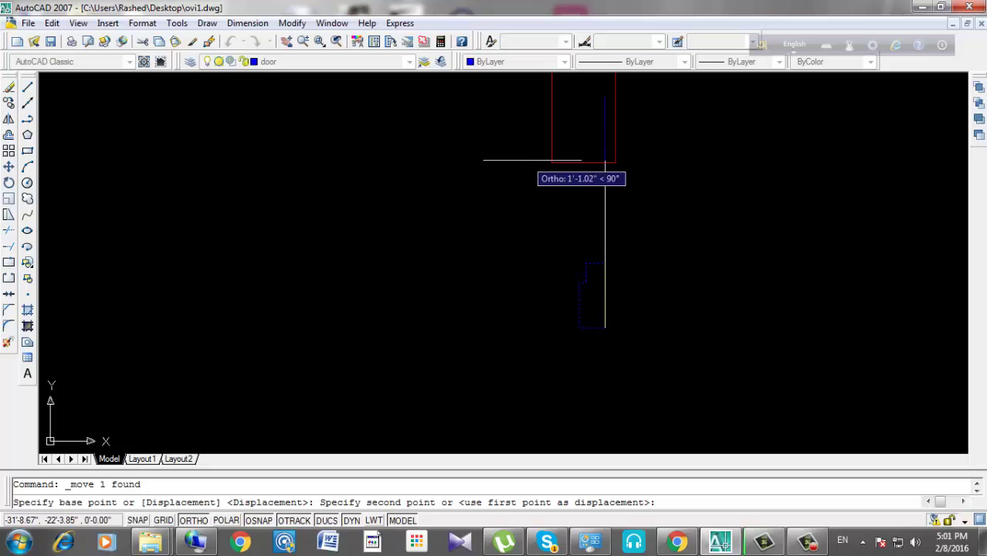
Place the door jamb at the wall corner and bring the left wall into view.
{"action": "left_click", "coordinate": [549, 163]}
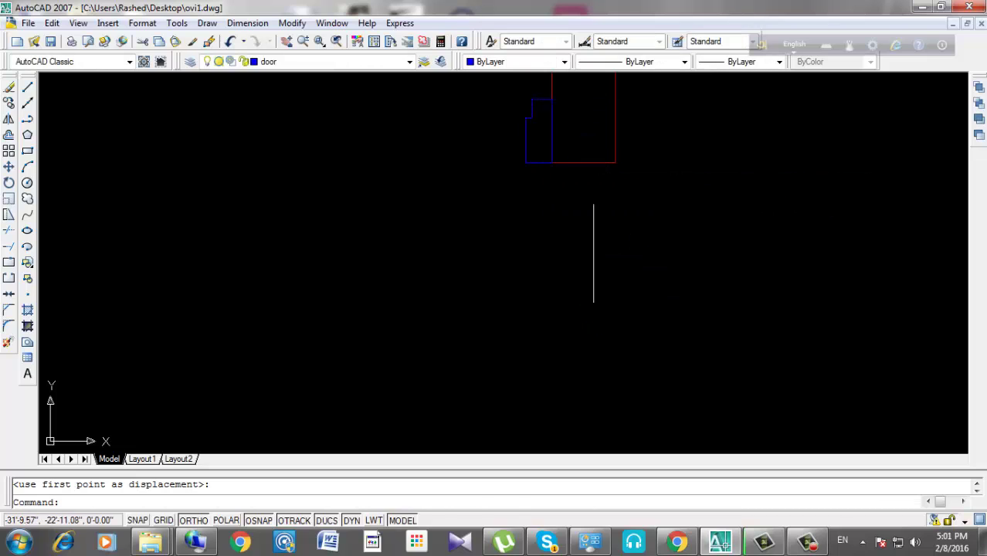
{"action": "middle_click_drag", "start_coordinate": [550, 163], "coordinate": [789, 272]}
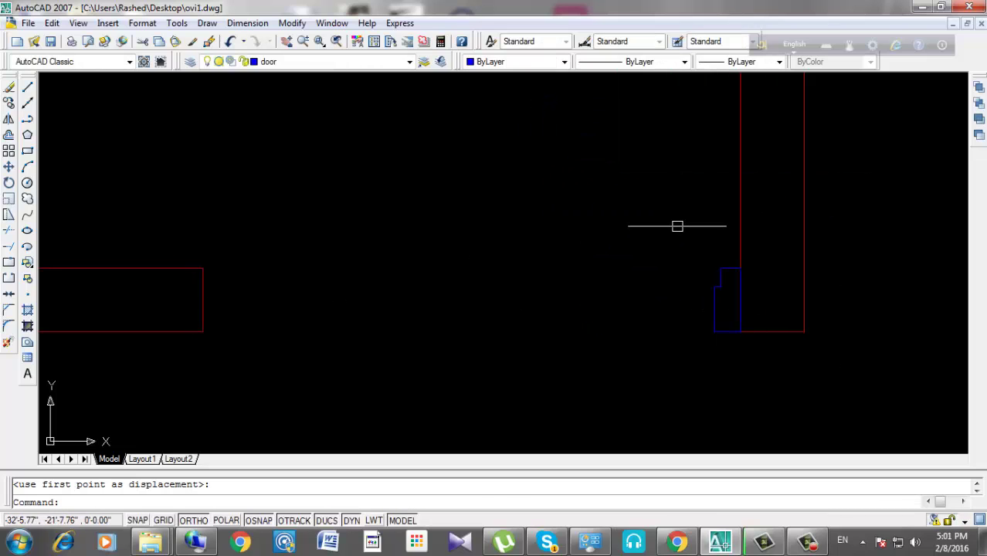
{"action": "scroll", "coordinate": [569, 246], "scroll_direction": "down", "scroll_amount": 2}
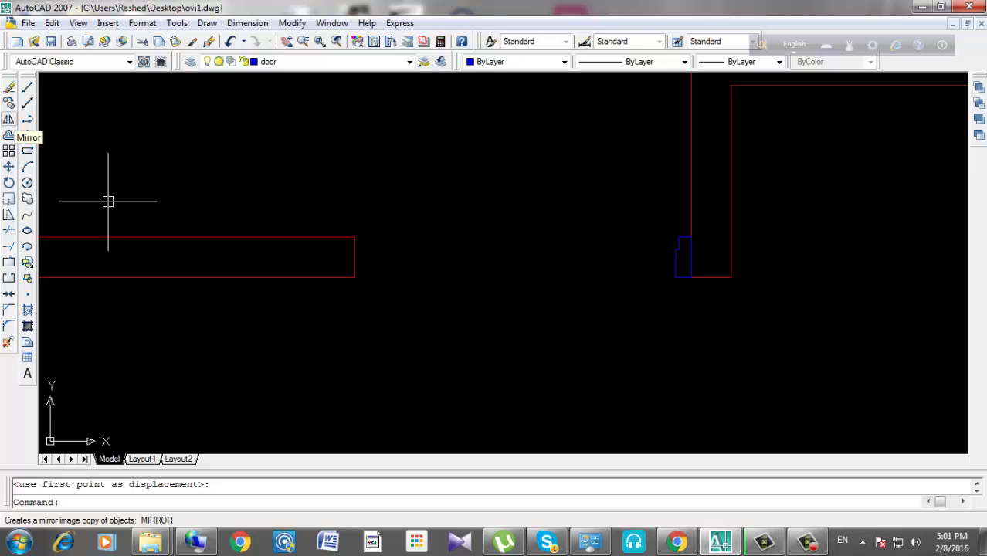
Mirror the blue door jamb across a vertical mirror line, keeping the original.
{"action": "left_click", "coordinate": [9, 119]}
{"action": "left_click", "coordinate": [676, 269]}
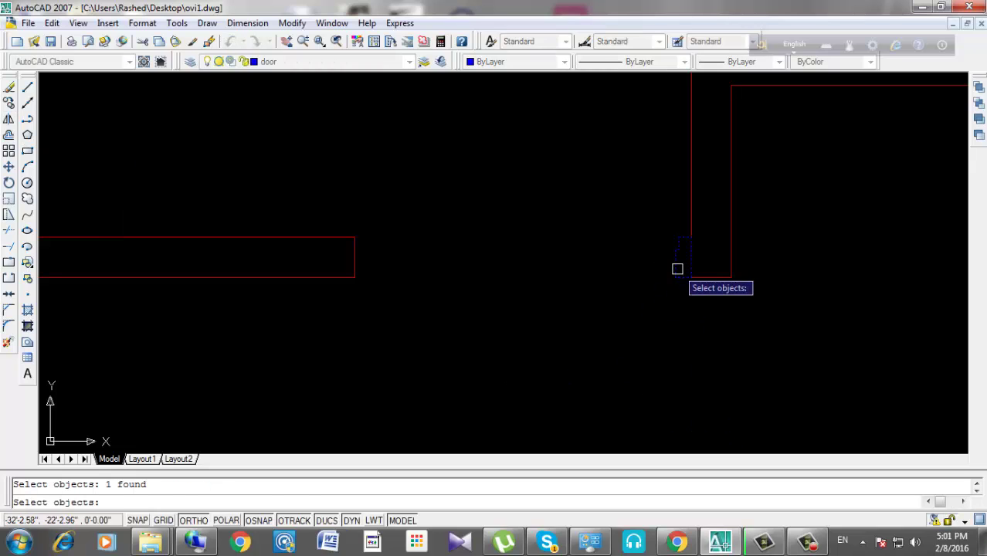
{"action": "key", "text": "Return"}
{"action": "left_click", "coordinate": [534, 273]}
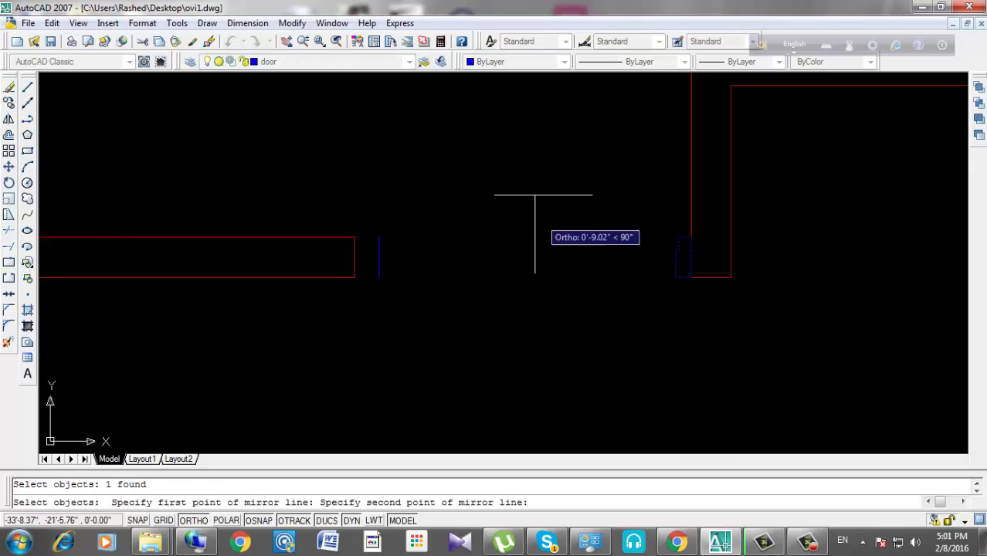
{"action": "left_click", "coordinate": [551, 156]}
{"action": "right_click", "coordinate": [550, 158]}
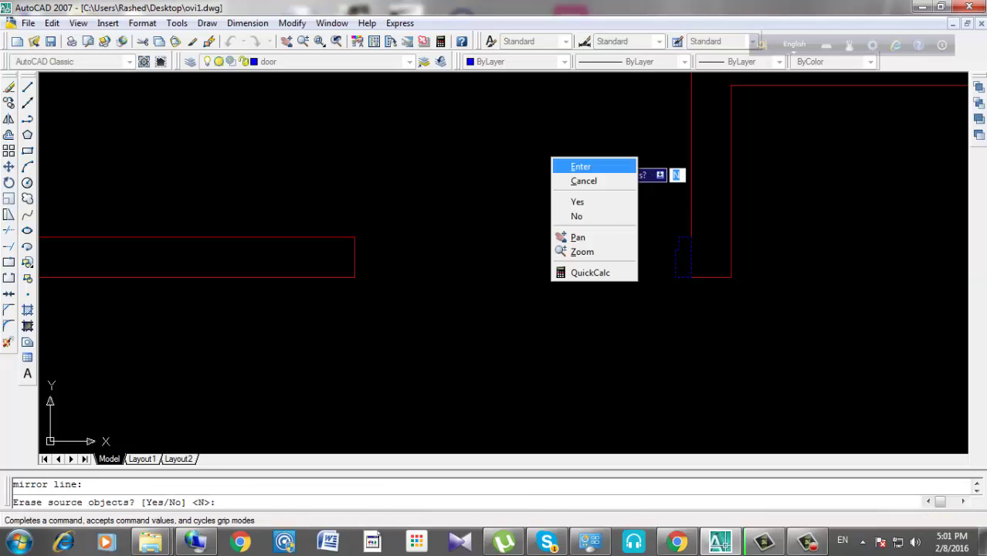
{"action": "left_click", "coordinate": [576, 163]}
Move the mirrored jamb copy to the end of the left wall, facing the right jamb.
{"action": "scroll", "coordinate": [450, 229], "scroll_direction": "up", "scroll_amount": 3}
{"action": "left_click", "coordinate": [394, 257]}
{"action": "left_click", "coordinate": [313, 325]}
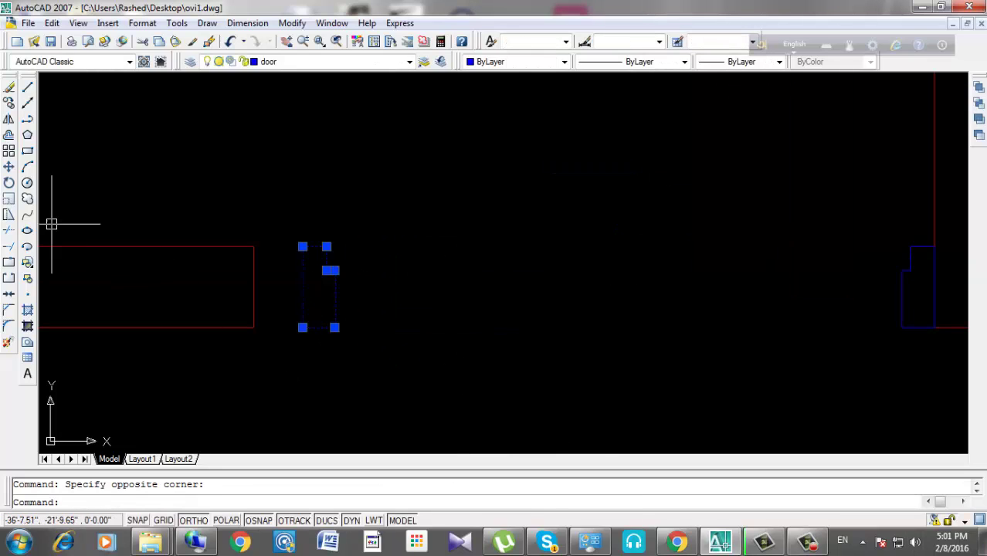
{"action": "left_click", "coordinate": [9, 166]}
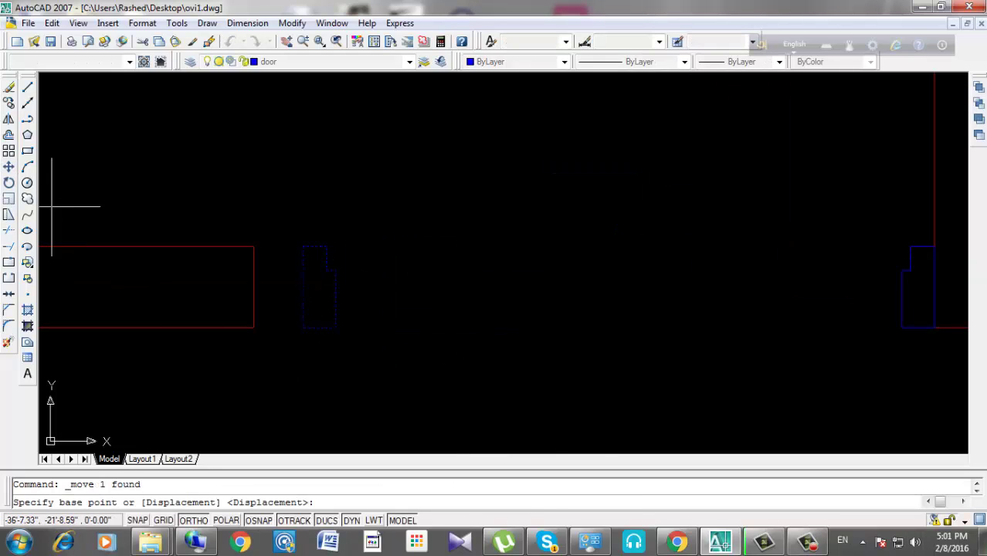
{"action": "left_click", "coordinate": [302, 328]}
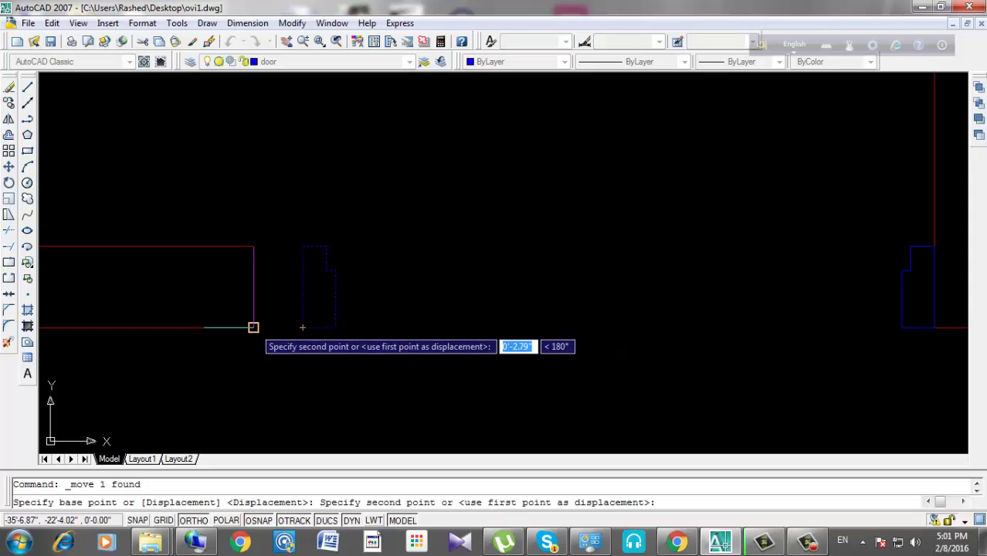
{"action": "left_click", "coordinate": [252, 328]}
{"action": "scroll", "coordinate": [599, 392], "scroll_direction": "down", "scroll_amount": 4}
{"action": "middle_click_drag", "start_coordinate": [600, 392], "coordinate": [694, 414]}
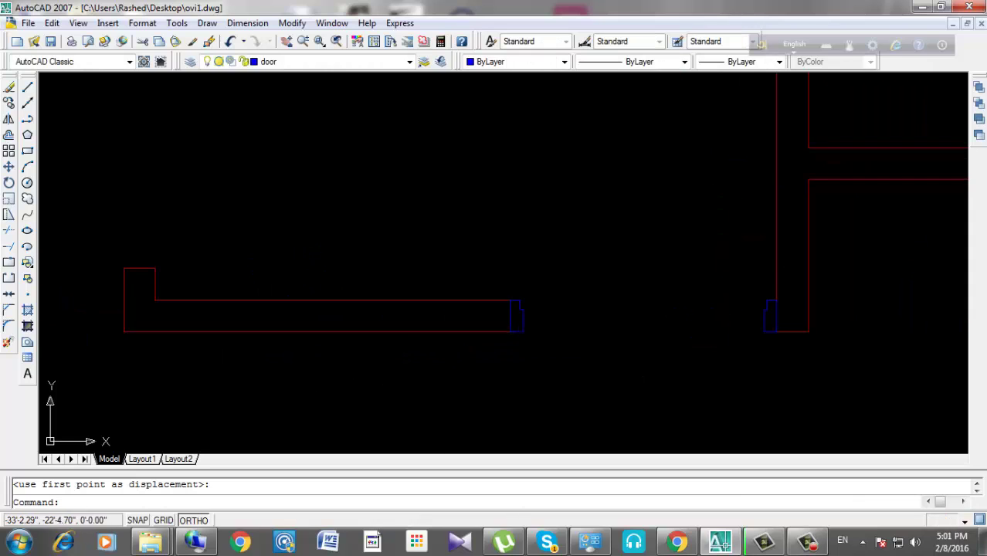
{"action": "left_click", "coordinate": [247, 23]}
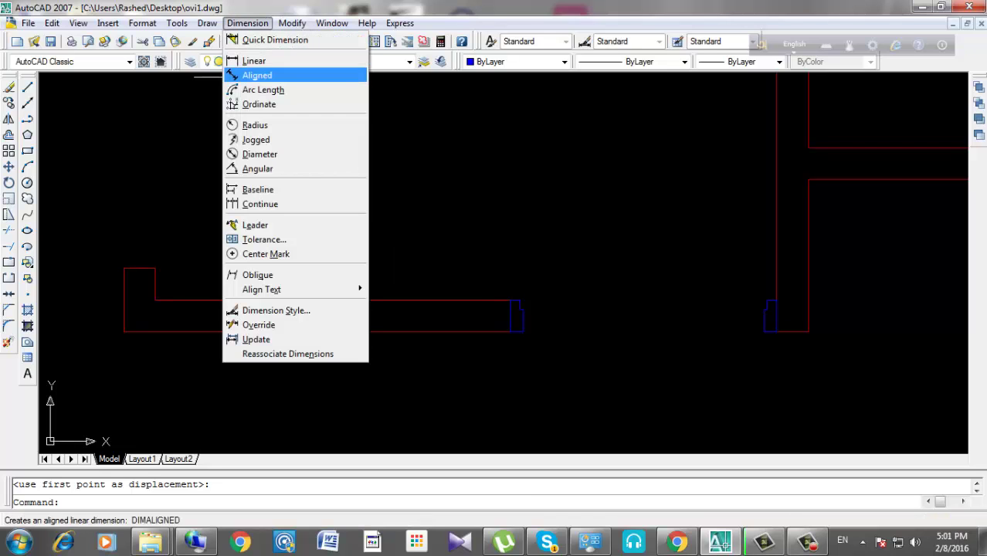
{"action": "left_click", "coordinate": [254, 58]}
{"action": "scroll", "coordinate": [649, 341], "scroll_direction": "up", "scroll_amount": 2}
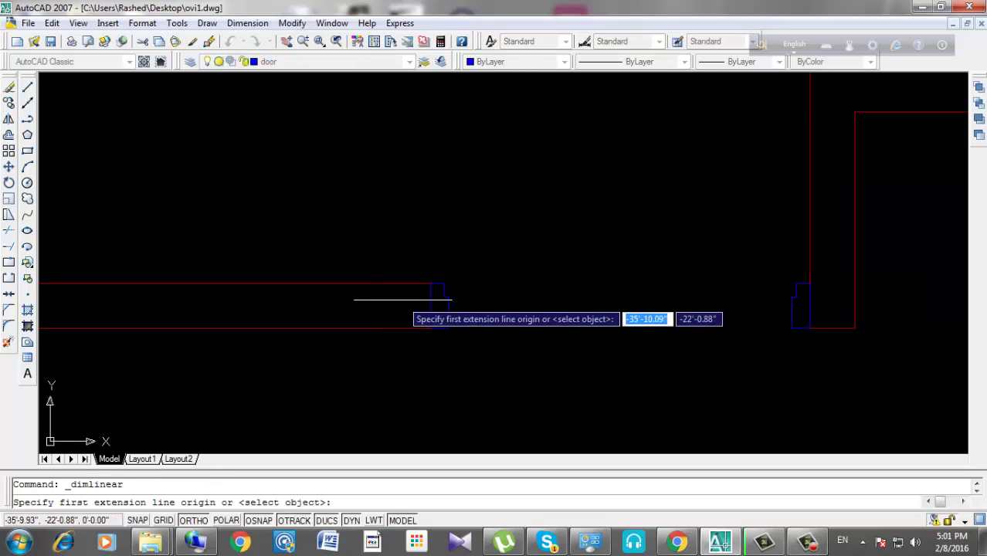
{"action": "scroll", "coordinate": [425, 321], "scroll_direction": "up", "scroll_amount": 2}
{"action": "left_click", "coordinate": [433, 331]}
{"action": "scroll", "coordinate": [728, 331], "scroll_direction": "down", "scroll_amount": 2}
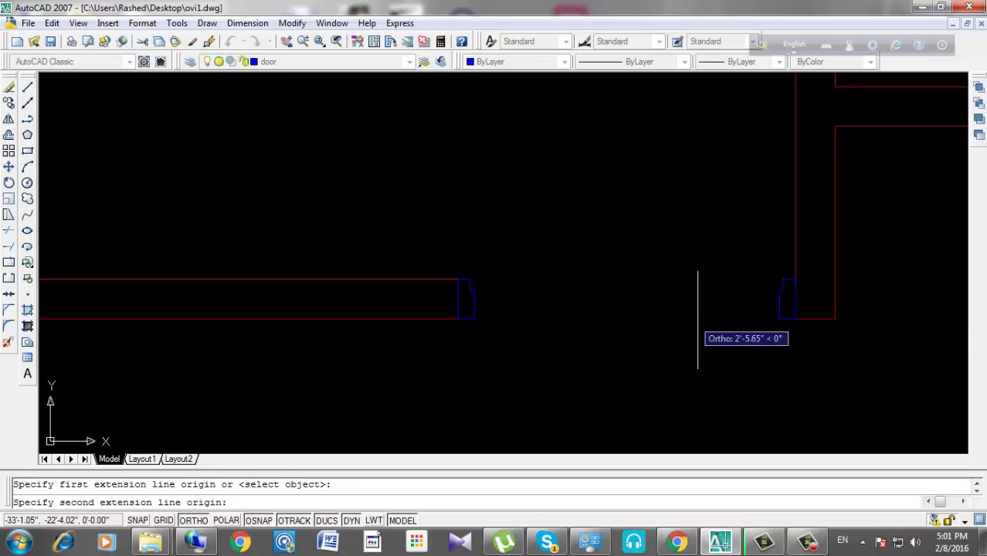
{"action": "scroll", "coordinate": [696, 275], "scroll_direction": "up", "scroll_amount": 1}
{"action": "left_click", "coordinate": [789, 322]}
{"action": "left_click", "coordinate": [788, 356]}
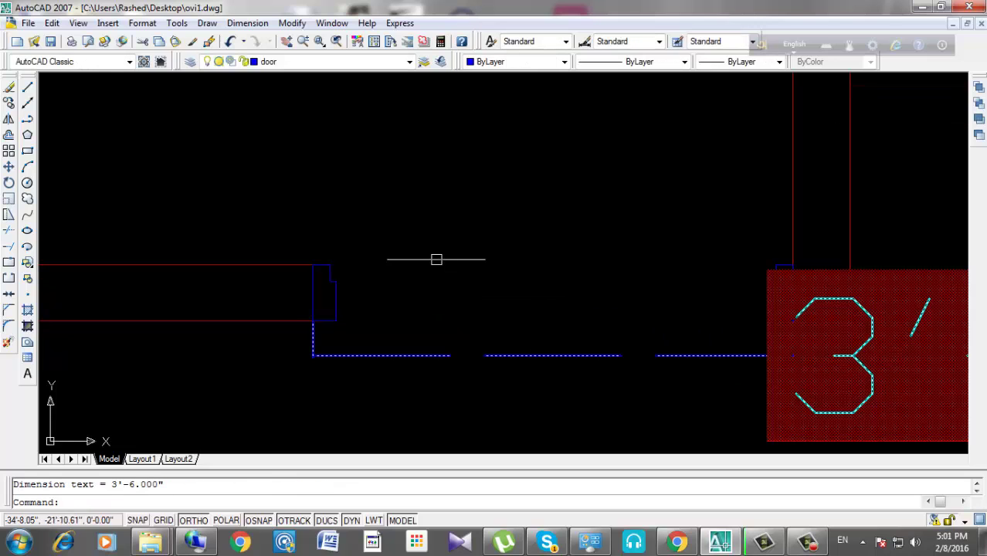
{"action": "scroll", "coordinate": [439, 266], "scroll_direction": "down", "scroll_amount": 4}
{"action": "scroll", "coordinate": [506, 267], "scroll_direction": "up", "scroll_amount": 4}
{"action": "left_click", "coordinate": [747, 282]}
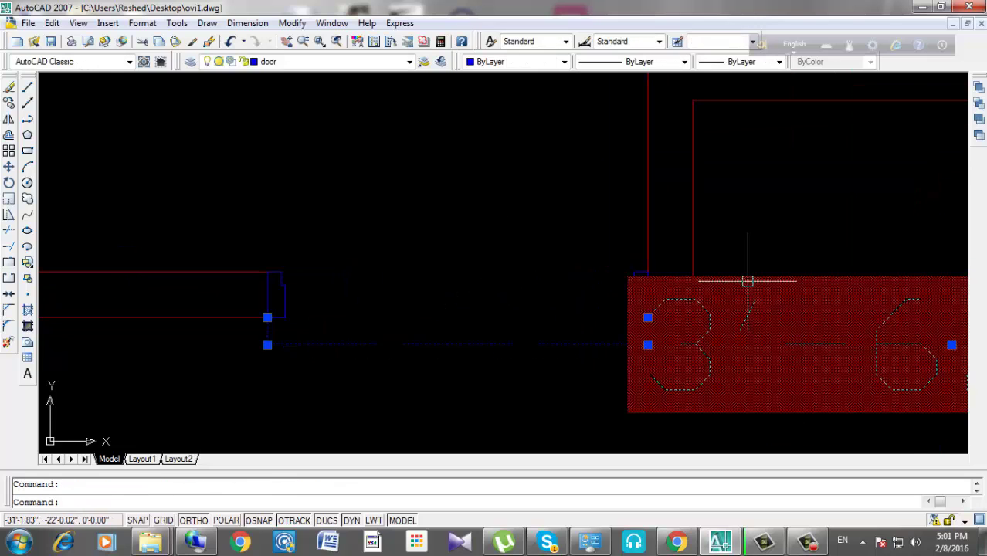
{"action": "key", "text": "Delete"}
{"action": "left_click", "coordinate": [247, 22]}
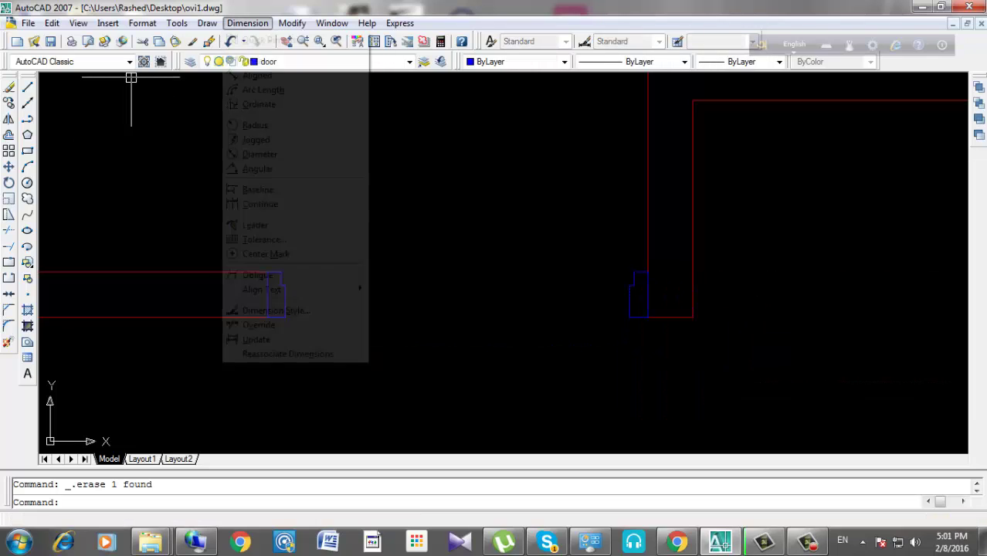
{"action": "left_click", "coordinate": [254, 60]}
{"action": "scroll", "coordinate": [324, 301], "scroll_direction": "up", "scroll_amount": 2}
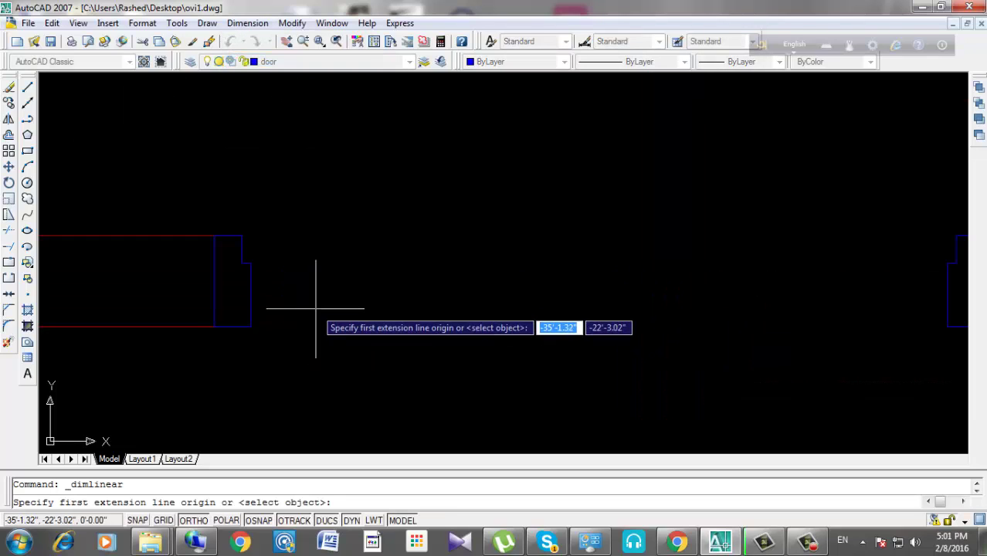
{"action": "left_click", "coordinate": [231, 226]}
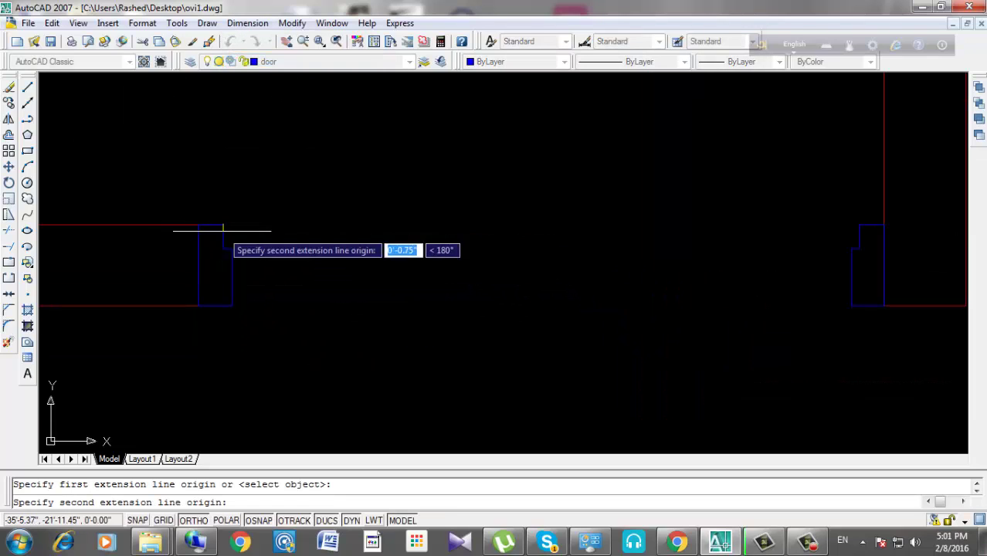
{"action": "left_click", "coordinate": [859, 224]}
{"action": "left_click", "coordinate": [859, 135]}
{"action": "scroll", "coordinate": [652, 136], "scroll_direction": "up", "scroll_amount": 2}
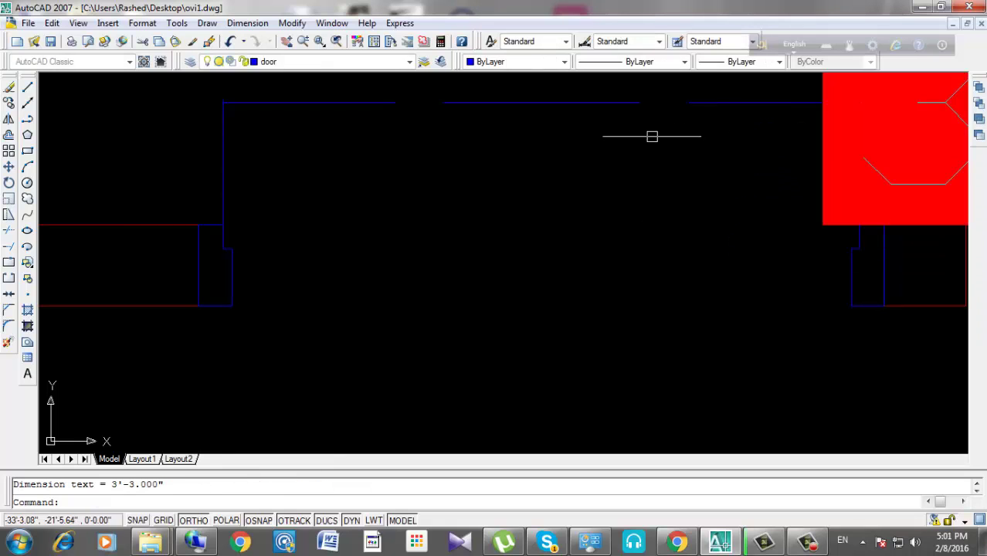
{"action": "scroll", "coordinate": [732, 214], "scroll_direction": "up", "scroll_amount": 2}
{"action": "scroll", "coordinate": [750, 131], "scroll_direction": "down", "scroll_amount": 2}
{"action": "scroll", "coordinate": [748, 174], "scroll_direction": "down", "scroll_amount": 1}
{"action": "left_click", "coordinate": [747, 174]}
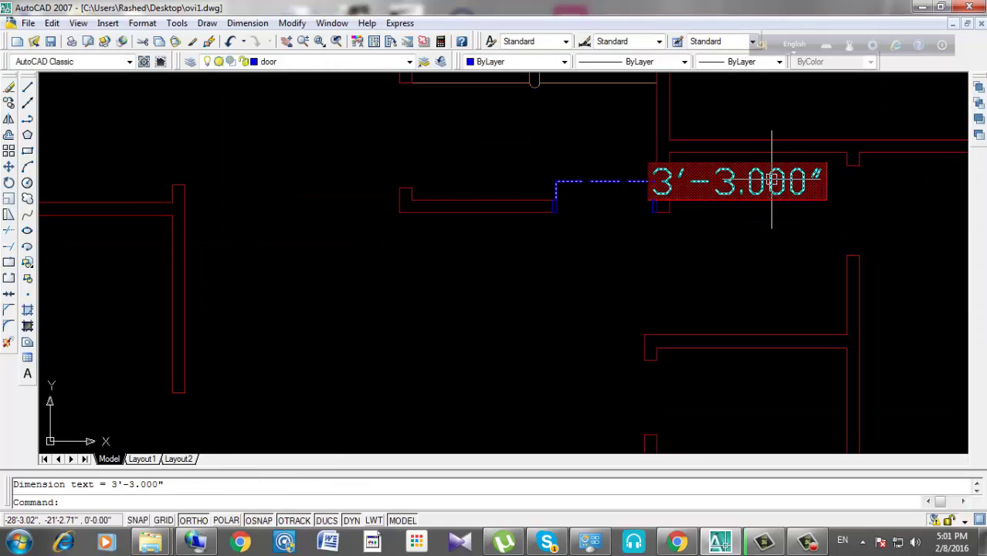
{"action": "scroll", "coordinate": [753, 176], "scroll_direction": "up", "scroll_amount": 2}
{"action": "key", "text": "Delete"}
{"action": "scroll", "coordinate": [538, 224], "scroll_direction": "up", "scroll_amount": 4}
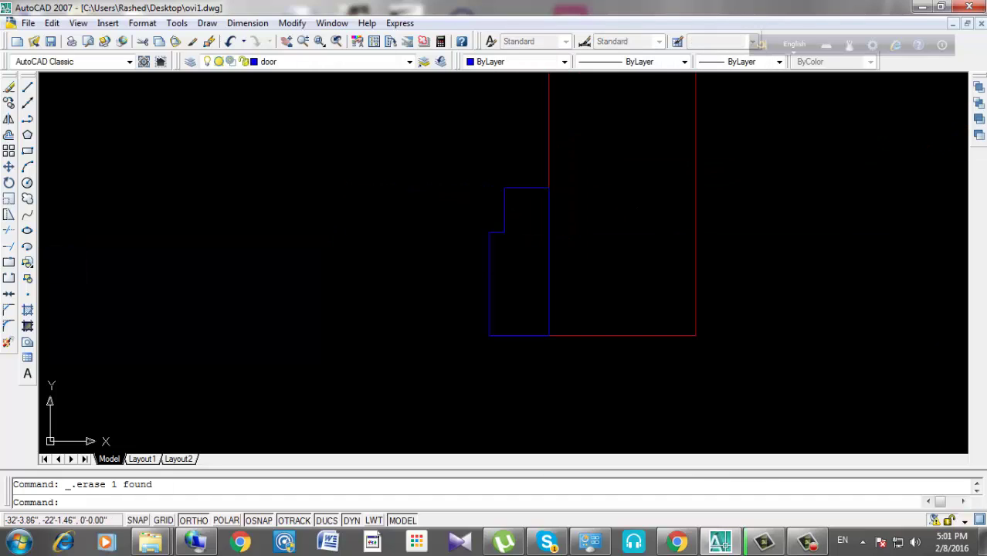
{"action": "scroll", "coordinate": [669, 178], "scroll_direction": "down", "scroll_amount": 4}
{"action": "middle_click_drag", "start_coordinate": [248, 210], "coordinate": [321, 264]}
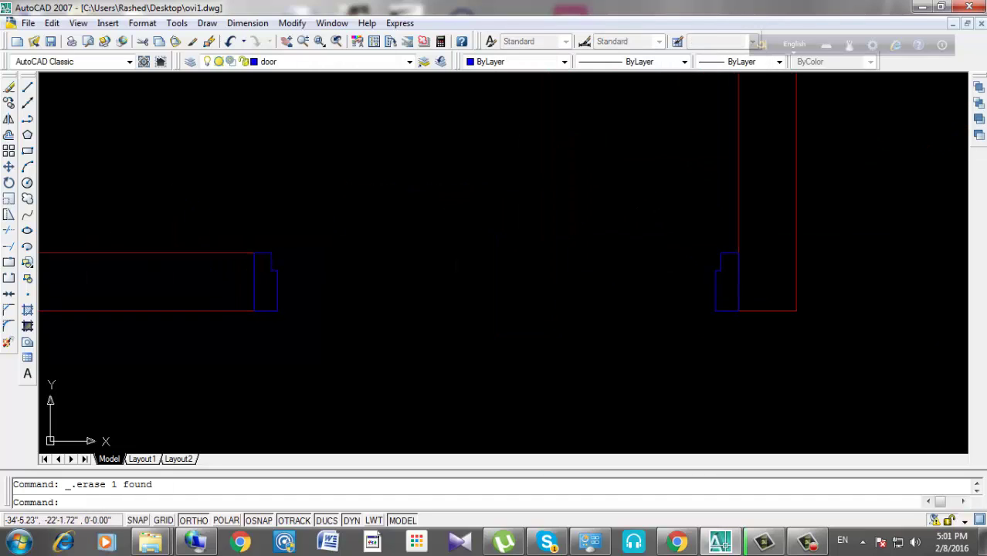
Draw a 1.5 by 3'-3 door-leaf rectangle standing upright at the right jamb.
{"action": "left_click", "coordinate": [27, 150]}
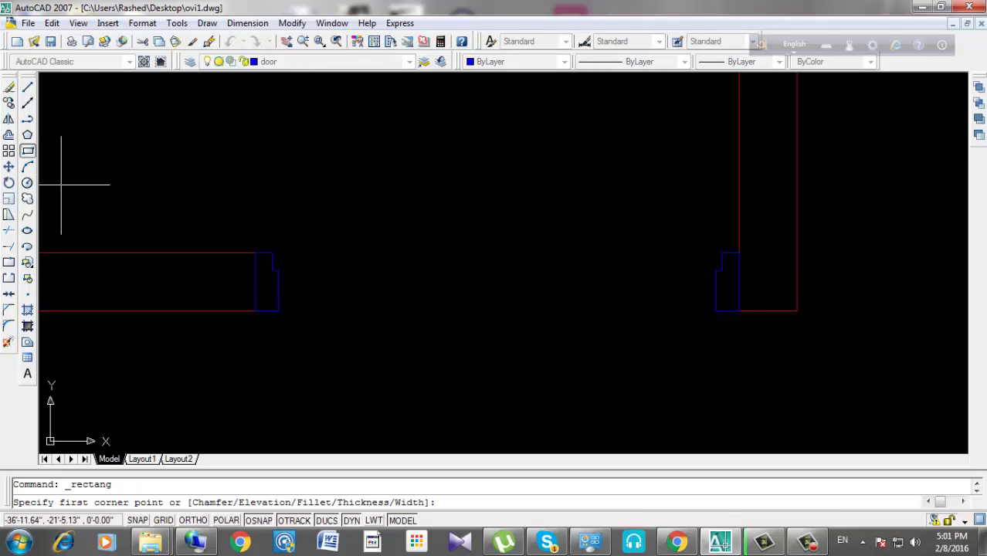
{"action": "scroll", "coordinate": [704, 253], "scroll_direction": "up", "scroll_amount": 5}
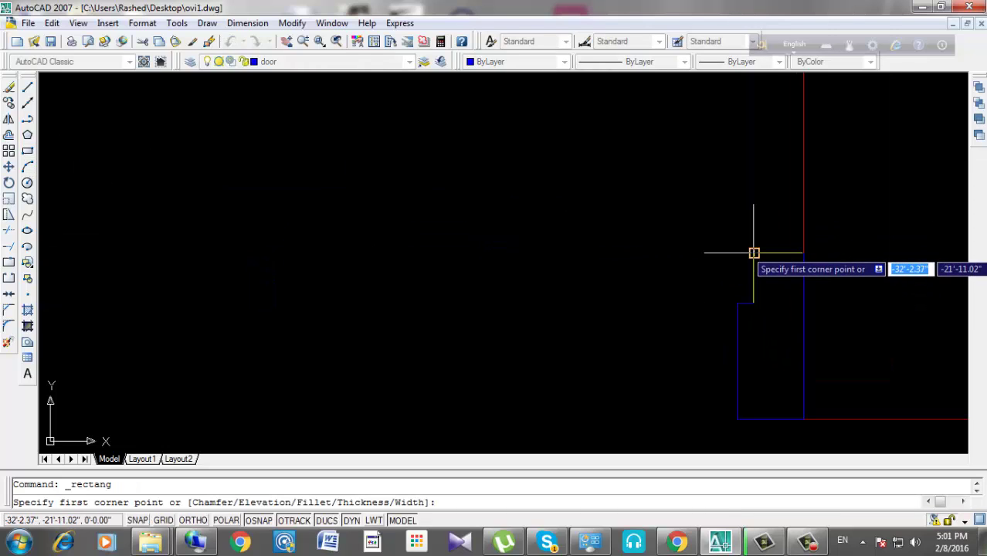
{"action": "left_click", "coordinate": [753, 253]}
{"action": "right_click", "coordinate": [553, 102]}
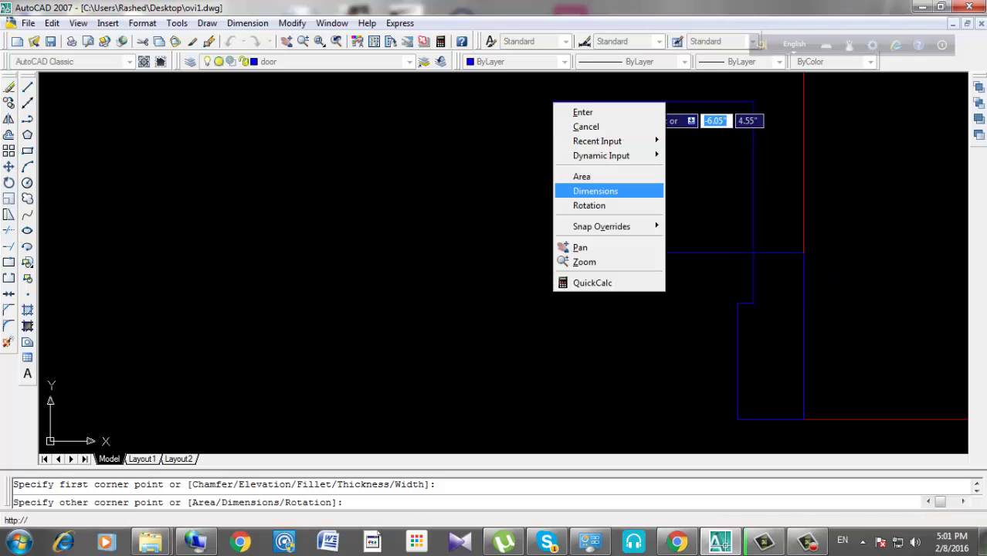
{"action": "left_click", "coordinate": [596, 191]}
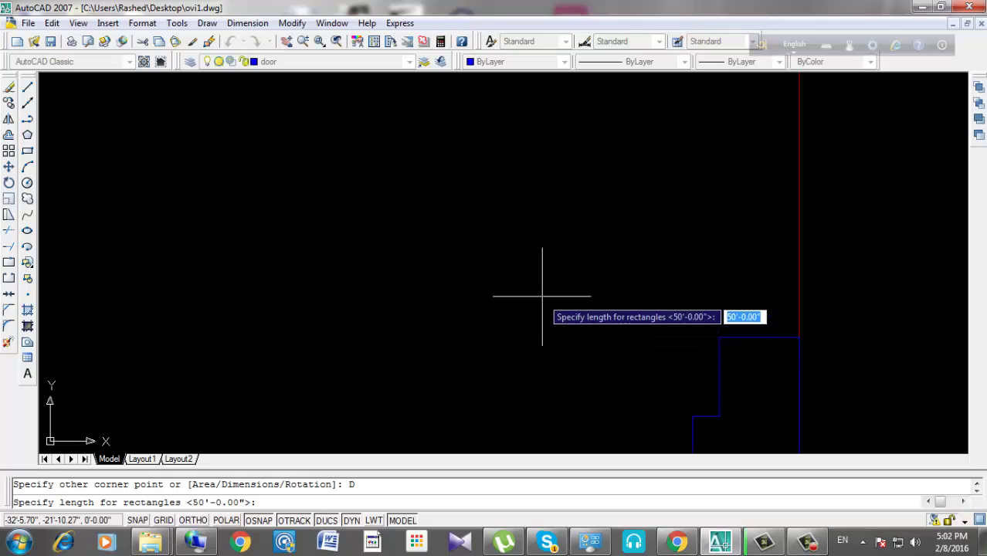
{"action": "type", "text": "1.5"}
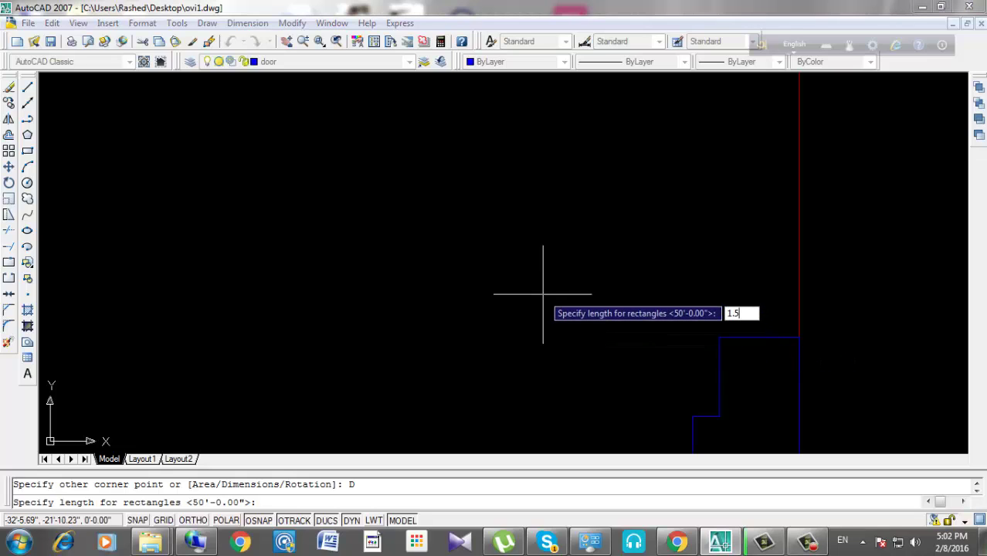
{"action": "key", "text": "Return"}
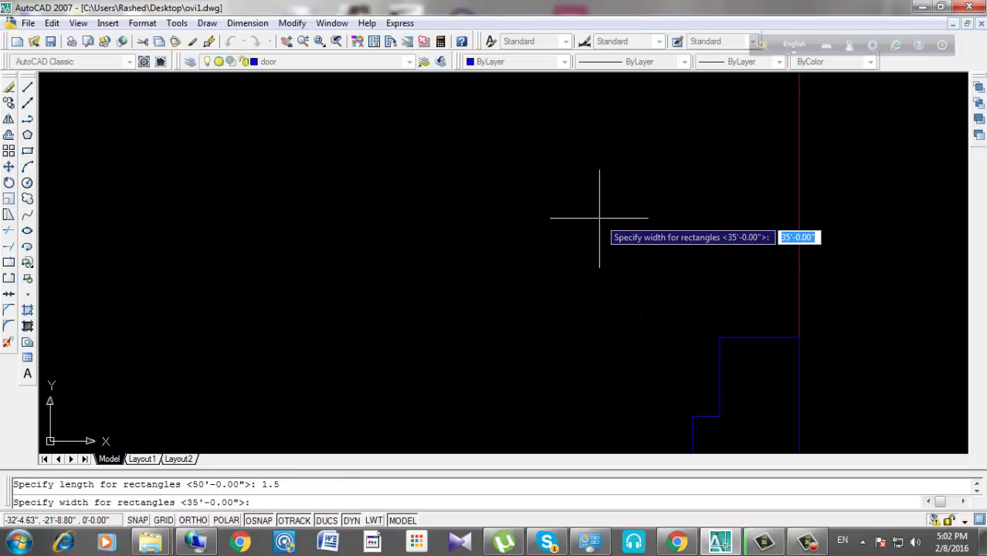
{"action": "type", "text": "3'-3"}
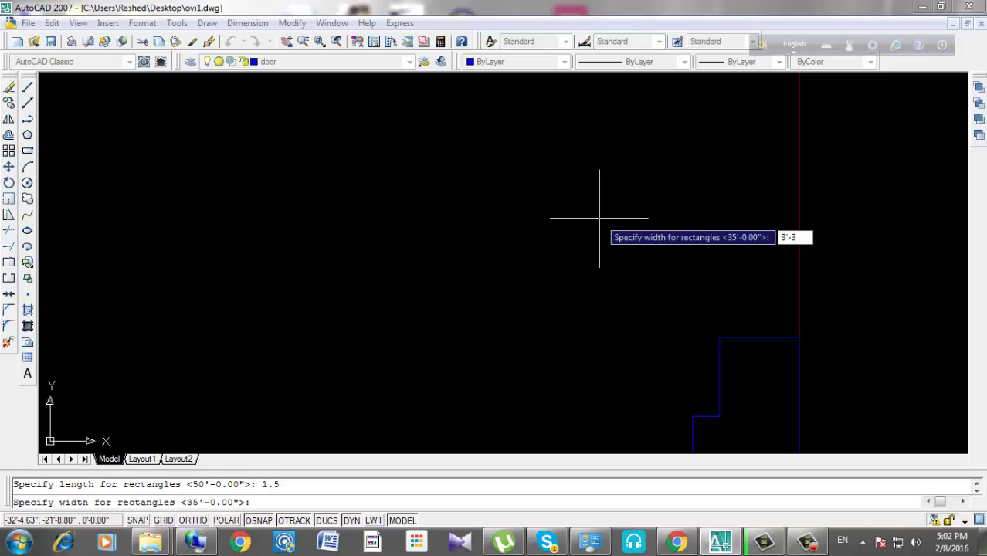
{"action": "key", "text": "Return"}
{"action": "scroll", "coordinate": [617, 255], "scroll_direction": "down", "scroll_amount": 2}
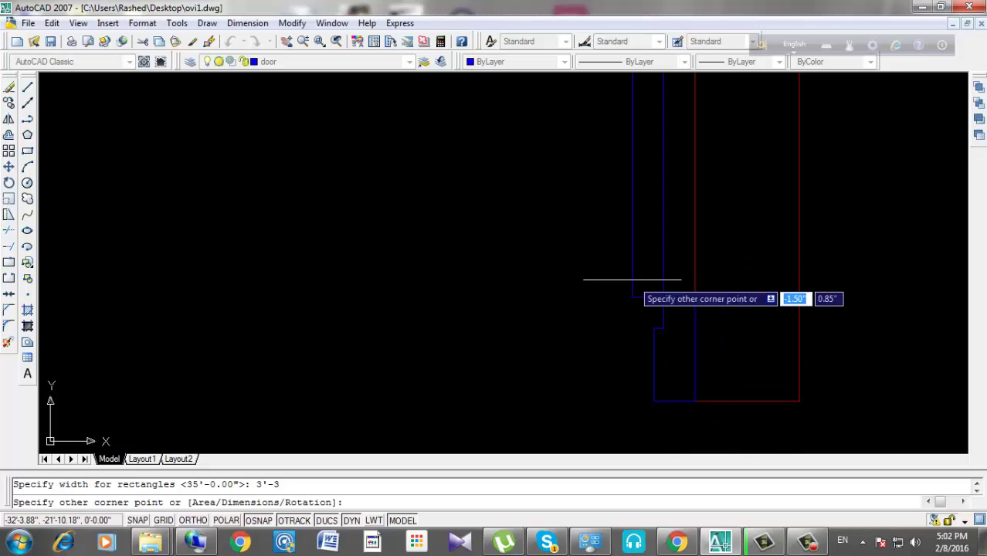
{"action": "scroll", "coordinate": [633, 309], "scroll_direction": "down", "scroll_amount": 2}
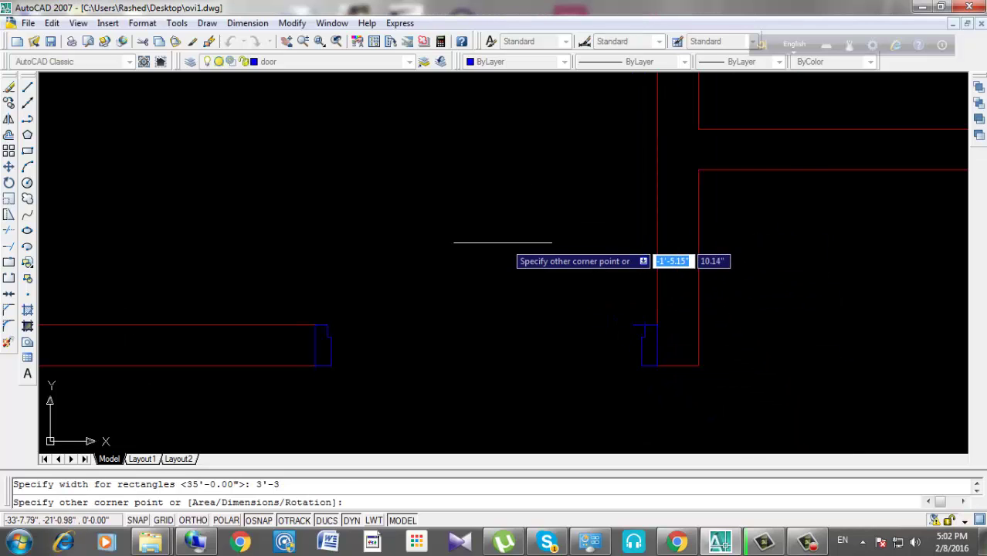
{"action": "left_click", "coordinate": [509, 243]}
{"action": "mouse_move", "coordinate": [738, 264]}
{"action": "middle_mouse_down"}
{"action": "mouse_move", "coordinate": [752, 357]}
{"action": "mouse_move", "coordinate": [757, 335]}
{"action": "middle_mouse_up"}
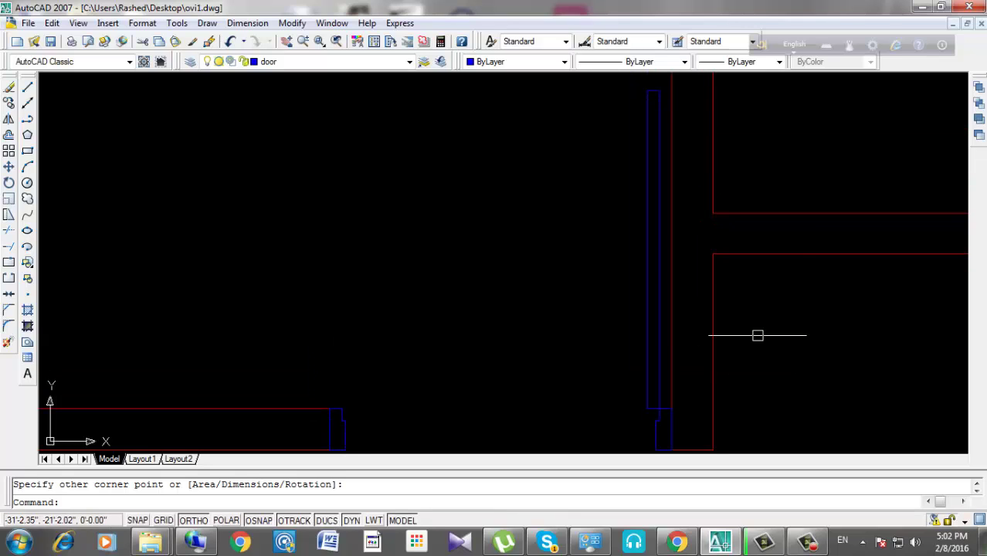
{"action": "left_click", "coordinate": [8, 182]}
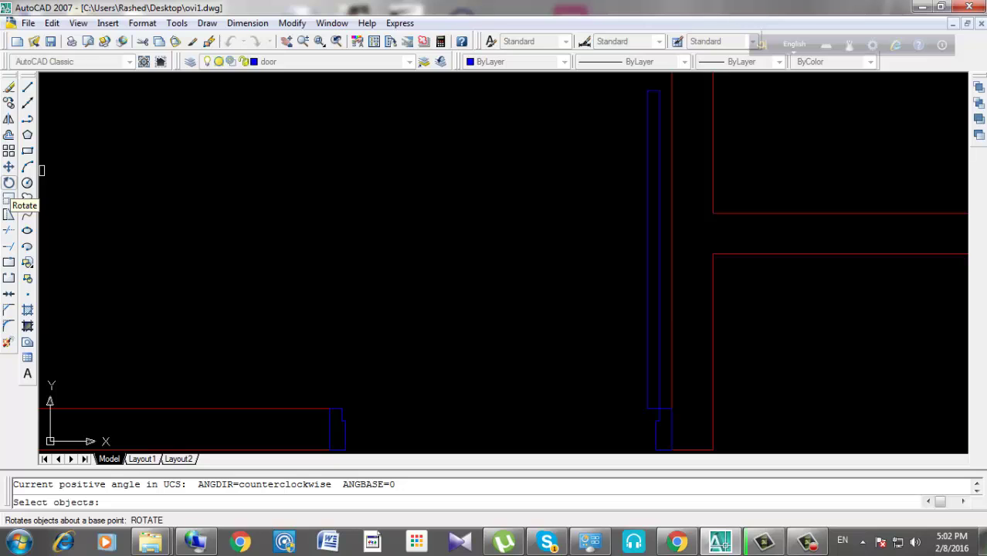
{"action": "left_click", "coordinate": [650, 299]}
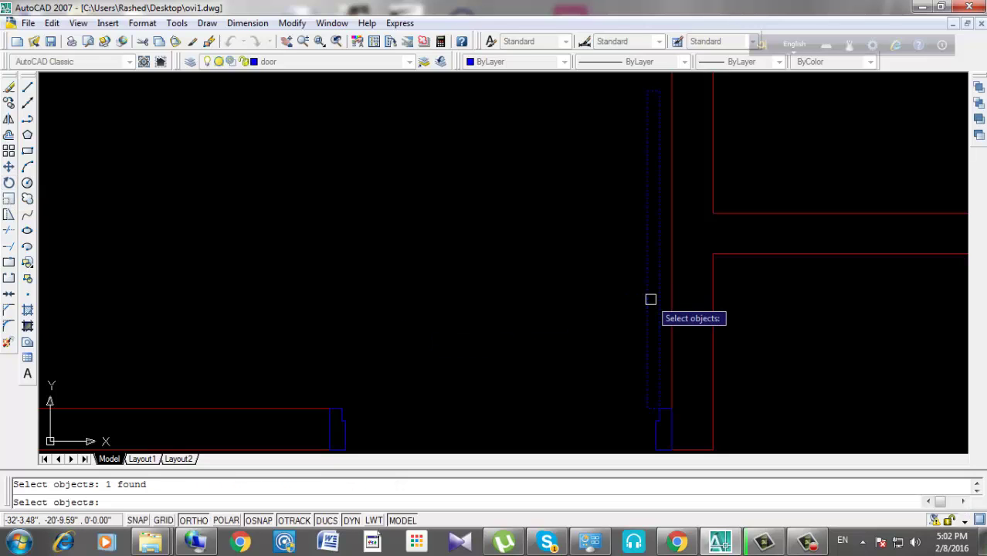
{"action": "key", "text": "Return"}
{"action": "scroll", "coordinate": [629, 408], "scroll_direction": "up", "scroll_amount": 2}
{"action": "scroll", "coordinate": [615, 395], "scroll_direction": "up", "scroll_amount": 3}
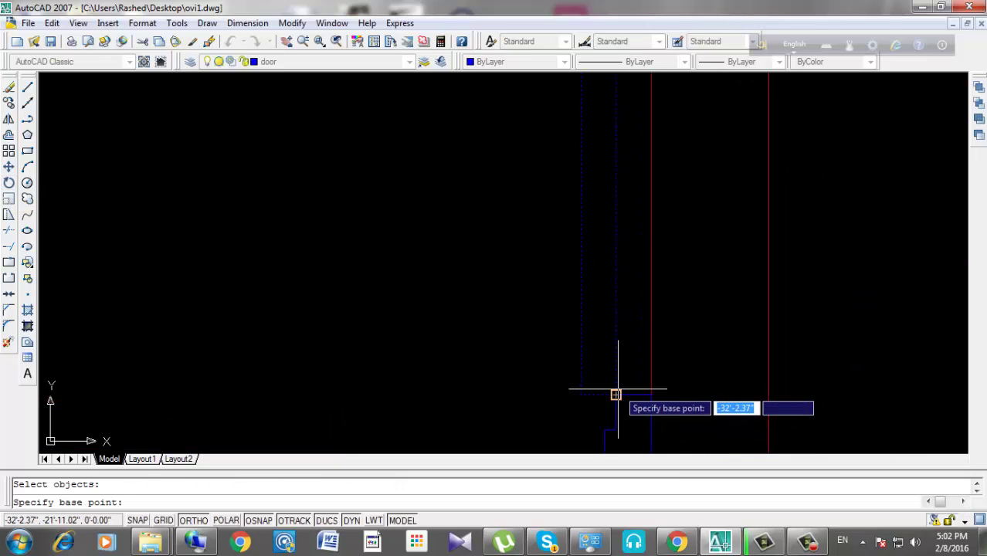
{"action": "left_click", "coordinate": [615, 395]}
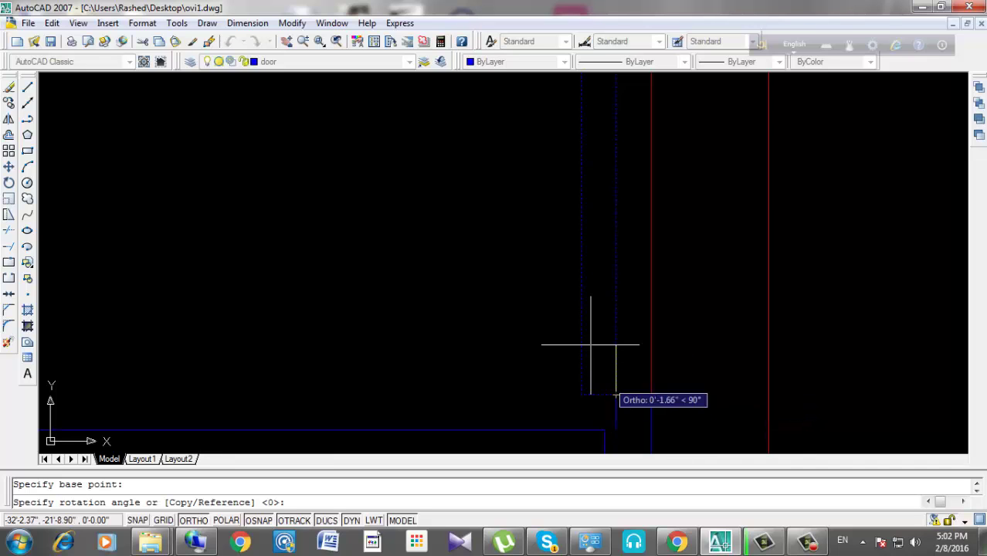
{"action": "scroll", "coordinate": [602, 347], "scroll_direction": "down", "scroll_amount": 4}
{"action": "key", "text": "F8"}
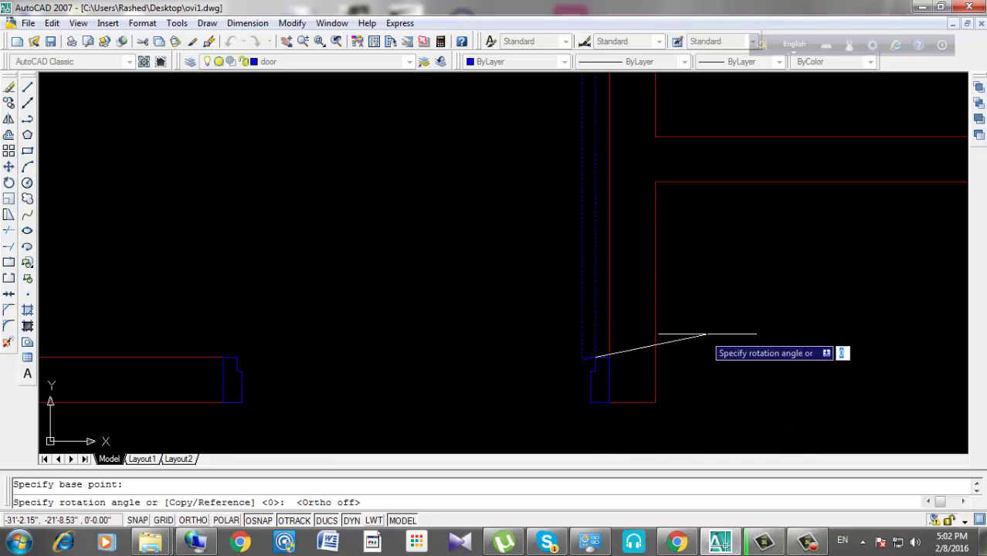
{"action": "scroll", "coordinate": [606, 371], "scroll_direction": "up", "scroll_amount": 5}
{"action": "scroll", "coordinate": [544, 275], "scroll_direction": "up", "scroll_amount": 3}
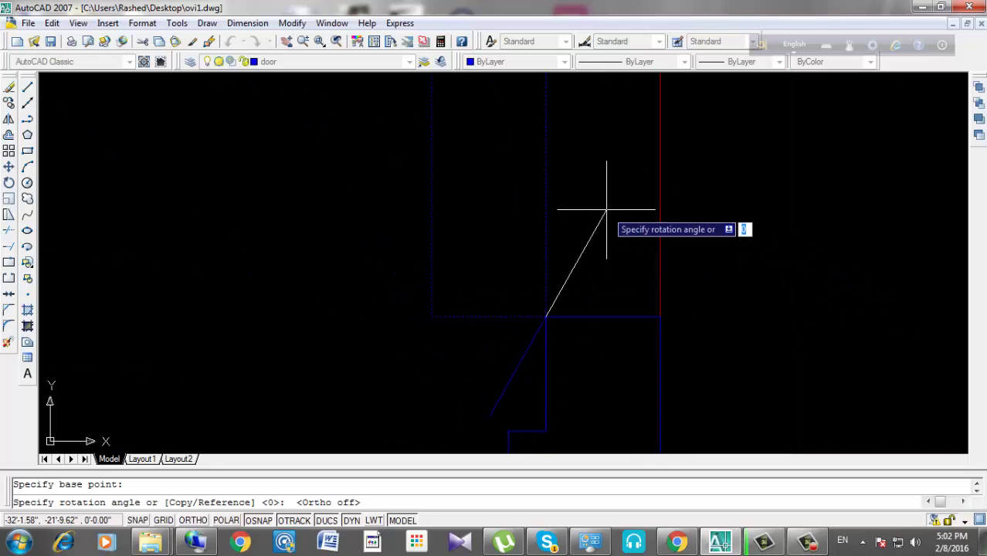
{"action": "scroll", "coordinate": [600, 214], "scroll_direction": "down", "scroll_amount": 2}
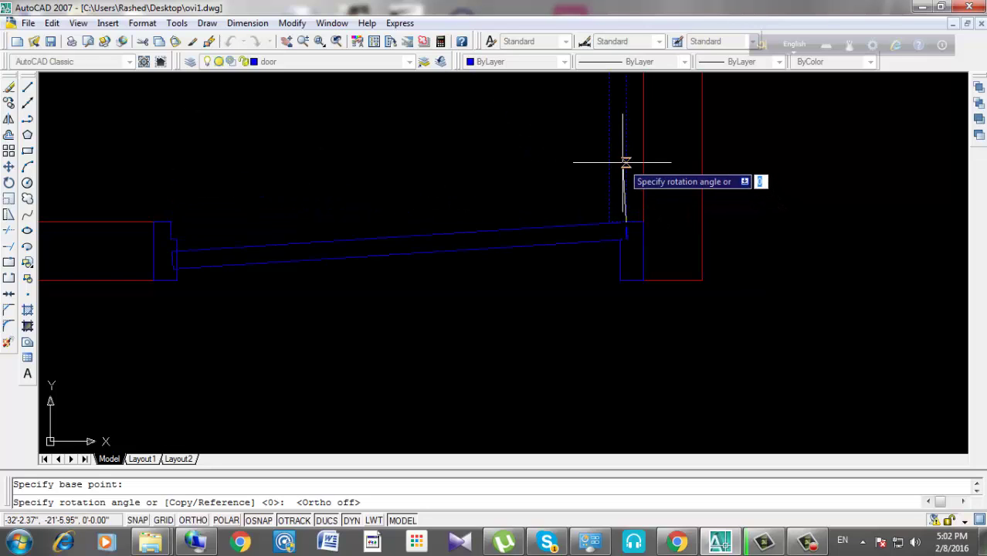
{"action": "scroll", "coordinate": [626, 176], "scroll_direction": "up", "scroll_amount": 2}
{"action": "scroll", "coordinate": [656, 193], "scroll_direction": "down", "scroll_amount": 3}
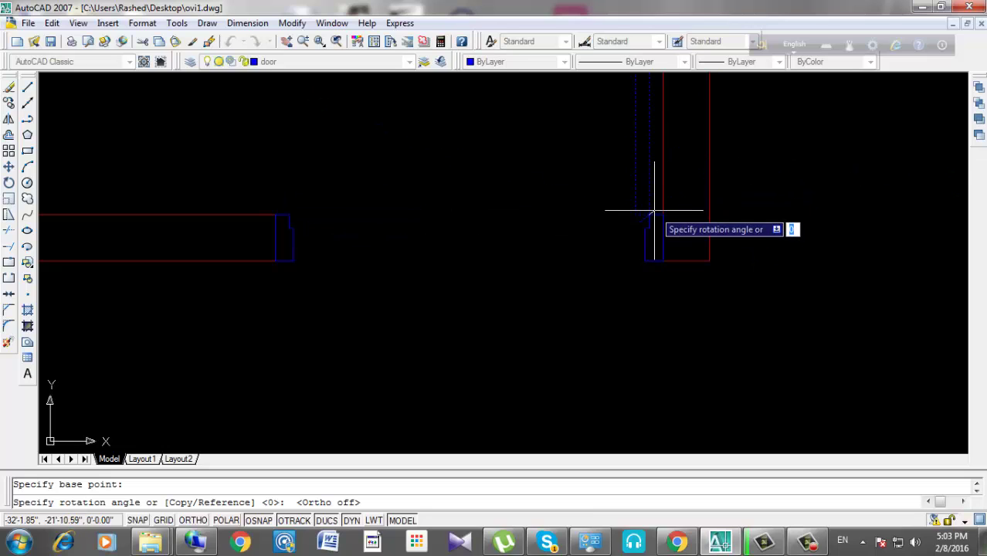
{"action": "key", "text": "Escape"}
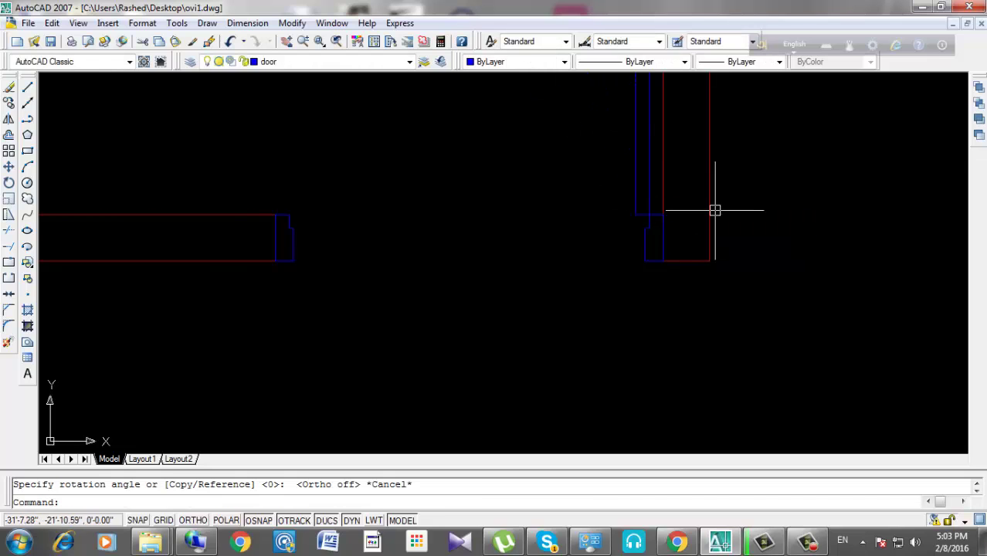
{"action": "scroll", "coordinate": [695, 247], "scroll_direction": "down", "scroll_amount": 3}
{"action": "middle_click_drag", "start_coordinate": [658, 299], "coordinate": [650, 327]}
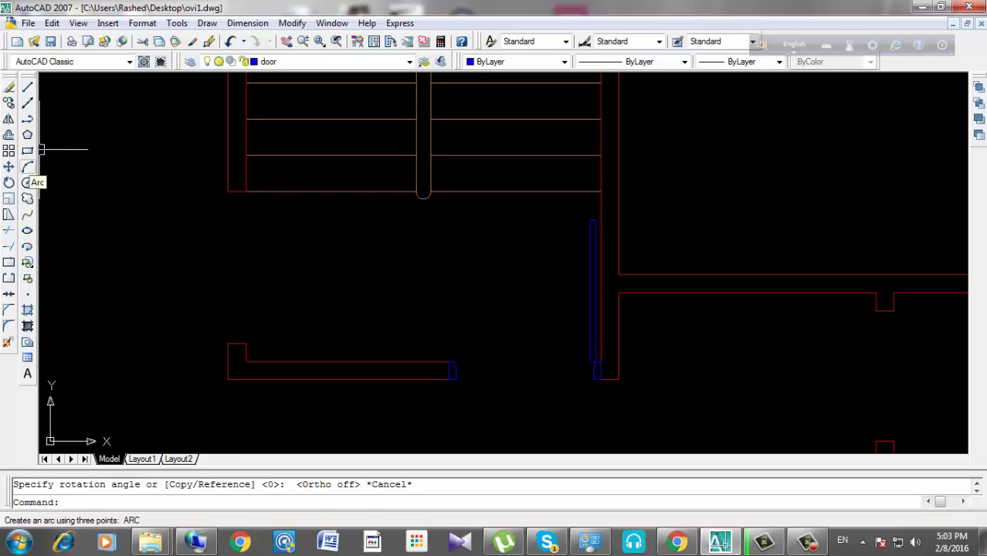
Draw a 90° swing arc centred on the hinge corner, starting at the door leaf's top.
{"action": "left_click", "coordinate": [27, 166]}
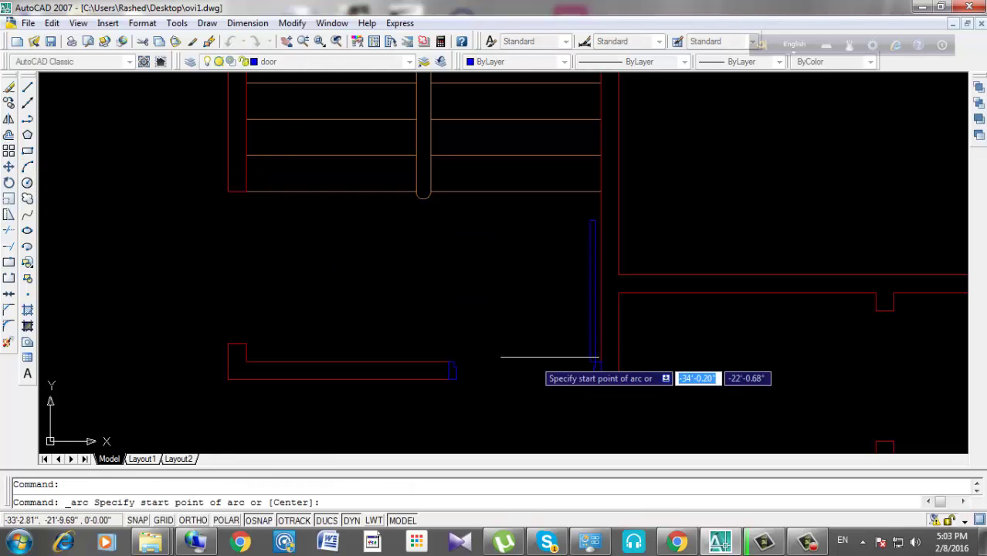
{"action": "scroll", "coordinate": [585, 356], "scroll_direction": "up", "scroll_amount": 3}
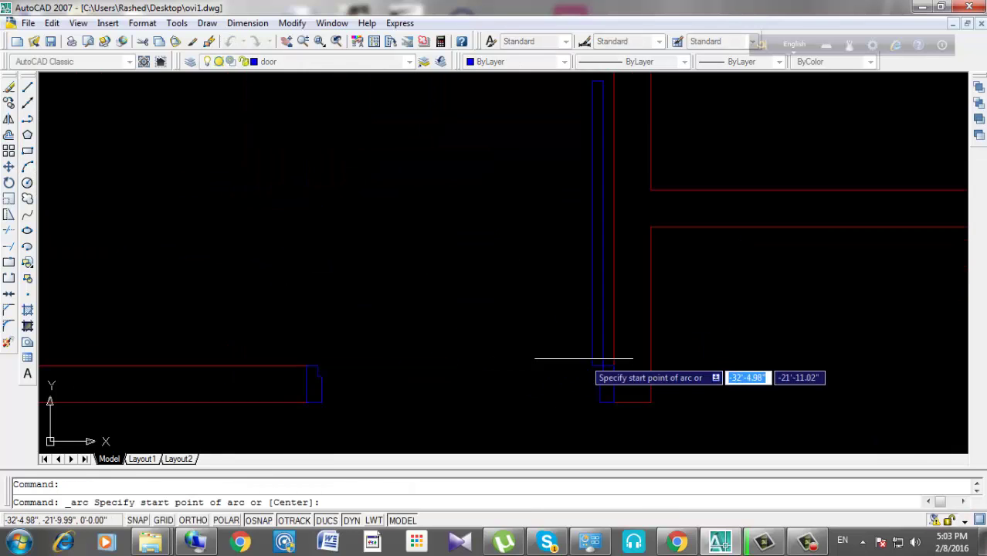
{"action": "scroll", "coordinate": [599, 377], "scroll_direction": "up", "scroll_amount": 4}
{"action": "scroll", "coordinate": [618, 332], "scroll_direction": "down", "scroll_amount": 3}
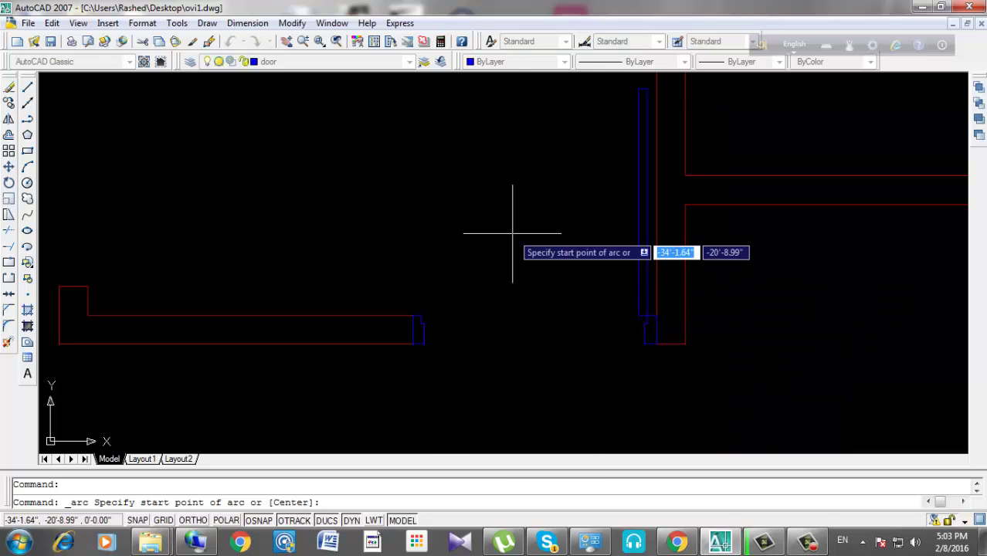
{"action": "type", "text": "c"}
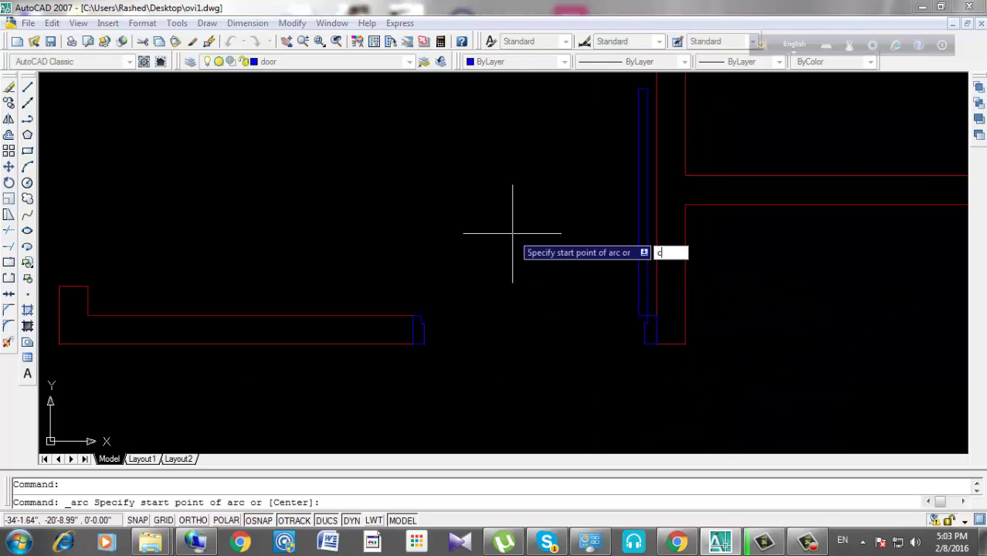
{"action": "key", "text": "Return"}
{"action": "scroll", "coordinate": [634, 309], "scroll_direction": "up", "scroll_amount": 2}
{"action": "scroll", "coordinate": [661, 292], "scroll_direction": "up", "scroll_amount": 2}
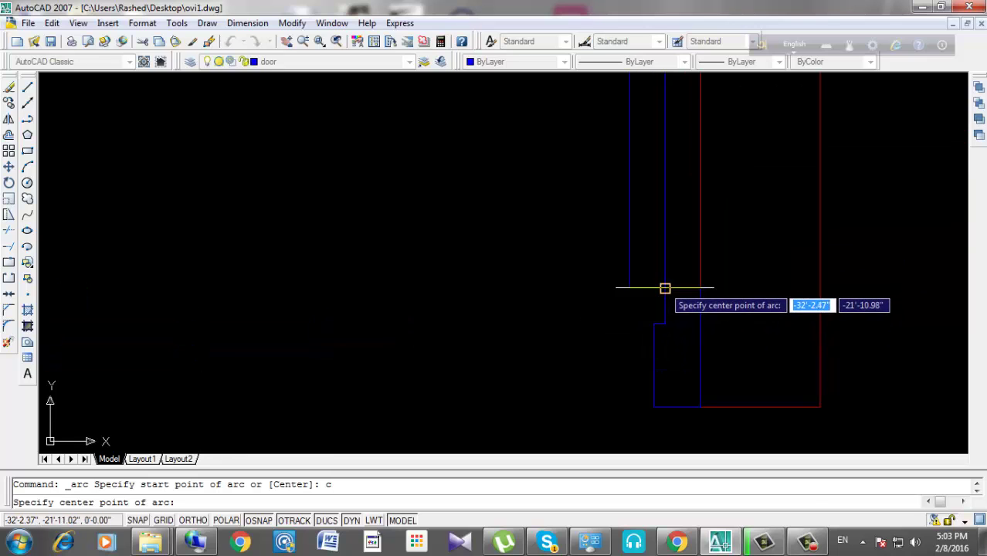
{"action": "left_click", "coordinate": [665, 288]}
{"action": "scroll", "coordinate": [647, 255], "scroll_direction": "up", "scroll_amount": 2}
{"action": "scroll", "coordinate": [645, 176], "scroll_direction": "up", "scroll_amount": 1}
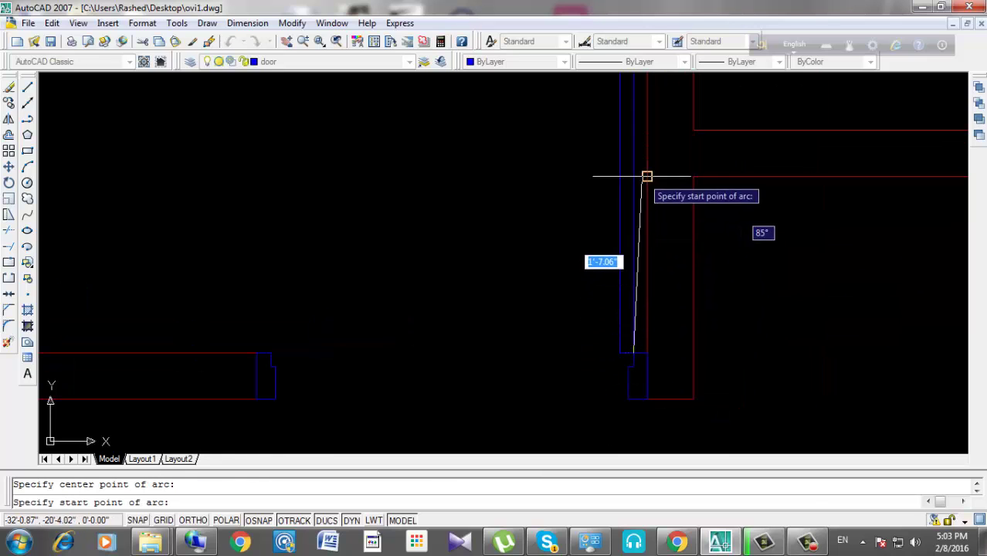
{"action": "scroll", "coordinate": [631, 273], "scroll_direction": "up", "scroll_amount": 1}
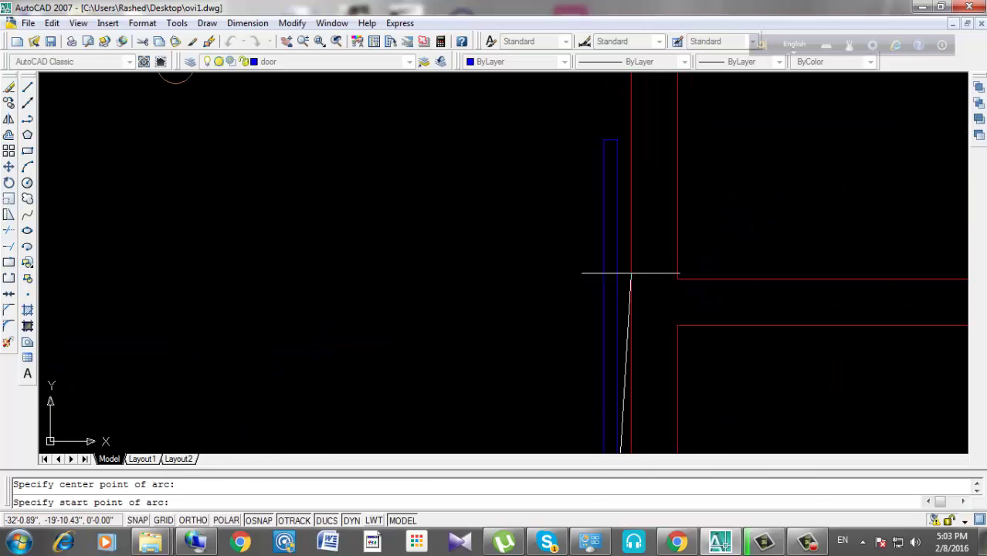
{"action": "left_click", "coordinate": [617, 139]}
{"action": "scroll", "coordinate": [610, 143], "scroll_direction": "down", "scroll_amount": 2}
{"action": "scroll", "coordinate": [595, 139], "scroll_direction": "up", "scroll_amount": 2}
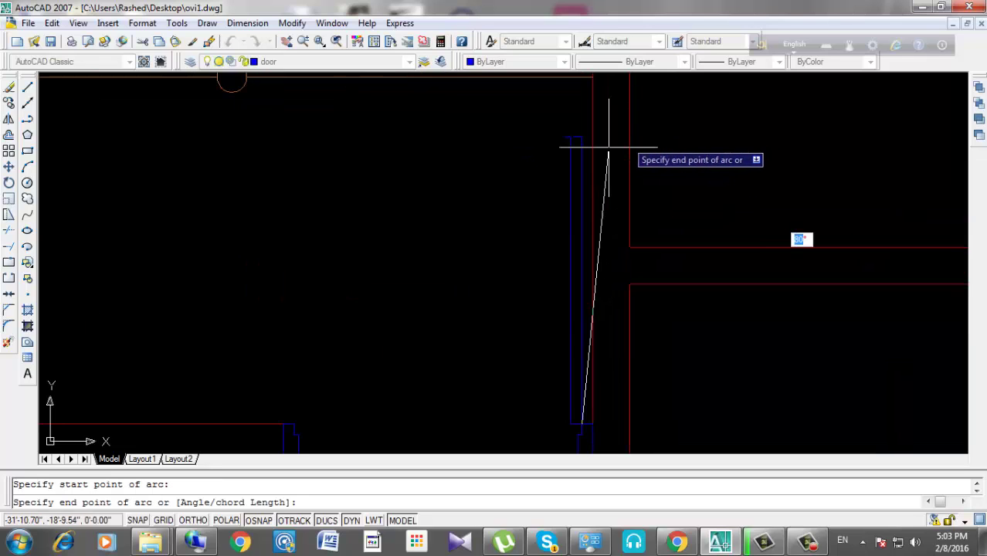
{"action": "scroll", "coordinate": [590, 147], "scroll_direction": "down", "scroll_amount": 2}
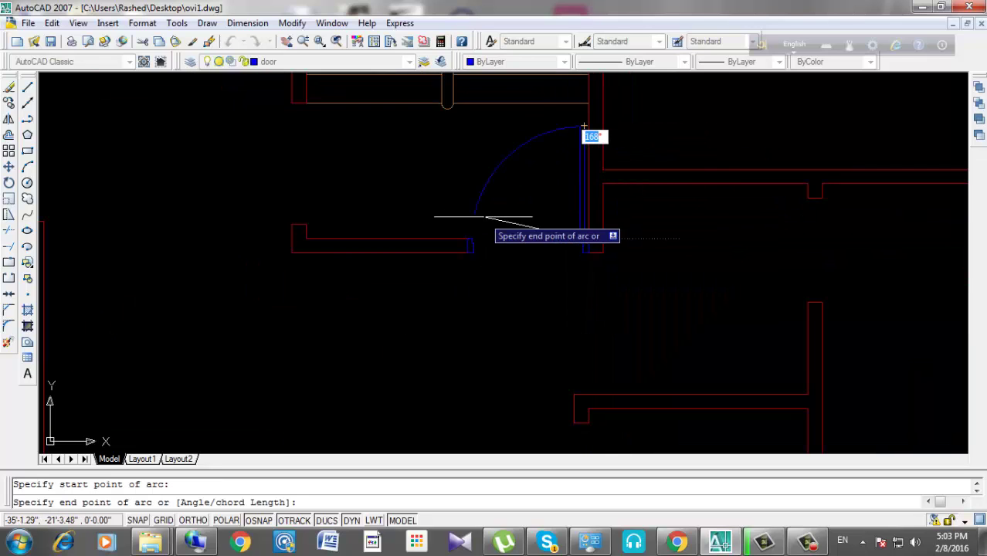
{"action": "type", "text": "a"}
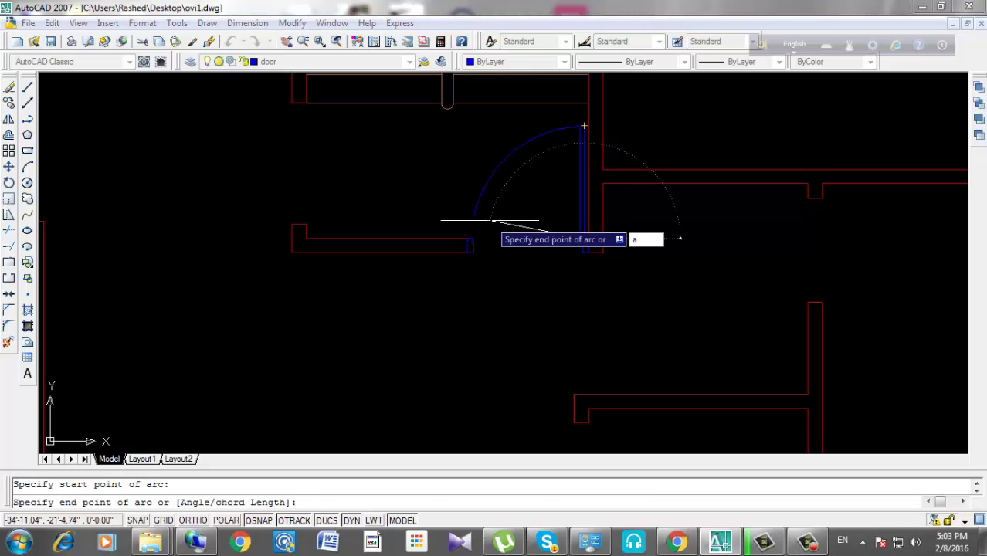
{"action": "key", "text": "Return"}
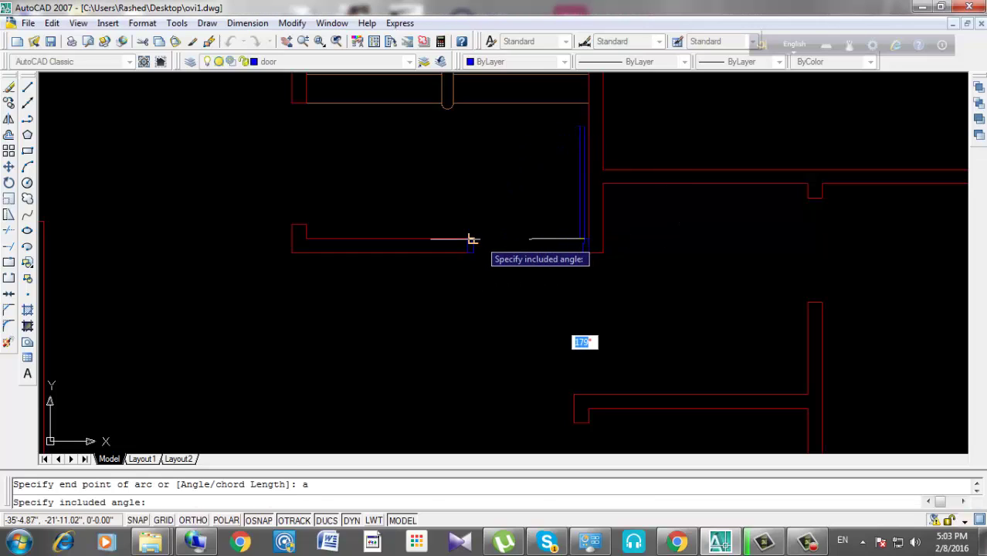
{"action": "type", "text": "90"}
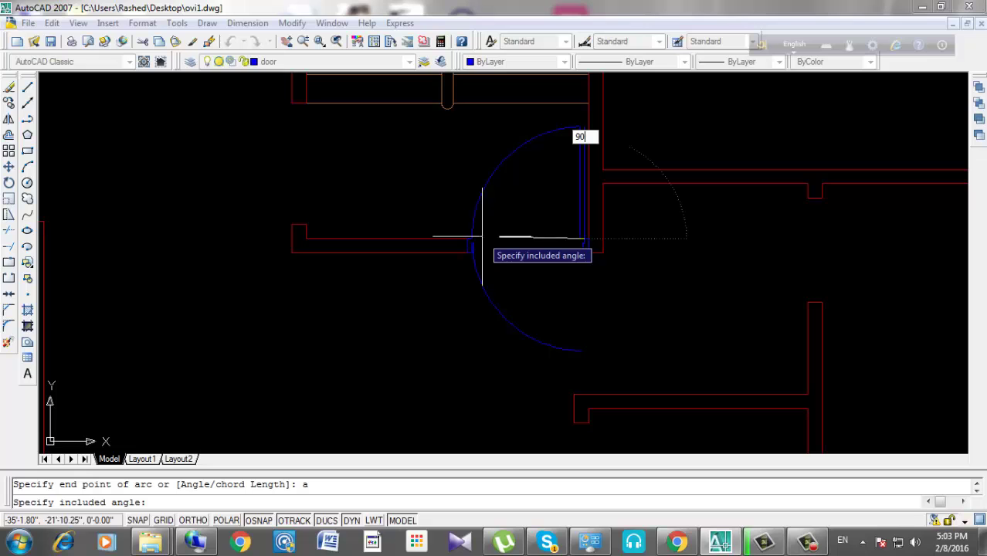
{"action": "key", "text": "Return"}
Shift the floor plan left and draw a circle to the right of it.
{"action": "scroll", "coordinate": [543, 214], "scroll_direction": "down", "scroll_amount": 6}
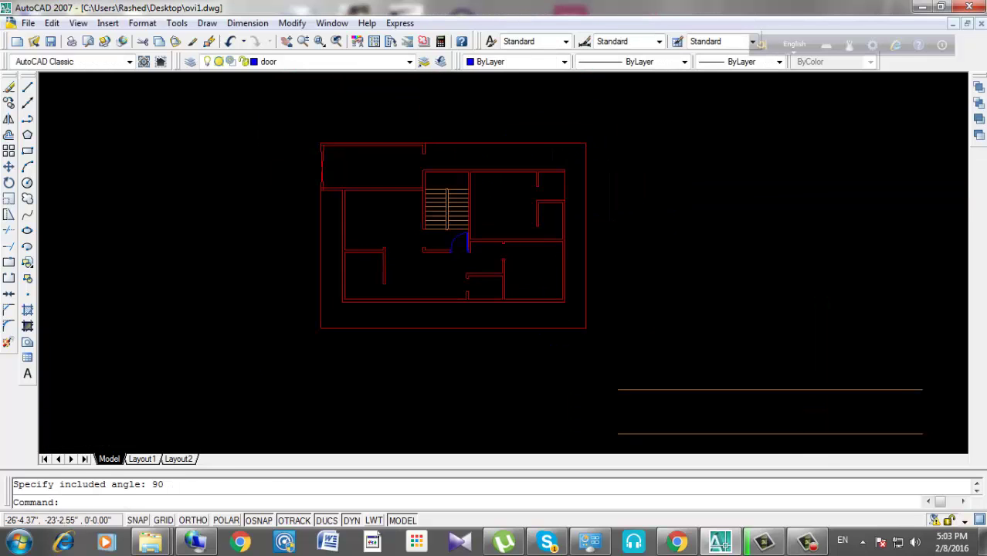
{"action": "scroll", "coordinate": [427, 241], "scroll_direction": "up", "scroll_amount": 3}
{"action": "scroll", "coordinate": [426, 241], "scroll_direction": "down", "scroll_amount": 2}
{"action": "scroll", "coordinate": [726, 198], "scroll_direction": "up", "scroll_amount": 1}
{"action": "scroll", "coordinate": [727, 198], "scroll_direction": "up", "scroll_amount": 1}
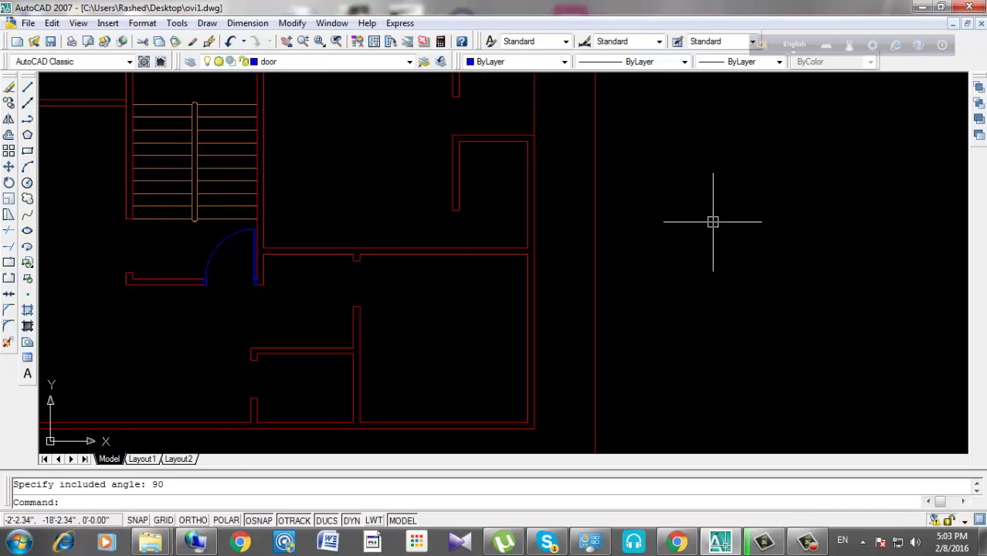
{"action": "scroll", "coordinate": [568, 263], "scroll_direction": "down", "scroll_amount": 3}
{"action": "scroll", "coordinate": [383, 223], "scroll_direction": "down", "scroll_amount": 2}
{"action": "mouse_move", "coordinate": [498, 230]}
{"action": "middle_mouse_down"}
{"action": "mouse_move", "coordinate": [539, 232]}
{"action": "mouse_move", "coordinate": [333, 223]}
{"action": "middle_mouse_up"}
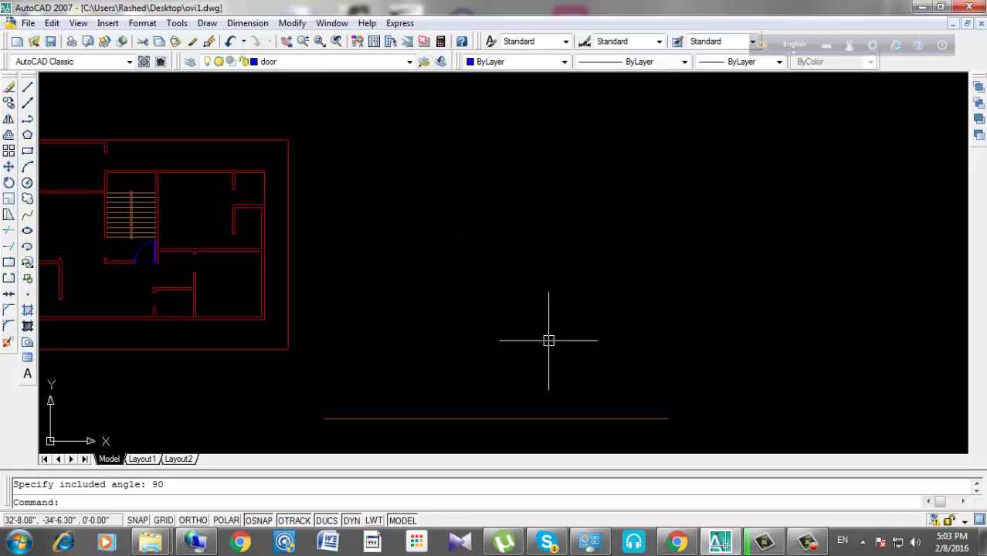
{"action": "middle_click_drag", "start_coordinate": [548, 340], "coordinate": [535, 332]}
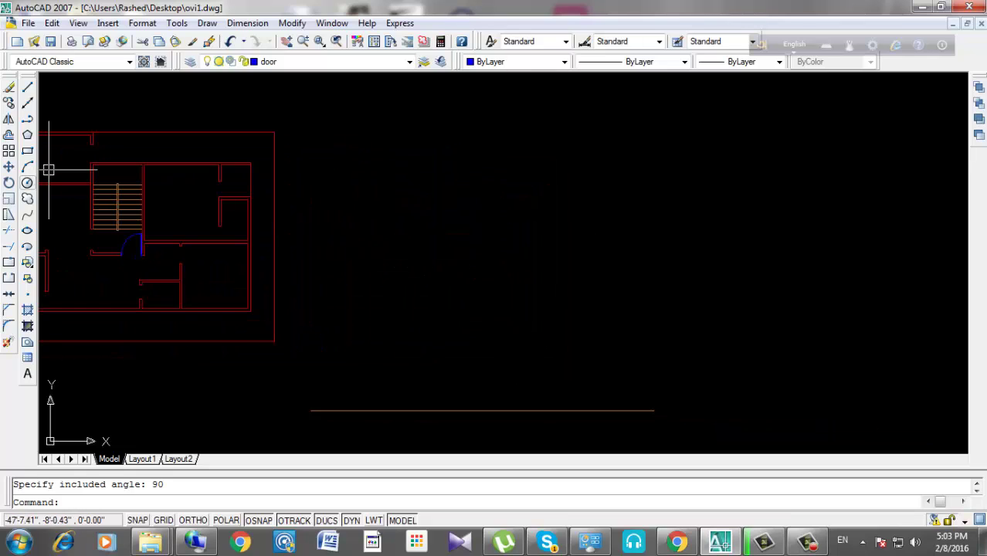
{"action": "left_click", "coordinate": [27, 182]}
{"action": "left_click", "coordinate": [562, 206]}
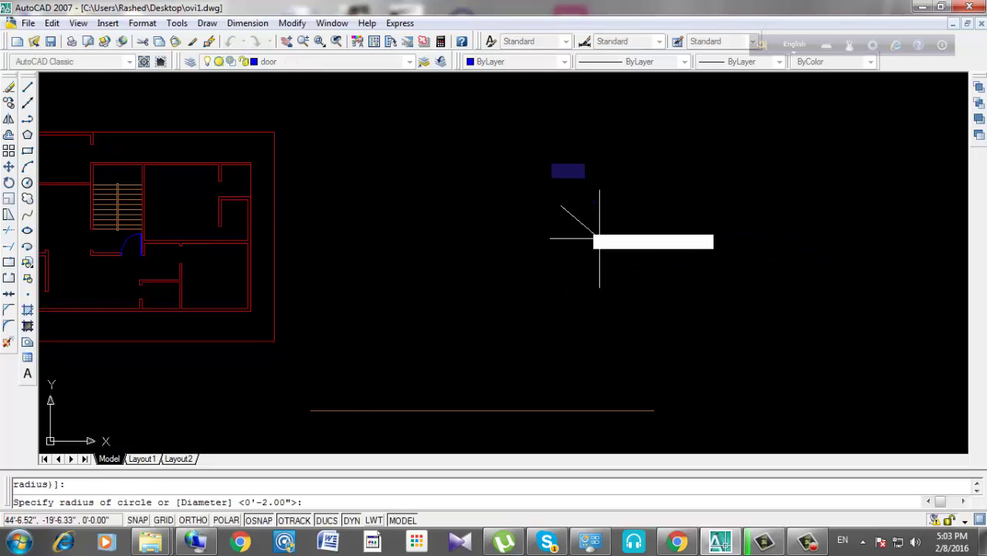
{"action": "left_click", "coordinate": [638, 257]}
With Ortho on, draw a vertical line from the circle's centre down past its edge.
{"action": "left_click", "coordinate": [27, 86]}
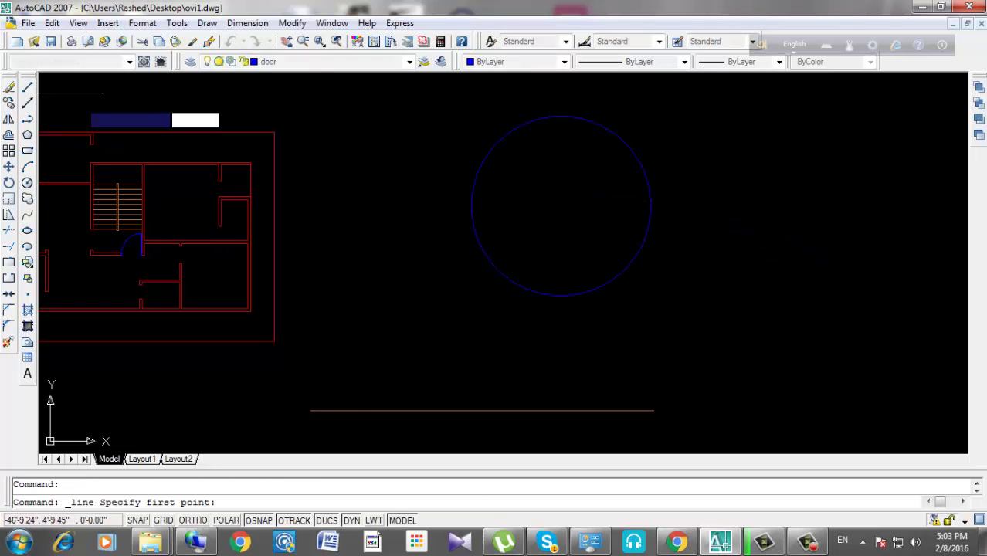
{"action": "left_click", "coordinate": [560, 206]}
{"action": "key", "text": "F8"}
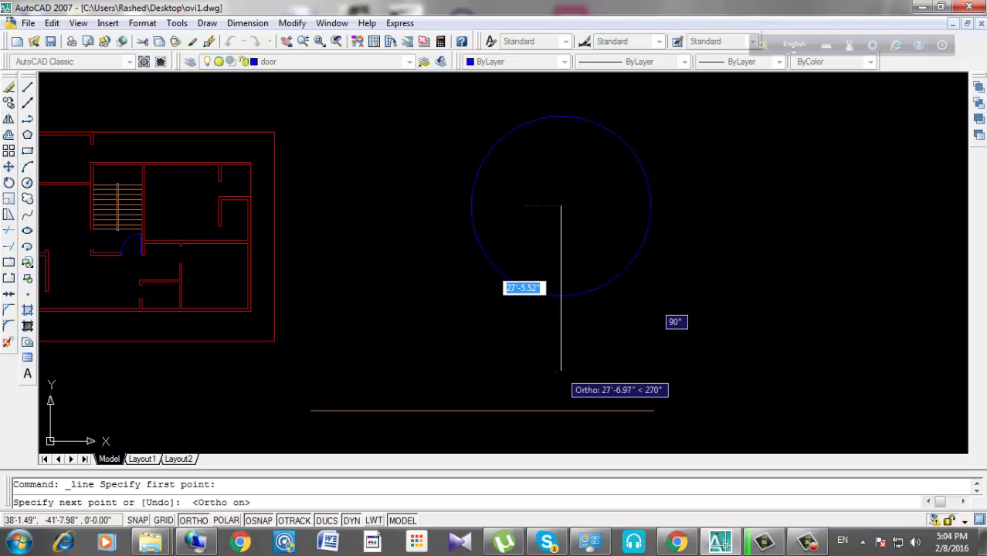
{"action": "left_click", "coordinate": [561, 371]}
{"action": "key", "text": "Return"}
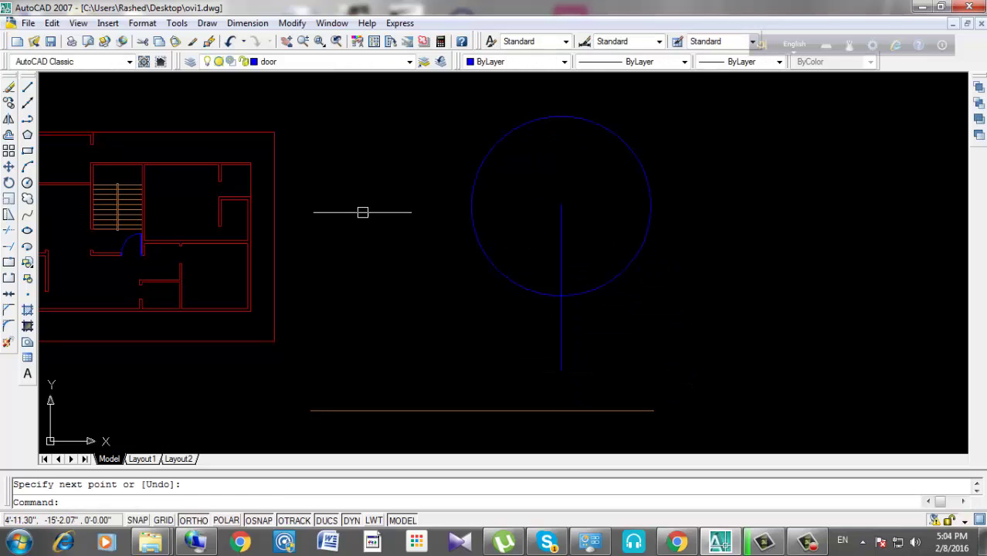
Draw a trial diagonal line from the circle's centre, then erase it.
{"action": "left_click", "coordinate": [27, 87]}
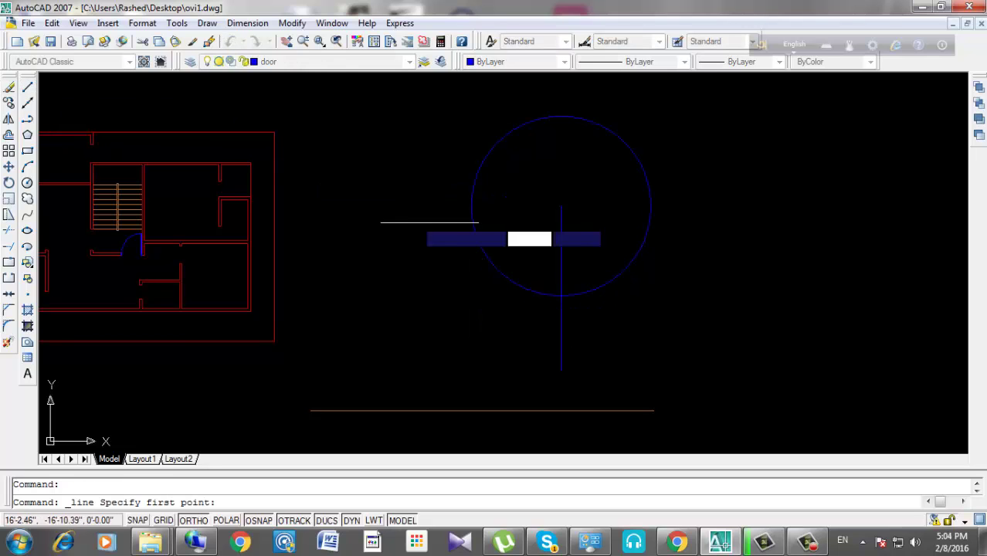
{"action": "scroll", "coordinate": [498, 229], "scroll_direction": "up", "scroll_amount": 2}
{"action": "left_click", "coordinate": [586, 194]}
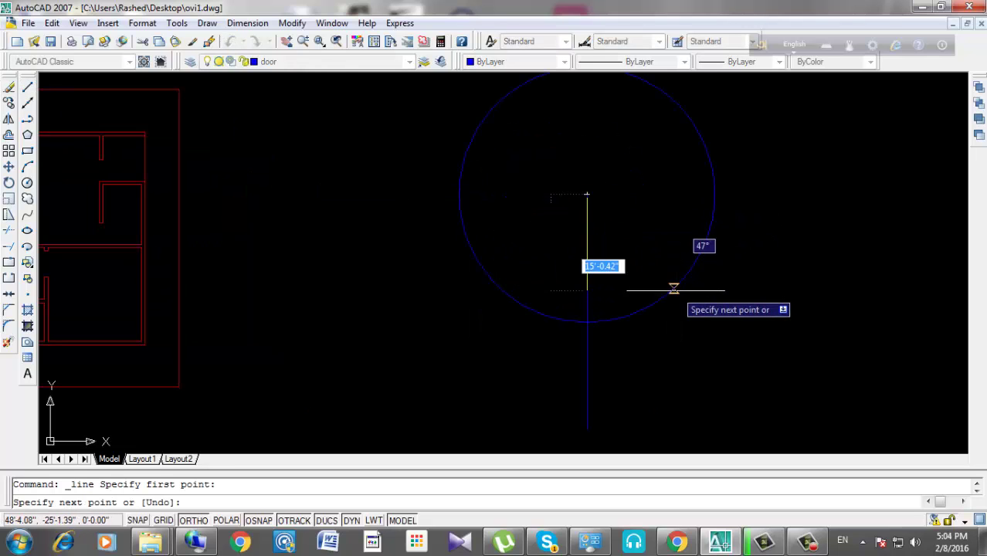
{"action": "key", "text": "F8"}
{"action": "left_click", "coordinate": [687, 291]}
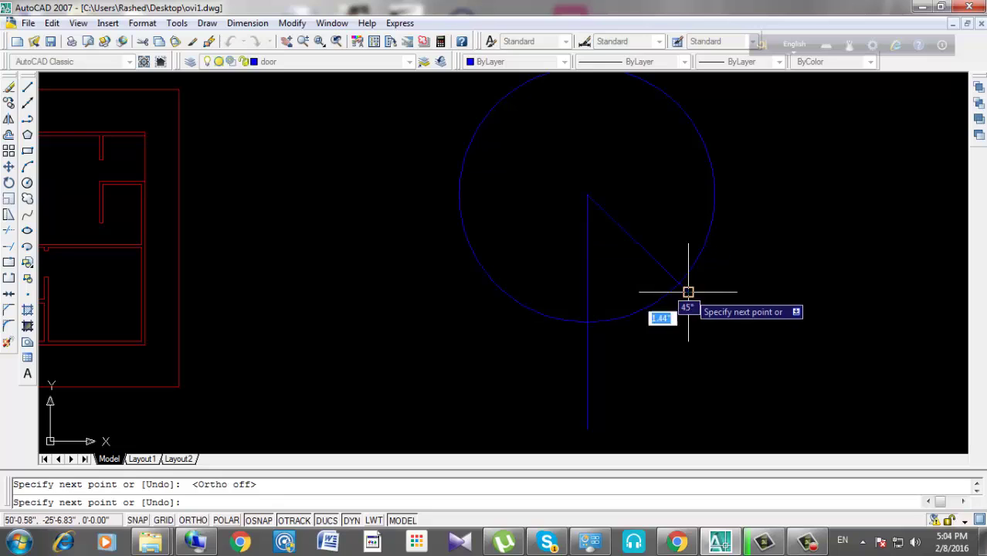
{"action": "key", "text": "Return"}
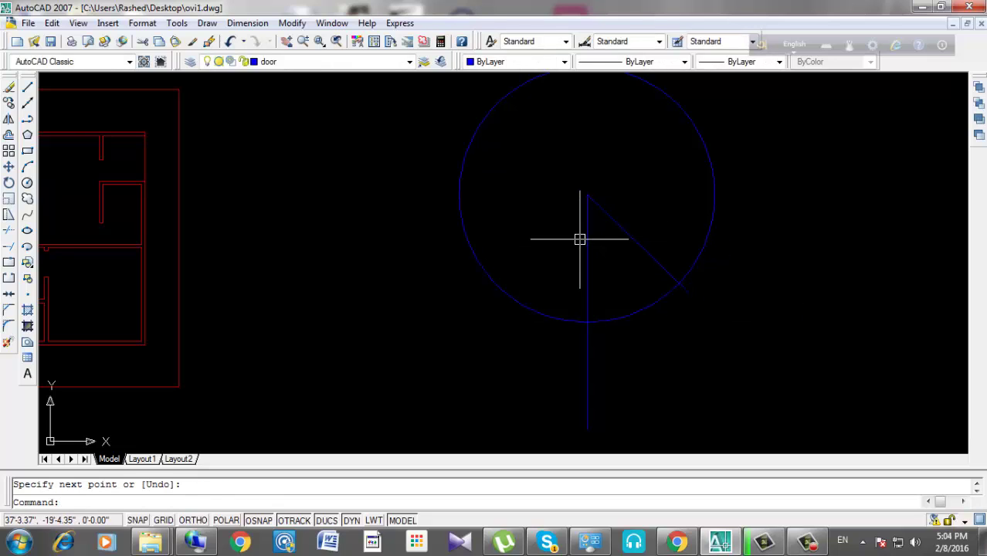
{"action": "left_click", "coordinate": [657, 262]}
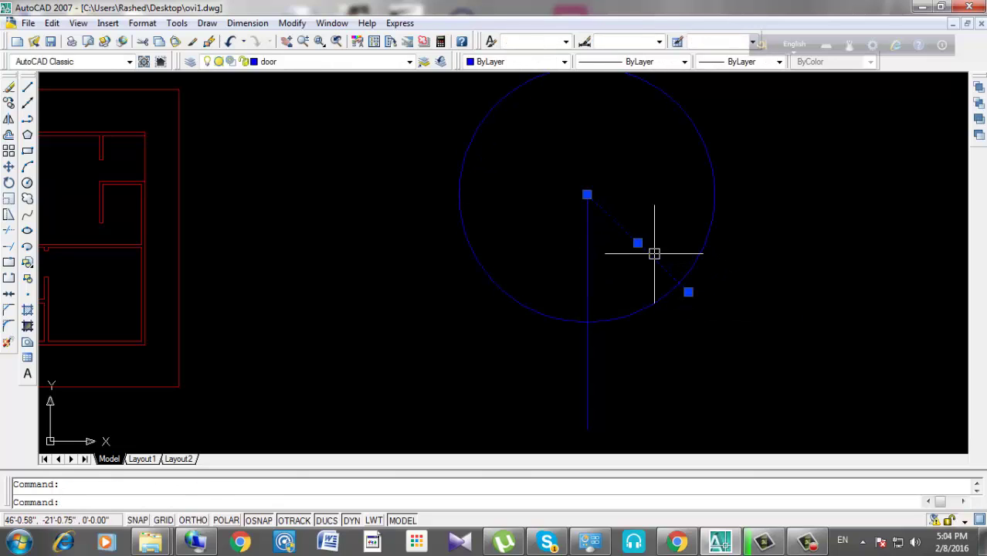
{"action": "key", "text": "Delete"}
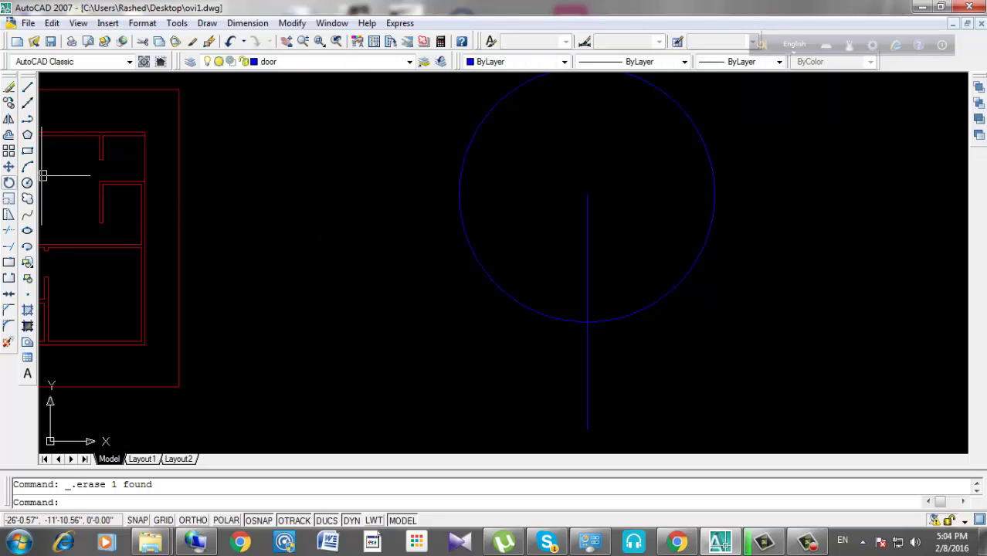
{"action": "left_click", "coordinate": [8, 182]}
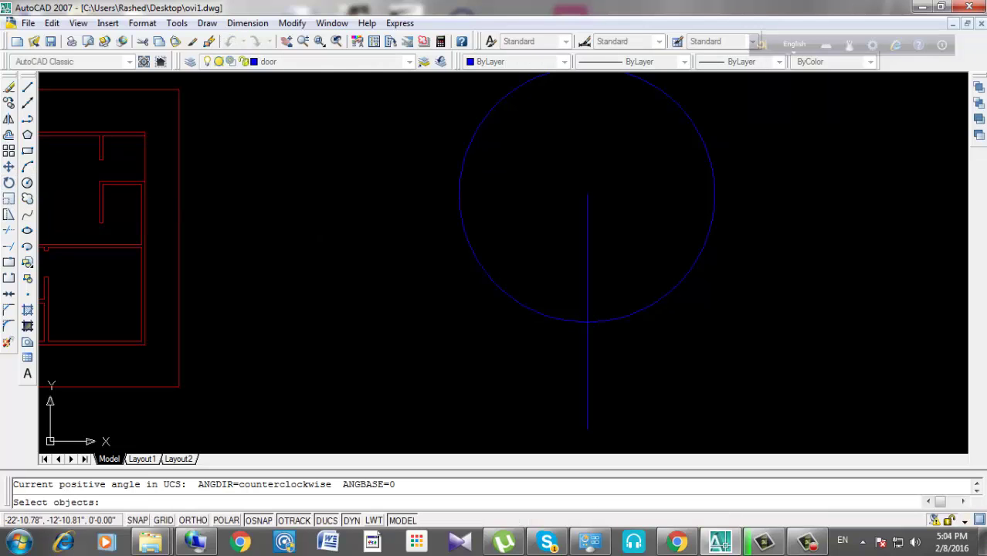
{"action": "left_click", "coordinate": [585, 352]}
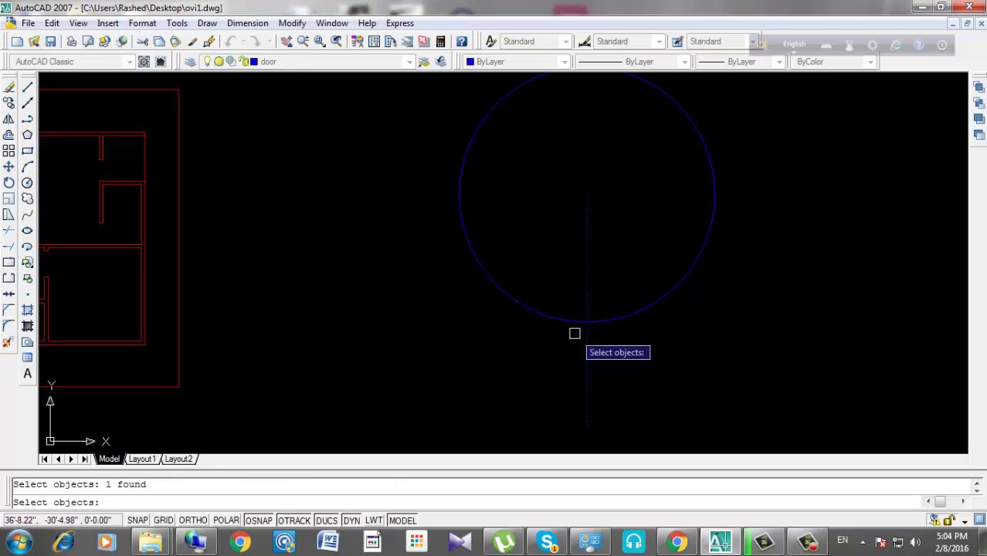
{"action": "key", "text": "Return"}
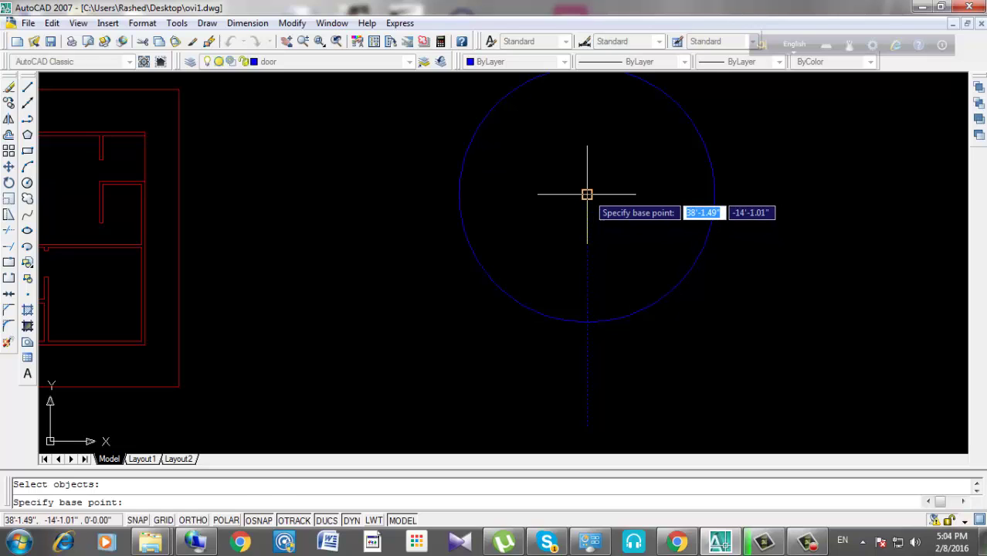
{"action": "left_click", "coordinate": [587, 194]}
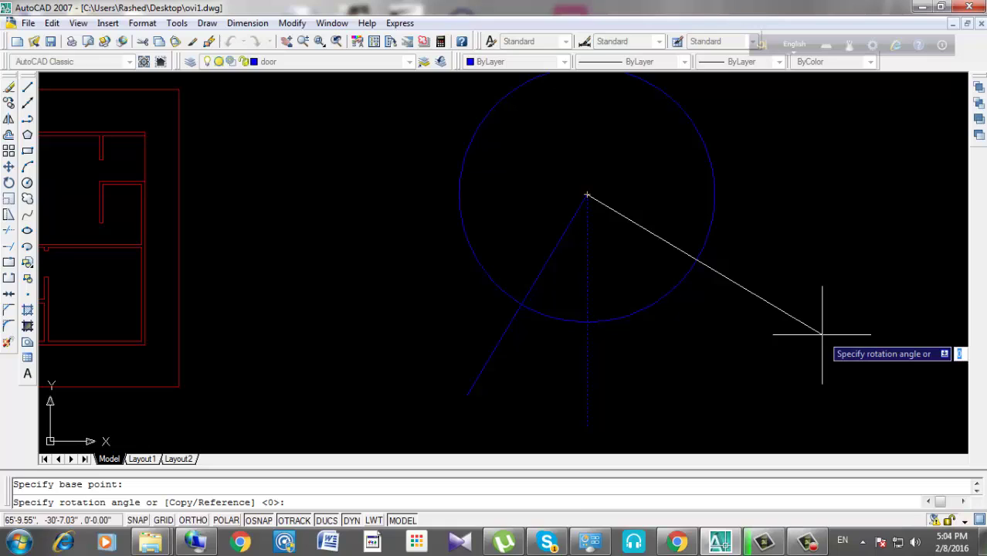
{"action": "type", "text": "c"}
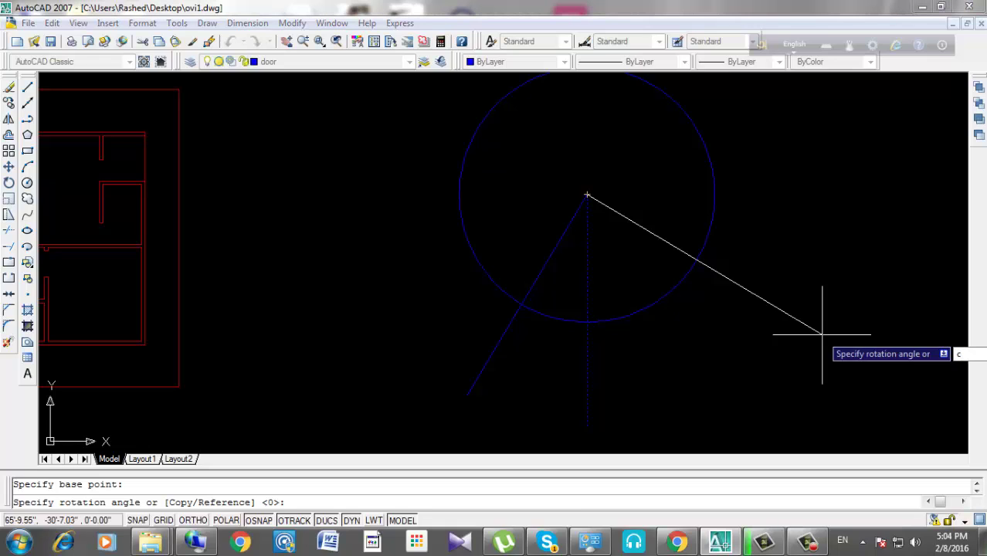
{"action": "key", "text": "Return"}
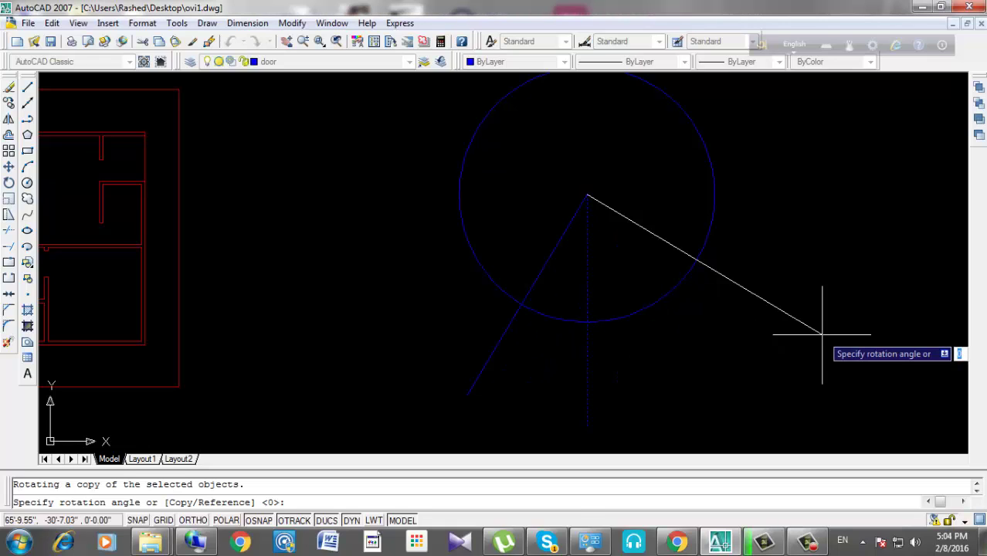
{"action": "type", "text": "45"}
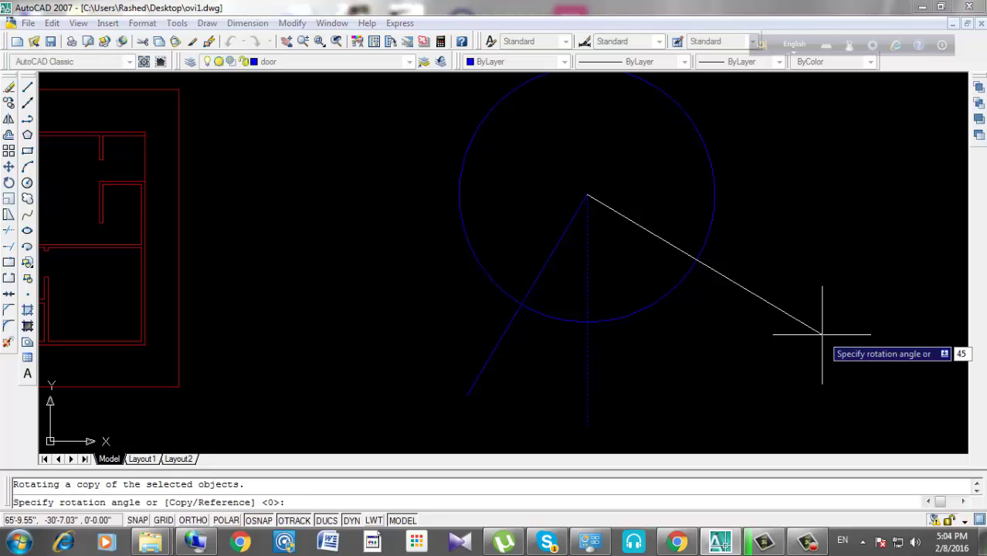
{"action": "key", "text": "Return"}
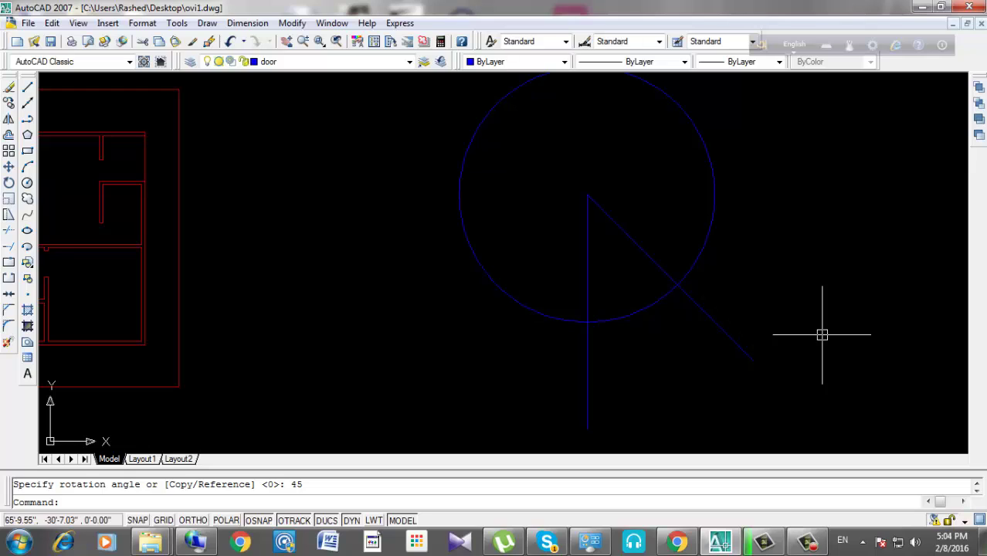
{"action": "key", "text": "ctrl+z"}
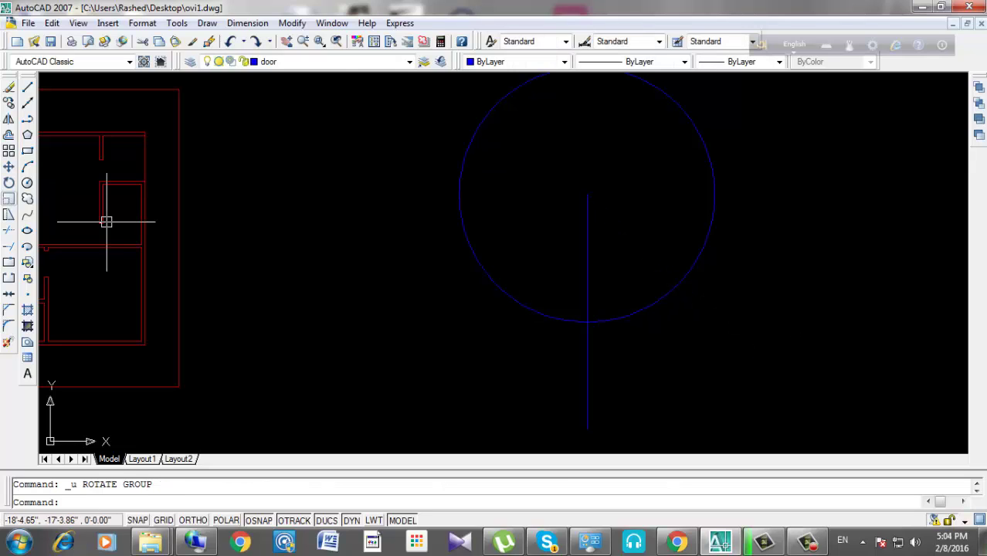
Rotate a copy of the vertical line -45° about the circle's centre using RO.
{"action": "type", "text": "ro"}
{"action": "key", "text": "Return"}
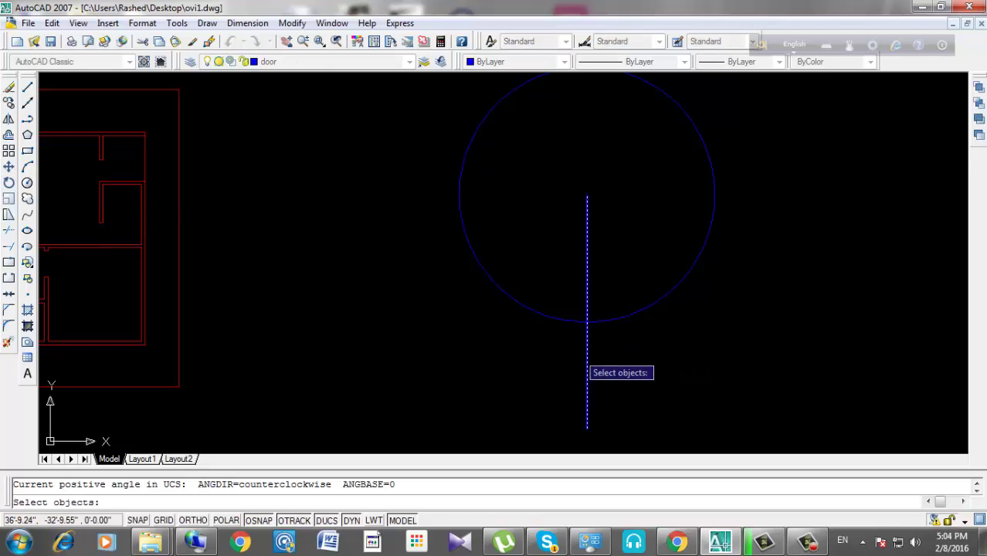
{"action": "left_click", "coordinate": [584, 353]}
{"action": "key", "text": "Return"}
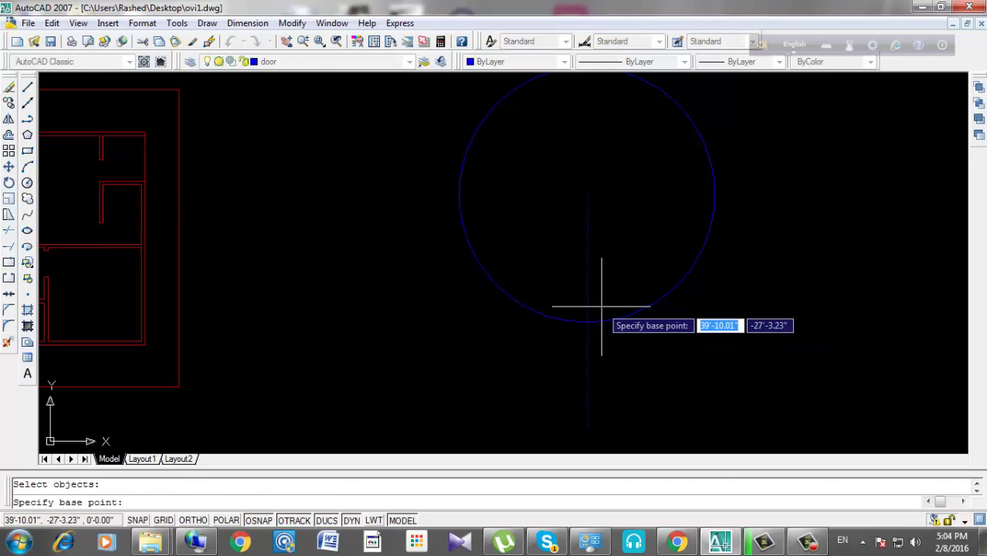
{"action": "left_click", "coordinate": [586, 193]}
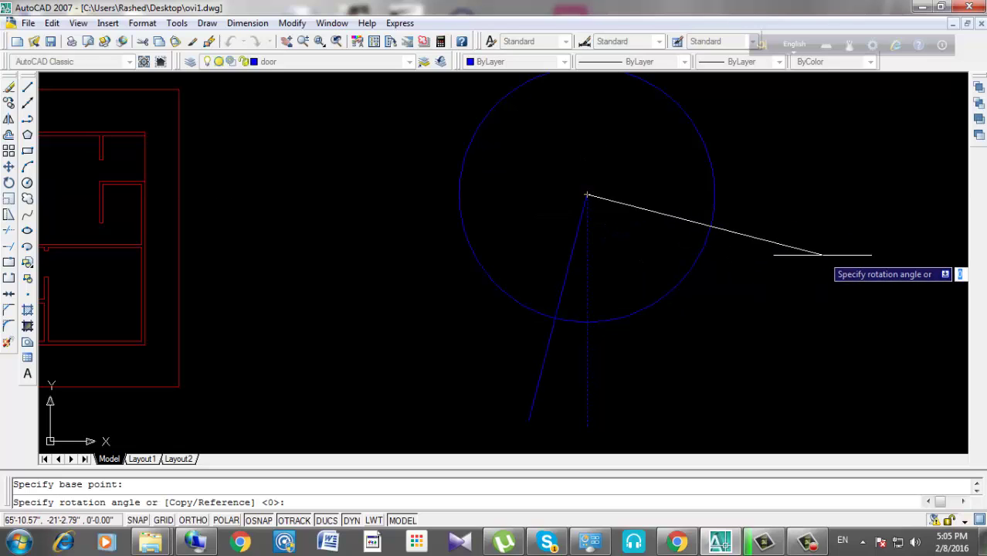
{"action": "key", "text": "F8"}
{"action": "key", "text": "F8"}
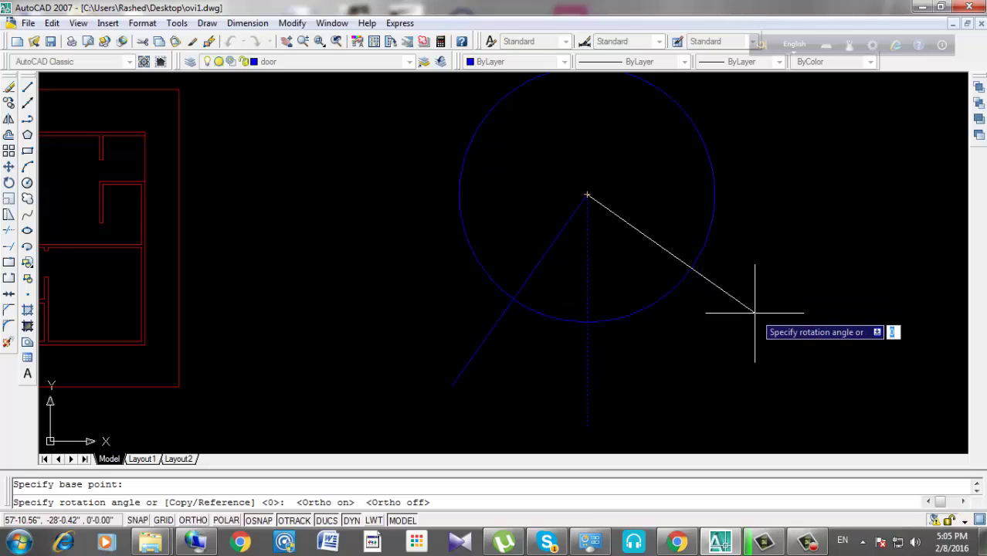
{"action": "type", "text": "c"}
{"action": "key", "text": "Return"}
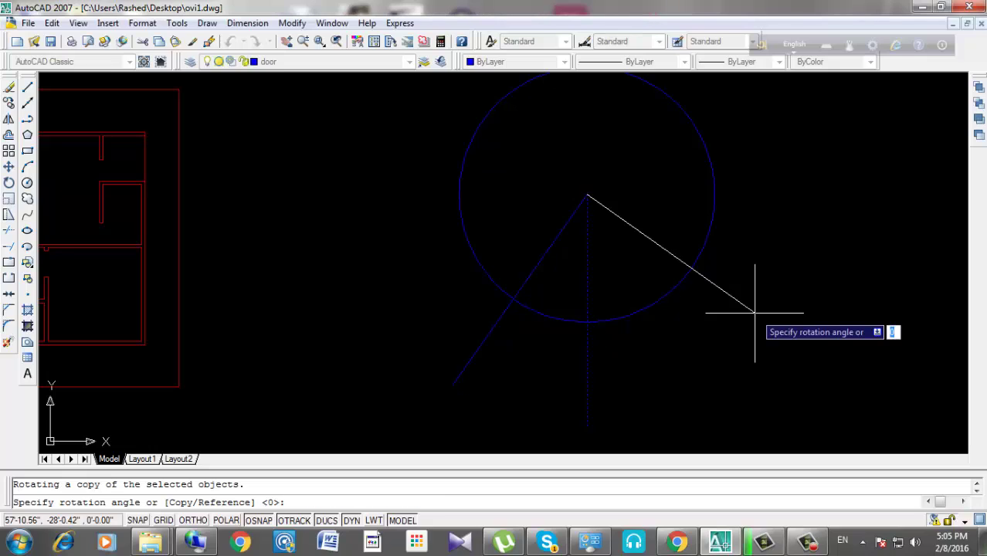
{"action": "type", "text": "-45"}
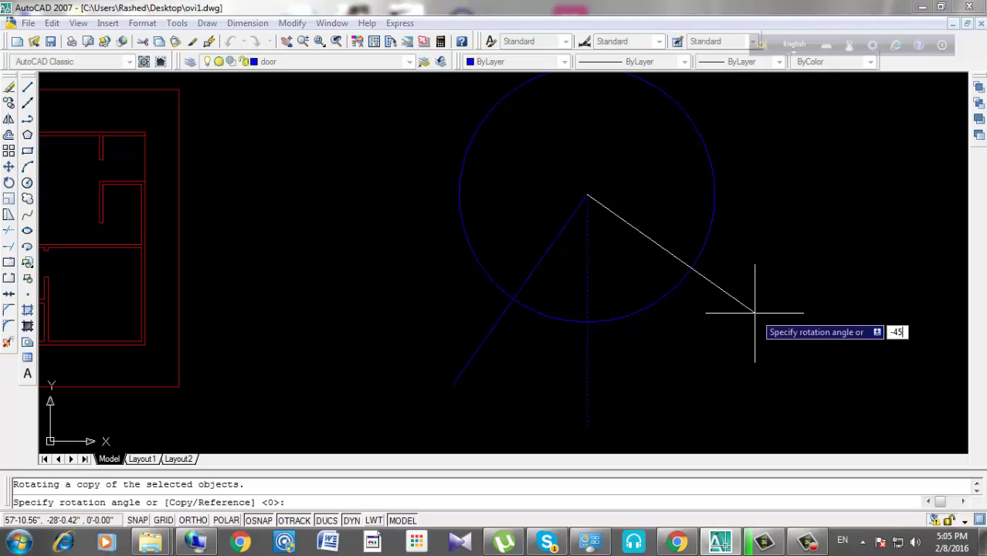
{"action": "key", "text": "Return"}
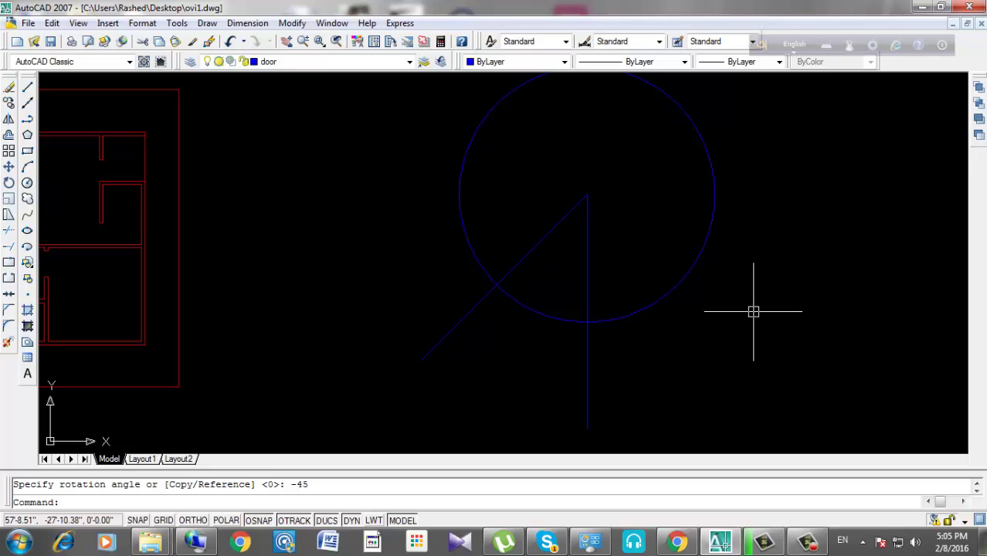
Add an angular dimension of 45° between the slanted and vertical lines, below the circle.
{"action": "left_click", "coordinate": [247, 23]}
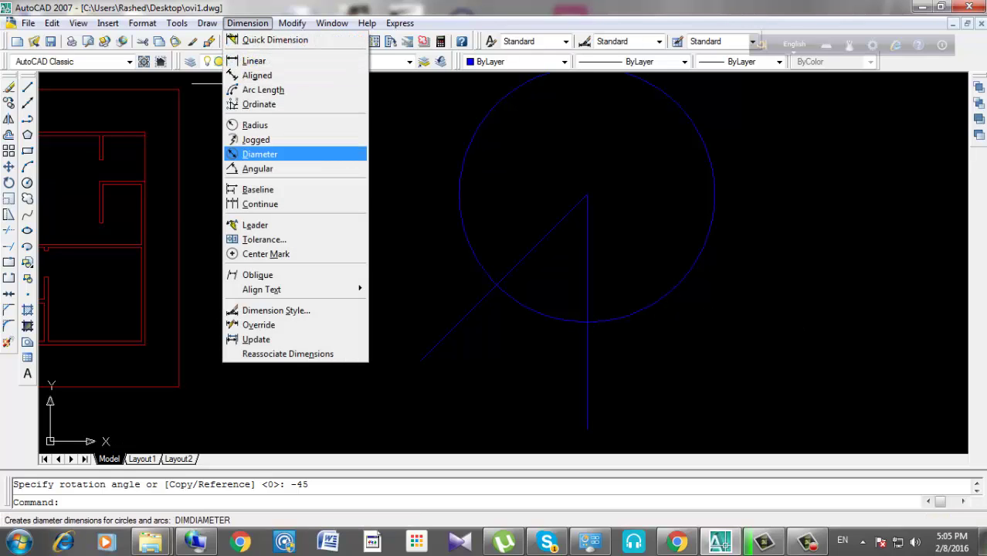
{"action": "left_click", "coordinate": [257, 169]}
{"action": "scroll", "coordinate": [508, 258], "scroll_direction": "up", "scroll_amount": 3}
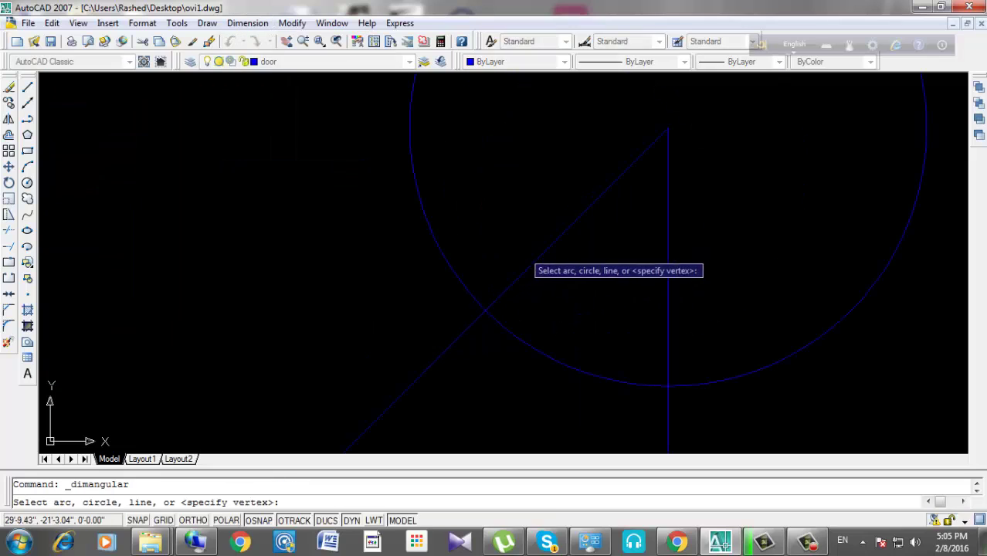
{"action": "left_click", "coordinate": [544, 250]}
{"action": "left_click", "coordinate": [668, 281]}
{"action": "scroll", "coordinate": [641, 263], "scroll_direction": "down", "scroll_amount": 2}
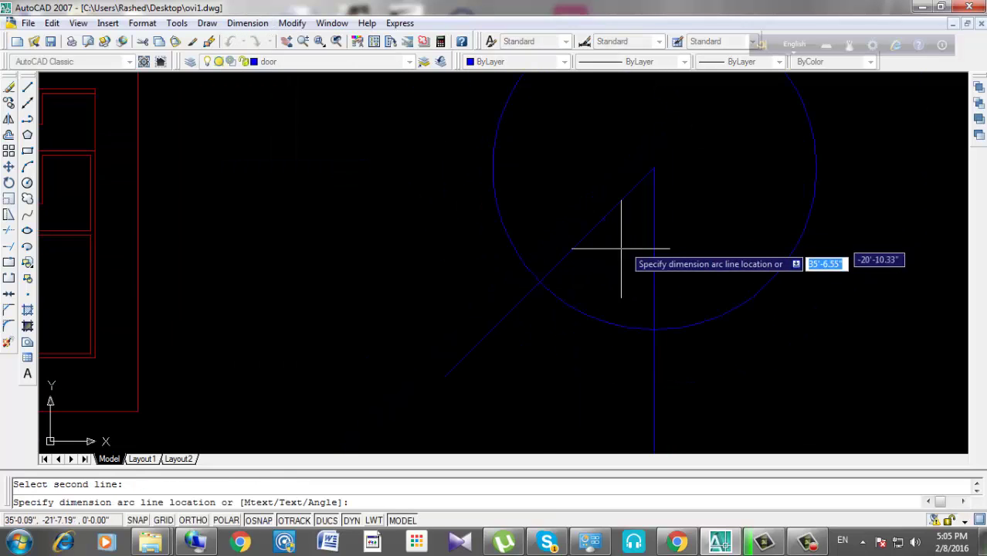
{"action": "left_click", "coordinate": [576, 340]}
{"action": "scroll", "coordinate": [579, 342], "scroll_direction": "up", "scroll_amount": 3}
{"action": "scroll", "coordinate": [383, 323], "scroll_direction": "down", "scroll_amount": 2}
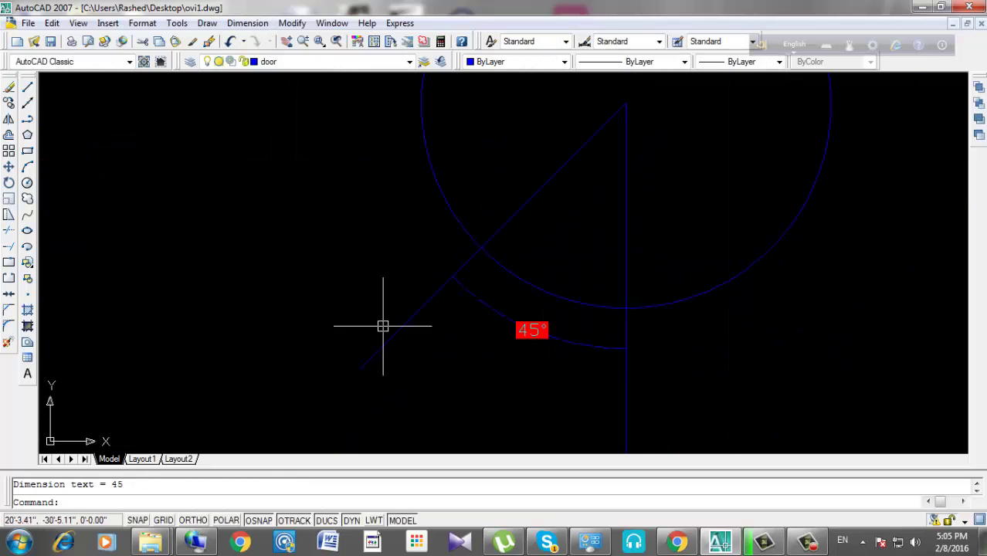
{"action": "scroll", "coordinate": [417, 325], "scroll_direction": "down", "scroll_amount": 2}
{"action": "scroll", "coordinate": [504, 341], "scroll_direction": "down", "scroll_amount": 2}
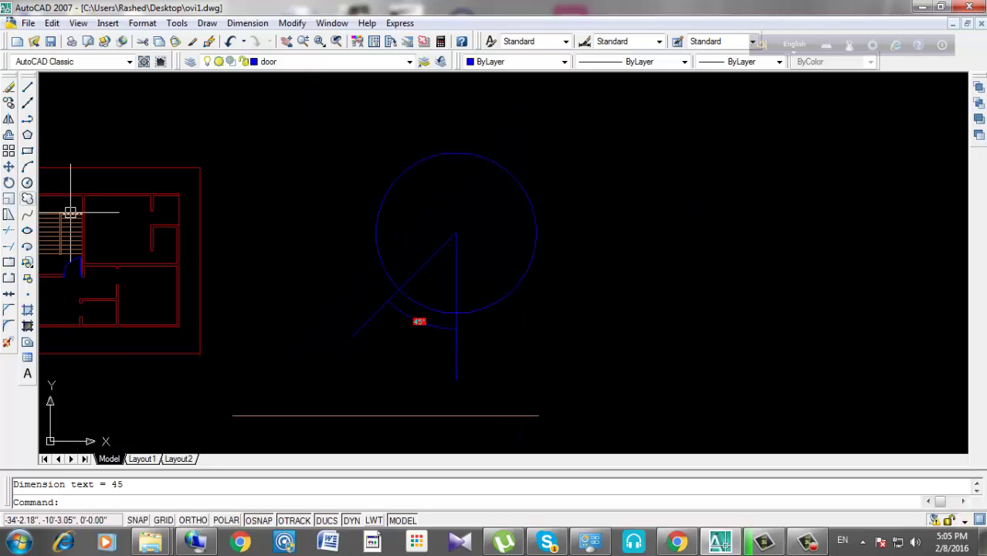
{"action": "left_click", "coordinate": [9, 182]}
{"action": "scroll", "coordinate": [385, 326], "scroll_direction": "up", "scroll_amount": 2}
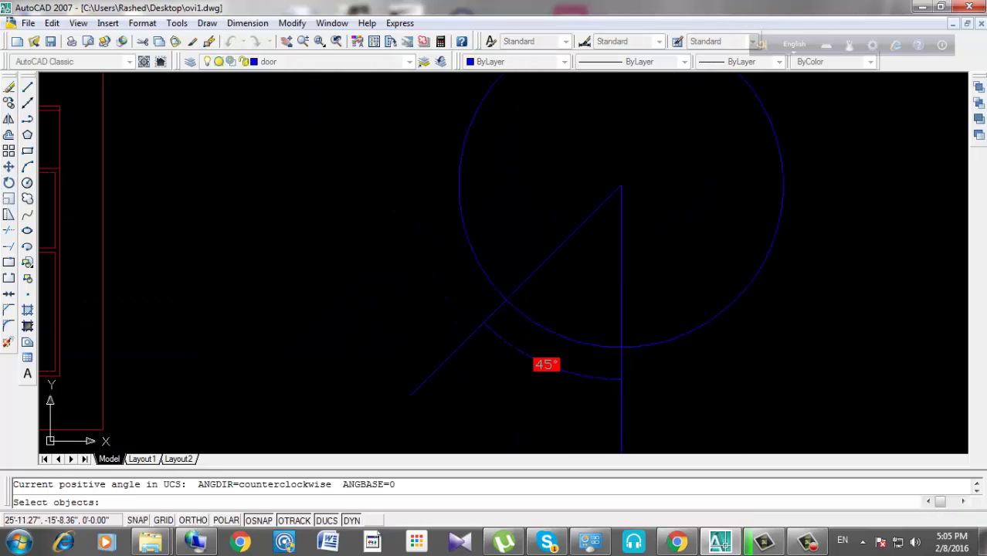
Rotate the 45° line a further -30° about its top end so the dimension reads 75°.
{"action": "left_click", "coordinate": [566, 242]}
{"action": "key", "text": "Return"}
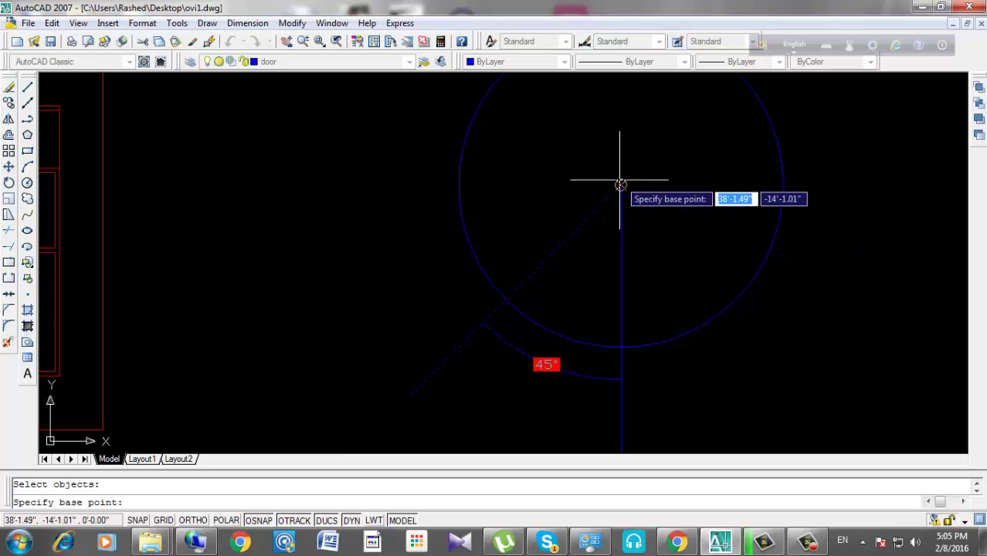
{"action": "left_click", "coordinate": [621, 185]}
{"action": "scroll", "coordinate": [857, 278], "scroll_direction": "down", "scroll_amount": 2}
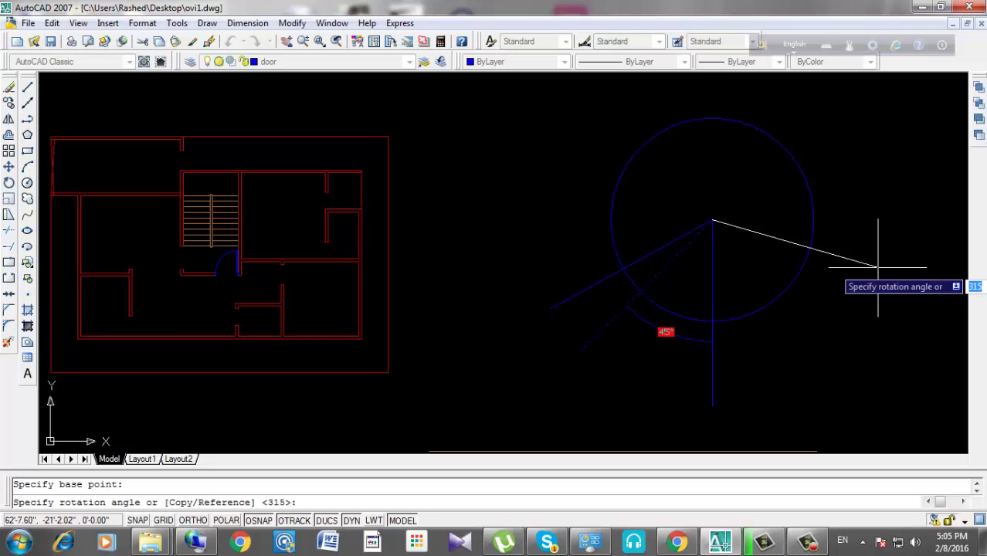
{"action": "type", "text": "-30"}
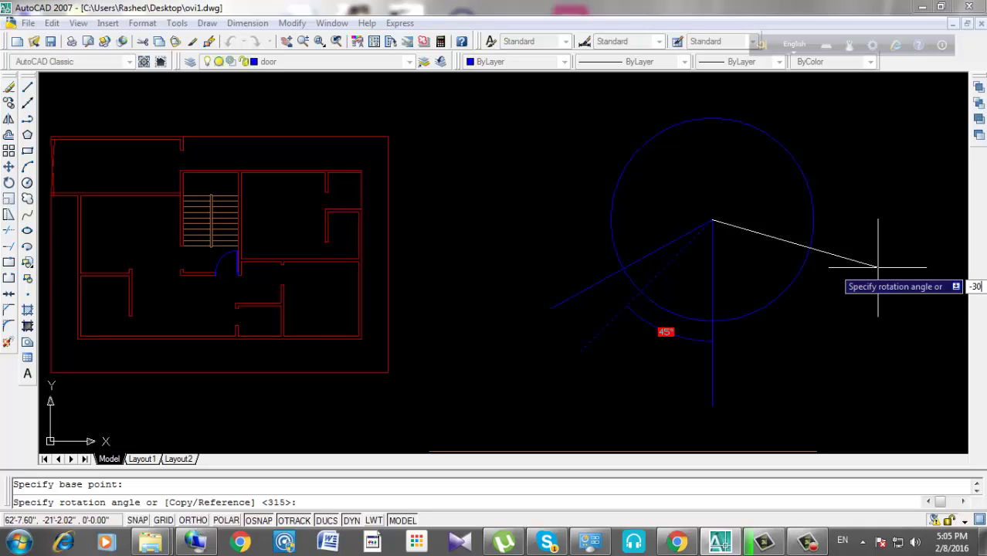
{"action": "key", "text": "Return"}
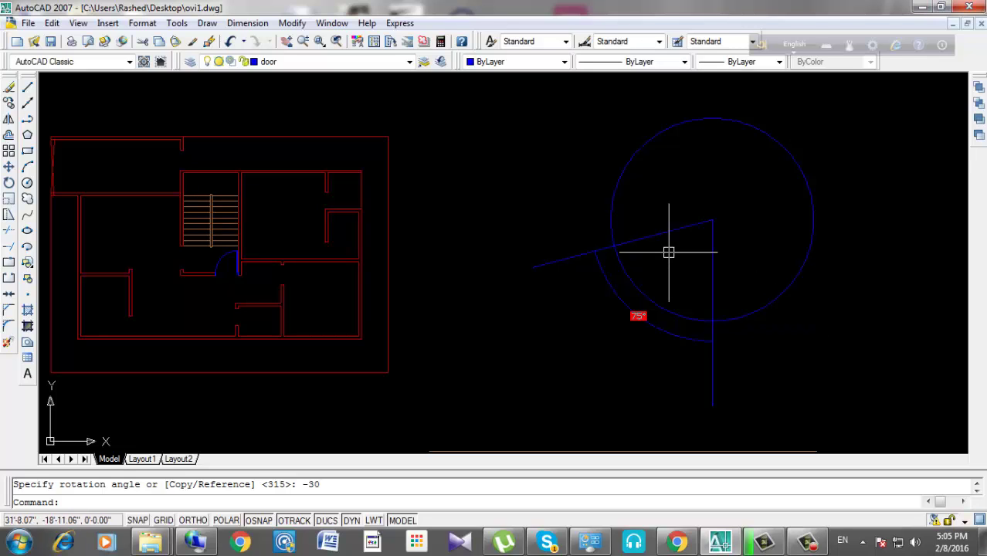
{"action": "middle_click_drag", "start_coordinate": [870, 253], "coordinate": [827, 272]}
{"action": "middle_click_drag", "start_coordinate": [703, 289], "coordinate": [591, 310]}
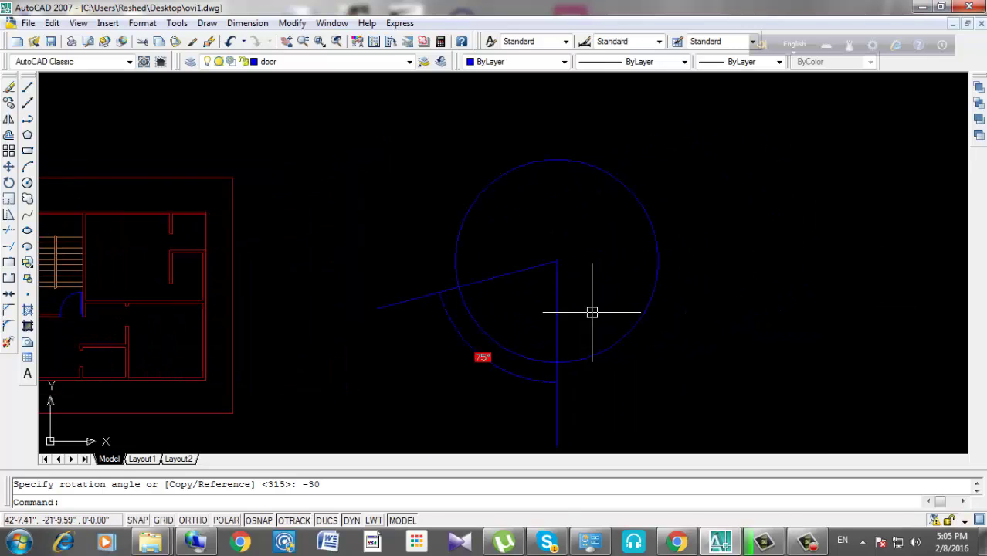
{"action": "scroll", "coordinate": [467, 235], "scroll_direction": "up", "scroll_amount": 2}
{"action": "scroll", "coordinate": [535, 242], "scroll_direction": "down", "scroll_amount": 3}
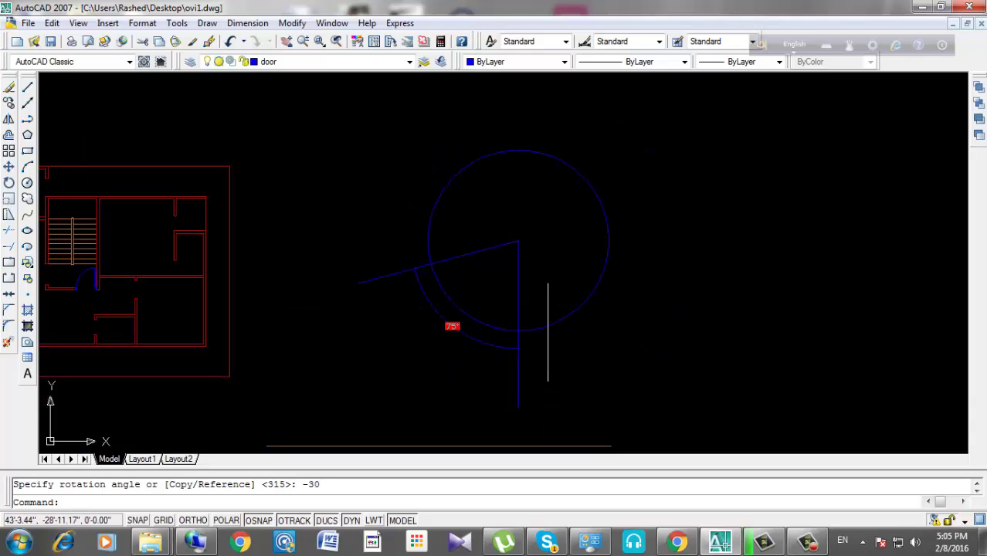
Rotate a copy of the vertical line 45° about the circle's centre, slanting down-right.
{"action": "left_click", "coordinate": [9, 182]}
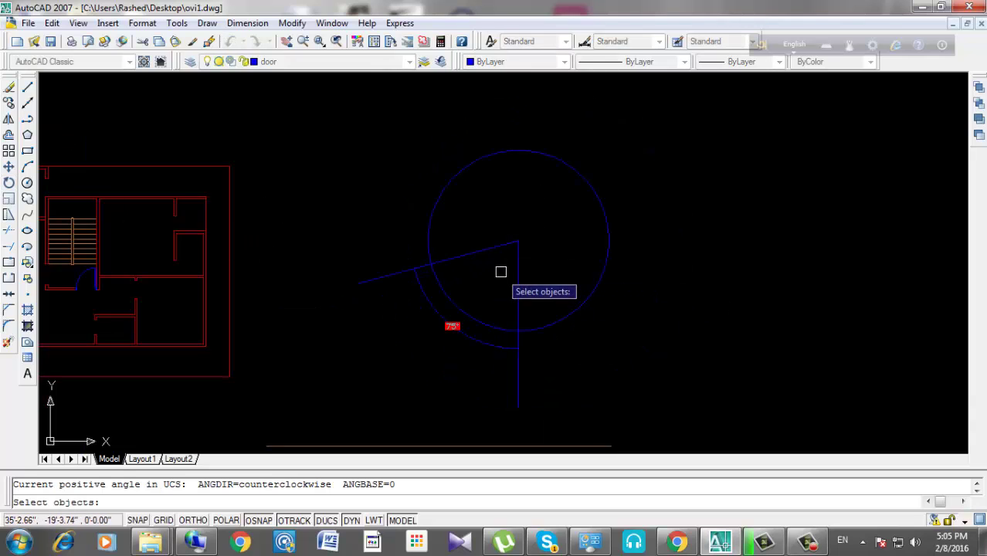
{"action": "left_click", "coordinate": [524, 273]}
{"action": "left_click", "coordinate": [515, 270]}
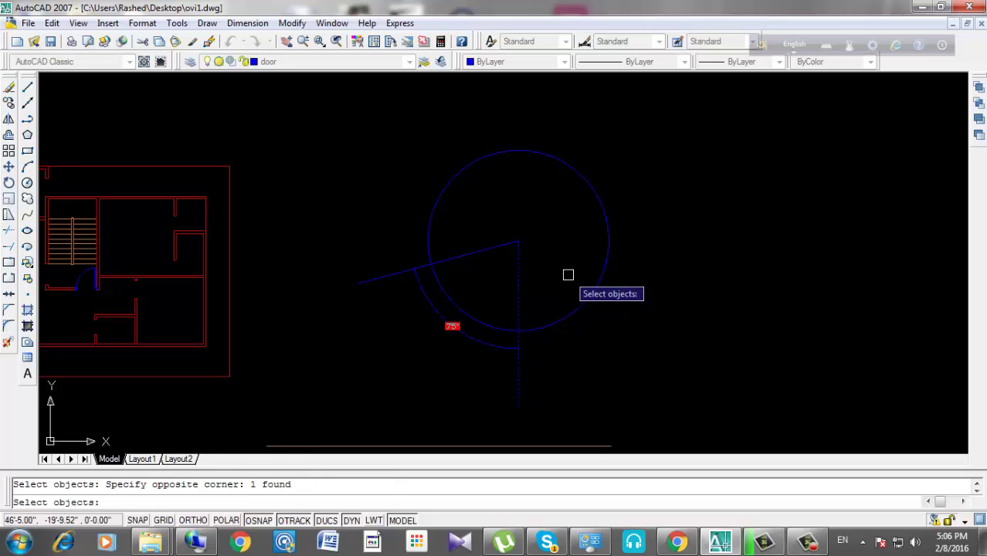
{"action": "key", "text": "Return"}
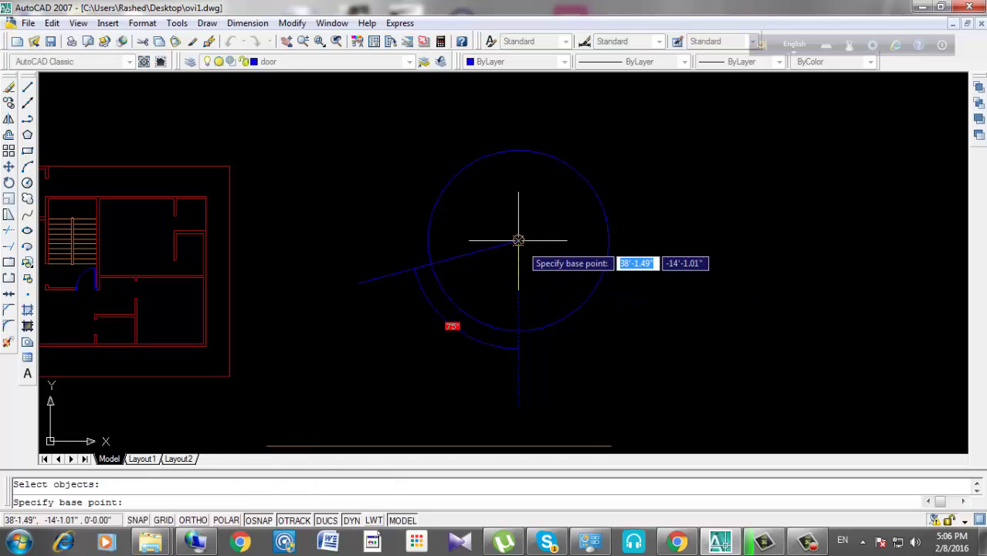
{"action": "left_click", "coordinate": [518, 240]}
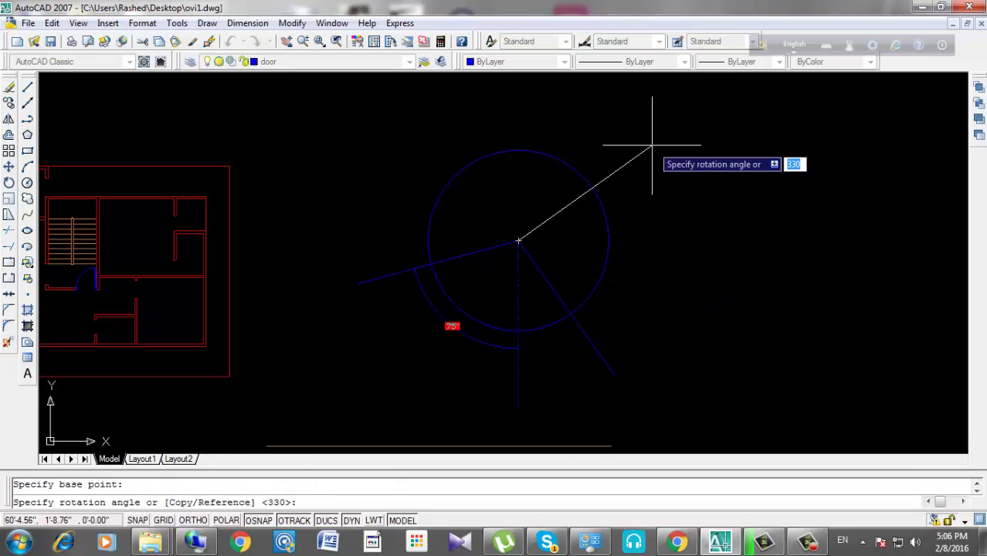
{"action": "type", "text": "c"}
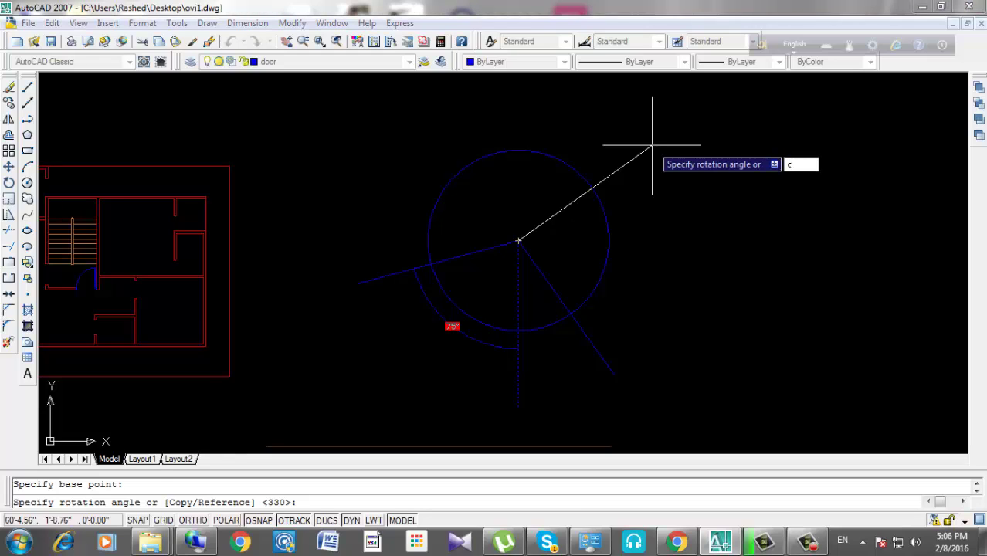
{"action": "key", "text": "Return"}
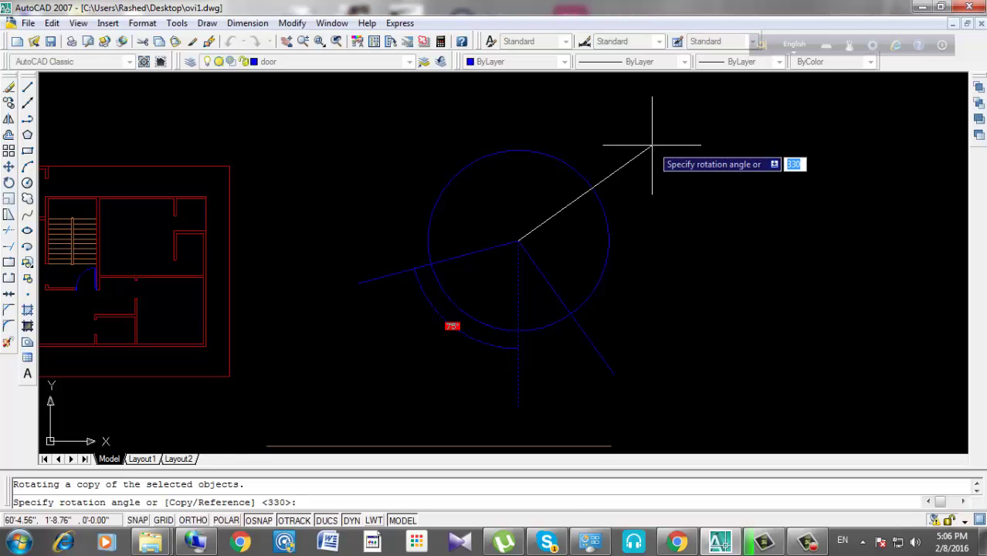
{"action": "type", "text": "45"}
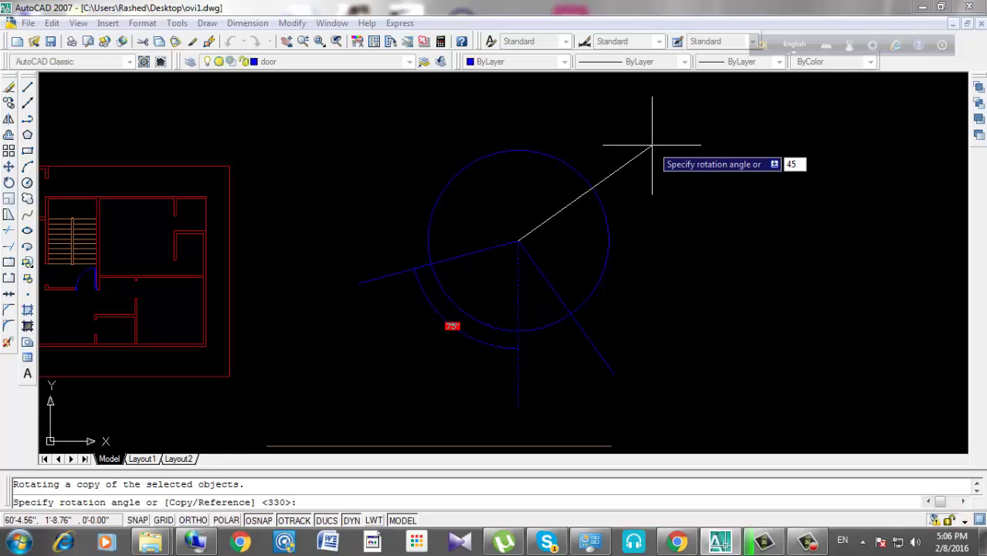
{"action": "key", "text": "Return"}
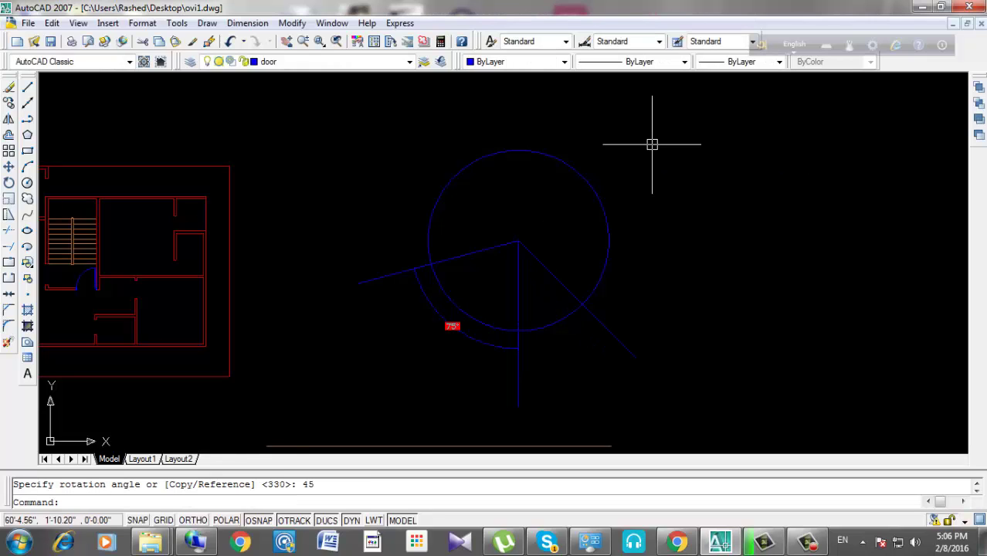
Add a 45° angular dimension between the down-right copy and the vertical line.
{"action": "left_click", "coordinate": [247, 22]}
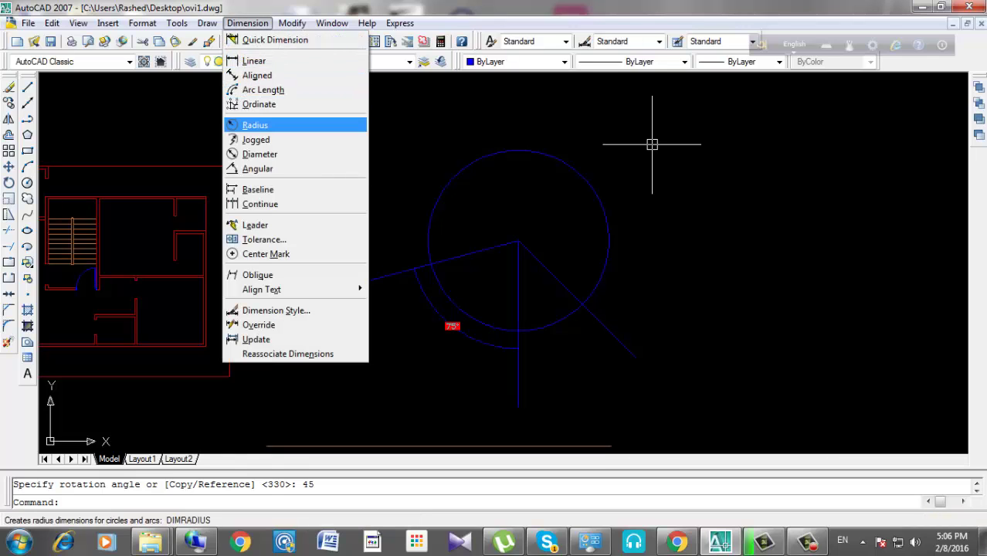
{"action": "left_click", "coordinate": [257, 168]}
{"action": "scroll", "coordinate": [541, 278], "scroll_direction": "up", "scroll_amount": 5}
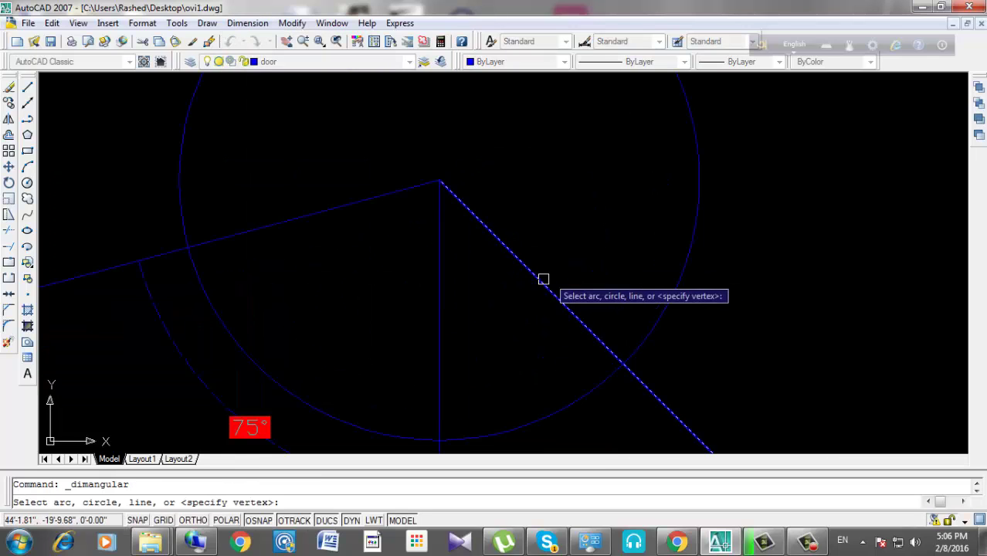
{"action": "left_click", "coordinate": [540, 283]}
{"action": "left_click", "coordinate": [439, 317]}
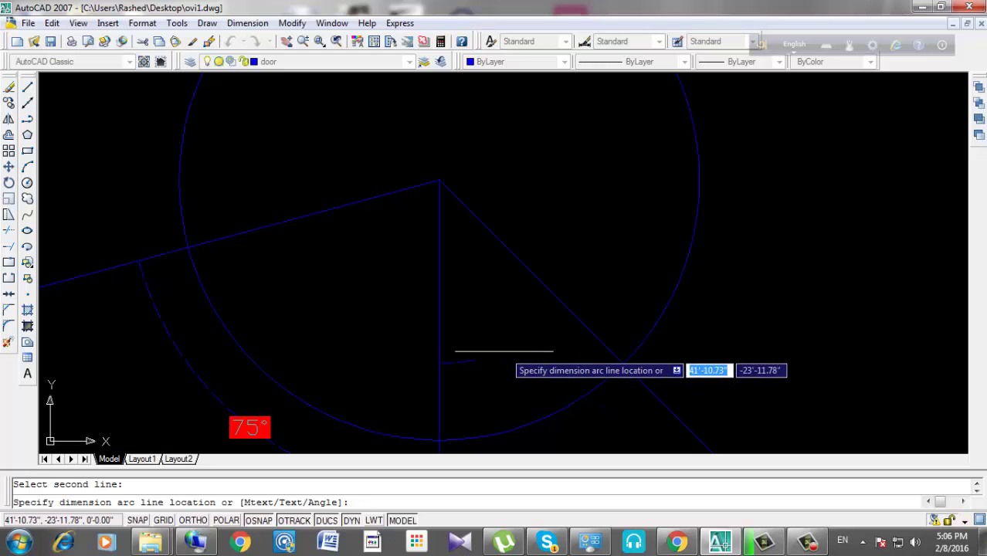
{"action": "left_click", "coordinate": [503, 351]}
{"action": "scroll", "coordinate": [692, 314], "scroll_direction": "down", "scroll_amount": 6}
{"action": "scroll", "coordinate": [498, 240], "scroll_direction": "up", "scroll_amount": 3}
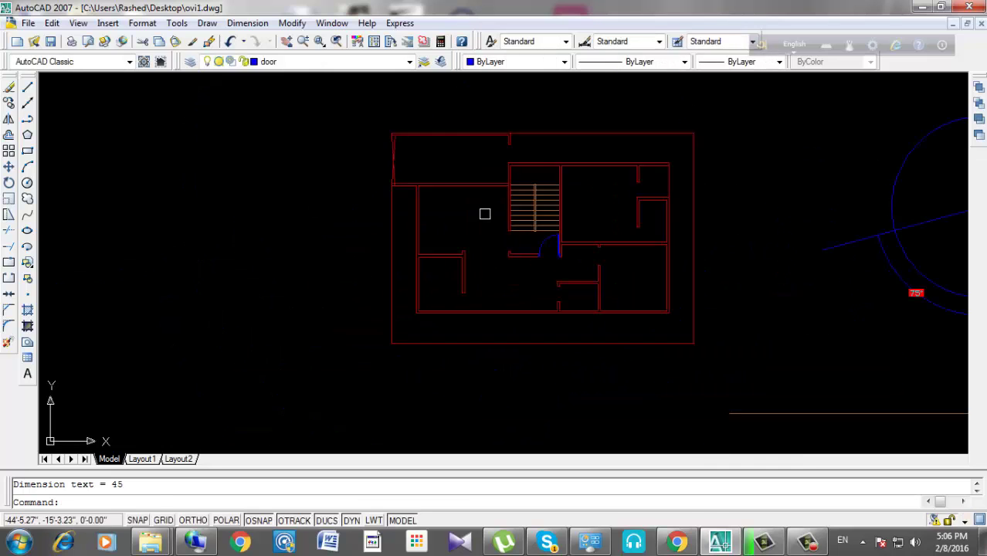
Draw a short blue jamb line across the bottom wall of the floor plan.
{"action": "middle_click_drag", "start_coordinate": [514, 247], "coordinate": [434, 186]}
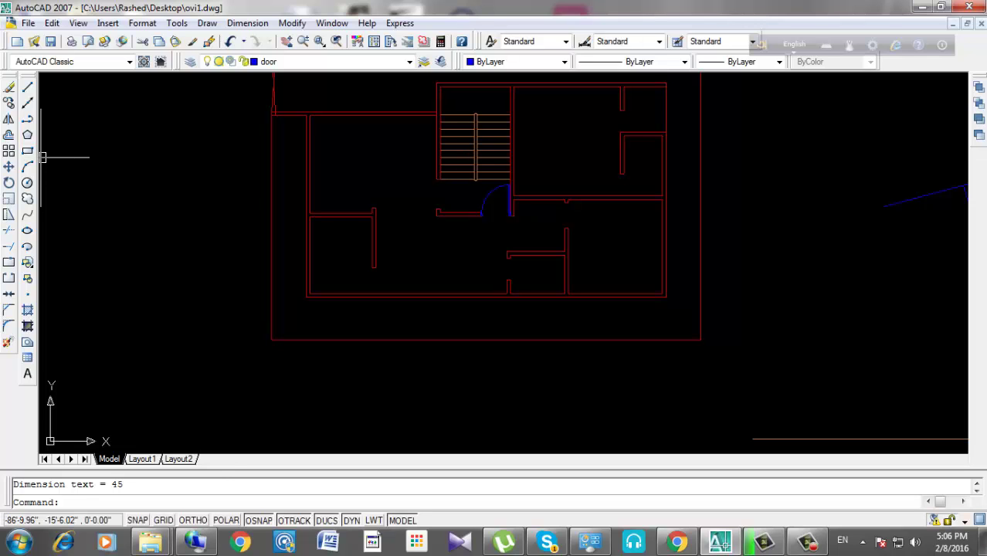
{"action": "left_click", "coordinate": [27, 86]}
{"action": "scroll", "coordinate": [456, 276], "scroll_direction": "up", "scroll_amount": 2}
{"action": "middle_click_drag", "start_coordinate": [363, 287], "coordinate": [456, 270]}
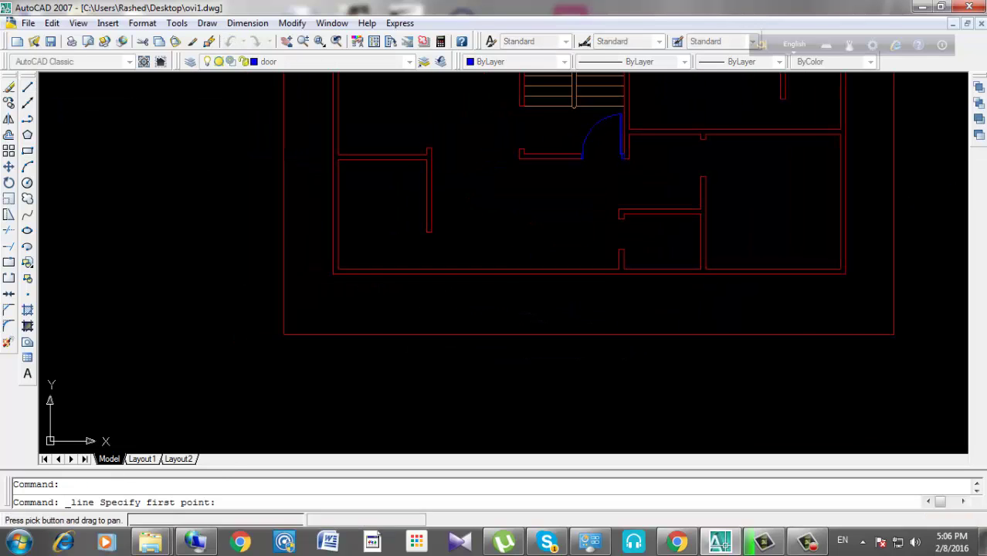
{"action": "scroll", "coordinate": [465, 266], "scroll_direction": "up", "scroll_amount": 2}
{"action": "scroll", "coordinate": [550, 268], "scroll_direction": "up", "scroll_amount": 1}
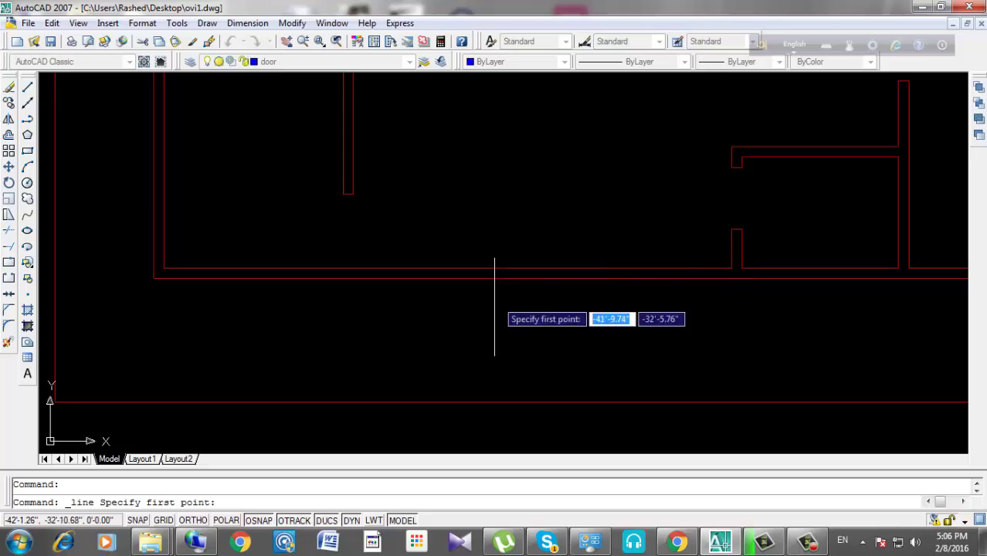
{"action": "scroll", "coordinate": [495, 297], "scroll_direction": "down", "scroll_amount": 2}
{"action": "scroll", "coordinate": [455, 297], "scroll_direction": "up", "scroll_amount": 1}
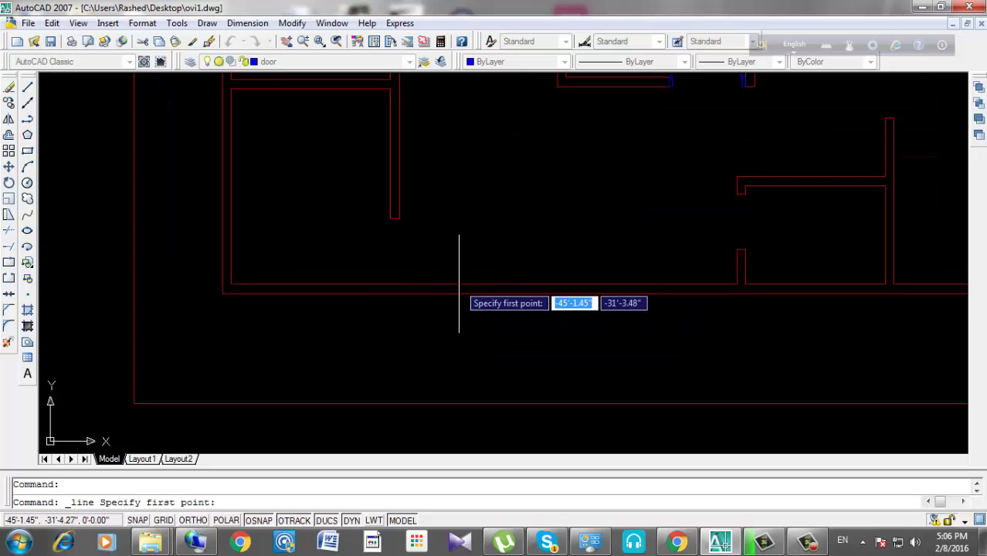
{"action": "left_click", "coordinate": [458, 294]}
{"action": "left_click", "coordinate": [455, 284]}
{"action": "key", "text": "Return"}
Move the short blue segment farther right, to the opposite side of the wall opening.
{"action": "scroll", "coordinate": [467, 287], "scroll_direction": "up", "scroll_amount": 1}
{"action": "scroll", "coordinate": [461, 286], "scroll_direction": "up", "scroll_amount": 2}
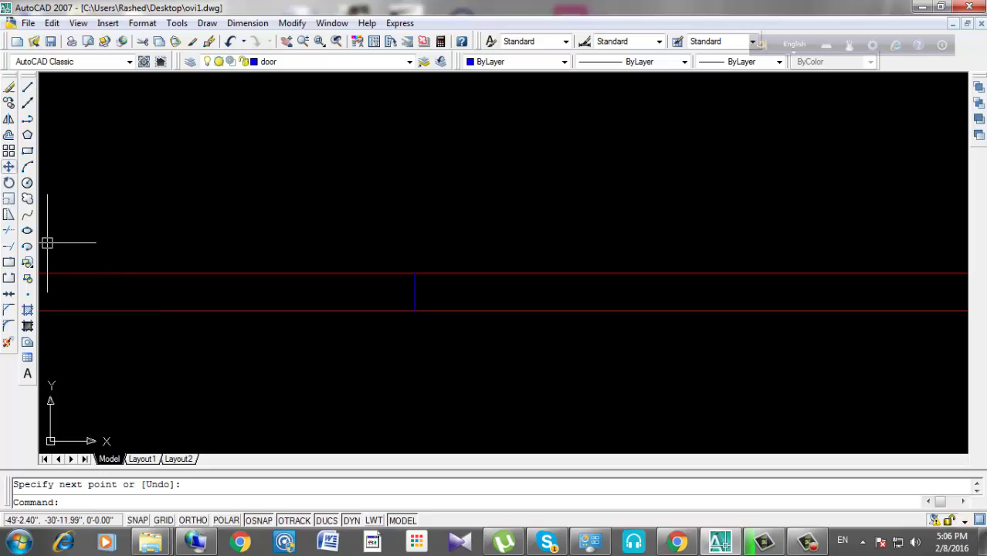
{"action": "left_click", "coordinate": [9, 166]}
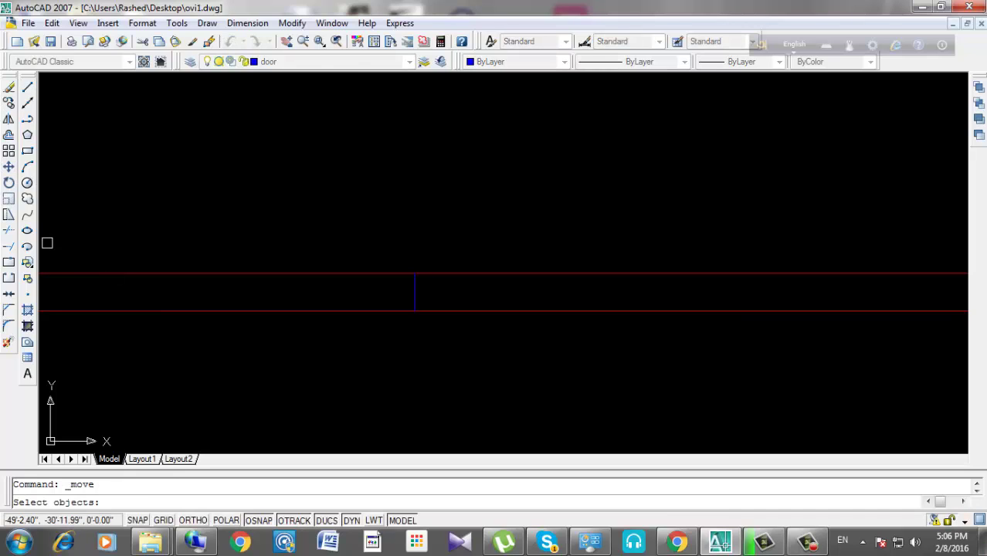
{"action": "left_click", "coordinate": [416, 291]}
{"action": "key", "text": "Return"}
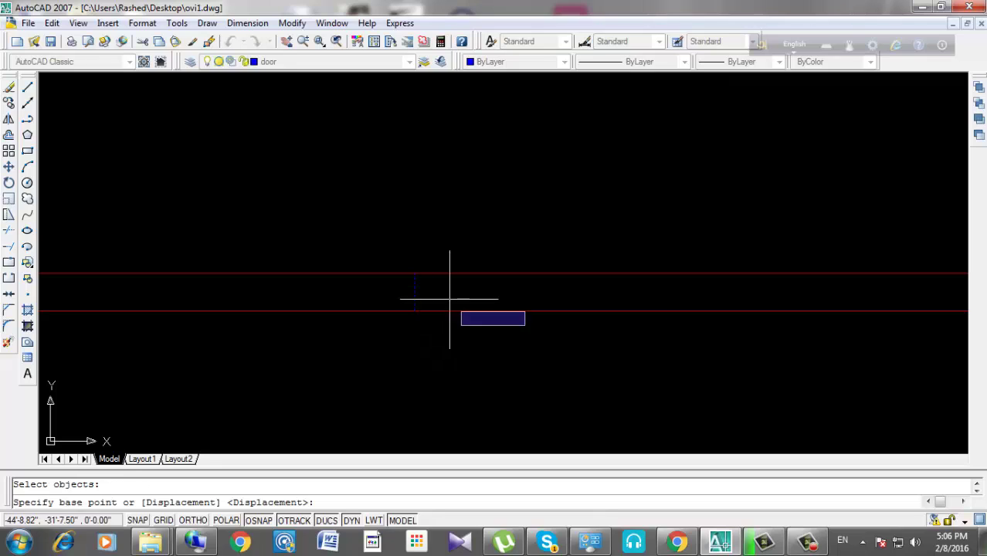
{"action": "left_click", "coordinate": [493, 382]}
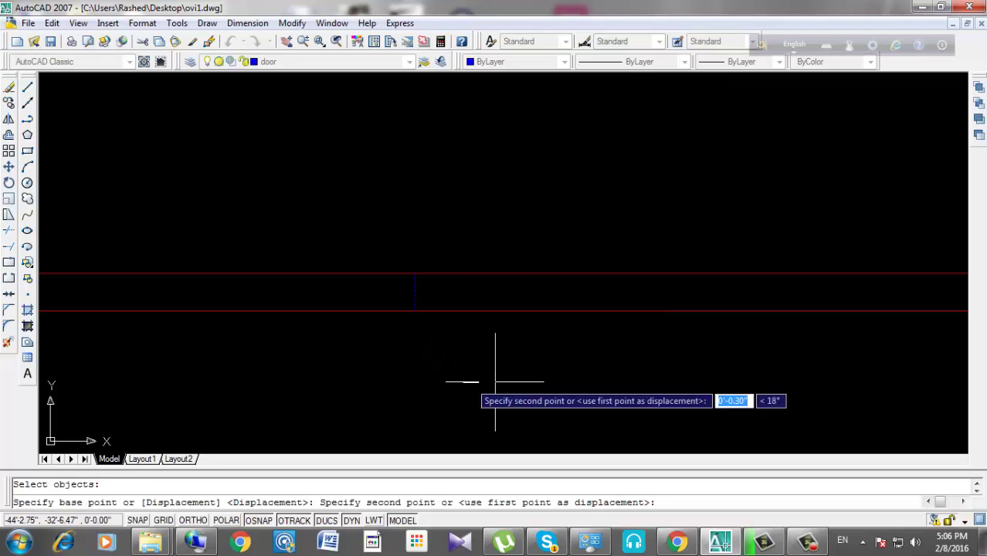
{"action": "left_click", "coordinate": [840, 377]}
{"action": "key", "text": "Return"}
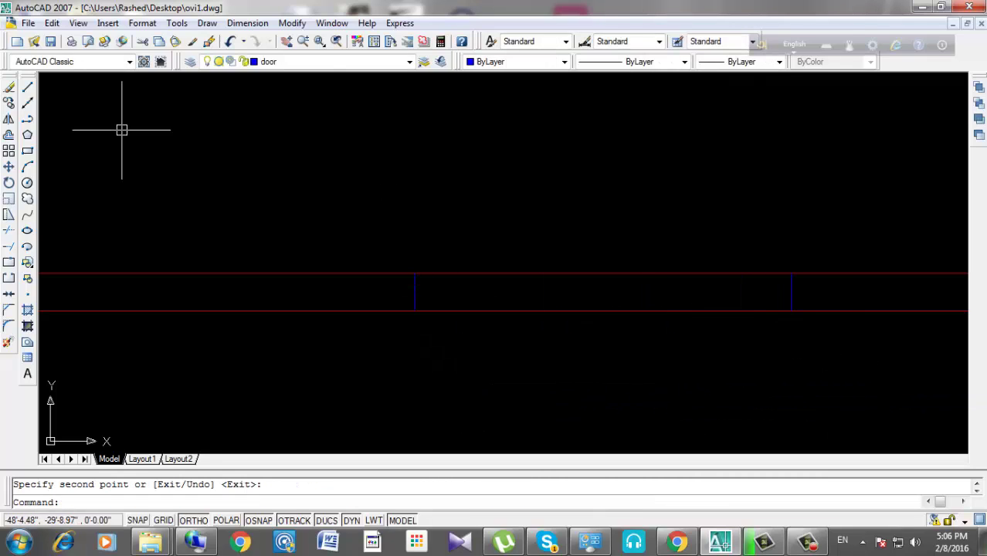
Draw a line spanning the opening between the two blue jamb markers.
{"action": "left_click", "coordinate": [28, 86]}
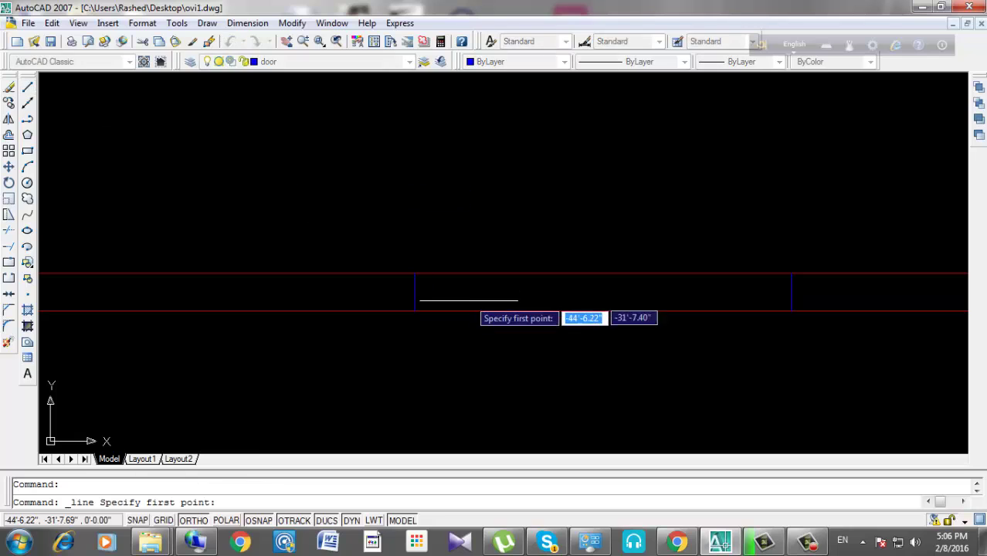
{"action": "left_click", "coordinate": [414, 292]}
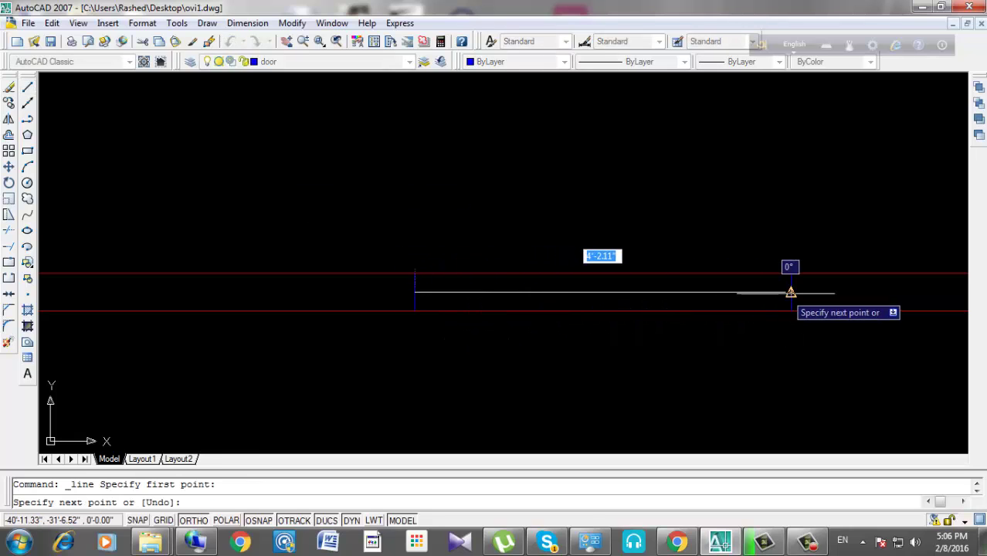
{"action": "left_click", "coordinate": [791, 291]}
{"action": "key", "text": "Return"}
{"action": "scroll", "coordinate": [594, 290], "scroll_direction": "down", "scroll_amount": 4}
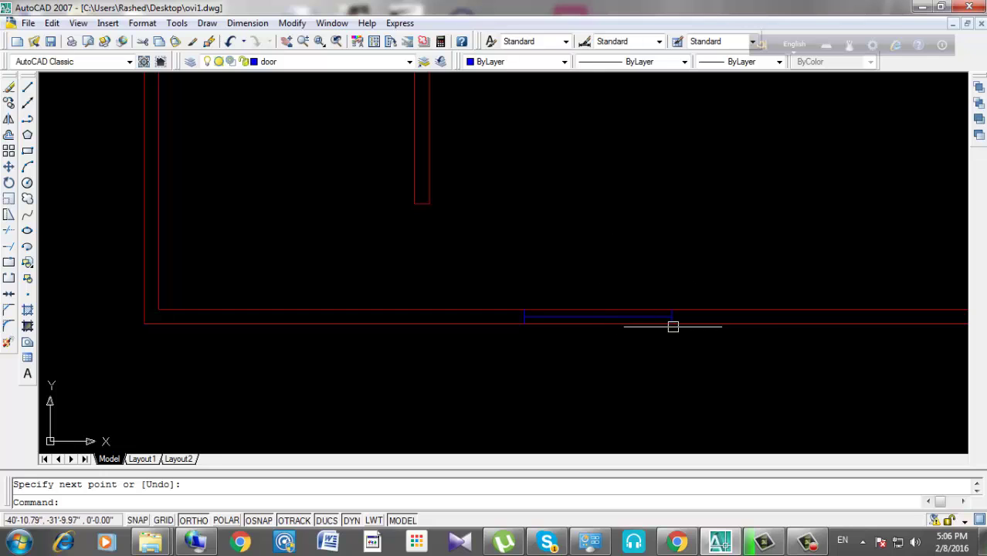
{"action": "scroll", "coordinate": [633, 347], "scroll_direction": "up", "scroll_amount": 3}
Copy the bottom-wall window lines into the room above, with Ortho off.
{"action": "left_click", "coordinate": [379, 276]}
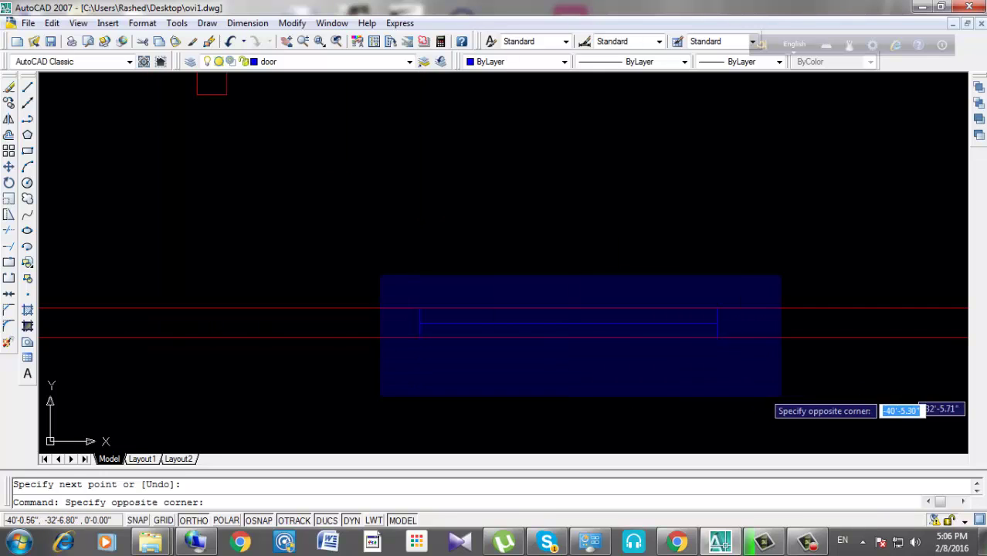
{"action": "left_click", "coordinate": [780, 396]}
{"action": "left_click", "coordinate": [8, 102]}
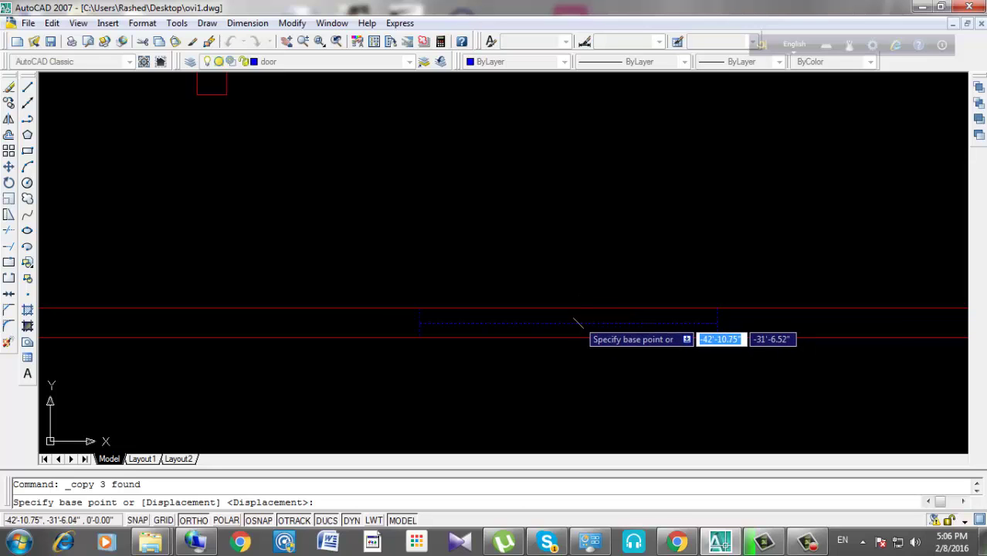
{"action": "left_click", "coordinate": [583, 321]}
{"action": "scroll", "coordinate": [610, 370], "scroll_direction": "down", "scroll_amount": 4}
{"action": "key", "text": "F8"}
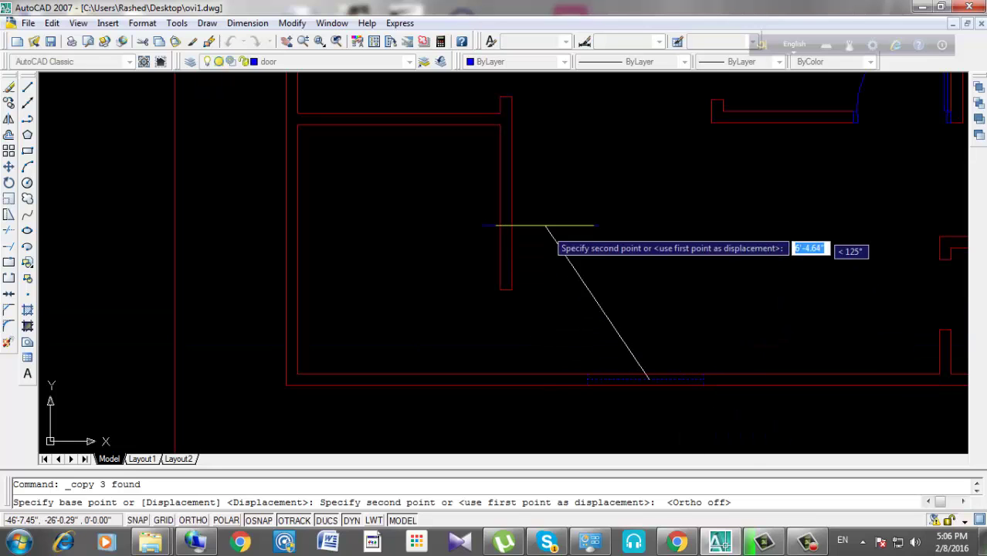
{"action": "scroll", "coordinate": [512, 225], "scroll_direction": "up", "scroll_amount": 5}
{"action": "scroll", "coordinate": [540, 285], "scroll_direction": "down", "scroll_amount": 4}
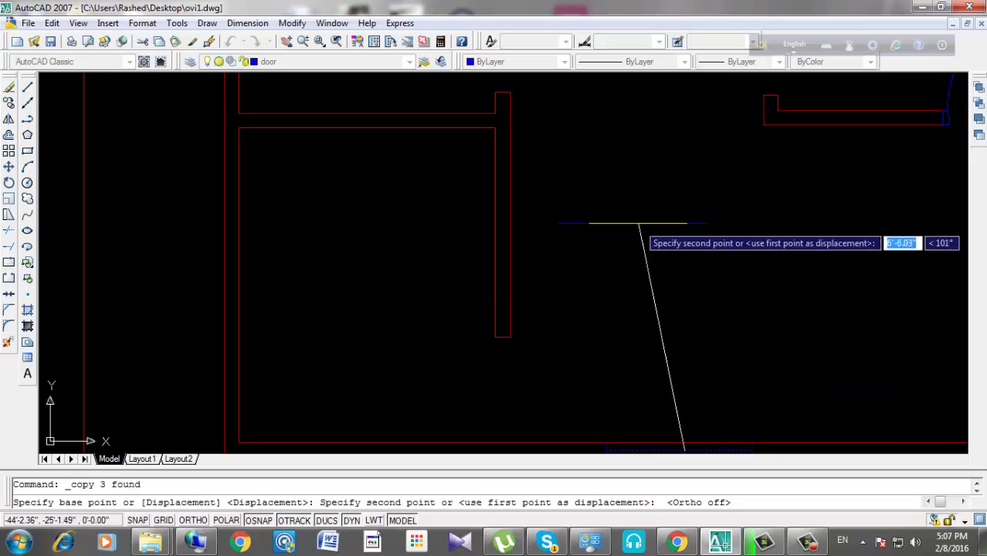
{"action": "left_click", "coordinate": [627, 222]}
{"action": "key", "text": "Return"}
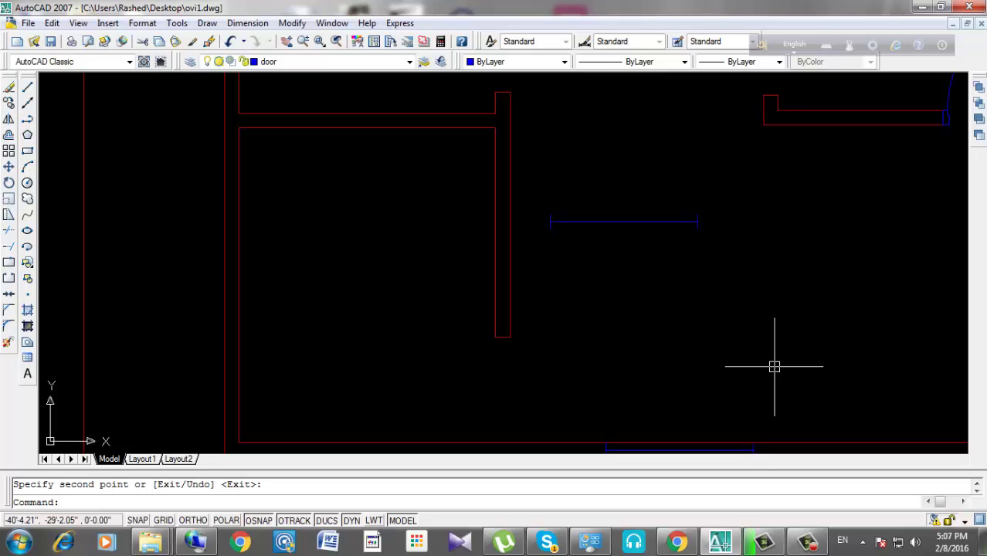
Pan and zoom across the floor plan to view the area around the practice arcs.
{"action": "scroll", "coordinate": [432, 189], "scroll_direction": "down", "scroll_amount": 2}
{"action": "scroll", "coordinate": [432, 189], "scroll_direction": "down", "scroll_amount": 3}
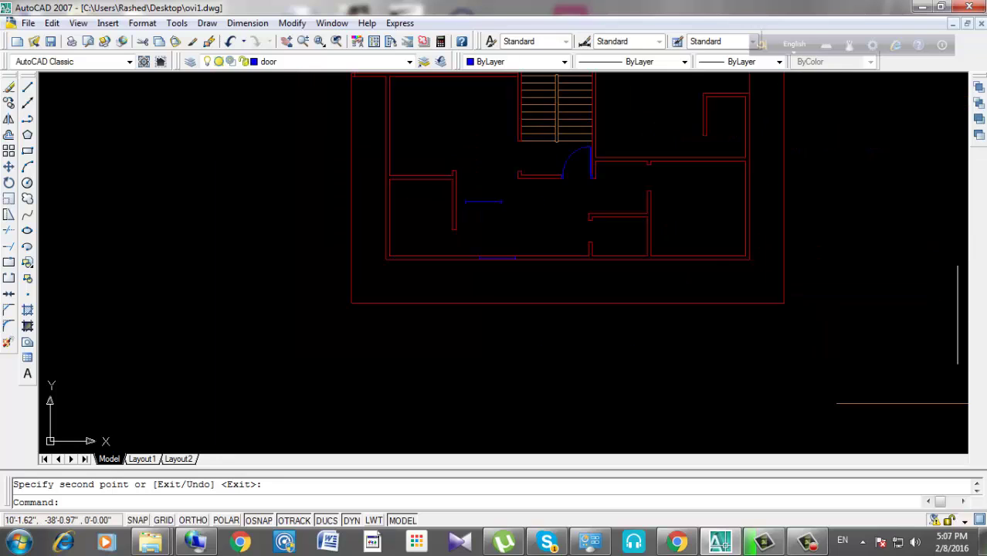
{"action": "middle_click_drag", "start_coordinate": [772, 231], "coordinate": [332, 232]}
{"action": "scroll", "coordinate": [833, 141], "scroll_direction": "up", "scroll_amount": 4}
{"action": "mouse_move", "coordinate": [833, 141]}
{"action": "middle_mouse_down"}
{"action": "mouse_move", "coordinate": [749, 209]}
{"action": "mouse_move", "coordinate": [747, 270]}
{"action": "middle_mouse_up"}
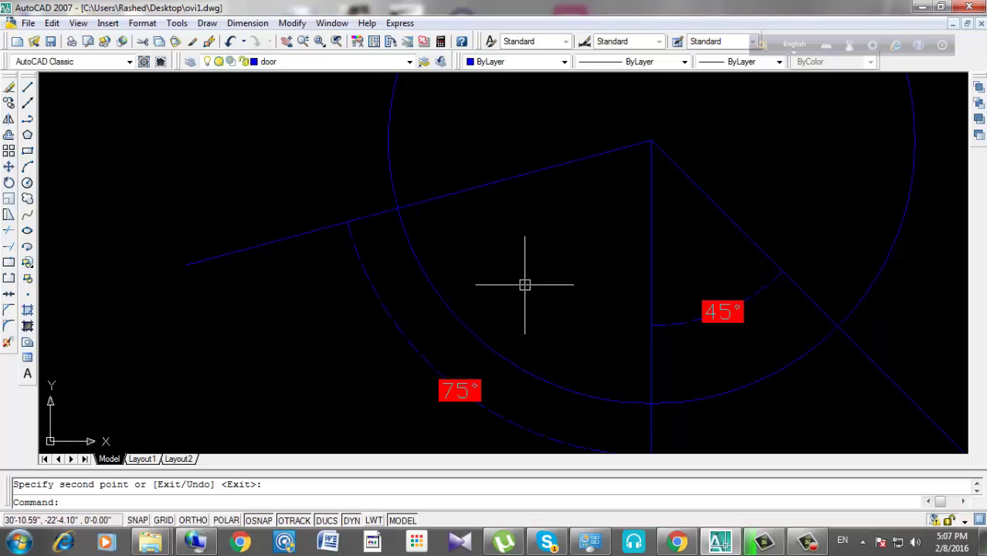
{"action": "scroll", "coordinate": [710, 253], "scroll_direction": "down", "scroll_amount": 5}
{"action": "scroll", "coordinate": [383, 269], "scroll_direction": "up", "scroll_amount": 4}
{"action": "scroll", "coordinate": [268, 266], "scroll_direction": "up", "scroll_amount": 2}
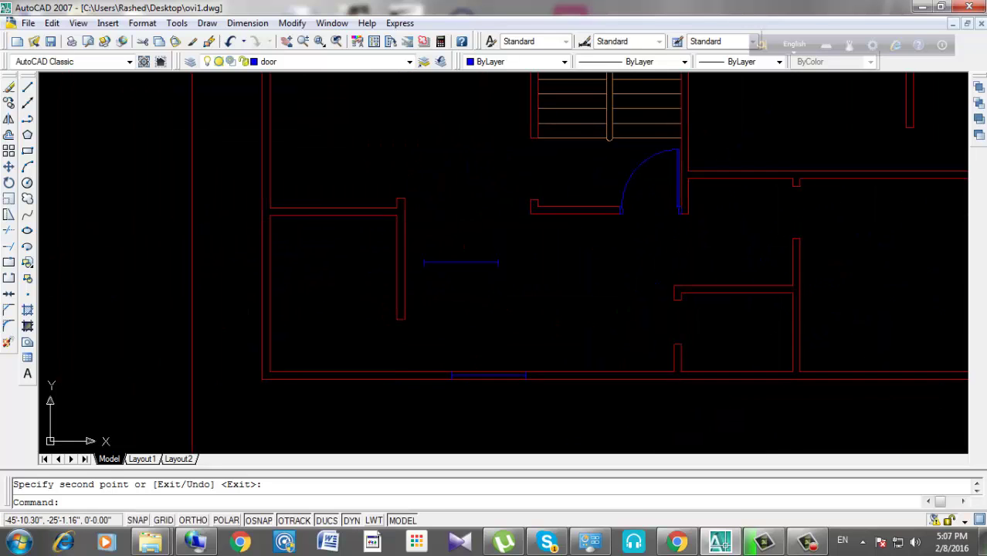
{"action": "scroll", "coordinate": [434, 264], "scroll_direction": "up", "scroll_amount": 2}
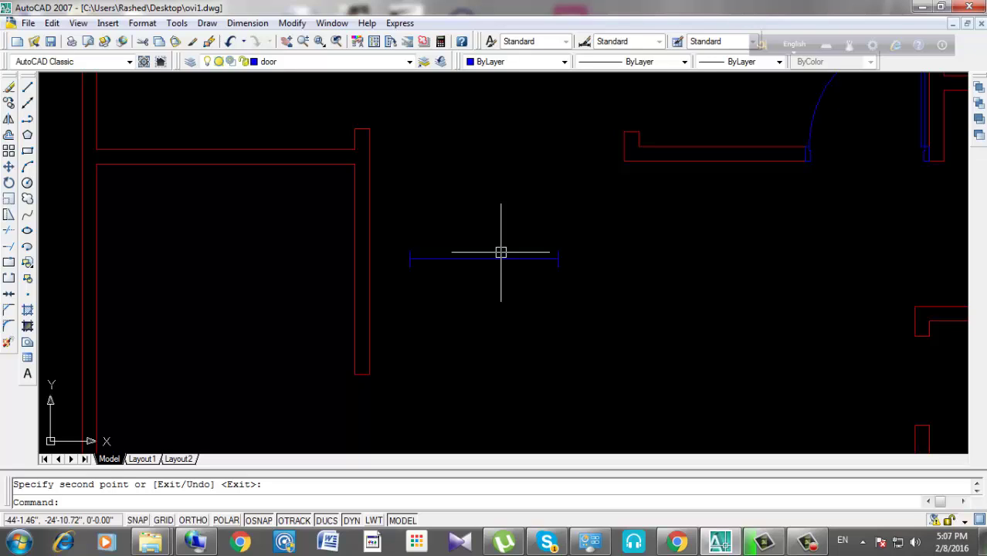
Rotate the copied window's three lines to 270° with Ortho on, standing it upright.
{"action": "left_click", "coordinate": [501, 251]}
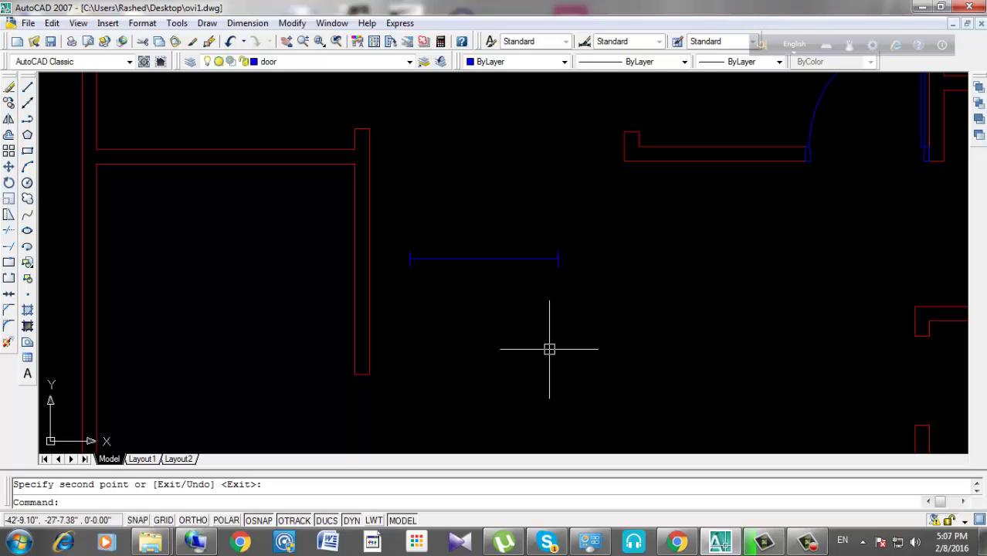
{"action": "left_click", "coordinate": [599, 227]}
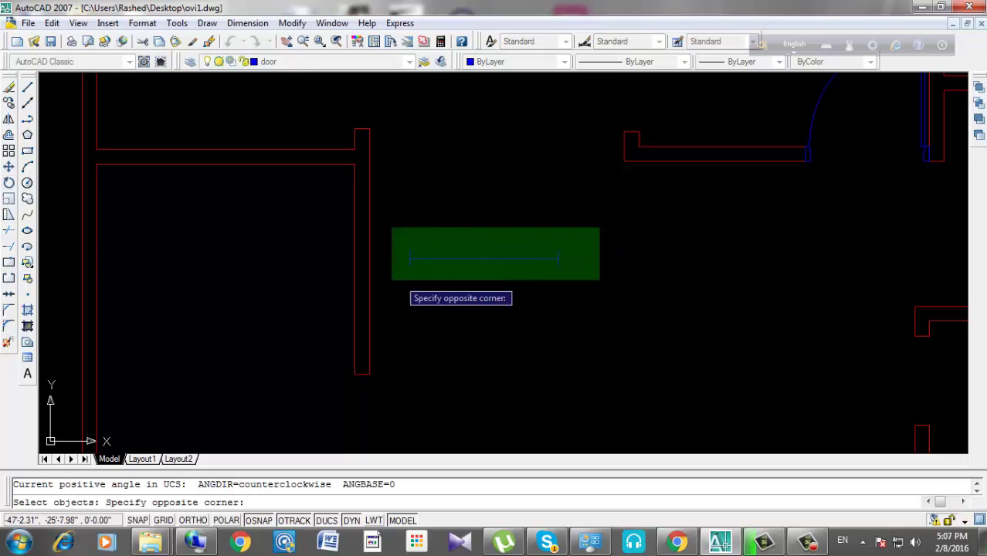
{"action": "left_click", "coordinate": [388, 292]}
{"action": "key", "text": "Return"}
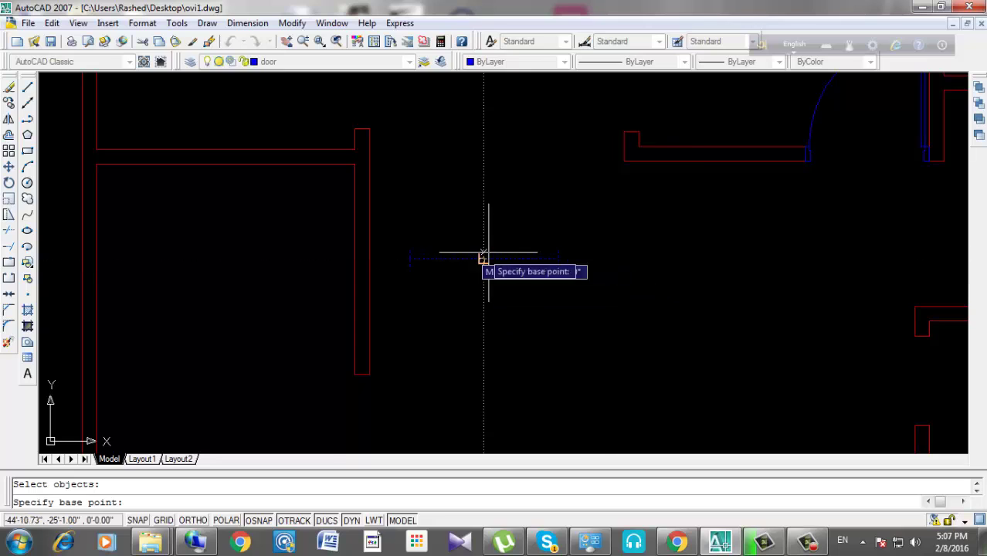
{"action": "left_click", "coordinate": [581, 275]}
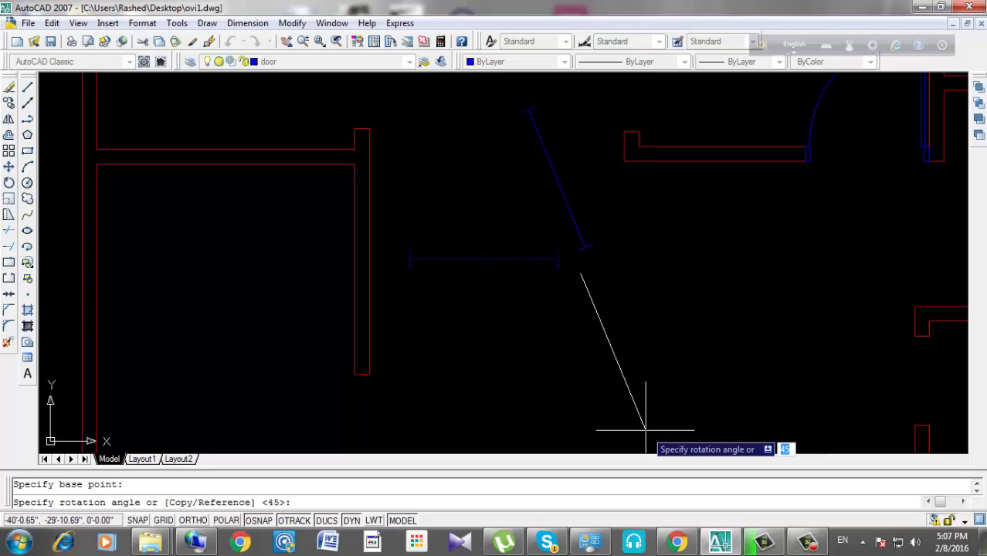
{"action": "key", "text": "F8"}
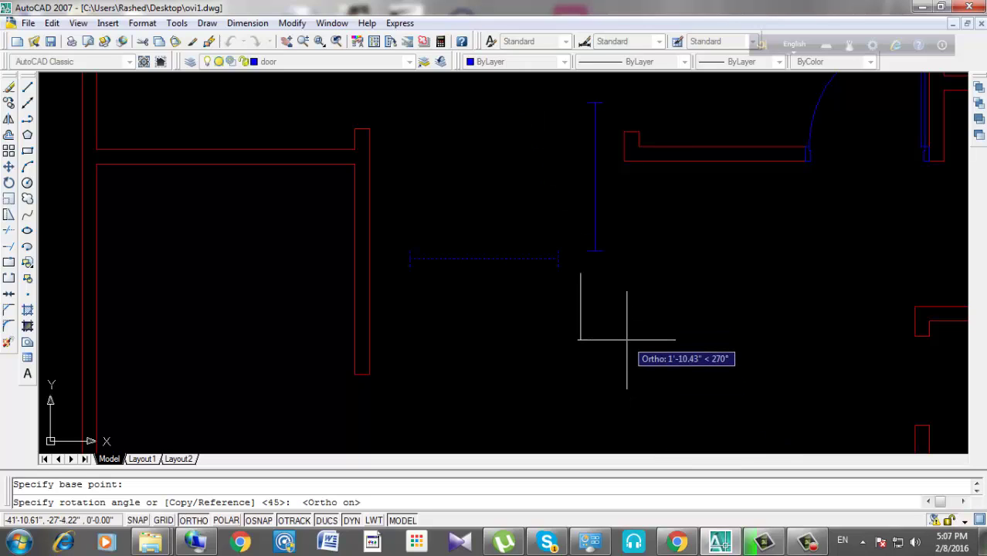
{"action": "left_click", "coordinate": [626, 339]}
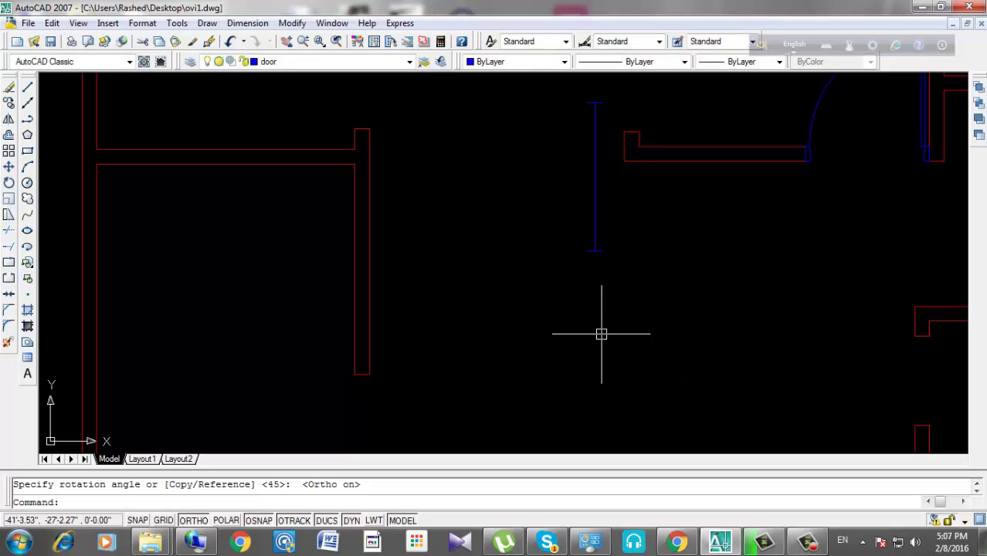
{"action": "scroll", "coordinate": [507, 247], "scroll_direction": "down", "scroll_amount": 1}
{"action": "scroll", "coordinate": [487, 270], "scroll_direction": "down", "scroll_amount": 1}
Draw a short line on the left wall starting from its midpoint.
{"action": "scroll", "coordinate": [471, 286], "scroll_direction": "down", "scroll_amount": 2}
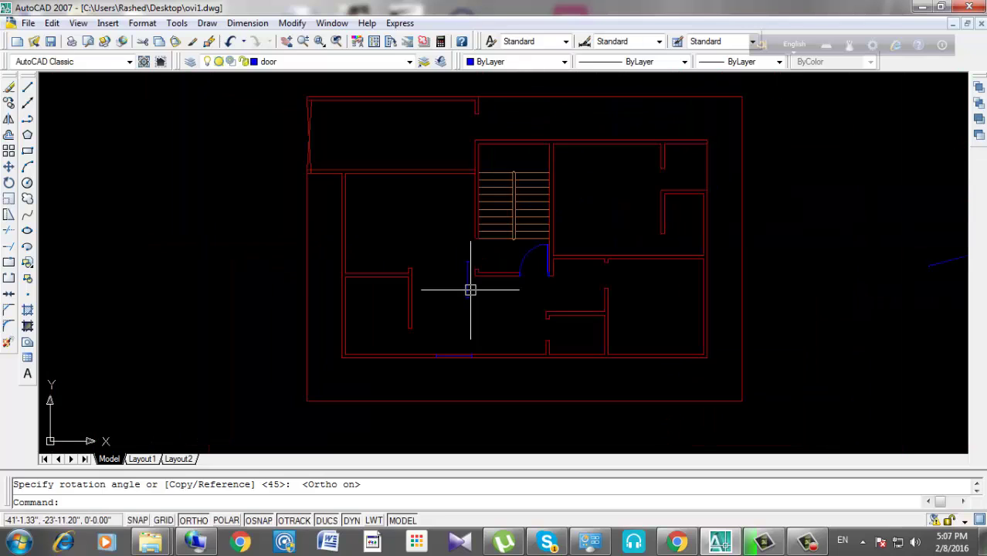
{"action": "scroll", "coordinate": [460, 348], "scroll_direction": "down", "scroll_amount": 1}
{"action": "scroll", "coordinate": [473, 386], "scroll_direction": "up", "scroll_amount": 1}
{"action": "scroll", "coordinate": [478, 282], "scroll_direction": "up", "scroll_amount": 1}
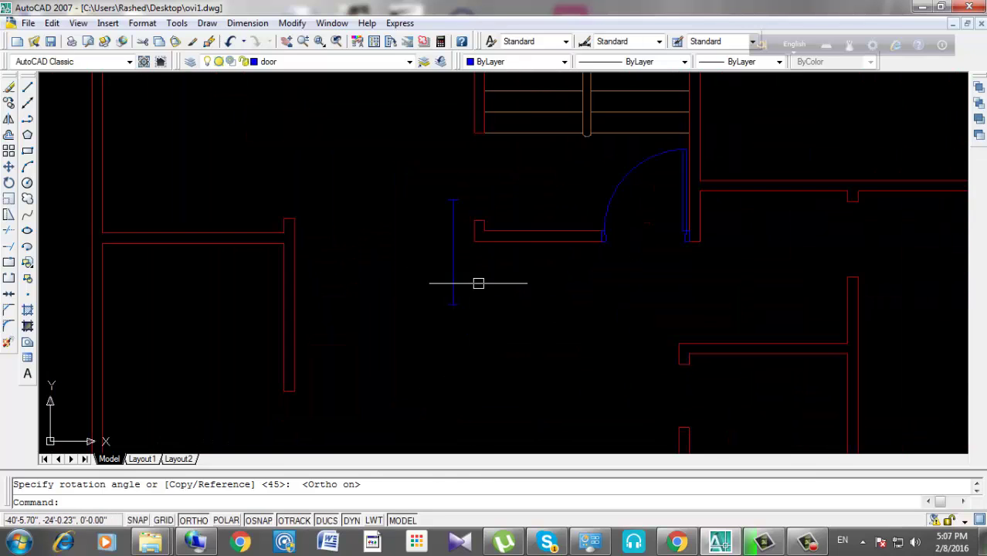
{"action": "scroll", "coordinate": [625, 213], "scroll_direction": "up", "scroll_amount": 2}
{"action": "scroll", "coordinate": [625, 213], "scroll_direction": "down", "scroll_amount": 3}
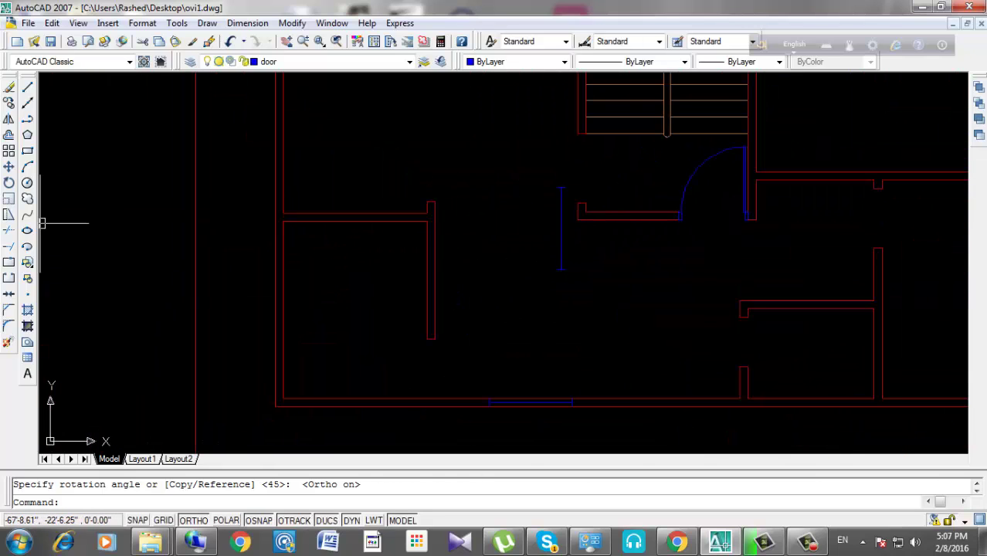
{"action": "left_click", "coordinate": [27, 87]}
{"action": "scroll", "coordinate": [271, 319], "scroll_direction": "up", "scroll_amount": 2}
{"action": "scroll", "coordinate": [302, 294], "scroll_direction": "up", "scroll_amount": 1}
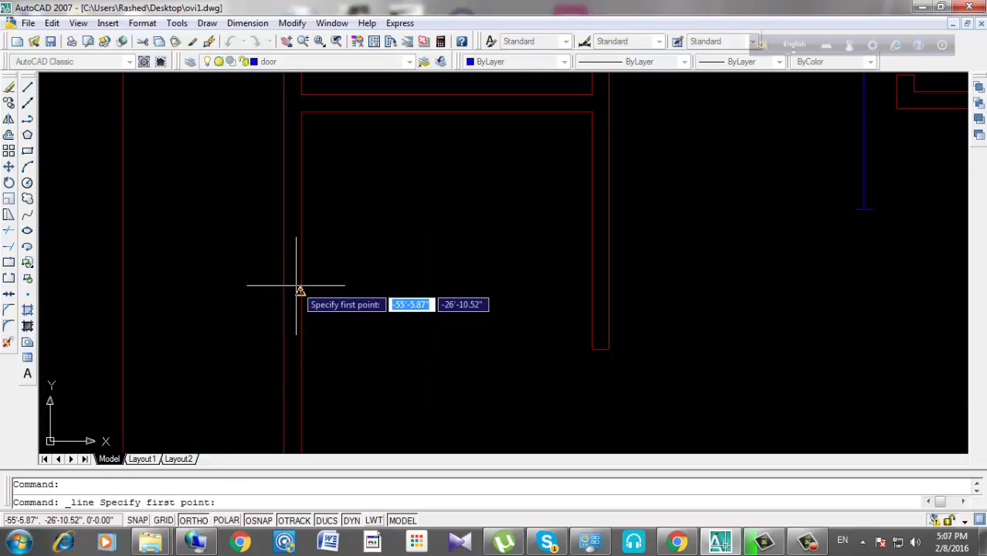
{"action": "left_click", "coordinate": [300, 290]}
{"action": "left_click", "coordinate": [282, 288]}
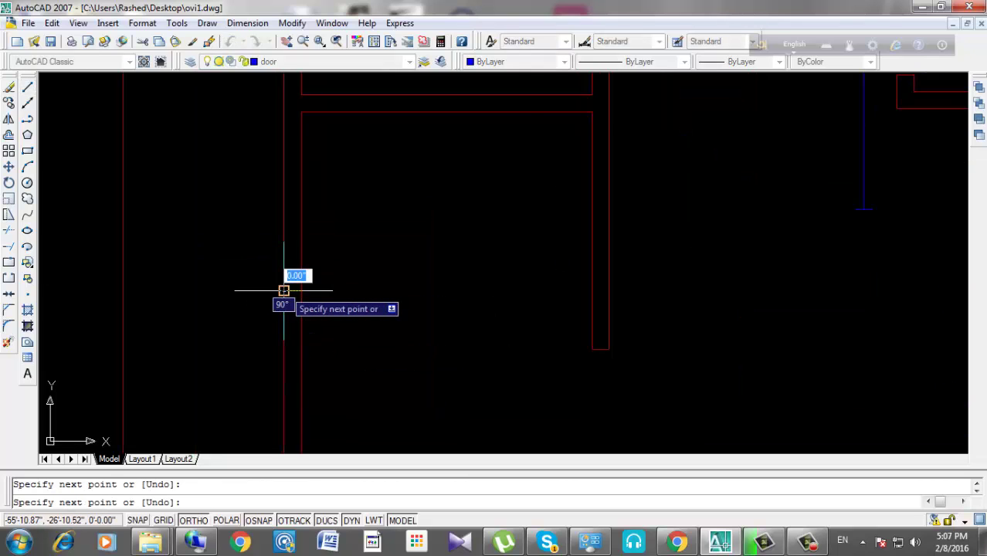
{"action": "key", "text": "Return"}
Copy the upright window onto the left wall, with Ortho off.
{"action": "scroll", "coordinate": [419, 269], "scroll_direction": "down", "scroll_amount": 3}
{"action": "scroll", "coordinate": [511, 195], "scroll_direction": "up", "scroll_amount": 3}
{"action": "left_click", "coordinate": [514, 172]}
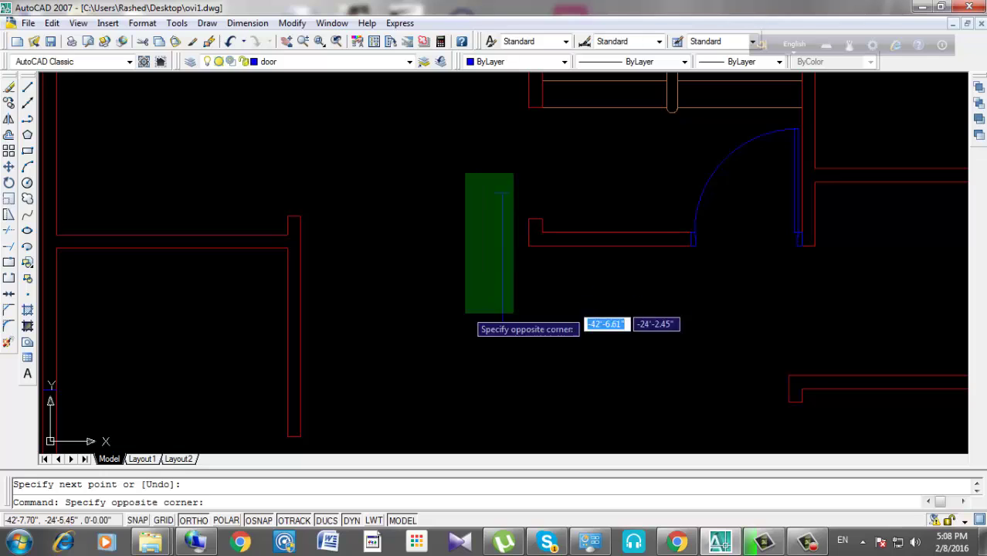
{"action": "left_click", "coordinate": [464, 311]}
{"action": "left_click", "coordinate": [8, 103]}
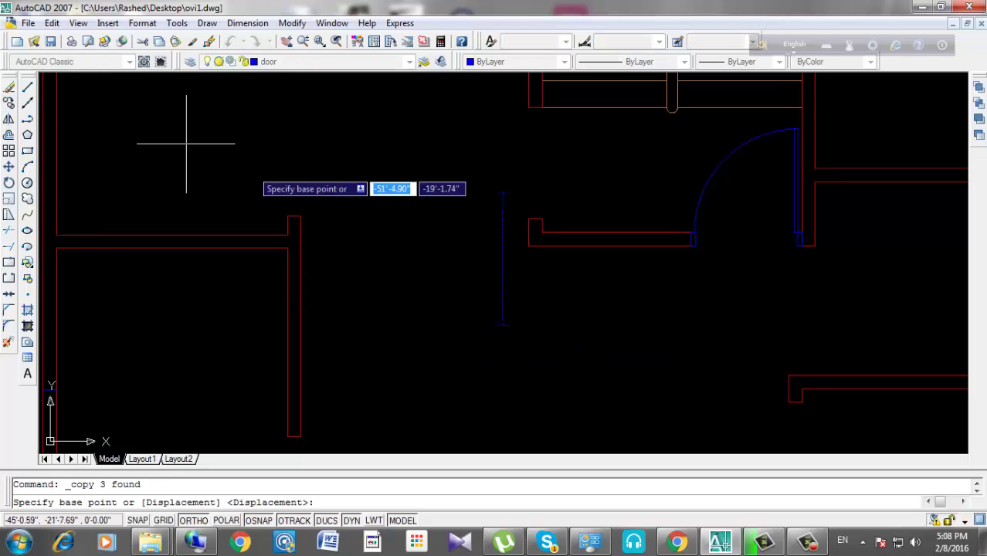
{"action": "left_click", "coordinate": [502, 259]}
{"action": "scroll", "coordinate": [481, 275], "scroll_direction": "down", "scroll_amount": 3}
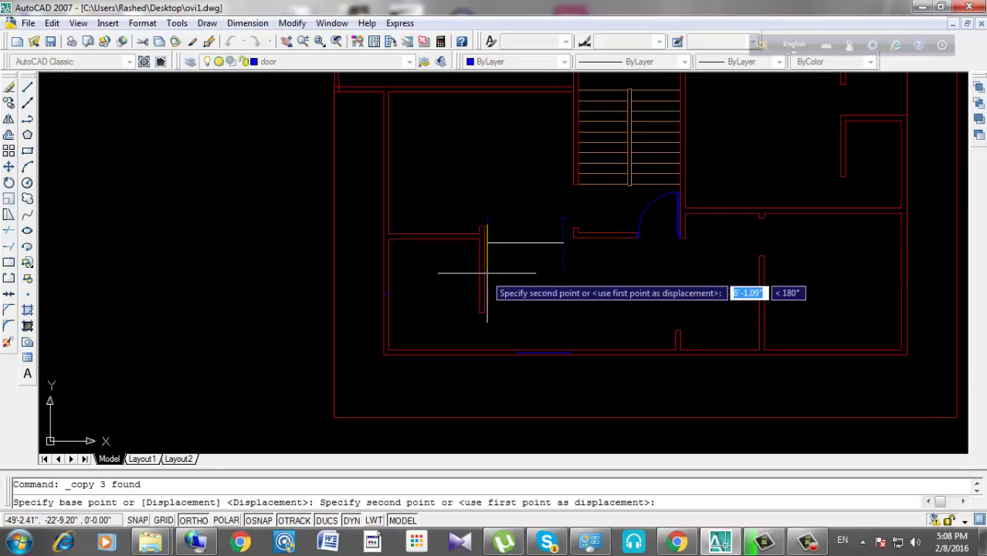
{"action": "scroll", "coordinate": [397, 297], "scroll_direction": "up", "scroll_amount": 3}
{"action": "scroll", "coordinate": [369, 297], "scroll_direction": "up", "scroll_amount": 2}
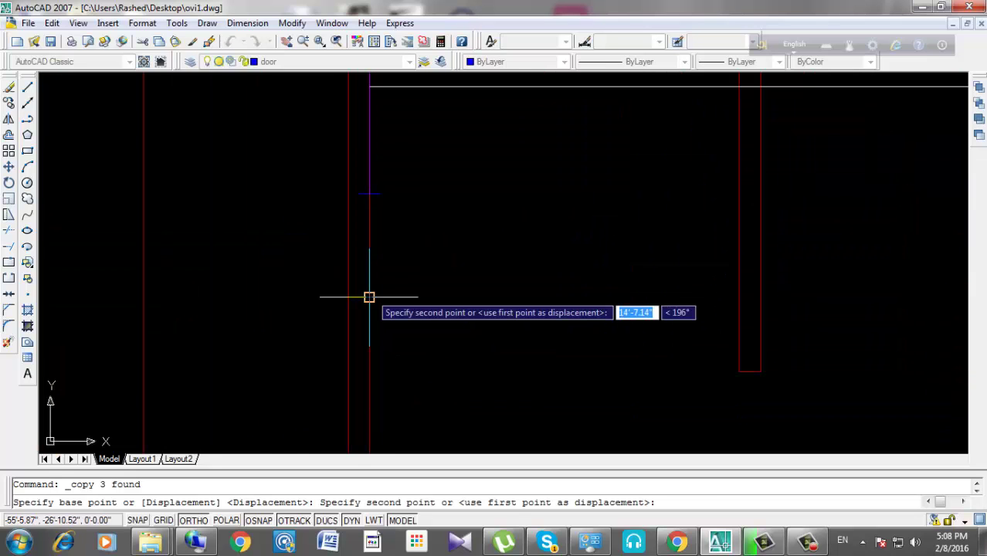
{"action": "key", "text": "F8"}
{"action": "left_click", "coordinate": [358, 296]}
{"action": "key", "text": "Return"}
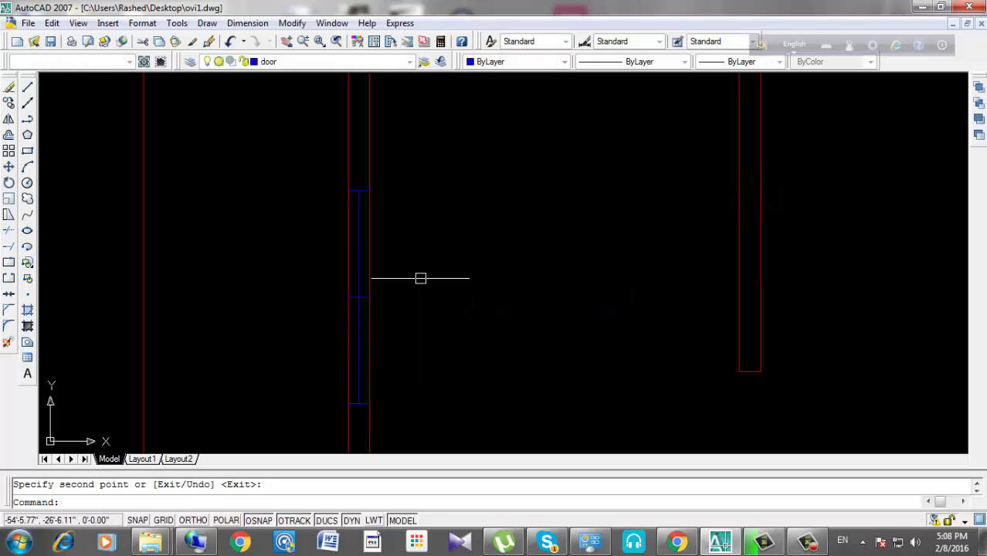
Erase the element on the left wall and the window in the bottom wall.
{"action": "scroll", "coordinate": [419, 262], "scroll_direction": "down", "scroll_amount": 3}
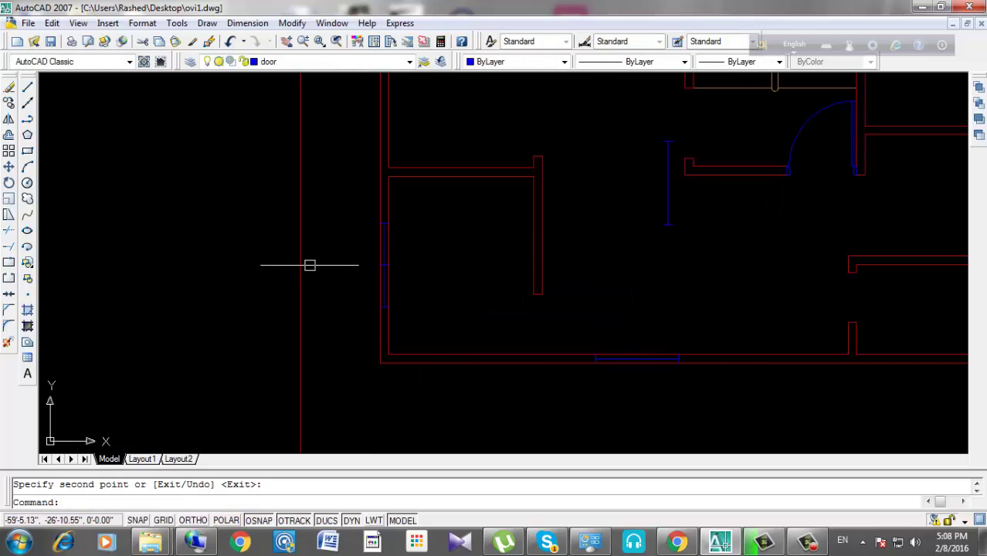
{"action": "scroll", "coordinate": [437, 273], "scroll_direction": "up", "scroll_amount": 3}
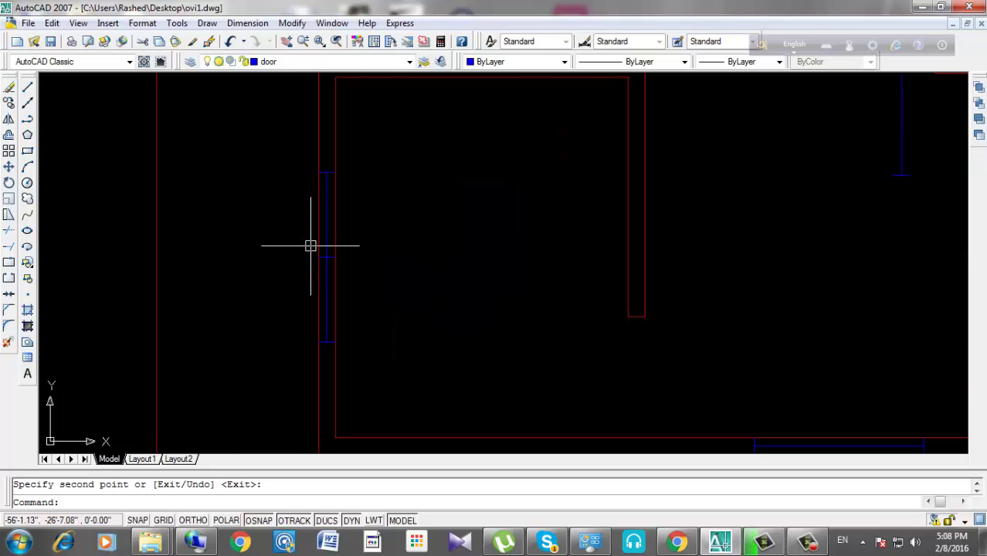
{"action": "left_click", "coordinate": [302, 240]}
{"action": "left_click", "coordinate": [390, 309]}
{"action": "scroll", "coordinate": [319, 286], "scroll_direction": "down", "scroll_amount": 4}
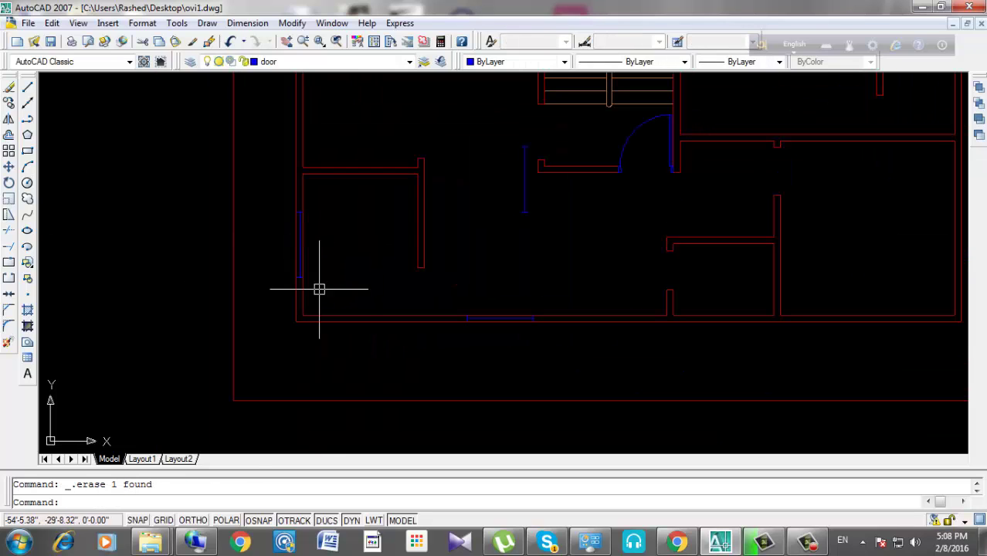
{"action": "key", "text": "Delete"}
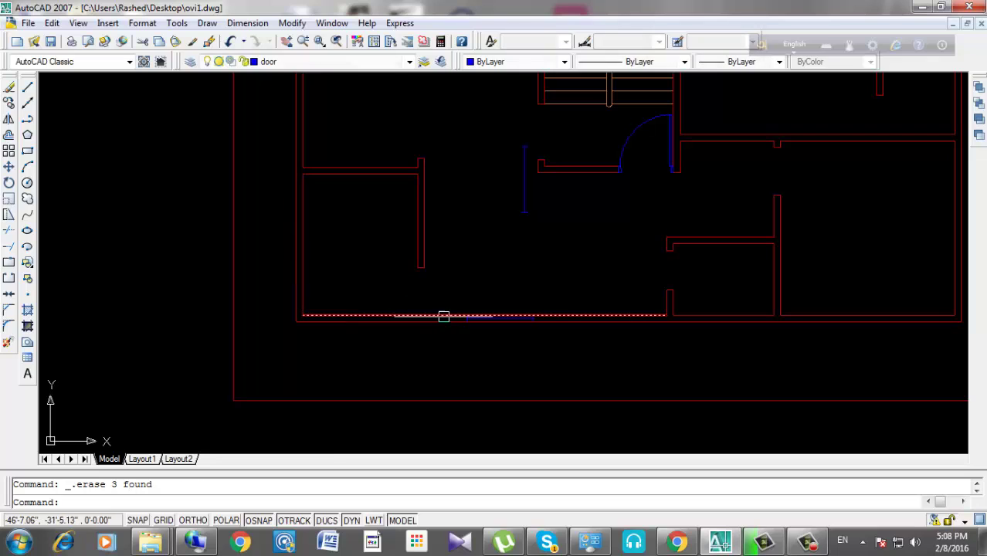
{"action": "left_click", "coordinate": [430, 302]}
{"action": "left_click", "coordinate": [598, 357]}
{"action": "key", "text": "Delete"}
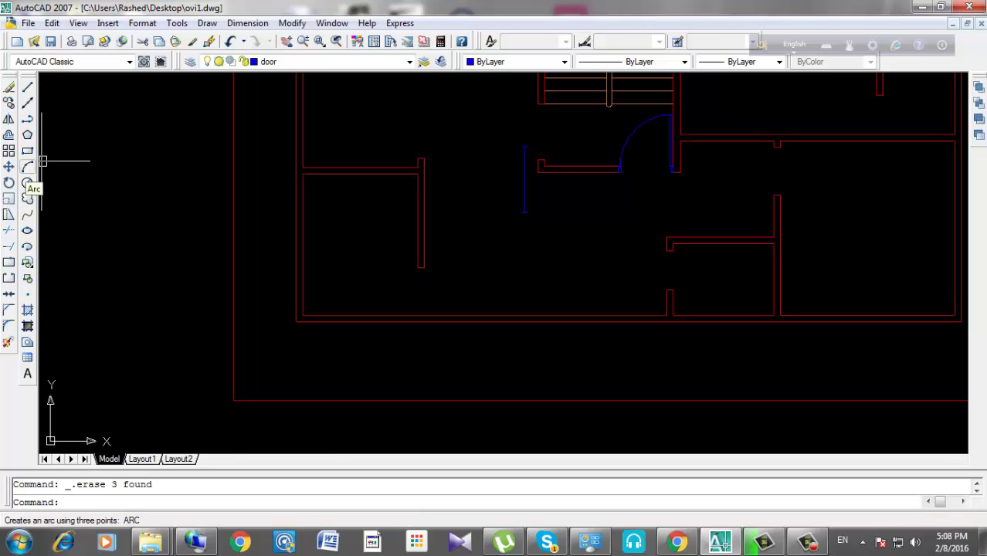
Draw a small circle and a diagonal line in the empty space beside the floor plan.
{"action": "middle_click_drag", "start_coordinate": [572, 309], "coordinate": [914, 389]}
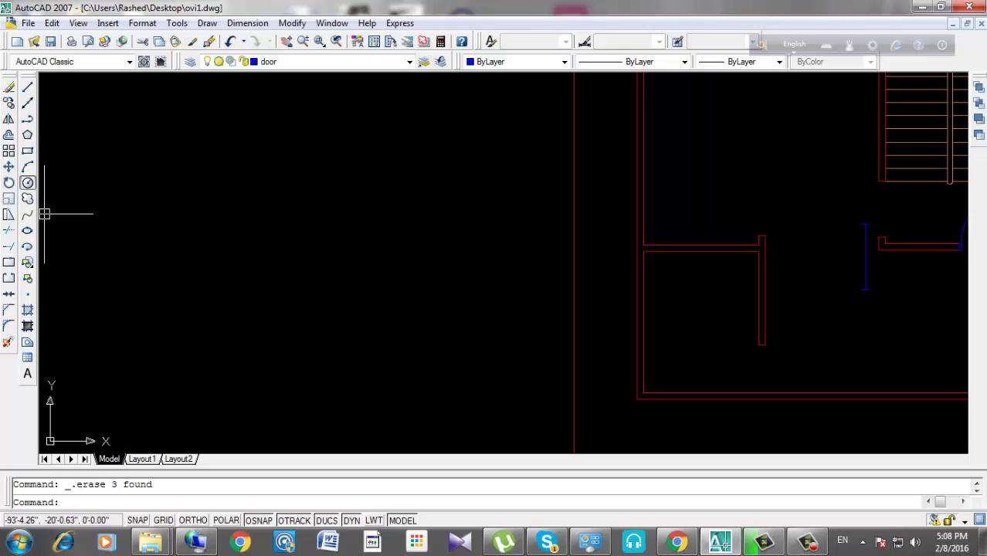
{"action": "left_click", "coordinate": [27, 182]}
{"action": "left_click", "coordinate": [297, 232]}
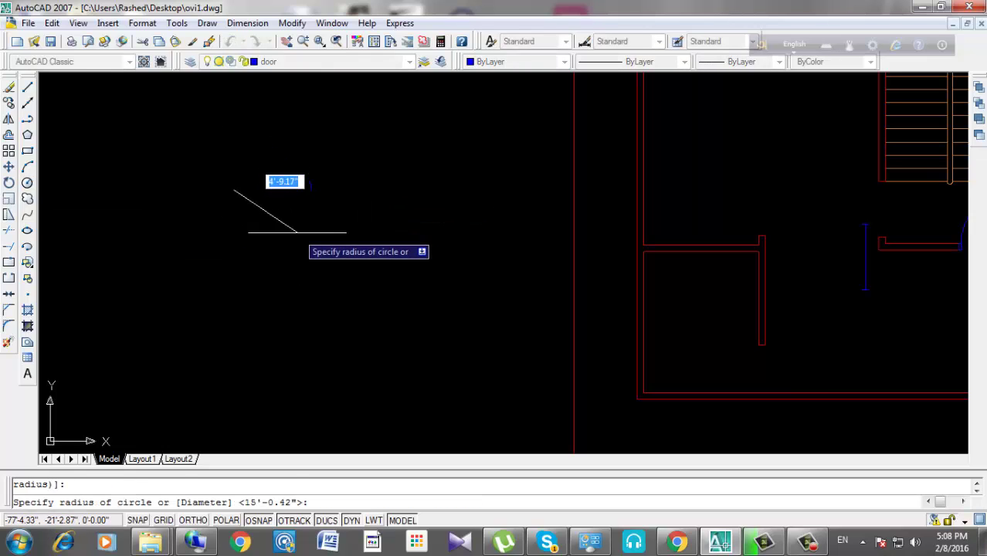
{"action": "left_click", "coordinate": [301, 236]}
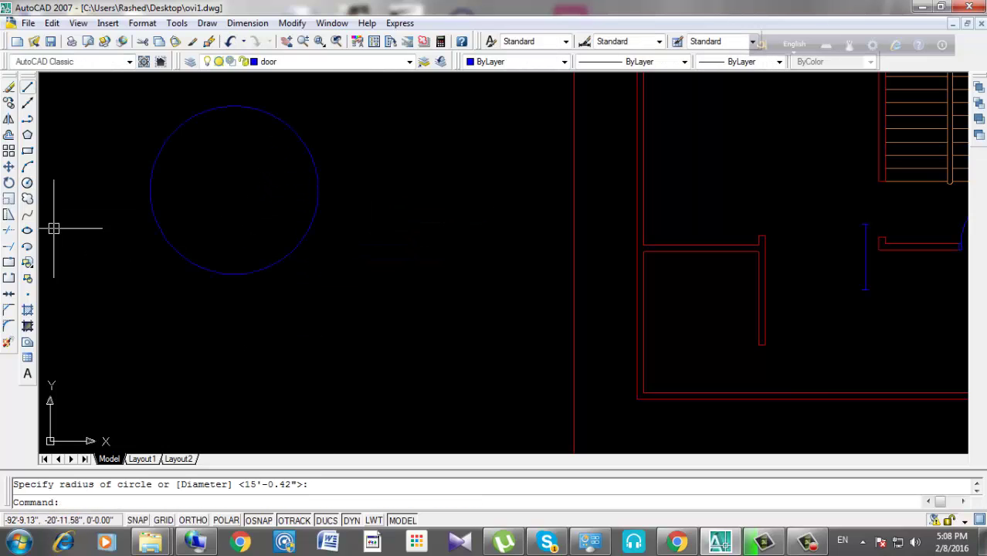
{"action": "left_click", "coordinate": [27, 86]}
{"action": "left_click", "coordinate": [320, 103]}
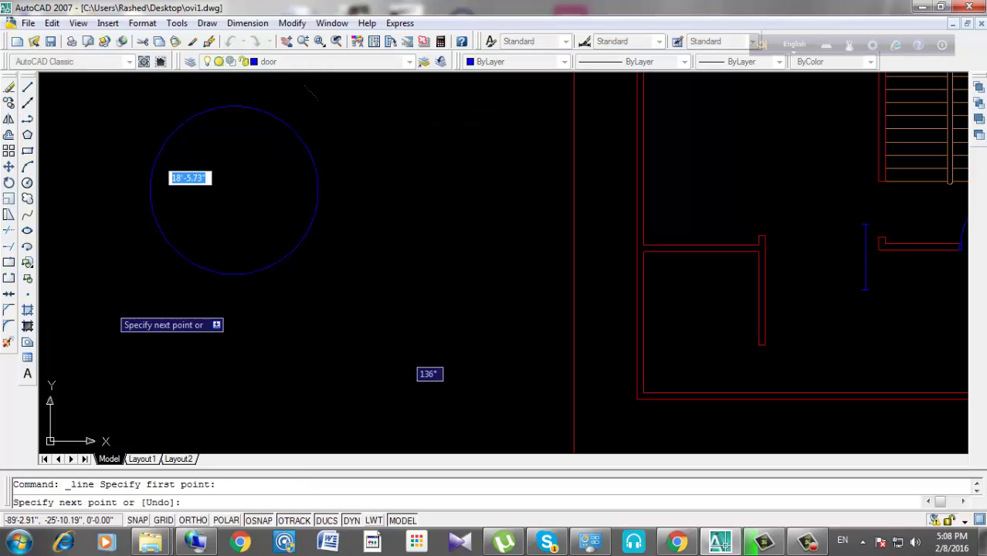
{"action": "key", "text": "Return"}
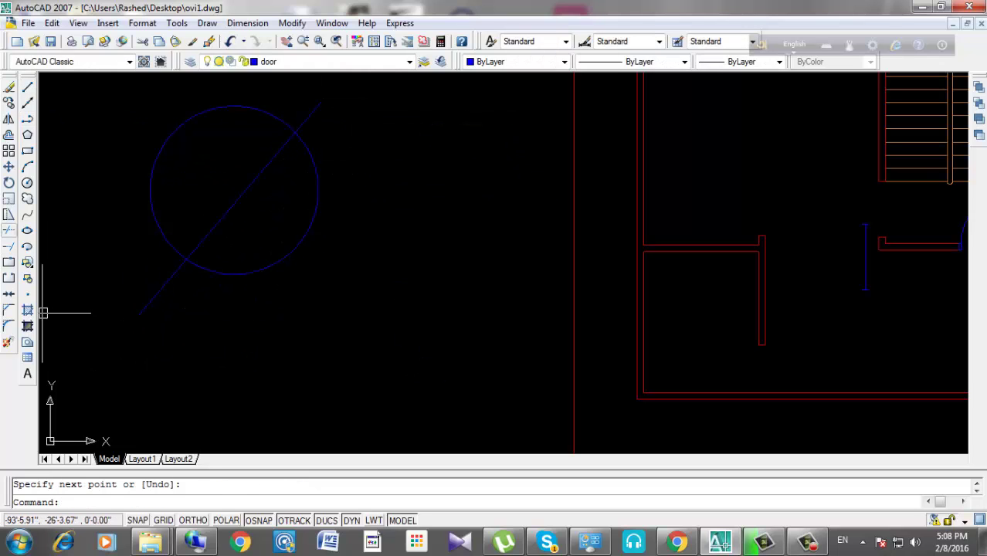
Trim the circle's lower-right part against the line, then delete the diagonal line.
{"action": "left_click", "coordinate": [27, 310]}
{"action": "key", "text": "Return"}
{"action": "left_click", "coordinate": [270, 239]}
{"action": "left_click", "coordinate": [258, 291]}
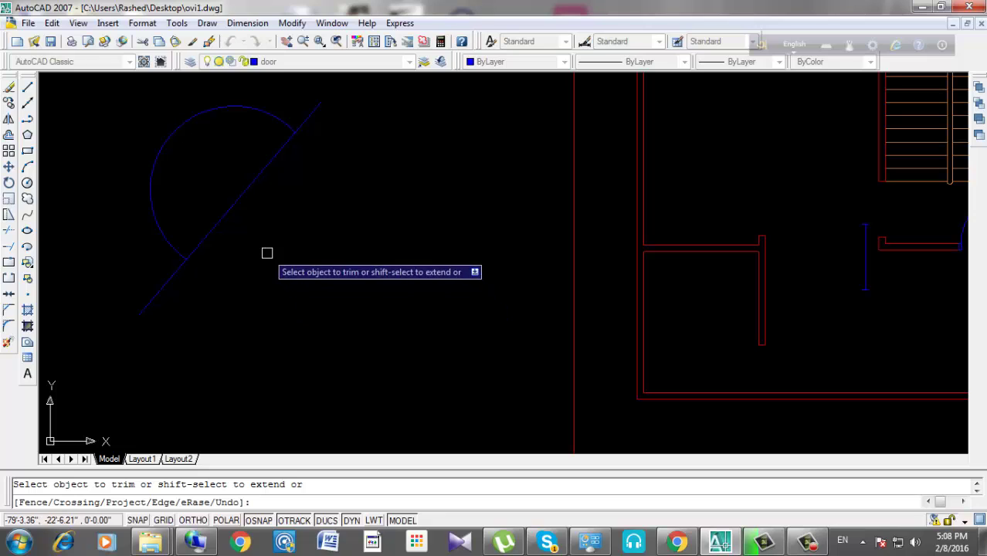
{"action": "key", "text": "Return"}
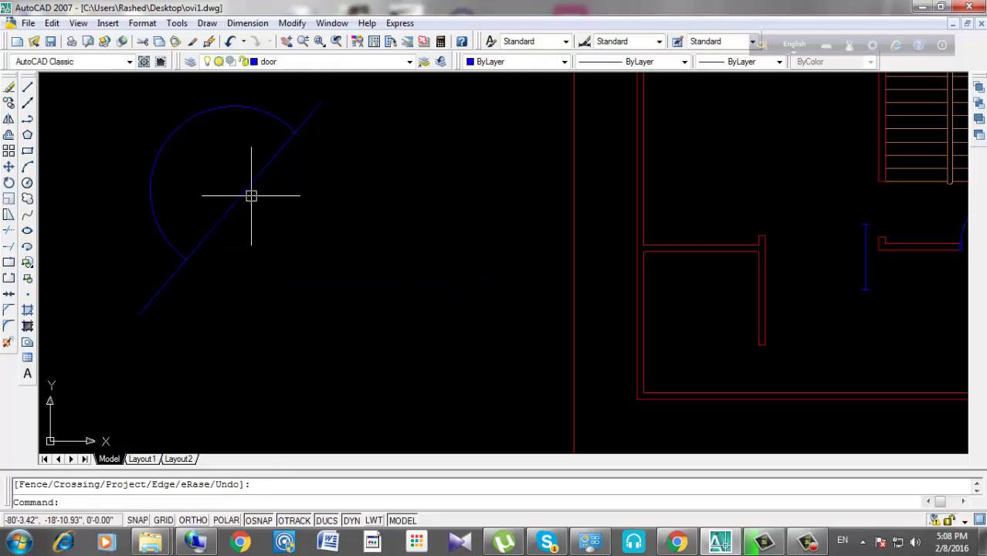
{"action": "left_click", "coordinate": [251, 195]}
{"action": "key", "text": "Delete"}
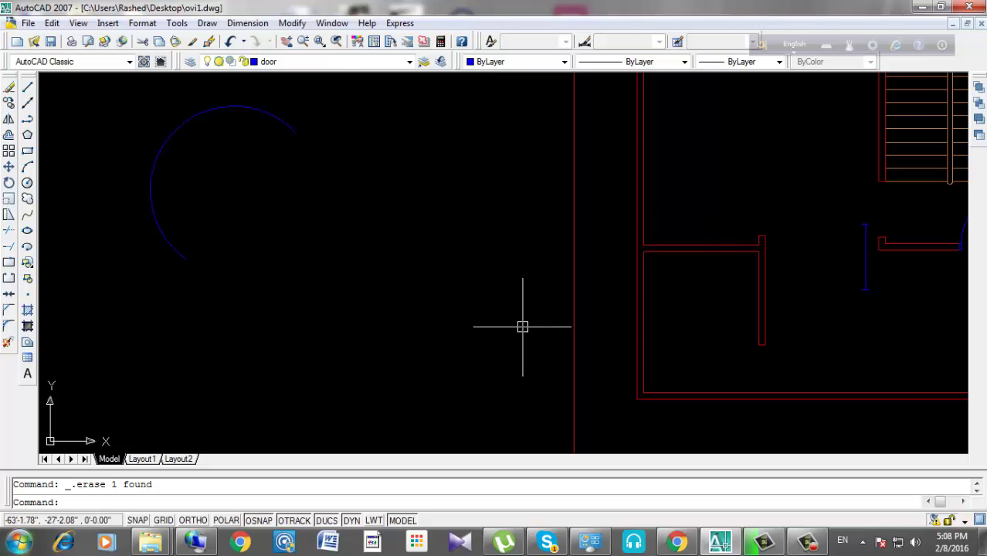
{"action": "middle_click_drag", "start_coordinate": [348, 198], "coordinate": [335, 243]}
{"action": "scroll", "coordinate": [284, 217], "scroll_direction": "up", "scroll_amount": 2}
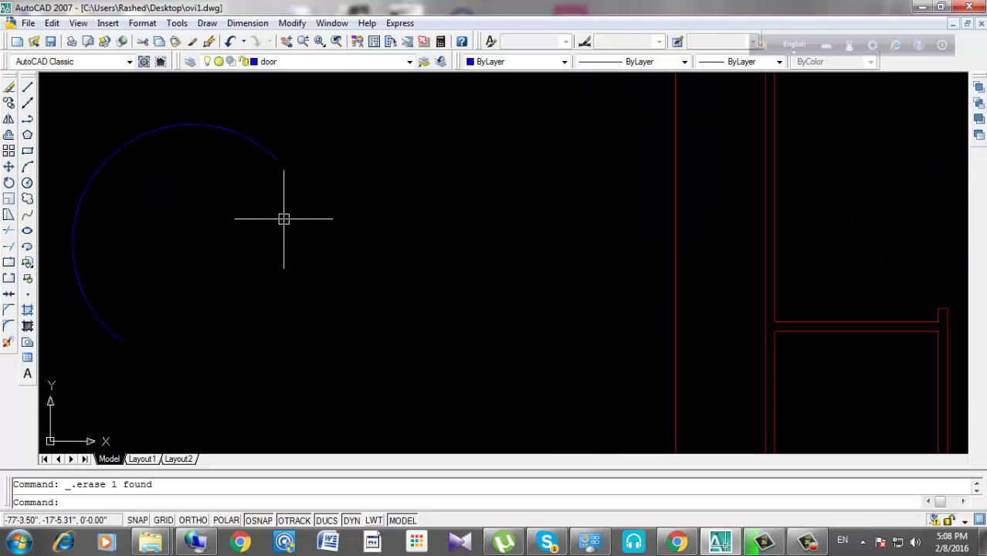
{"action": "middle_click_drag", "start_coordinate": [264, 204], "coordinate": [337, 145]}
{"action": "left_click", "coordinate": [332, 138]}
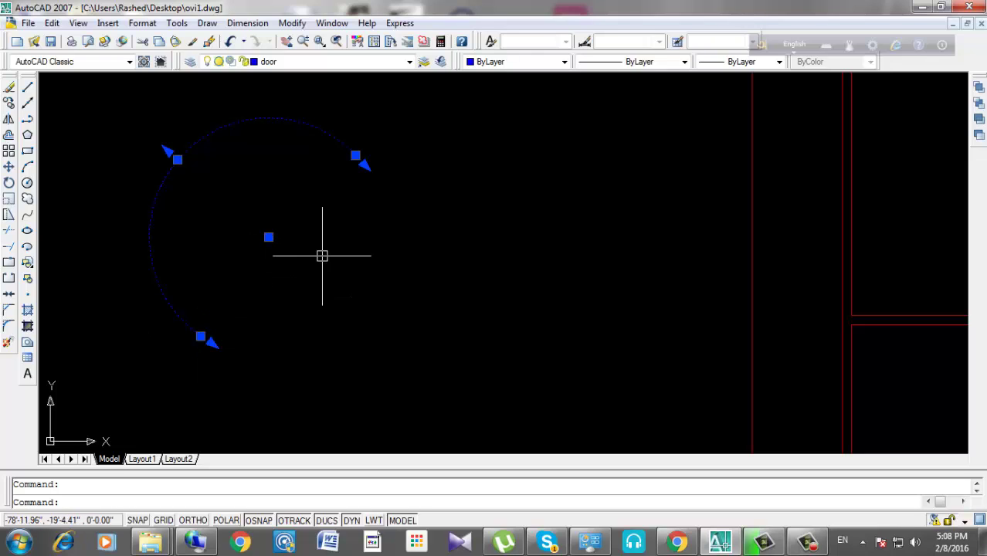
{"action": "key", "text": "Escape"}
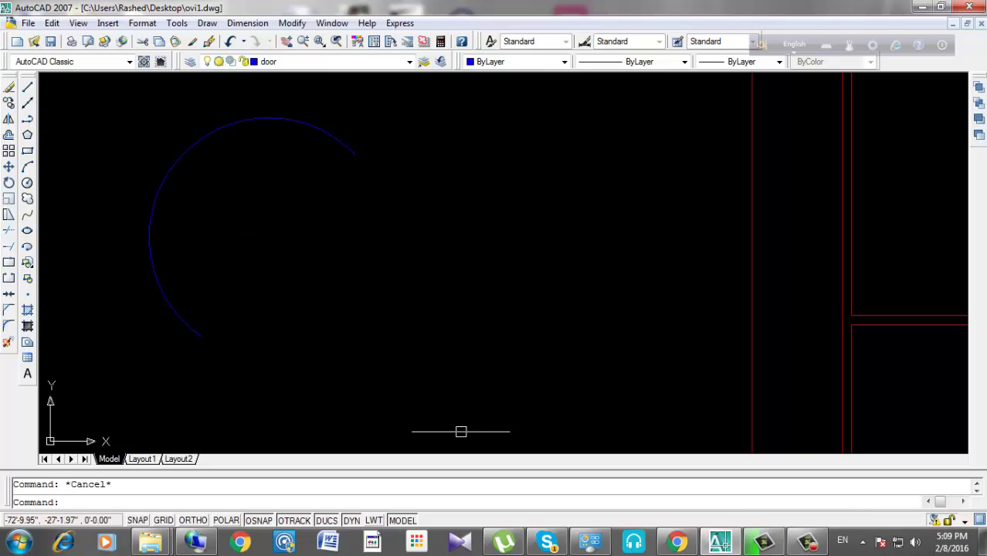
{"action": "middle_click_drag", "start_coordinate": [390, 227], "coordinate": [500, 271]}
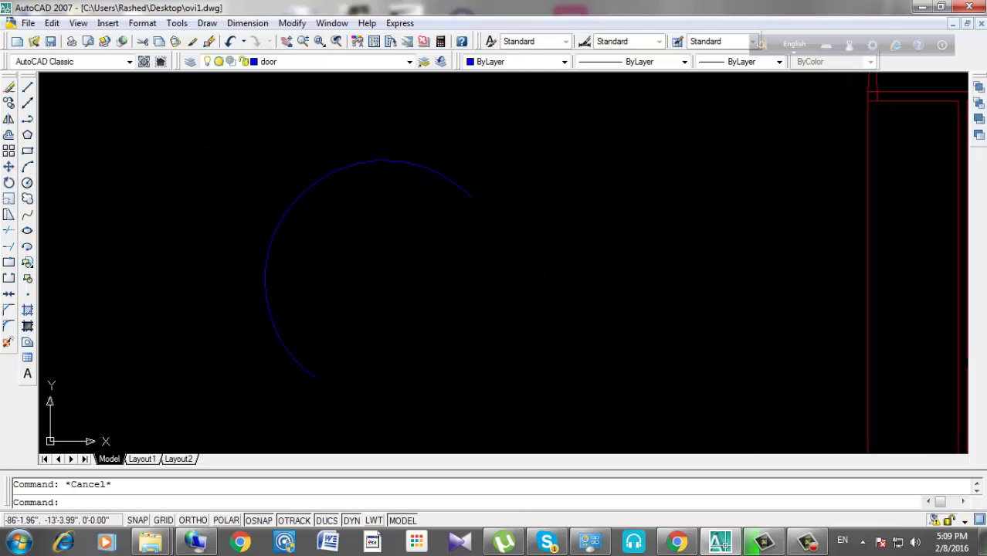
{"action": "left_click", "coordinate": [27, 165]}
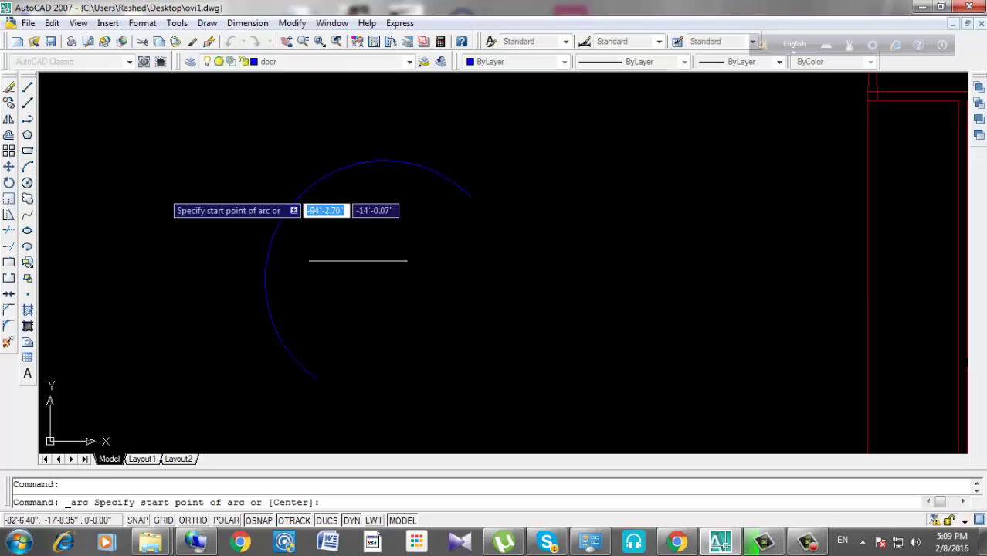
{"action": "middle_click_drag", "start_coordinate": [599, 309], "coordinate": [499, 271]}
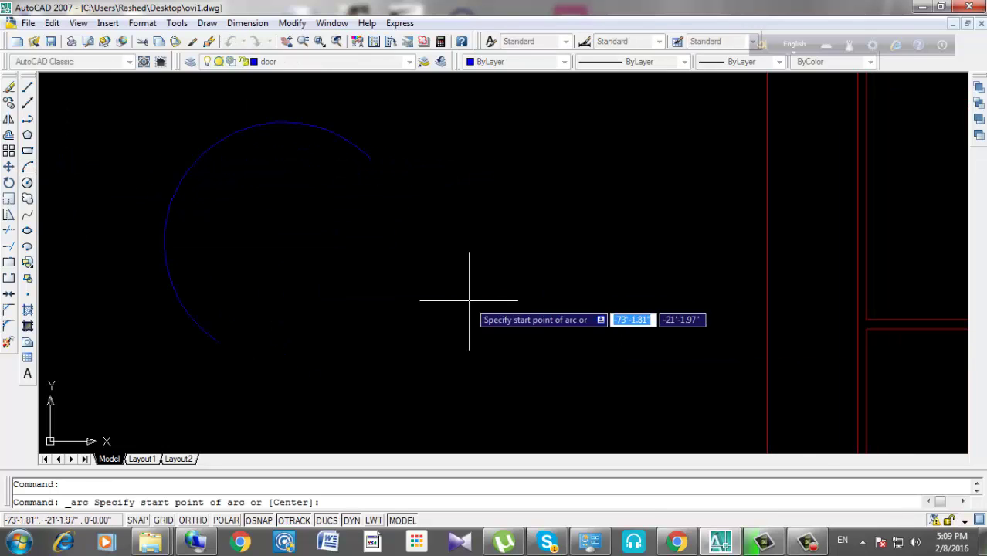
{"action": "left_click", "coordinate": [423, 292]}
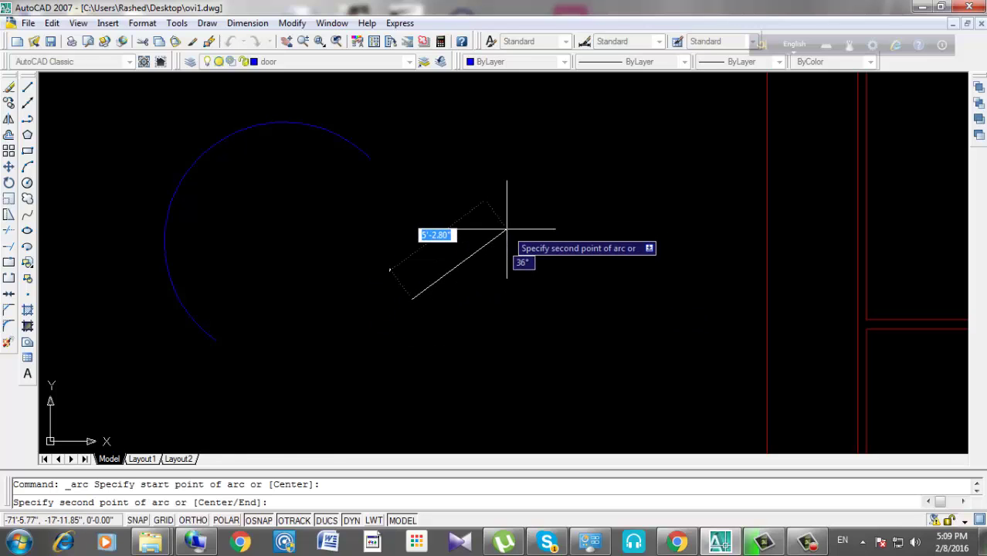
{"action": "left_click", "coordinate": [508, 228]}
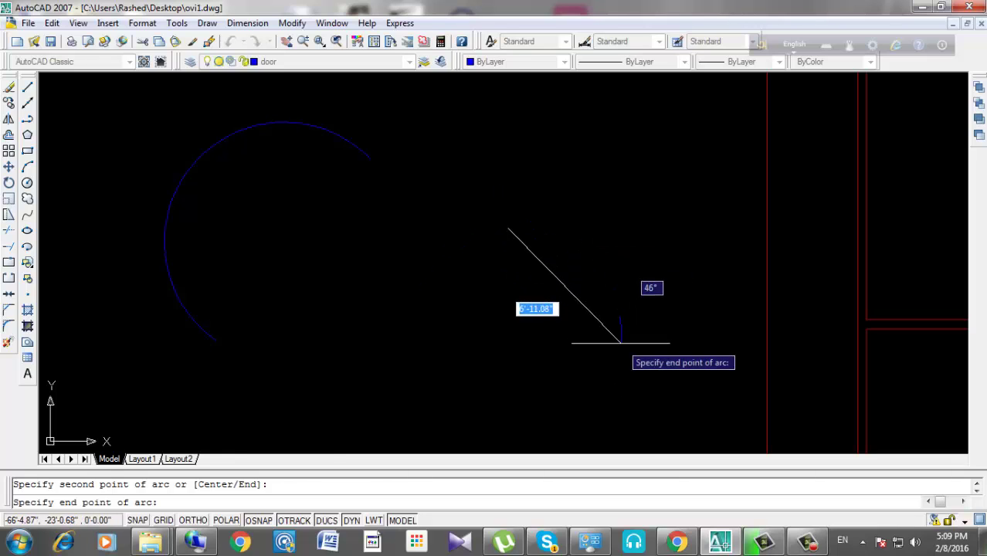
{"action": "left_click", "coordinate": [621, 342]}
{"action": "left_click", "coordinate": [605, 274]}
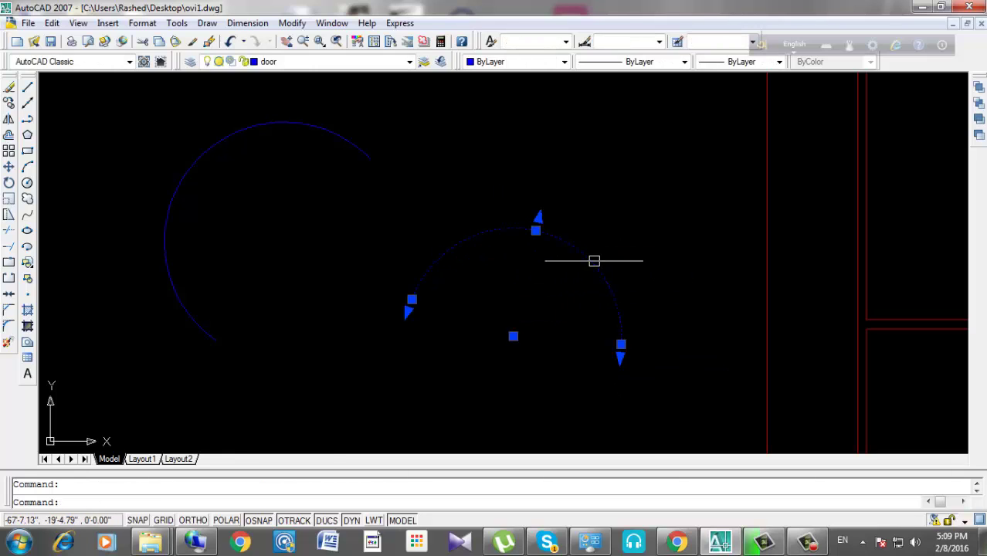
{"action": "left_click", "coordinate": [279, 122]}
{"action": "key", "text": "Escape"}
{"action": "left_click", "coordinate": [519, 233]}
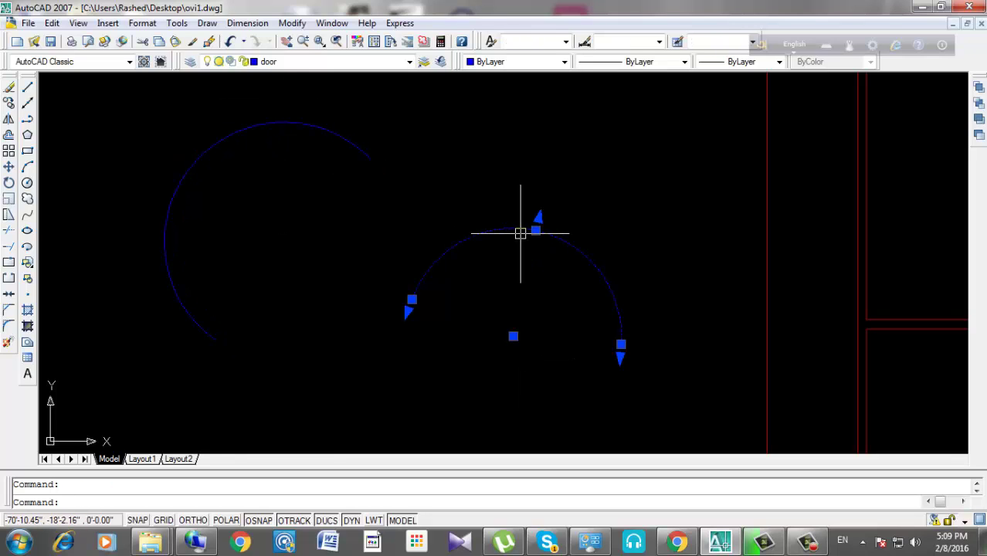
{"action": "key", "text": "Escape"}
{"action": "left_click", "coordinate": [573, 233]}
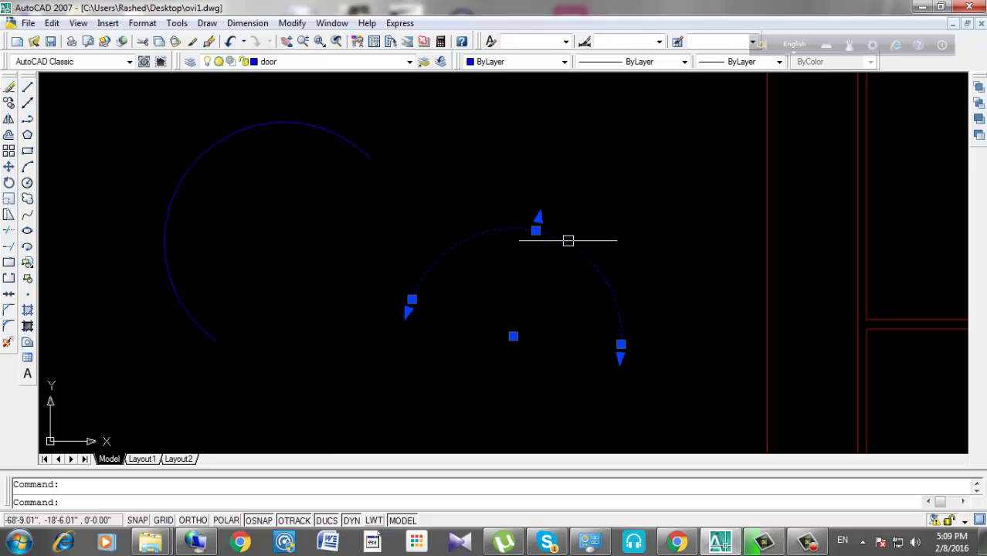
{"action": "key", "text": "Delete"}
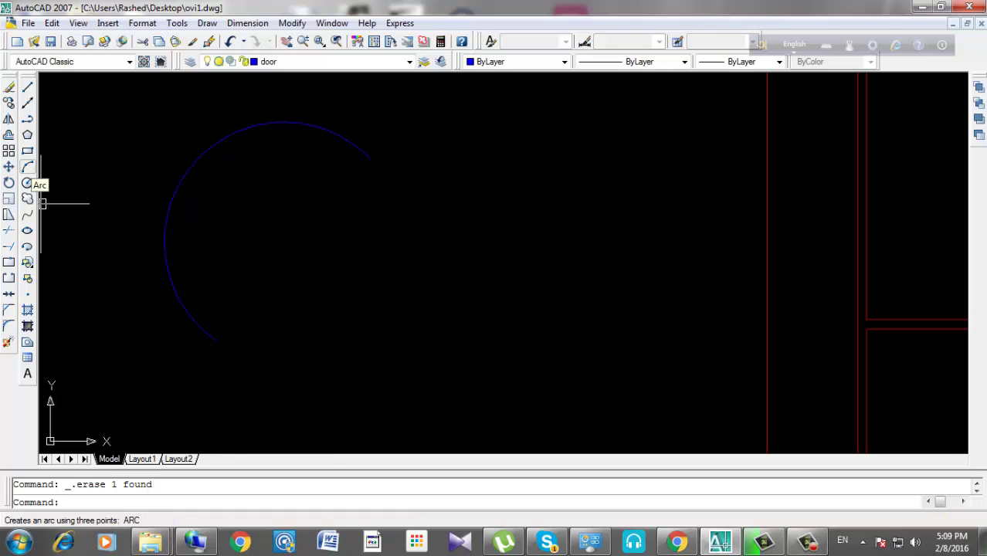
Draw a three-point practice arc, then delete it.
{"action": "left_click", "coordinate": [28, 183]}
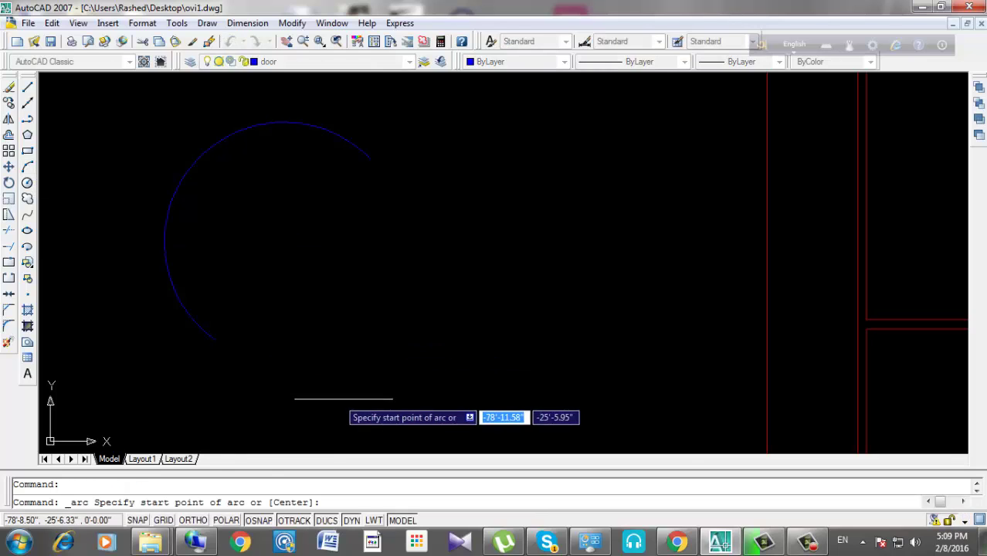
{"action": "left_click", "coordinate": [358, 391]}
{"action": "left_click", "coordinate": [385, 251]}
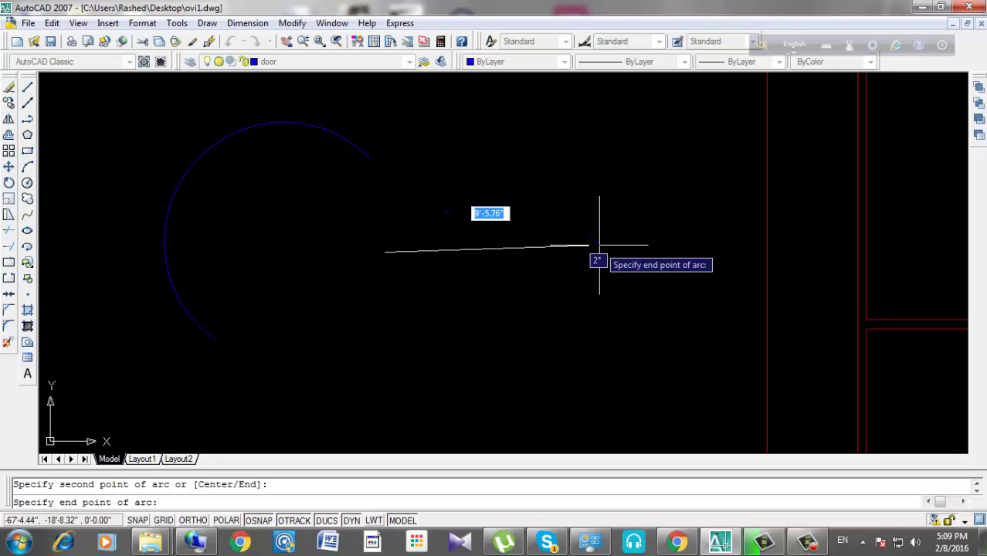
{"action": "left_click", "coordinate": [599, 246]}
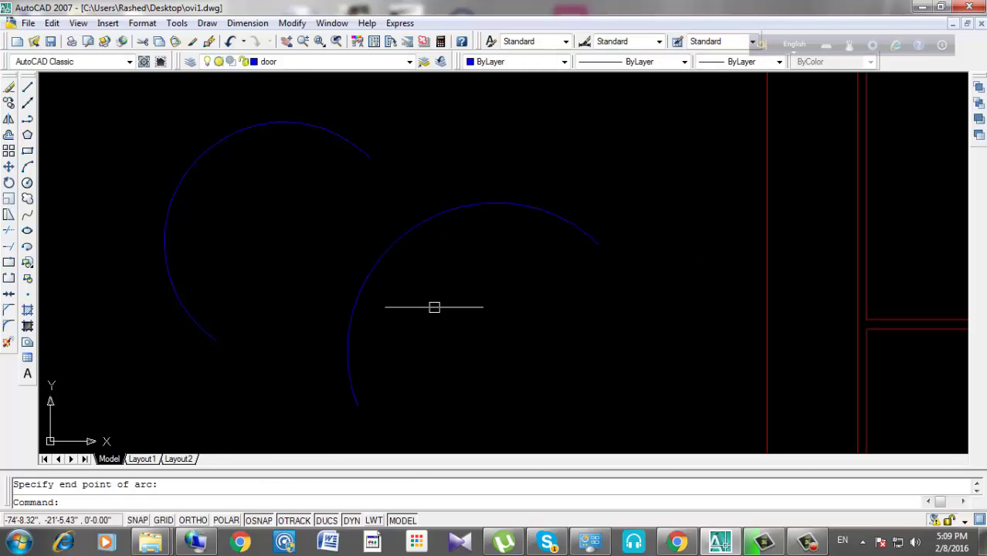
{"action": "left_click", "coordinate": [477, 209]}
{"action": "key", "text": "Delete"}
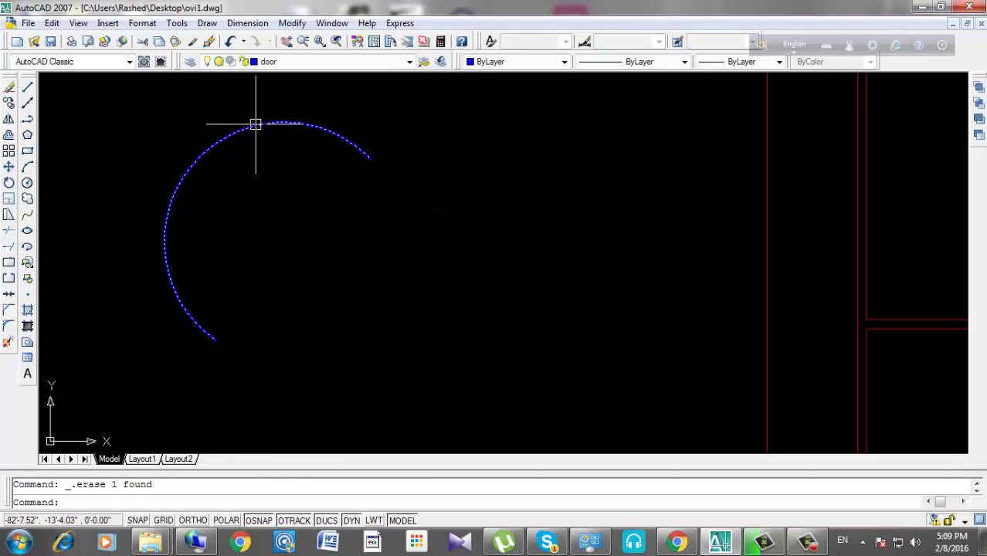
Browse the Draw > Arc methods, such as Start, Center, End and Start, Center, Angle.
{"action": "key", "text": "alt+d"}
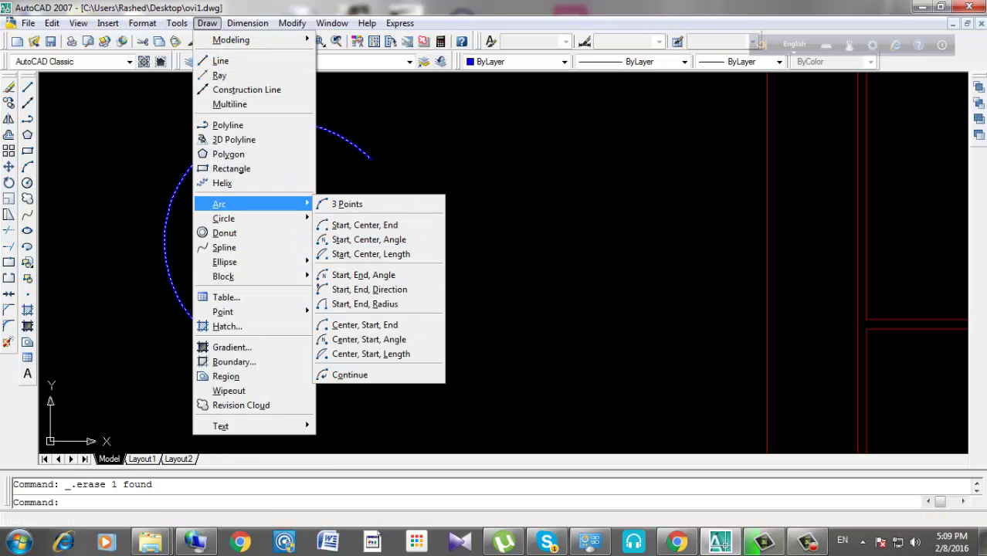
{"action": "key", "text": "Escape"}
{"action": "key", "text": "Right"}
{"action": "key", "text": "Down"}
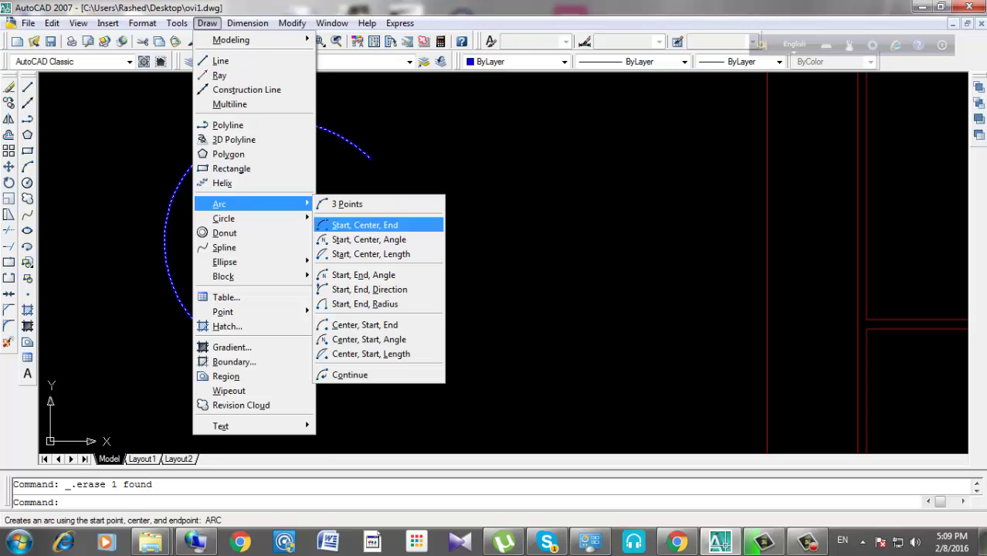
{"action": "key", "text": "Down"}
{"action": "key", "text": "Down"}
{"action": "key", "text": "Up"}
{"action": "key", "text": "Up"}
{"action": "key", "text": "Down"}
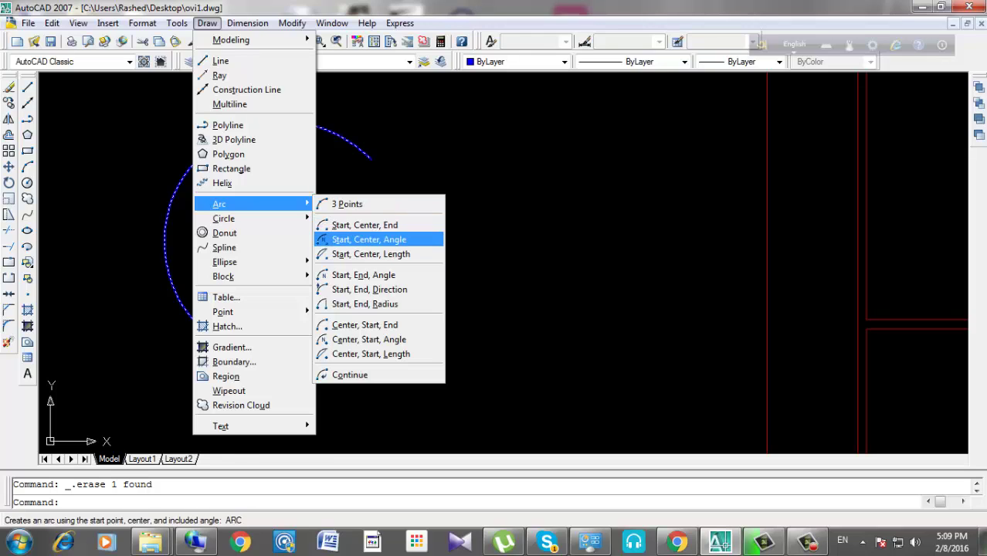
{"action": "key", "text": "Up"}
{"action": "key", "text": "Down"}
{"action": "key", "text": "Down"}
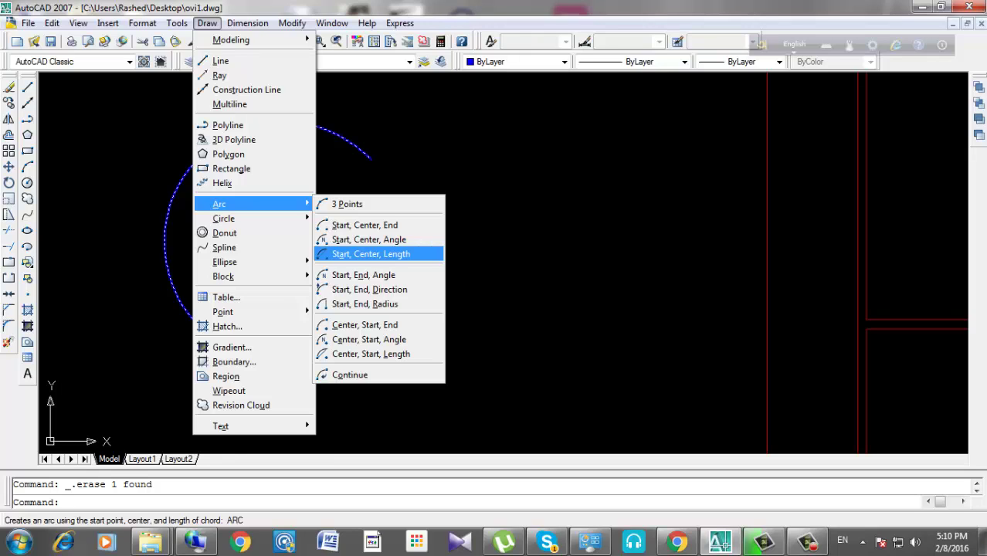
Open the Format menu, close it without choosing anything, and clear the selection.
{"action": "left_click", "coordinate": [142, 22]}
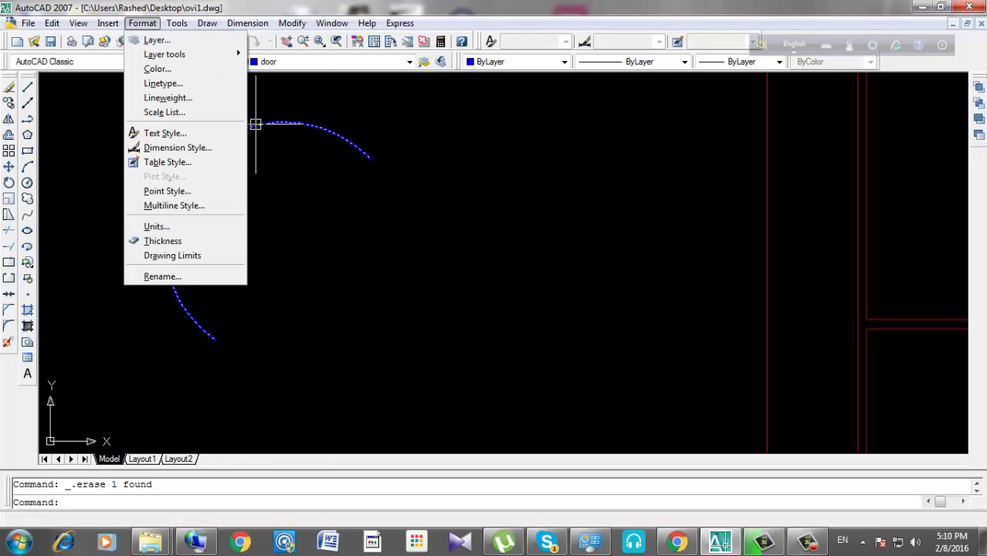
{"action": "key", "text": "Escape"}
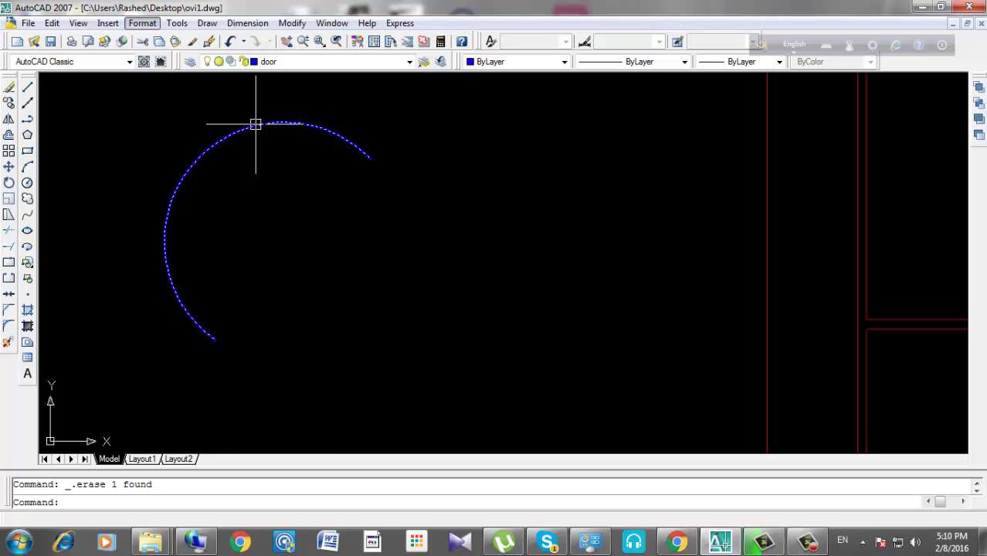
{"action": "key", "text": "Escape"}
{"action": "scroll", "coordinate": [463, 240], "scroll_direction": "down", "scroll_amount": 3}
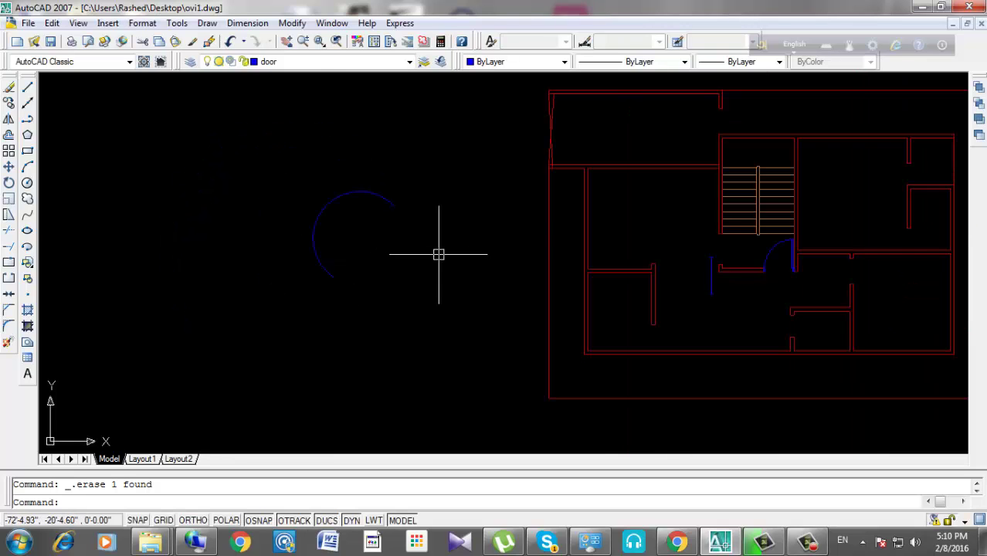
{"action": "scroll", "coordinate": [432, 251], "scroll_direction": "up", "scroll_amount": 1}
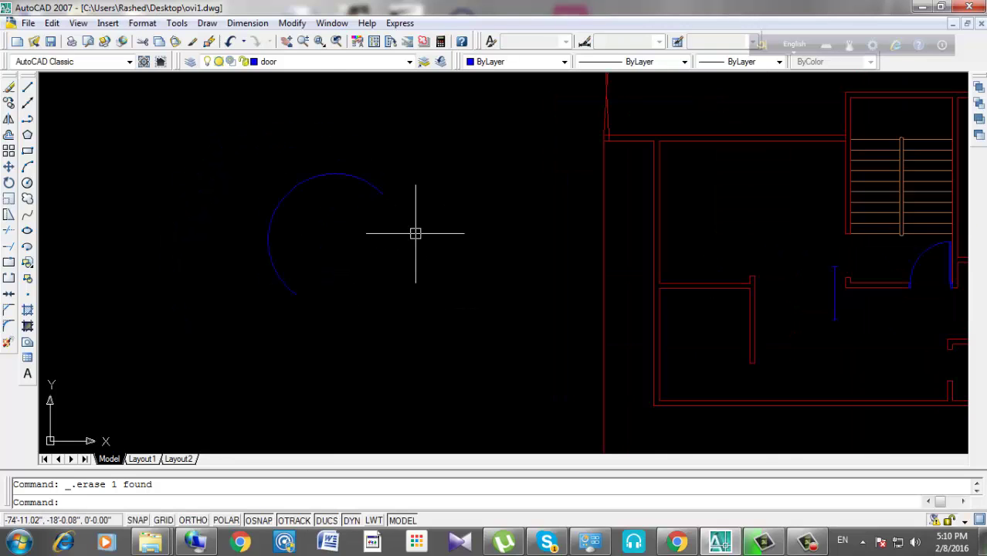
Draw a three-point arc beside the floor plan, then delete it.
{"action": "left_click", "coordinate": [27, 166]}
{"action": "left_click", "coordinate": [378, 376]}
{"action": "left_click", "coordinate": [377, 270]}
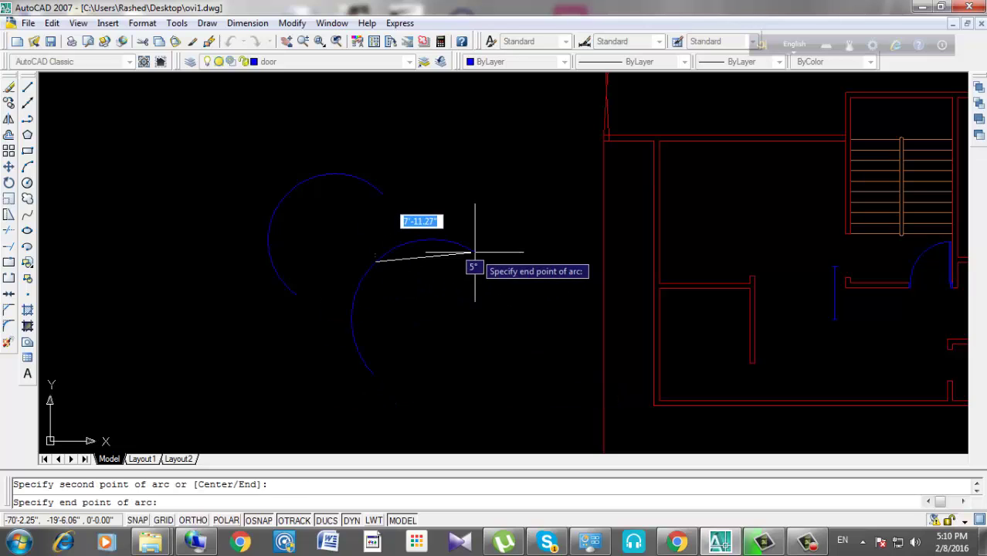
{"action": "left_click", "coordinate": [473, 251]}
{"action": "left_click", "coordinate": [471, 248]}
{"action": "key", "text": "Delete"}
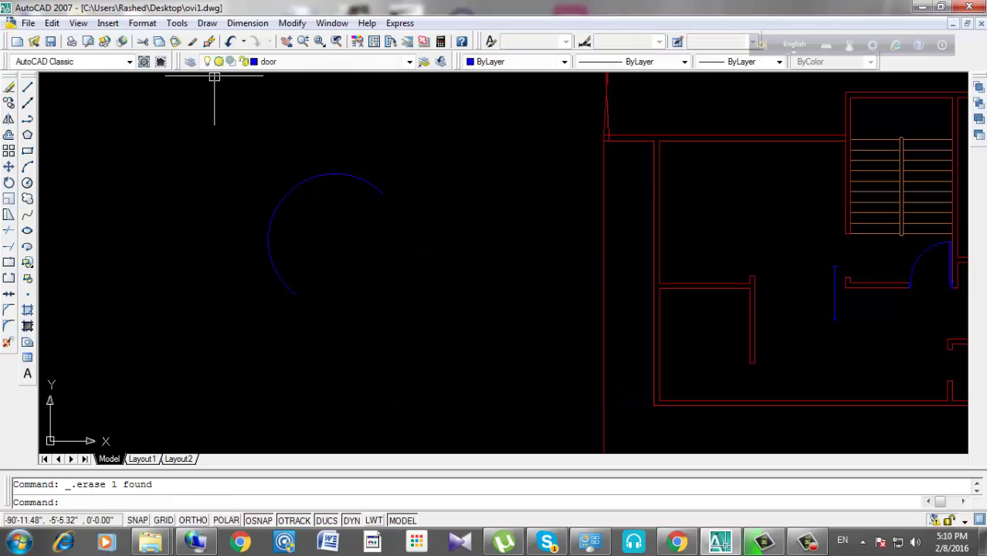
Draw a new arc with Draw > Arc > Start, Center, End.
{"action": "left_click", "coordinate": [207, 22]}
{"action": "mouse_move", "coordinate": [219, 204]}
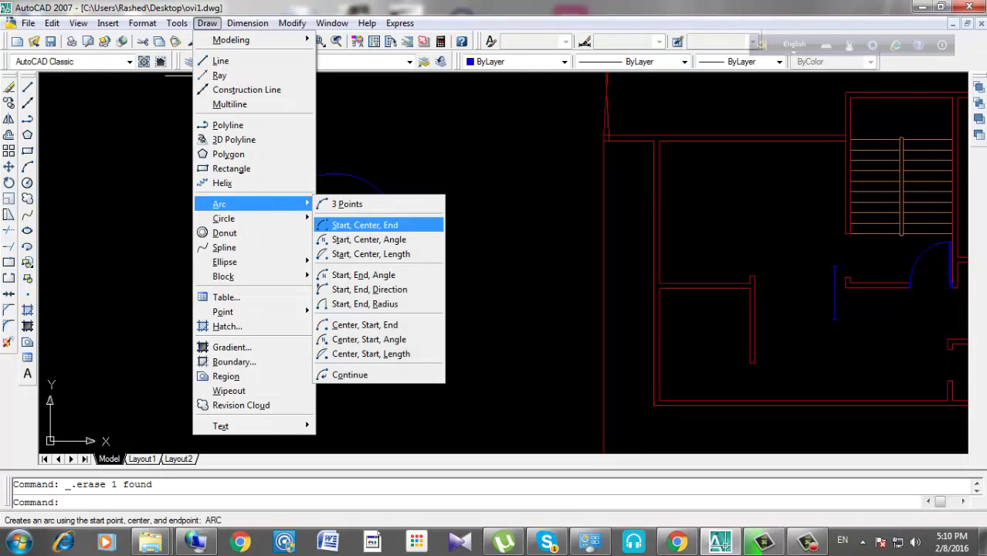
{"action": "left_click", "coordinate": [365, 225]}
{"action": "scroll", "coordinate": [353, 327], "scroll_direction": "up", "scroll_amount": 2}
{"action": "left_click", "coordinate": [359, 318]}
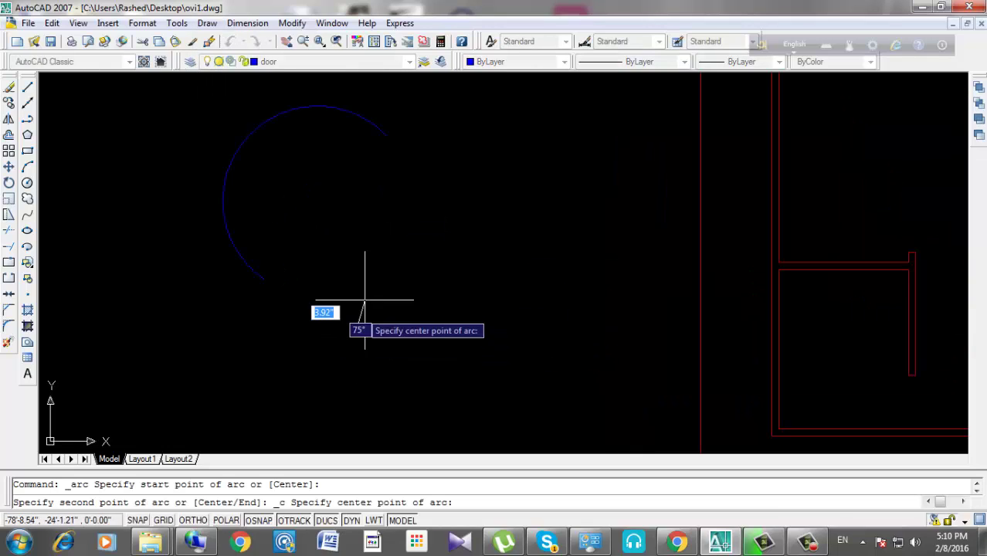
{"action": "left_click", "coordinate": [463, 275]}
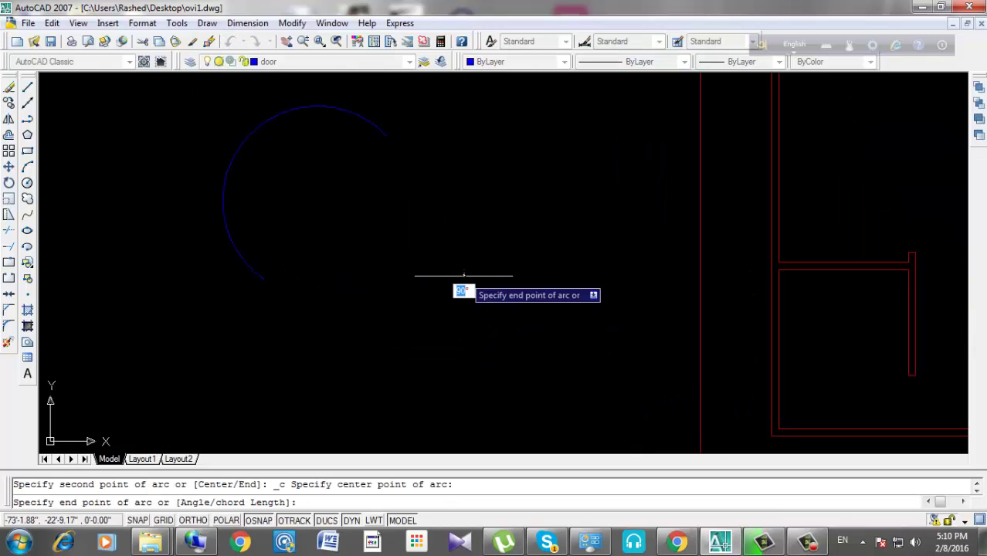
{"action": "left_click", "coordinate": [538, 177]}
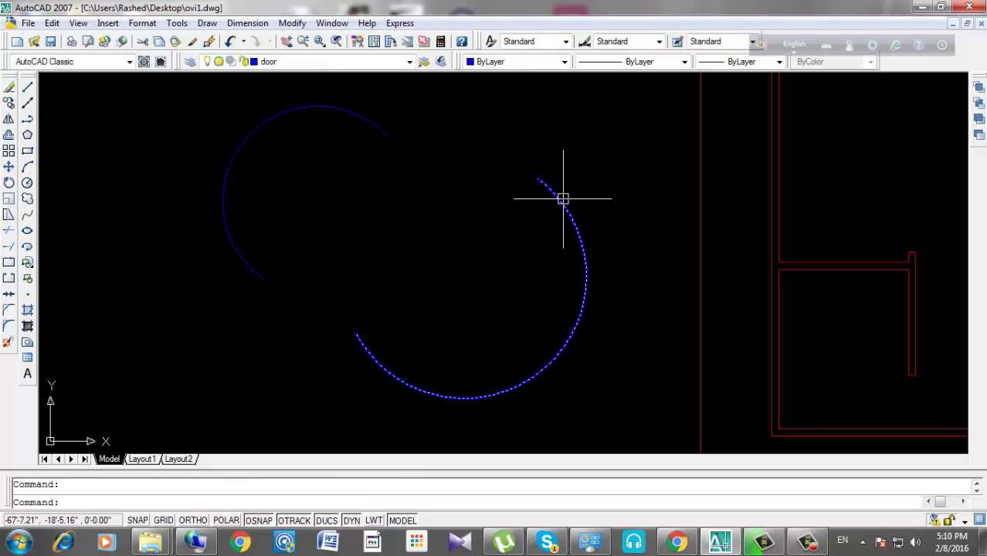
Erase the two practice arcs with window selections.
{"action": "left_click", "coordinate": [562, 198]}
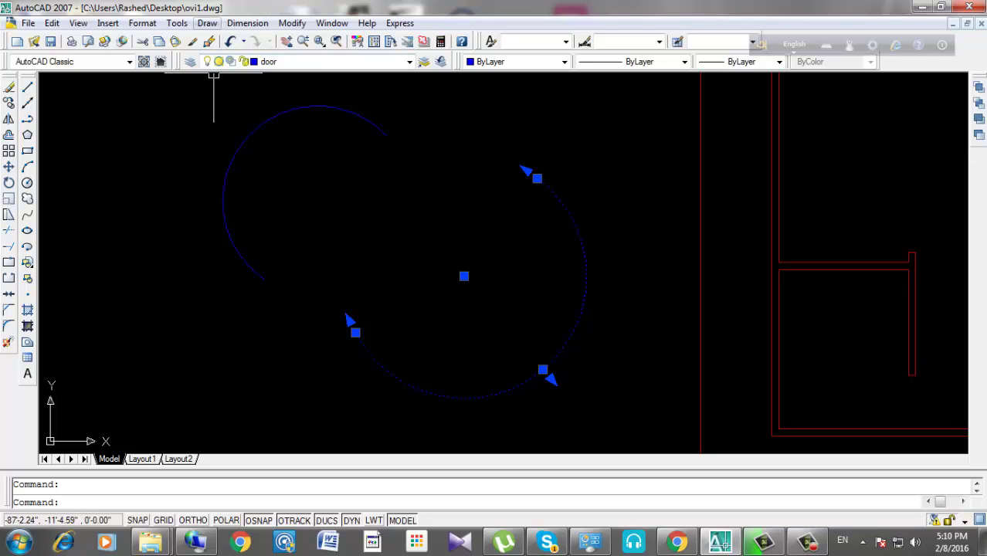
{"action": "left_click", "coordinate": [207, 23]}
{"action": "key", "text": "Escape"}
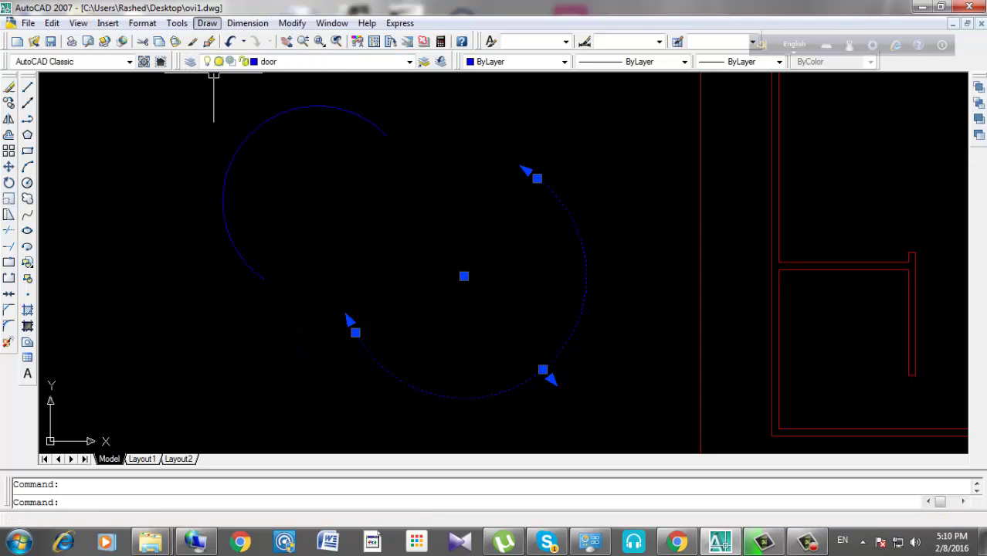
{"action": "key", "text": "Escape"}
{"action": "left_click", "coordinate": [547, 253]}
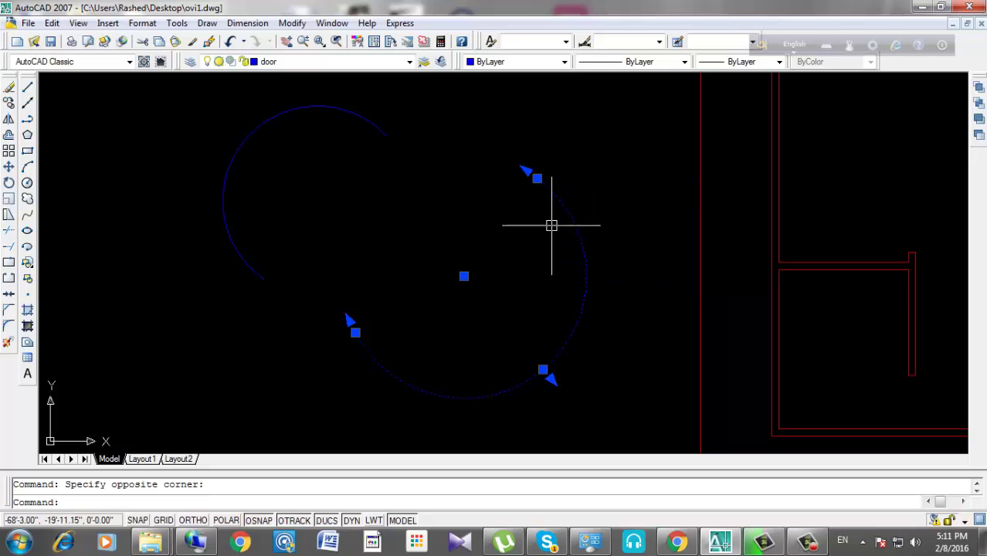
{"action": "key", "text": "Delete"}
{"action": "left_click", "coordinate": [457, 74]}
{"action": "left_click", "coordinate": [306, 150]}
{"action": "key", "text": "Delete"}
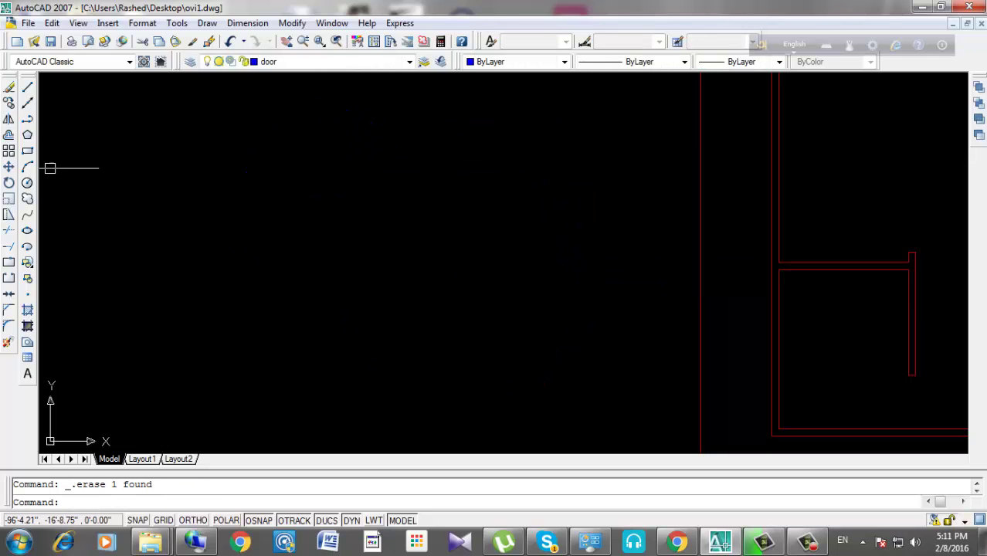
Draw one more three-point practice arc, then erase it.
{"action": "left_click", "coordinate": [27, 167]}
{"action": "left_click", "coordinate": [163, 294]}
{"action": "left_click", "coordinate": [197, 185]}
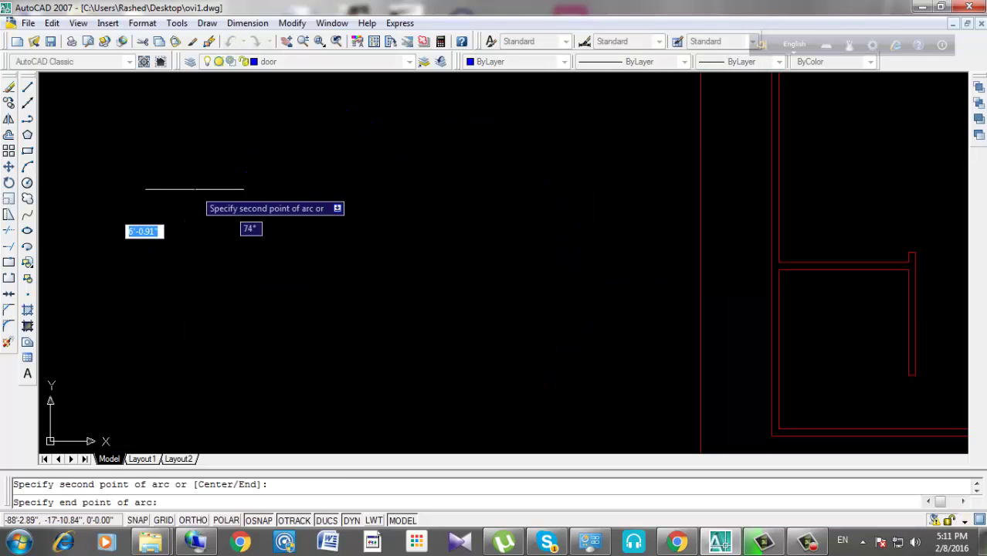
{"action": "left_click", "coordinate": [407, 165]}
{"action": "left_click", "coordinate": [442, 142]}
{"action": "left_click", "coordinate": [346, 225]}
{"action": "key", "text": "Delete"}
Erase the stray blue line beside the door.
{"action": "scroll", "coordinate": [275, 223], "scroll_direction": "down", "scroll_amount": 5}
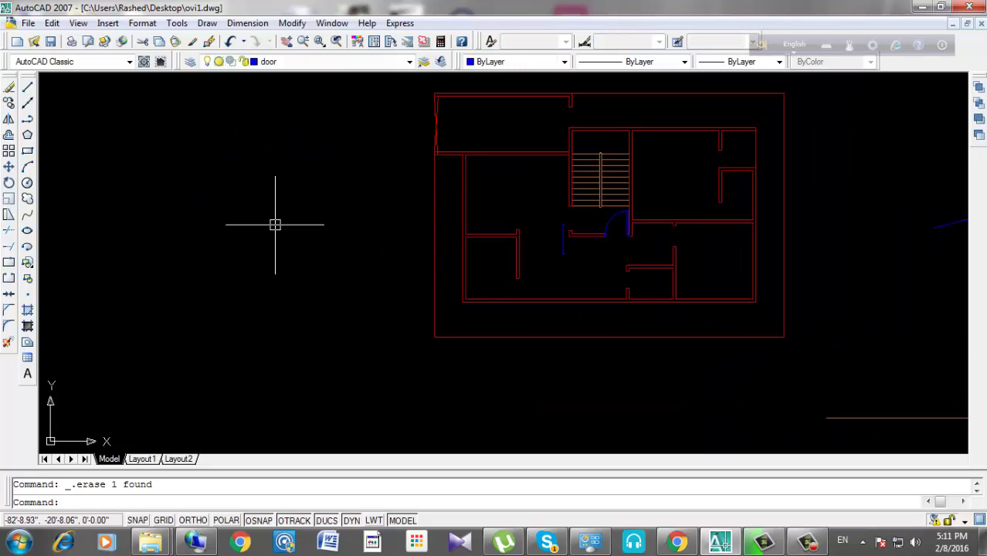
{"action": "scroll", "coordinate": [412, 227], "scroll_direction": "down", "scroll_amount": 4}
{"action": "scroll", "coordinate": [408, 245], "scroll_direction": "up", "scroll_amount": 6}
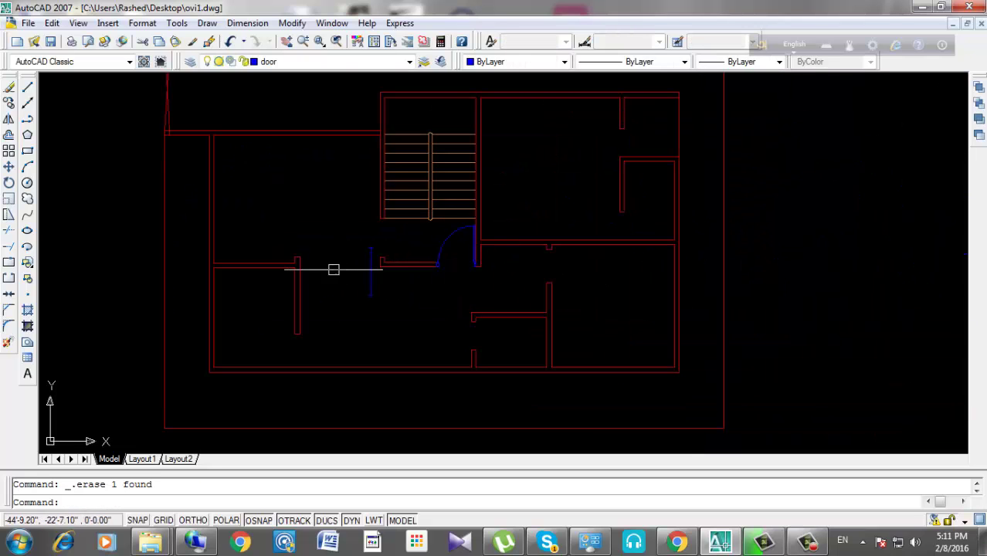
{"action": "scroll", "coordinate": [334, 269], "scroll_direction": "up", "scroll_amount": 3}
{"action": "left_click", "coordinate": [452, 219]}
{"action": "left_click", "coordinate": [338, 303]}
{"action": "key", "text": "Delete"}
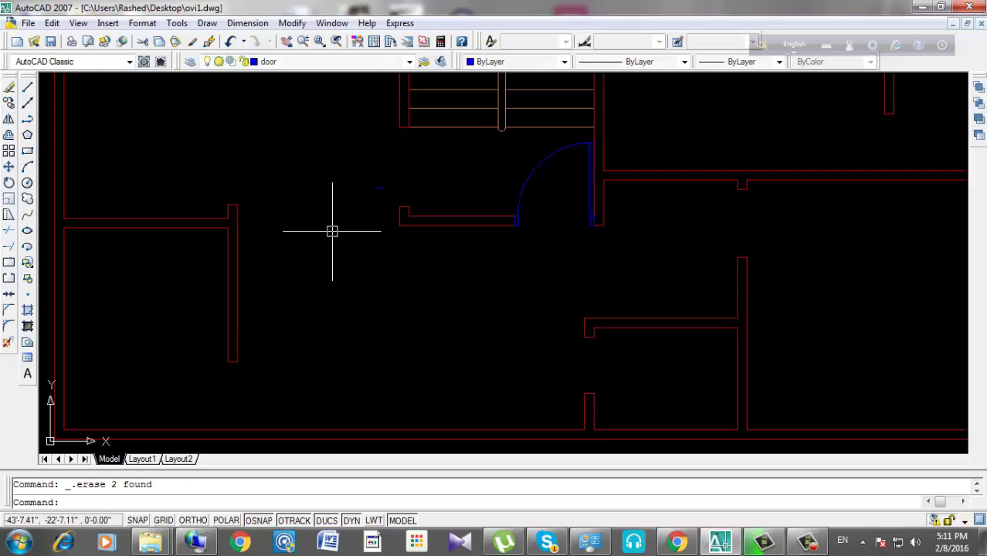
Delete the small leftover object near the door and zoom around to check the drawing.
{"action": "scroll", "coordinate": [356, 205], "scroll_direction": "up", "scroll_amount": 1}
{"action": "scroll", "coordinate": [357, 223], "scroll_direction": "up", "scroll_amount": 1}
{"action": "left_click", "coordinate": [357, 222]}
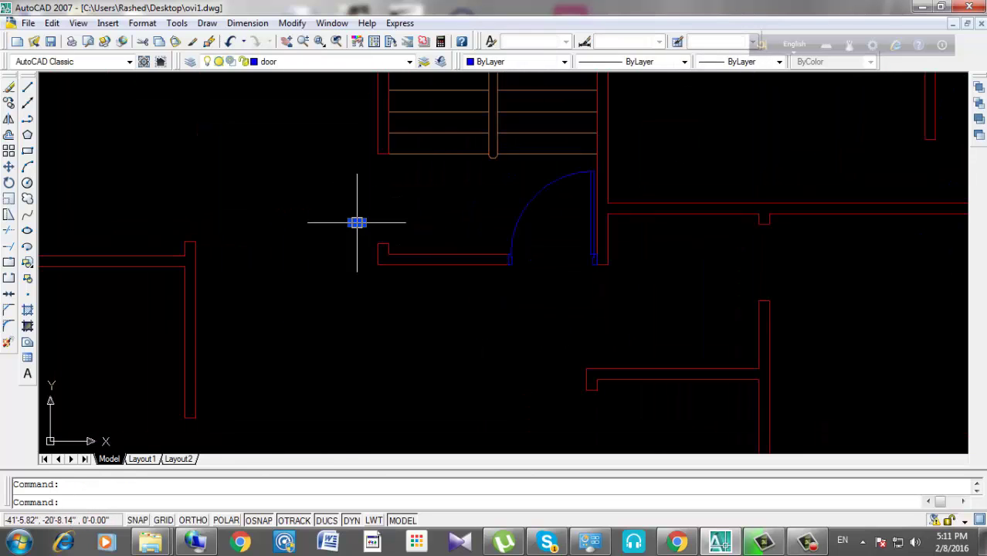
{"action": "key", "text": "Delete"}
{"action": "scroll", "coordinate": [503, 241], "scroll_direction": "down", "scroll_amount": 4}
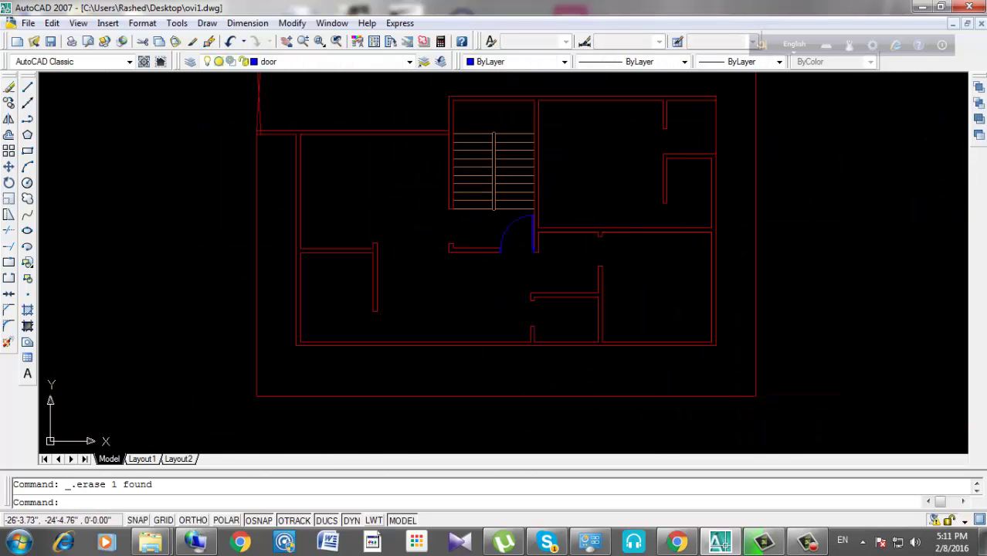
{"action": "scroll", "coordinate": [457, 238], "scroll_direction": "up", "scroll_amount": 3}
{"action": "scroll", "coordinate": [564, 204], "scroll_direction": "down", "scroll_amount": 4}
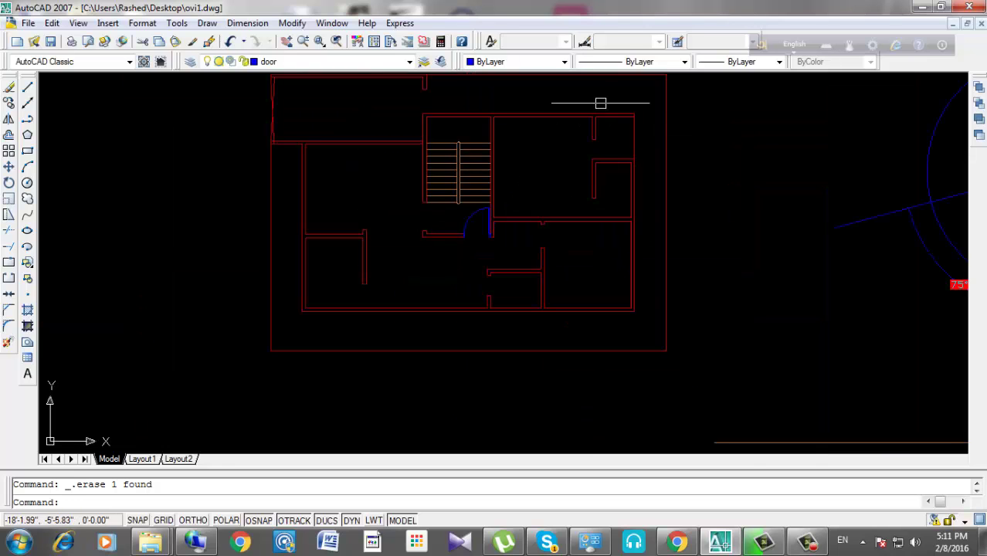
{"action": "scroll", "coordinate": [463, 203], "scroll_direction": "up", "scroll_amount": 2}
{"action": "scroll", "coordinate": [479, 185], "scroll_direction": "up", "scroll_amount": 3}
{"action": "scroll", "coordinate": [541, 144], "scroll_direction": "up", "scroll_amount": 1}
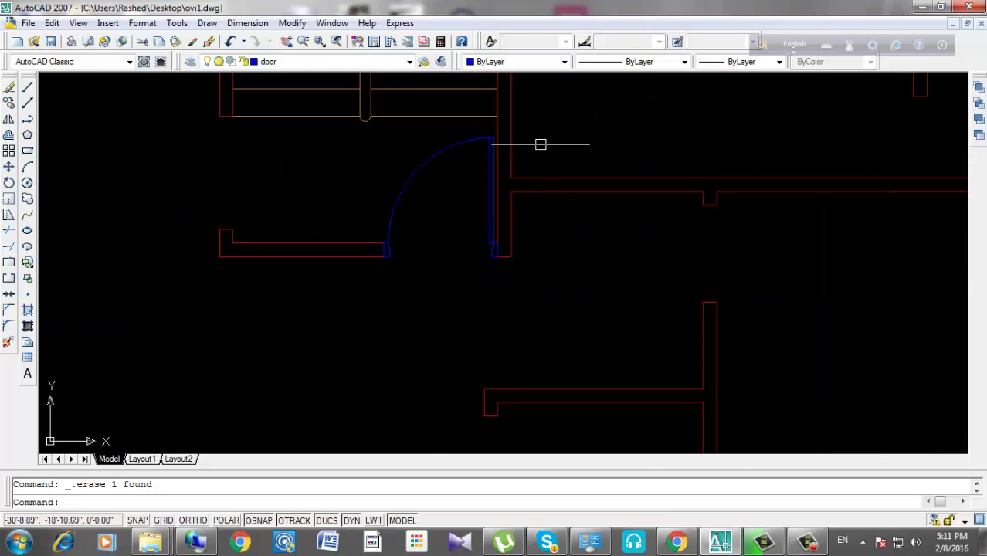
{"action": "scroll", "coordinate": [616, 172], "scroll_direction": "down", "scroll_amount": 4}
{"action": "scroll", "coordinate": [528, 206], "scroll_direction": "up", "scroll_amount": 2}
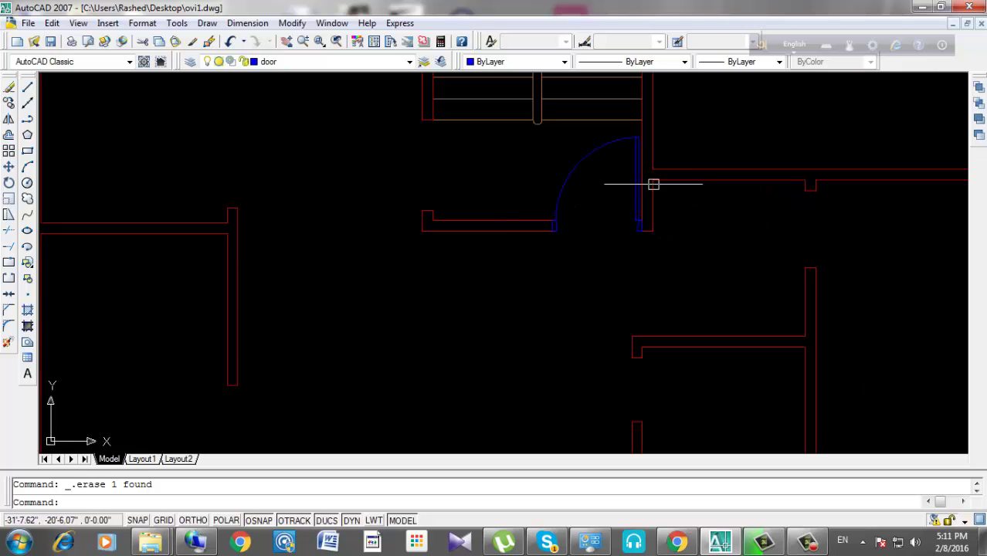
{"action": "scroll", "coordinate": [628, 139], "scroll_direction": "up", "scroll_amount": 1}
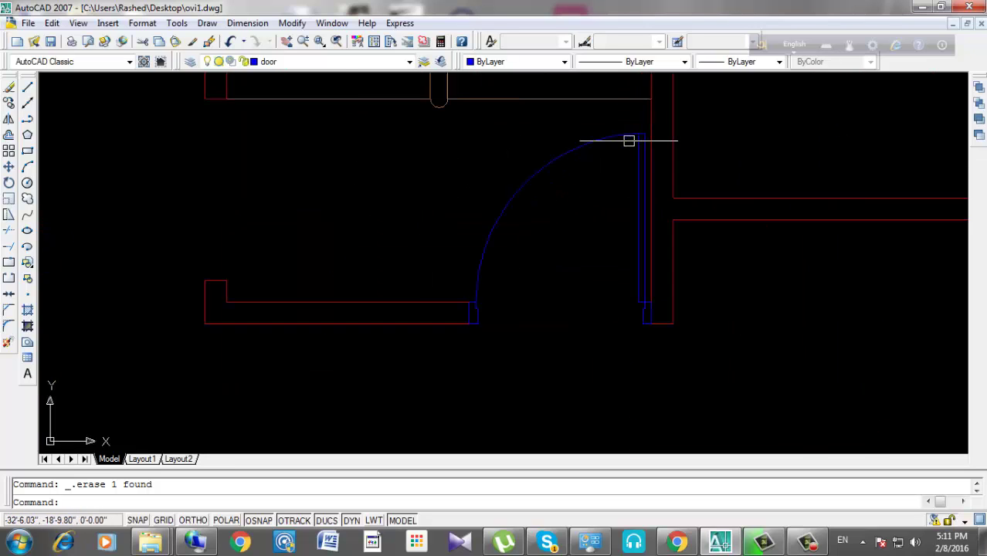
{"action": "scroll", "coordinate": [651, 122], "scroll_direction": "up", "scroll_amount": 2}
Copy the door arc and jamb from the jamb corner to a spot in the wall to the left.
{"action": "left_click", "coordinate": [627, 121]}
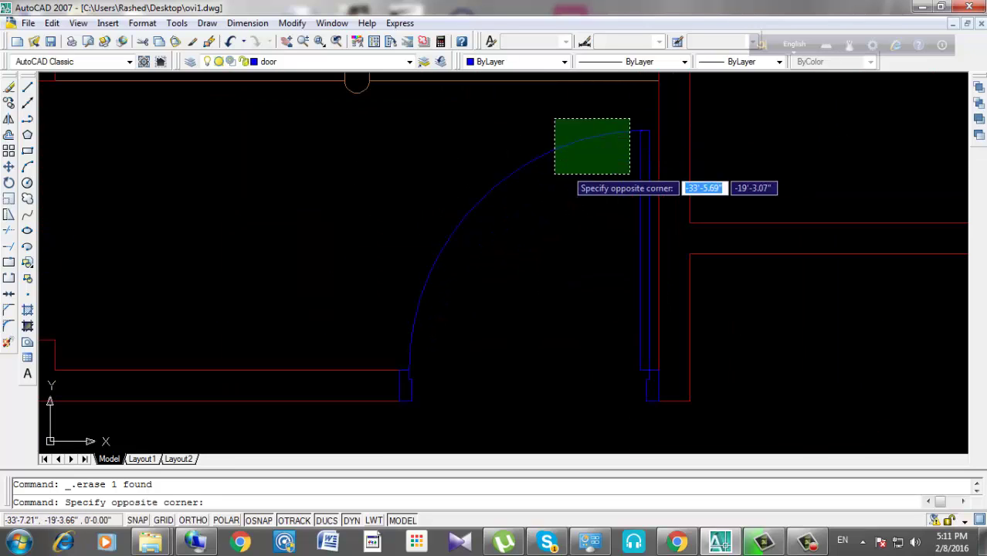
{"action": "left_click", "coordinate": [554, 171]}
{"action": "left_click", "coordinate": [641, 191]}
{"action": "scroll", "coordinate": [648, 425], "scroll_direction": "up", "scroll_amount": 1}
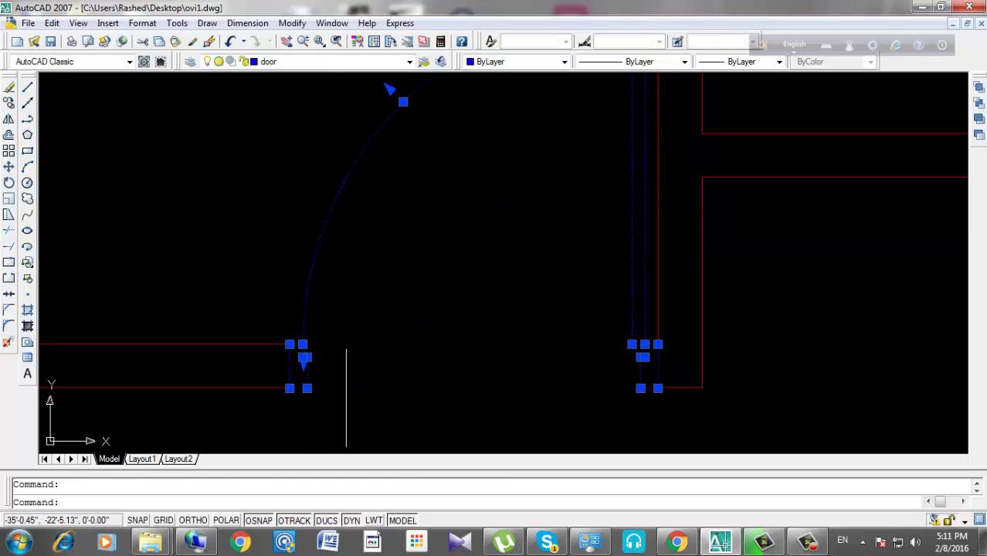
{"action": "scroll", "coordinate": [648, 353], "scroll_direction": "down", "scroll_amount": 2}
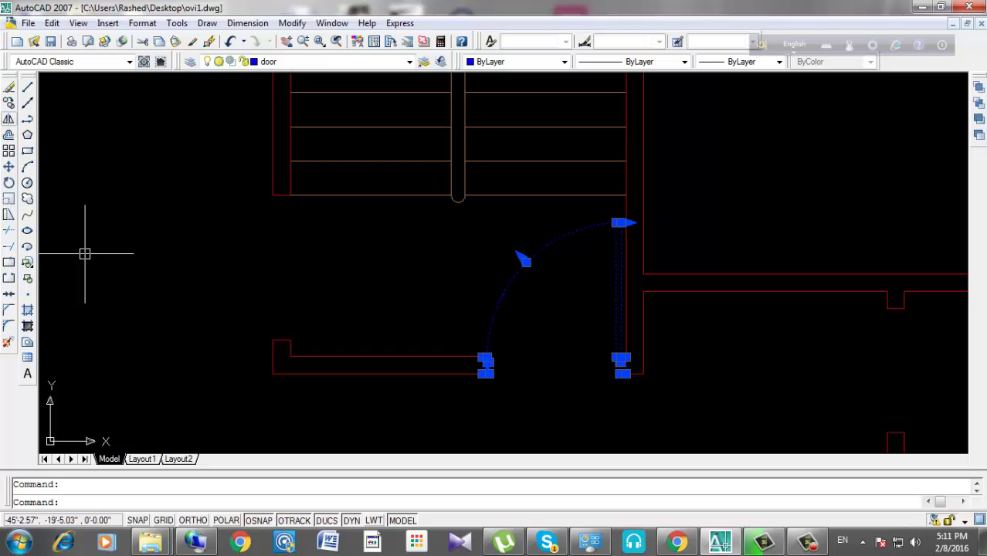
{"action": "left_click", "coordinate": [8, 103]}
{"action": "scroll", "coordinate": [579, 369], "scroll_direction": "up", "scroll_amount": 2}
{"action": "scroll", "coordinate": [621, 370], "scroll_direction": "up", "scroll_amount": 1}
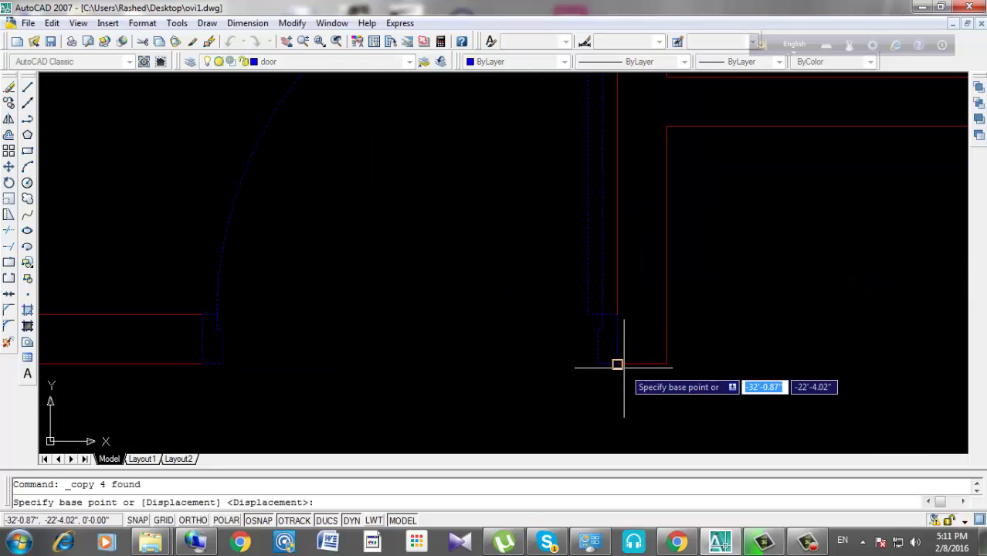
{"action": "left_click", "coordinate": [618, 364]}
{"action": "scroll", "coordinate": [617, 363], "scroll_direction": "down", "scroll_amount": 1}
{"action": "scroll", "coordinate": [664, 365], "scroll_direction": "down", "scroll_amount": 1}
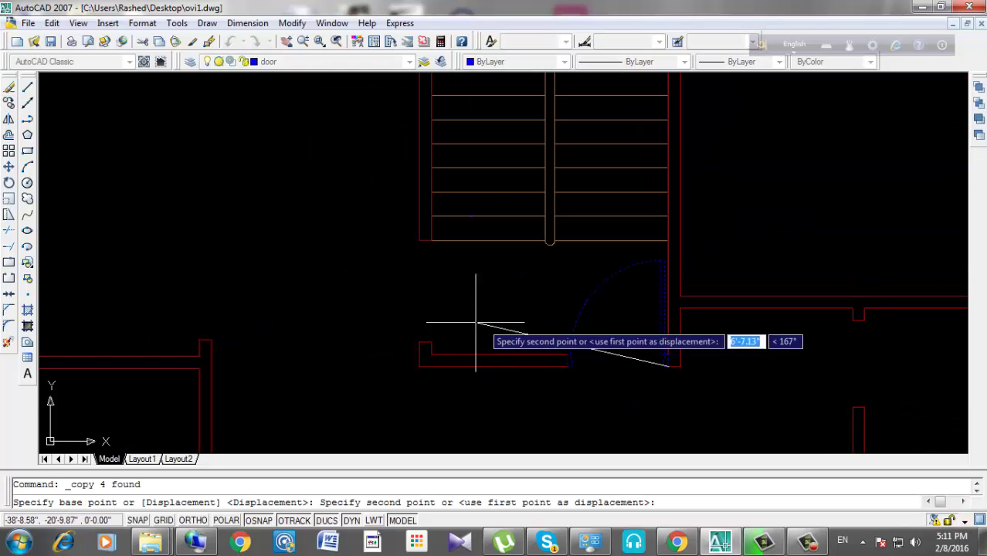
{"action": "left_click", "coordinate": [349, 337]}
{"action": "key", "text": "Escape"}
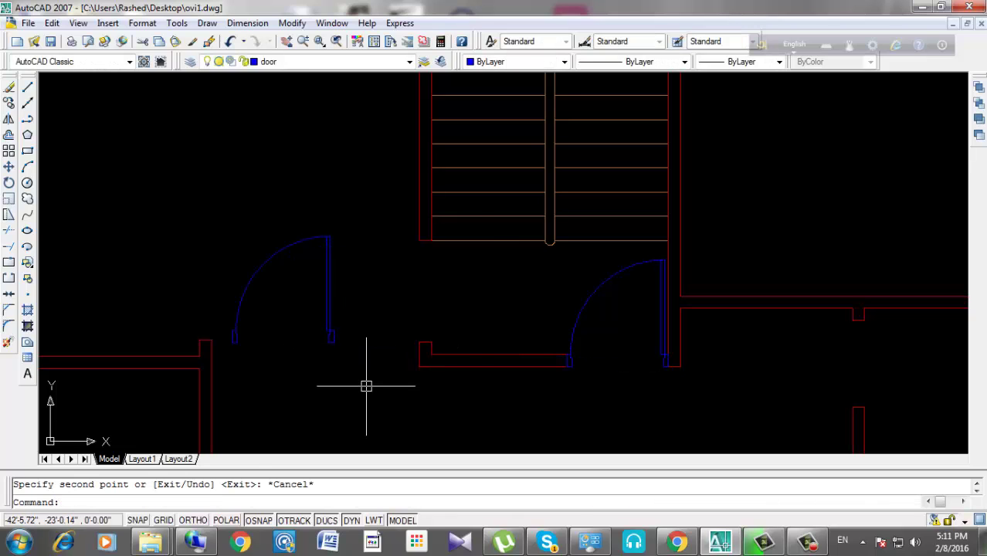
{"action": "scroll", "coordinate": [342, 273], "scroll_direction": "down", "scroll_amount": 3}
{"action": "scroll", "coordinate": [355, 278], "scroll_direction": "down", "scroll_amount": 6}
{"action": "scroll", "coordinate": [420, 284], "scroll_direction": "up", "scroll_amount": 4}
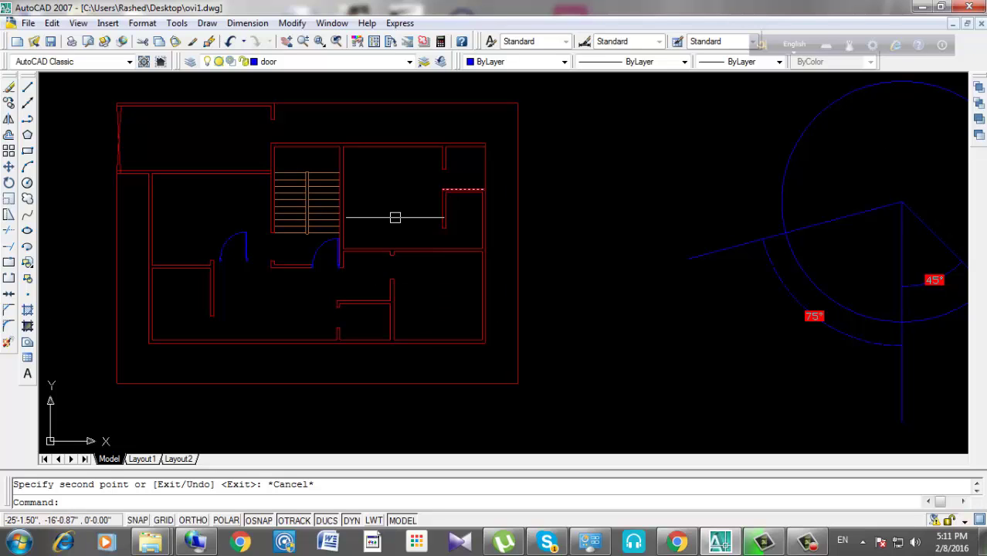
Start ROTATE and select all four parts of the copied door.
{"action": "scroll", "coordinate": [395, 218], "scroll_direction": "up", "scroll_amount": 4}
{"action": "scroll", "coordinate": [243, 264], "scroll_direction": "up", "scroll_amount": 3}
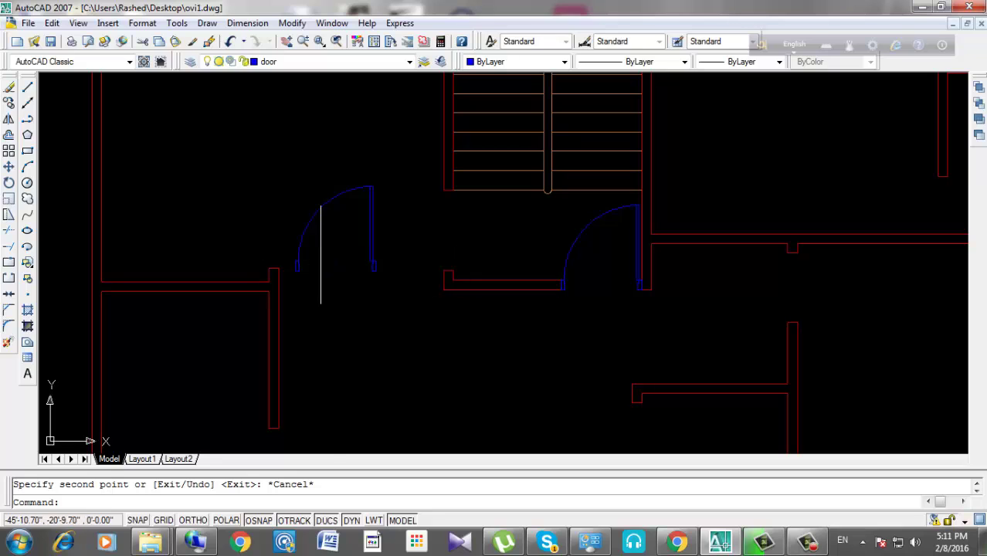
{"action": "left_click", "coordinate": [9, 182]}
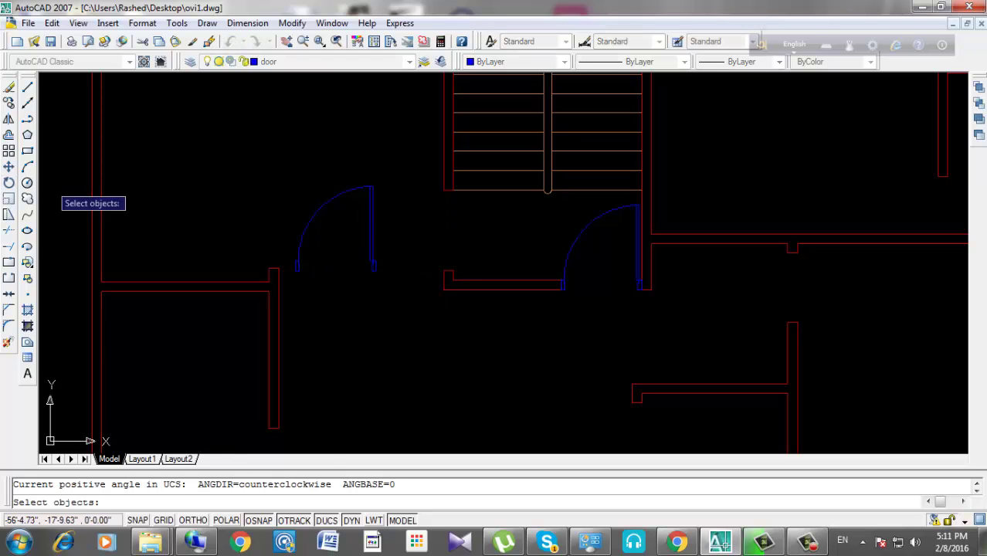
{"action": "scroll", "coordinate": [388, 183], "scroll_direction": "up", "scroll_amount": 4}
{"action": "left_click", "coordinate": [378, 168]}
{"action": "left_click", "coordinate": [170, 277]}
{"action": "scroll", "coordinate": [363, 162], "scroll_direction": "down", "scroll_amount": 2}
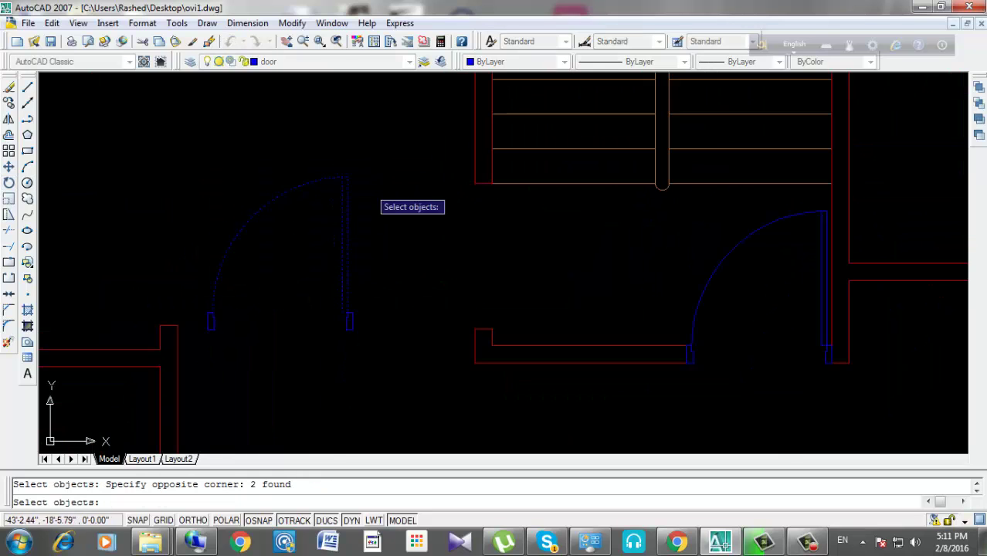
{"action": "left_click", "coordinate": [385, 276]}
{"action": "left_click", "coordinate": [332, 328]}
{"action": "left_click", "coordinate": [228, 300]}
{"action": "left_click", "coordinate": [209, 328]}
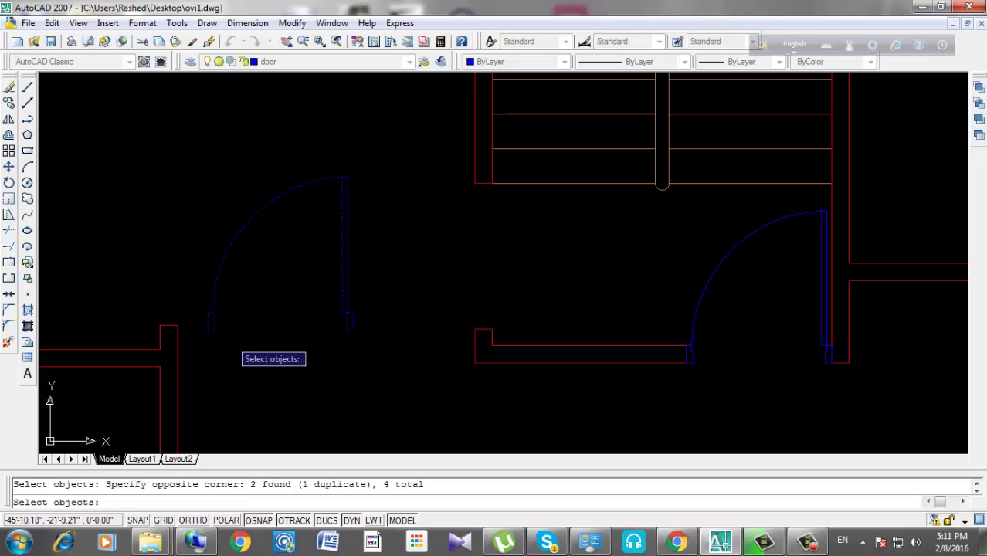
{"action": "key", "text": "Return"}
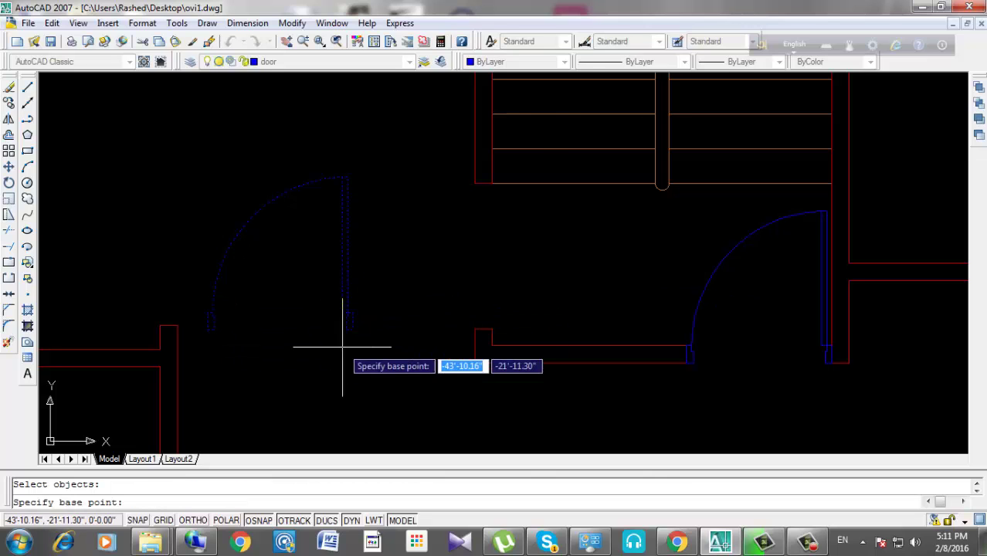
Rotate the door 270° about its lower jamb with Ortho on.
{"action": "scroll", "coordinate": [355, 340], "scroll_direction": "up", "scroll_amount": 3}
{"action": "left_click", "coordinate": [337, 319]}
{"action": "scroll", "coordinate": [338, 319], "scroll_direction": "down", "scroll_amount": 4}
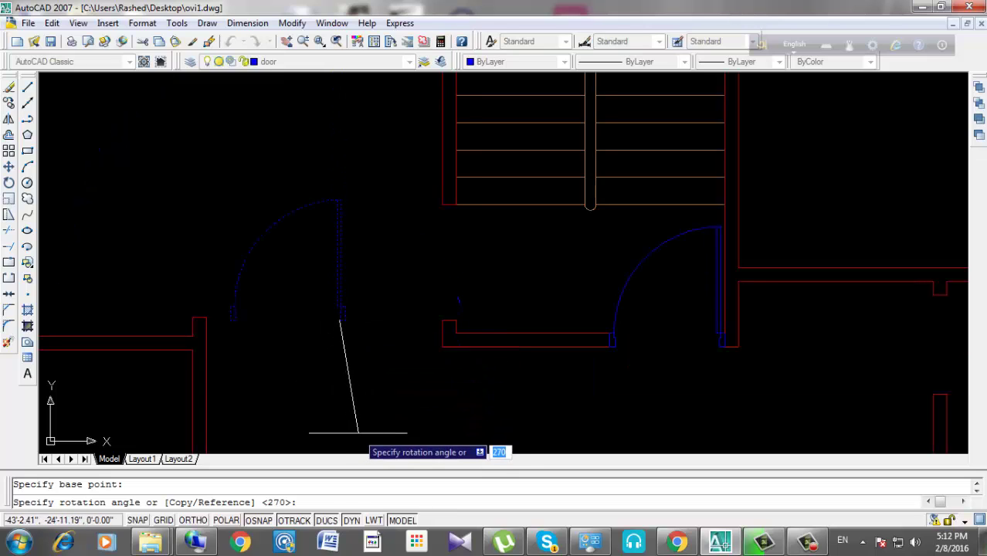
{"action": "key", "text": "F8"}
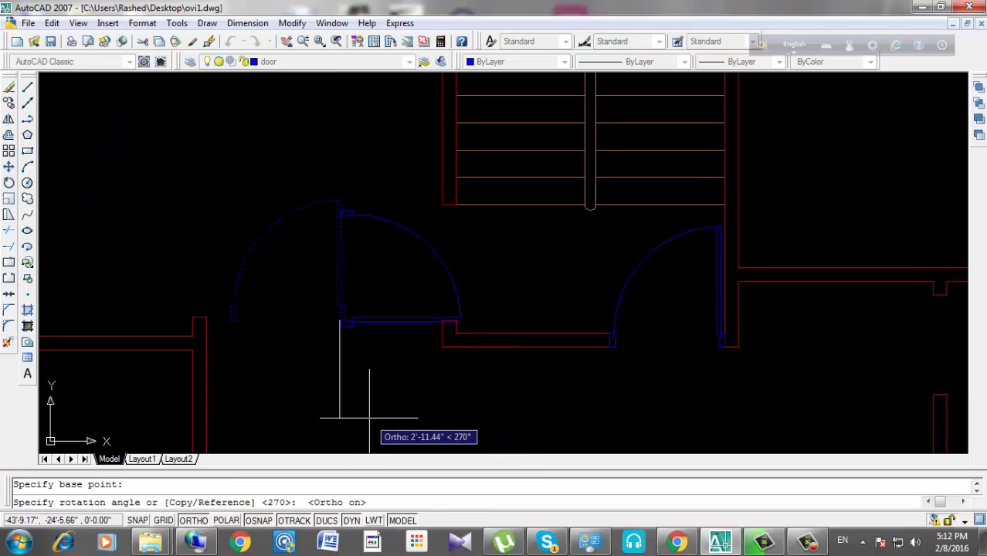
{"action": "left_click", "coordinate": [370, 417]}
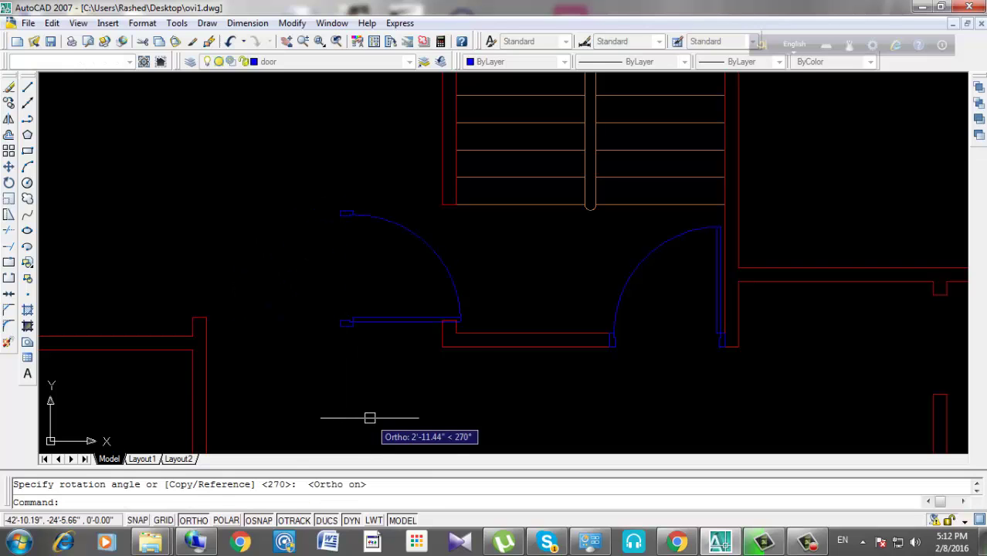
{"action": "left_click", "coordinate": [378, 180]}
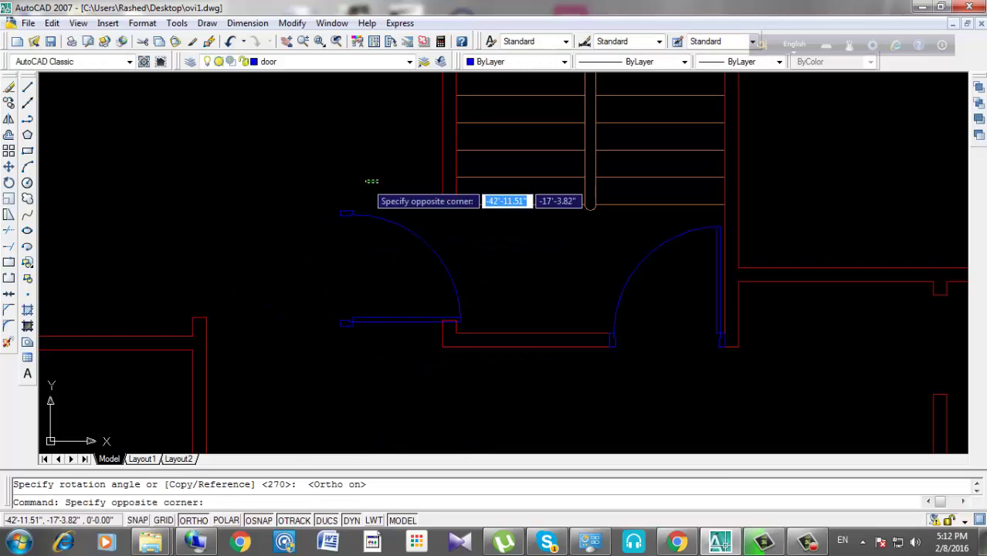
Move the rotated door from its corner into the wall opening below the stairs.
{"action": "left_click", "coordinate": [364, 183]}
{"action": "left_click", "coordinate": [390, 184]}
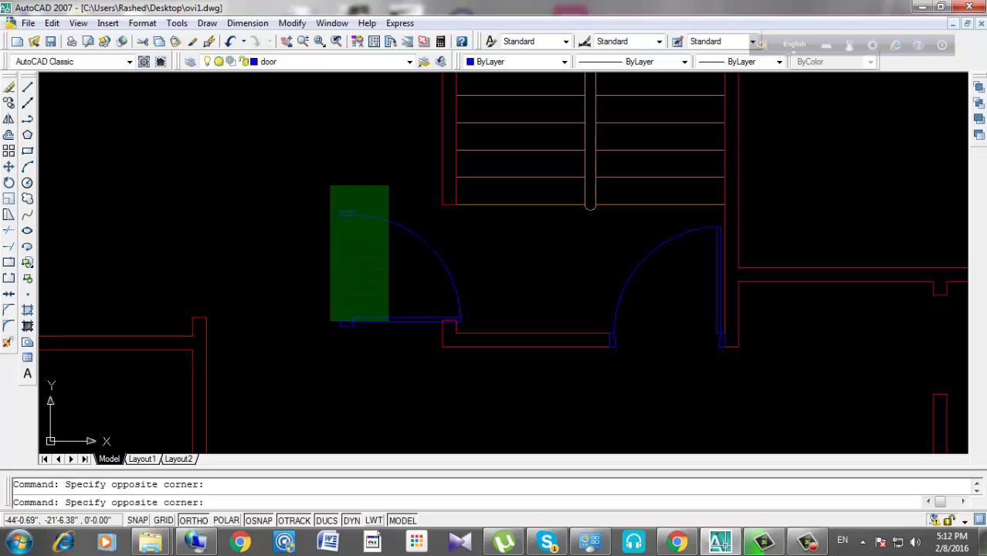
{"action": "left_click", "coordinate": [313, 353]}
{"action": "left_click", "coordinate": [9, 166]}
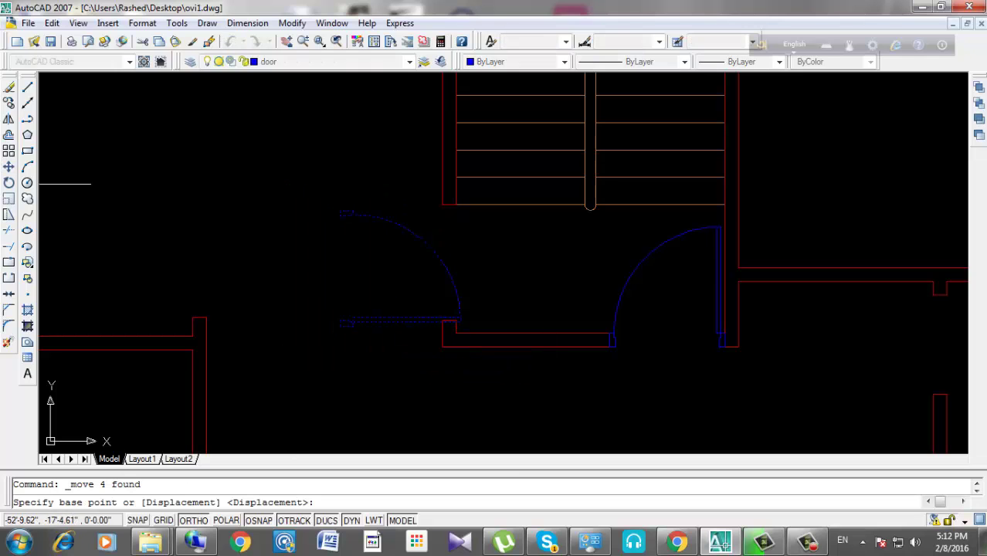
{"action": "scroll", "coordinate": [417, 347], "scroll_direction": "up", "scroll_amount": 6}
{"action": "scroll", "coordinate": [271, 282], "scroll_direction": "up", "scroll_amount": 2}
{"action": "left_click", "coordinate": [262, 277]}
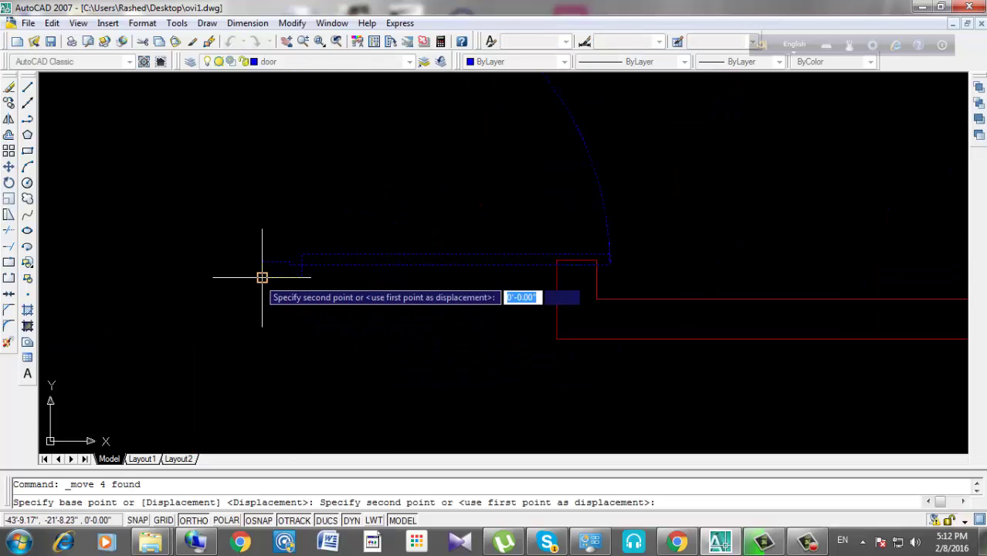
{"action": "left_click", "coordinate": [556, 260]}
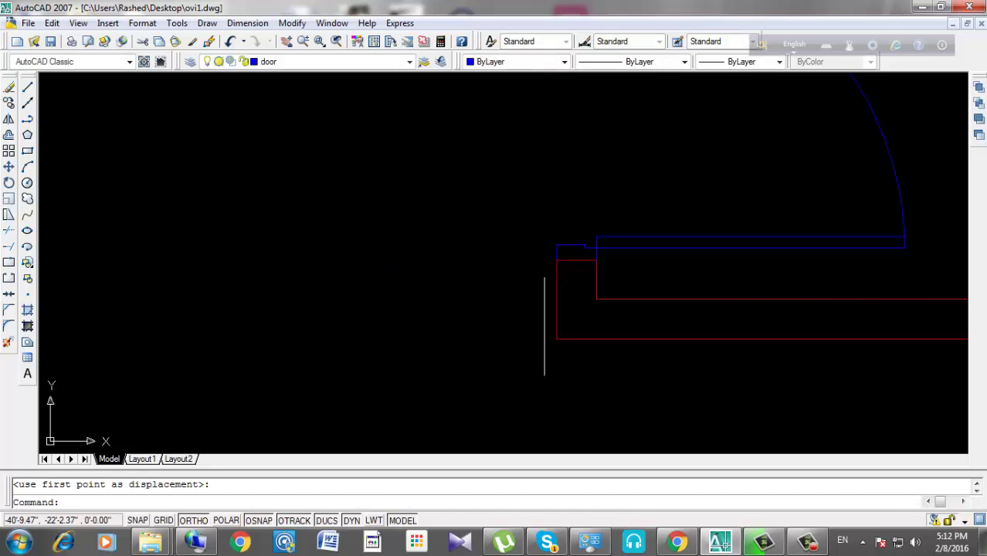
Pan and zoom to centre the stair-side doors and check the placement.
{"action": "scroll", "coordinate": [566, 300], "scroll_direction": "down", "scroll_amount": 3}
{"action": "scroll", "coordinate": [518, 294], "scroll_direction": "up", "scroll_amount": 2}
{"action": "scroll", "coordinate": [539, 316], "scroll_direction": "up", "scroll_amount": 2}
{"action": "scroll", "coordinate": [539, 317], "scroll_direction": "down", "scroll_amount": 3}
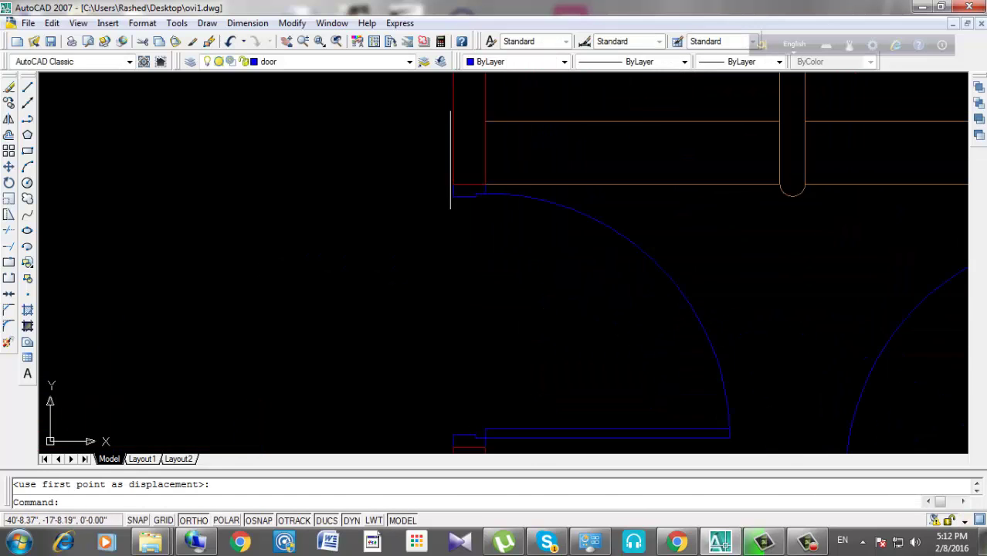
{"action": "scroll", "coordinate": [568, 271], "scroll_direction": "down", "scroll_amount": 3}
{"action": "scroll", "coordinate": [477, 217], "scroll_direction": "up", "scroll_amount": 1}
{"action": "scroll", "coordinate": [695, 255], "scroll_direction": "down", "scroll_amount": 2}
{"action": "scroll", "coordinate": [432, 255], "scroll_direction": "up", "scroll_amount": 3}
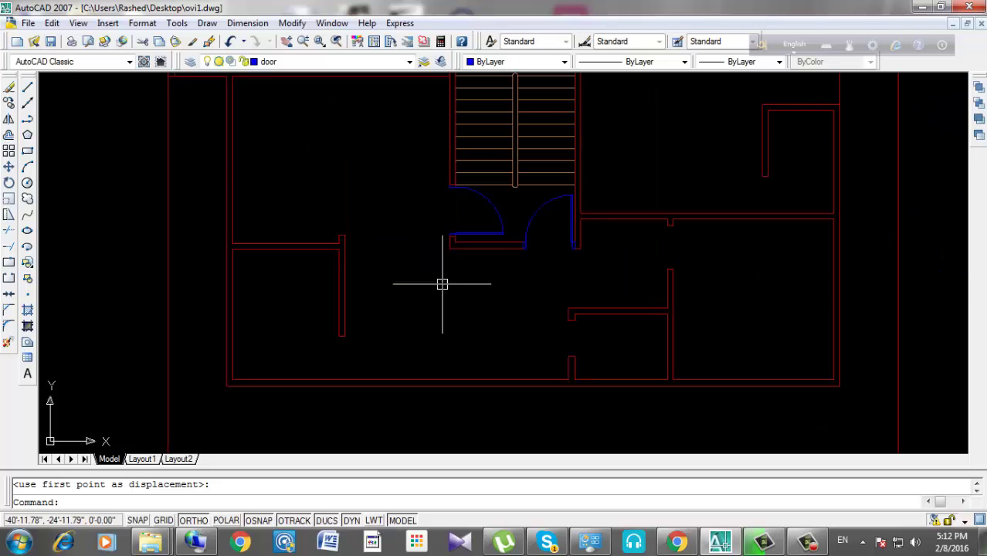
{"action": "middle_click_drag", "start_coordinate": [417, 267], "coordinate": [455, 266]}
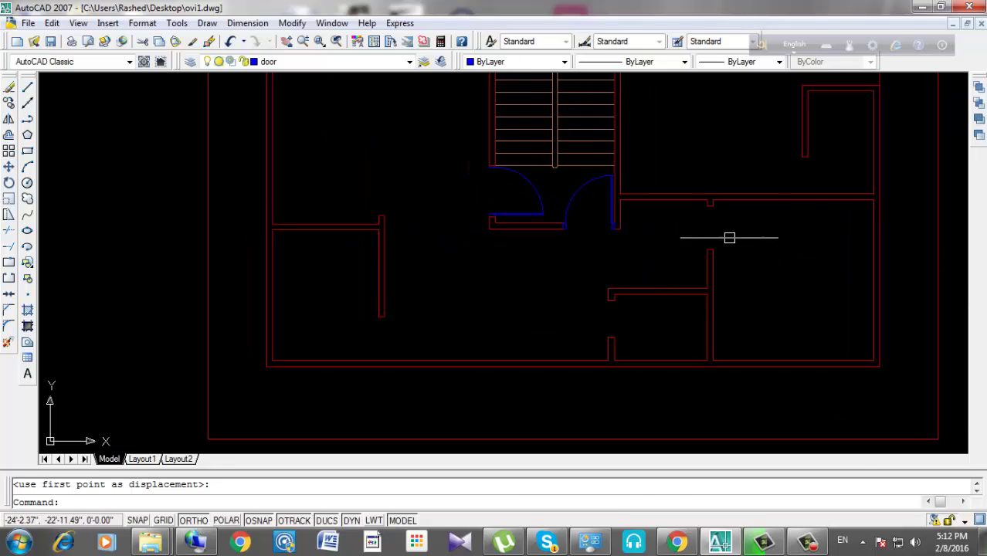
{"action": "middle_click_drag", "start_coordinate": [729, 238], "coordinate": [674, 279]}
{"action": "scroll", "coordinate": [682, 238], "scroll_direction": "up", "scroll_amount": 3}
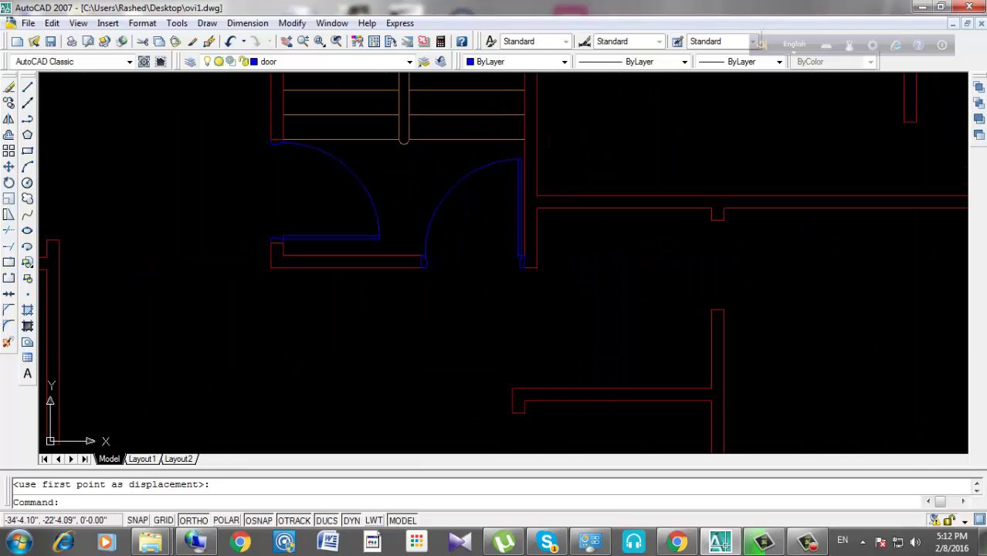
{"action": "scroll", "coordinate": [557, 276], "scroll_direction": "up", "scroll_amount": 3}
Copy both jamb pieces with Ortho off into the next wall opening on the right.
{"action": "left_click", "coordinate": [599, 258]}
{"action": "left_click", "coordinate": [224, 266]}
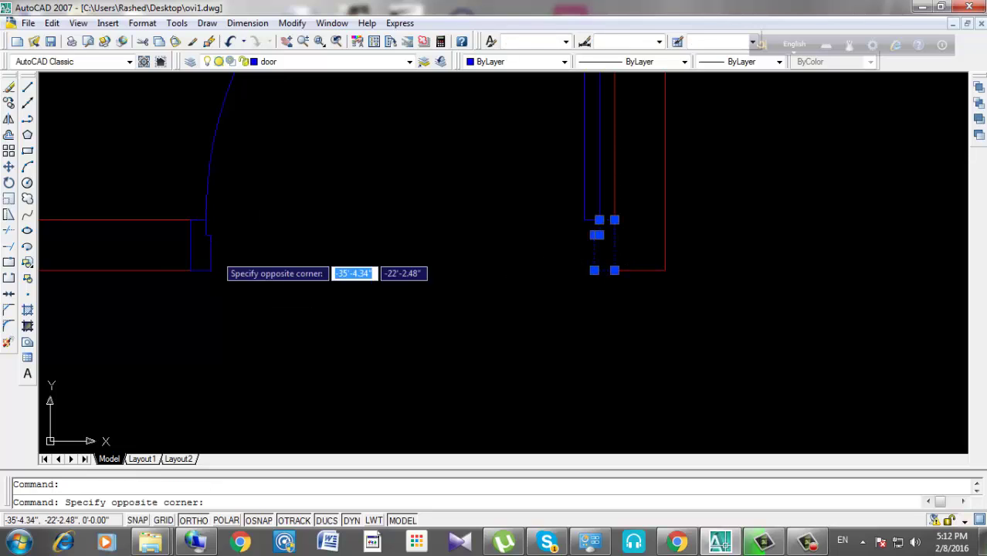
{"action": "left_click", "coordinate": [207, 247]}
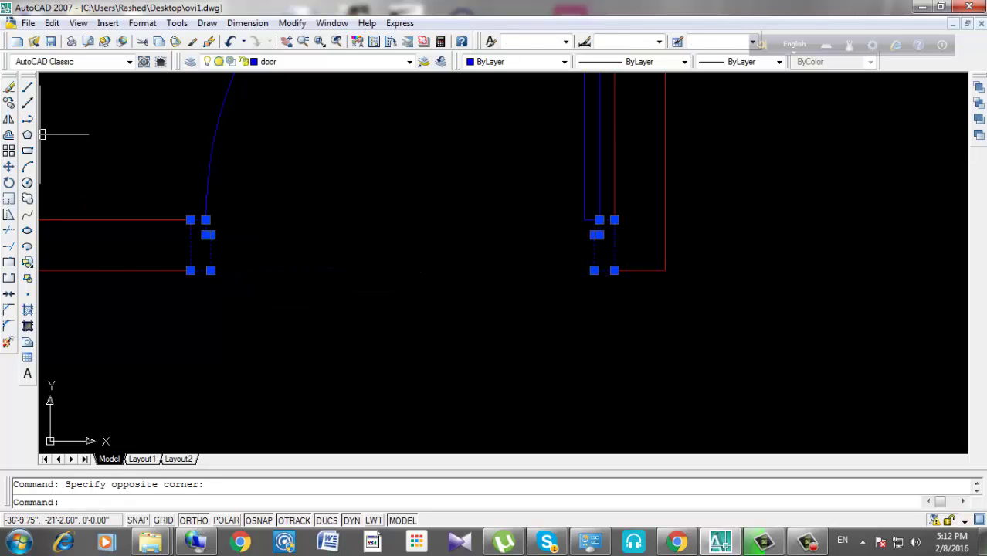
{"action": "left_click", "coordinate": [8, 103]}
{"action": "left_click", "coordinate": [190, 270]}
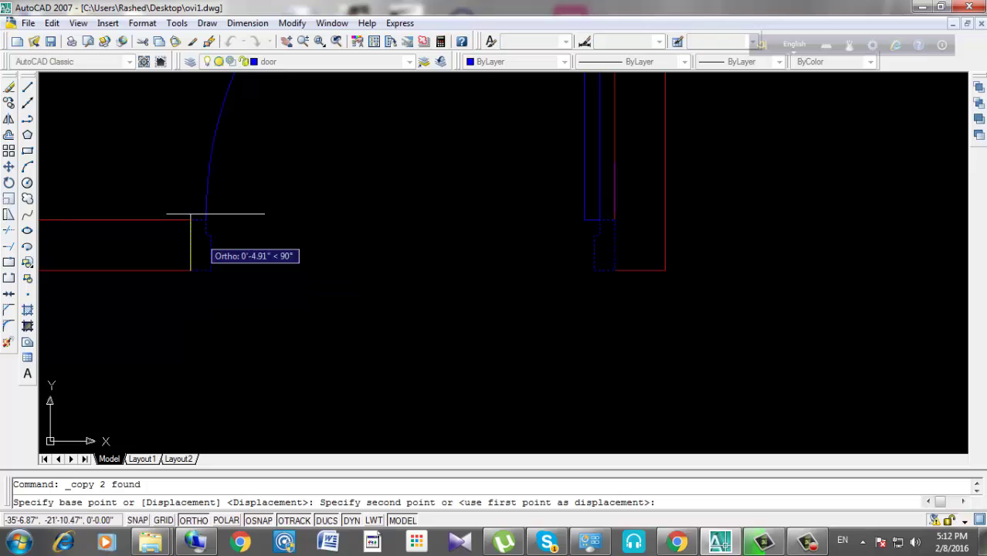
{"action": "scroll", "coordinate": [538, 283], "scroll_direction": "down", "scroll_amount": 3}
{"action": "key", "text": "F8"}
{"action": "scroll", "coordinate": [533, 235], "scroll_direction": "up", "scroll_amount": 3}
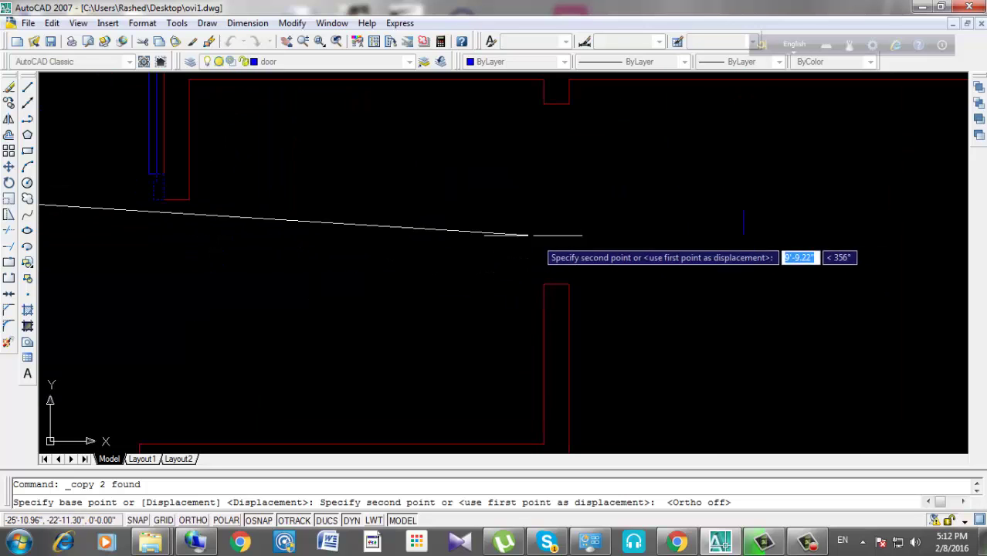
{"action": "left_click", "coordinate": [501, 212]}
{"action": "key", "text": "Return"}
Begin rotating the copied jambs about the first jamb with Ortho on.
{"action": "left_click", "coordinate": [732, 184]}
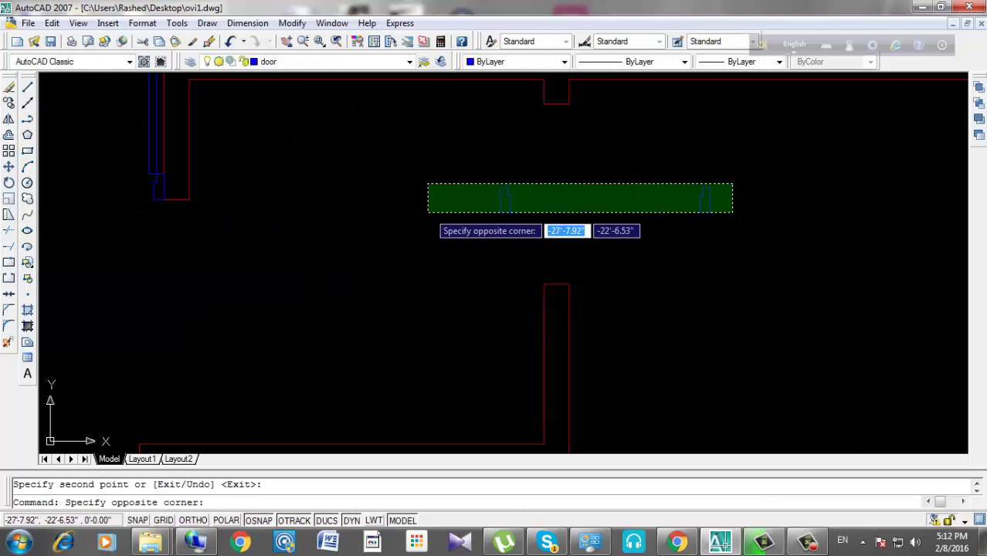
{"action": "left_click", "coordinate": [428, 212]}
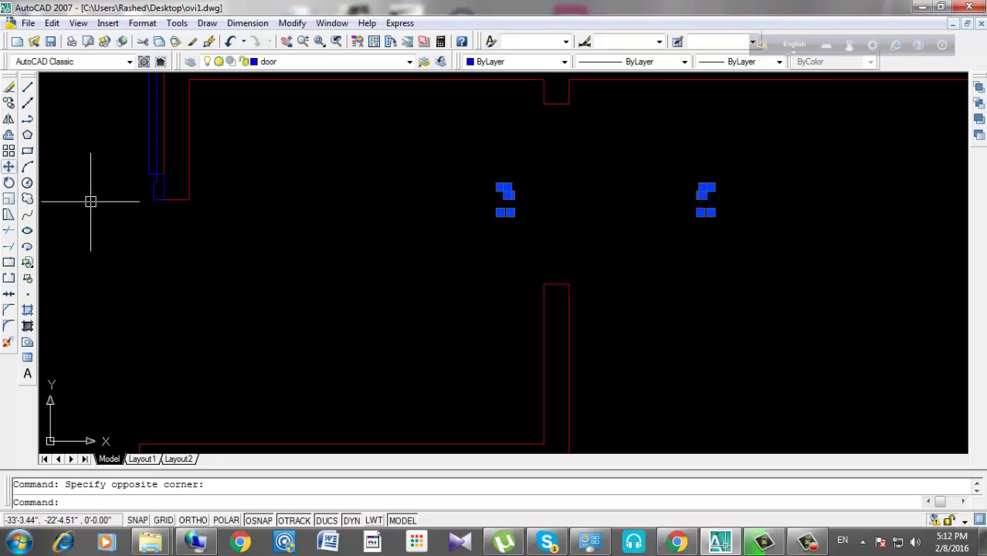
{"action": "key", "text": "Return"}
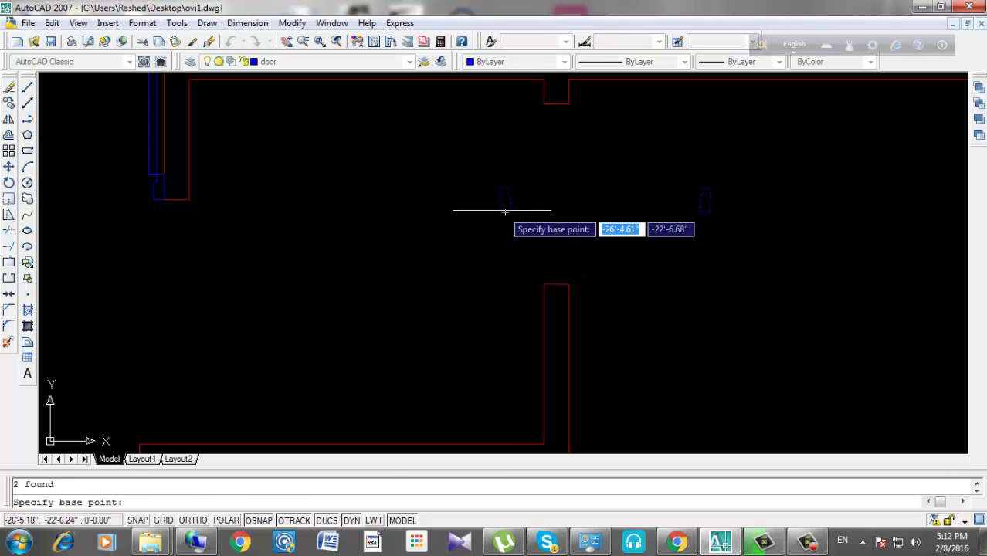
{"action": "left_click", "coordinate": [503, 211]}
{"action": "key", "text": "F8"}
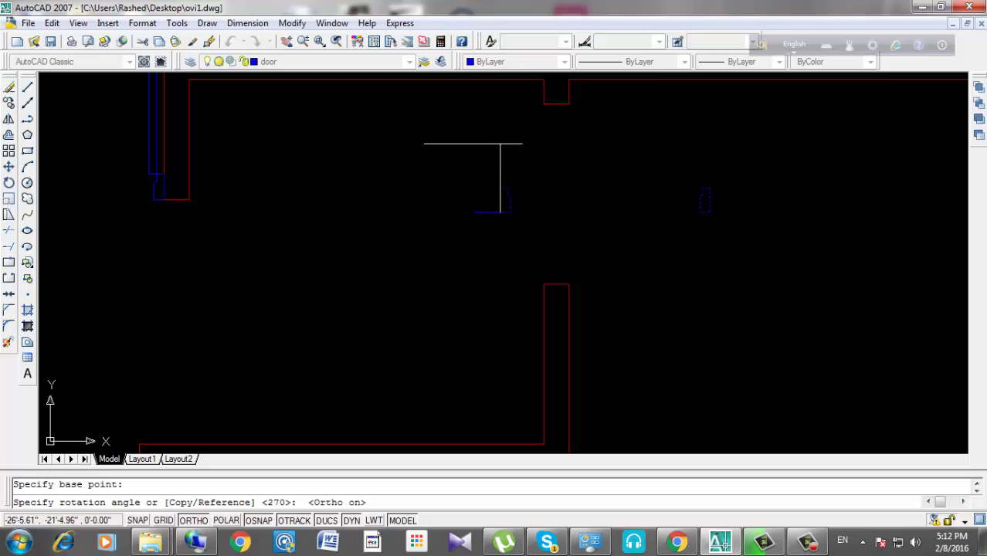
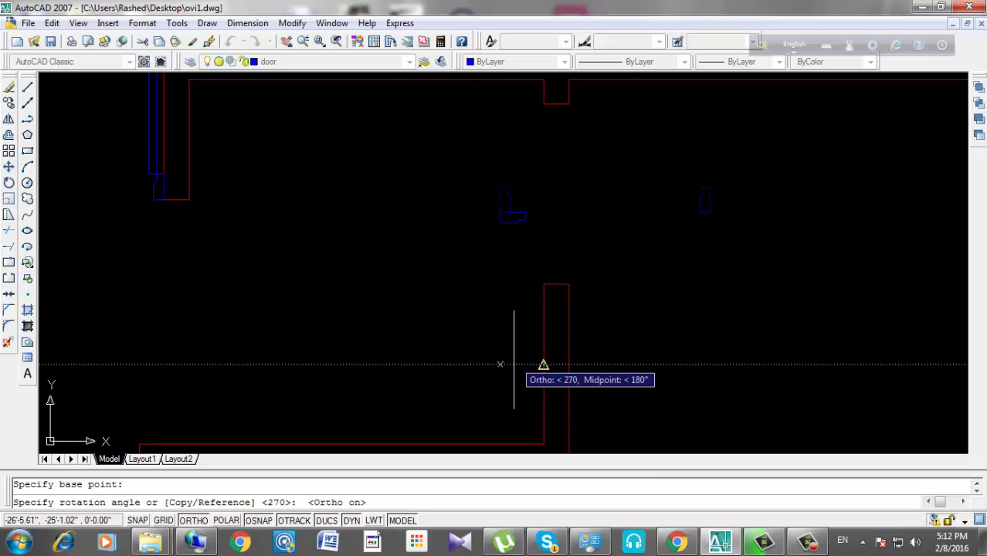
Finish rotating the first door piece and move it into the upper wall opening with Ortho off.
{"action": "scroll", "coordinate": [501, 229], "scroll_direction": "down", "scroll_amount": 2}
{"action": "scroll", "coordinate": [502, 232], "scroll_direction": "down", "scroll_amount": 2}
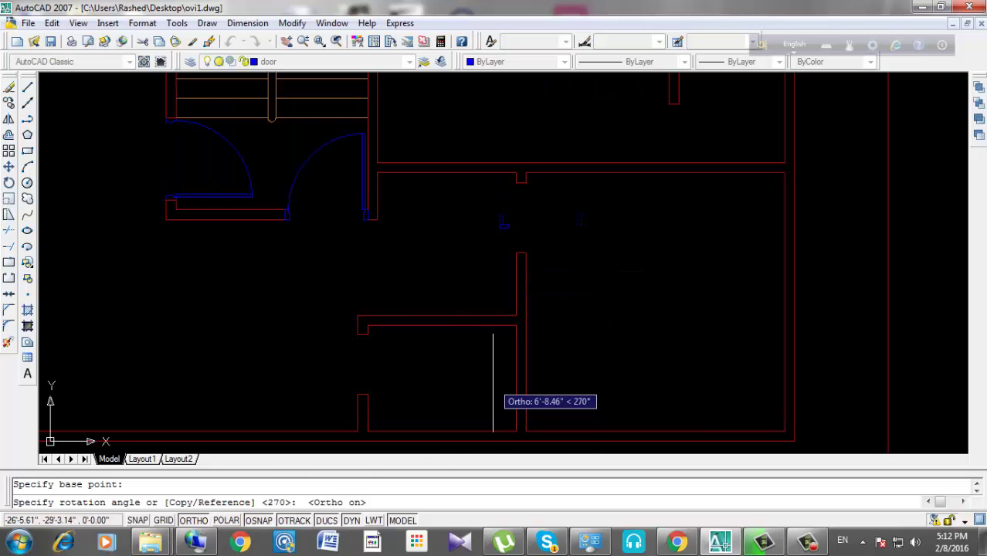
{"action": "left_click", "coordinate": [499, 382]}
{"action": "scroll", "coordinate": [506, 224], "scroll_direction": "up", "scroll_amount": 2}
{"action": "left_click_drag", "start_coordinate": [507, 213], "coordinate": [455, 231]}
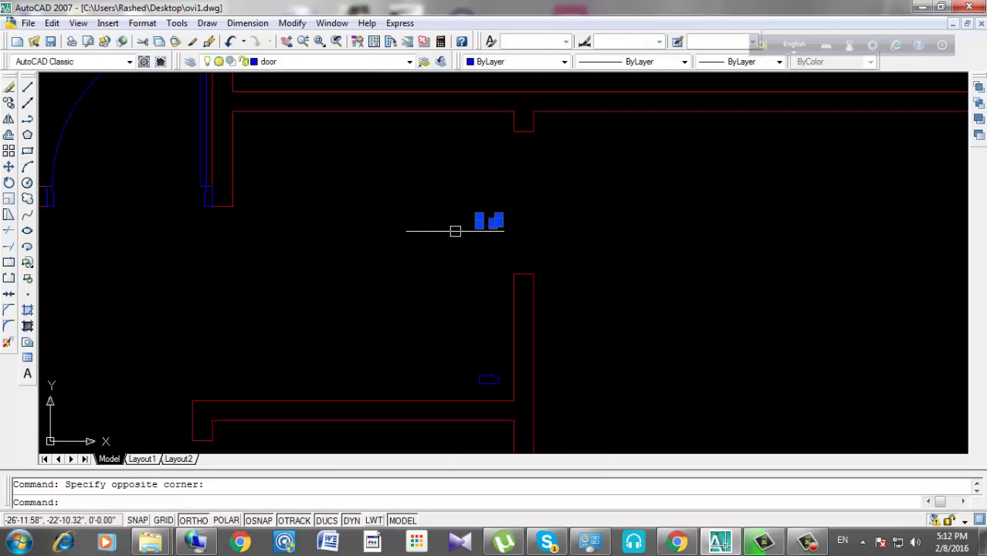
{"action": "left_click", "coordinate": [9, 166]}
{"action": "scroll", "coordinate": [494, 220], "scroll_direction": "up", "scroll_amount": 3}
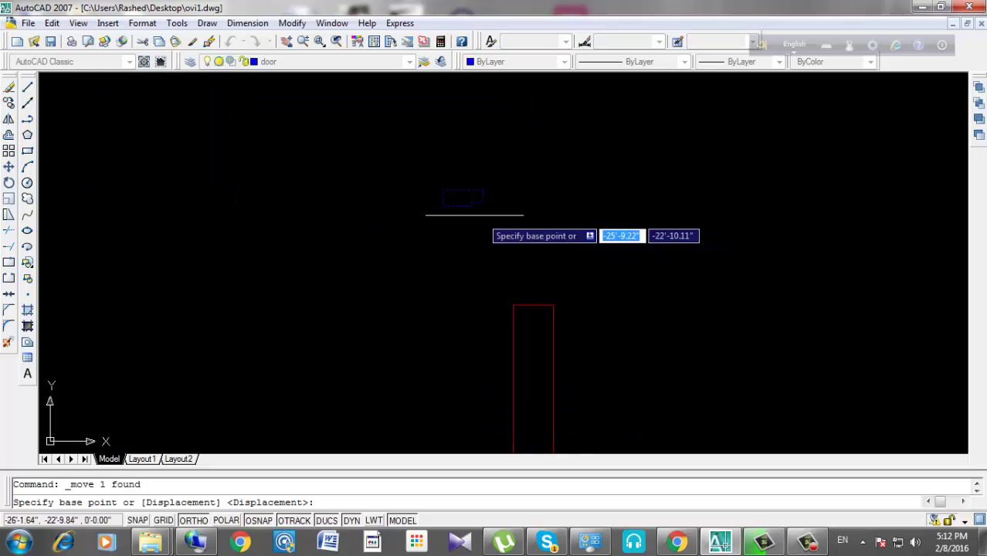
{"action": "scroll", "coordinate": [446, 189], "scroll_direction": "up", "scroll_amount": 2}
{"action": "left_click", "coordinate": [430, 183]}
{"action": "scroll", "coordinate": [532, 228], "scroll_direction": "down", "scroll_amount": 2}
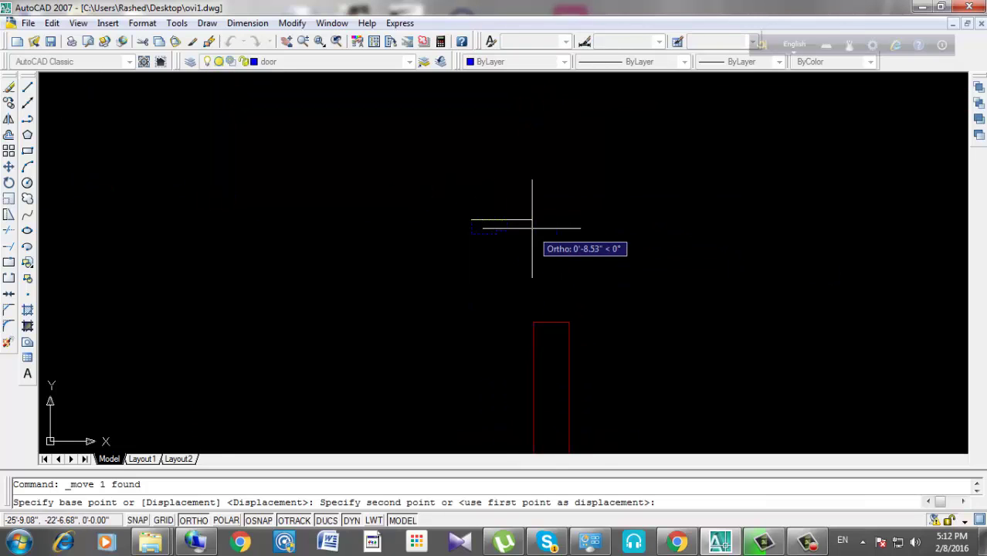
{"action": "key", "text": "F8"}
{"action": "scroll", "coordinate": [525, 223], "scroll_direction": "down", "scroll_amount": 2}
{"action": "scroll", "coordinate": [531, 221], "scroll_direction": "up", "scroll_amount": 1}
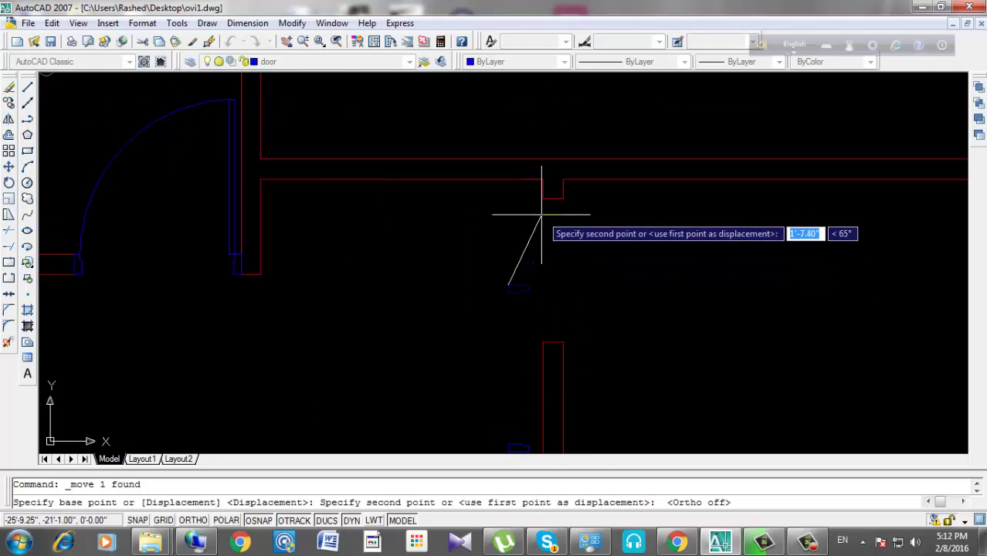
{"action": "left_click", "coordinate": [542, 191]}
Move the second small door piece to the opening's opposite wall corner.
{"action": "scroll", "coordinate": [553, 135], "scroll_direction": "down", "scroll_amount": 2}
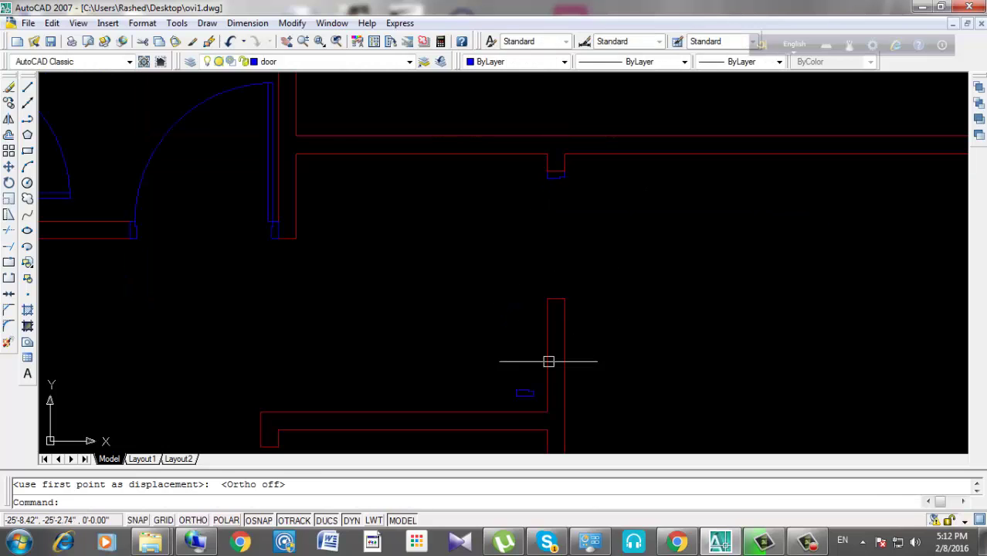
{"action": "left_click", "coordinate": [515, 389]}
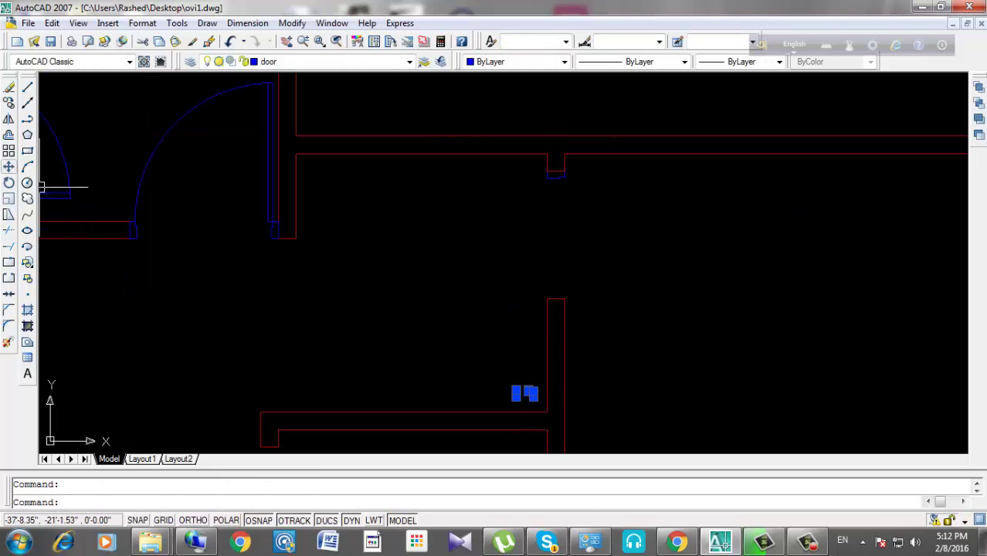
{"action": "left_click", "coordinate": [8, 166]}
{"action": "scroll", "coordinate": [463, 386], "scroll_direction": "up", "scroll_amount": 2}
{"action": "left_click", "coordinate": [531, 398]}
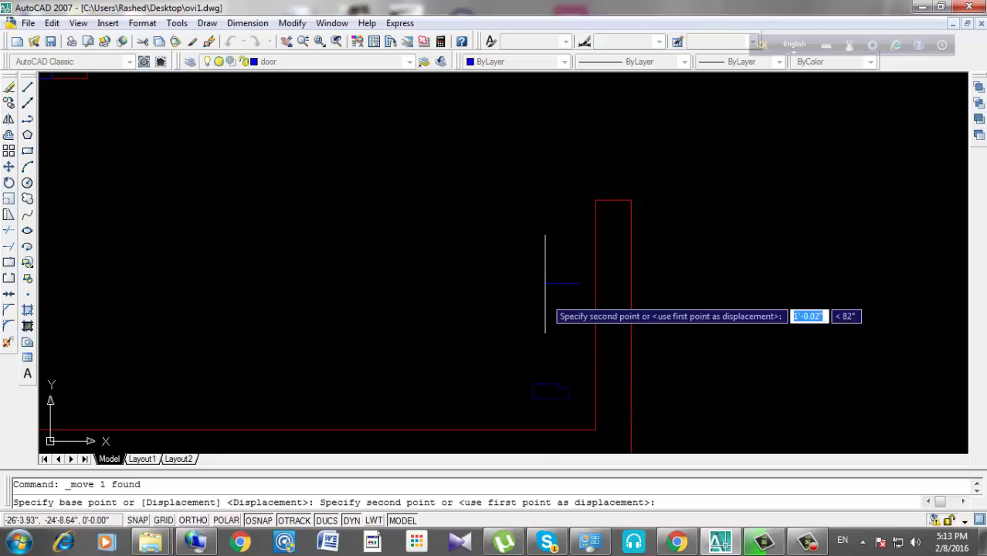
{"action": "left_click", "coordinate": [595, 200]}
{"action": "mouse_move", "coordinate": [628, 243]}
{"action": "middle_mouse_down"}
{"action": "mouse_move", "coordinate": [595, 326]}
{"action": "mouse_move", "coordinate": [523, 231]}
{"action": "middle_mouse_up"}
{"action": "scroll", "coordinate": [576, 371], "scroll_direction": "down", "scroll_amount": 2}
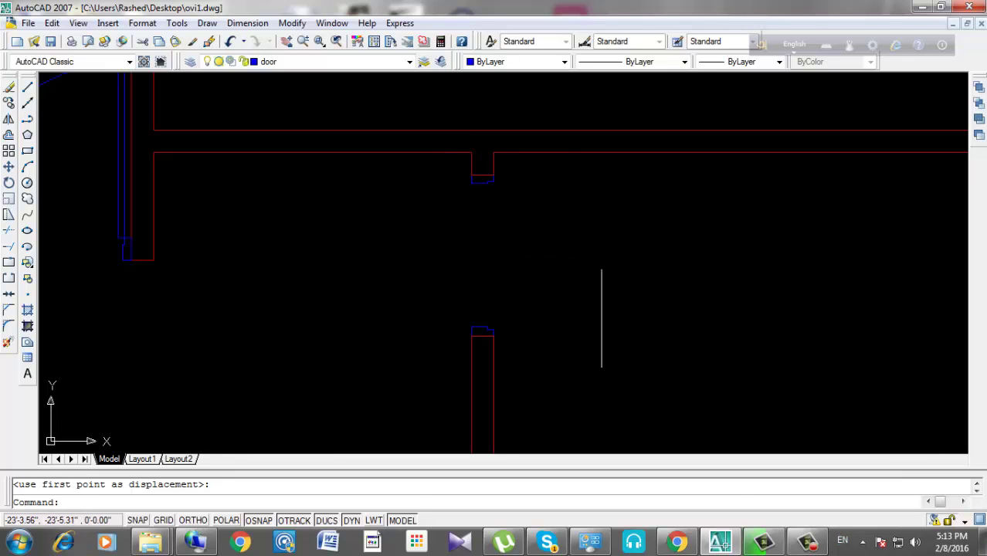
{"action": "scroll", "coordinate": [505, 166], "scroll_direction": "up", "scroll_amount": 2}
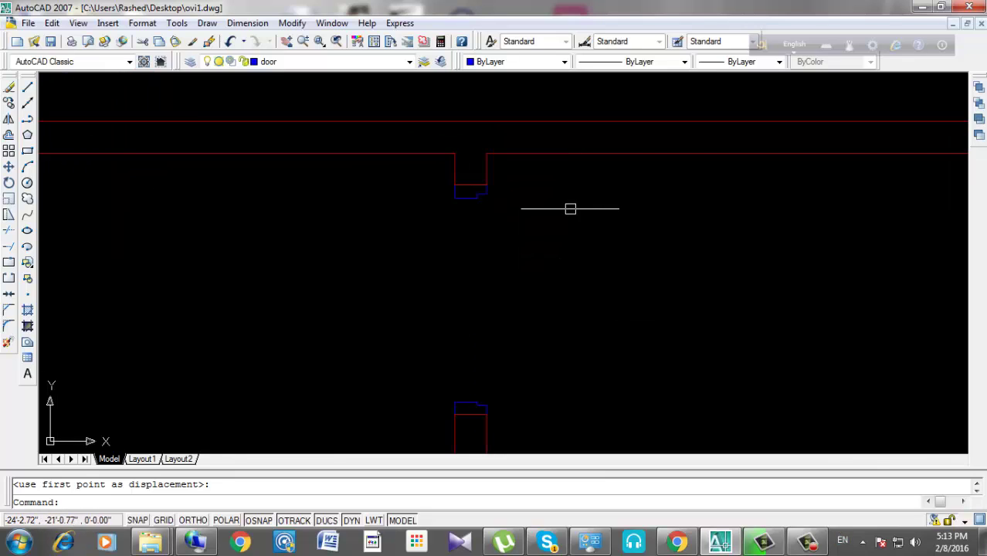
Draw a 3'-3" by 1.5" door-leaf rectangle from the opening corner, extending to the right.
{"action": "left_click", "coordinate": [27, 150]}
{"action": "scroll", "coordinate": [417, 214], "scroll_direction": "up", "scroll_amount": 2}
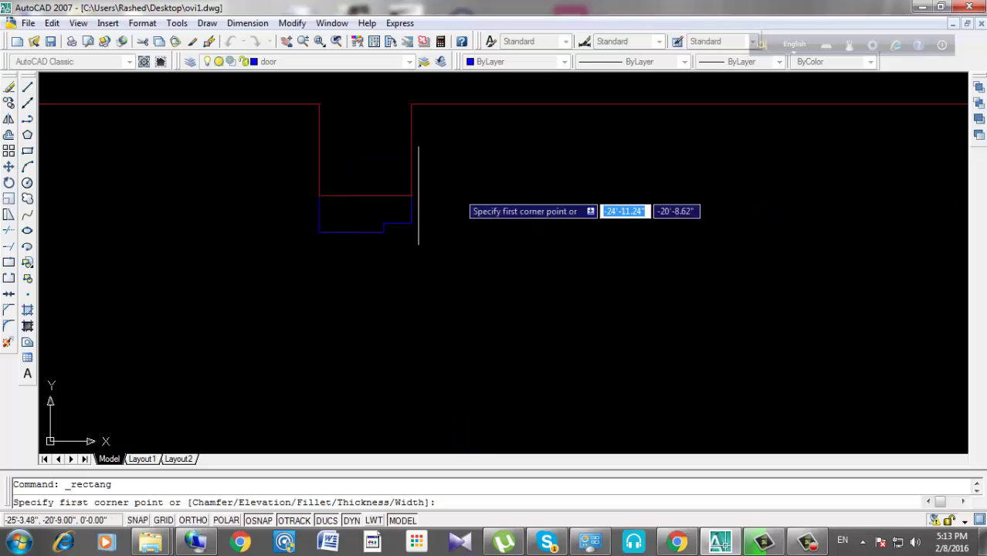
{"action": "scroll", "coordinate": [409, 232], "scroll_direction": "up", "scroll_amount": 2}
{"action": "left_click", "coordinate": [417, 233]}
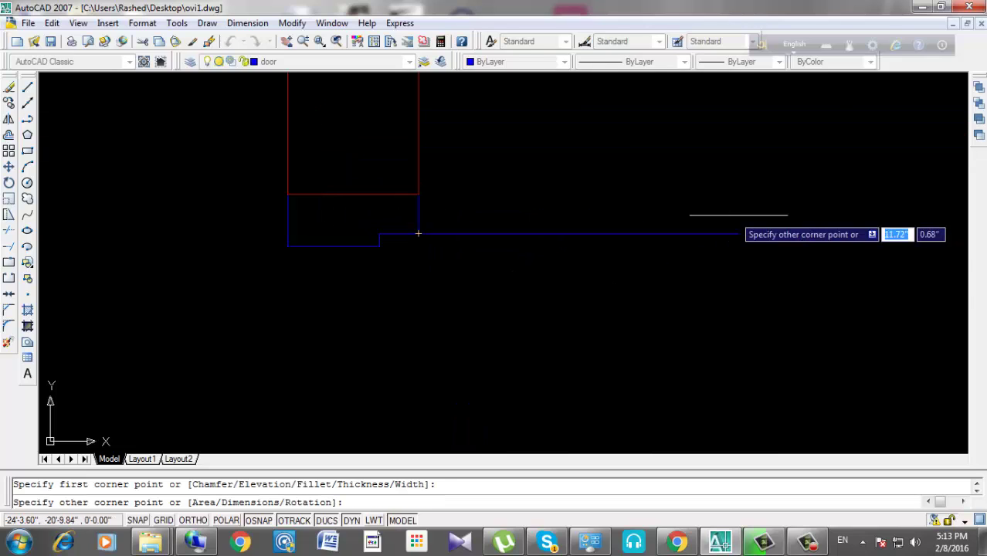
{"action": "right_click", "coordinate": [877, 294]}
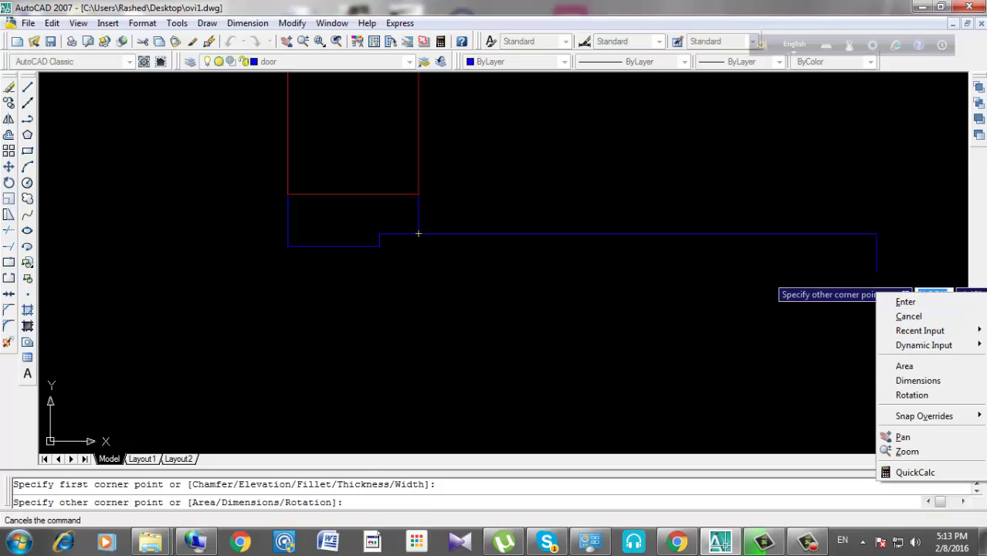
{"action": "left_click", "coordinate": [917, 380]}
{"action": "type", "text": "3'-3"}
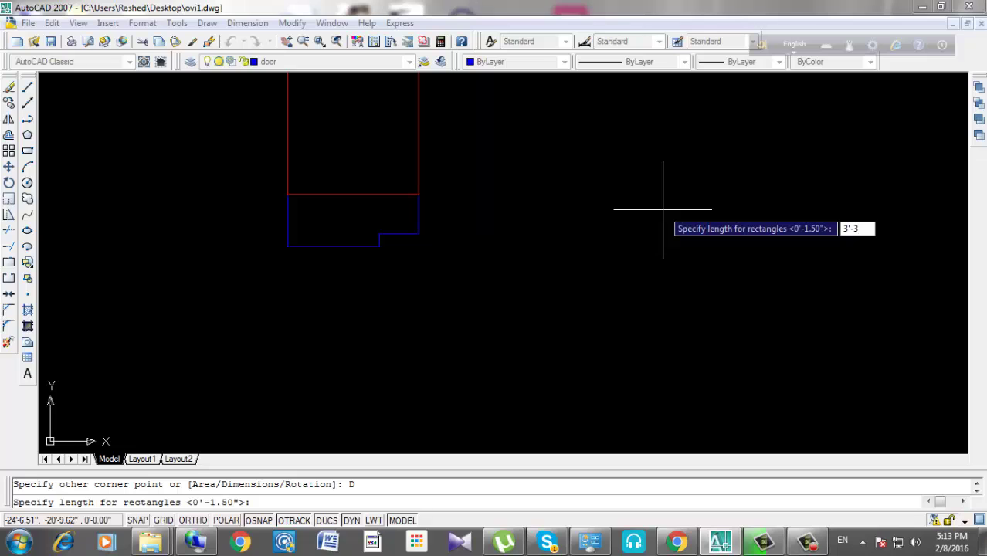
{"action": "key", "text": "Return"}
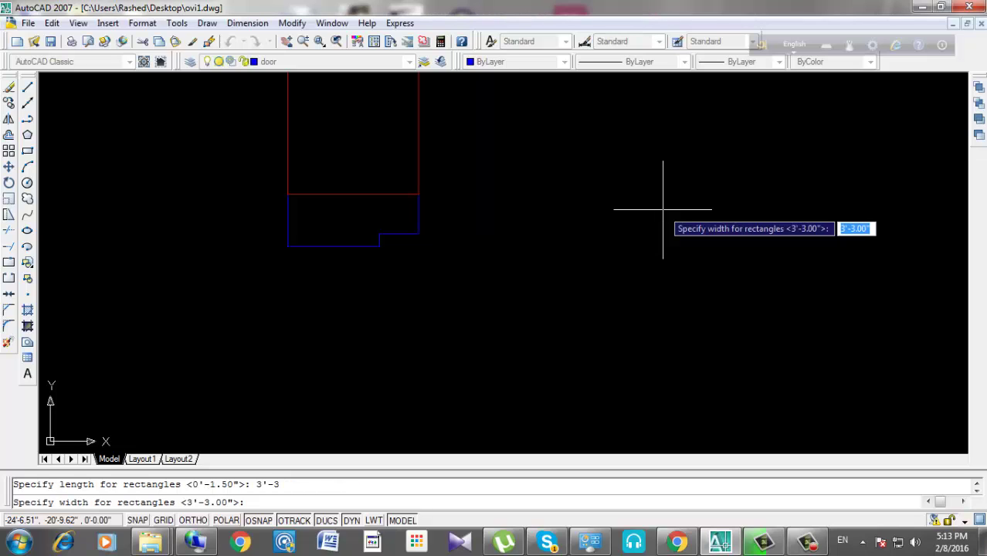
{"action": "type", "text": "1"}
{"action": "key", "text": "Return"}
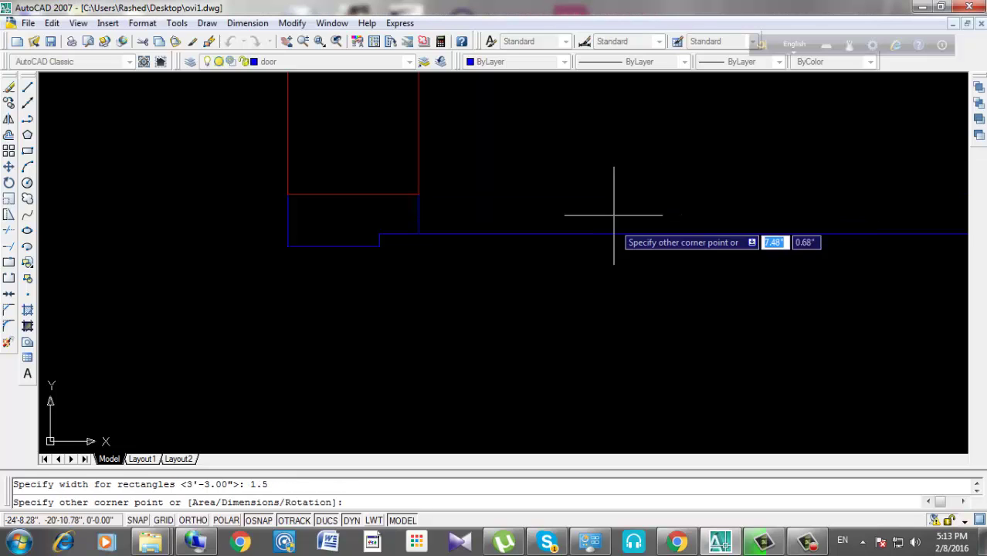
{"action": "left_click", "coordinate": [643, 378]}
{"action": "scroll", "coordinate": [513, 186], "scroll_direction": "down", "scroll_amount": 3}
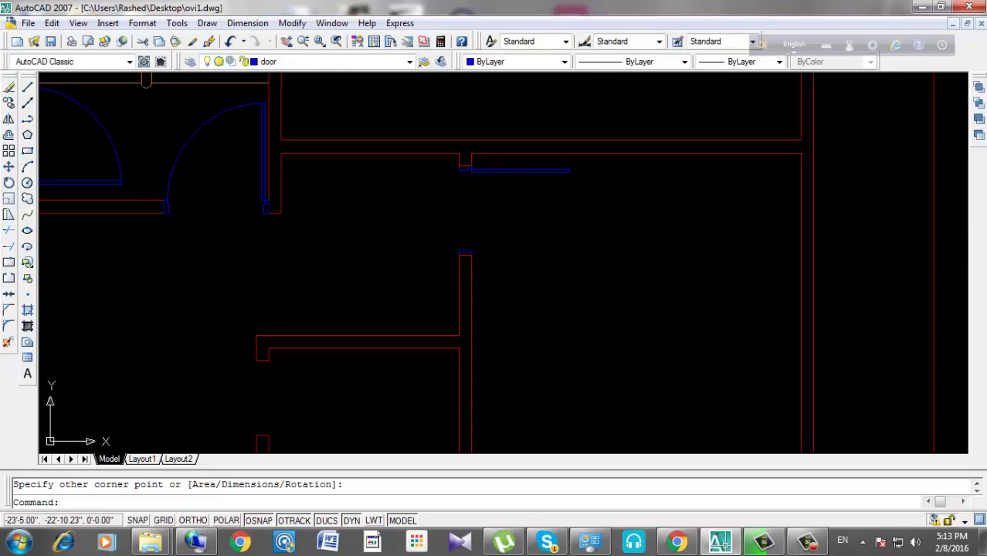
{"action": "middle_click_drag", "start_coordinate": [85, 181], "coordinate": [106, 243]}
Draw the swing arc centered on the hinge, starting at the leaf's far end, with a -90° angle.
{"action": "left_click", "coordinate": [27, 165]}
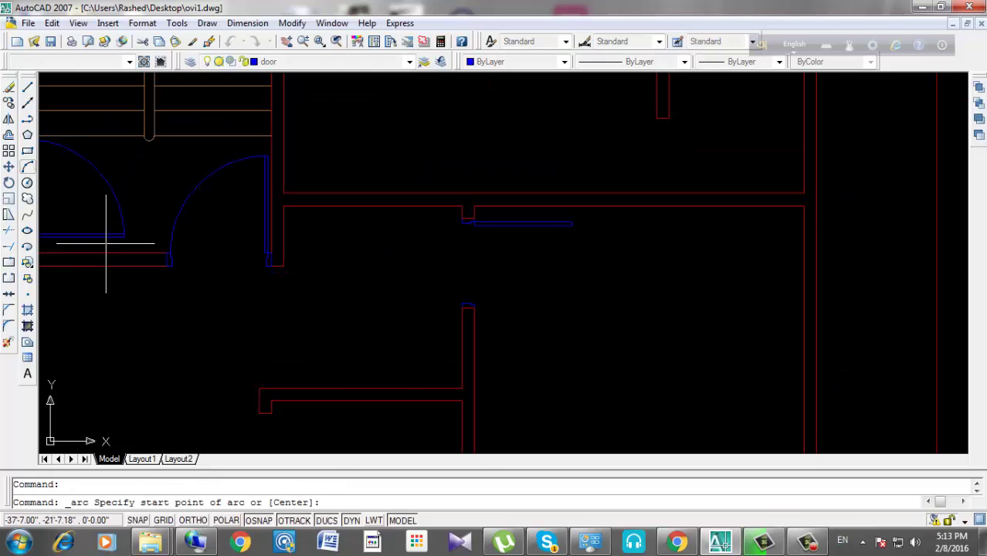
{"action": "type", "text": "c"}
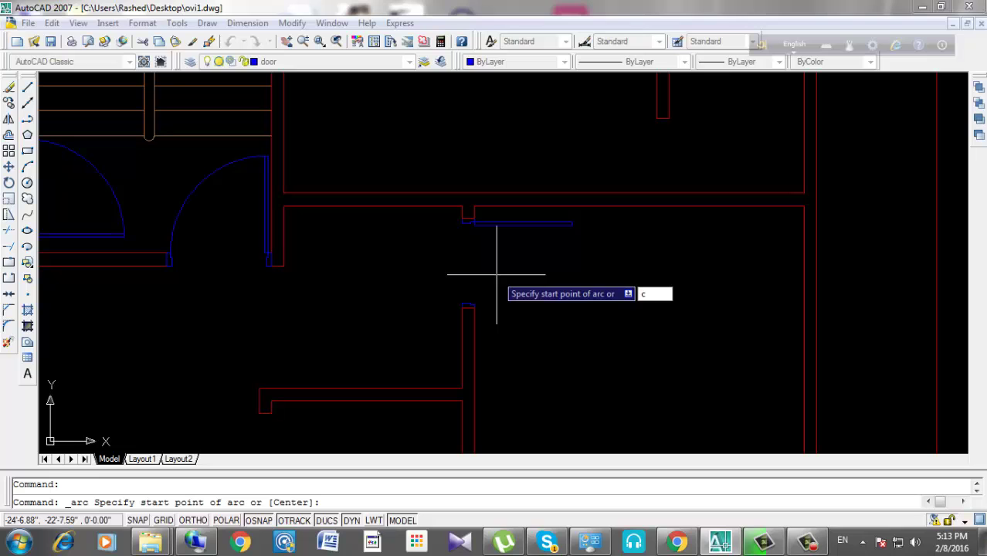
{"action": "key", "text": "Return"}
{"action": "scroll", "coordinate": [470, 261], "scroll_direction": "up", "scroll_amount": 3}
{"action": "scroll", "coordinate": [433, 159], "scroll_direction": "up", "scroll_amount": 1}
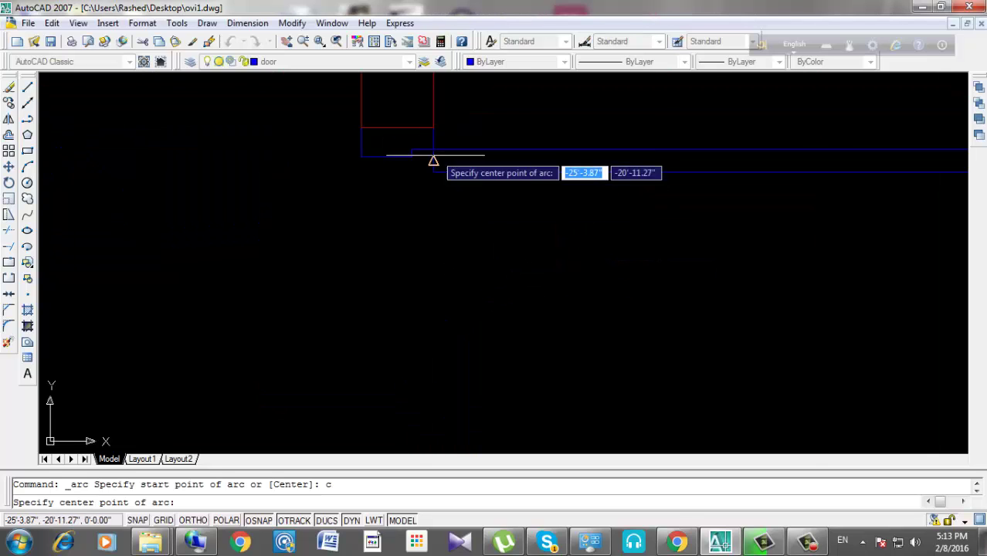
{"action": "left_click", "coordinate": [434, 152]}
{"action": "scroll", "coordinate": [434, 165], "scroll_direction": "down", "scroll_amount": 5}
{"action": "scroll", "coordinate": [386, 227], "scroll_direction": "up", "scroll_amount": 3}
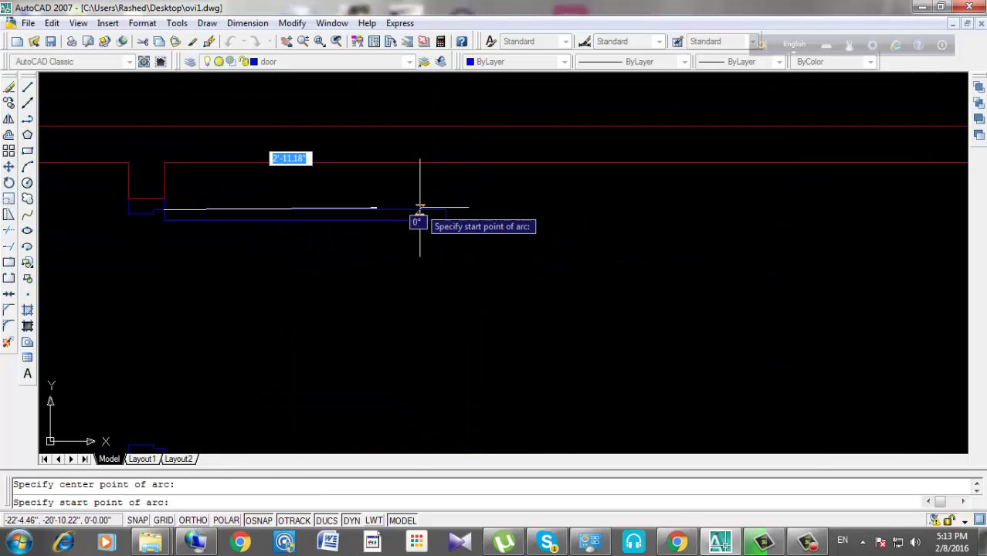
{"action": "left_click", "coordinate": [445, 209]}
{"action": "scroll", "coordinate": [494, 224], "scroll_direction": "down", "scroll_amount": 4}
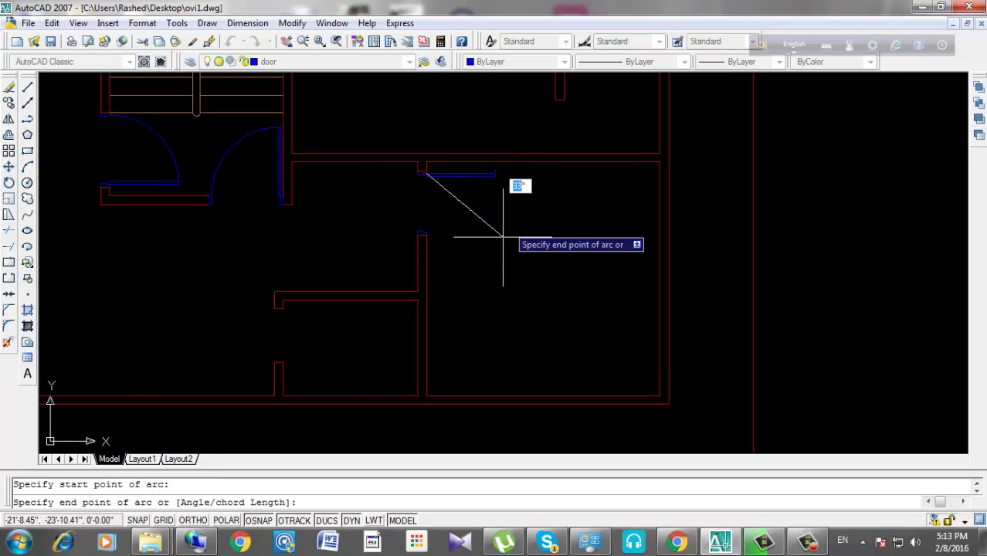
{"action": "scroll", "coordinate": [510, 178], "scroll_direction": "up", "scroll_amount": 3}
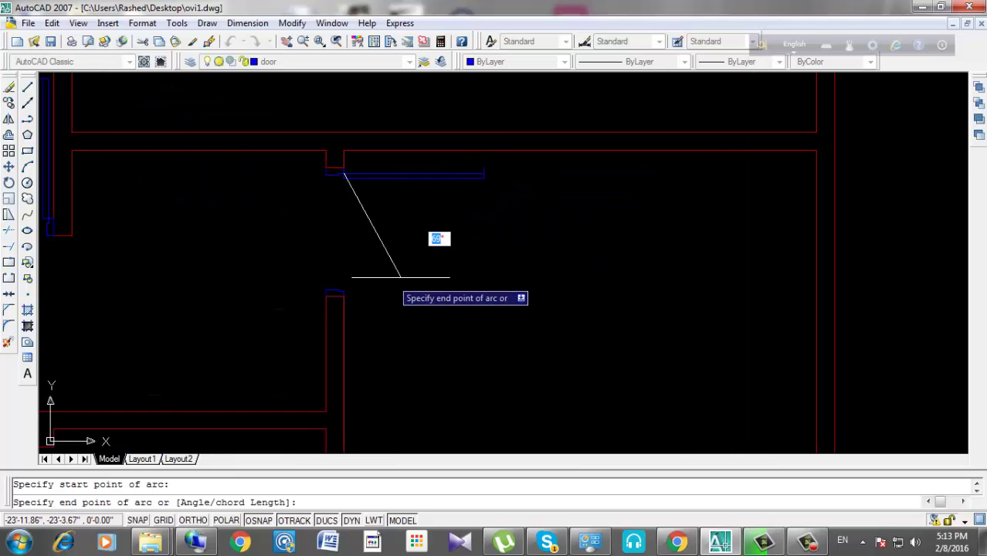
{"action": "scroll", "coordinate": [400, 277], "scroll_direction": "down", "scroll_amount": 2}
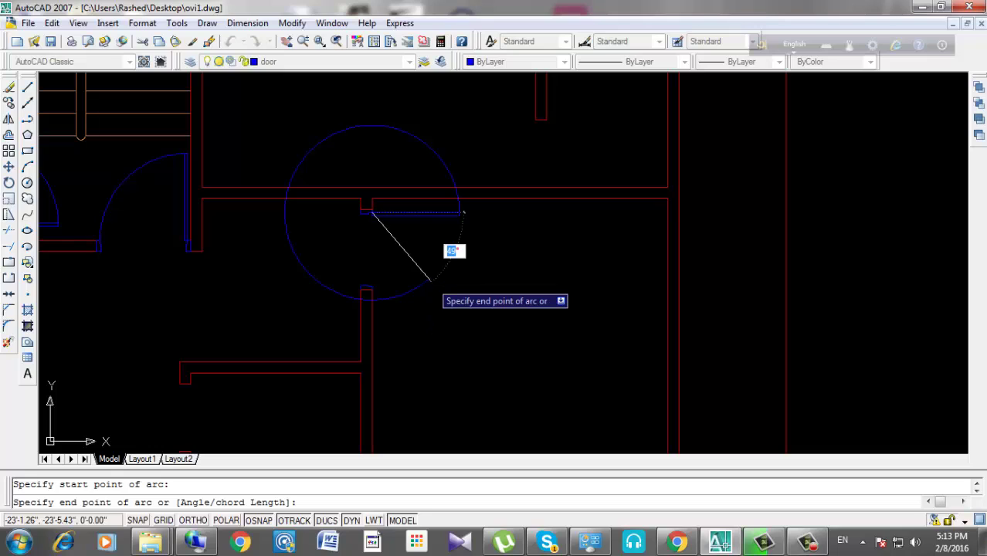
{"action": "type", "text": "a"}
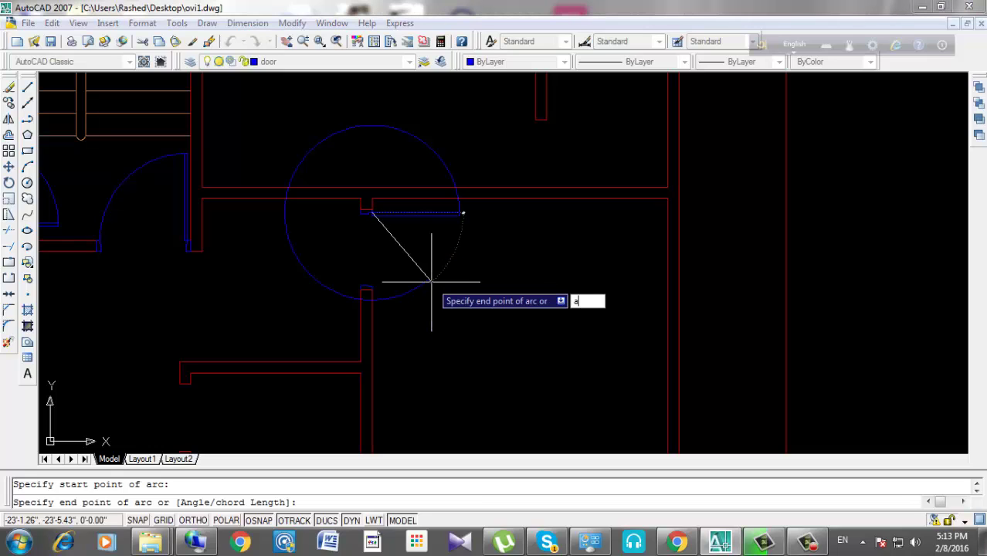
{"action": "key", "text": "Return"}
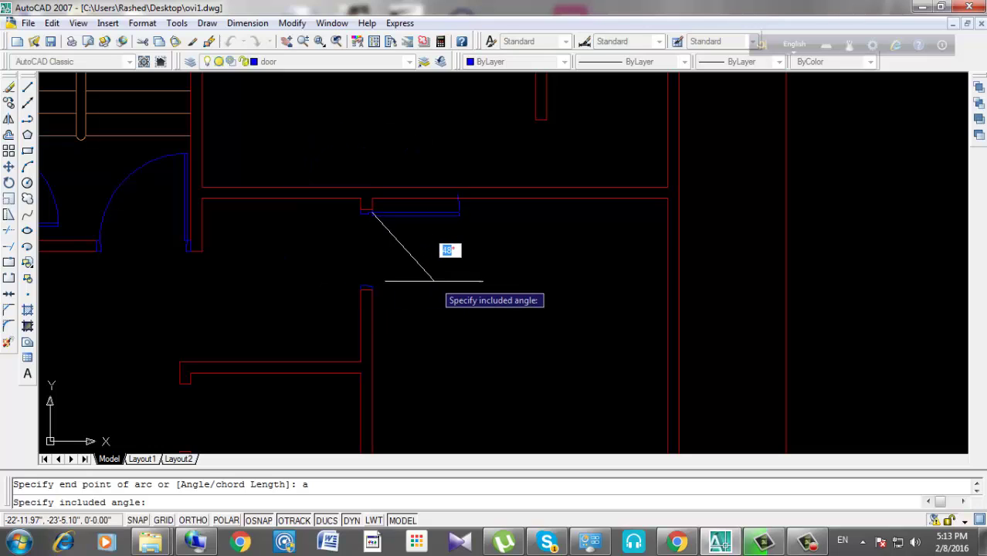
{"action": "type", "text": "-90"}
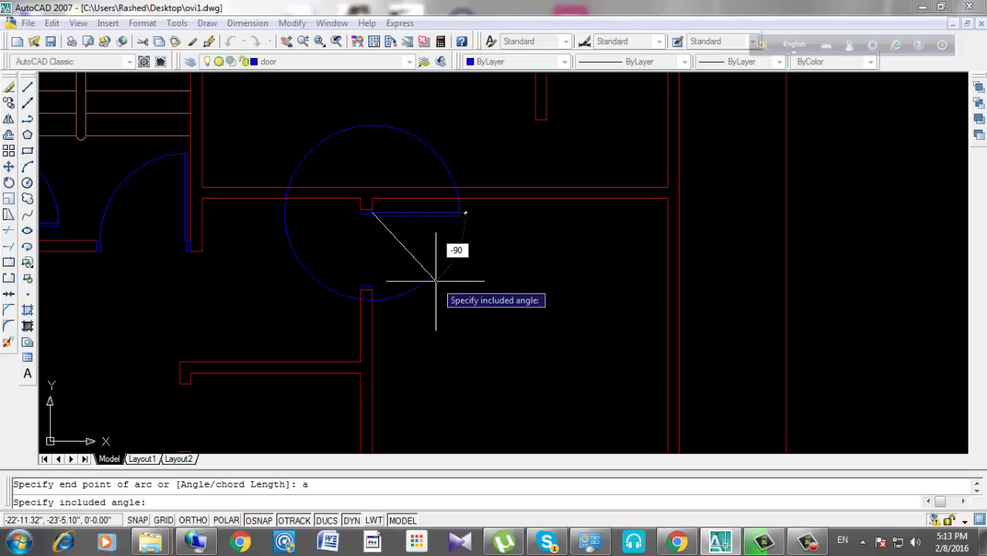
{"action": "key", "text": "Return"}
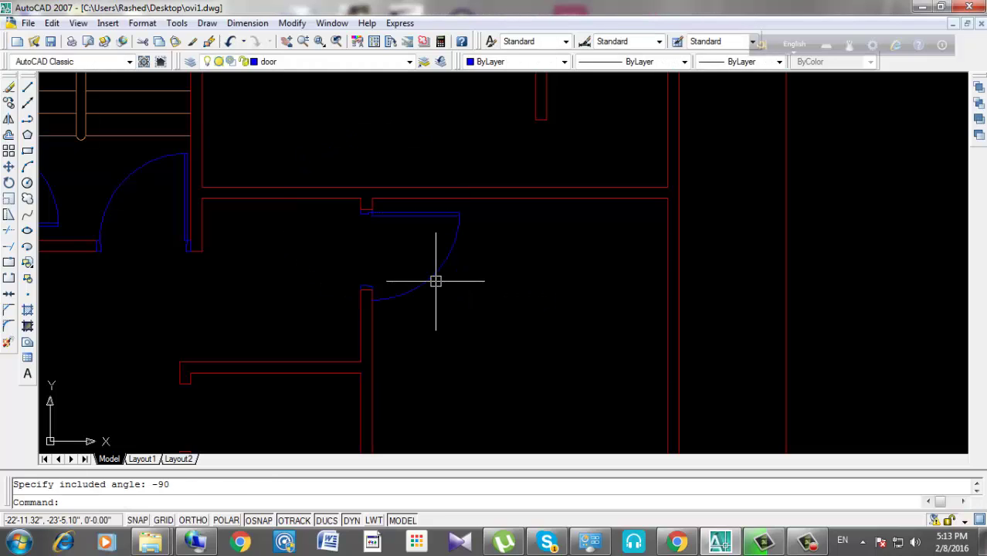
{"action": "scroll", "coordinate": [485, 202], "scroll_direction": "up", "scroll_amount": 1}
{"action": "scroll", "coordinate": [599, 263], "scroll_direction": "down", "scroll_amount": 5}
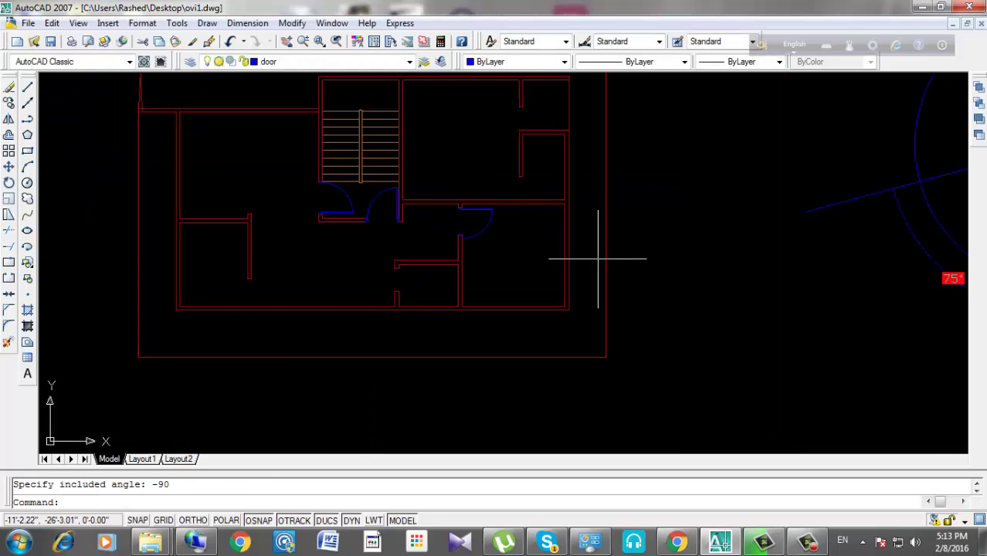
{"action": "scroll", "coordinate": [469, 213], "scroll_direction": "up", "scroll_amount": 5}
{"action": "scroll", "coordinate": [469, 214], "scroll_direction": "up", "scroll_amount": 1}
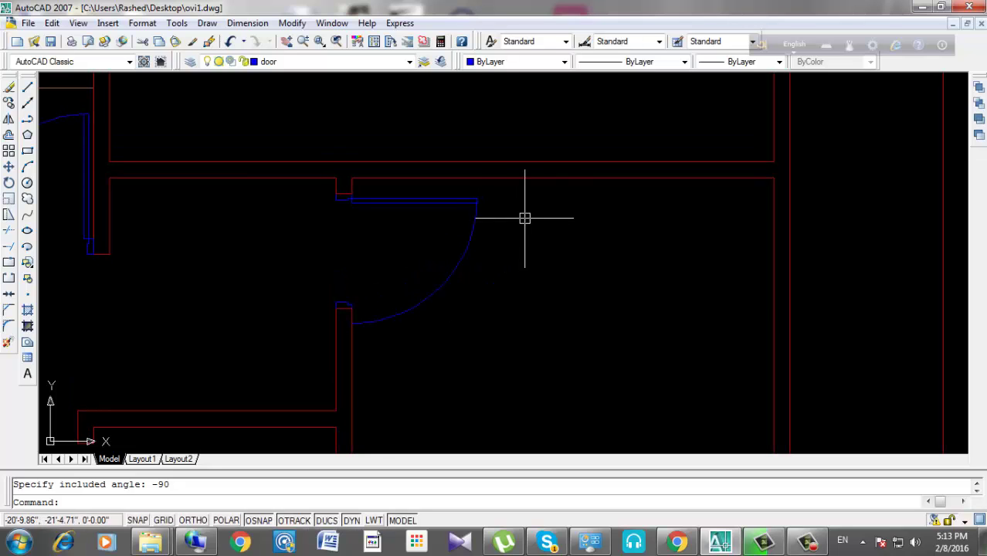
{"action": "left_click", "coordinate": [248, 22]}
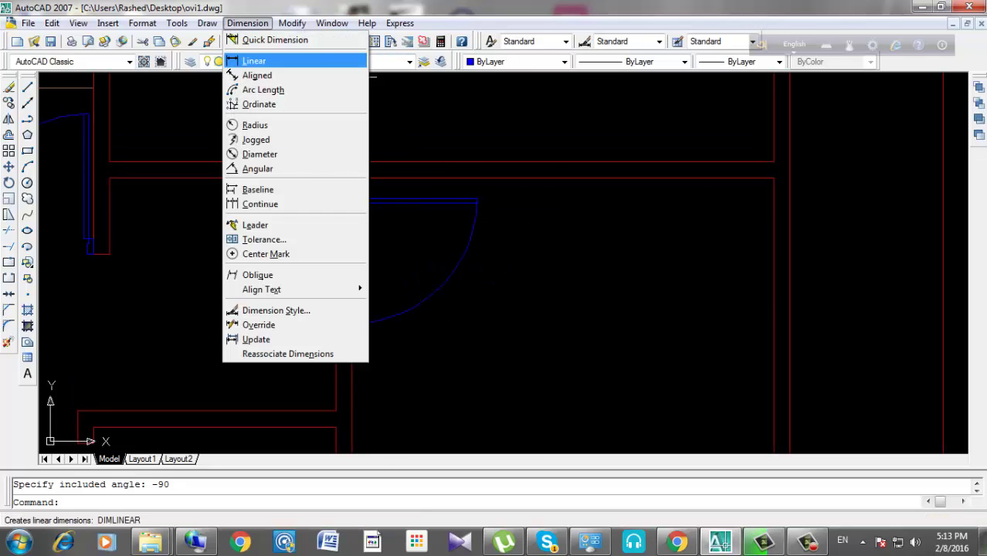
{"action": "left_click", "coordinate": [255, 60]}
{"action": "scroll", "coordinate": [343, 214], "scroll_direction": "up", "scroll_amount": 2}
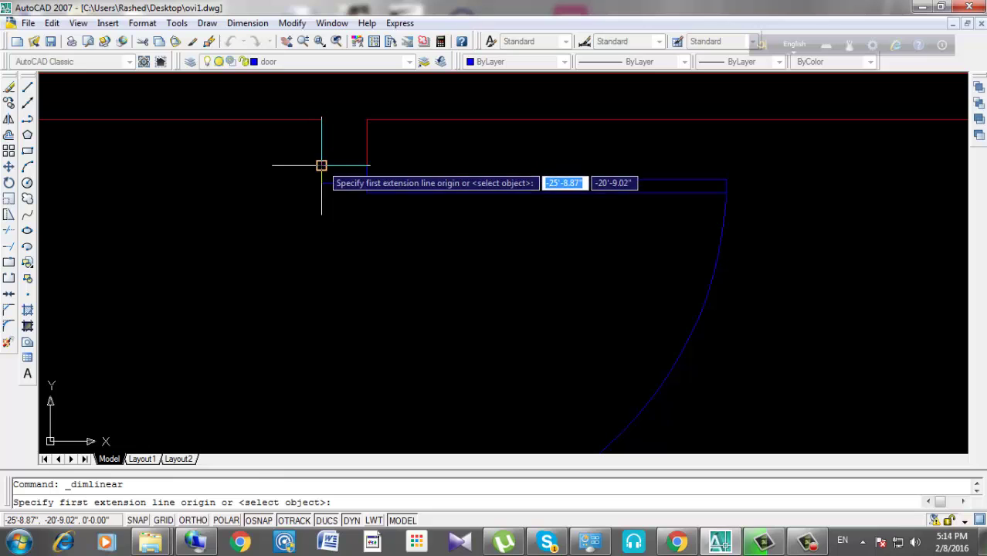
{"action": "left_click", "coordinate": [324, 164]}
{"action": "scroll", "coordinate": [326, 255], "scroll_direction": "up", "scroll_amount": 3}
{"action": "left_click", "coordinate": [320, 309]}
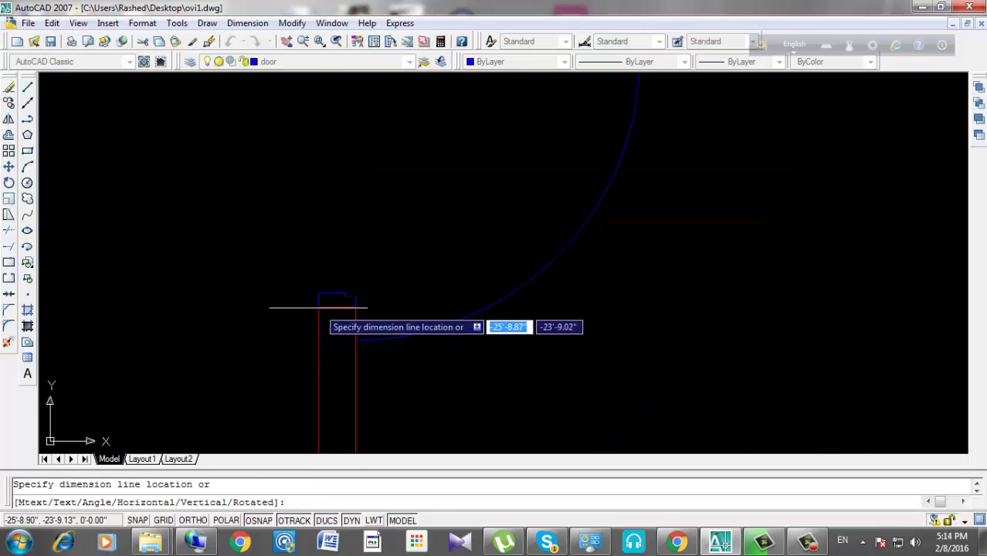
{"action": "left_click", "coordinate": [272, 306]}
{"action": "scroll", "coordinate": [346, 351], "scroll_direction": "down", "scroll_amount": 3}
{"action": "scroll", "coordinate": [374, 307], "scroll_direction": "up", "scroll_amount": 3}
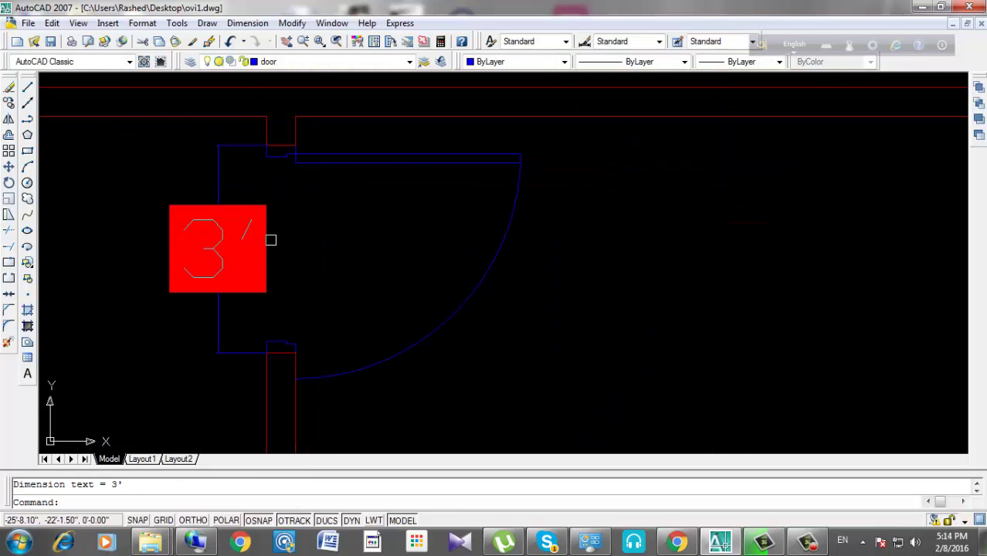
{"action": "left_click", "coordinate": [239, 210]}
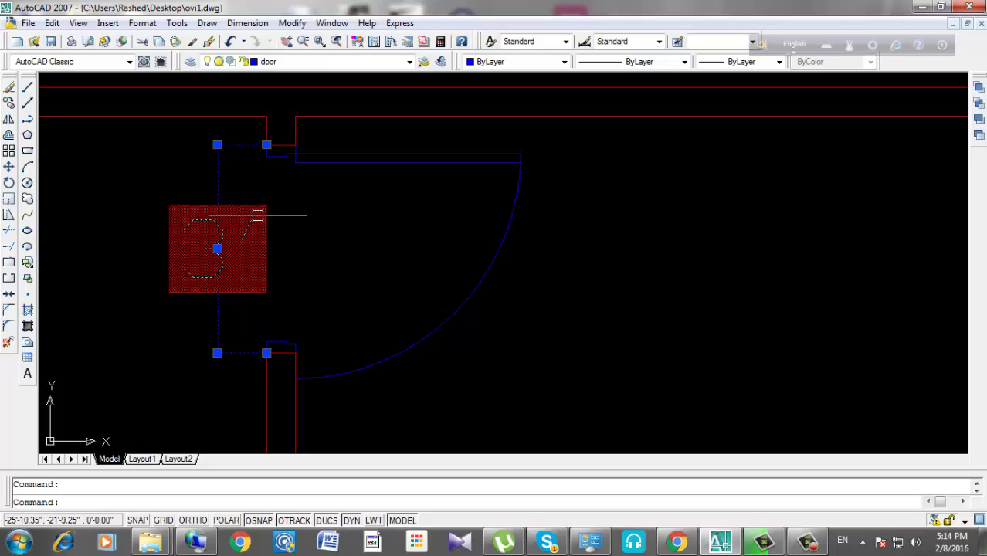
{"action": "key", "text": "Delete"}
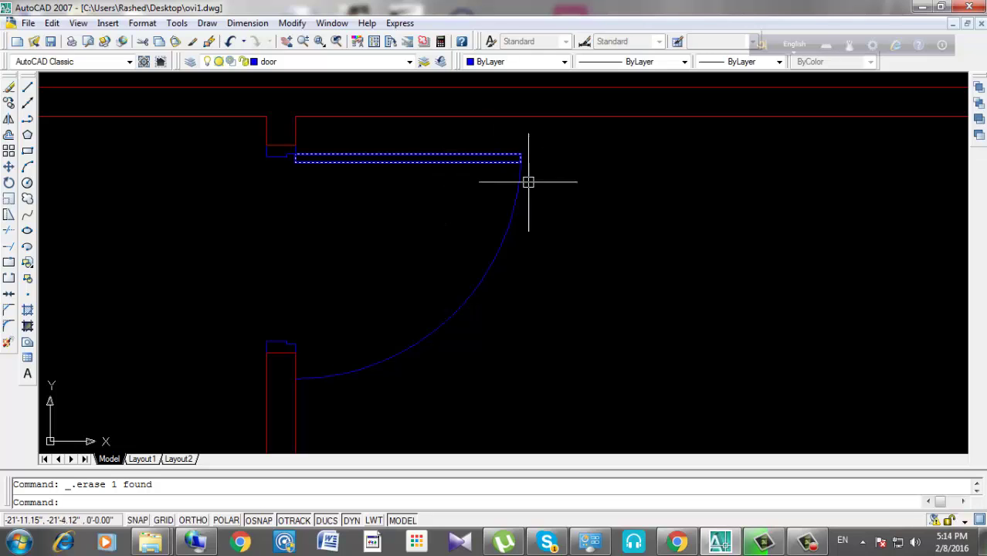
Erase the old swing arc and door leaf at this opening.
{"action": "left_click", "coordinate": [518, 205]}
{"action": "left_click", "coordinate": [434, 237]}
{"action": "key", "text": "Delete"}
{"action": "left_click", "coordinate": [452, 145]}
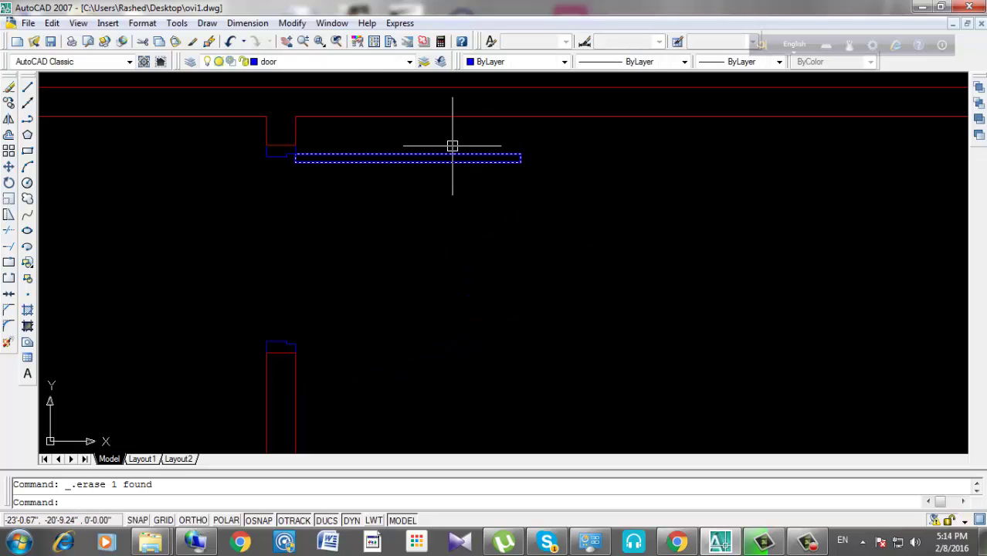
{"action": "left_click", "coordinate": [422, 203]}
{"action": "key", "text": "Delete"}
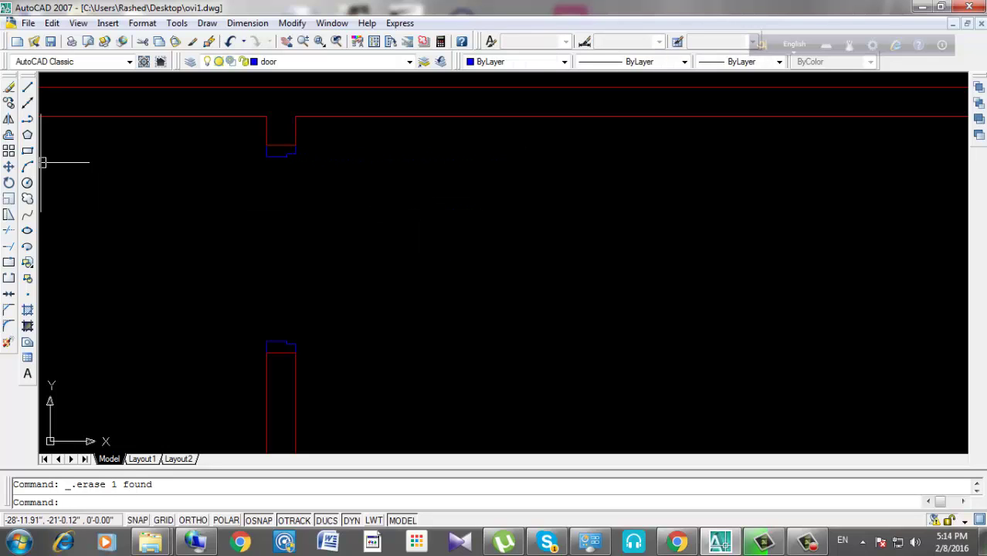
Draw a 2'-9" by 1.5" door-leaf rectangle from the jamb along the opening.
{"action": "left_click", "coordinate": [27, 150]}
{"action": "scroll", "coordinate": [290, 155], "scroll_direction": "up", "scroll_amount": 3}
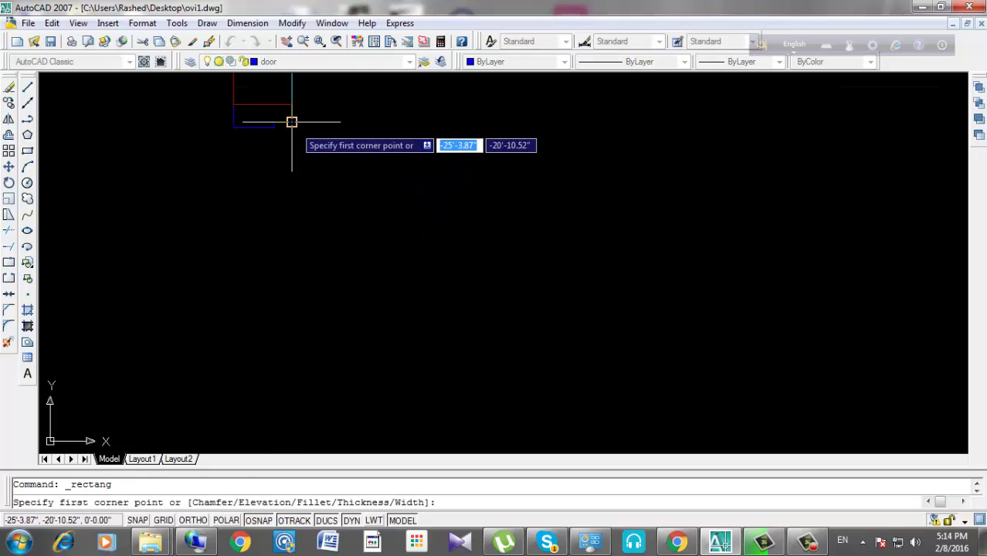
{"action": "left_click", "coordinate": [291, 121]}
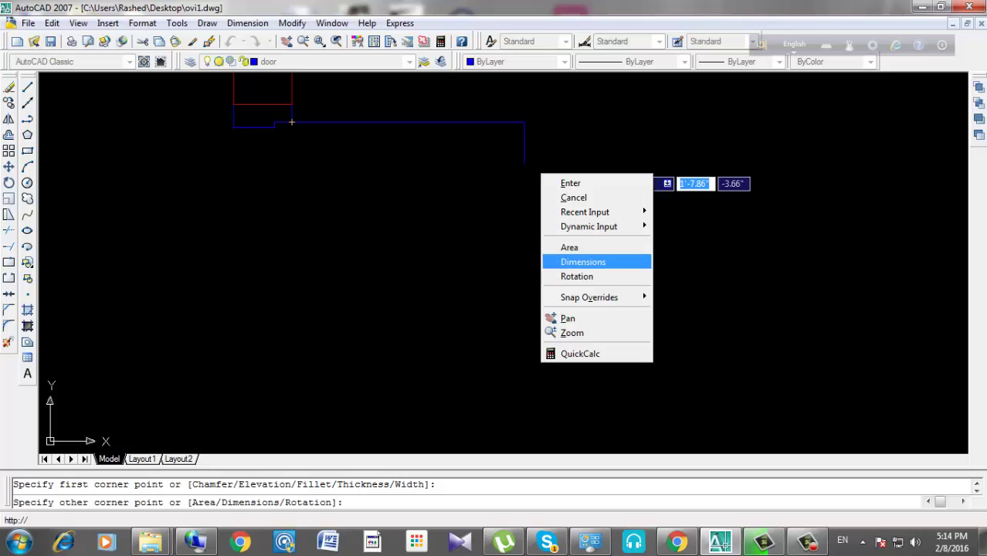
{"action": "left_click", "coordinate": [583, 261]}
{"action": "type", "text": "2'-9"}
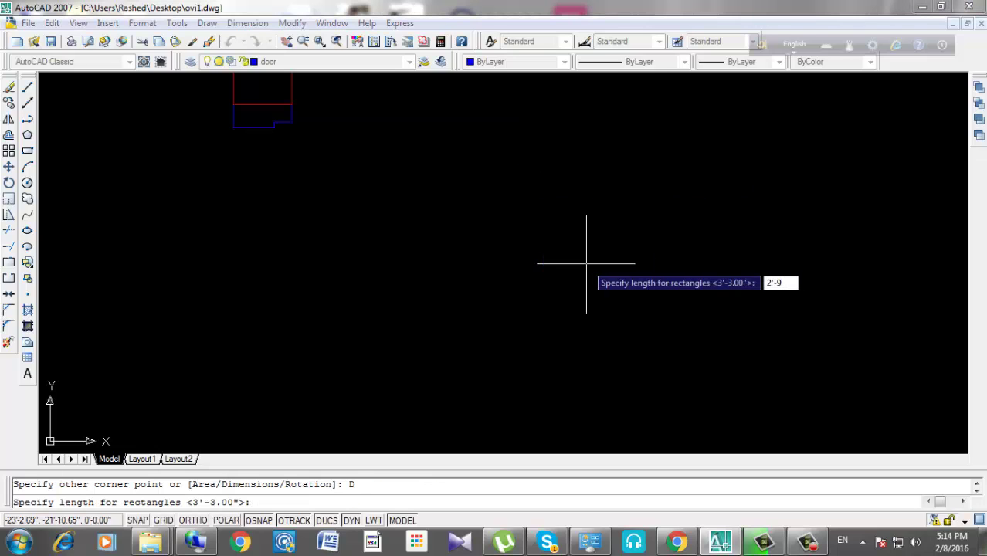
{"action": "key", "text": "Return"}
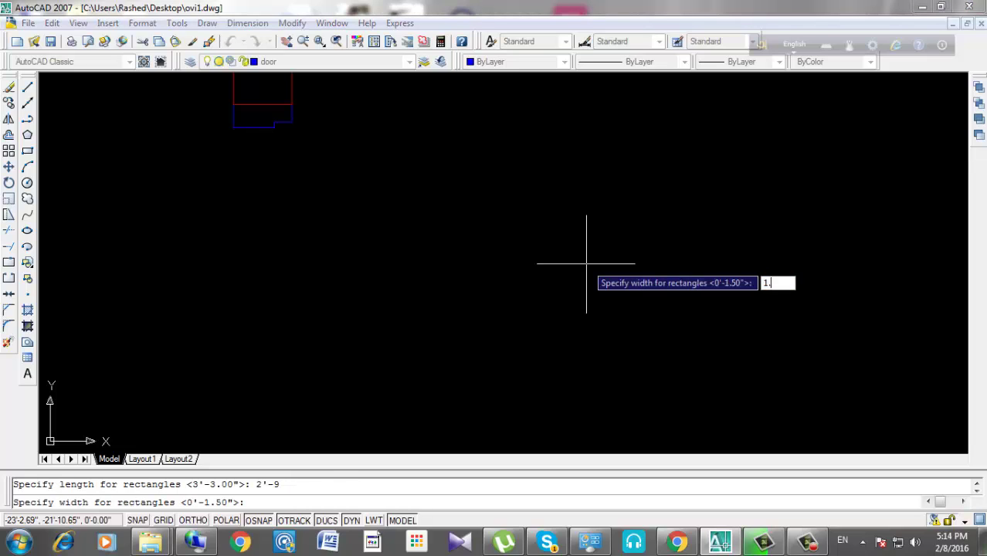
{"action": "key", "text": "Return"}
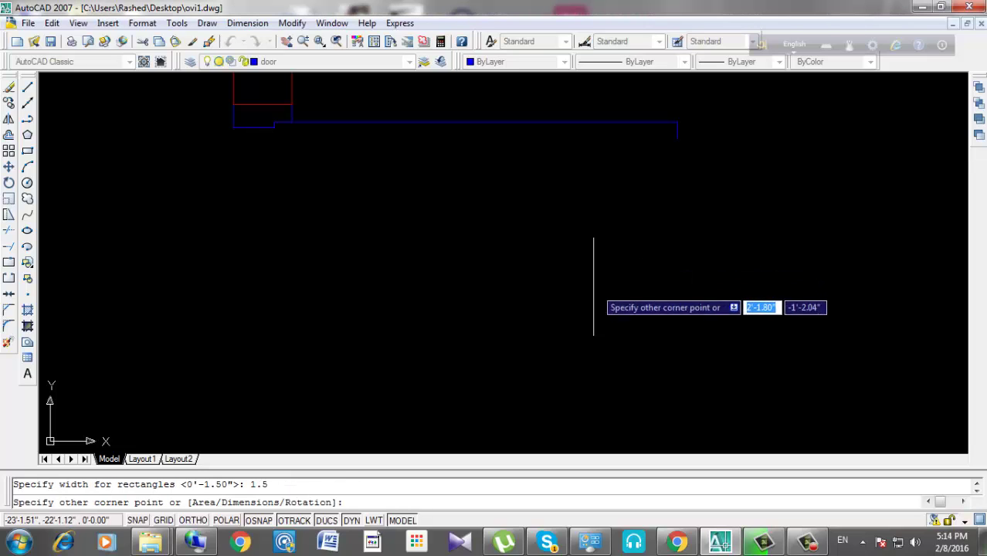
{"action": "left_click", "coordinate": [591, 266]}
Draw a -90° swing arc centered on the hinge, starting at the leaf's free end.
{"action": "left_click", "coordinate": [27, 166]}
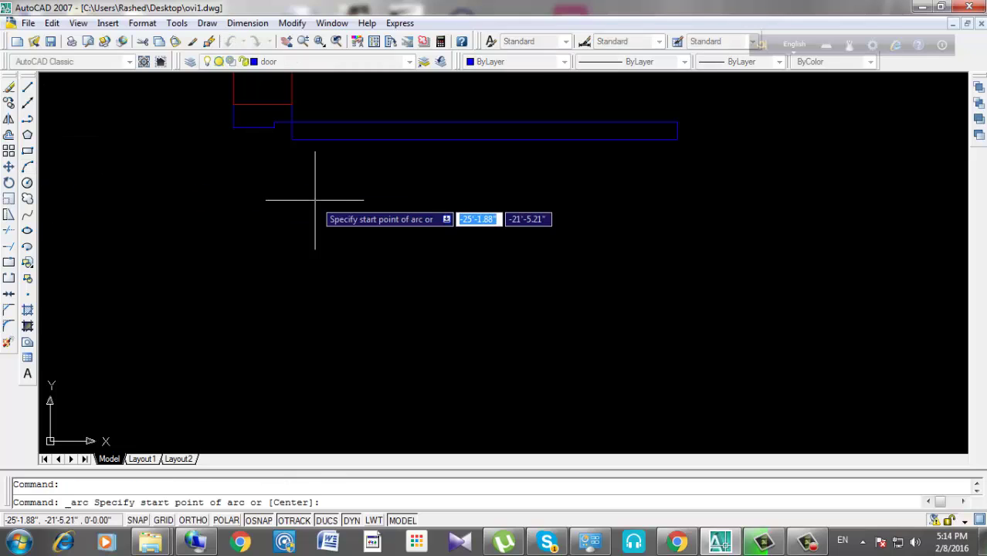
{"action": "type", "text": "c"}
{"action": "key", "text": "Return"}
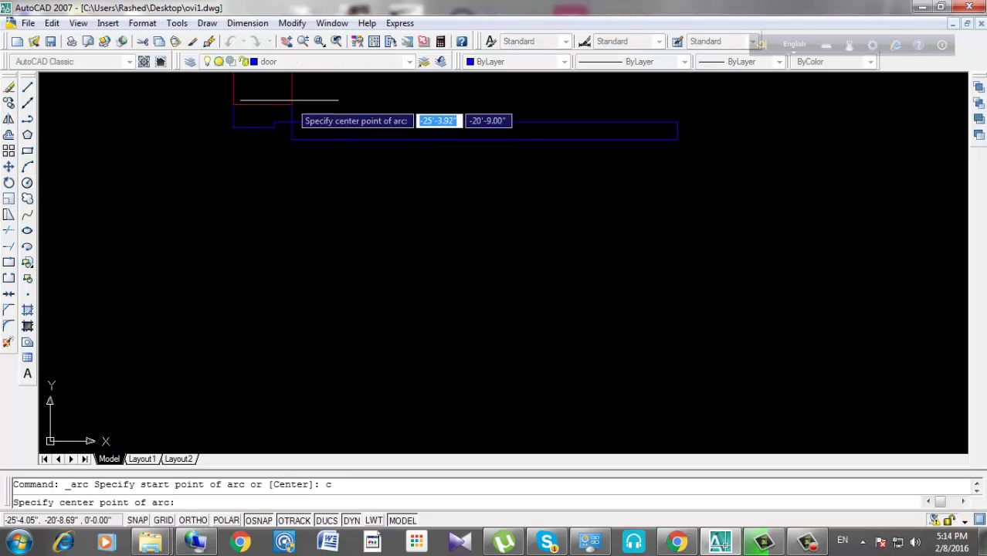
{"action": "scroll", "coordinate": [293, 158], "scroll_direction": "up", "scroll_amount": 2}
{"action": "left_click", "coordinate": [292, 151]}
{"action": "scroll", "coordinate": [467, 176], "scroll_direction": "up", "scroll_amount": 1}
{"action": "scroll", "coordinate": [463, 176], "scroll_direction": "up", "scroll_amount": 1}
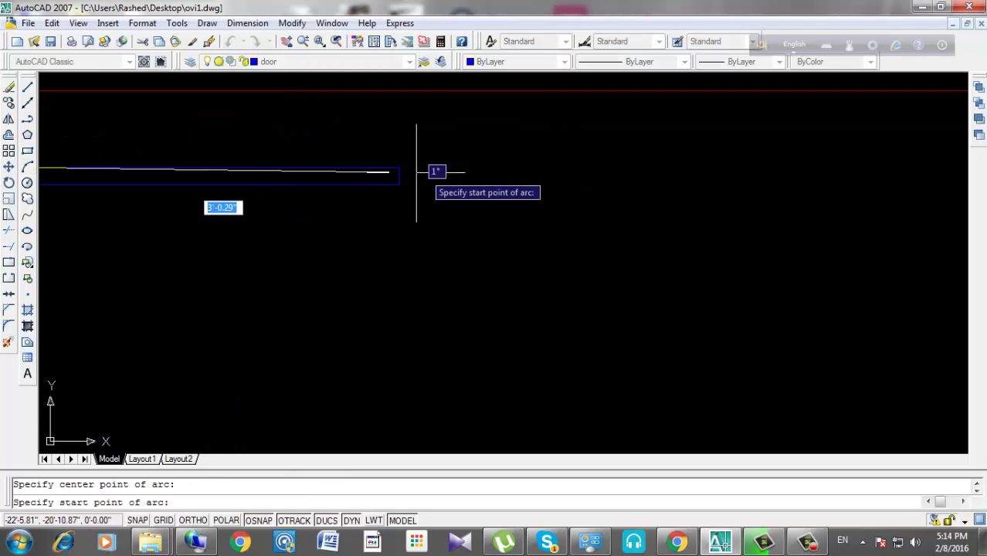
{"action": "left_click", "coordinate": [398, 166]}
{"action": "scroll", "coordinate": [479, 162], "scroll_direction": "down", "scroll_amount": 2}
{"action": "scroll", "coordinate": [439, 254], "scroll_direction": "down", "scroll_amount": 2}
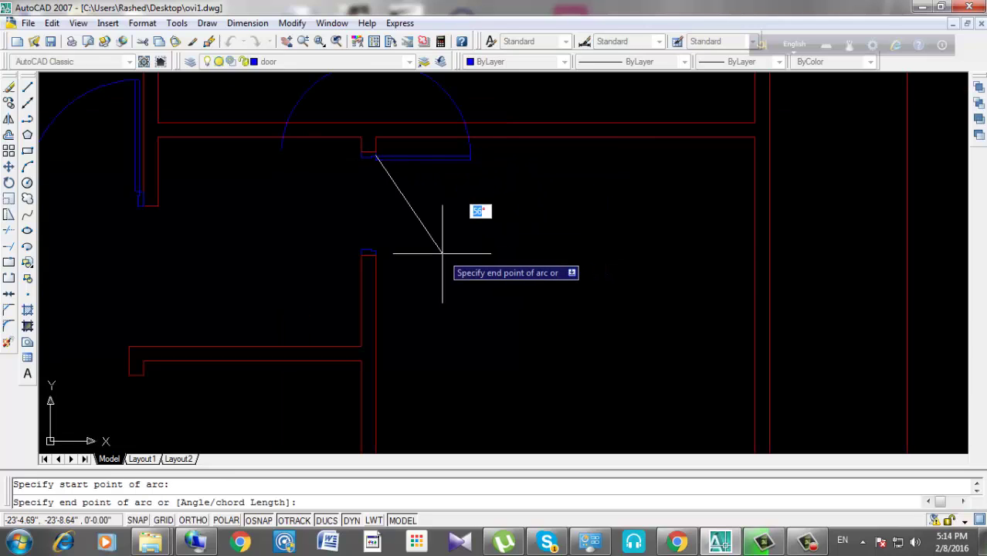
{"action": "type", "text": "a"}
{"action": "key", "text": "Return"}
{"action": "type", "text": "-90"}
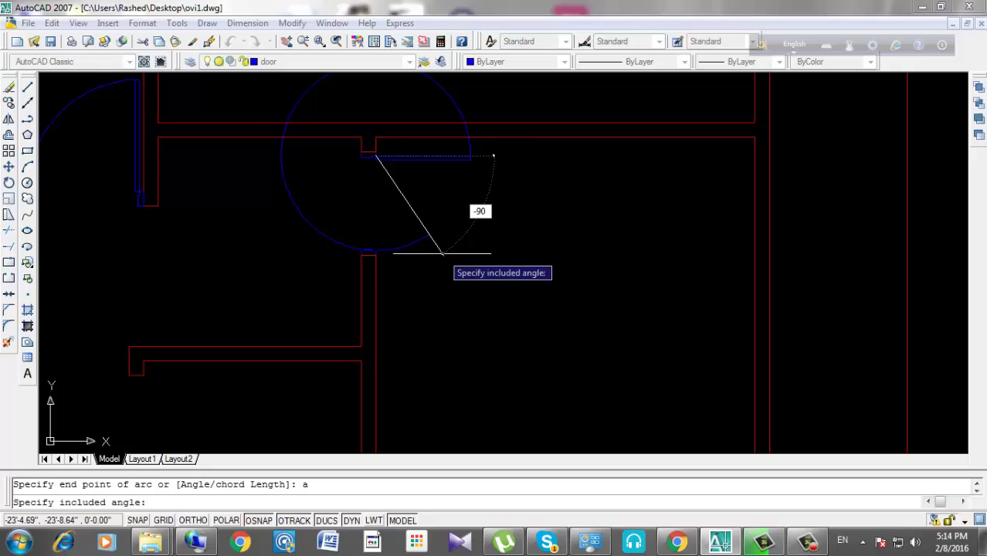
{"action": "key", "text": "Return"}
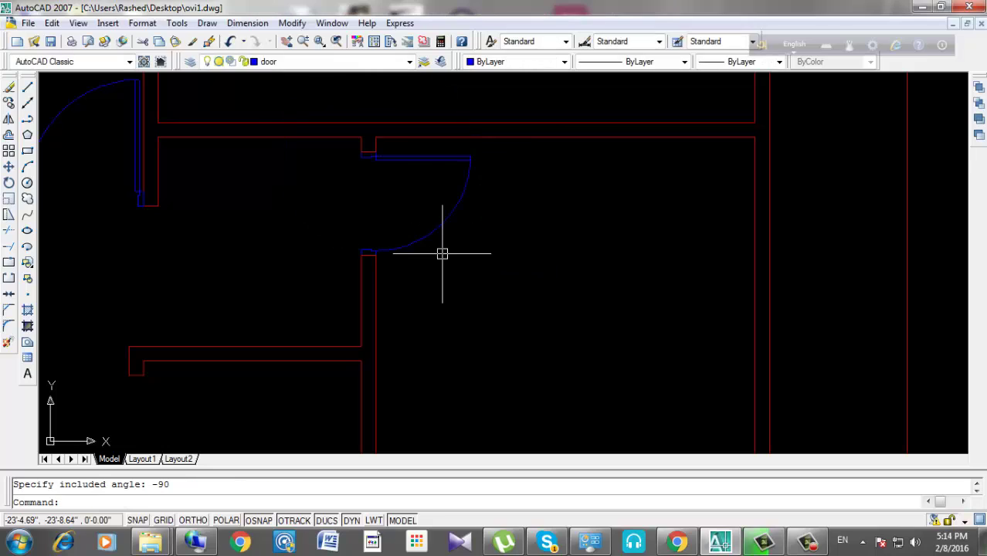
{"action": "scroll", "coordinate": [550, 230], "scroll_direction": "down", "scroll_amount": 4}
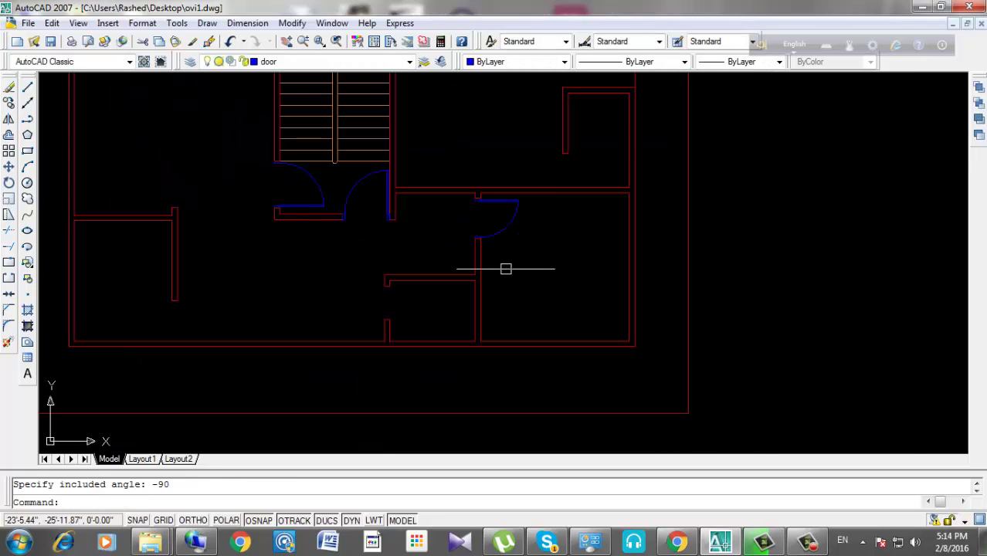
{"action": "scroll", "coordinate": [560, 180], "scroll_direction": "up", "scroll_amount": 1}
{"action": "scroll", "coordinate": [593, 256], "scroll_direction": "down", "scroll_amount": 2}
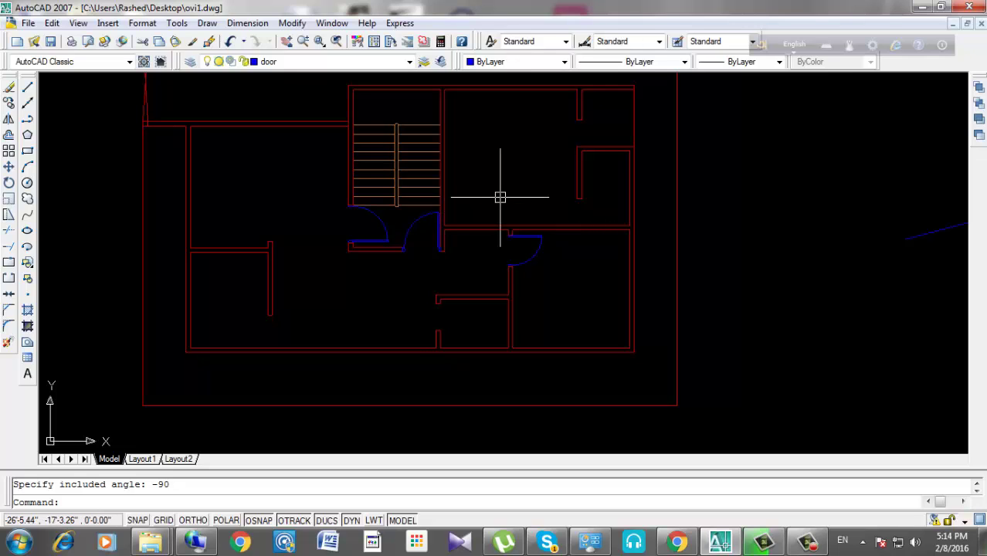
{"action": "scroll", "coordinate": [412, 258], "scroll_direction": "up", "scroll_amount": 1}
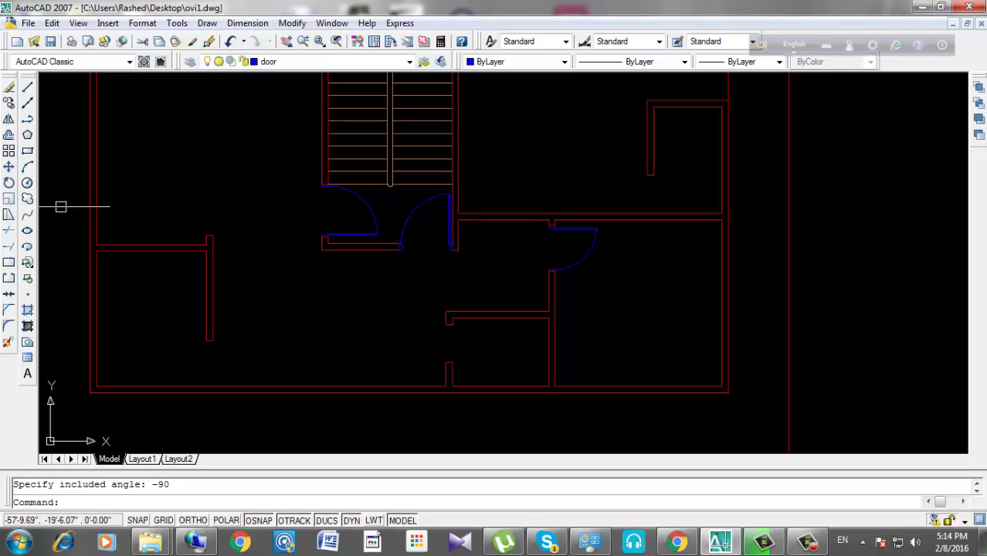
Clean up the wall stub beside the doors using the chosen boundary edges.
{"action": "left_click", "coordinate": [8, 246]}
{"action": "scroll", "coordinate": [457, 220], "scroll_direction": "up", "scroll_amount": 2}
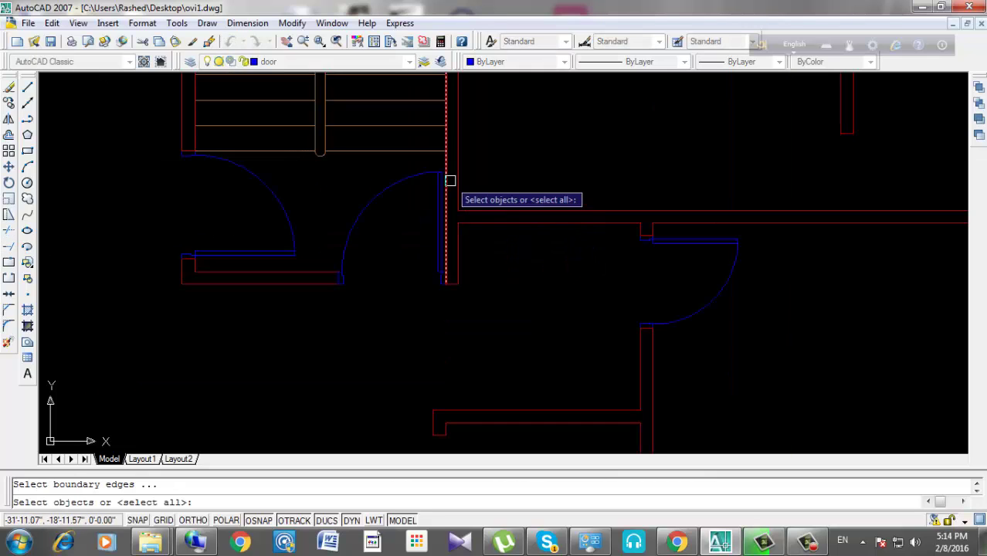
{"action": "key", "text": "Return"}
{"action": "left_click", "coordinate": [461, 182], "text": "shift"}
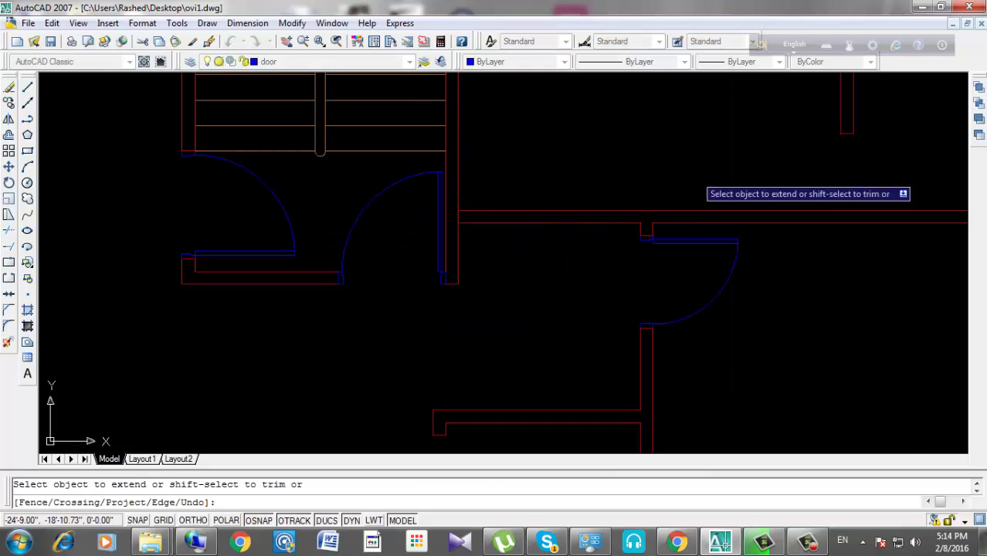
{"action": "key", "text": "Escape"}
Offset the vertical wall line 3' to the right.
{"action": "type", "text": "o"}
{"action": "key", "text": "Return"}
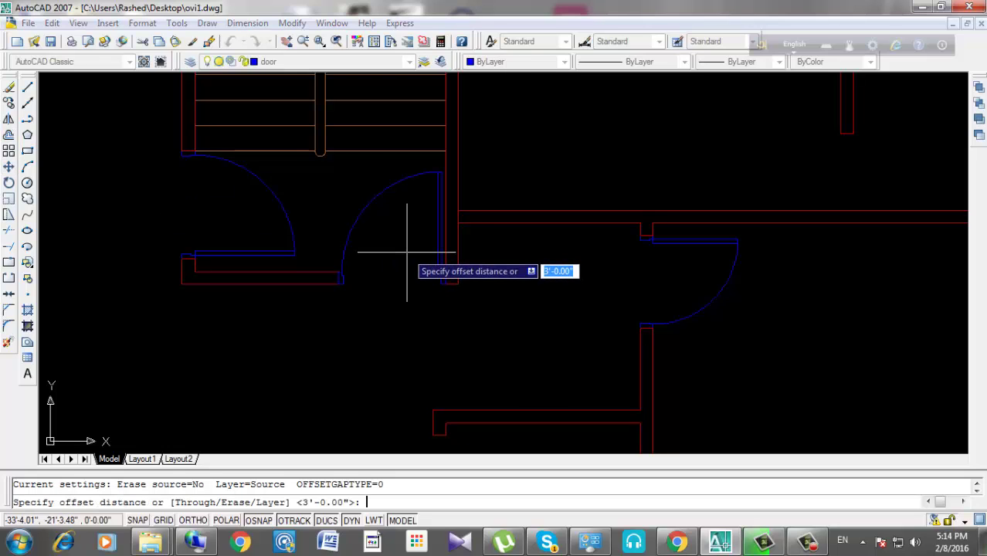
{"action": "type", "text": "3"}
{"action": "key", "text": "Return"}
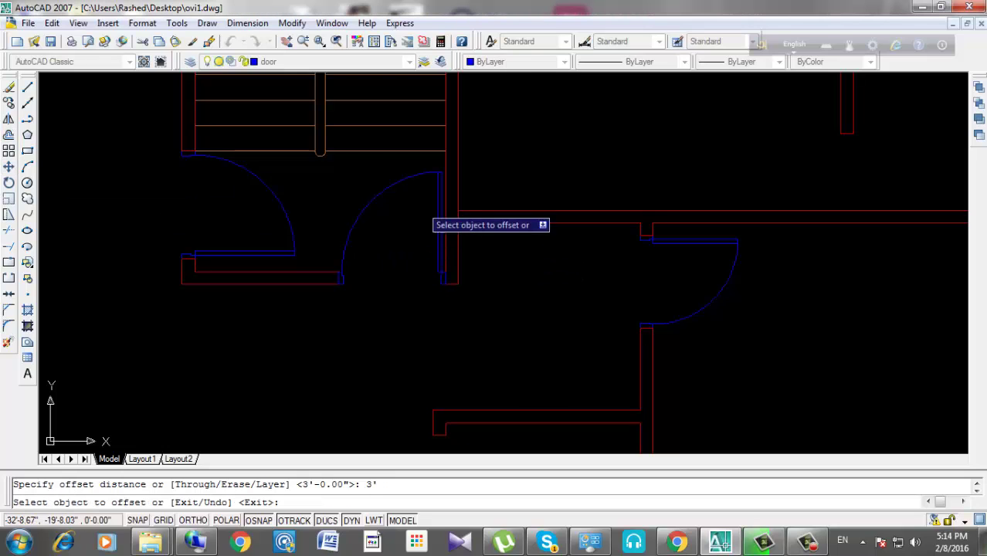
{"action": "left_click", "coordinate": [457, 169]}
{"action": "left_click", "coordinate": [572, 192]}
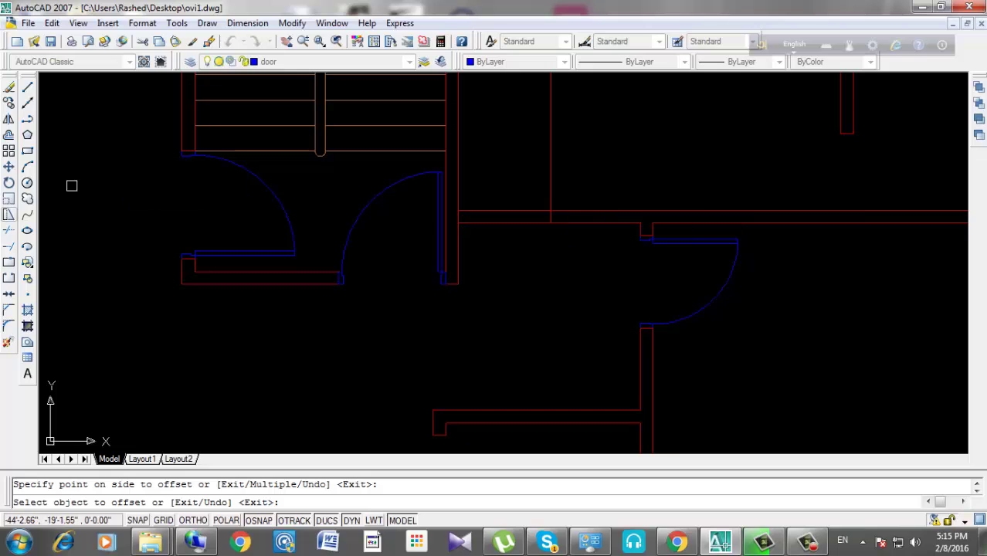
{"action": "key", "text": "Escape"}
Trim the wall segment and leftover vertical line out of the opening with Trim (TR).
{"action": "type", "text": "tr"}
{"action": "key", "text": "Return"}
{"action": "key", "text": "Return"}
{"action": "left_click", "coordinate": [502, 172]}
{"action": "left_click", "coordinate": [488, 276]}
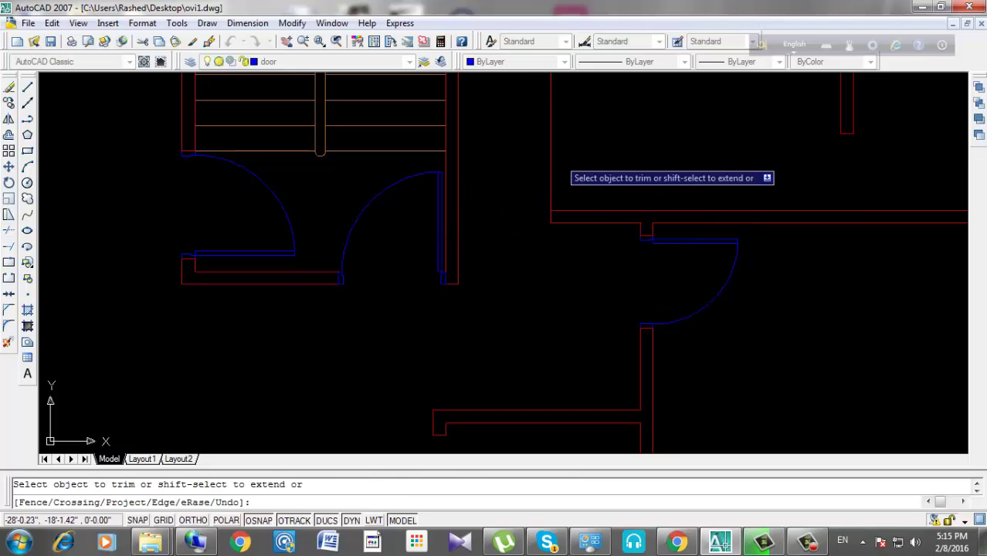
{"action": "left_click", "coordinate": [550, 166]}
{"action": "scroll", "coordinate": [663, 271], "scroll_direction": "down", "scroll_amount": 5}
{"action": "key", "text": "Escape"}
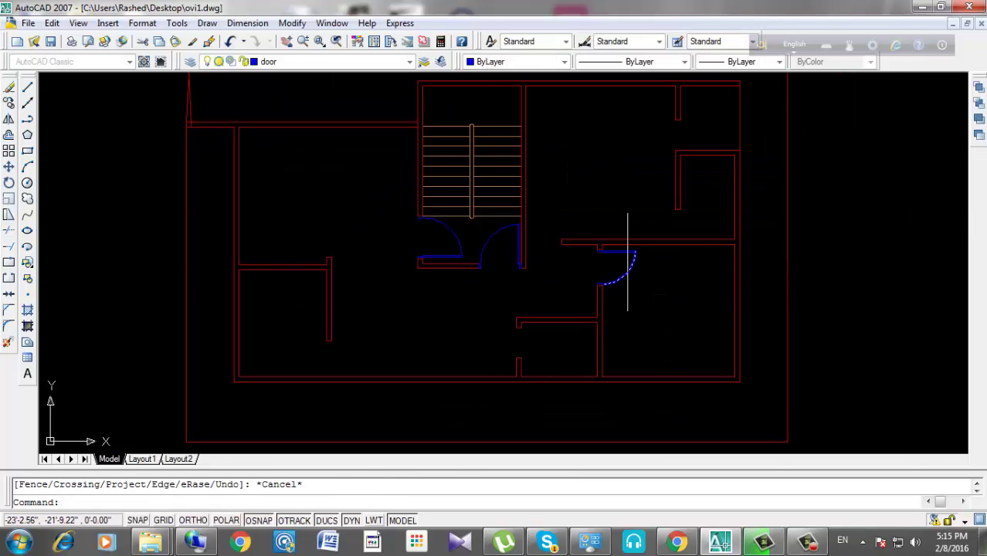
{"action": "scroll", "coordinate": [656, 237], "scroll_direction": "up", "scroll_amount": 5}
Copy the door leaf and swing arc into the upper opening right of the stairs.
{"action": "left_click", "coordinate": [645, 223]}
{"action": "left_click", "coordinate": [612, 279]}
{"action": "scroll", "coordinate": [532, 324], "scroll_direction": "up", "scroll_amount": 3}
{"action": "scroll", "coordinate": [510, 347], "scroll_direction": "up", "scroll_amount": 2}
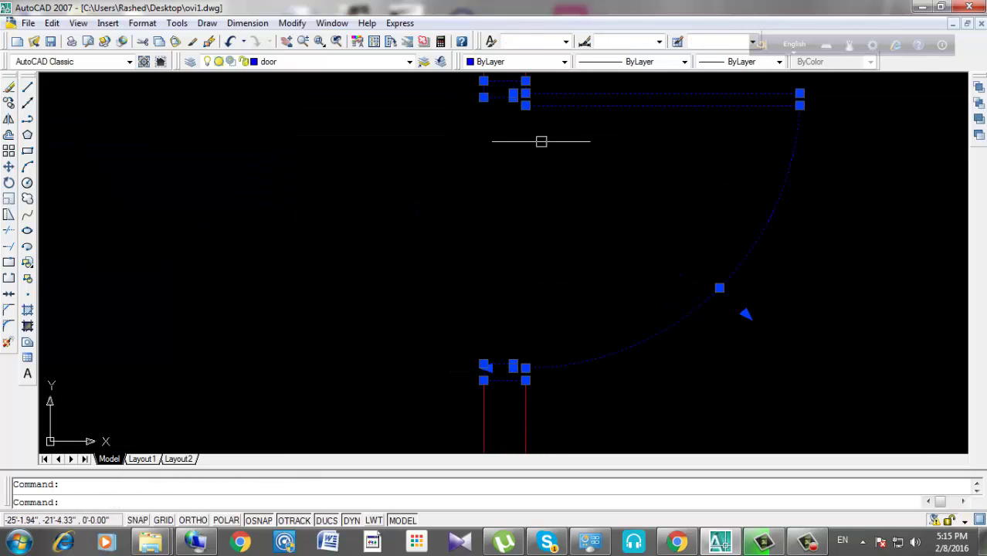
{"action": "scroll", "coordinate": [610, 222], "scroll_direction": "down", "scroll_amount": 4}
{"action": "scroll", "coordinate": [627, 263], "scroll_direction": "down", "scroll_amount": 3}
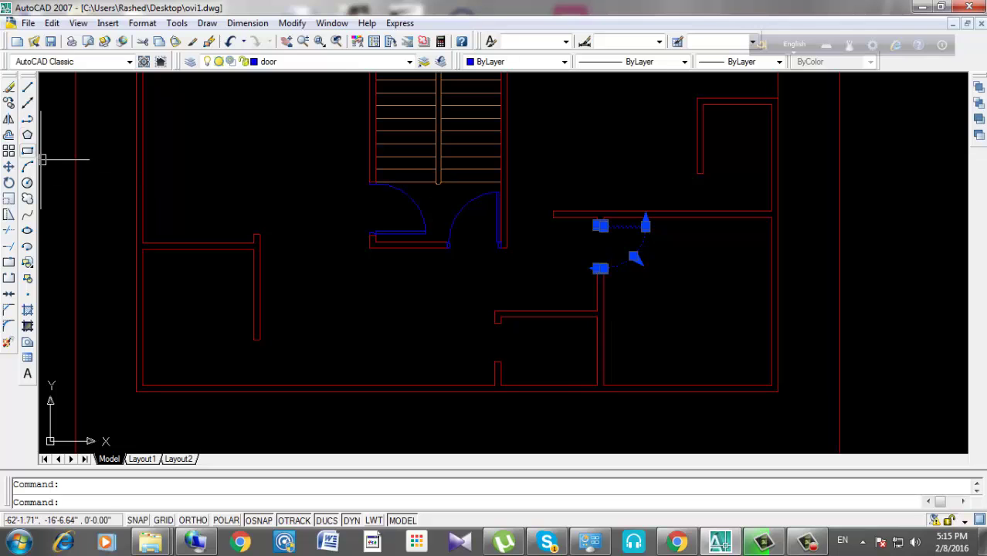
{"action": "left_click", "coordinate": [9, 103]}
{"action": "left_click", "coordinate": [577, 253]}
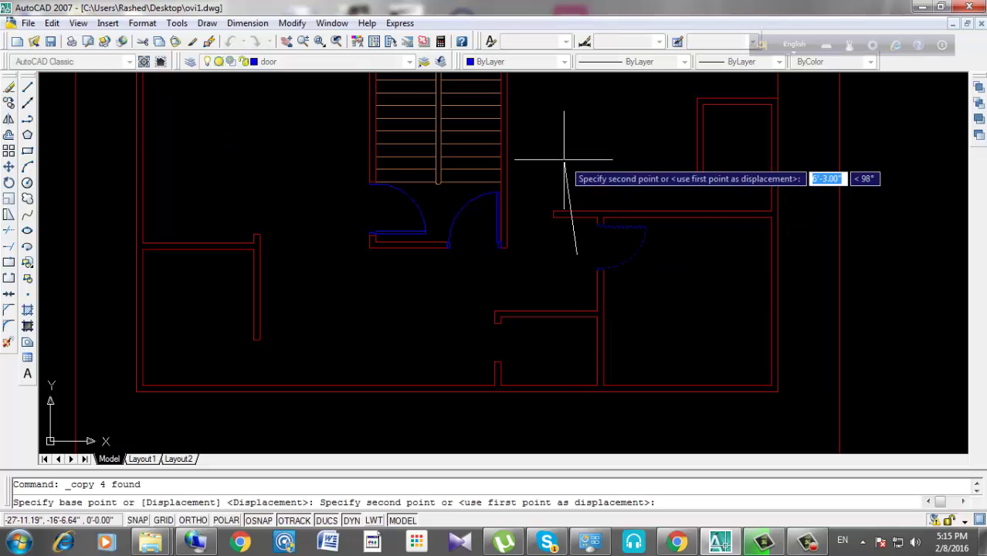
{"action": "left_click", "coordinate": [570, 135]}
{"action": "key", "text": "Escape"}
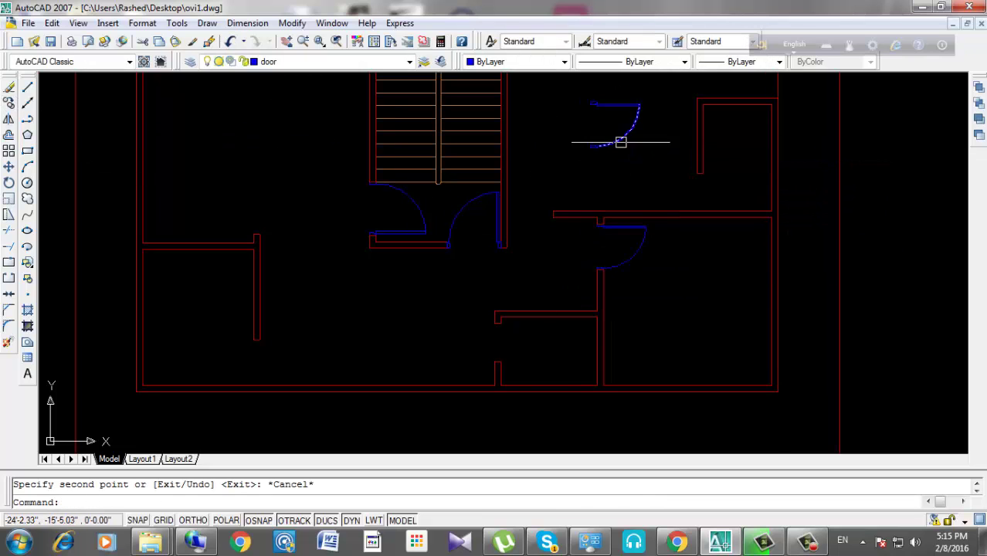
{"action": "middle_click_drag", "start_coordinate": [621, 141], "coordinate": [620, 206]}
Rotate the copied door about its hinge point with Ortho on to fit the wall.
{"action": "left_click", "coordinate": [8, 182]}
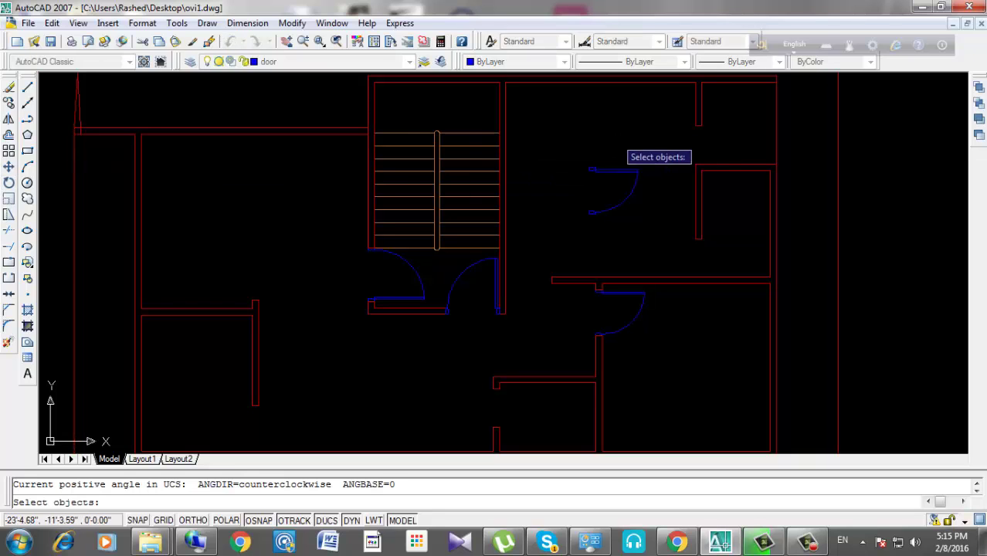
{"action": "left_click", "coordinate": [660, 152]}
{"action": "left_click", "coordinate": [593, 228]}
{"action": "key", "text": "Return"}
{"action": "scroll", "coordinate": [588, 232], "scroll_direction": "up", "scroll_amount": 3}
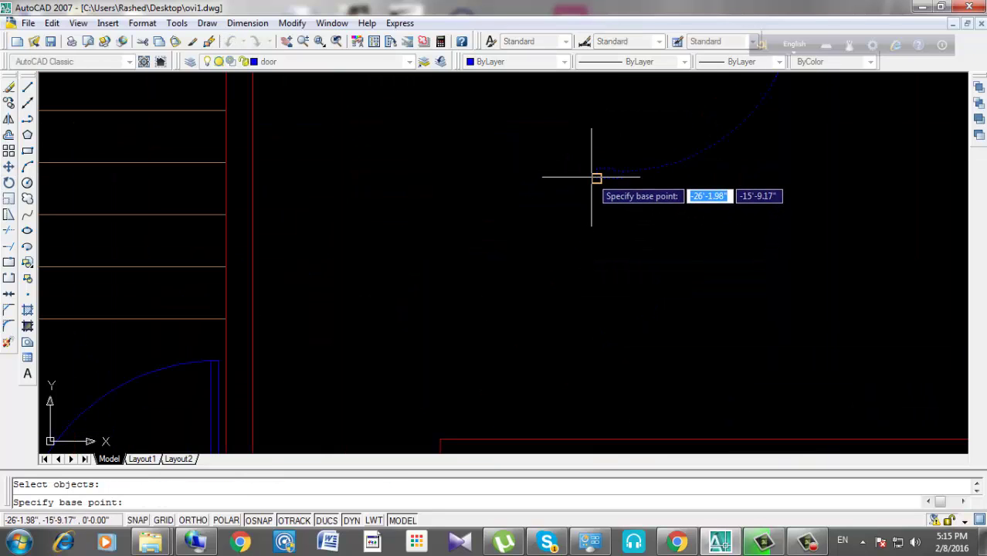
{"action": "left_click", "coordinate": [596, 178]}
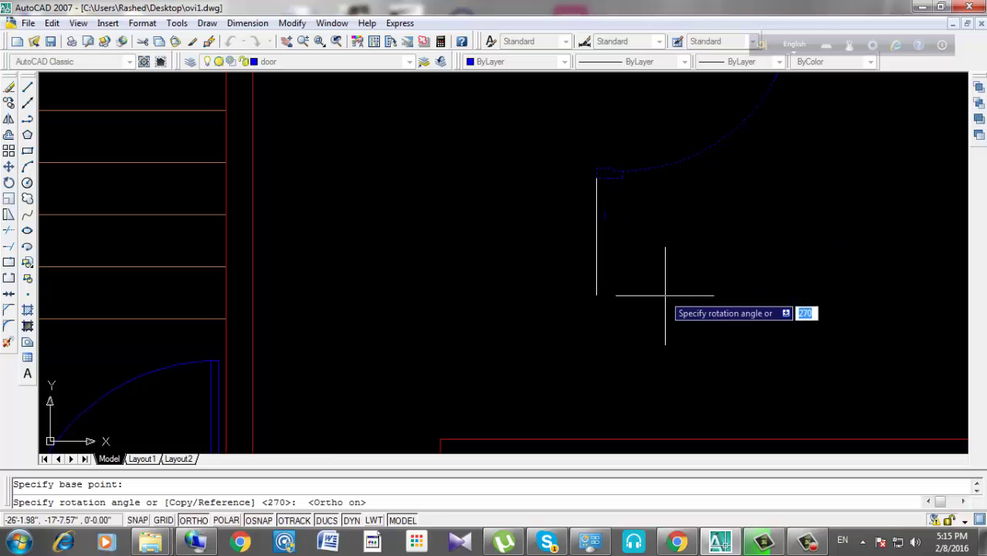
{"action": "key", "text": "F8"}
{"action": "scroll", "coordinate": [610, 116], "scroll_direction": "down", "scroll_amount": 3}
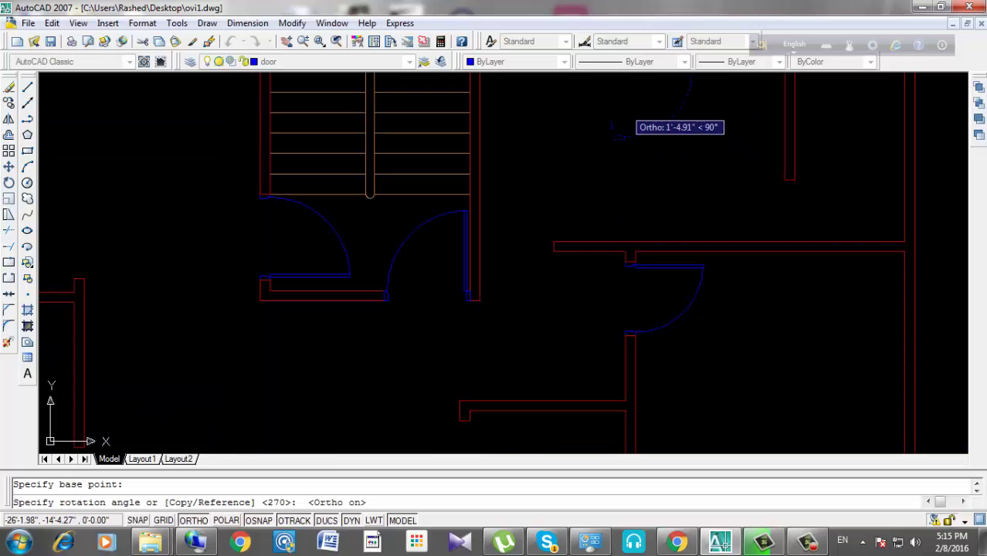
{"action": "left_click", "coordinate": [615, 114]}
{"action": "scroll", "coordinate": [636, 160], "scroll_direction": "down", "scroll_amount": 2}
{"action": "scroll", "coordinate": [633, 162], "scroll_direction": "up", "scroll_amount": 3}
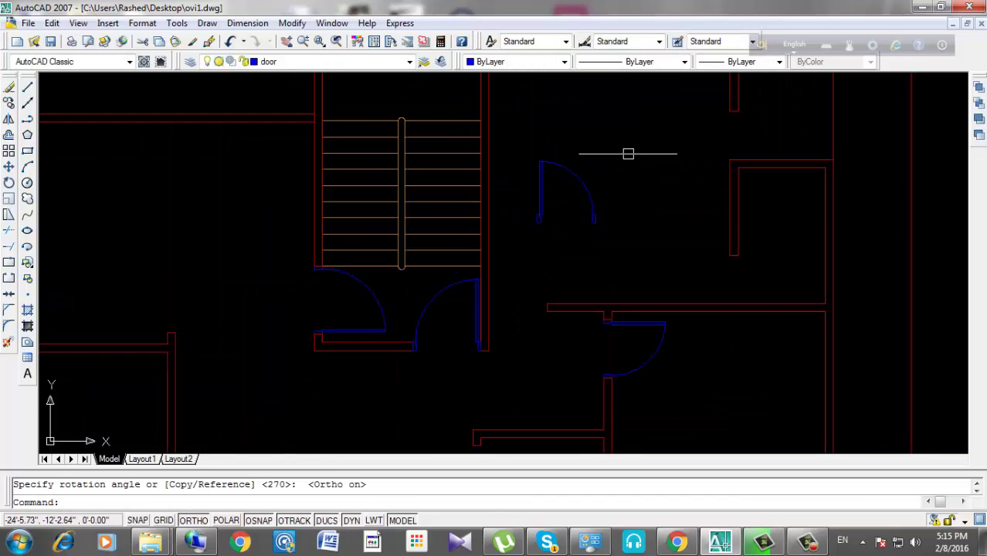
{"action": "left_click", "coordinate": [618, 168]}
{"action": "left_click", "coordinate": [545, 253]}
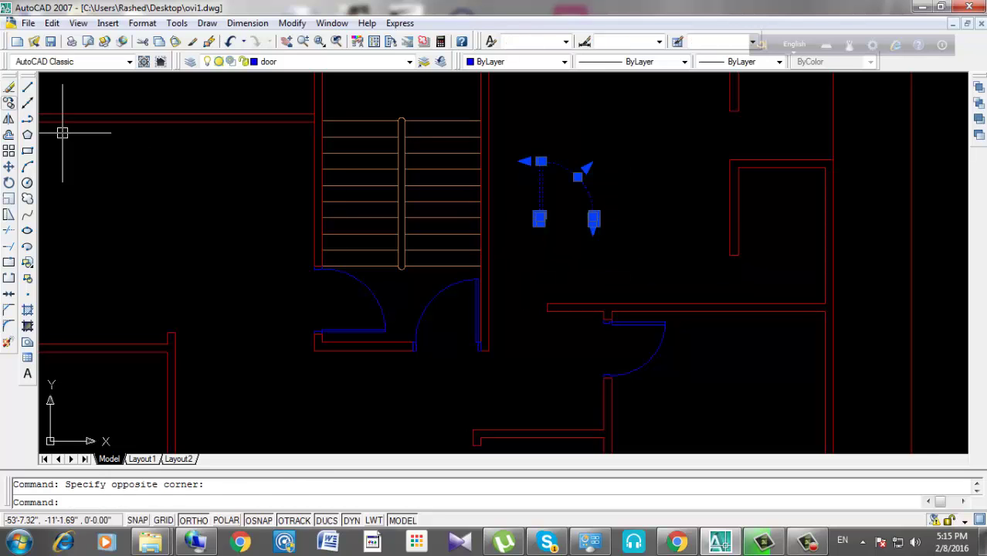
Copy the upper door, with Ortho off, to the wall endpoint at the opening beside the stairs.
{"action": "left_click", "coordinate": [8, 102]}
{"action": "scroll", "coordinate": [609, 247], "scroll_direction": "up", "scroll_amount": 5}
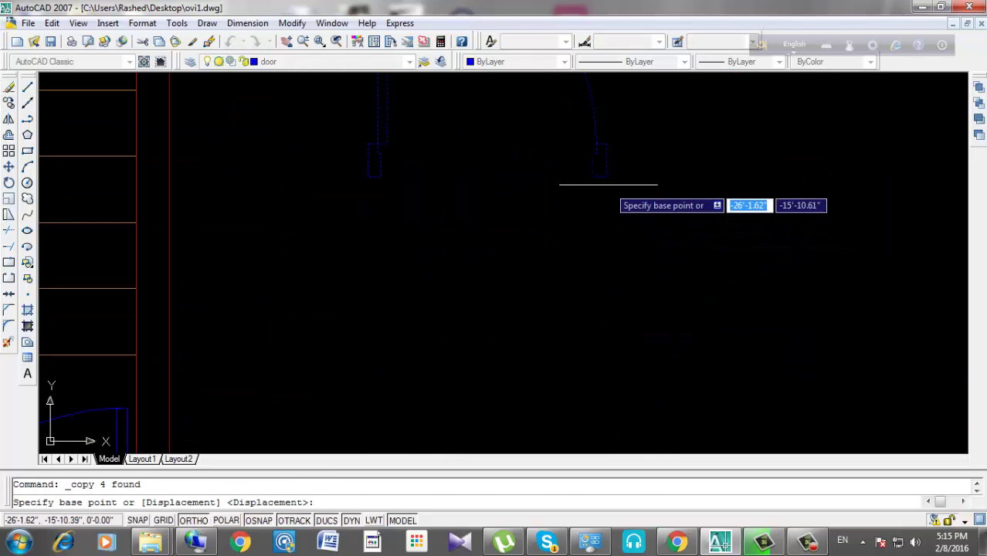
{"action": "left_click", "coordinate": [607, 180]}
{"action": "scroll", "coordinate": [606, 177], "scroll_direction": "down", "scroll_amount": 5}
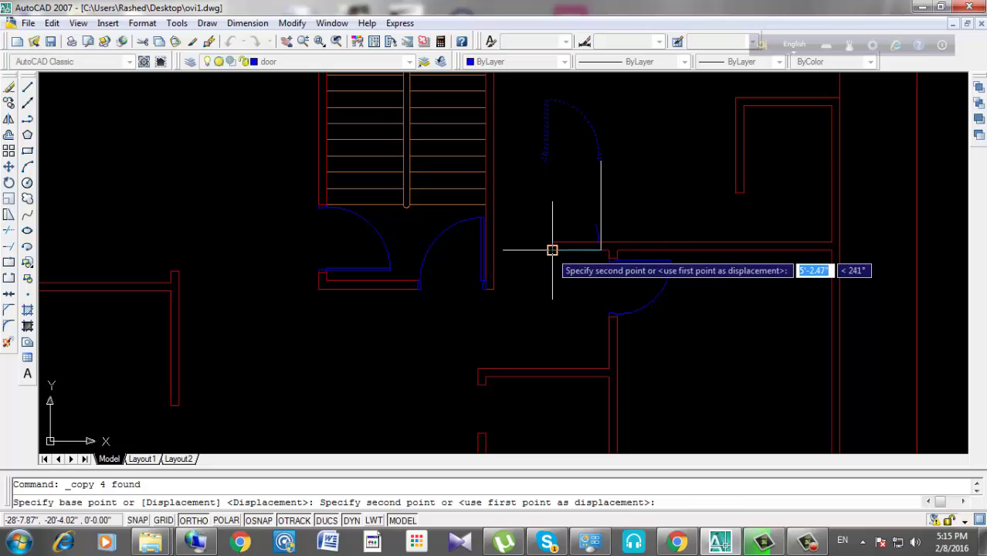
{"action": "scroll", "coordinate": [552, 250], "scroll_direction": "up", "scroll_amount": 3}
{"action": "key", "text": "F8"}
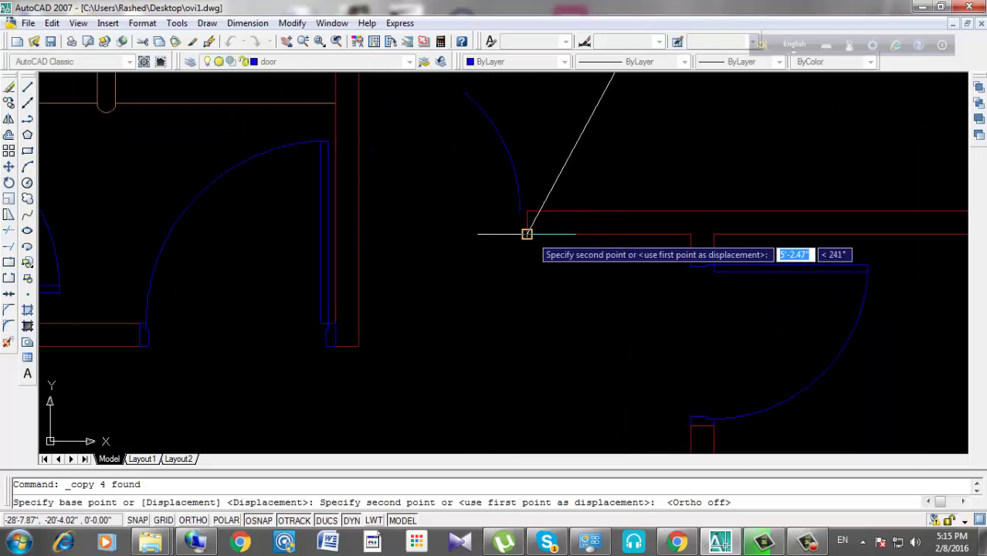
{"action": "left_click", "coordinate": [526, 233]}
{"action": "scroll", "coordinate": [541, 220], "scroll_direction": "down", "scroll_amount": 4}
{"action": "scroll", "coordinate": [488, 245], "scroll_direction": "down", "scroll_amount": 1}
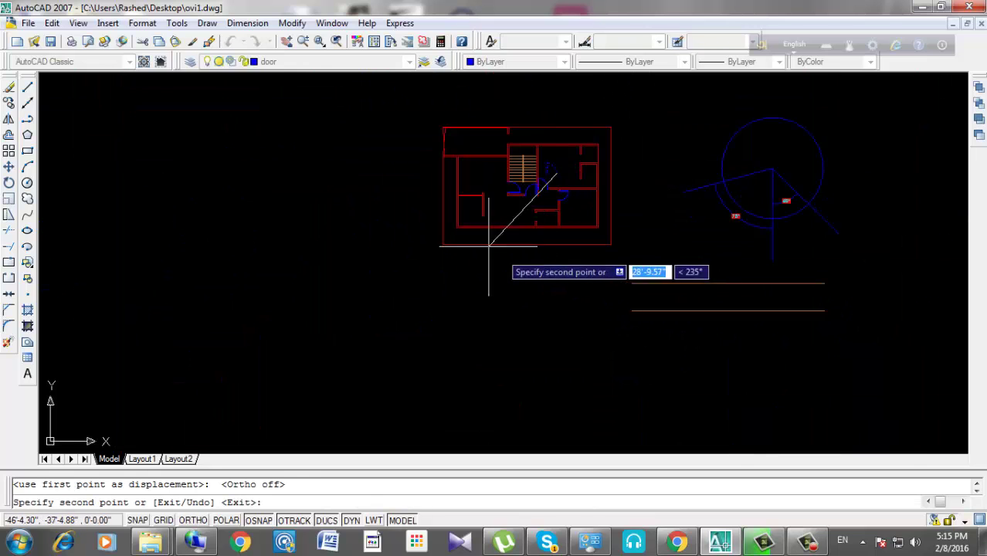
{"action": "scroll", "coordinate": [488, 245], "scroll_direction": "up", "scroll_amount": 5}
{"action": "key", "text": "Escape"}
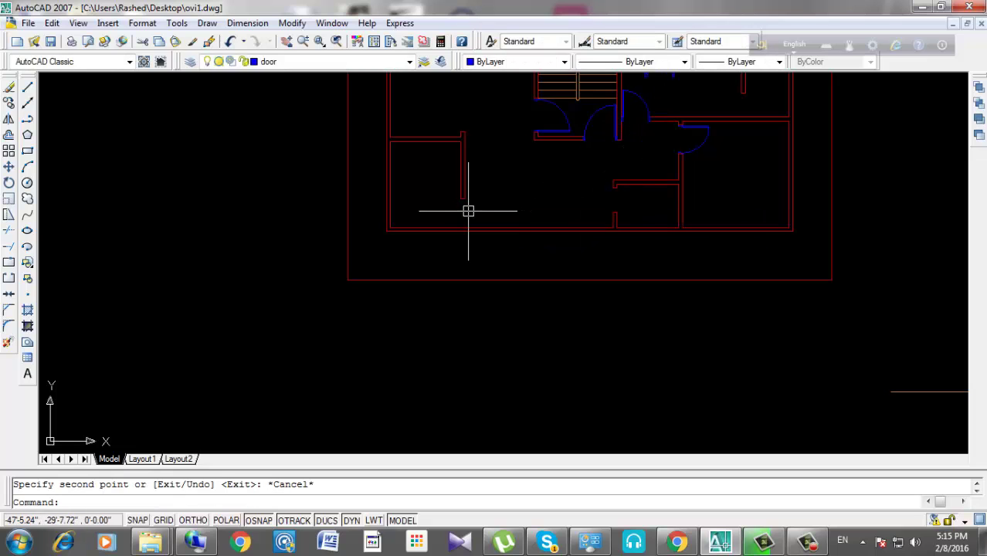
{"action": "scroll", "coordinate": [654, 155], "scroll_direction": "up", "scroll_amount": 3}
{"action": "scroll", "coordinate": [720, 158], "scroll_direction": "down", "scroll_amount": 3}
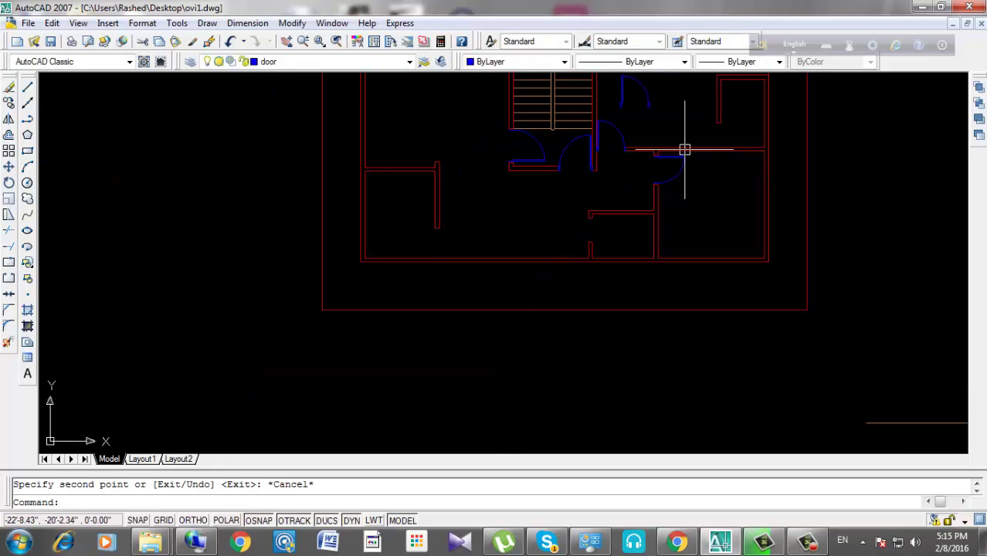
{"action": "scroll", "coordinate": [684, 149], "scroll_direction": "up", "scroll_amount": 2}
{"action": "scroll", "coordinate": [618, 242], "scroll_direction": "down", "scroll_amount": 3}
{"action": "scroll", "coordinate": [619, 201], "scroll_direction": "up", "scroll_amount": 3}
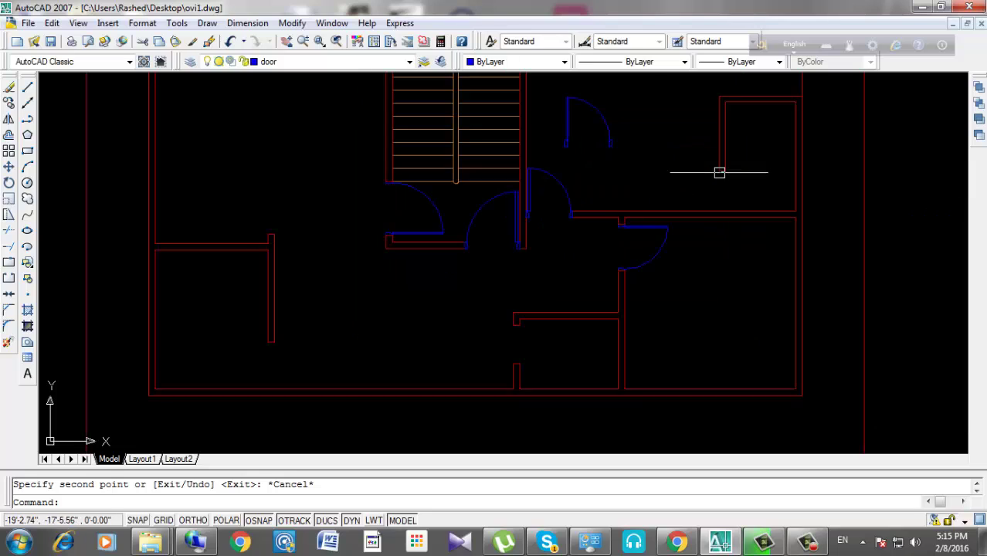
{"action": "scroll", "coordinate": [677, 245], "scroll_direction": "up", "scroll_amount": 1}
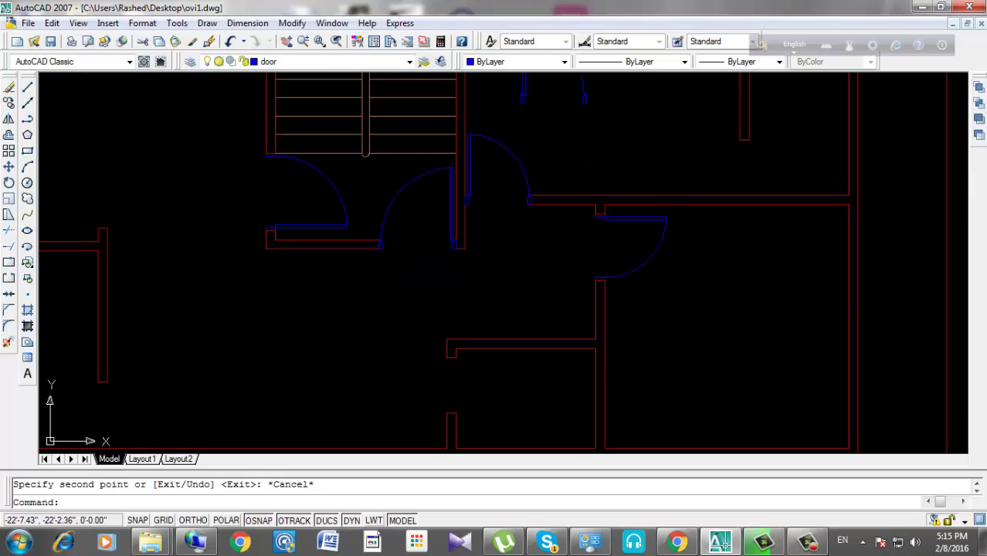
{"action": "scroll", "coordinate": [527, 183], "scroll_direction": "down", "scroll_amount": 1}
{"action": "scroll", "coordinate": [507, 235], "scroll_direction": "up", "scroll_amount": 1}
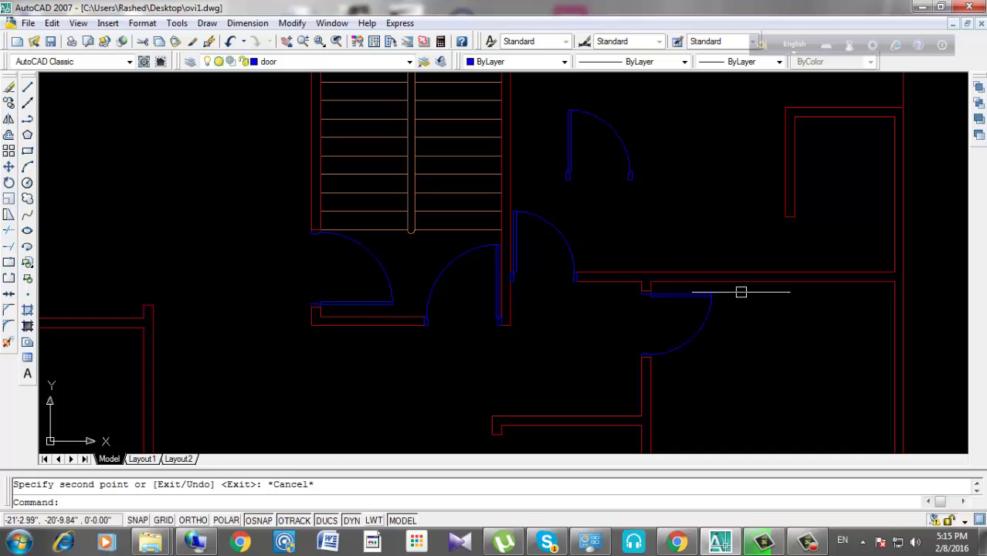
{"action": "scroll", "coordinate": [695, 247], "scroll_direction": "down", "scroll_amount": 2}
Clear the accidental selection of the upper door.
{"action": "scroll", "coordinate": [629, 162], "scroll_direction": "up", "scroll_amount": 3}
{"action": "left_click", "coordinate": [646, 137]}
{"action": "left_click", "coordinate": [554, 230]}
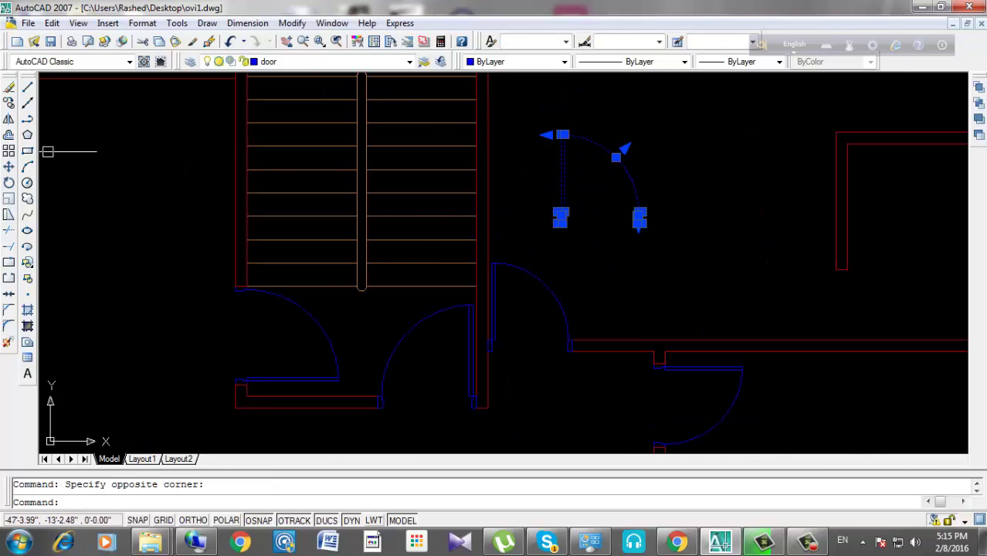
{"action": "scroll", "coordinate": [635, 278], "scroll_direction": "down", "scroll_amount": 2}
{"action": "key", "text": "Escape"}
{"action": "scroll", "coordinate": [623, 260], "scroll_direction": "up", "scroll_amount": 1}
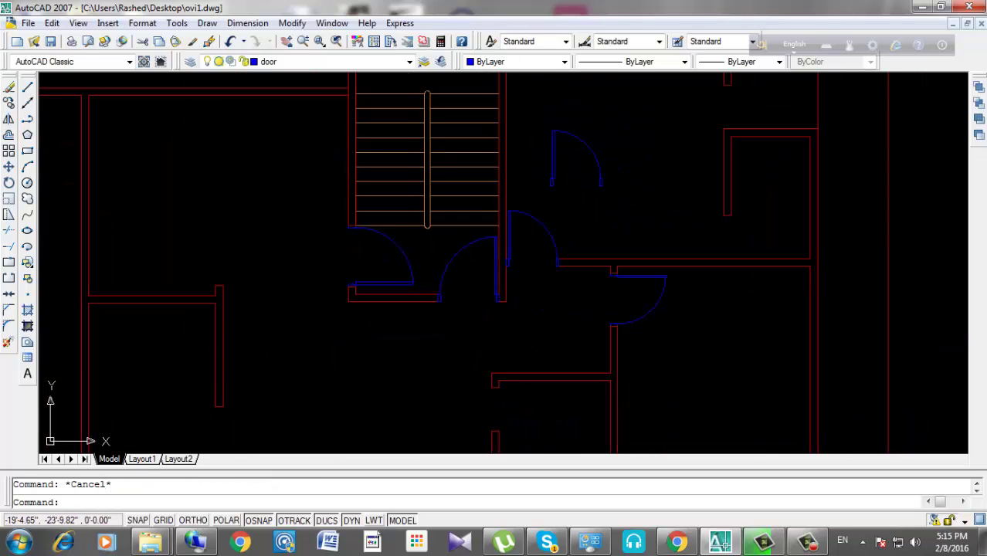
{"action": "scroll", "coordinate": [623, 260], "scroll_direction": "up", "scroll_amount": 2}
Crossing-select the right-hand corridor door leaf and arc, then start Copy.
{"action": "left_click", "coordinate": [619, 255]}
{"action": "left_click", "coordinate": [656, 336]}
{"action": "left_click", "coordinate": [653, 334]}
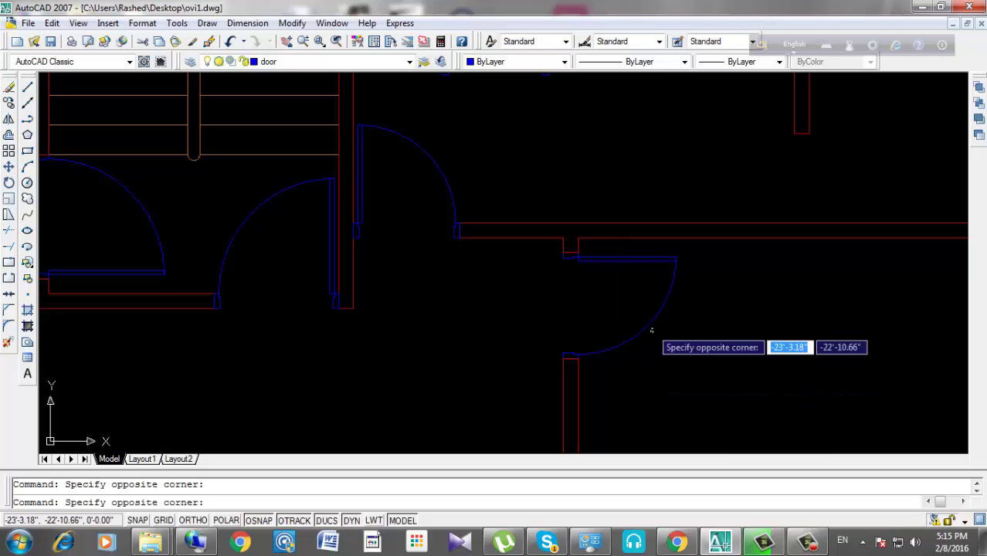
{"action": "left_click", "coordinate": [633, 262]}
{"action": "scroll", "coordinate": [563, 270], "scroll_direction": "up", "scroll_amount": 2}
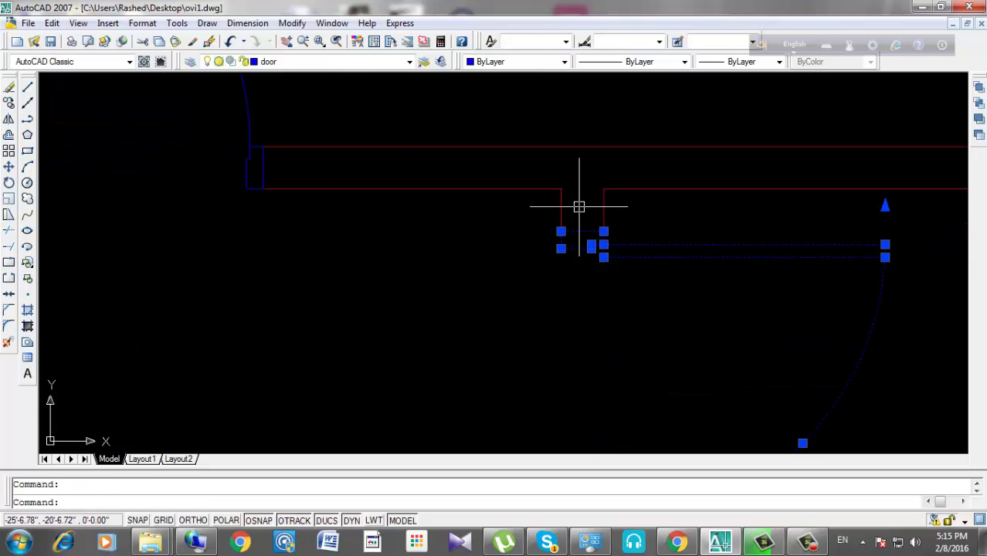
{"action": "scroll", "coordinate": [583, 308], "scroll_direction": "down", "scroll_amount": 1}
{"action": "scroll", "coordinate": [574, 424], "scroll_direction": "up", "scroll_amount": 1}
{"action": "scroll", "coordinate": [694, 216], "scroll_direction": "down", "scroll_amount": 3}
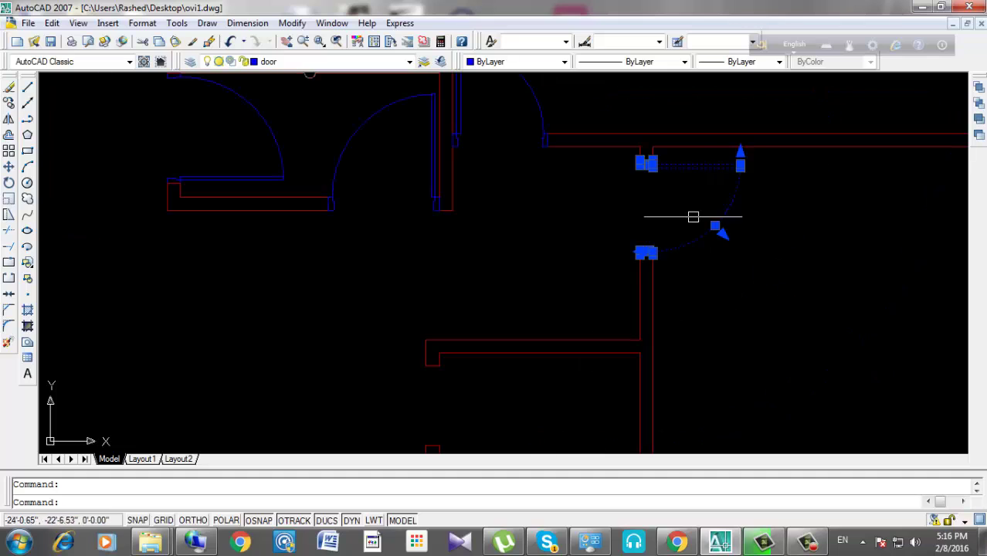
{"action": "scroll", "coordinate": [388, 255], "scroll_direction": "down", "scroll_amount": 2}
{"action": "scroll", "coordinate": [197, 321], "scroll_direction": "down", "scroll_amount": 1}
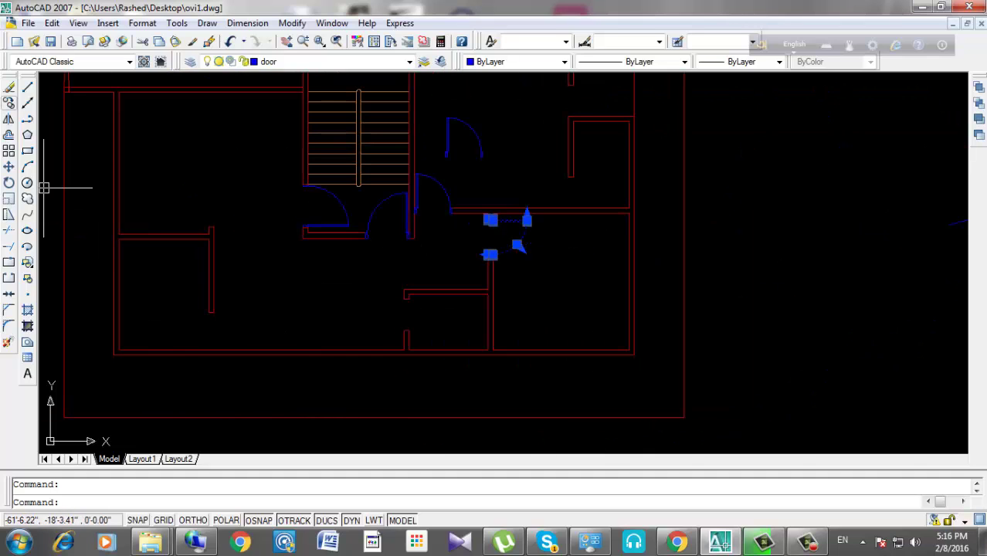
{"action": "left_click", "coordinate": [8, 103]}
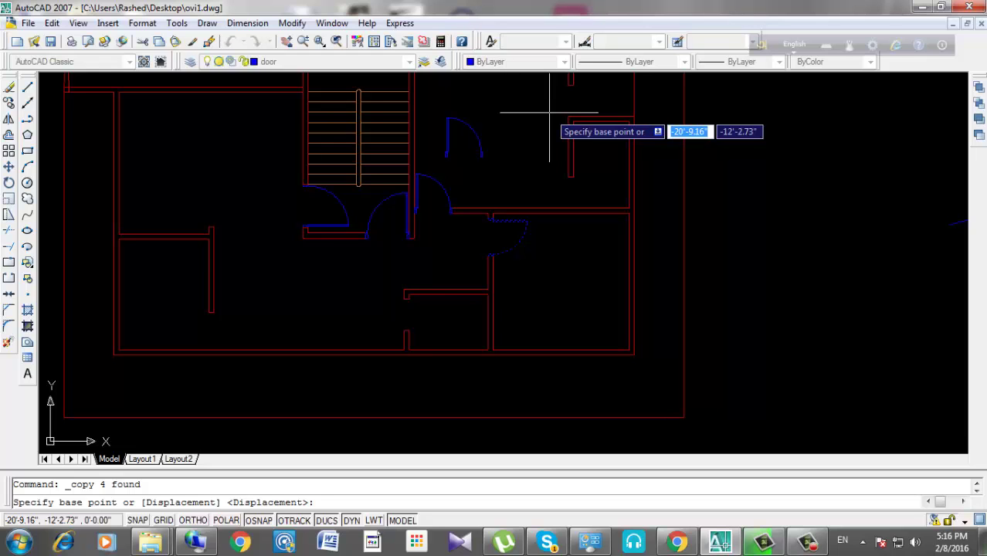
Copy the door to a new opening nearby.
{"action": "scroll", "coordinate": [494, 232], "scroll_direction": "up", "scroll_amount": 1}
{"action": "scroll", "coordinate": [540, 201], "scroll_direction": "up", "scroll_amount": 1}
{"action": "scroll", "coordinate": [563, 127], "scroll_direction": "down", "scroll_amount": 1}
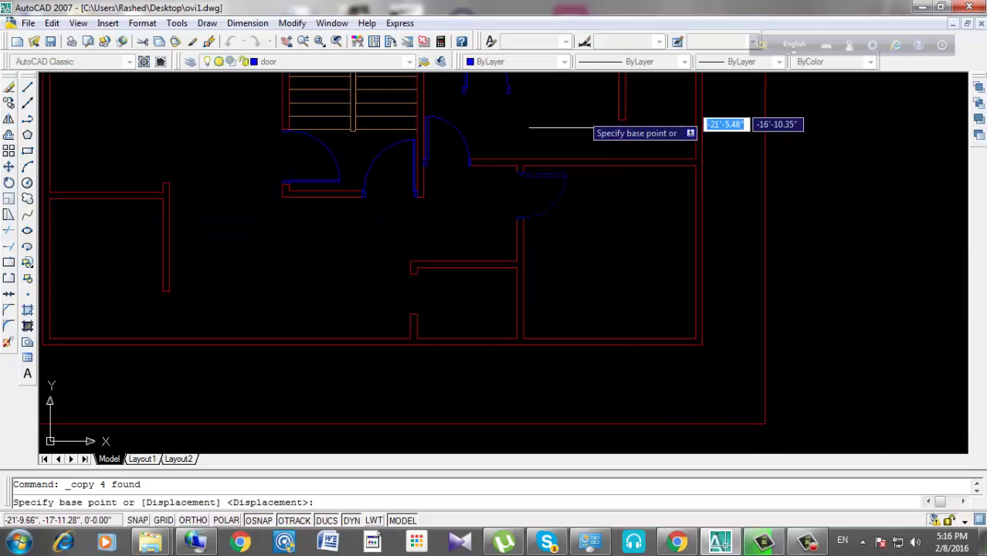
{"action": "scroll", "coordinate": [552, 147], "scroll_direction": "down", "scroll_amount": 1}
{"action": "scroll", "coordinate": [540, 163], "scroll_direction": "up", "scroll_amount": 1}
{"action": "scroll", "coordinate": [532, 154], "scroll_direction": "up", "scroll_amount": 1}
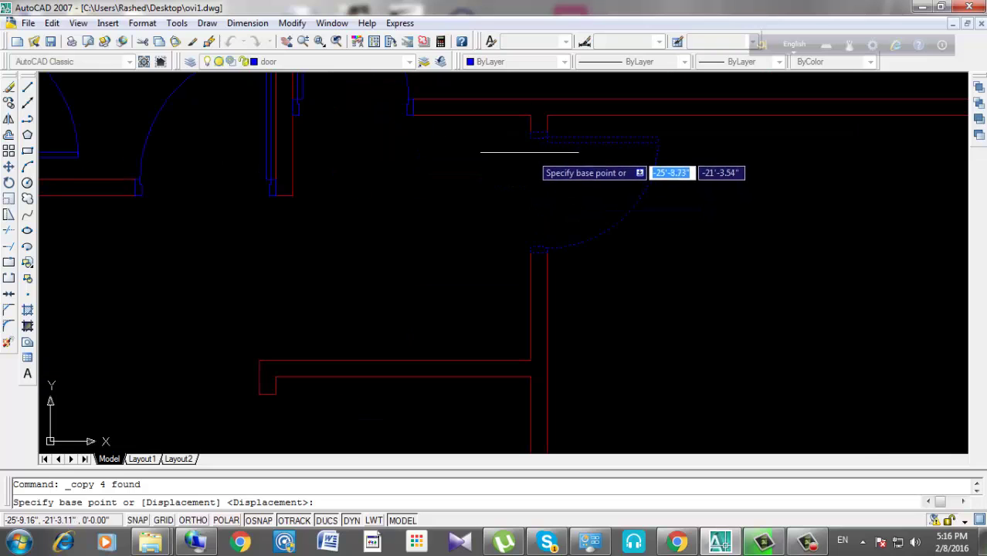
{"action": "left_click", "coordinate": [529, 136]}
{"action": "scroll", "coordinate": [672, 116], "scroll_direction": "down", "scroll_amount": 2}
{"action": "scroll", "coordinate": [387, 208], "scroll_direction": "up", "scroll_amount": 1}
{"action": "scroll", "coordinate": [468, 210], "scroll_direction": "up", "scroll_amount": 1}
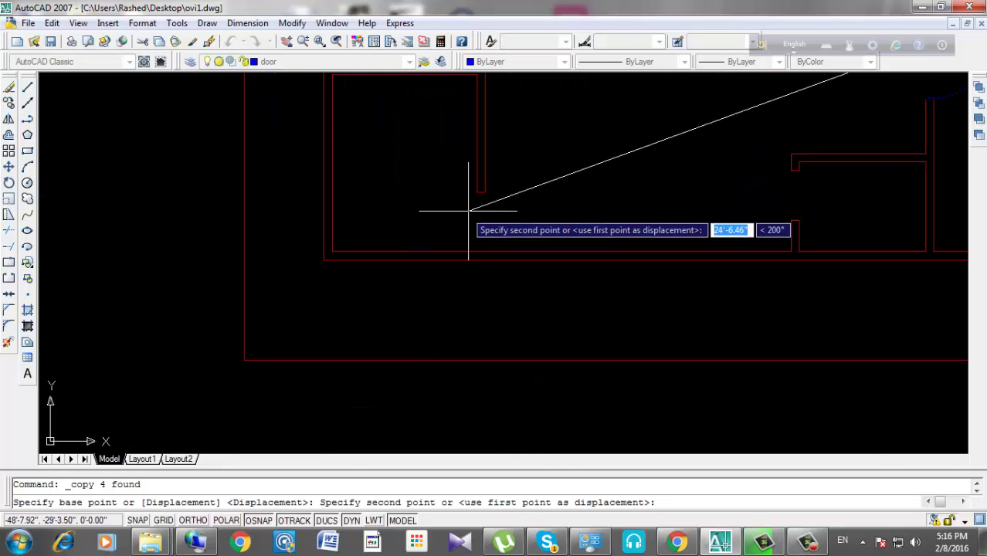
{"action": "left_click", "coordinate": [556, 166]}
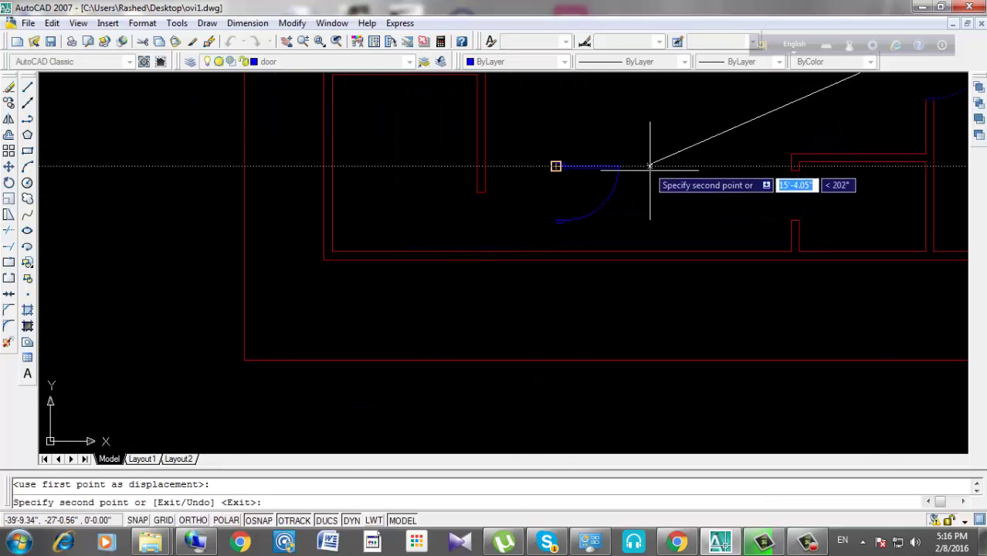
{"action": "key", "text": "Escape"}
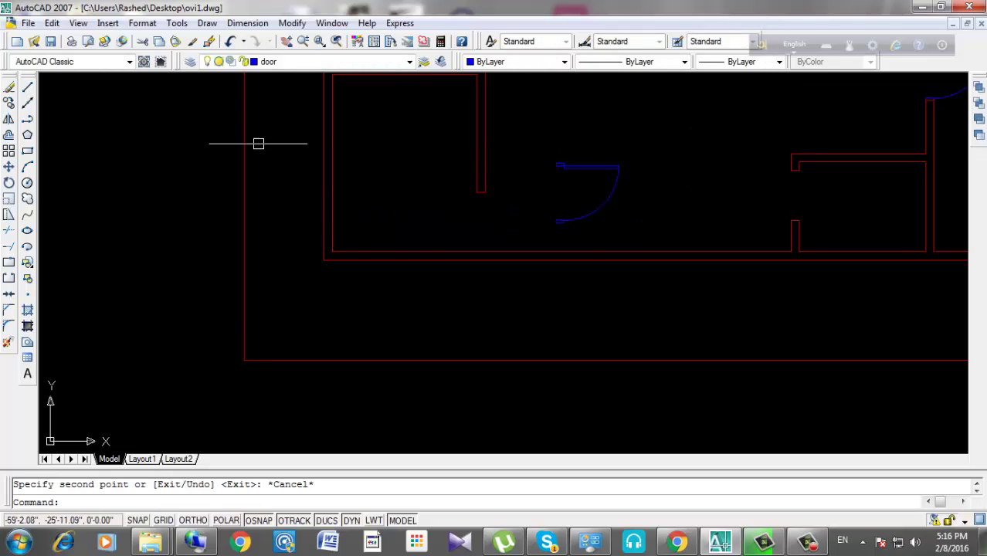
Mirror the copied door with Ortho on, then delete the unwanted mirrored copy.
{"action": "scroll", "coordinate": [515, 260], "scroll_direction": "down", "scroll_amount": 5}
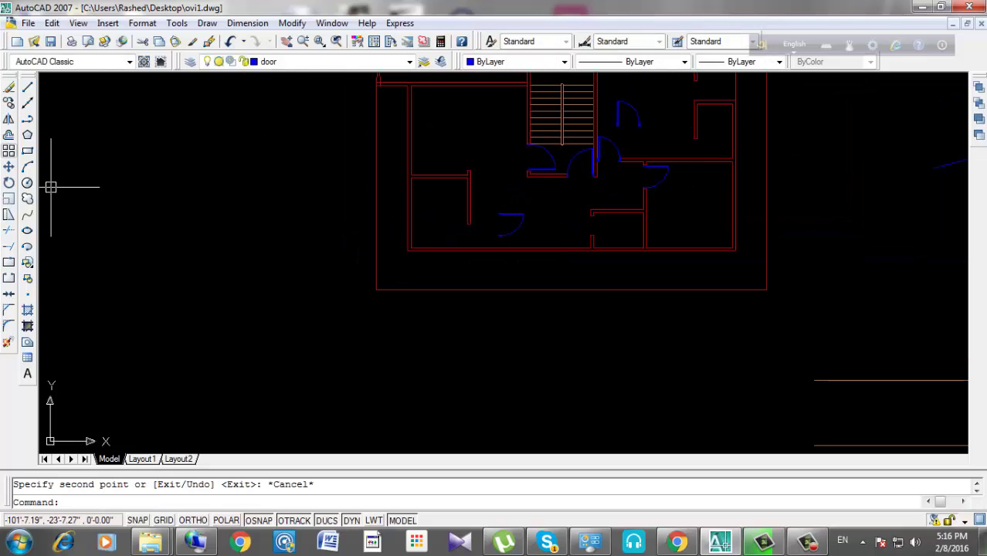
{"action": "scroll", "coordinate": [546, 258], "scroll_direction": "up", "scroll_amount": 3}
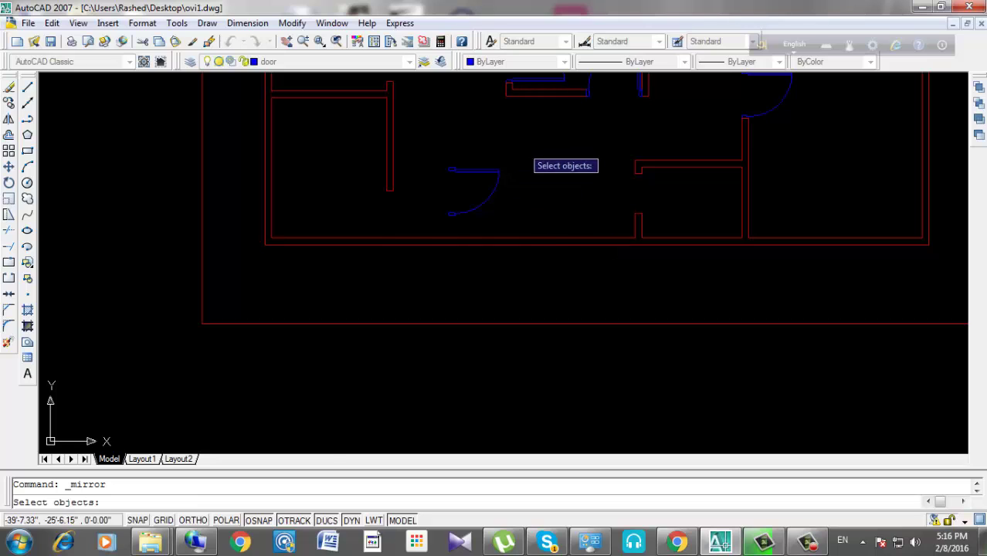
{"action": "left_click", "coordinate": [517, 146]}
{"action": "left_click", "coordinate": [427, 222]}
{"action": "key", "text": "Return"}
{"action": "scroll", "coordinate": [452, 225], "scroll_direction": "up", "scroll_amount": 2}
{"action": "left_click", "coordinate": [443, 170]}
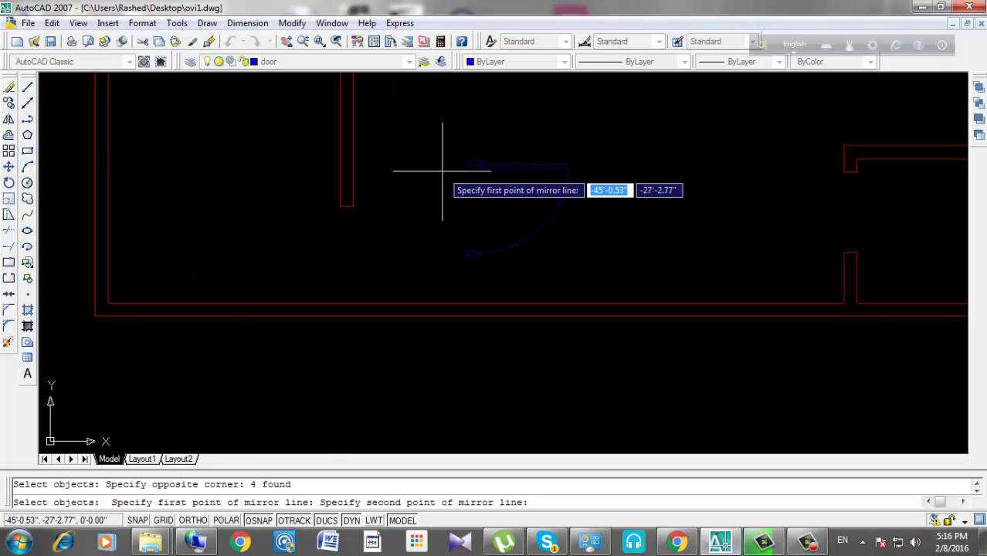
{"action": "key", "text": "F8"}
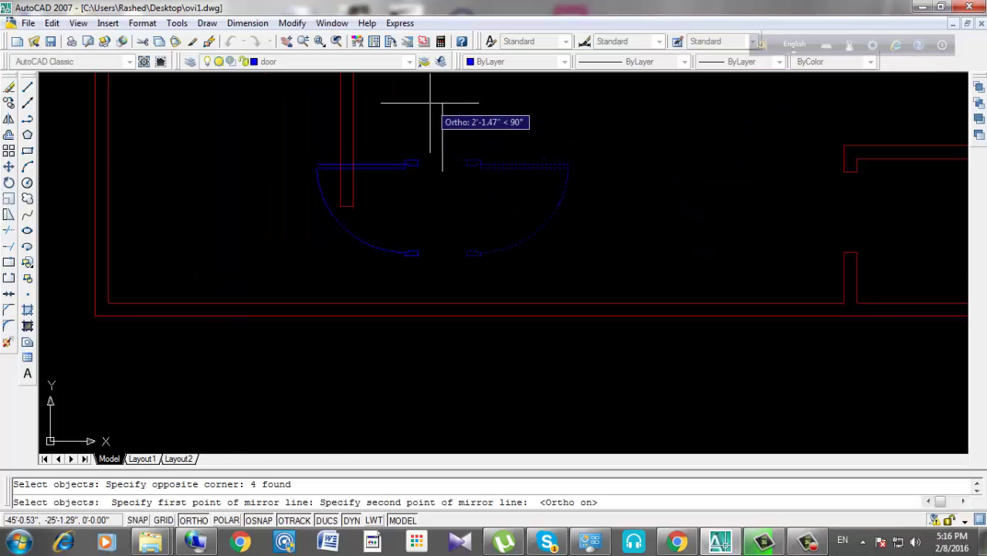
{"action": "left_click", "coordinate": [430, 101]}
{"action": "right_click", "coordinate": [443, 109]}
{"action": "left_click", "coordinate": [450, 114]}
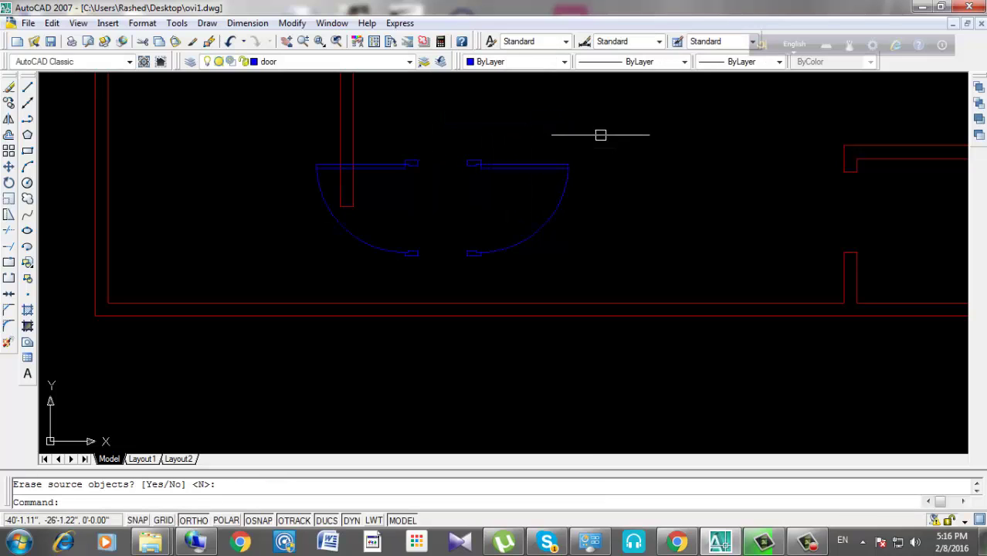
{"action": "left_click", "coordinate": [600, 136]}
{"action": "left_click", "coordinate": [451, 266]}
{"action": "key", "text": "Delete"}
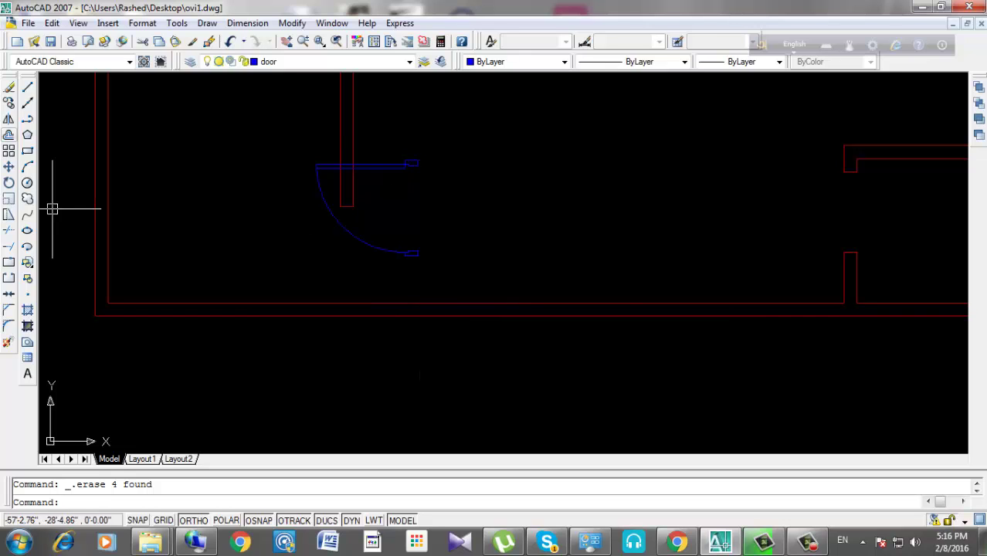
Flip the door about a horizontal mirror line and erase the original upper door.
{"action": "left_click", "coordinate": [9, 118]}
{"action": "left_click", "coordinate": [428, 152]}
{"action": "left_click", "coordinate": [390, 270]}
{"action": "key", "text": "Return"}
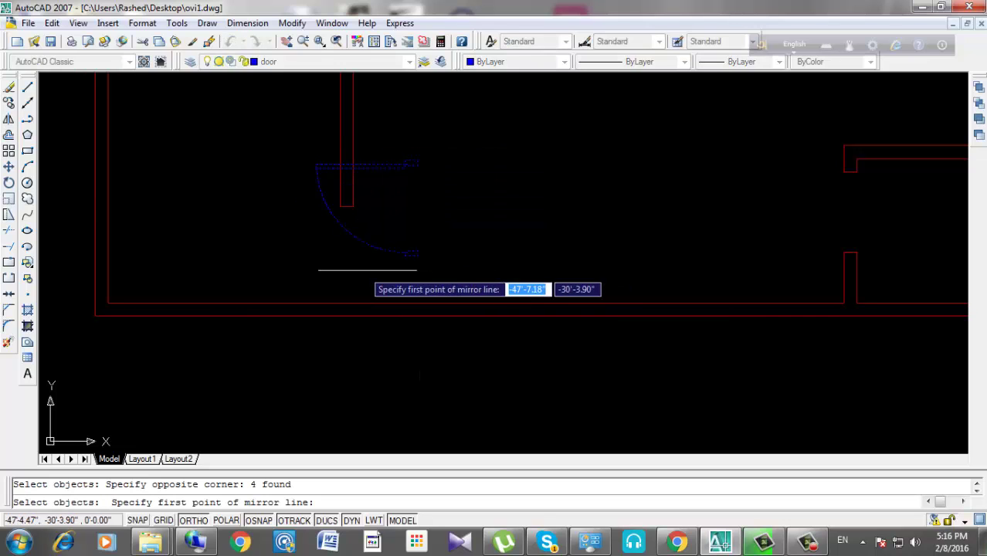
{"action": "left_click", "coordinate": [393, 268]}
{"action": "left_click", "coordinate": [597, 257]}
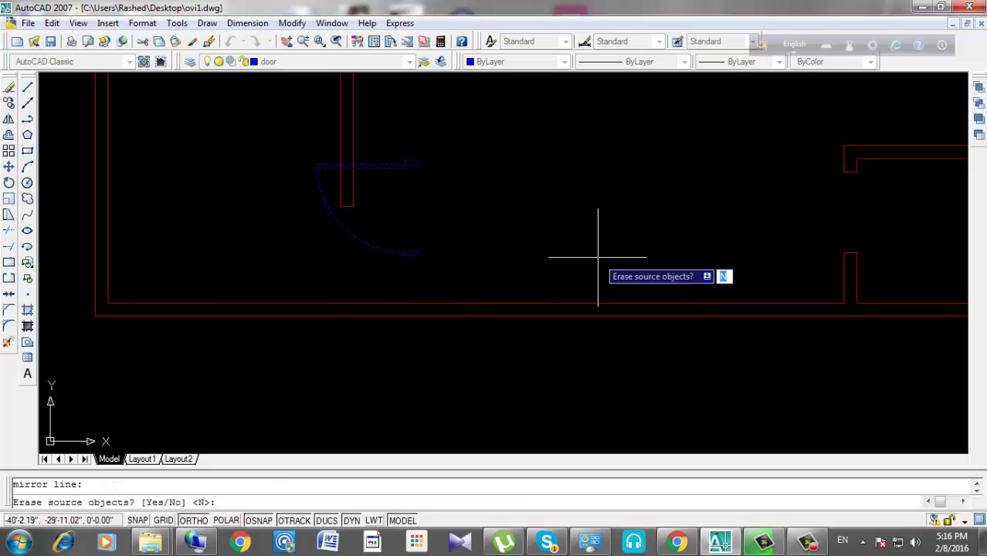
{"action": "key", "text": "Down"}
{"action": "key", "text": "Return"}
{"action": "left_click", "coordinate": [417, 122]}
{"action": "left_click", "coordinate": [389, 267]}
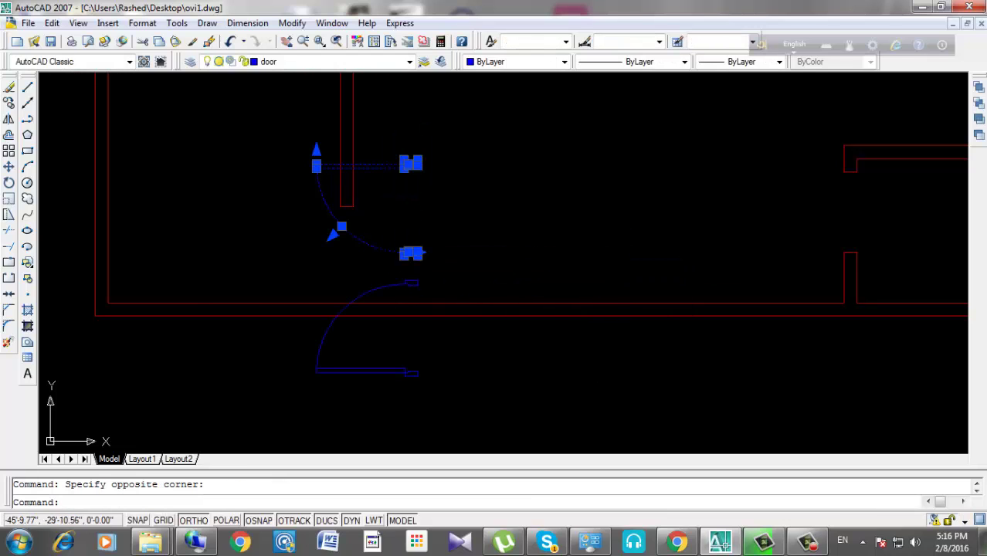
{"action": "key", "text": "Delete"}
Move the flipped door by its corner into the lower-left room's wall opening.
{"action": "left_click", "coordinate": [432, 261]}
{"action": "left_click", "coordinate": [402, 280]}
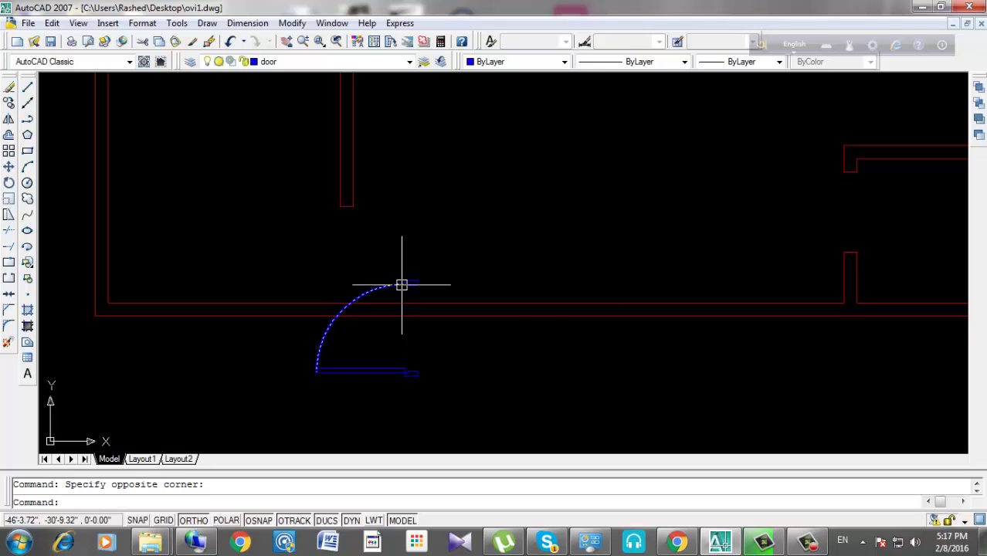
{"action": "scroll", "coordinate": [434, 268], "scroll_direction": "up", "scroll_amount": 2}
{"action": "left_click_drag", "start_coordinate": [419, 269], "coordinate": [419, 247]}
{"action": "scroll", "coordinate": [419, 247], "scroll_direction": "down", "scroll_amount": 3}
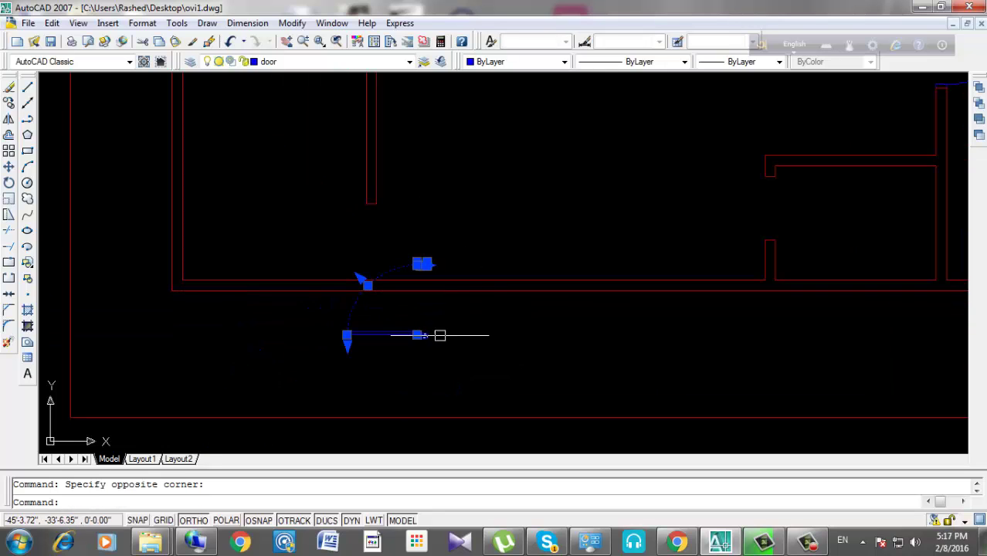
{"action": "left_click", "coordinate": [9, 166]}
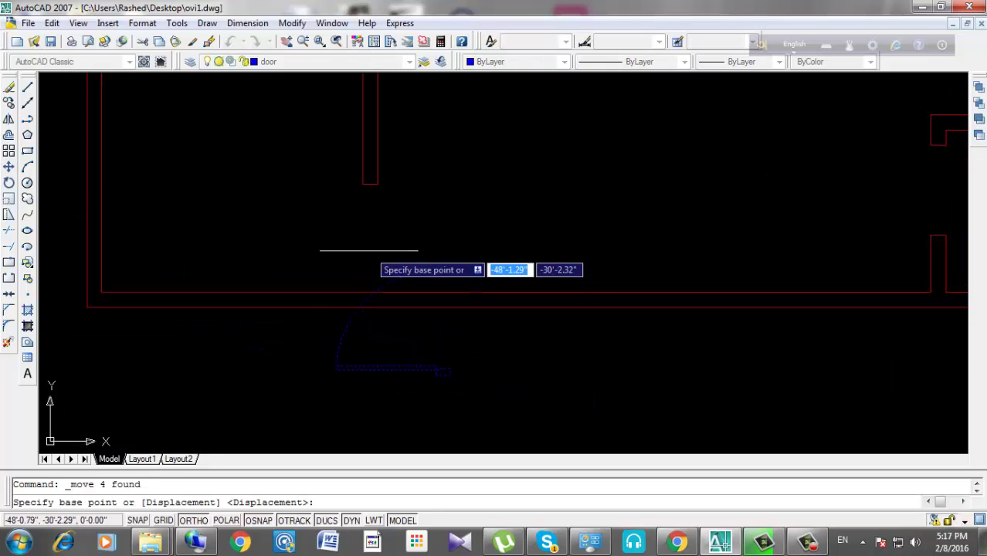
{"action": "scroll", "coordinate": [352, 249], "scroll_direction": "up", "scroll_amount": 2}
{"action": "scroll", "coordinate": [473, 291], "scroll_direction": "up", "scroll_amount": 2}
{"action": "left_click", "coordinate": [494, 265]}
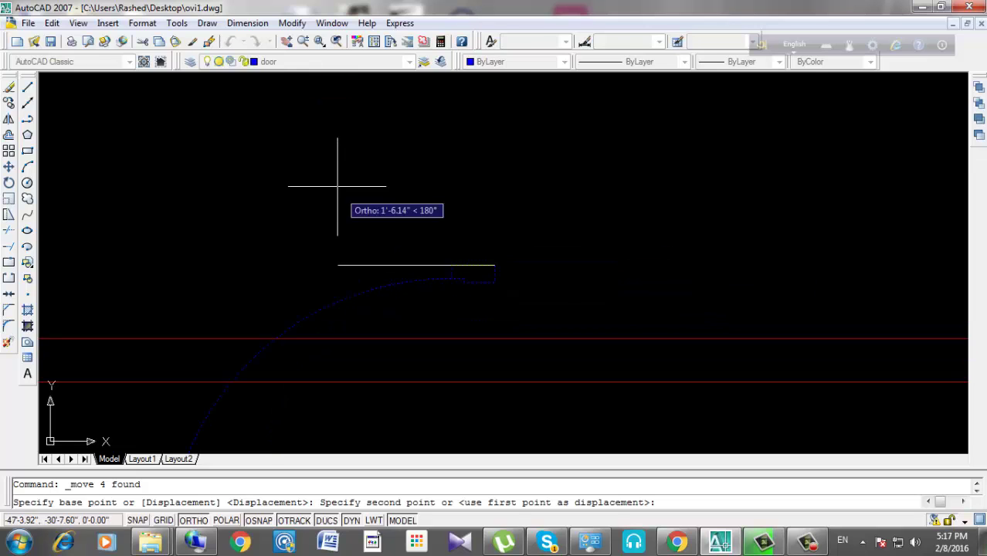
{"action": "scroll", "coordinate": [359, 204], "scroll_direction": "down", "scroll_amount": 2}
{"action": "left_click", "coordinate": [363, 182]}
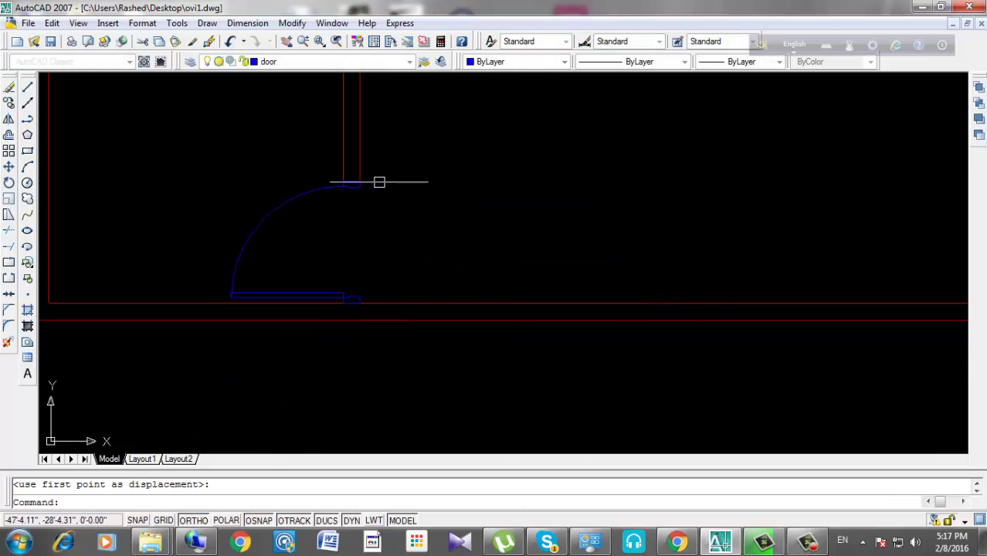
{"action": "scroll", "coordinate": [480, 381], "scroll_direction": "down", "scroll_amount": 3}
{"action": "scroll", "coordinate": [587, 346], "scroll_direction": "down", "scroll_amount": 2}
{"action": "scroll", "coordinate": [541, 340], "scroll_direction": "up", "scroll_amount": 4}
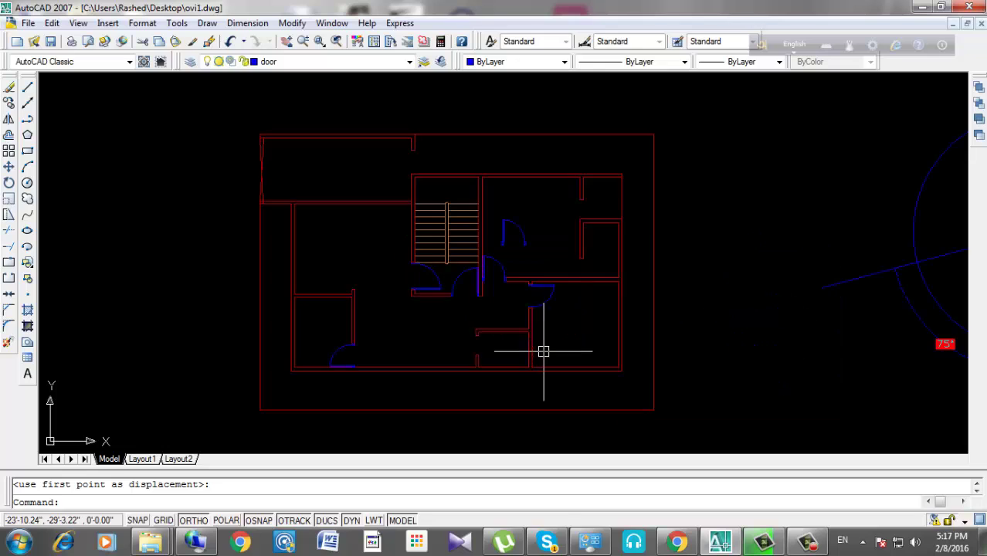
{"action": "scroll", "coordinate": [553, 298], "scroll_direction": "down", "scroll_amount": 1}
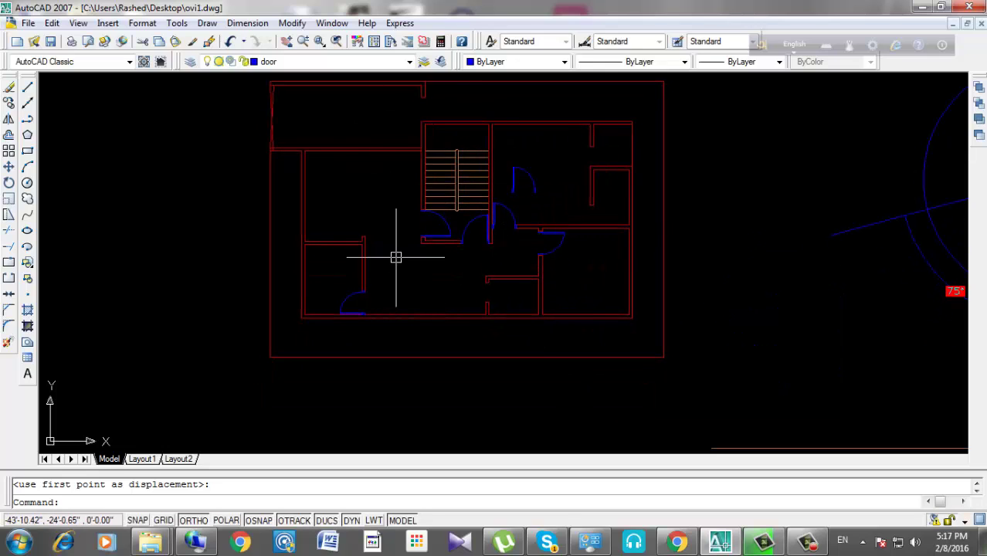
{"action": "scroll", "coordinate": [397, 248], "scroll_direction": "up", "scroll_amount": 2}
{"action": "scroll", "coordinate": [343, 221], "scroll_direction": "down", "scroll_amount": 2}
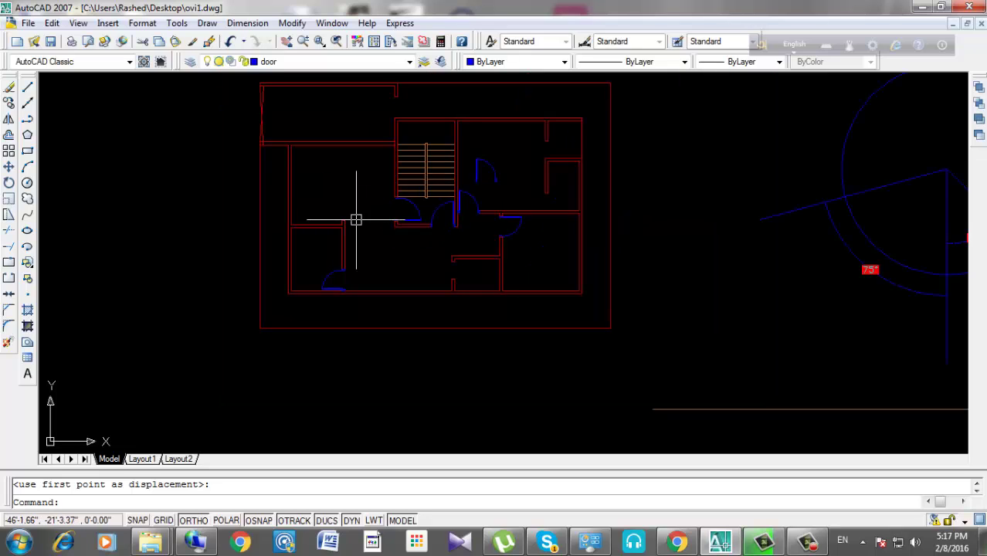
{"action": "scroll", "coordinate": [518, 260], "scroll_direction": "up", "scroll_amount": 1}
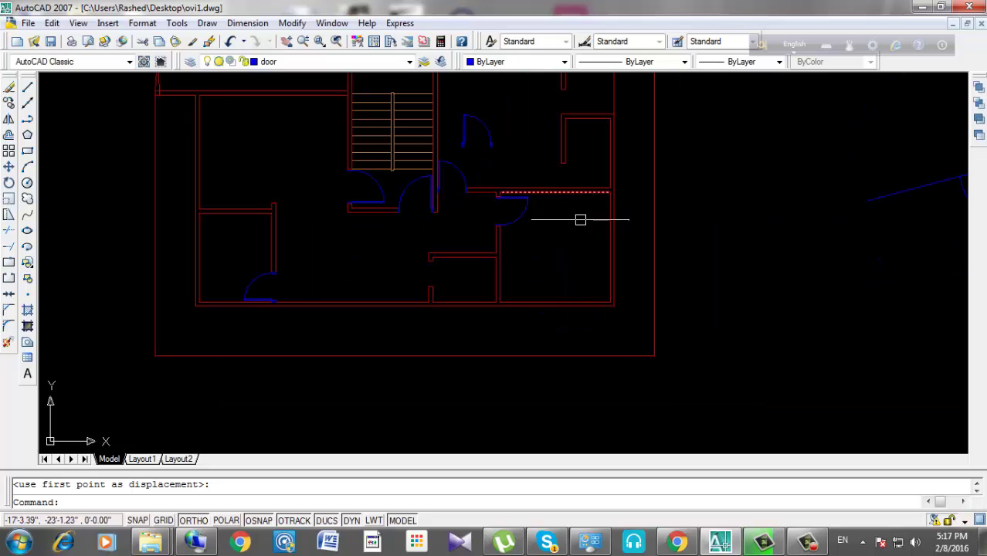
{"action": "scroll", "coordinate": [269, 304], "scroll_direction": "up", "scroll_amount": 1}
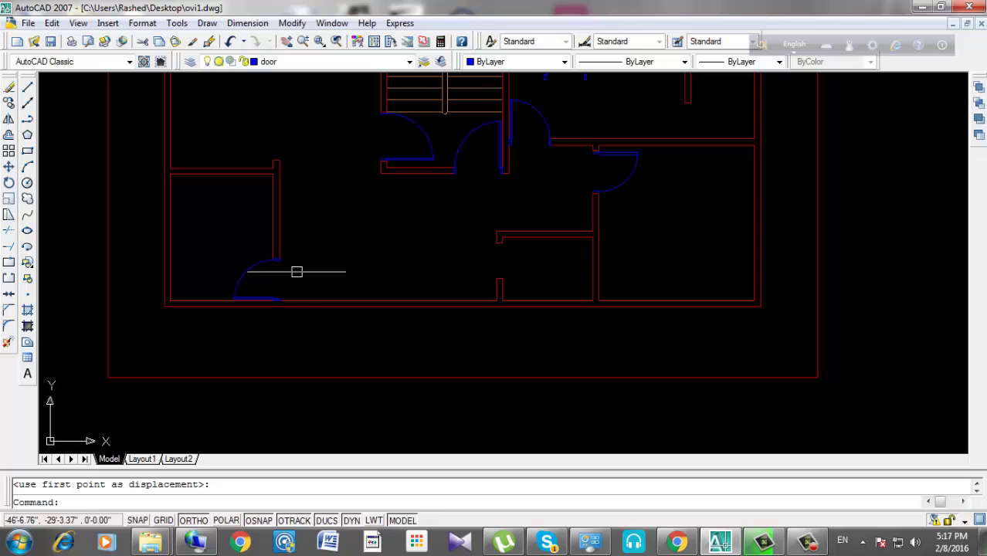
{"action": "scroll", "coordinate": [297, 271], "scroll_direction": "up", "scroll_amount": 2}
{"action": "scroll", "coordinate": [409, 271], "scroll_direction": "down", "scroll_amount": 4}
{"action": "scroll", "coordinate": [433, 230], "scroll_direction": "up", "scroll_amount": 3}
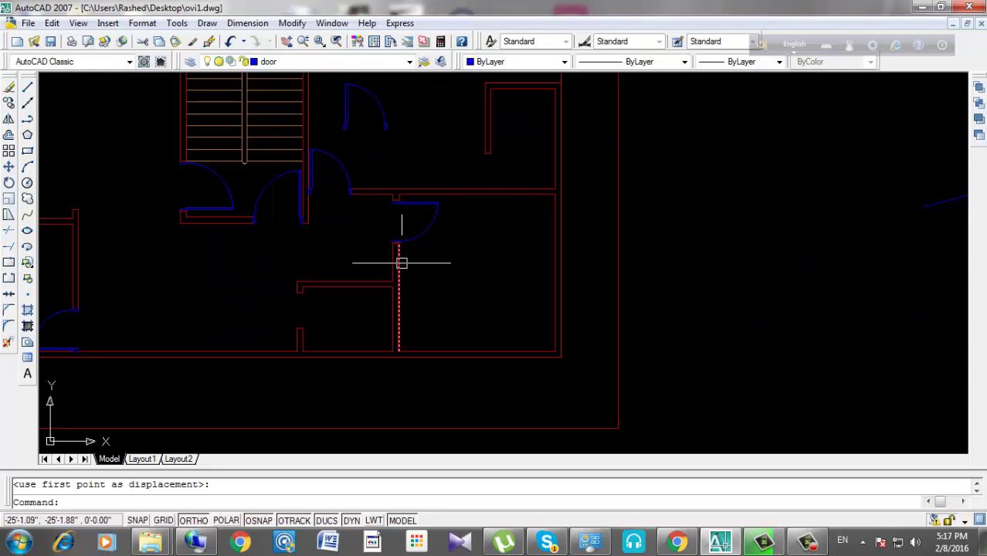
{"action": "scroll", "coordinate": [392, 252], "scroll_direction": "up", "scroll_amount": 2}
{"action": "scroll", "coordinate": [399, 238], "scroll_direction": "up", "scroll_amount": 2}
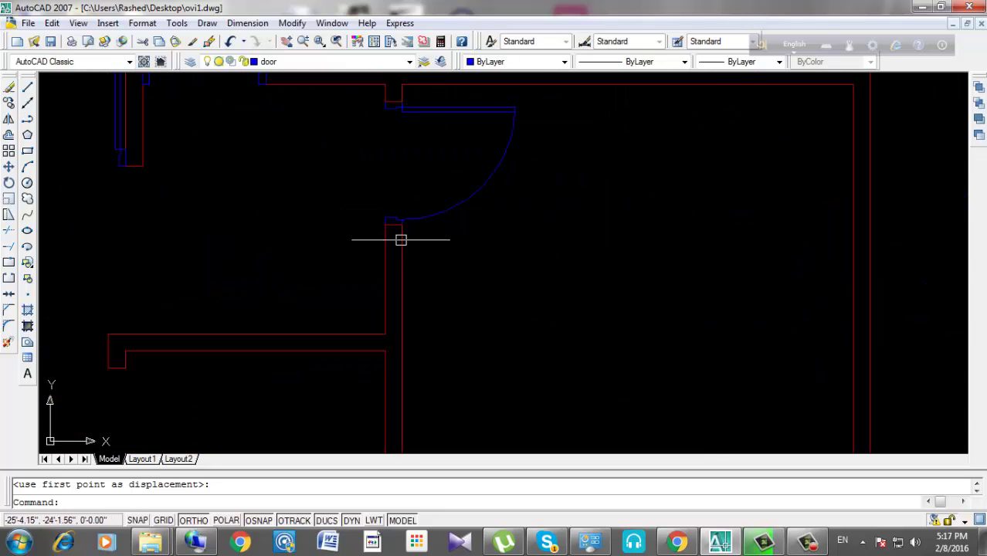
{"action": "scroll", "coordinate": [381, 110], "scroll_direction": "up", "scroll_amount": 2}
Copy the door jamb pieces, with Ortho off, to the other wall opening.
{"action": "left_click", "coordinate": [382, 110]}
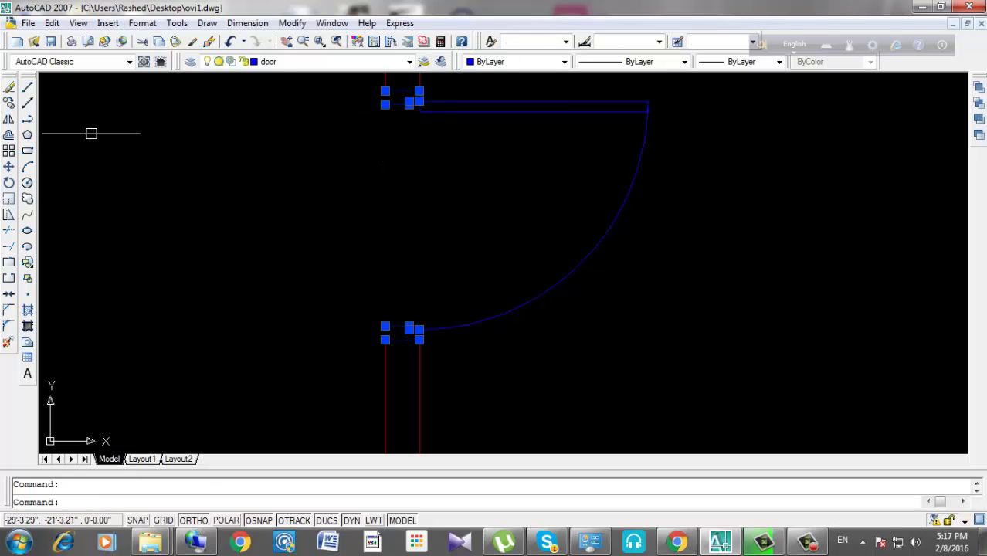
{"action": "left_click", "coordinate": [9, 103]}
{"action": "scroll", "coordinate": [396, 88], "scroll_direction": "up", "scroll_amount": 2}
{"action": "scroll", "coordinate": [463, 90], "scroll_direction": "up", "scroll_amount": 2}
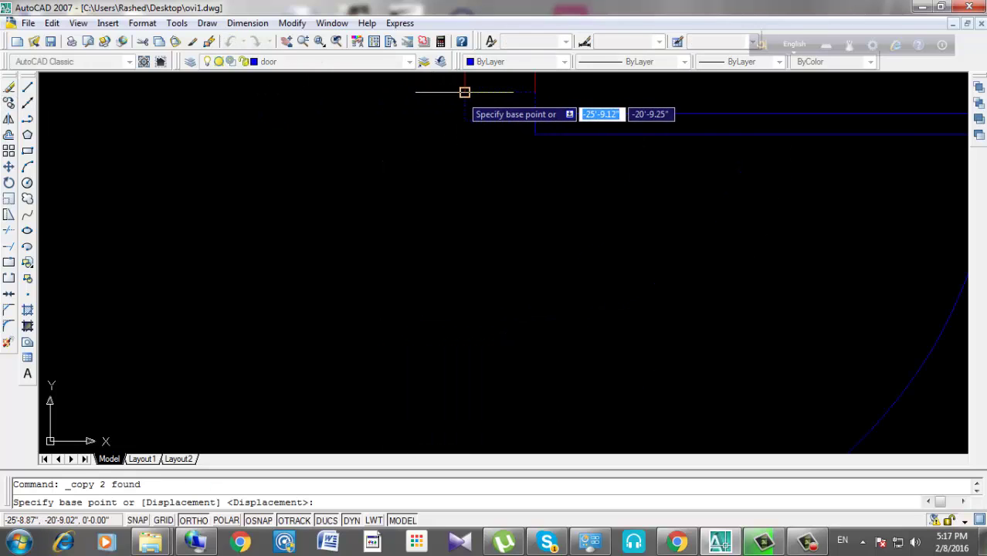
{"action": "left_click", "coordinate": [465, 92]}
{"action": "scroll", "coordinate": [464, 91], "scroll_direction": "down", "scroll_amount": 3}
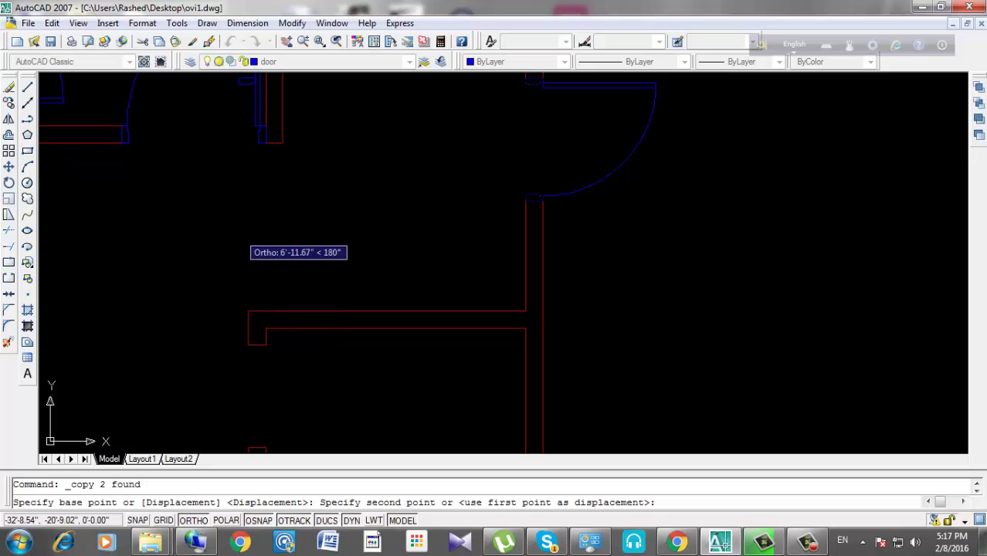
{"action": "key", "text": "F8"}
{"action": "scroll", "coordinate": [308, 287], "scroll_direction": "down", "scroll_amount": 3}
{"action": "scroll", "coordinate": [235, 275], "scroll_direction": "up", "scroll_amount": 2}
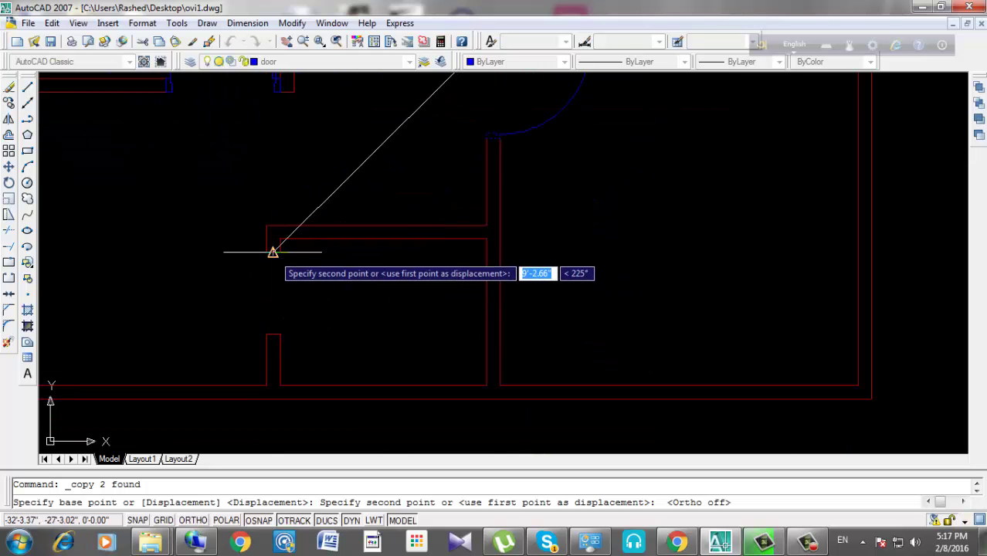
{"action": "left_click", "coordinate": [266, 253]}
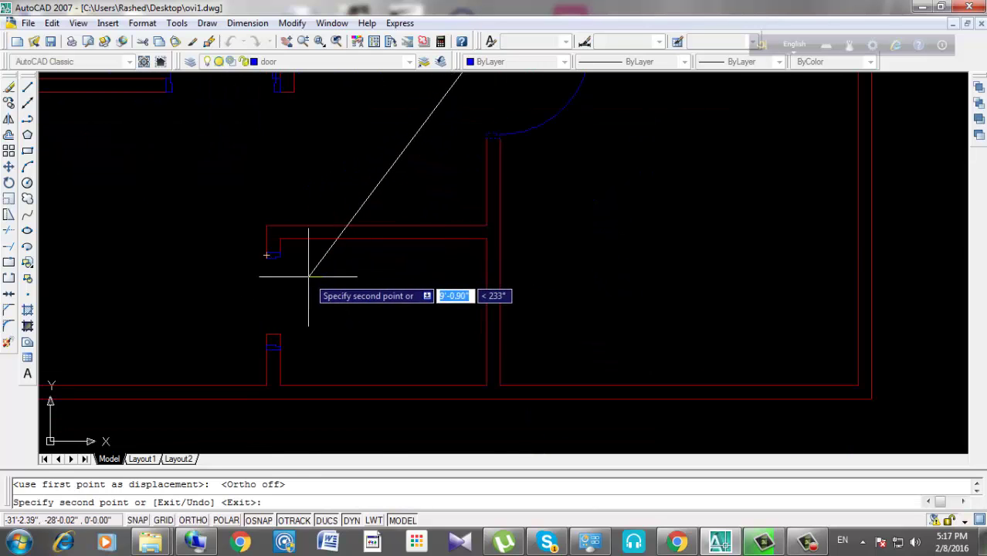
{"action": "key", "text": "Escape"}
{"action": "scroll", "coordinate": [269, 255], "scroll_direction": "up", "scroll_amount": 4}
{"action": "scroll", "coordinate": [297, 289], "scroll_direction": "down", "scroll_amount": 3}
{"action": "scroll", "coordinate": [264, 315], "scroll_direction": "up", "scroll_amount": 2}
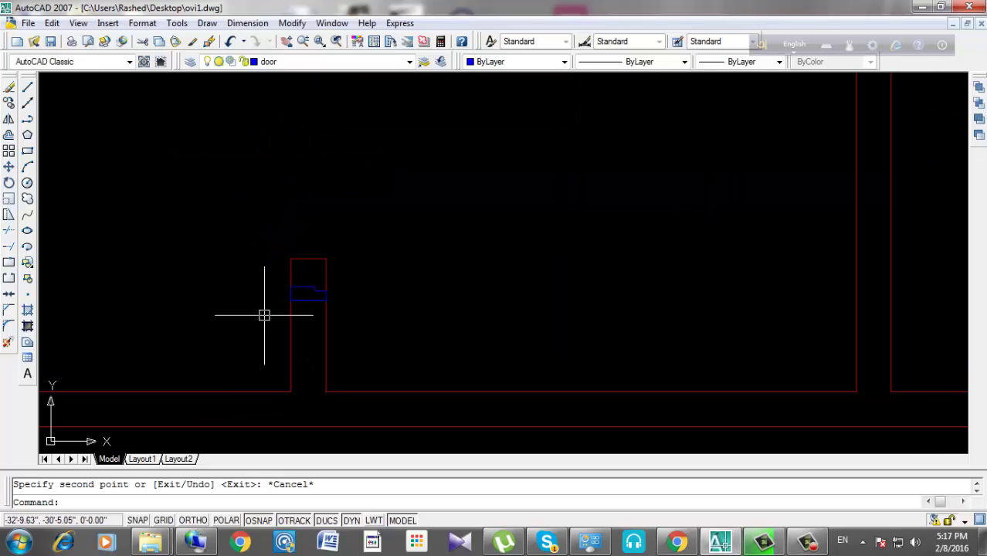
Move the blue door-stop piece from its corner to the jamb end.
{"action": "left_click", "coordinate": [308, 292]}
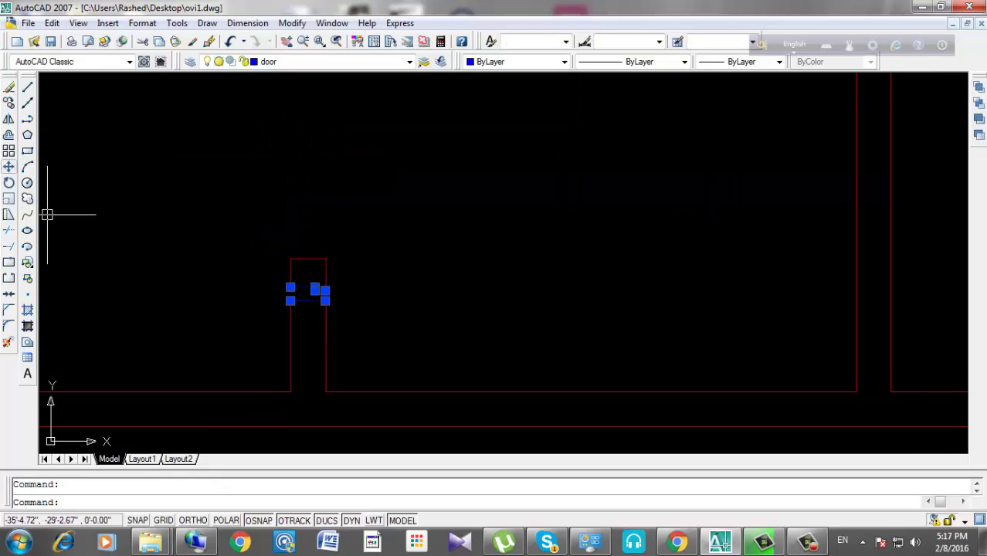
{"action": "left_click", "coordinate": [8, 166]}
{"action": "scroll", "coordinate": [303, 348], "scroll_direction": "up", "scroll_amount": 3}
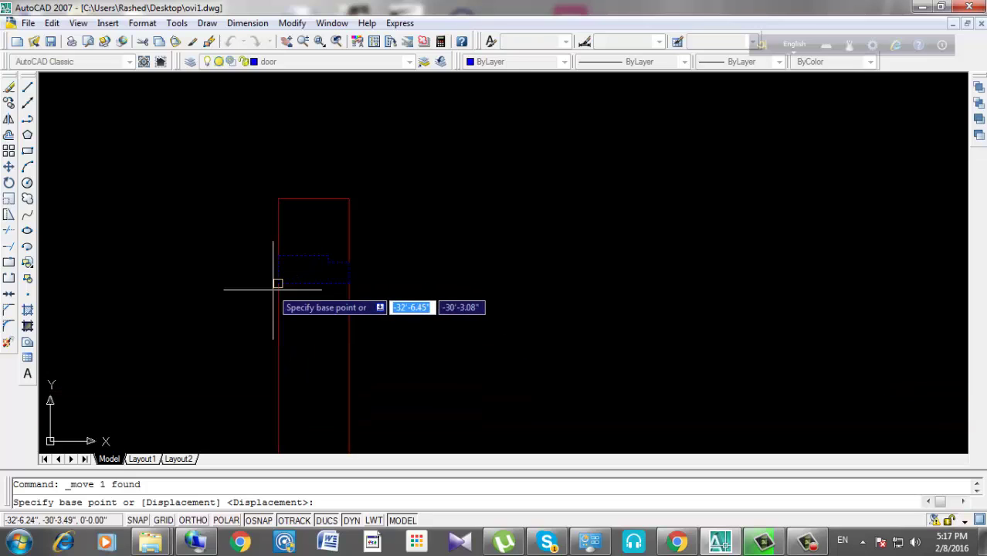
{"action": "left_click", "coordinate": [277, 278]}
{"action": "left_click", "coordinate": [277, 197]}
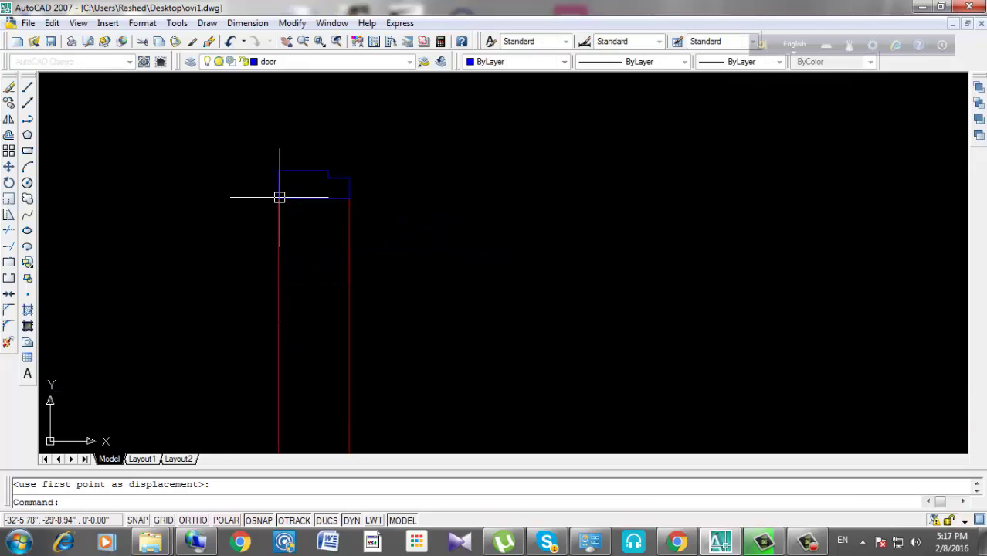
{"action": "middle_click_drag", "start_coordinate": [395, 217], "coordinate": [425, 371]}
{"action": "scroll", "coordinate": [425, 270], "scroll_direction": "down", "scroll_amount": 2}
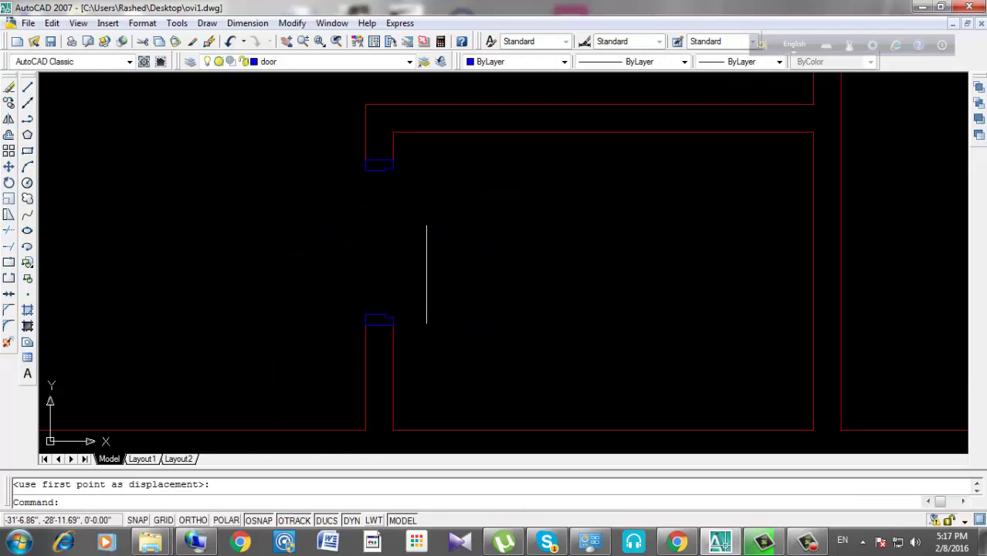
{"action": "scroll", "coordinate": [494, 382], "scroll_direction": "down", "scroll_amount": 1}
Draw a 2'-3" by 1.5" door leaf rectangle from the wall corner across the opening.
{"action": "left_click", "coordinate": [27, 151]}
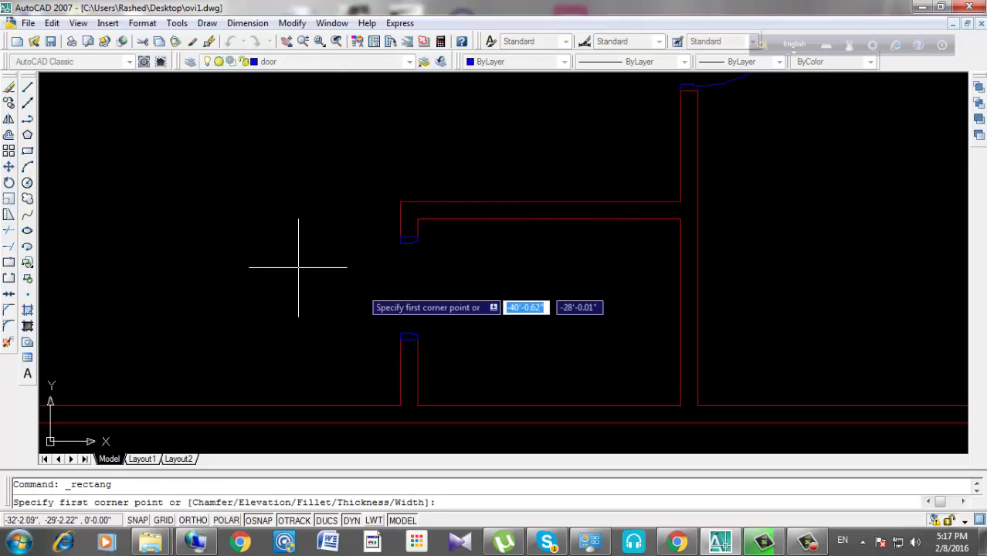
{"action": "scroll", "coordinate": [394, 330], "scroll_direction": "up", "scroll_amount": 3}
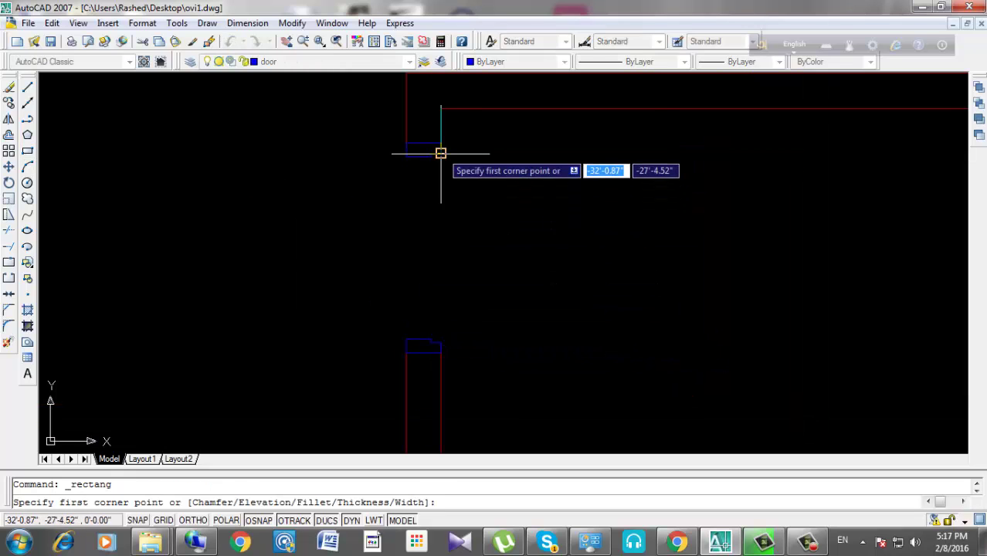
{"action": "left_click", "coordinate": [441, 154]}
{"action": "right_click", "coordinate": [615, 170]}
{"action": "left_click", "coordinate": [671, 261]}
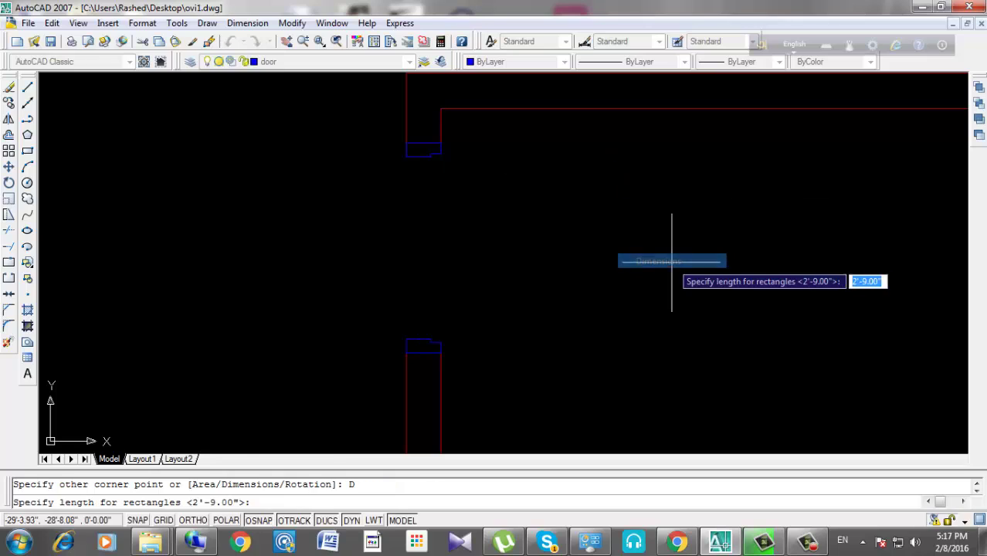
{"action": "type", "text": "2'-3"}
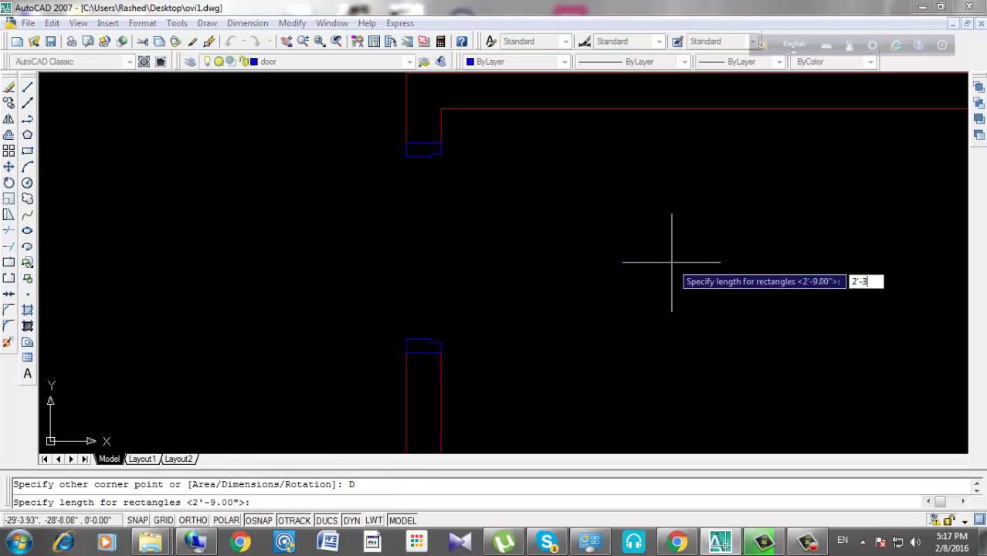
{"action": "key", "text": "Return"}
{"action": "type", "text": "1.5"}
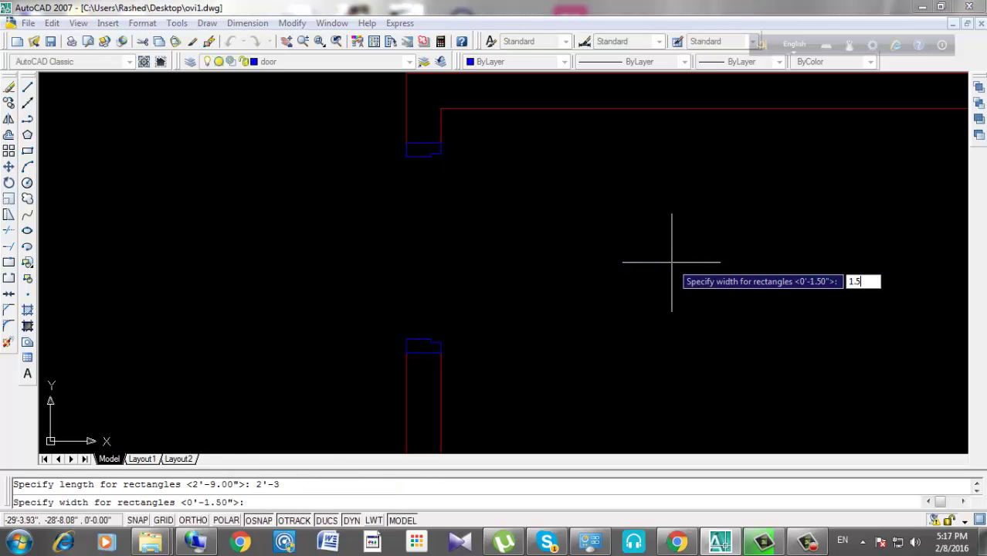
{"action": "key", "text": "Return"}
{"action": "left_click", "coordinate": [699, 300]}
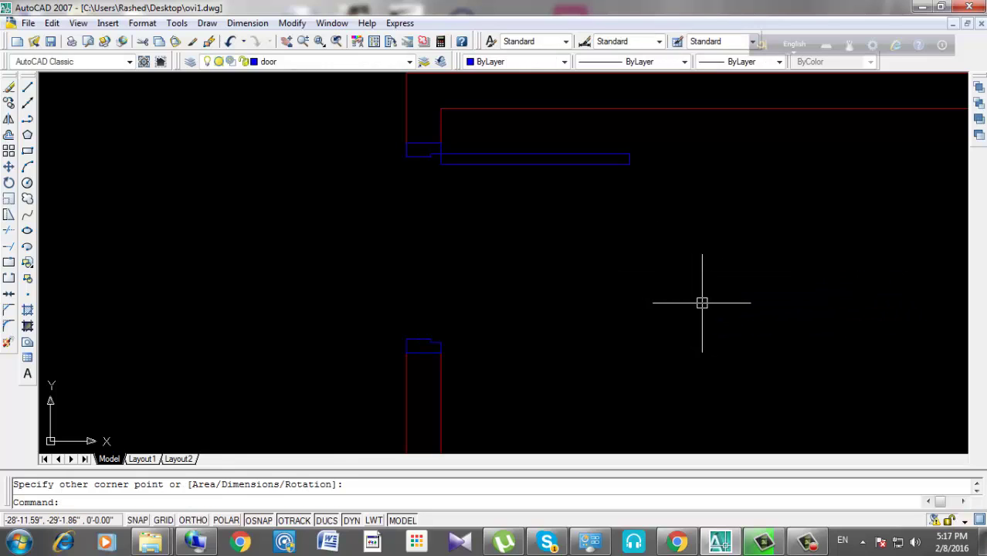
{"action": "scroll", "coordinate": [588, 170], "scroll_direction": "up", "scroll_amount": 2}
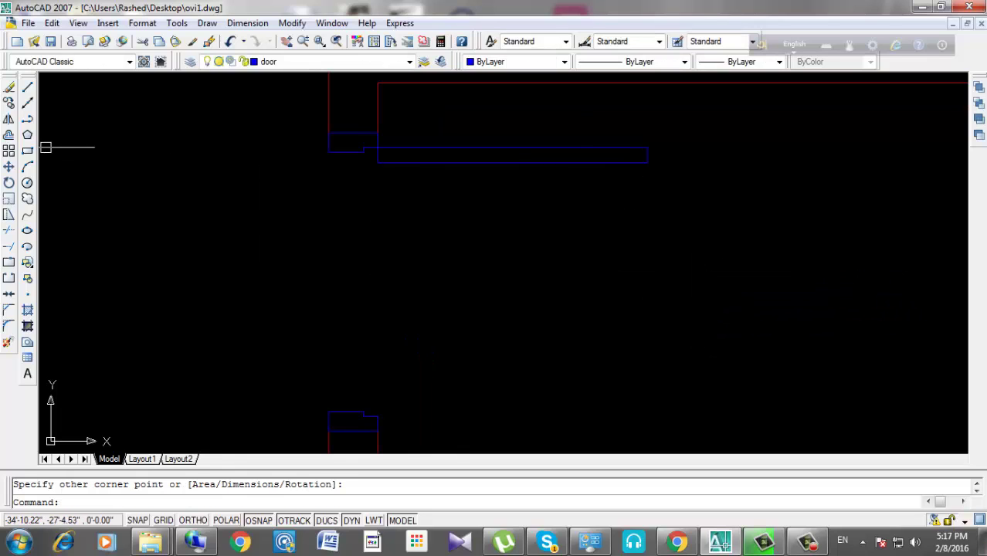
Draw the swing arc centred on the hinge, starting at the leaf end, with angle -90°.
{"action": "left_click", "coordinate": [27, 166]}
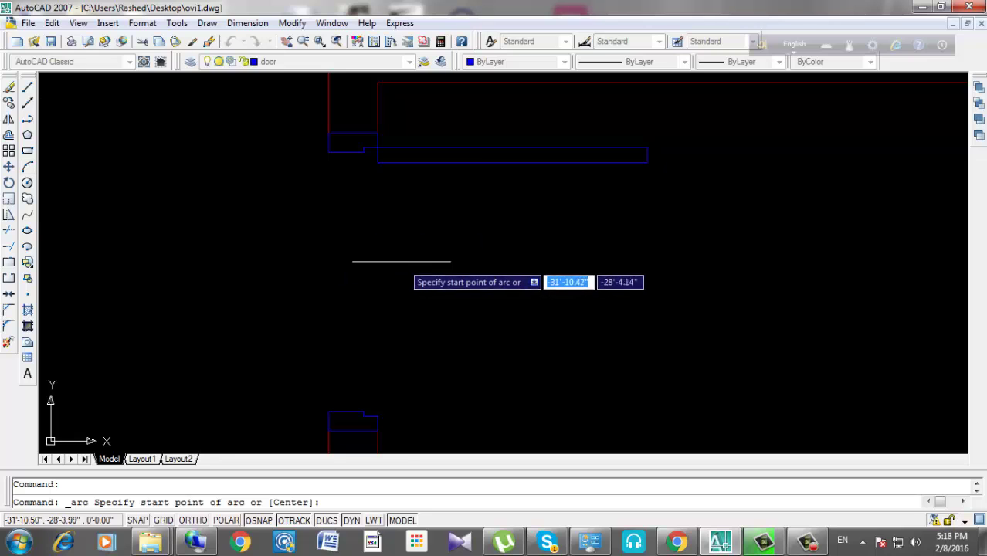
{"action": "type", "text": "c"}
{"action": "key", "text": "Return"}
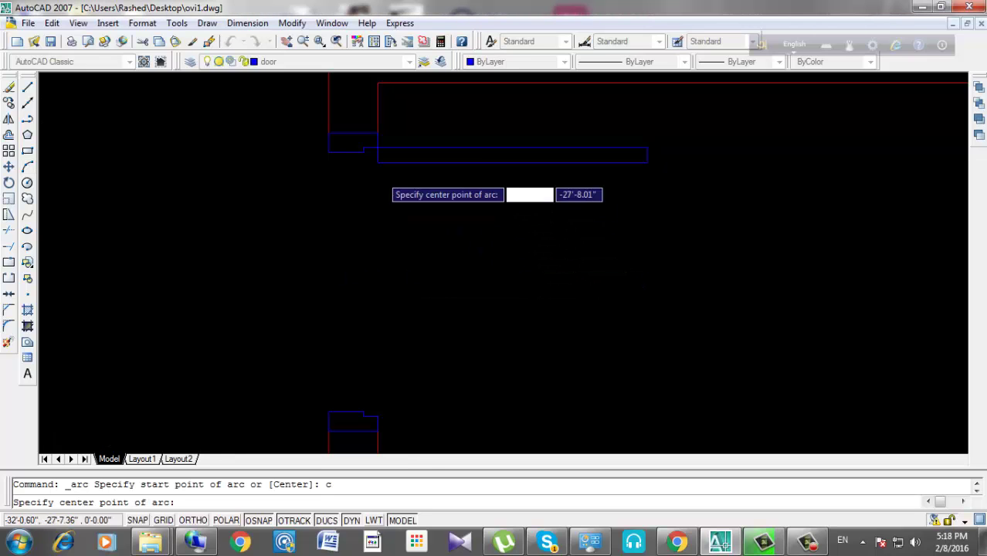
{"action": "scroll", "coordinate": [380, 175], "scroll_direction": "up", "scroll_amount": 3}
{"action": "left_click", "coordinate": [376, 138]}
{"action": "scroll", "coordinate": [235, 178], "scroll_direction": "down", "scroll_amount": 2}
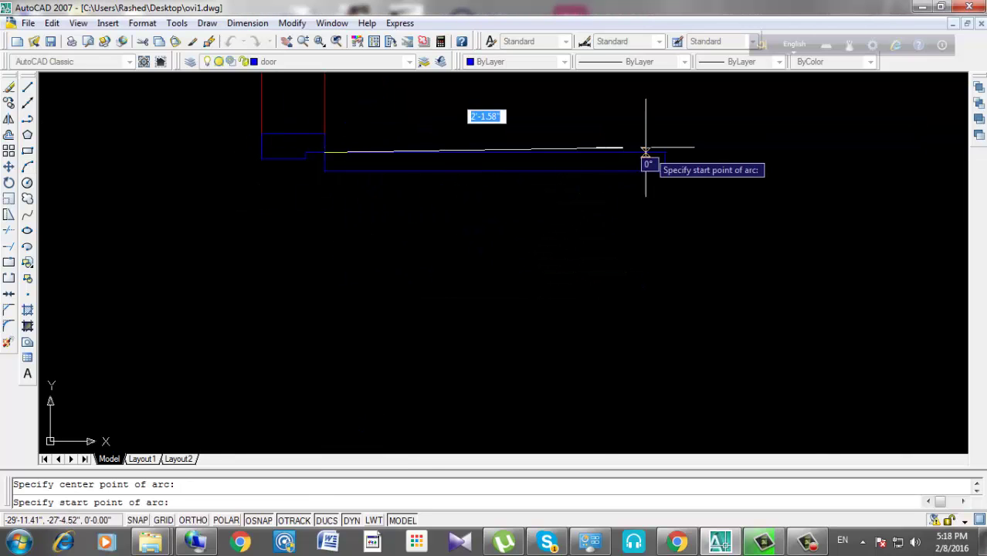
{"action": "scroll", "coordinate": [664, 160], "scroll_direction": "up", "scroll_amount": 2}
{"action": "left_click", "coordinate": [668, 159]}
{"action": "scroll", "coordinate": [669, 158], "scroll_direction": "down", "scroll_amount": 2}
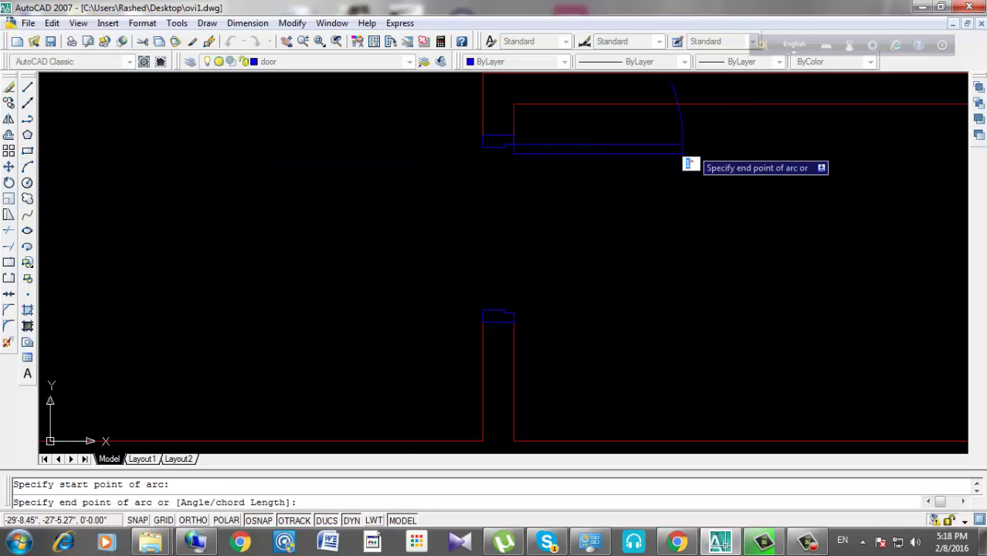
{"action": "type", "text": "a"}
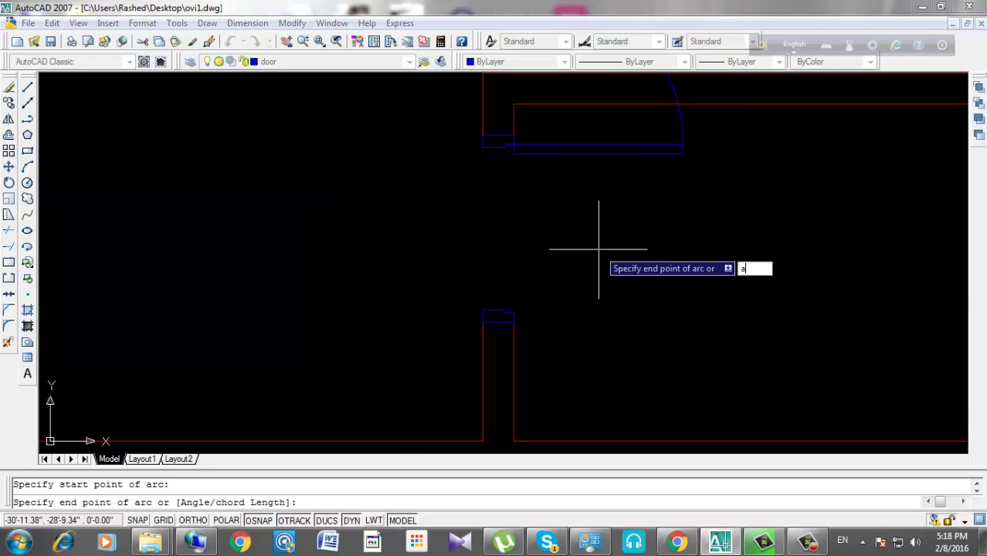
{"action": "key", "text": "Return"}
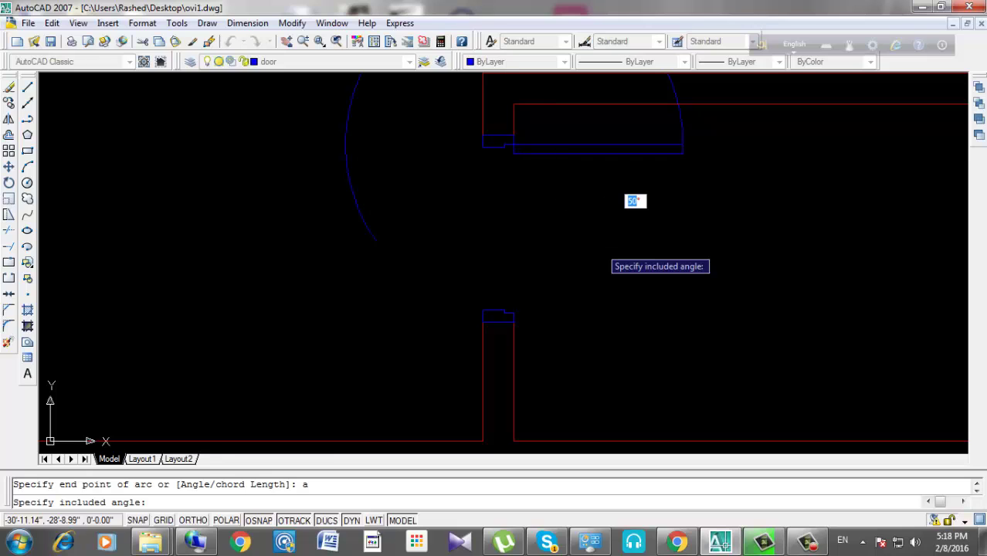
{"action": "type", "text": "-90"}
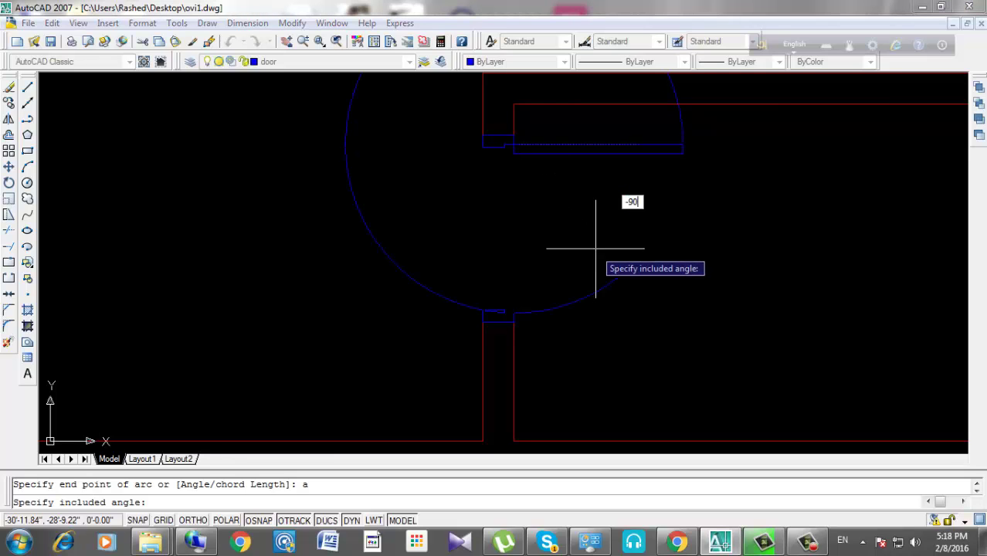
{"action": "key", "text": "Return"}
Copy the door leaf and swing arc to the opening right of the stairs.
{"action": "scroll", "coordinate": [624, 330], "scroll_direction": "down", "scroll_amount": 3}
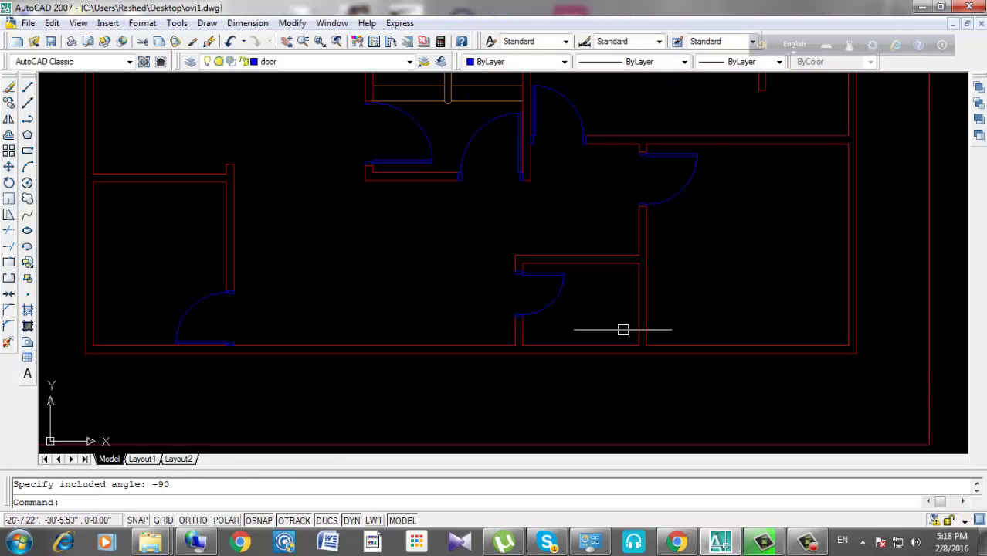
{"action": "middle_click_drag", "start_coordinate": [616, 243], "coordinate": [588, 337]}
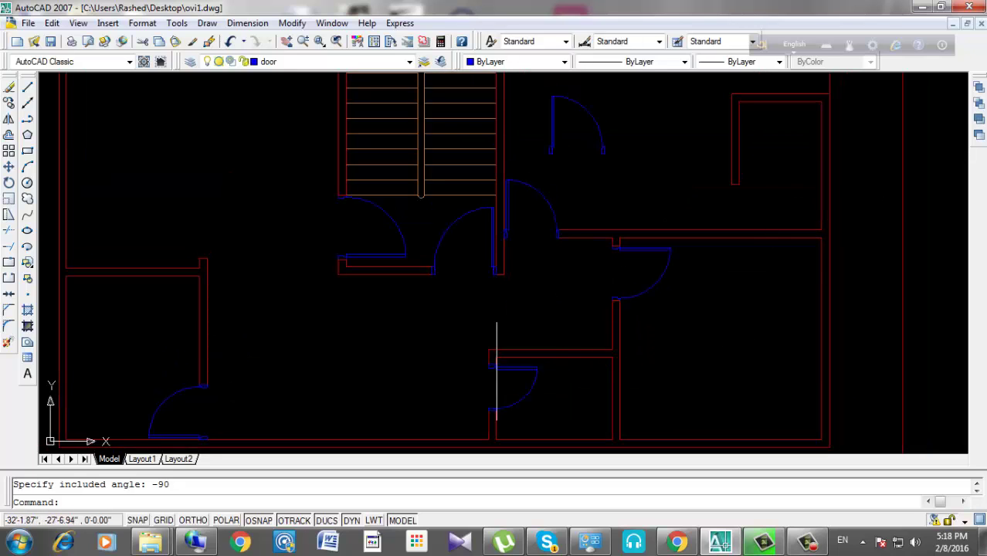
{"action": "scroll", "coordinate": [496, 370], "scroll_direction": "down", "scroll_amount": 2}
{"action": "scroll", "coordinate": [598, 311], "scroll_direction": "down", "scroll_amount": 2}
{"action": "scroll", "coordinate": [515, 324], "scroll_direction": "up", "scroll_amount": 3}
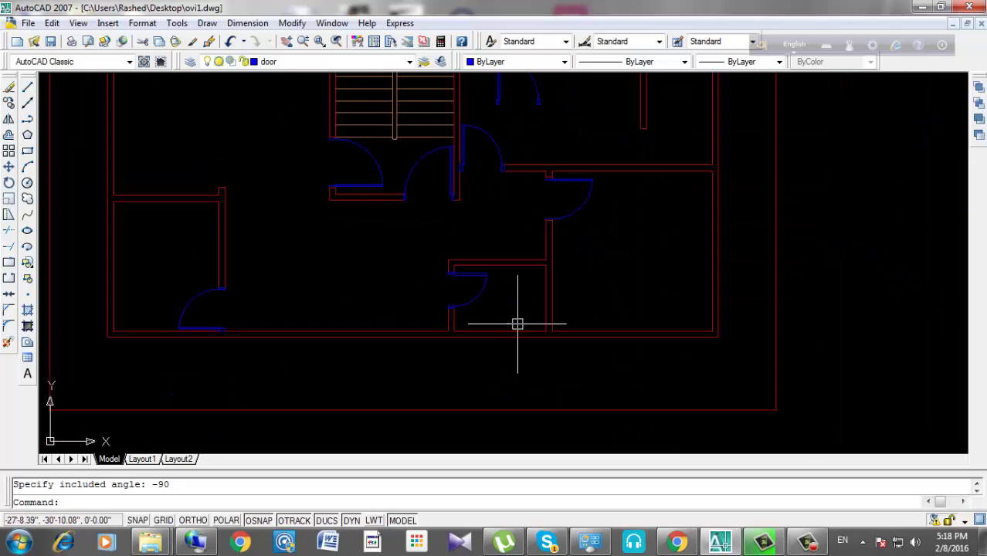
{"action": "scroll", "coordinate": [515, 324], "scroll_direction": "up", "scroll_amount": 3}
{"action": "left_click_drag", "start_coordinate": [529, 226], "coordinate": [406, 237]}
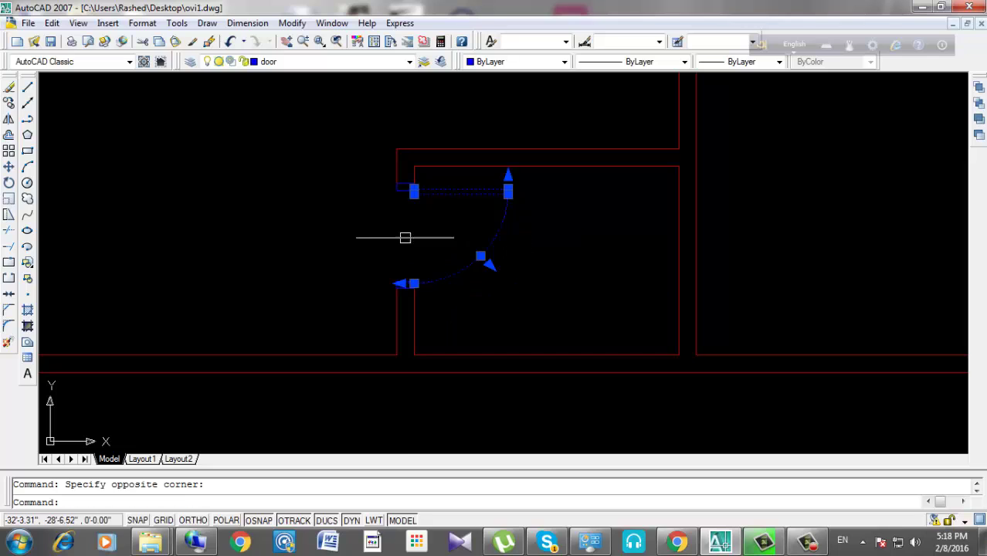
{"action": "scroll", "coordinate": [397, 217], "scroll_direction": "up", "scroll_amount": 3}
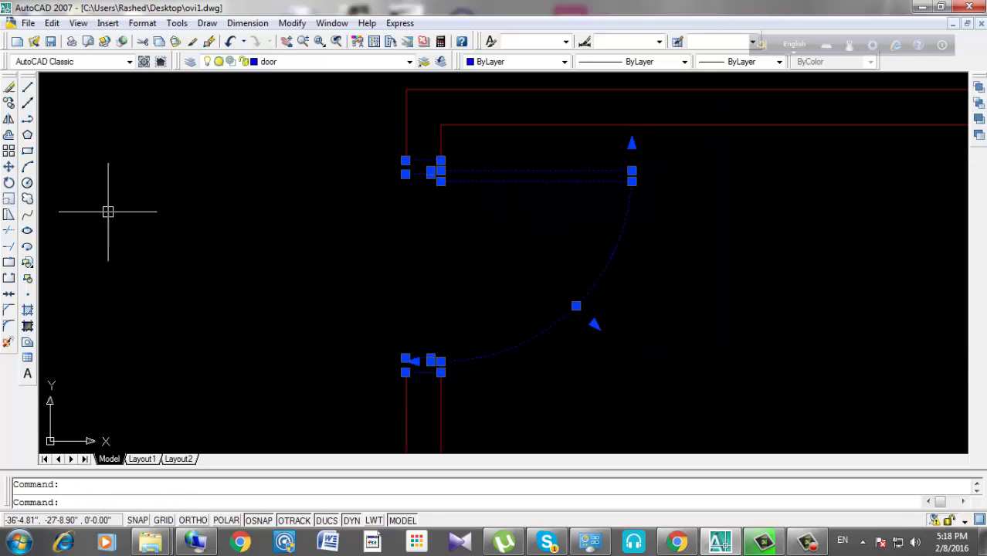
{"action": "type", "text": "co"}
{"action": "key", "text": "Return"}
{"action": "scroll", "coordinate": [396, 346], "scroll_direction": "down", "scroll_amount": 2}
{"action": "scroll", "coordinate": [390, 339], "scroll_direction": "down", "scroll_amount": 2}
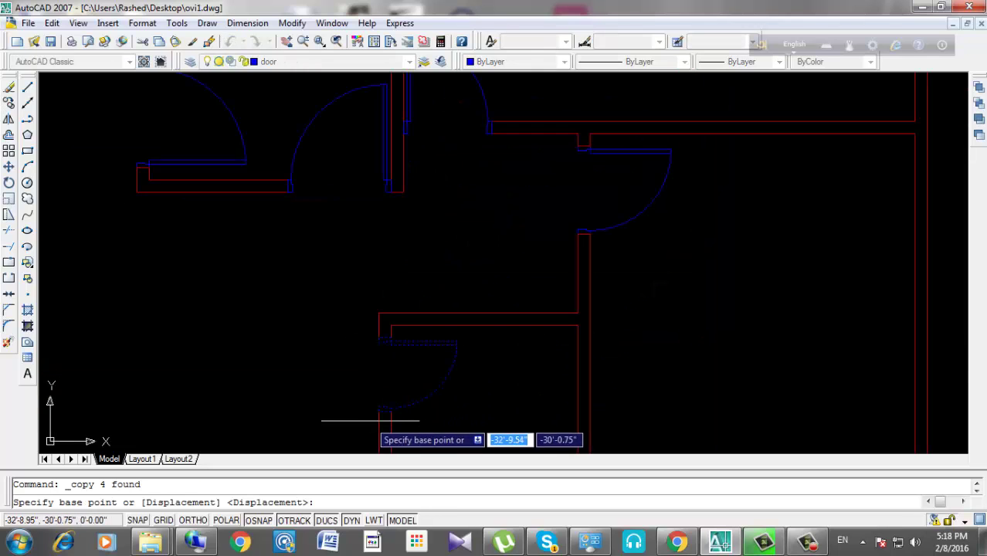
{"action": "scroll", "coordinate": [370, 344], "scroll_direction": "up", "scroll_amount": 2}
{"action": "left_click", "coordinate": [364, 343]}
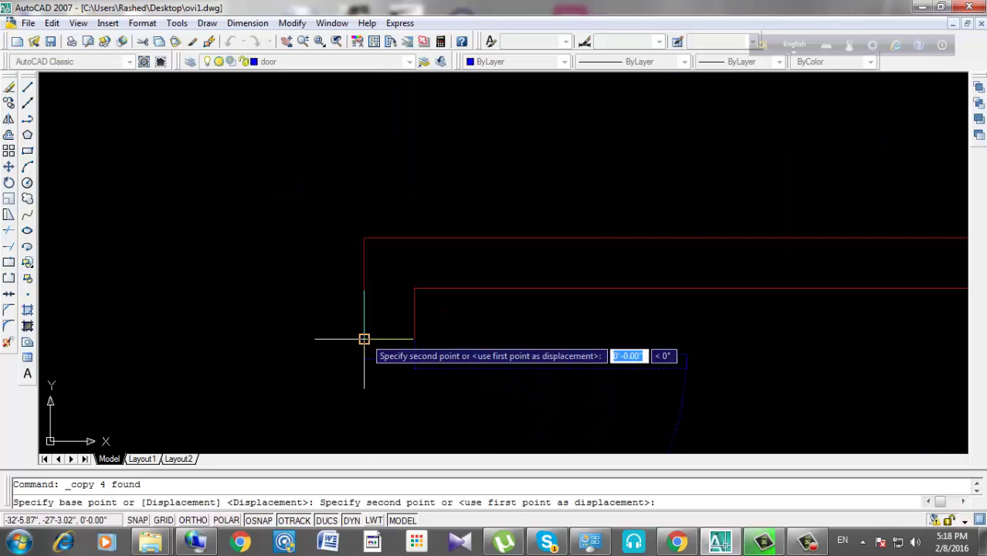
{"action": "scroll", "coordinate": [364, 341], "scroll_direction": "down", "scroll_amount": 2}
{"action": "scroll", "coordinate": [541, 262], "scroll_direction": "up", "scroll_amount": 2}
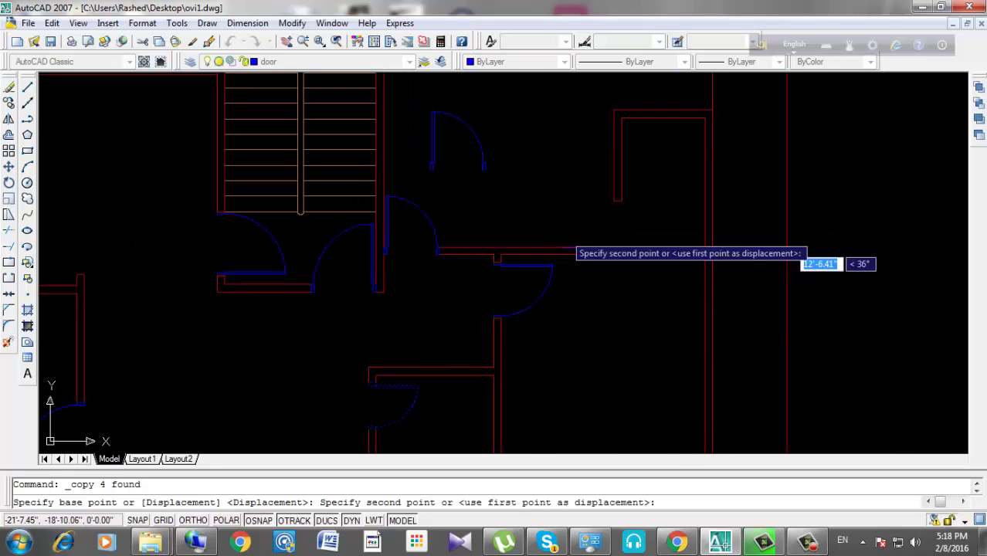
{"action": "scroll", "coordinate": [633, 197], "scroll_direction": "up", "scroll_amount": 2}
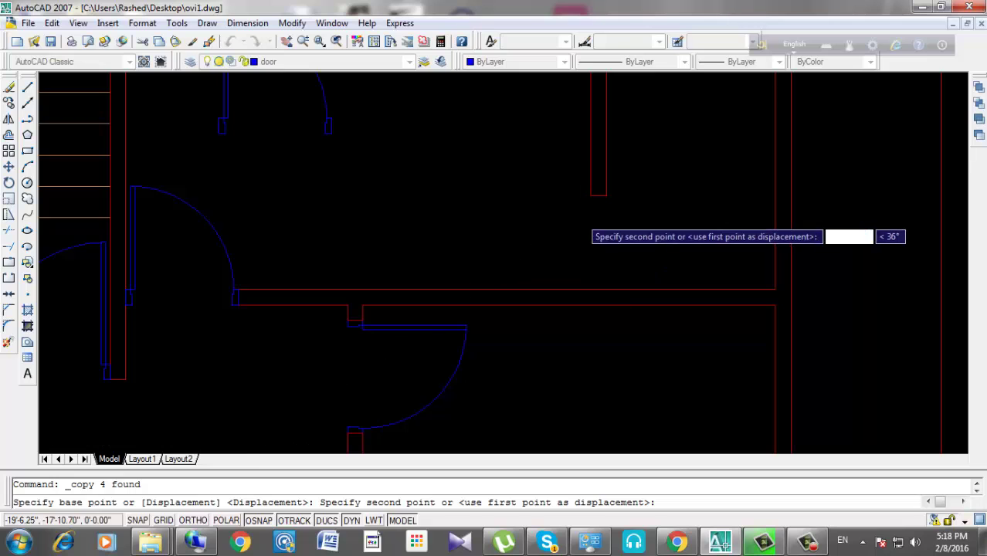
{"action": "scroll", "coordinate": [499, 207], "scroll_direction": "down", "scroll_amount": 2}
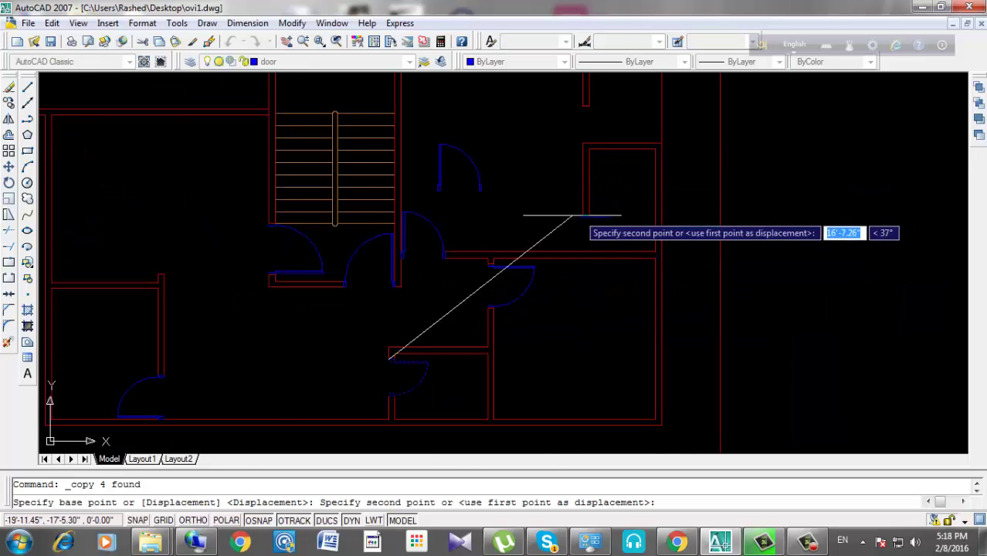
{"action": "scroll", "coordinate": [587, 96], "scroll_direction": "up", "scroll_amount": 2}
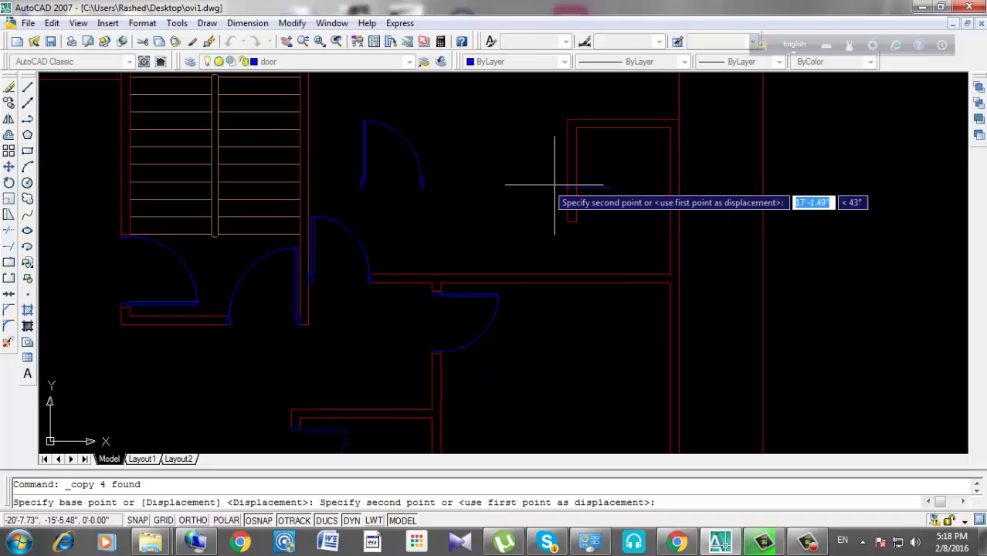
{"action": "left_click", "coordinate": [482, 136]}
{"action": "key", "text": "Escape"}
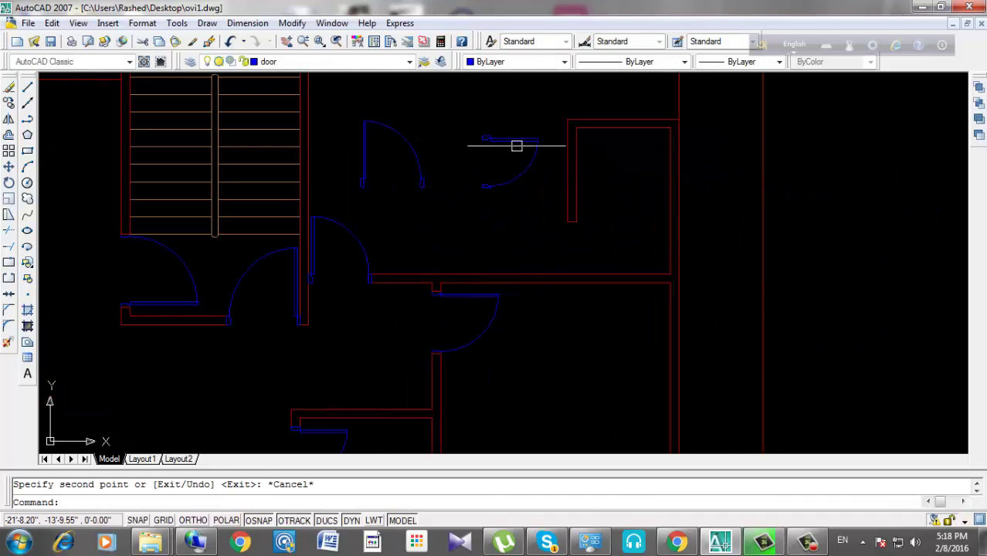
Erase the stray door on the left.
{"action": "middle_click_drag", "start_coordinate": [573, 198], "coordinate": [568, 256]}
{"action": "left_click", "coordinate": [424, 172]}
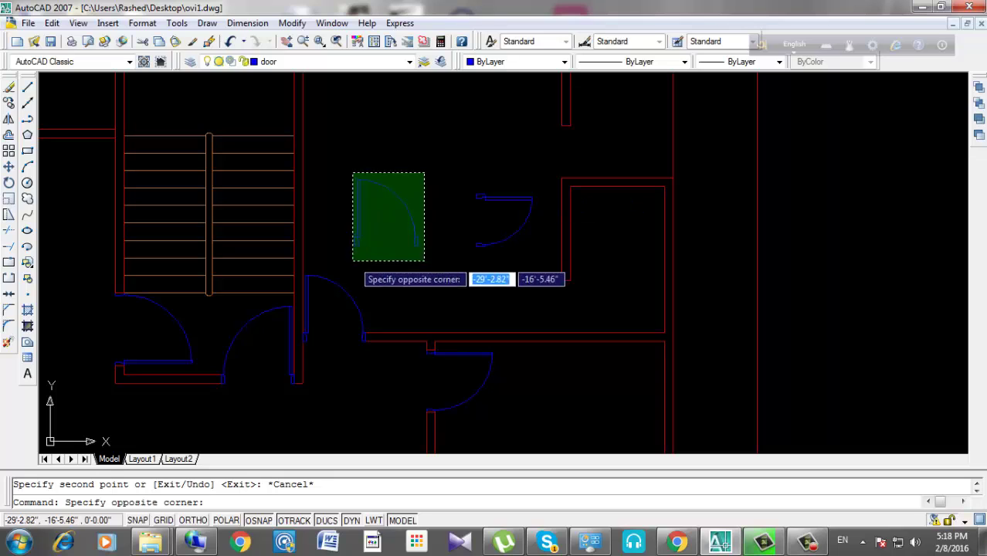
{"action": "left_click", "coordinate": [354, 258]}
{"action": "key", "text": "Delete"}
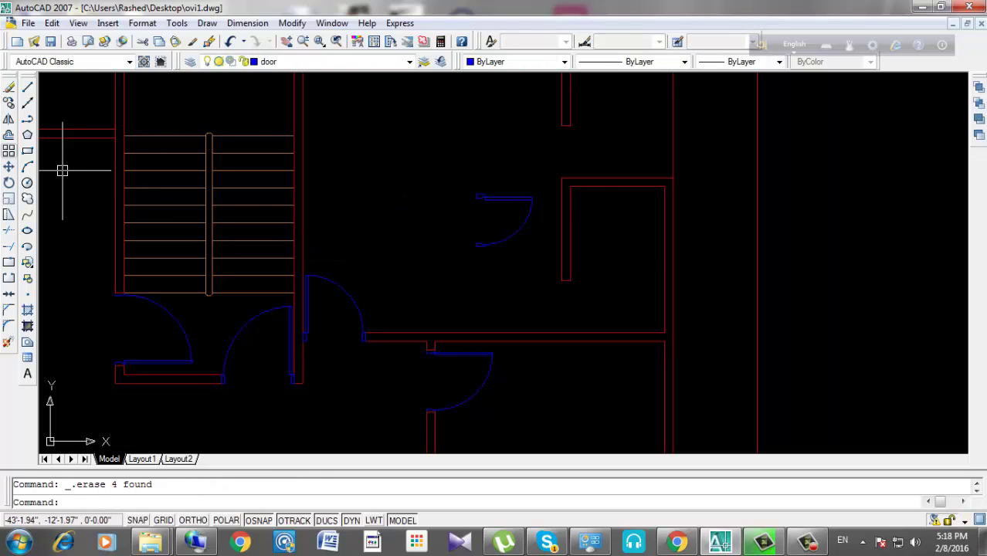
Mirror the door copy across a horizontal axis with Ortho on, keeping the source.
{"action": "left_click", "coordinate": [9, 118]}
{"action": "left_click", "coordinate": [537, 182]}
{"action": "left_click", "coordinate": [458, 255]}
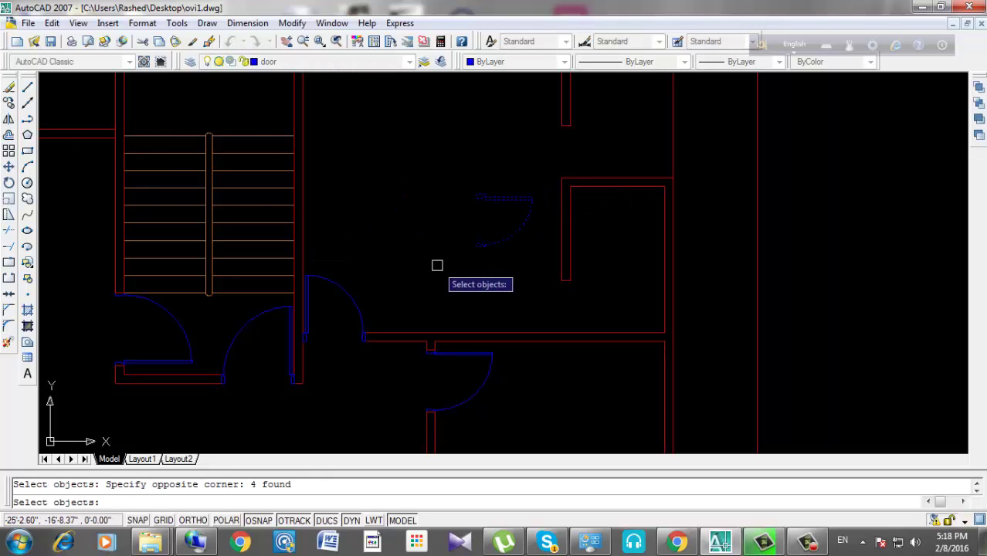
{"action": "key", "text": "Return"}
{"action": "left_click", "coordinate": [483, 261]}
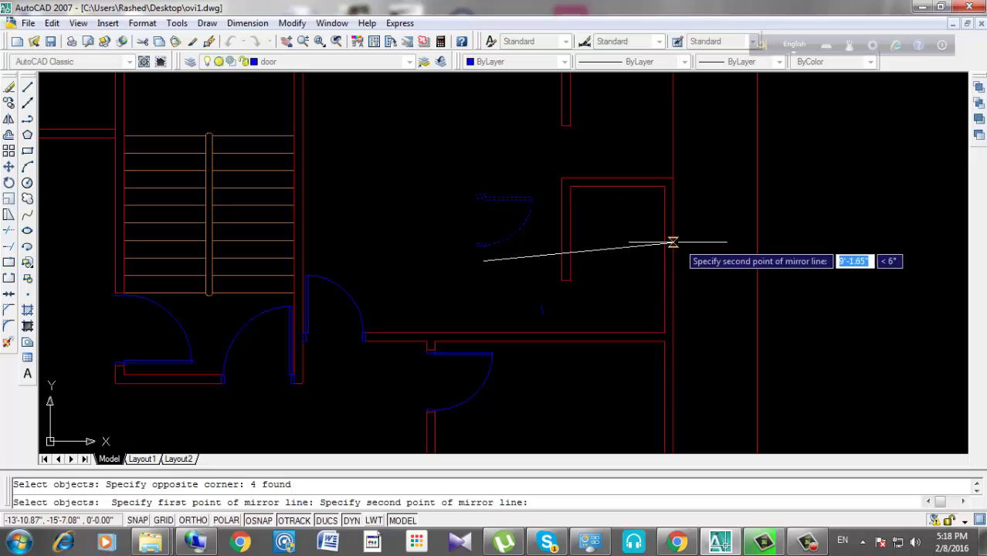
{"action": "key", "text": "F8"}
{"action": "left_click", "coordinate": [621, 270]}
{"action": "key", "text": "Return"}
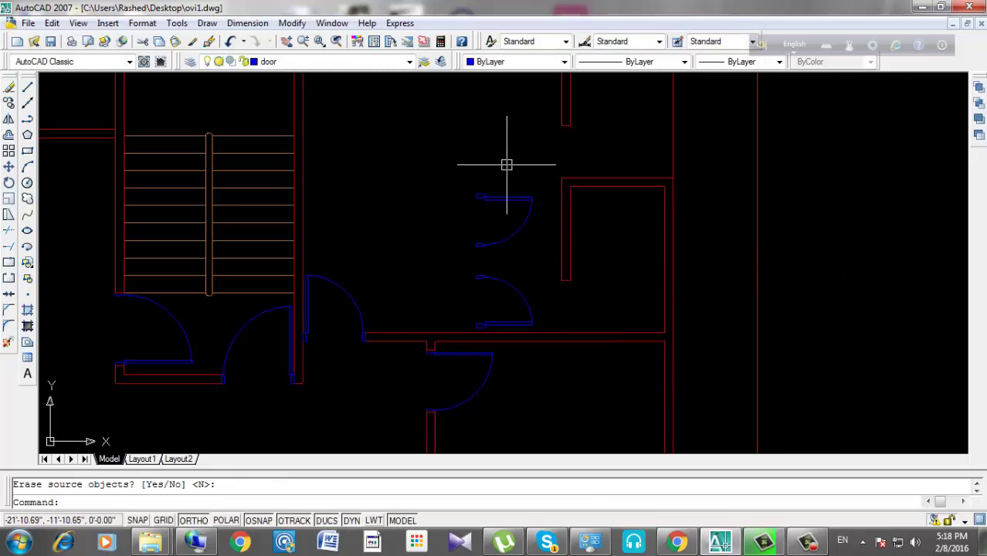
Erase the upper door copy.
{"action": "left_click", "coordinate": [515, 181]}
{"action": "left_click", "coordinate": [451, 253]}
{"action": "key", "text": "Delete"}
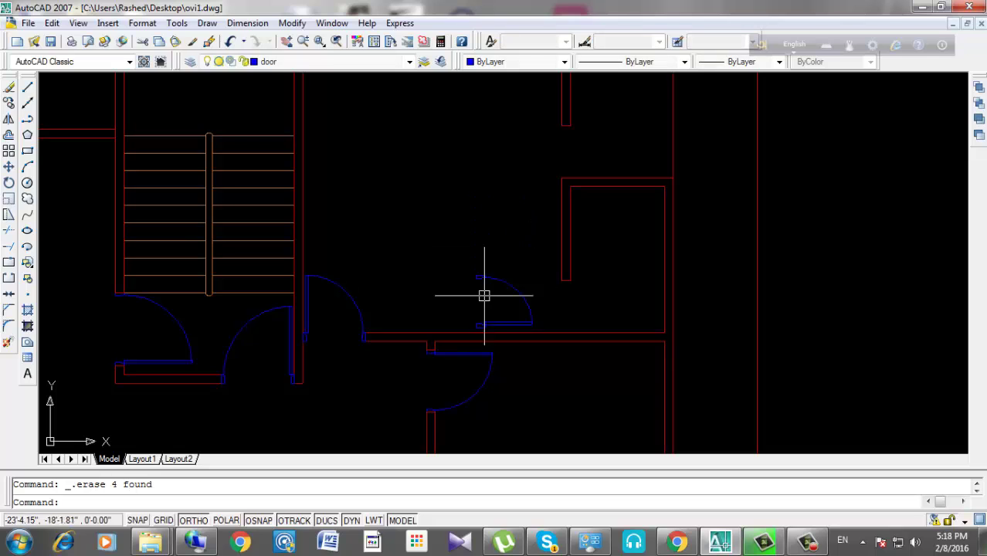
Copy the door leaf and arc into the first right-hand room opening.
{"action": "scroll", "coordinate": [540, 324], "scroll_direction": "up", "scroll_amount": 3}
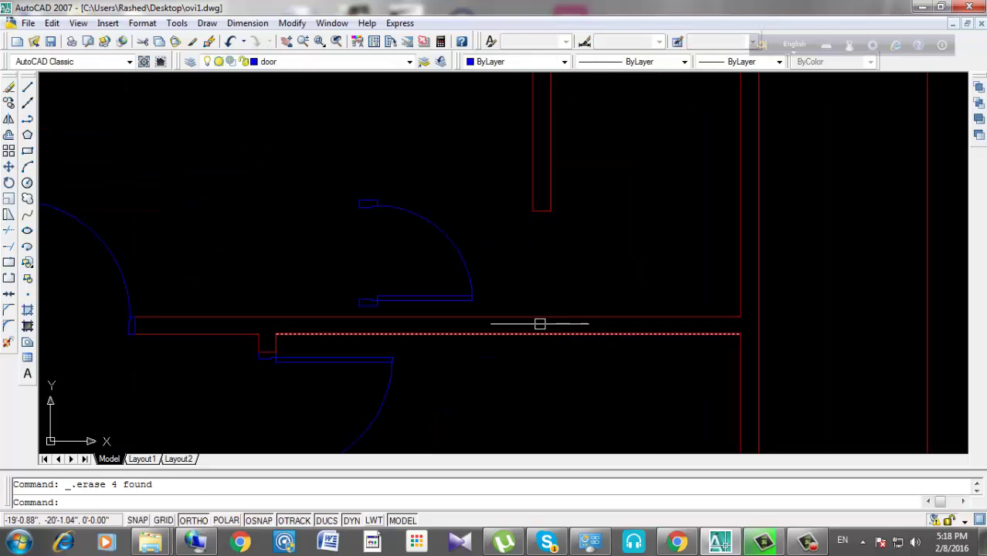
{"action": "left_click", "coordinate": [457, 213]}
{"action": "left_click", "coordinate": [355, 301]}
{"action": "left_click", "coordinate": [388, 180]}
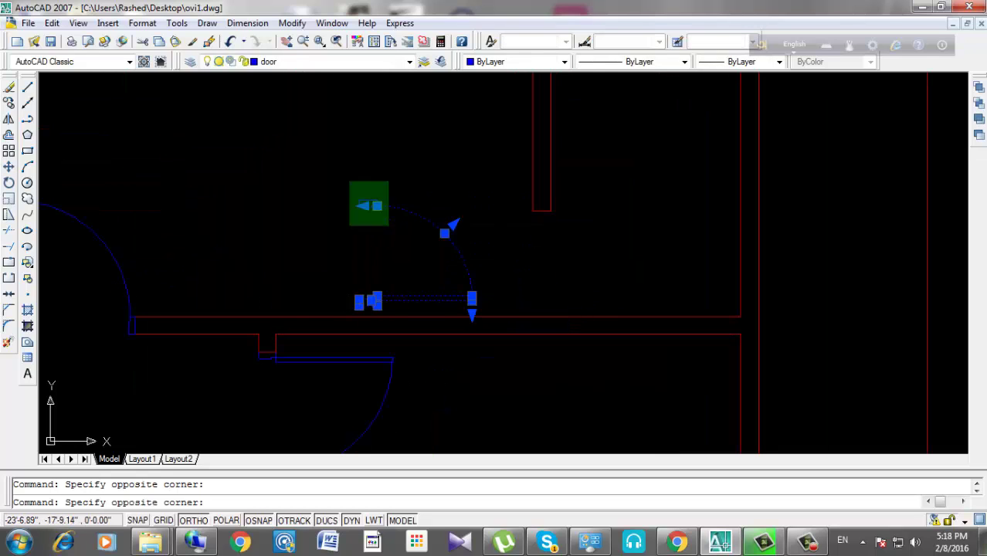
{"action": "left_click", "coordinate": [348, 225]}
{"action": "type", "text": "co"}
{"action": "key", "text": "Return"}
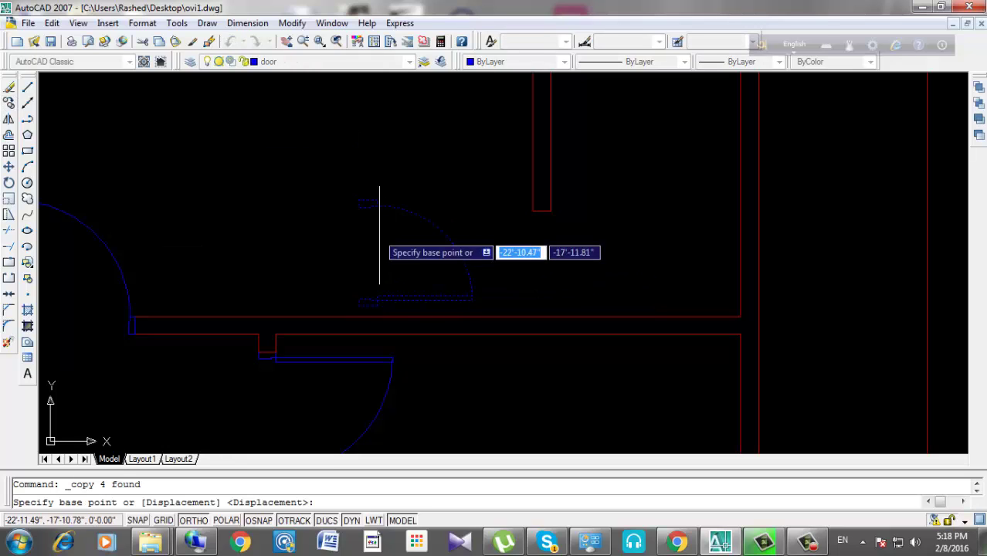
{"action": "scroll", "coordinate": [374, 192], "scroll_direction": "up", "scroll_amount": 3}
{"action": "left_click", "coordinate": [346, 174]}
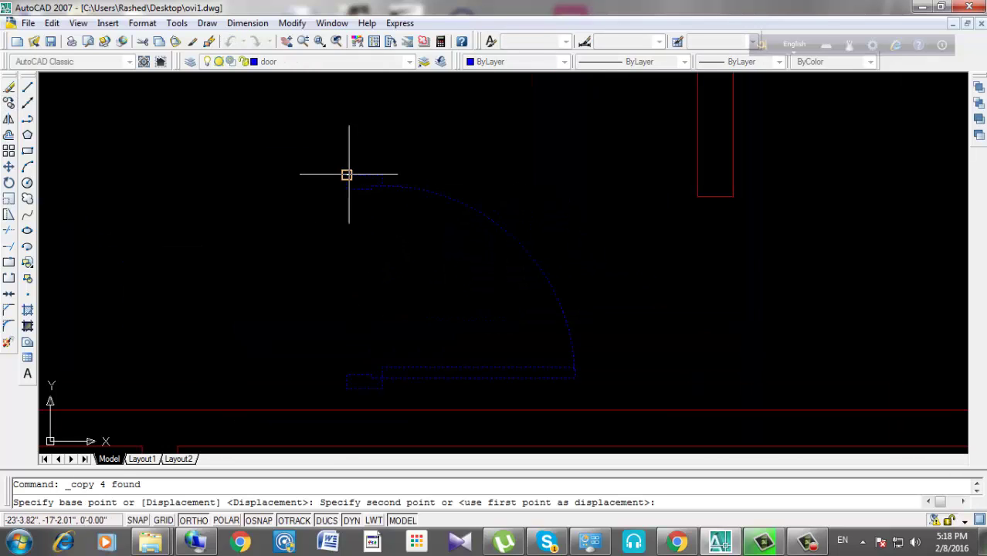
{"action": "left_click", "coordinate": [697, 197]}
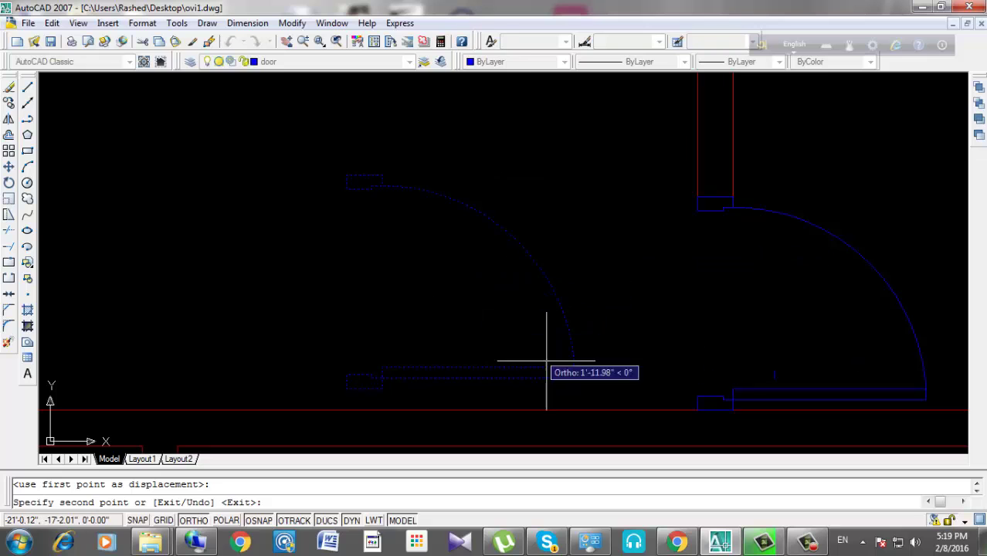
Place a second door copy at the corner opening with Ortho off.
{"action": "scroll", "coordinate": [522, 359], "scroll_direction": "down", "scroll_amount": 2}
{"action": "middle_click_drag", "start_coordinate": [628, 165], "coordinate": [645, 289]}
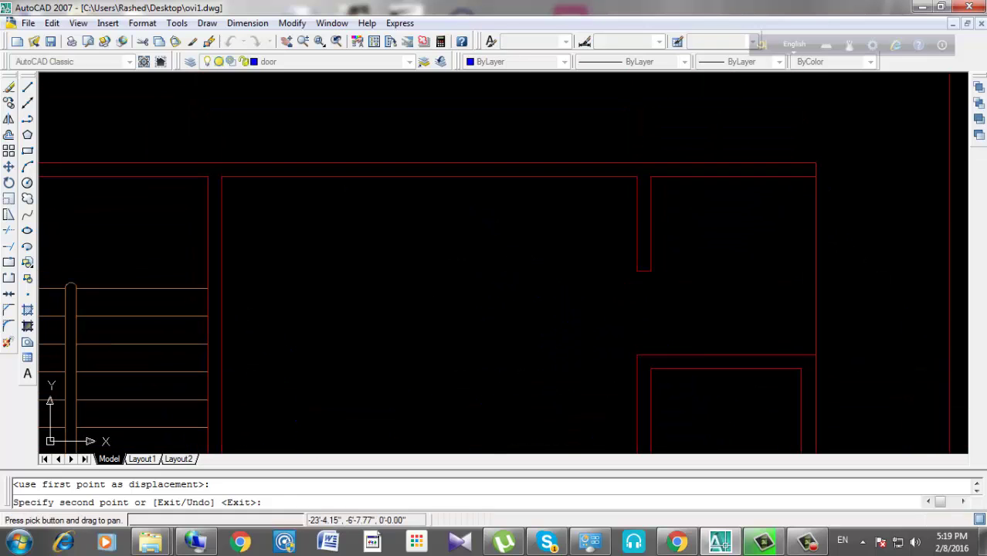
{"action": "key", "text": "F8"}
{"action": "left_click", "coordinate": [637, 271]}
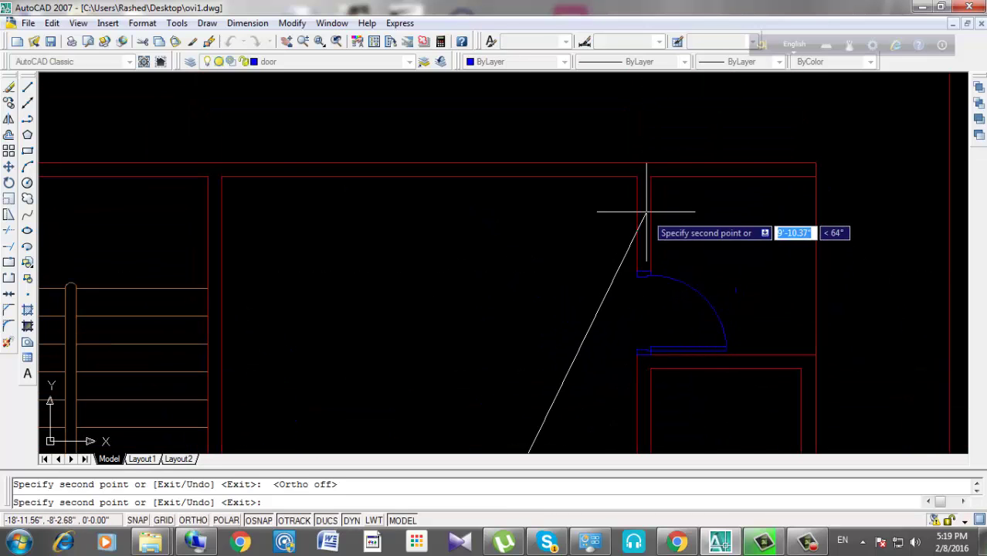
{"action": "middle_click_drag", "start_coordinate": [638, 209], "coordinate": [650, 194]}
{"action": "key", "text": "Escape"}
Erase the leftover corridor door.
{"action": "middle_click_drag", "start_coordinate": [592, 370], "coordinate": [596, 259]}
{"action": "left_click", "coordinate": [596, 259]}
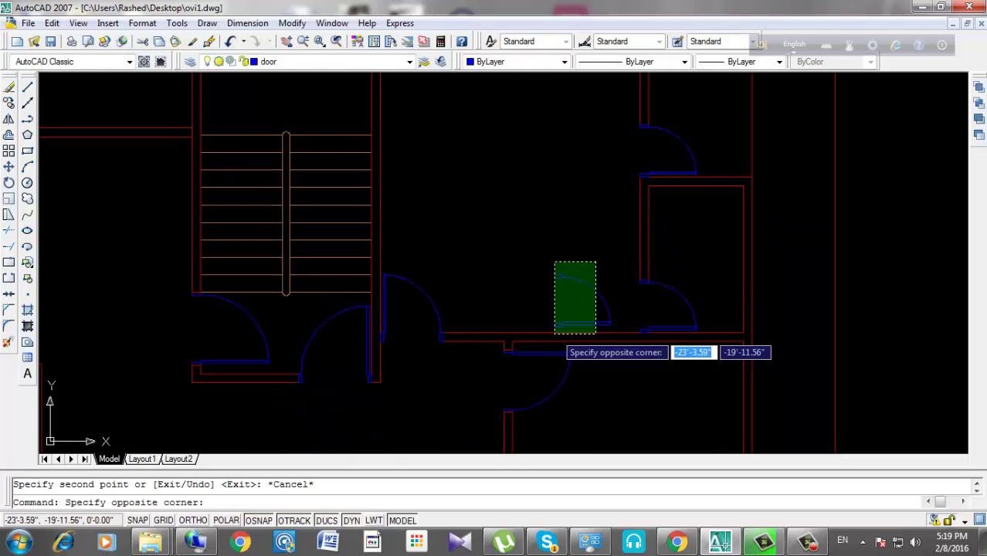
{"action": "left_click", "coordinate": [548, 333]}
{"action": "key", "text": "Delete"}
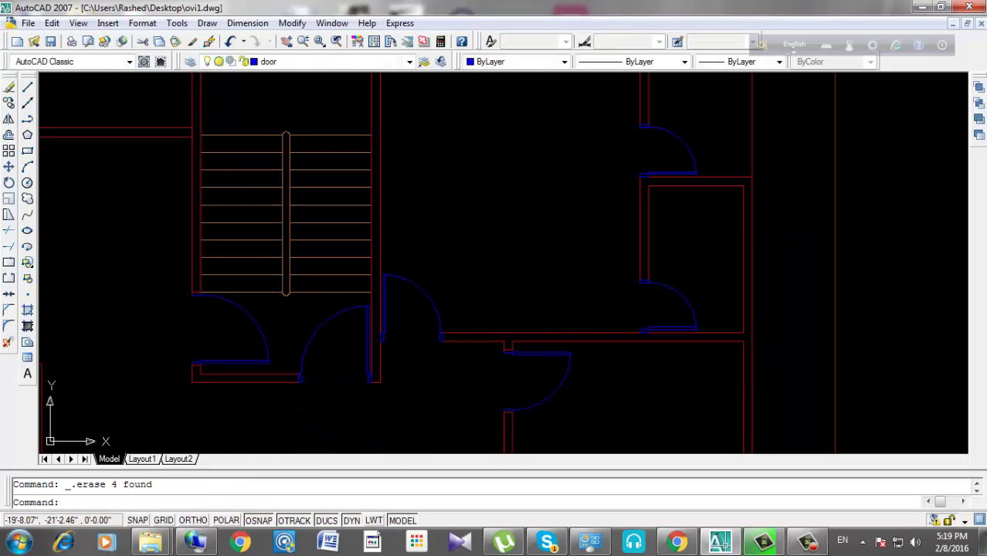
{"action": "scroll", "coordinate": [866, 170], "scroll_direction": "down", "scroll_amount": 2}
{"action": "scroll", "coordinate": [562, 247], "scroll_direction": "down", "scroll_amount": 2}
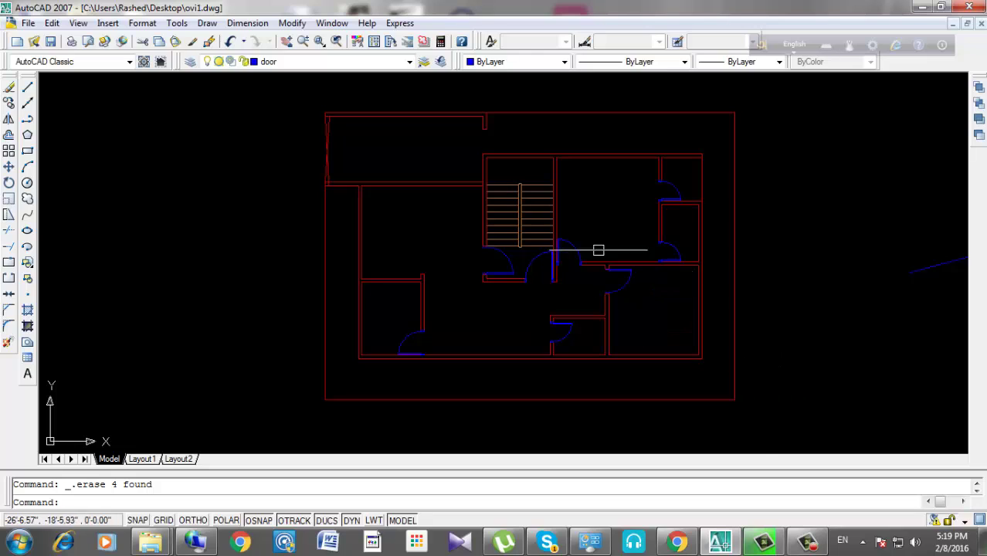
{"action": "scroll", "coordinate": [476, 143], "scroll_direction": "up", "scroll_amount": 2}
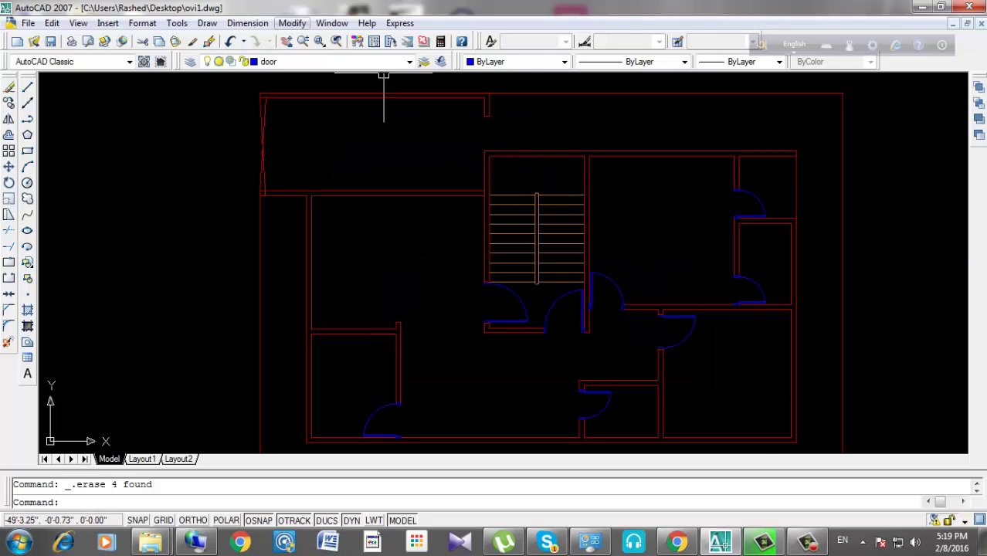
{"action": "left_click", "coordinate": [248, 23]}
{"action": "left_click", "coordinate": [253, 60]}
{"action": "scroll", "coordinate": [534, 102], "scroll_direction": "up", "scroll_amount": 2}
{"action": "scroll", "coordinate": [397, 165], "scroll_direction": "up", "scroll_amount": 2}
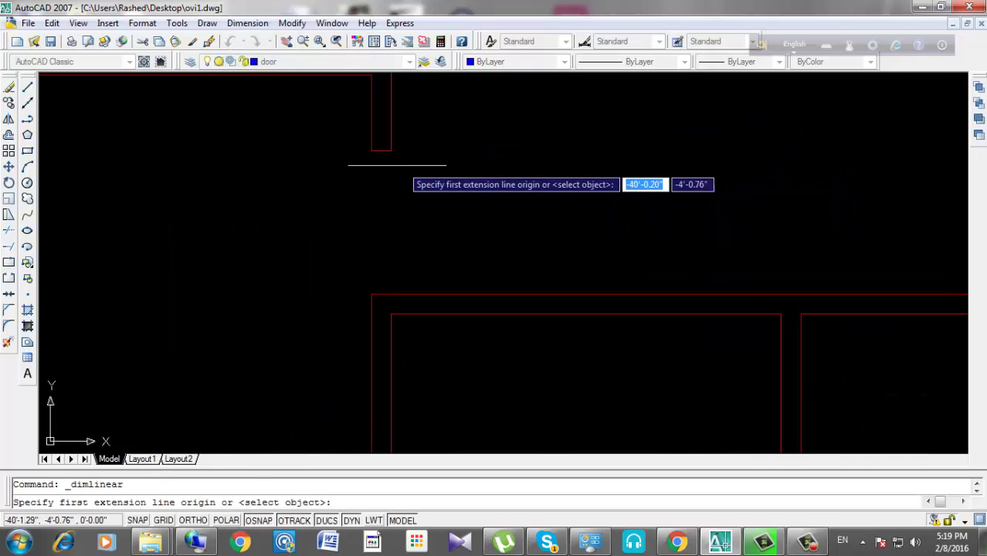
{"action": "left_click", "coordinate": [371, 150]}
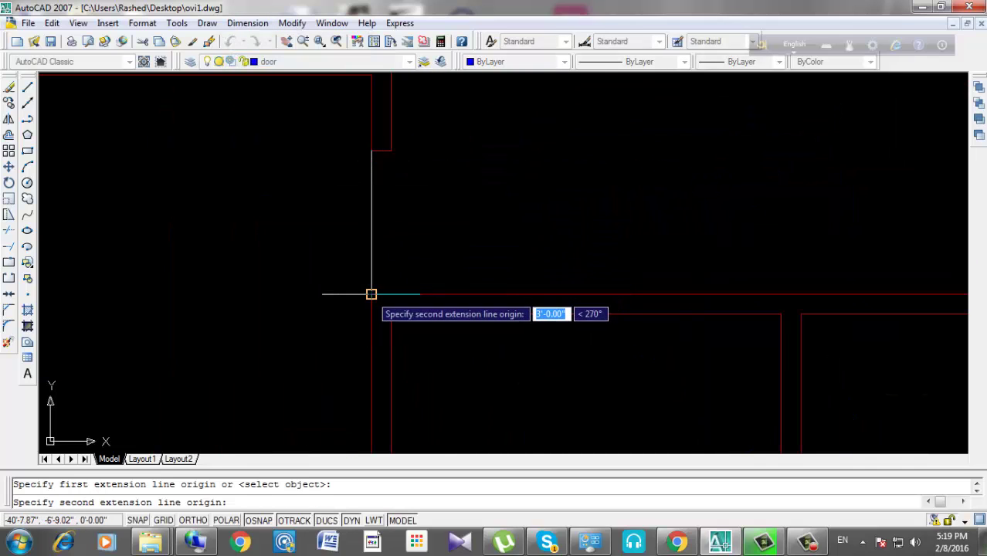
{"action": "left_click", "coordinate": [371, 293]}
{"action": "left_click", "coordinate": [349, 282]}
{"action": "left_click", "coordinate": [332, 217]}
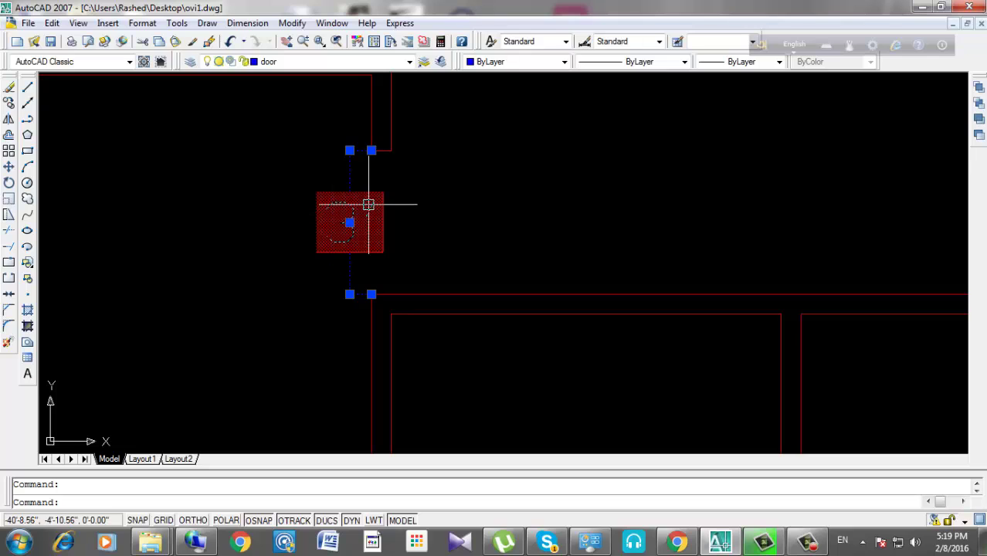
{"action": "key", "text": "Delete"}
{"action": "scroll", "coordinate": [480, 136], "scroll_direction": "down", "scroll_amount": 3}
{"action": "scroll", "coordinate": [481, 137], "scroll_direction": "down", "scroll_amount": 2}
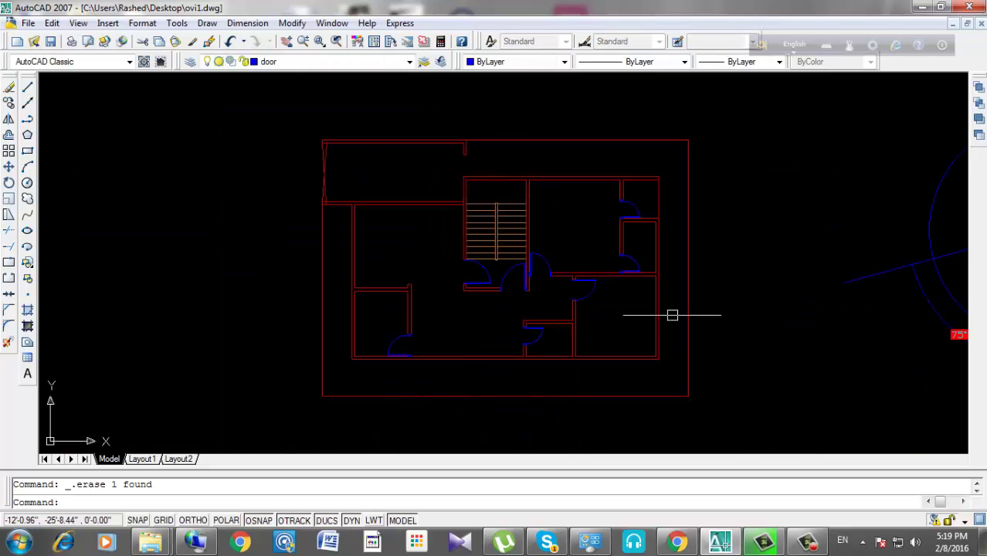
{"action": "scroll", "coordinate": [619, 300], "scroll_direction": "up", "scroll_amount": 3}
Copy the corridor door leaf and arc to the left beside the stairs.
{"action": "scroll", "coordinate": [619, 300], "scroll_direction": "up", "scroll_amount": 3}
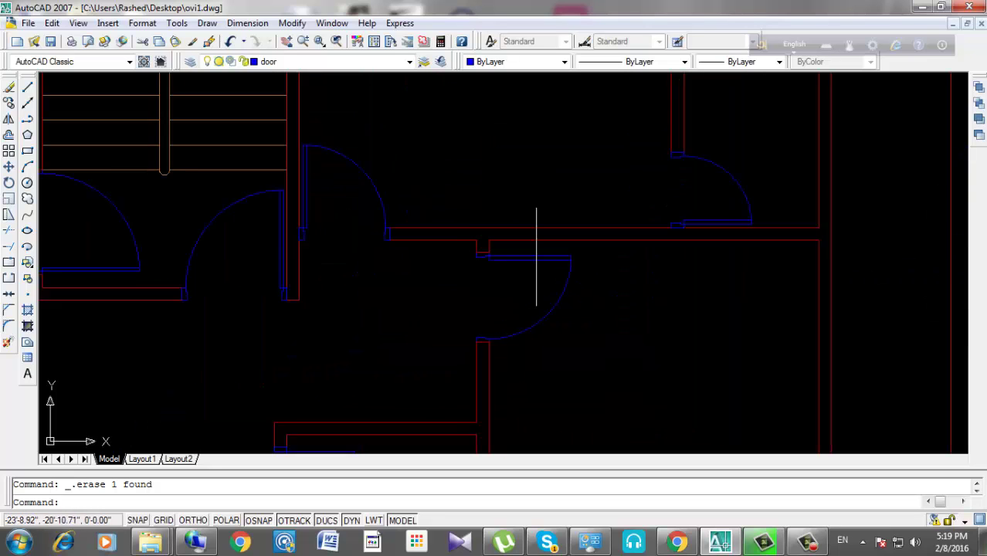
{"action": "scroll", "coordinate": [618, 300], "scroll_direction": "up", "scroll_amount": 3}
{"action": "left_click", "coordinate": [525, 259]}
{"action": "left_click", "coordinate": [577, 298]}
{"action": "scroll", "coordinate": [462, 292], "scroll_direction": "up", "scroll_amount": 5}
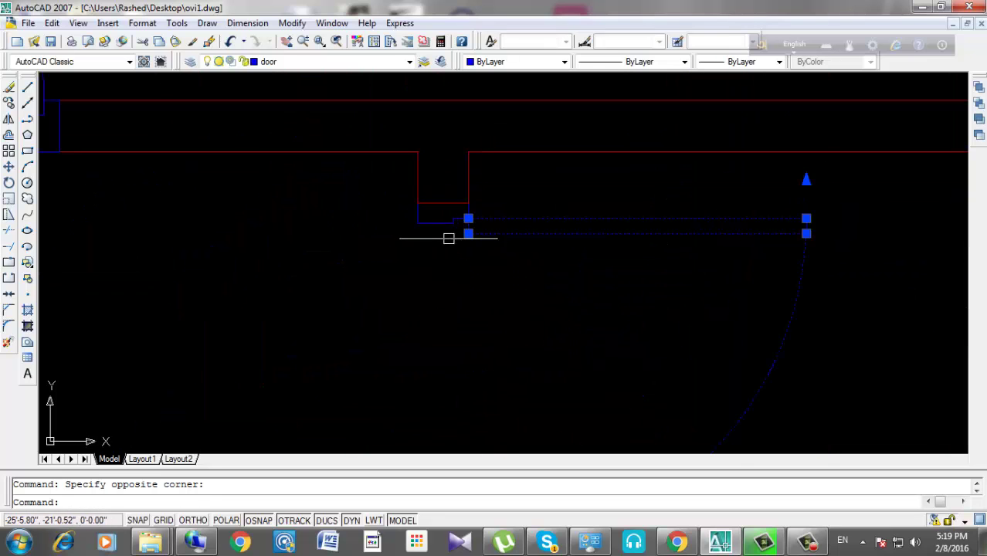
{"action": "scroll", "coordinate": [433, 227], "scroll_direction": "down", "scroll_amount": 3}
{"action": "scroll", "coordinate": [421, 319], "scroll_direction": "up", "scroll_amount": 3}
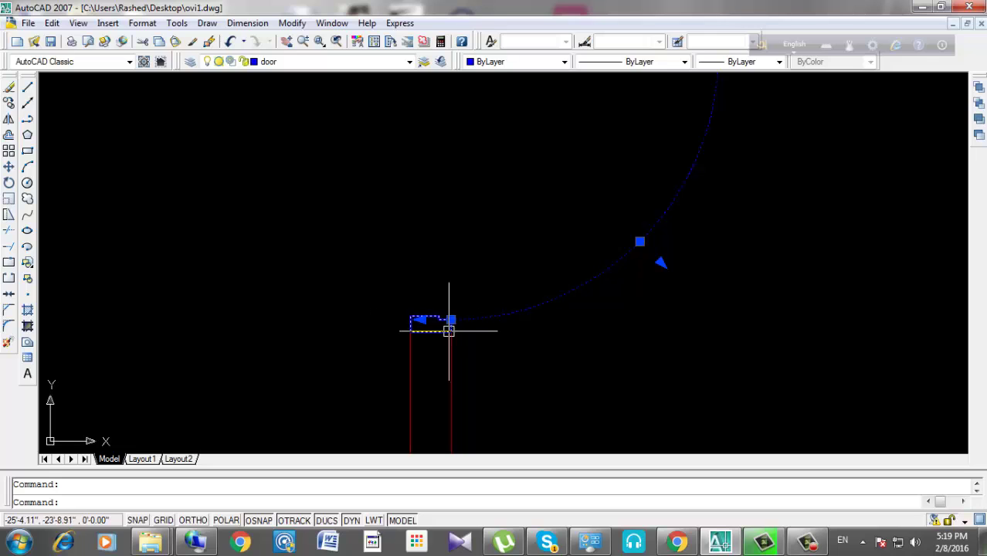
{"action": "left_click", "coordinate": [8, 102]}
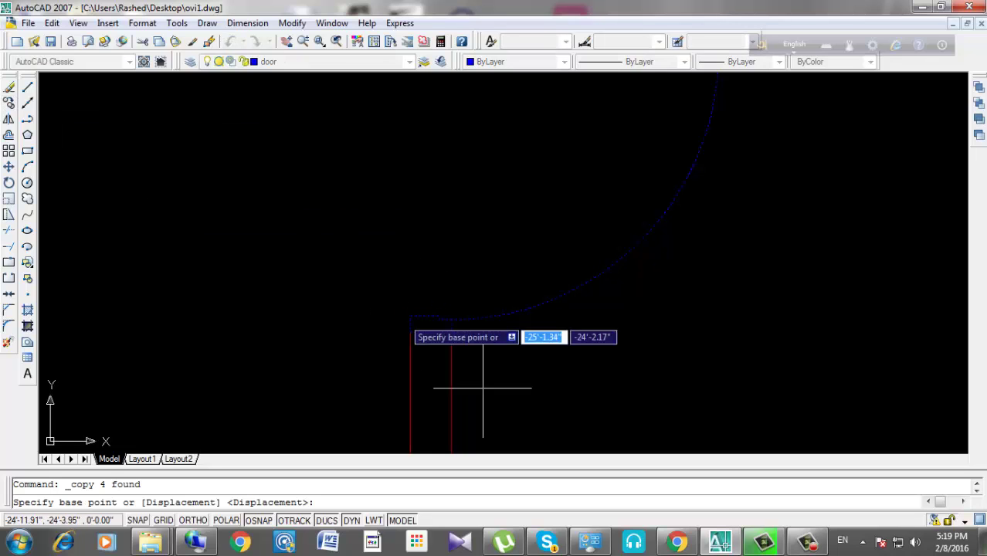
{"action": "scroll", "coordinate": [473, 390], "scroll_direction": "down", "scroll_amount": 3}
{"action": "left_click", "coordinate": [468, 265]}
{"action": "scroll", "coordinate": [479, 309], "scroll_direction": "down", "scroll_amount": 3}
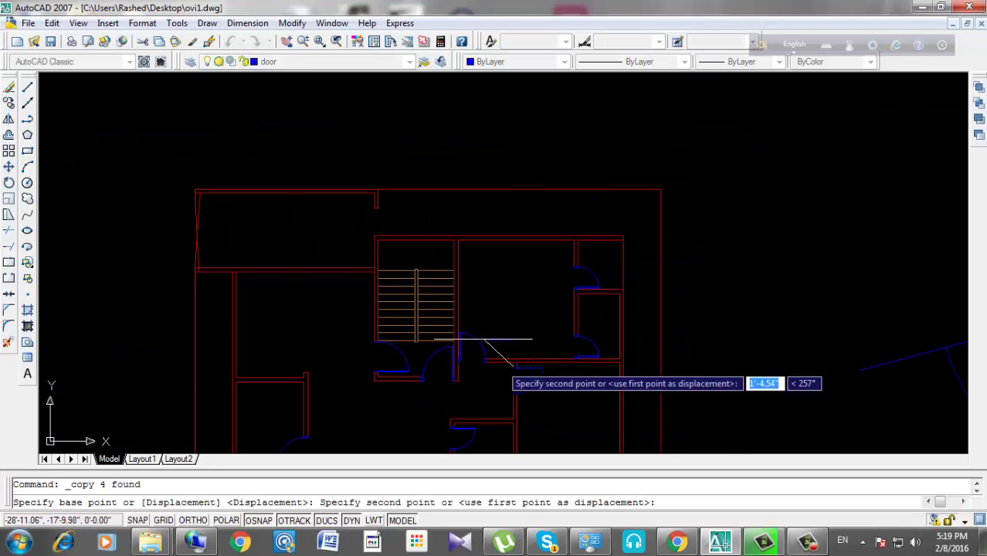
{"action": "scroll", "coordinate": [385, 210], "scroll_direction": "up", "scroll_amount": 2}
{"action": "scroll", "coordinate": [323, 214], "scroll_direction": "up", "scroll_amount": 3}
{"action": "left_click", "coordinate": [228, 208]}
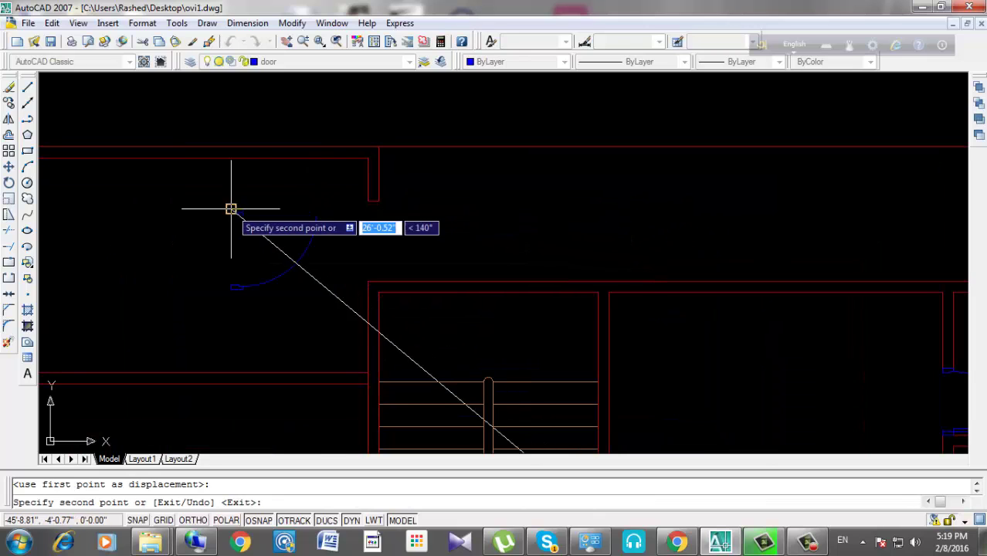
{"action": "key", "text": "Return"}
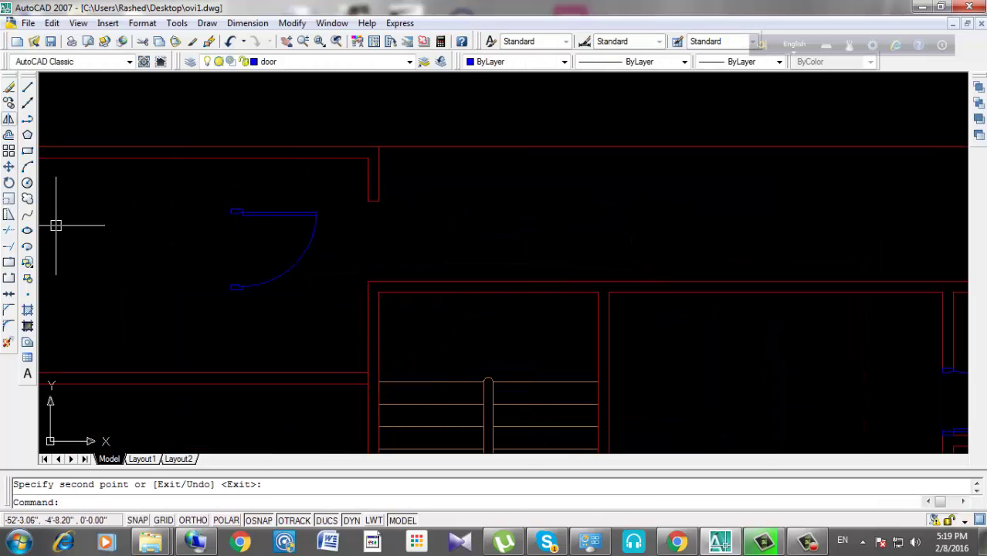
Mirror the copied door across a horizontal line with Ortho on, keeping the original.
{"action": "left_click", "coordinate": [9, 118]}
{"action": "left_click", "coordinate": [325, 194]}
{"action": "left_click", "coordinate": [279, 260]}
{"action": "left_click", "coordinate": [242, 302]}
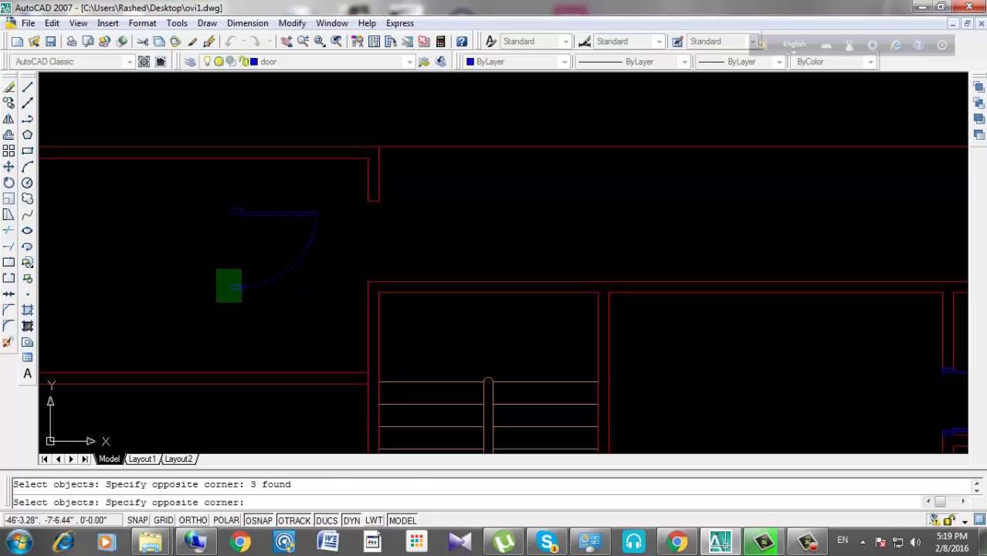
{"action": "left_click", "coordinate": [217, 269]}
{"action": "key", "text": "Return"}
{"action": "left_click", "coordinate": [239, 306]}
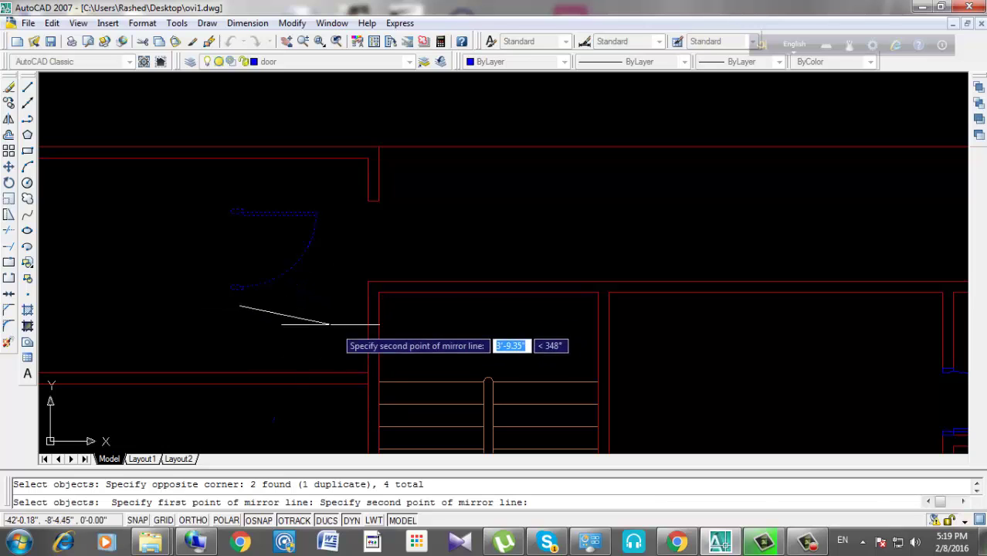
{"action": "key", "text": "F8"}
{"action": "left_click", "coordinate": [310, 305]}
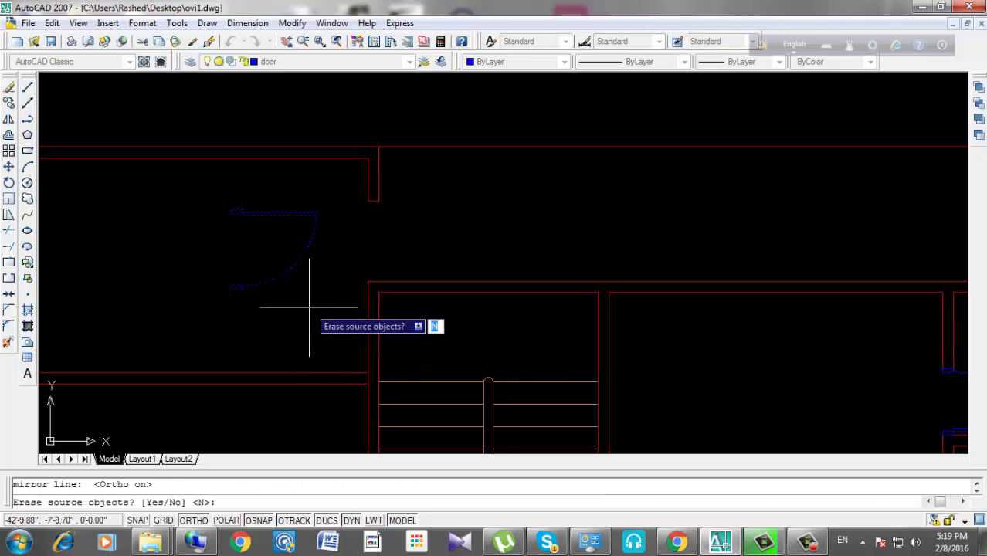
{"action": "right_click", "coordinate": [313, 313]}
{"action": "left_click", "coordinate": [324, 317]}
Erase the upper door copy.
{"action": "left_click", "coordinate": [339, 193]}
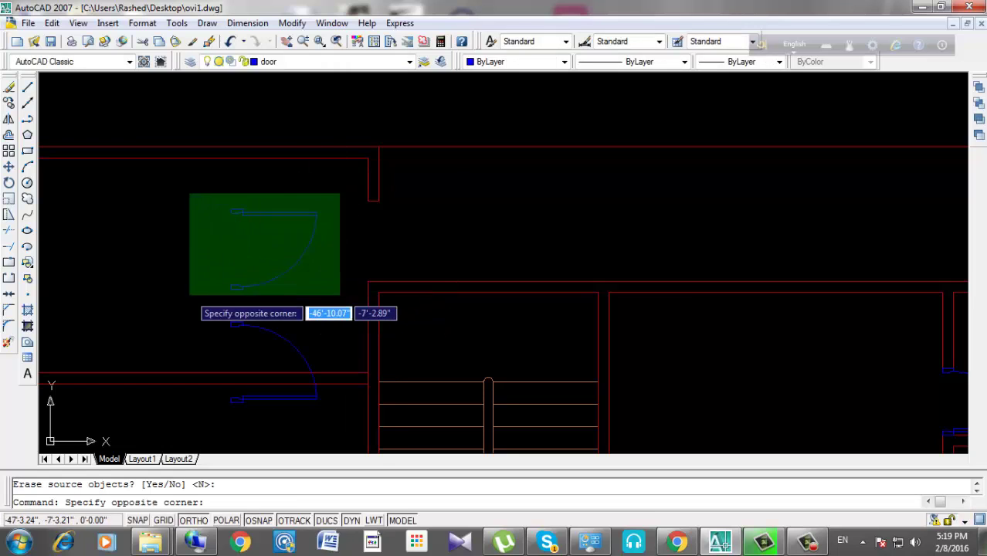
{"action": "left_click", "coordinate": [189, 292]}
{"action": "key", "text": "Delete"}
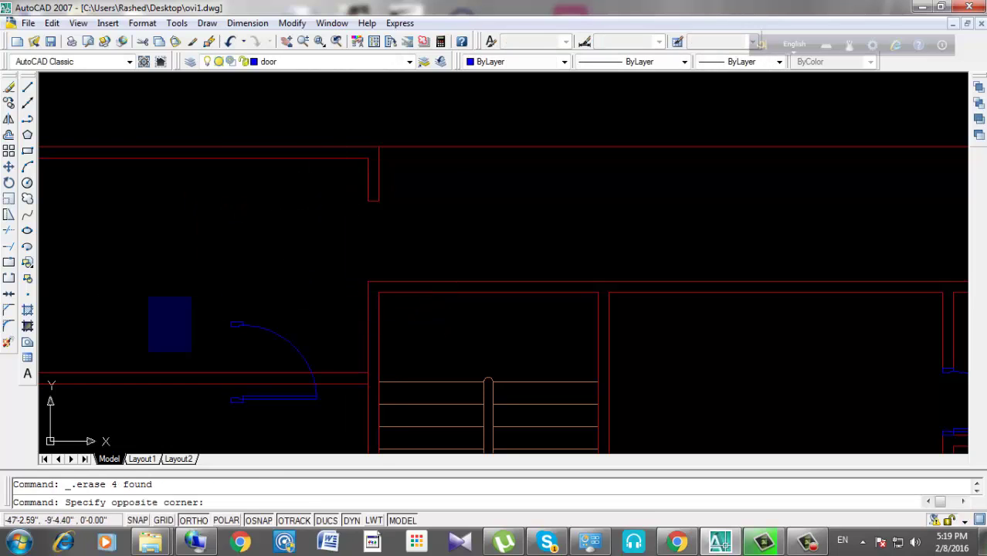
Move the mirrored door up into the opening.
{"action": "left_click", "coordinate": [344, 425]}
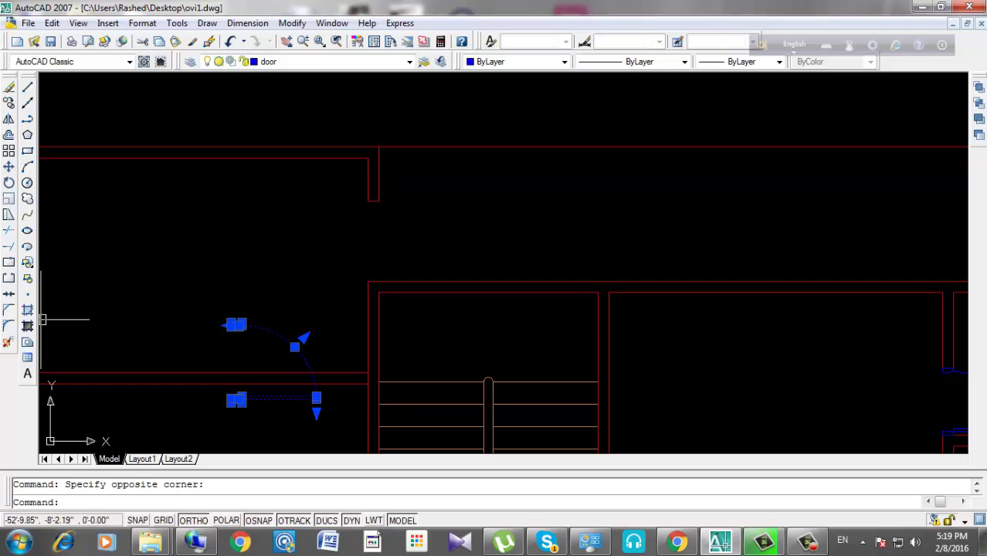
{"action": "left_click", "coordinate": [9, 166]}
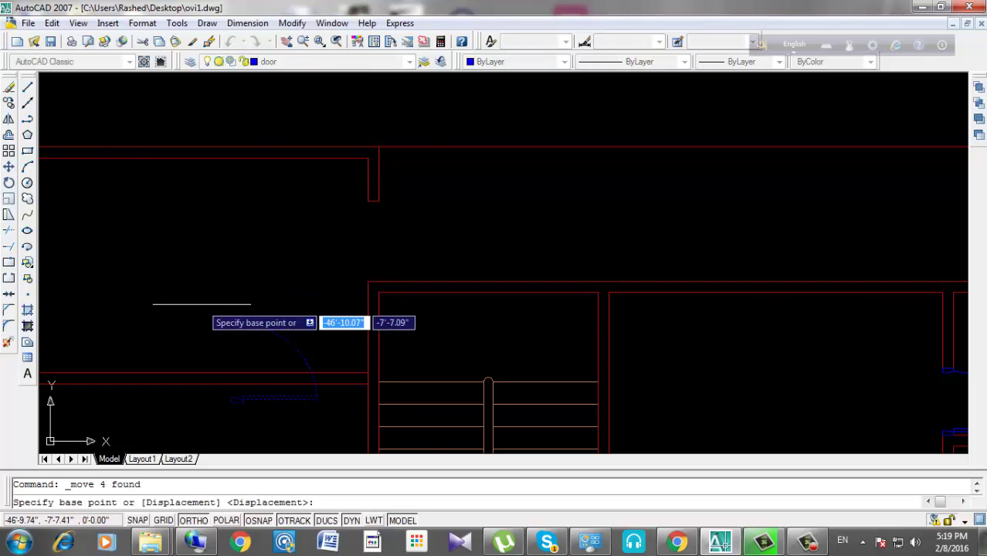
{"action": "scroll", "coordinate": [228, 313], "scroll_direction": "up", "scroll_amount": 3}
{"action": "left_click", "coordinate": [242, 329]}
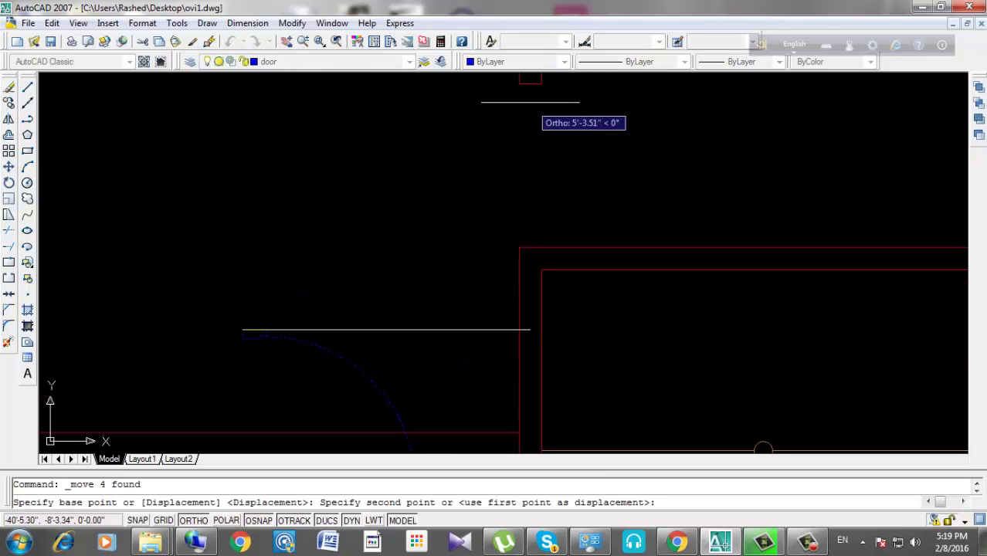
{"action": "left_click", "coordinate": [519, 82]}
{"action": "scroll", "coordinate": [518, 83], "scroll_direction": "down", "scroll_amount": 3}
Delete the stray circle, angled lines and horizontal lines right of the plan.
{"action": "scroll", "coordinate": [467, 217], "scroll_direction": "down", "scroll_amount": 3}
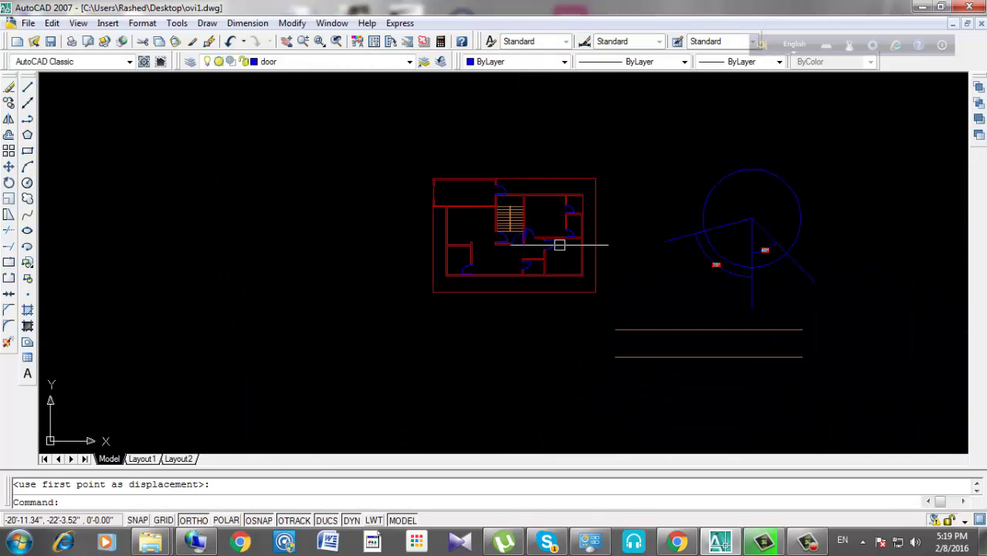
{"action": "scroll", "coordinate": [558, 242], "scroll_direction": "up", "scroll_amount": 2}
{"action": "scroll", "coordinate": [784, 249], "scroll_direction": "up", "scroll_amount": 2}
{"action": "scroll", "coordinate": [726, 270], "scroll_direction": "down", "scroll_amount": 2}
{"action": "left_click", "coordinate": [755, 130]}
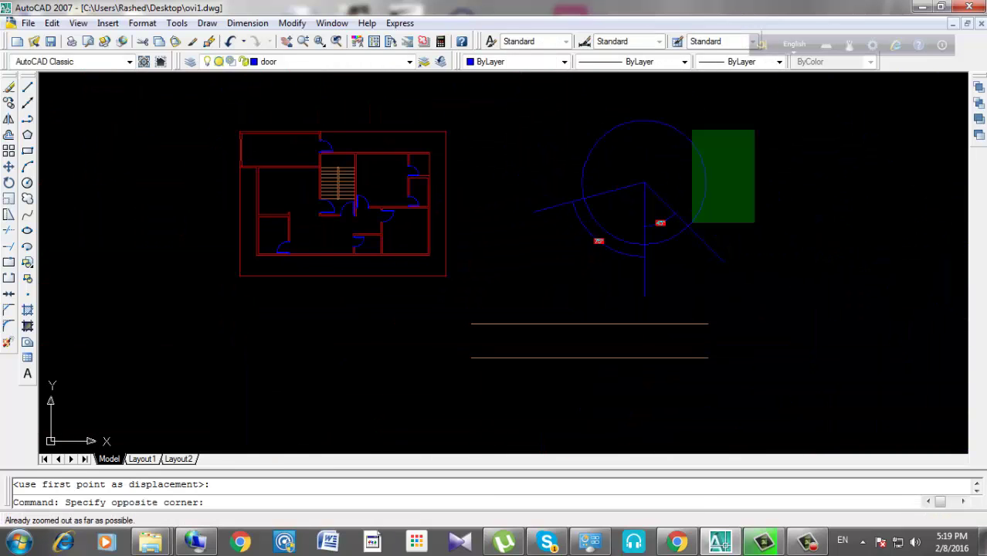
{"action": "left_click", "coordinate": [465, 382]}
{"action": "key", "text": "Delete"}
Zoom and pan the view back to the stairs and doors.
{"action": "scroll", "coordinate": [370, 235], "scroll_direction": "up", "scroll_amount": 3}
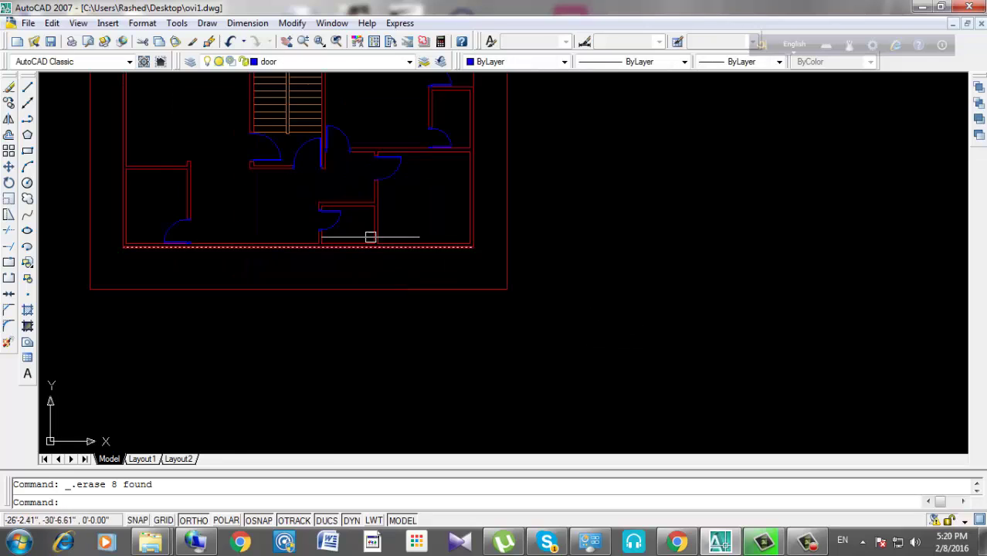
{"action": "scroll", "coordinate": [370, 236], "scroll_direction": "up", "scroll_amount": 2}
{"action": "scroll", "coordinate": [680, 241], "scroll_direction": "down", "scroll_amount": 4}
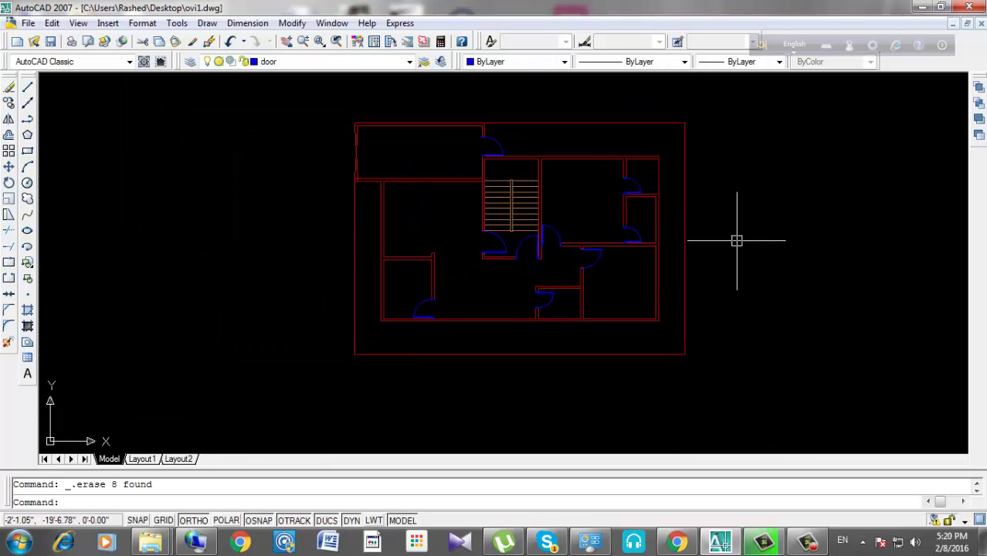
{"action": "scroll", "coordinate": [481, 204], "scroll_direction": "up", "scroll_amount": 2}
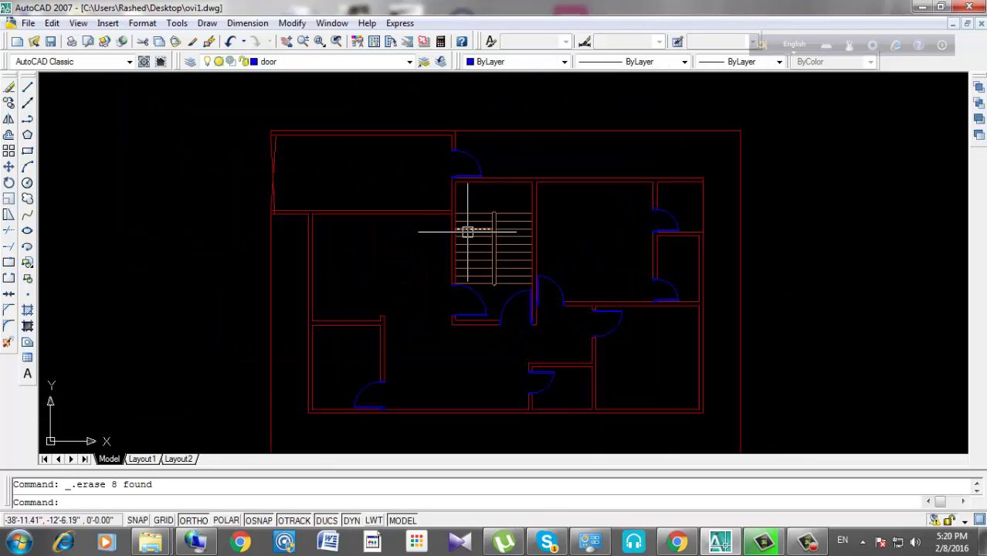
{"action": "scroll", "coordinate": [546, 225], "scroll_direction": "down", "scroll_amount": 2}
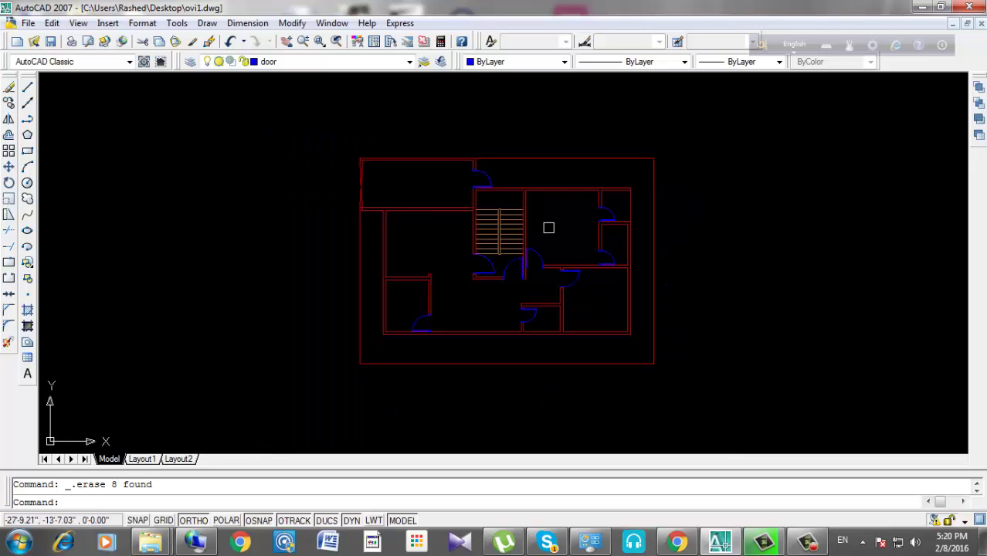
{"action": "scroll", "coordinate": [563, 251], "scroll_direction": "up", "scroll_amount": 2}
{"action": "scroll", "coordinate": [564, 251], "scroll_direction": "up", "scroll_amount": 1}
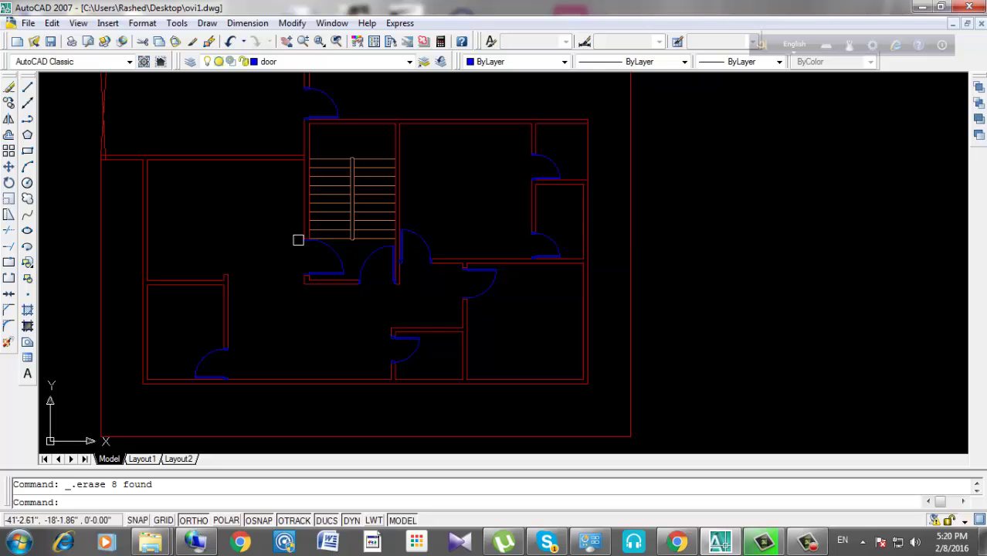
{"action": "scroll", "coordinate": [259, 261], "scroll_direction": "up", "scroll_amount": 1}
{"action": "scroll", "coordinate": [302, 225], "scroll_direction": "down", "scroll_amount": 3}
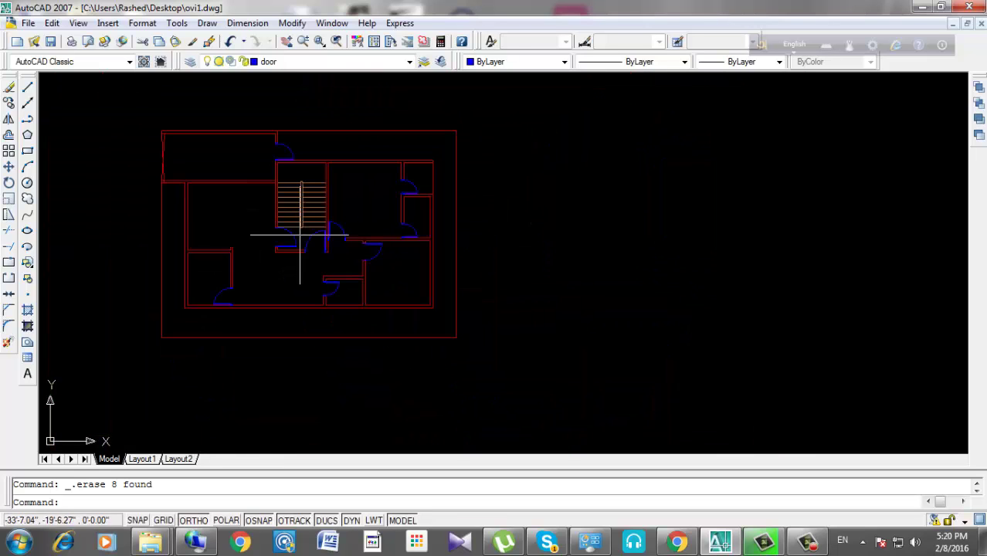
{"action": "middle_click_drag", "start_coordinate": [469, 241], "coordinate": [430, 250]}
{"action": "scroll", "coordinate": [308, 249], "scroll_direction": "up", "scroll_amount": 3}
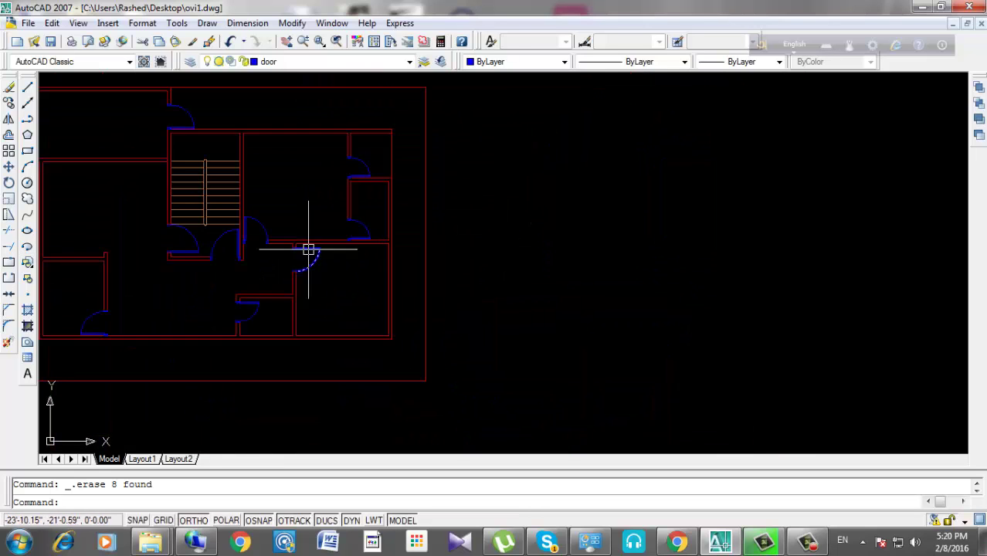
{"action": "scroll", "coordinate": [322, 236], "scroll_direction": "up", "scroll_amount": 4}
{"action": "scroll", "coordinate": [527, 254], "scroll_direction": "up", "scroll_amount": 2}
{"action": "scroll", "coordinate": [680, 318], "scroll_direction": "down", "scroll_amount": 3}
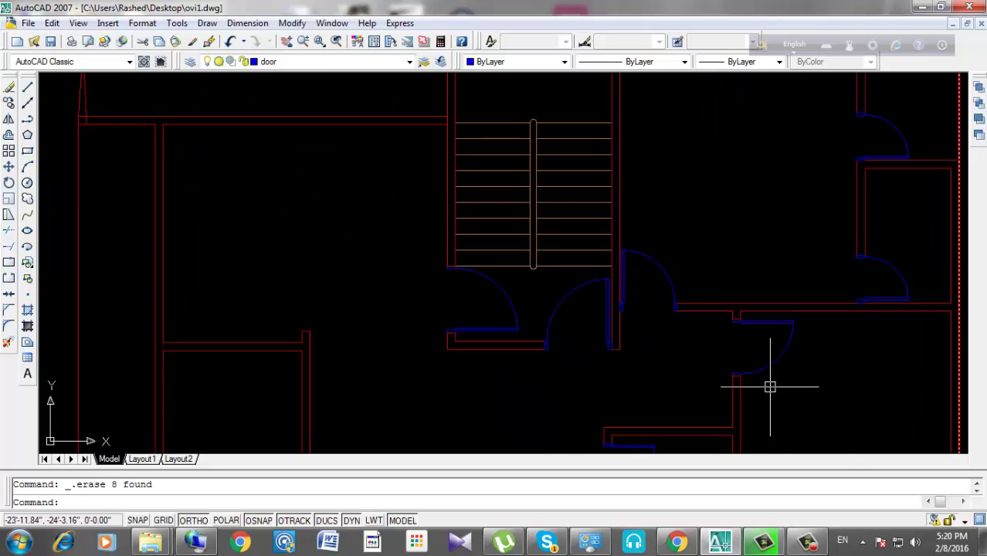
{"action": "middle_click_drag", "start_coordinate": [770, 386], "coordinate": [409, 398]}
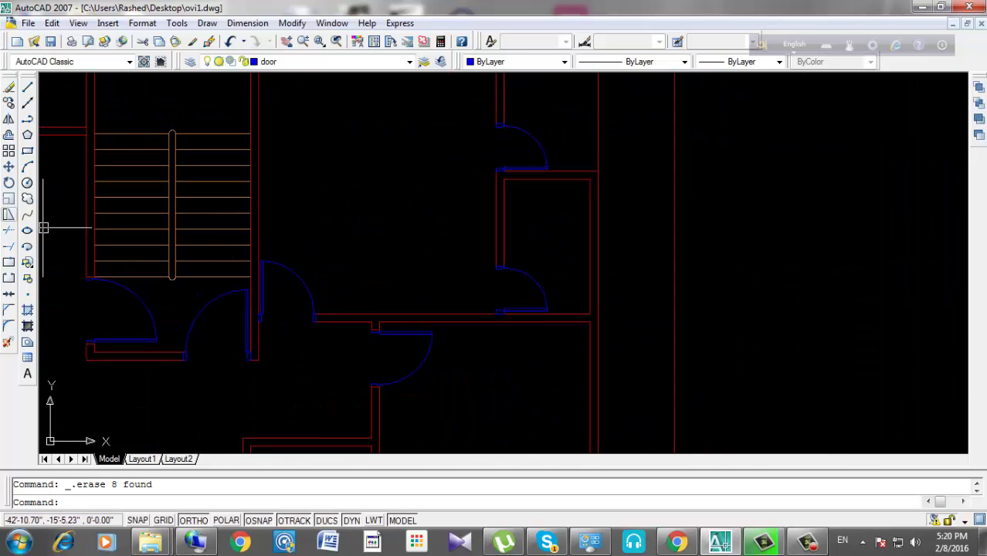
{"action": "middle_click_drag", "start_coordinate": [88, 107], "coordinate": [160, 178]}
{"action": "type", "text": "l"}
{"action": "key", "text": "Return"}
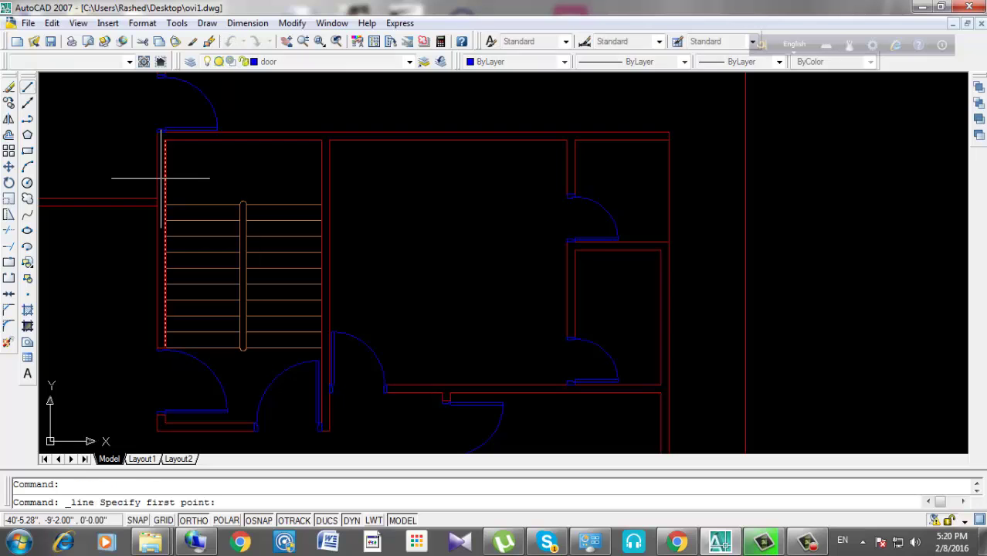
{"action": "scroll", "coordinate": [494, 232], "scroll_direction": "up", "scroll_amount": 2}
{"action": "scroll", "coordinate": [417, 247], "scroll_direction": "up", "scroll_amount": 1}
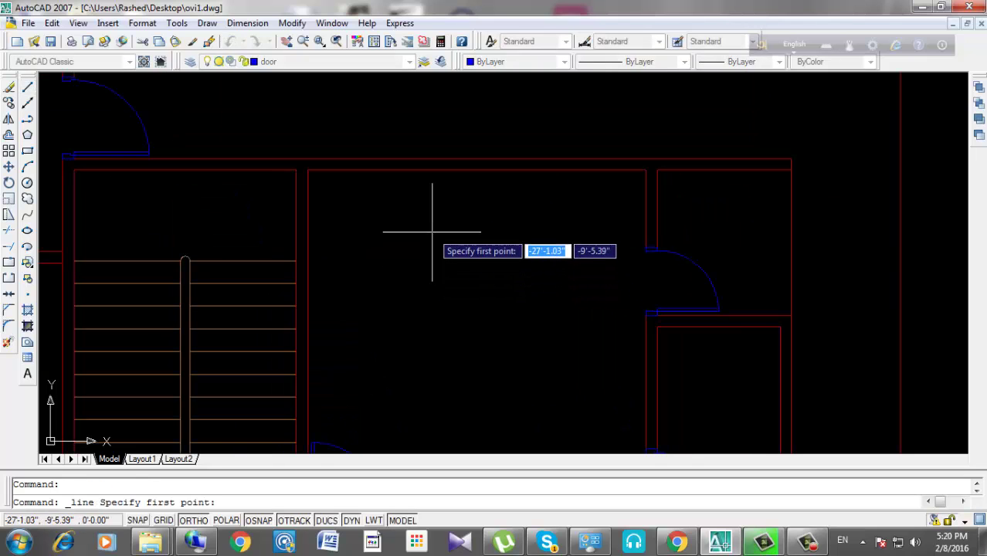
{"action": "scroll", "coordinate": [464, 220], "scroll_direction": "down", "scroll_amount": 5}
{"action": "scroll", "coordinate": [506, 207], "scroll_direction": "up", "scroll_amount": 3}
{"action": "scroll", "coordinate": [507, 206], "scroll_direction": "up", "scroll_amount": 3}
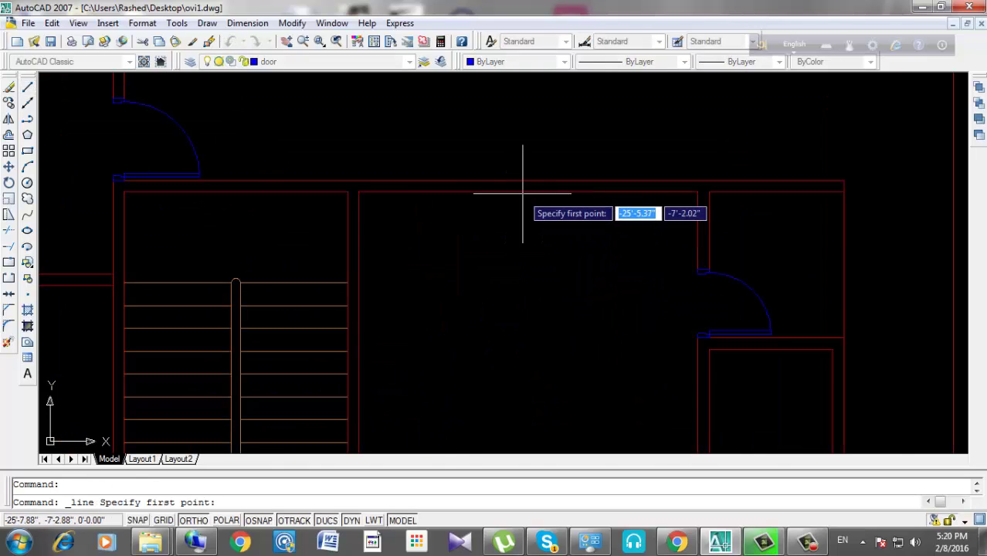
{"action": "left_click", "coordinate": [527, 184]}
{"action": "key", "text": "Return"}
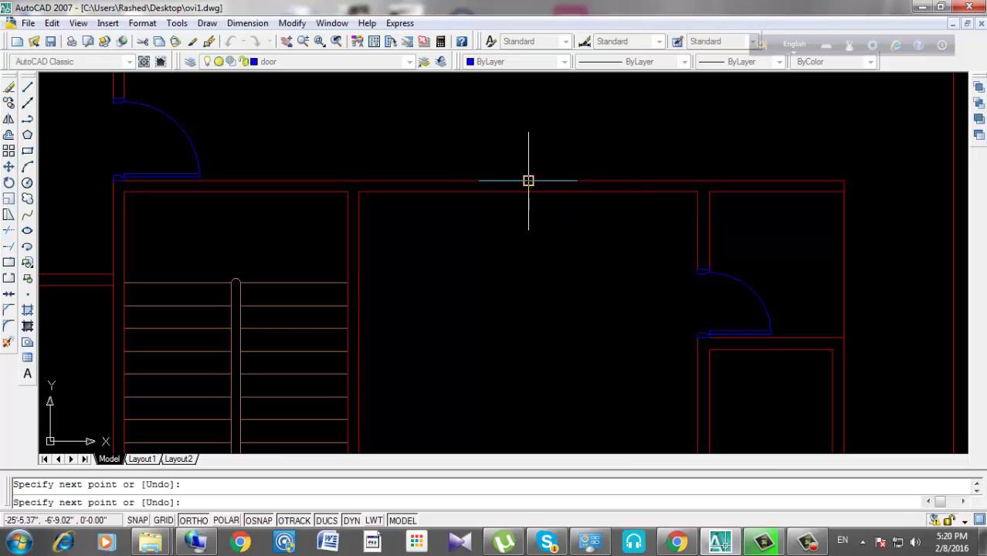
{"action": "scroll", "coordinate": [510, 178], "scroll_direction": "up", "scroll_amount": 1}
{"action": "scroll", "coordinate": [510, 232], "scroll_direction": "up", "scroll_amount": 1}
{"action": "scroll", "coordinate": [512, 245], "scroll_direction": "up", "scroll_amount": 1}
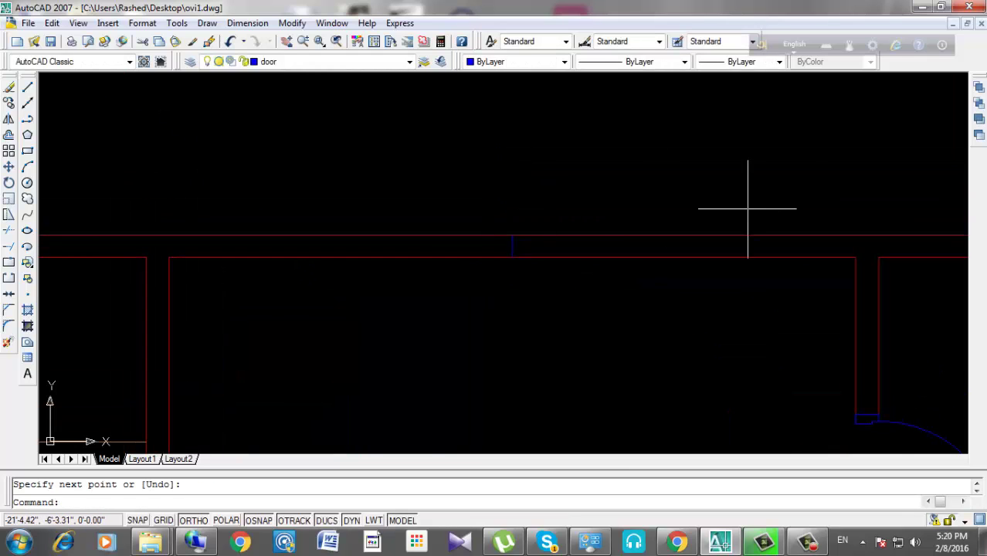
{"action": "scroll", "coordinate": [541, 211], "scroll_direction": "down", "scroll_amount": 4}
{"action": "scroll", "coordinate": [510, 131], "scroll_direction": "down", "scroll_amount": 4}
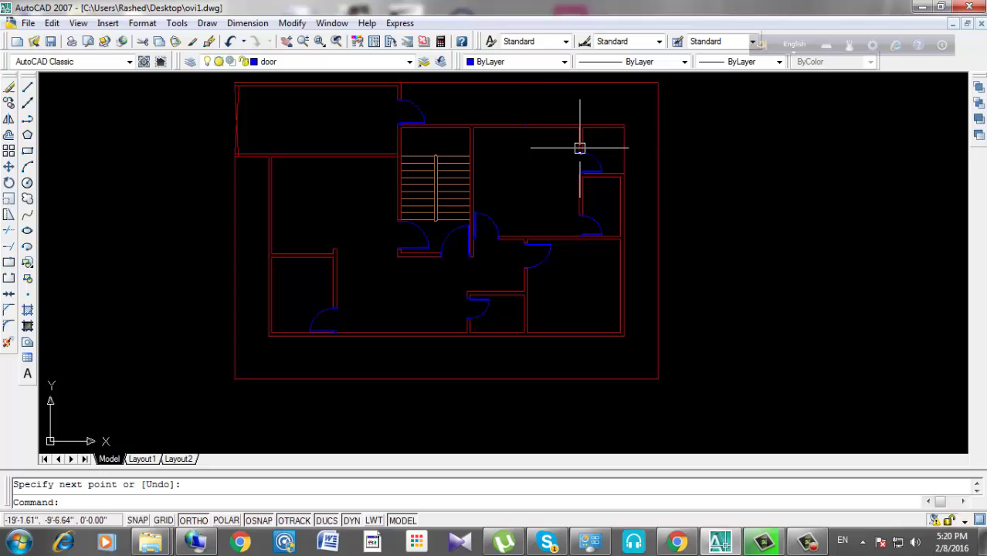
{"action": "scroll", "coordinate": [575, 150], "scroll_direction": "up", "scroll_amount": 3}
{"action": "scroll", "coordinate": [575, 151], "scroll_direction": "up", "scroll_amount": 2}
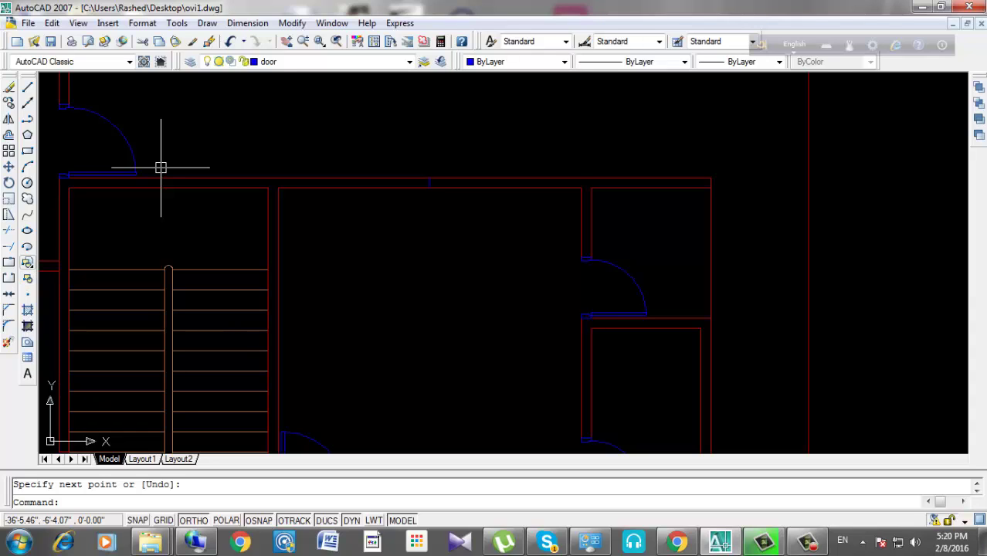
{"action": "left_click", "coordinate": [27, 86]}
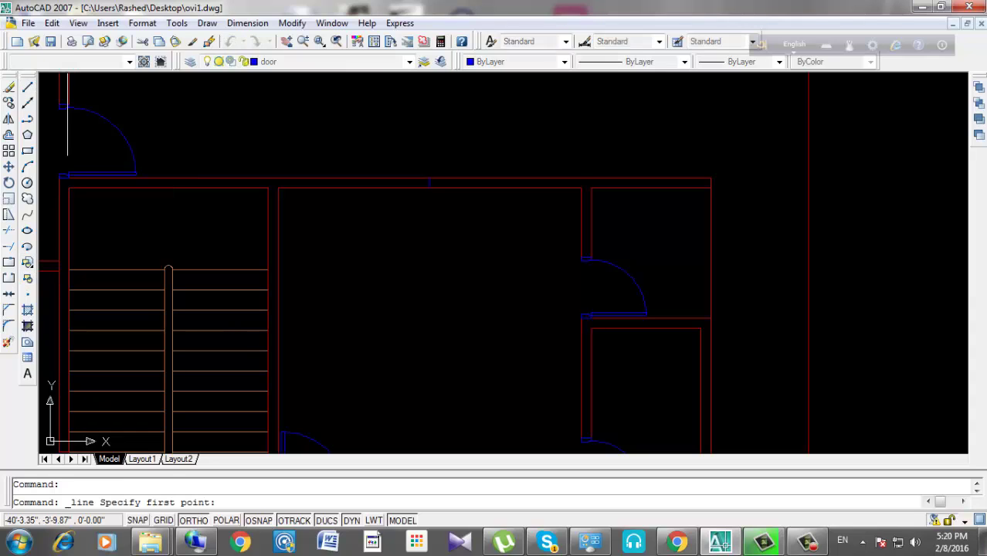
{"action": "left_click", "coordinate": [402, 275]}
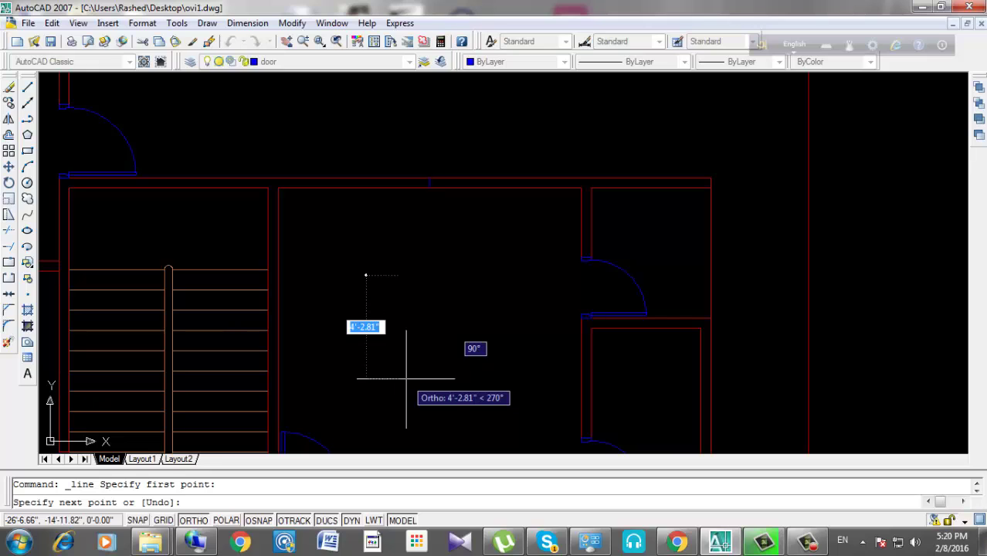
{"action": "scroll", "coordinate": [406, 378], "scroll_direction": "up", "scroll_amount": 3}
{"action": "scroll", "coordinate": [357, 231], "scroll_direction": "up", "scroll_amount": 2}
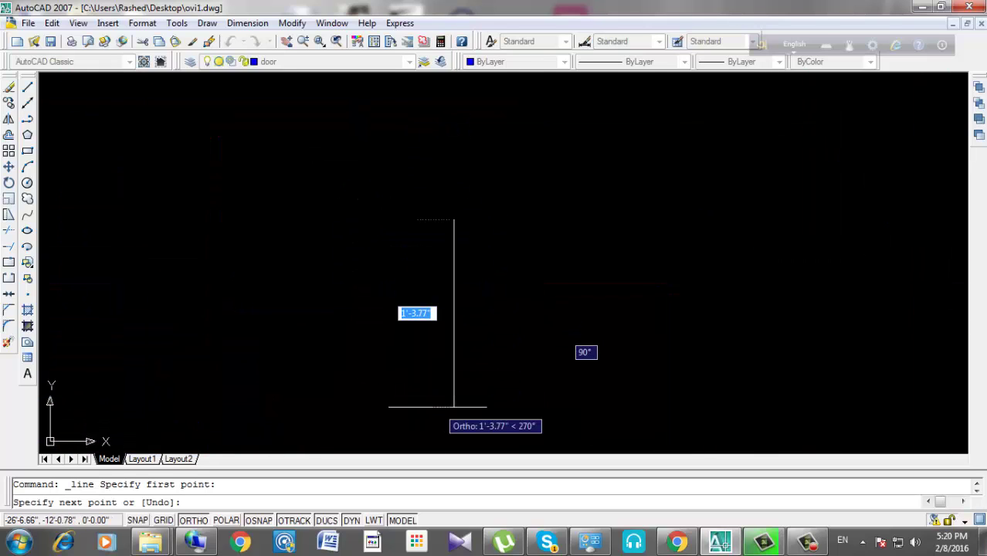
{"action": "type", "text": "5"}
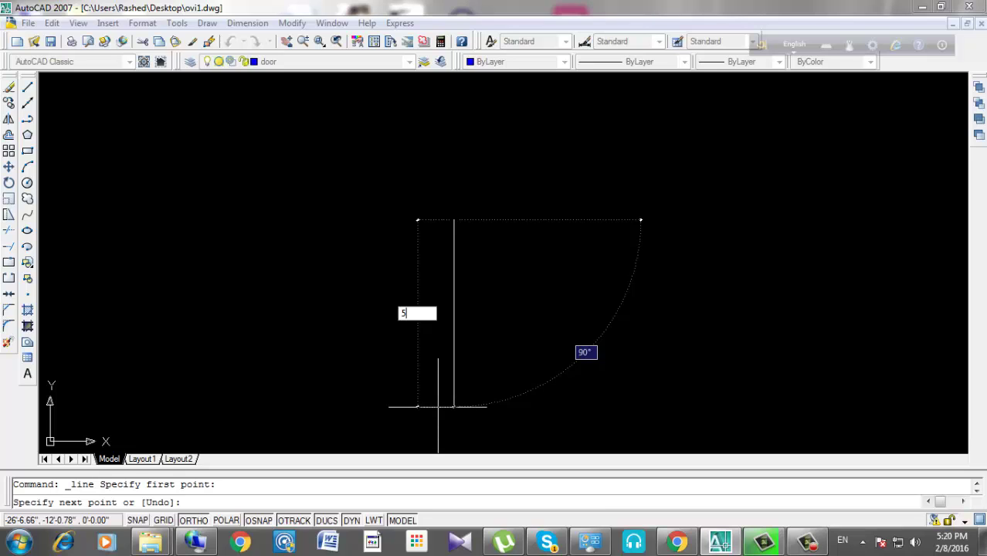
Offset the blue jamb line 12 units to the right.
{"action": "key", "text": "Escape"}
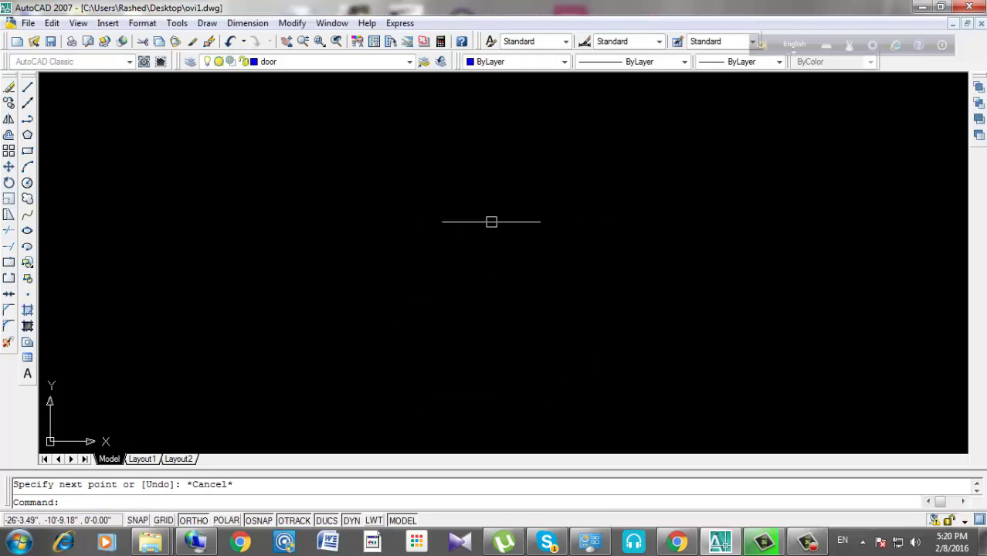
{"action": "scroll", "coordinate": [489, 221], "scroll_direction": "down", "scroll_amount": 3}
{"action": "scroll", "coordinate": [586, 261], "scroll_direction": "up", "scroll_amount": 3}
{"action": "middle_click_drag", "start_coordinate": [586, 262], "coordinate": [454, 275]}
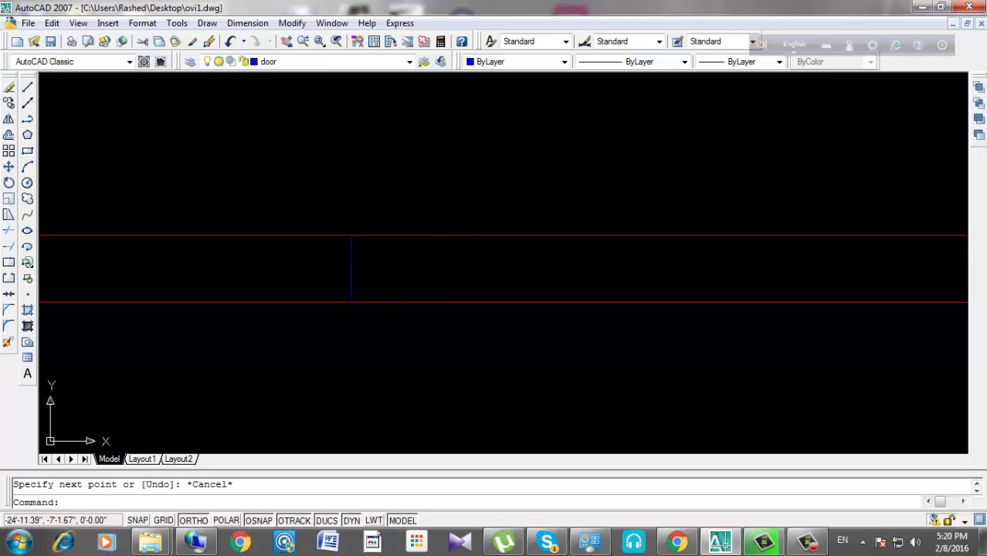
{"action": "scroll", "coordinate": [311, 226], "scroll_direction": "up", "scroll_amount": 1}
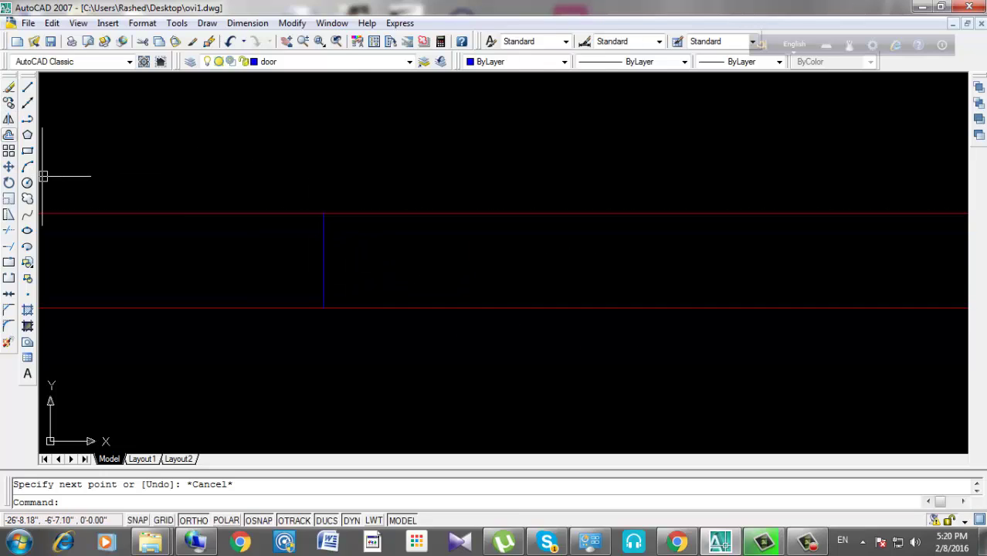
{"action": "left_click", "coordinate": [9, 135]}
{"action": "type", "text": "12"}
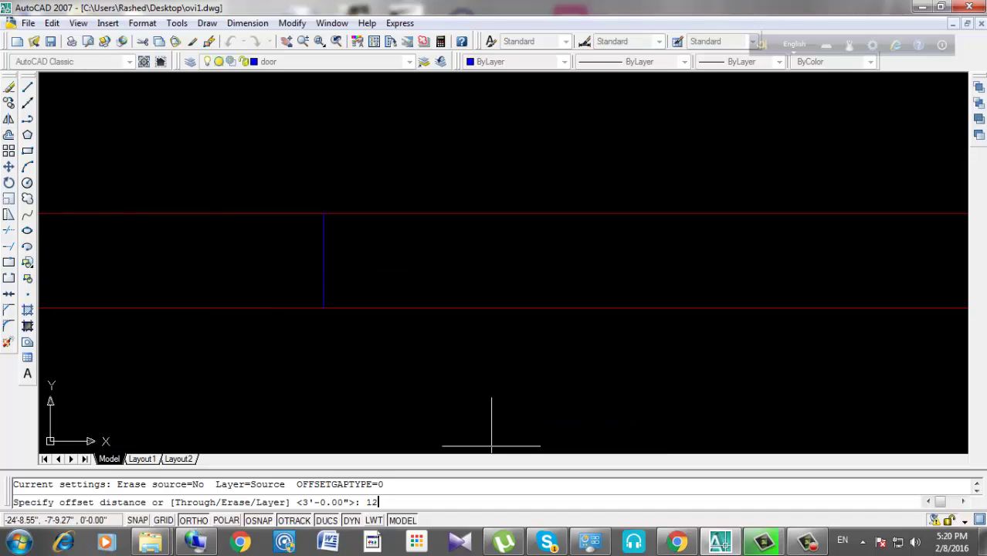
{"action": "key", "text": "Return"}
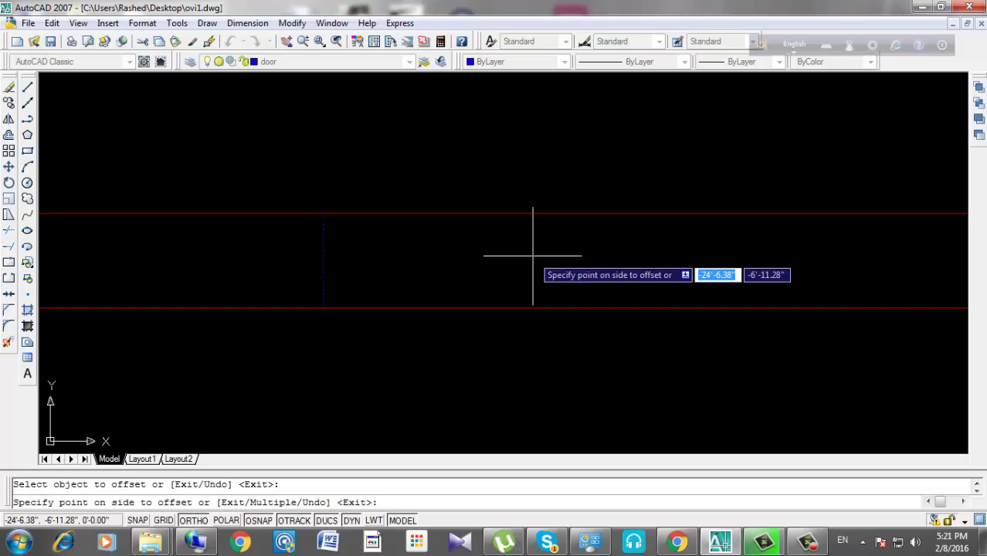
{"action": "left_click", "coordinate": [533, 255]}
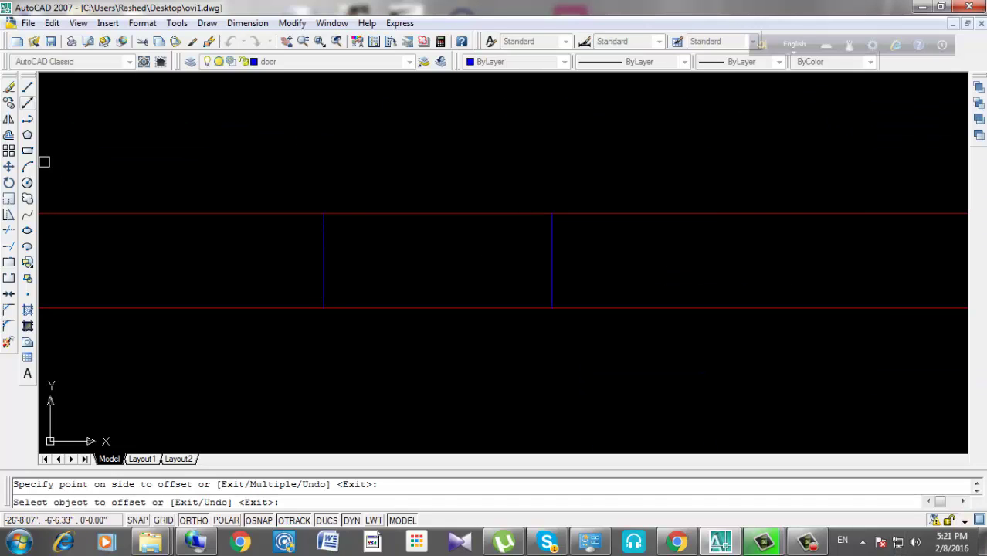
Draw a crossbar line between the midpoints of the two jambs.
{"action": "left_click", "coordinate": [27, 86]}
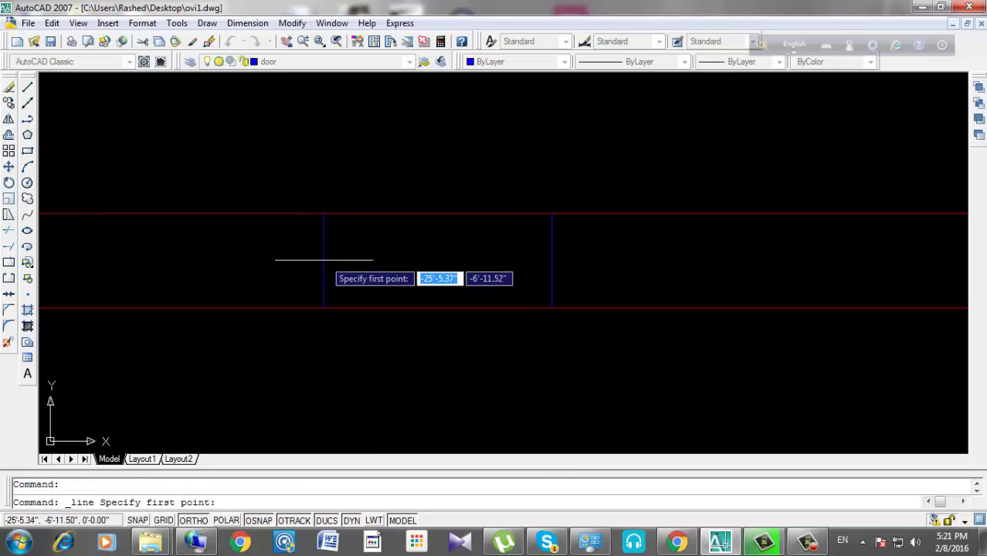
{"action": "left_click", "coordinate": [324, 262]}
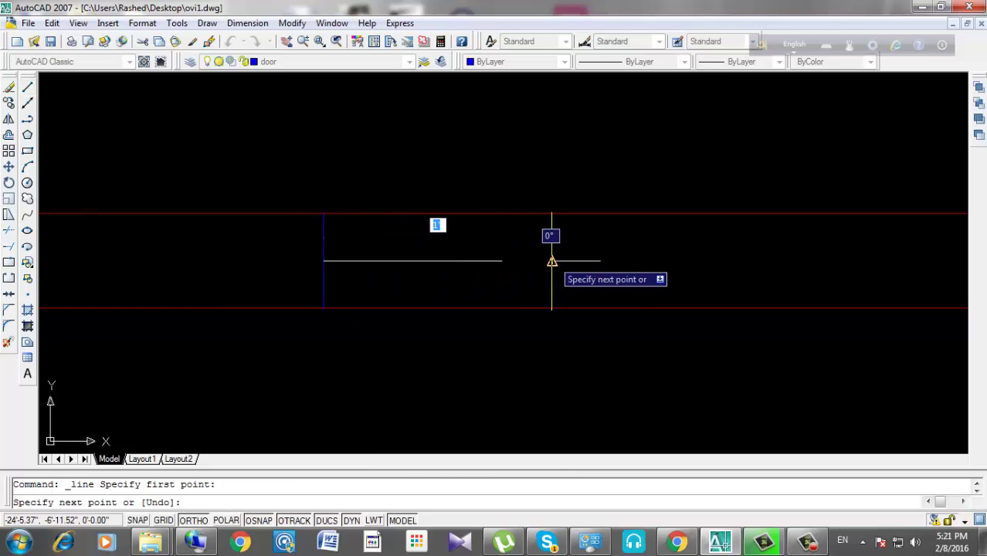
{"action": "left_click", "coordinate": [551, 261]}
{"action": "key", "text": "Return"}
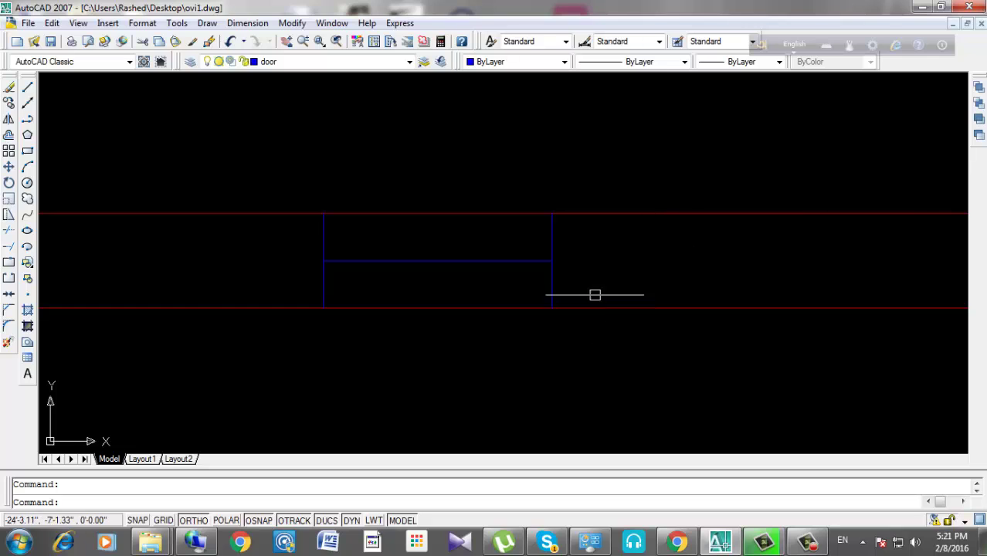
Offset the crossbar 1 unit above and below.
{"action": "type", "text": "o"}
{"action": "key", "text": "Return"}
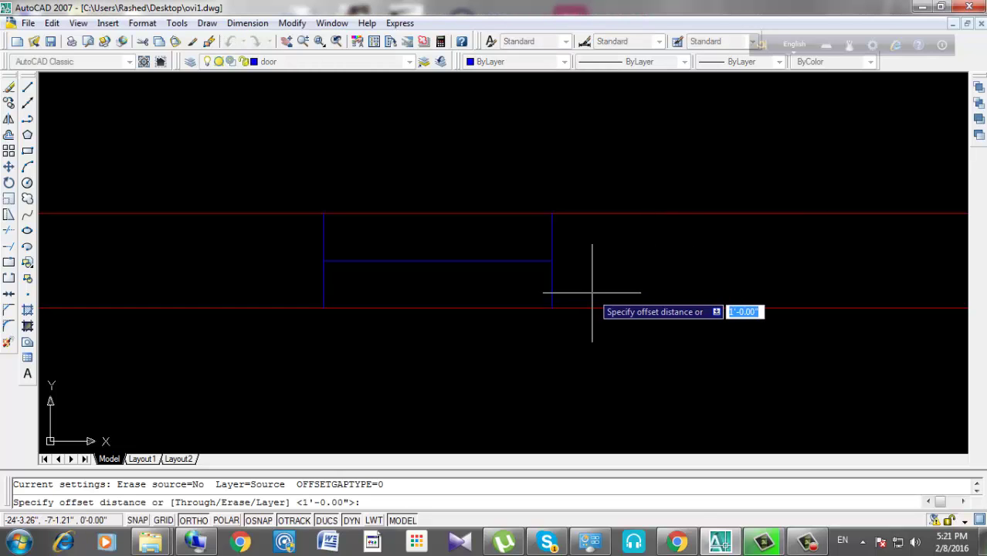
{"action": "type", "text": "1"}
{"action": "key", "text": "Return"}
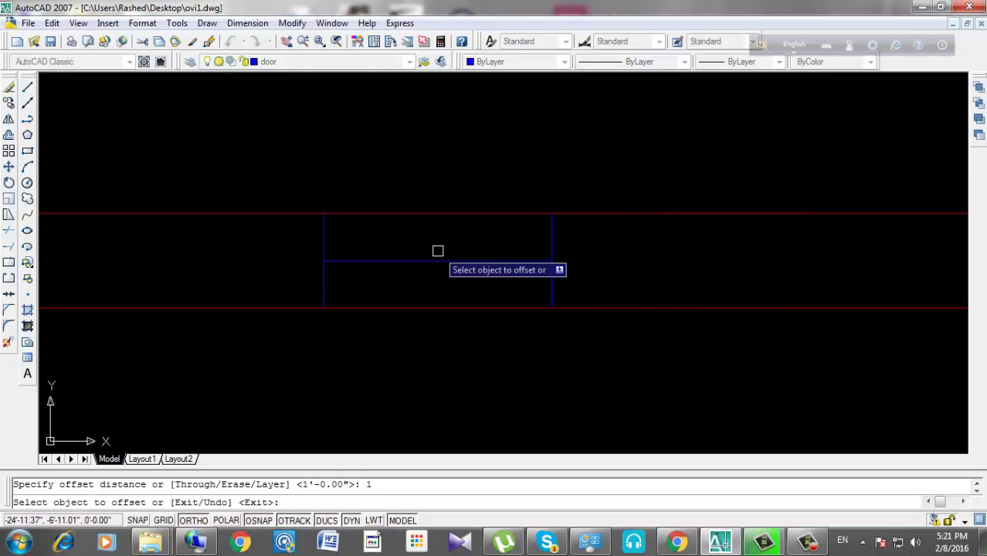
{"action": "left_click", "coordinate": [441, 261]}
{"action": "left_click", "coordinate": [437, 232]}
{"action": "left_click", "coordinate": [446, 318]}
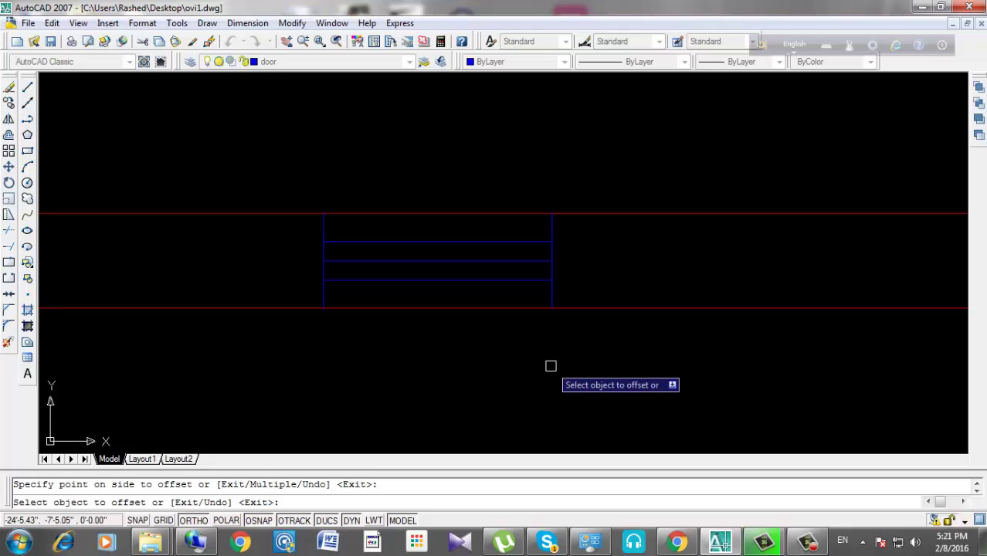
{"action": "key", "text": "Escape"}
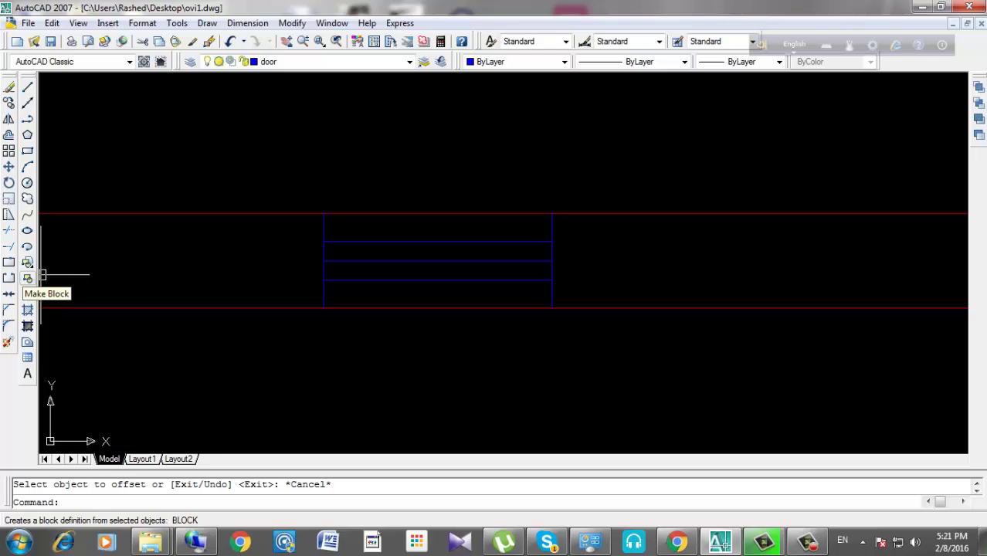
Make the five window lines into block 'windows', base point on the left jamb, deleting the originals.
{"action": "left_click", "coordinate": [28, 278]}
{"action": "type", "text": "windows"}
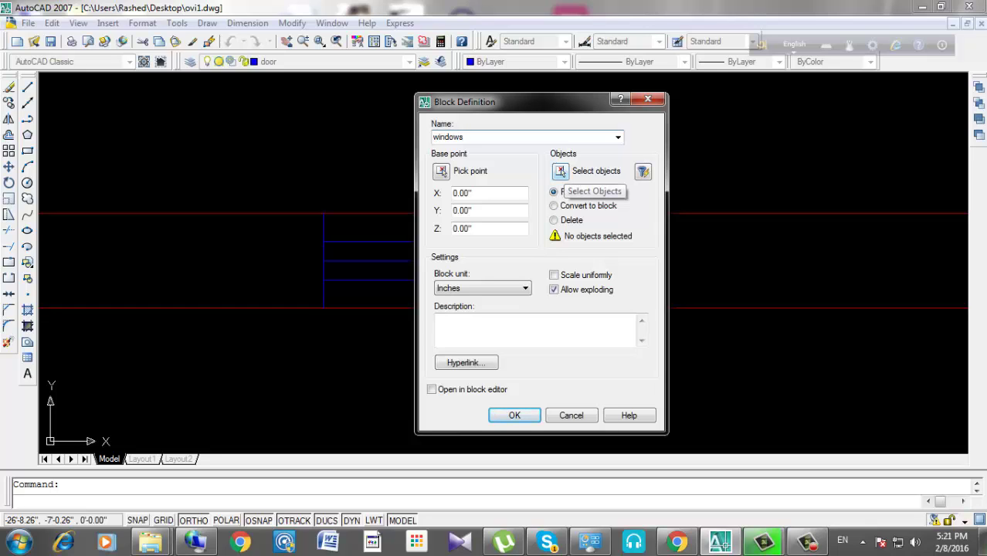
{"action": "left_click", "coordinate": [560, 172]}
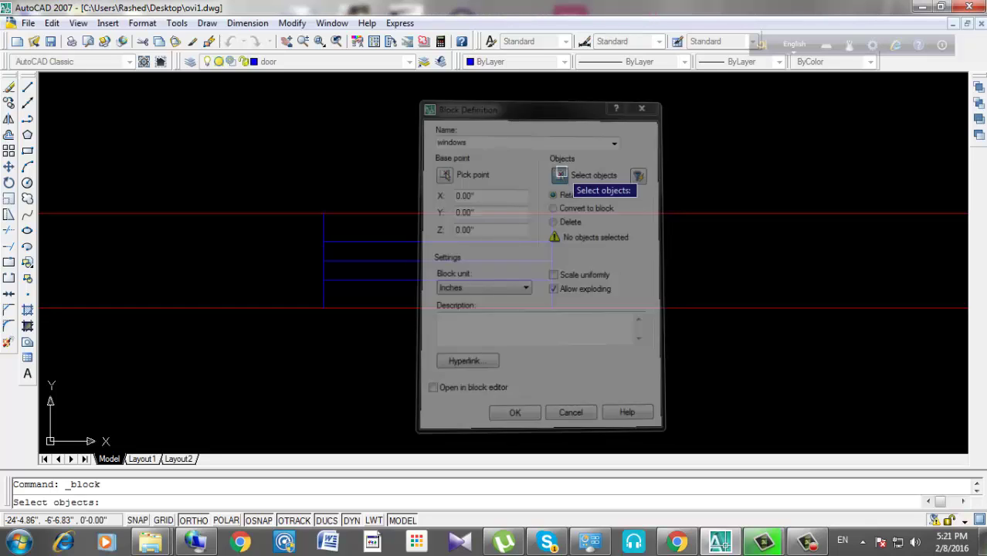
{"action": "left_click", "coordinate": [264, 171]}
{"action": "left_click", "coordinate": [618, 348]}
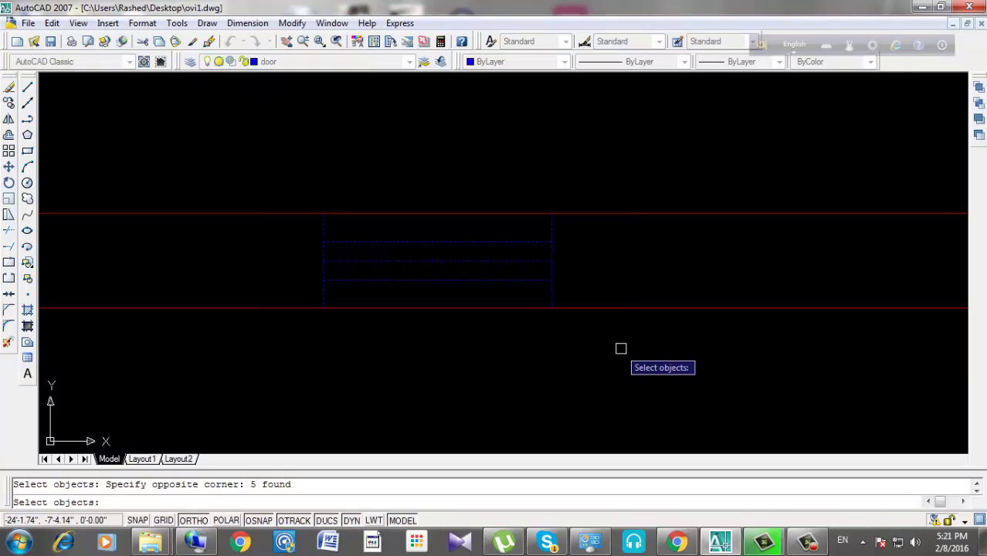
{"action": "left_click", "coordinate": [372, 273]}
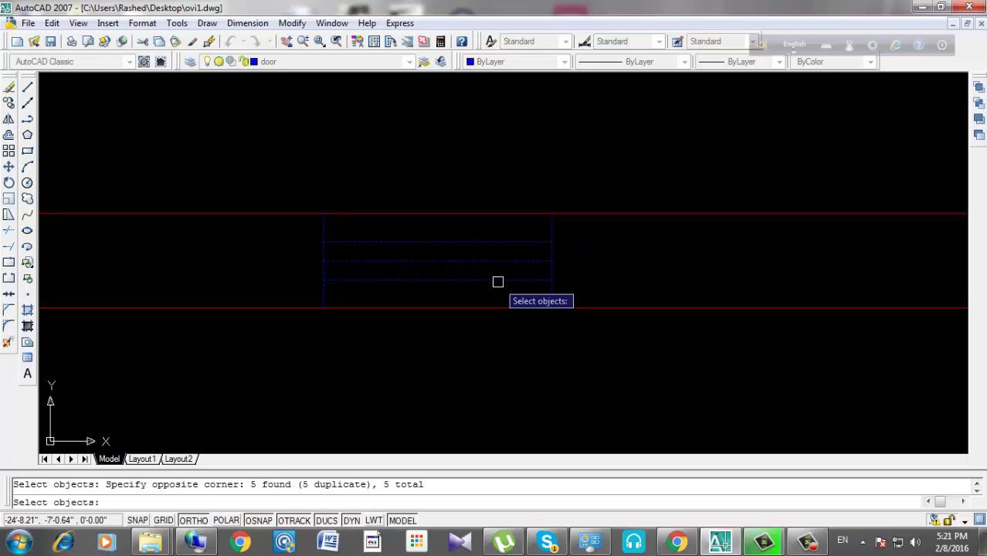
{"action": "key", "text": "Return"}
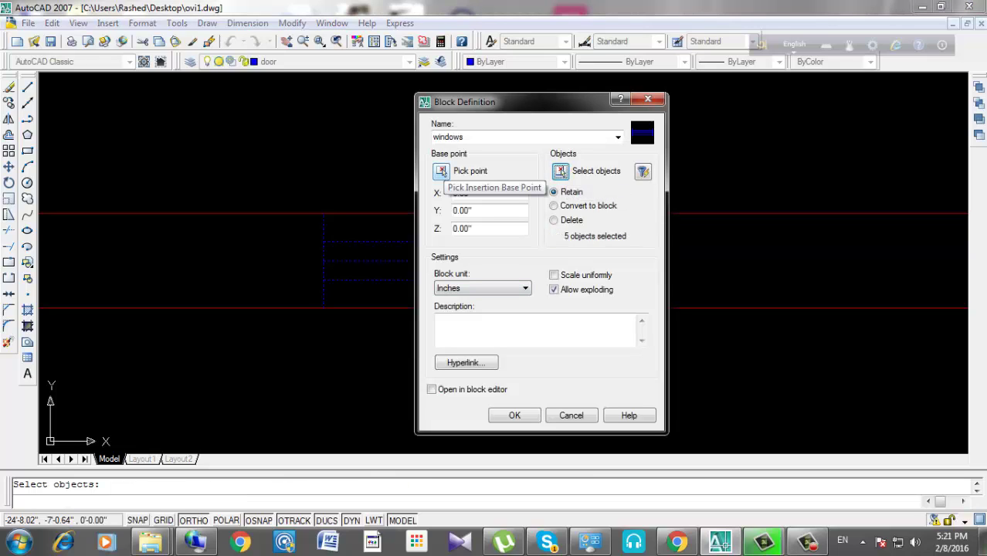
{"action": "left_click", "coordinate": [441, 171]}
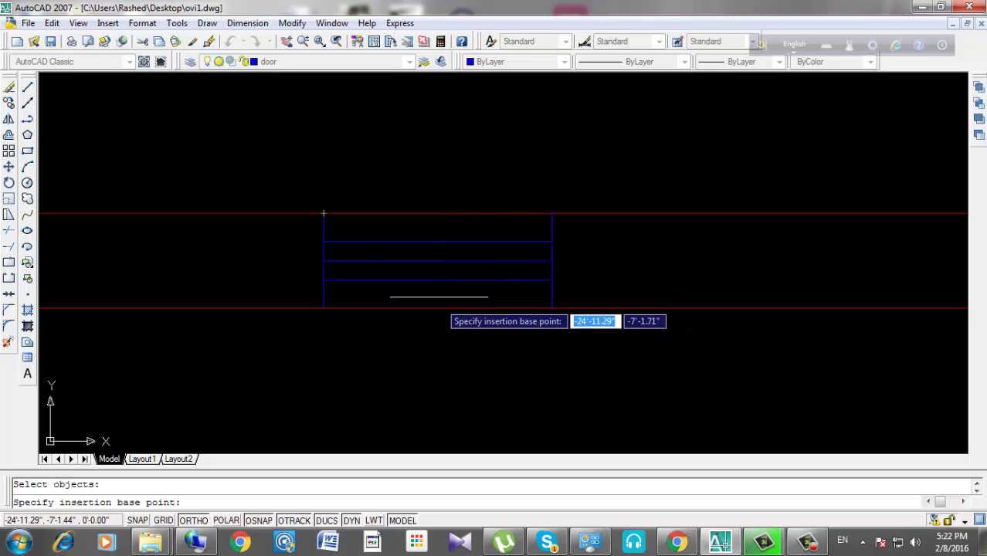
{"action": "left_click", "coordinate": [437, 262]}
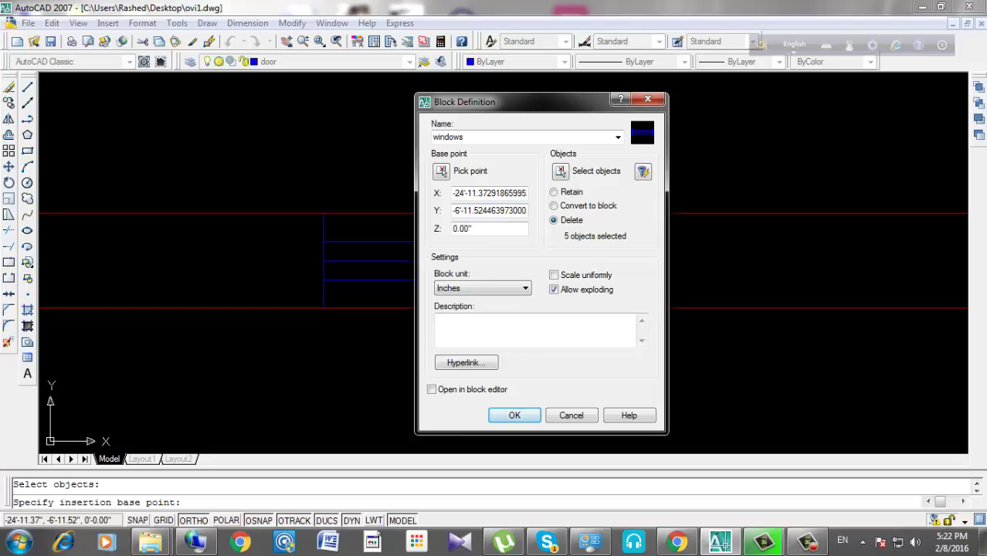
{"action": "key", "text": "Return"}
Choose the 'windows' block in the Insert dialog at scale 1.00 and rotation angle 0.
{"action": "scroll", "coordinate": [429, 233], "scroll_direction": "down", "scroll_amount": 3}
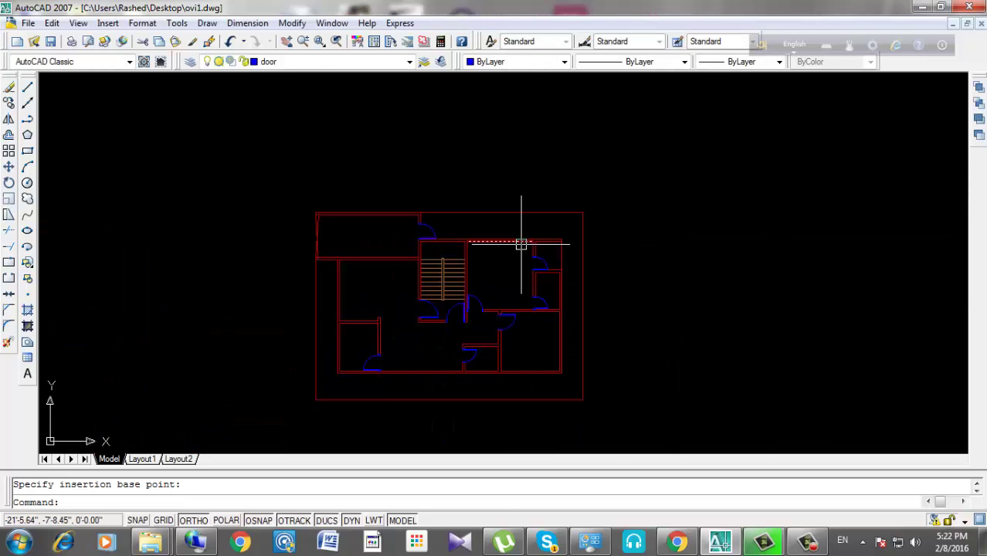
{"action": "scroll", "coordinate": [522, 243], "scroll_direction": "up", "scroll_amount": 1}
{"action": "middle_click_drag", "start_coordinate": [481, 320], "coordinate": [487, 320]}
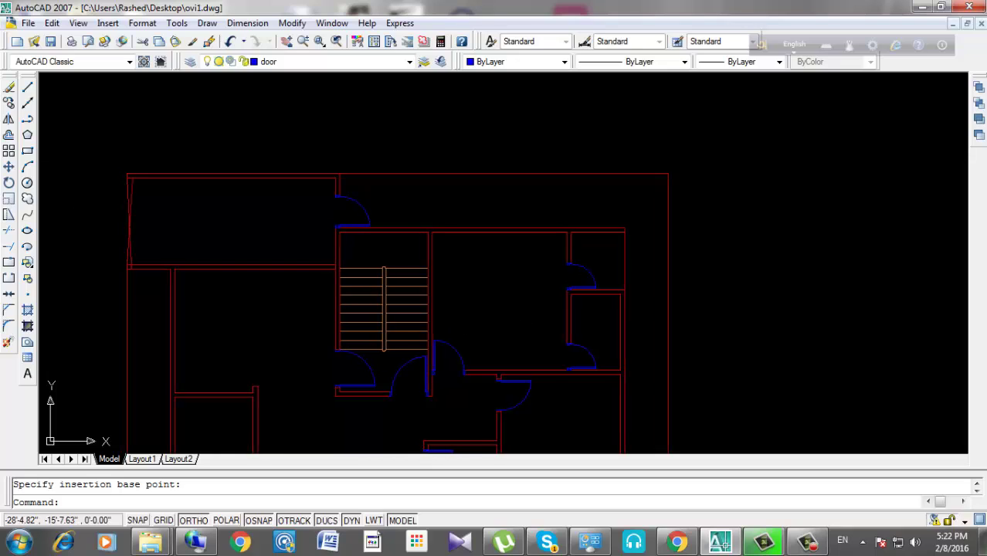
{"action": "middle_click_drag", "start_coordinate": [744, 293], "coordinate": [661, 288]}
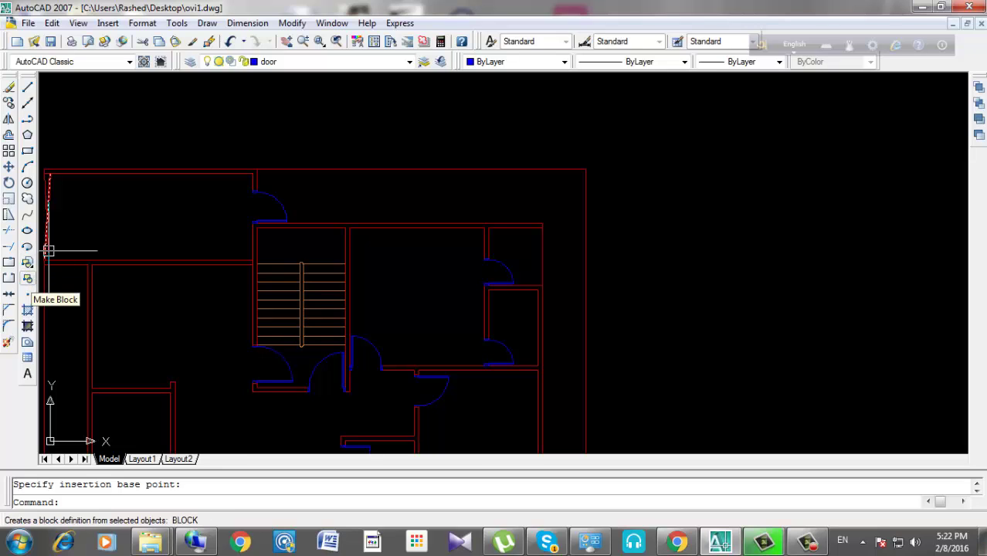
{"action": "left_click", "coordinate": [27, 278]}
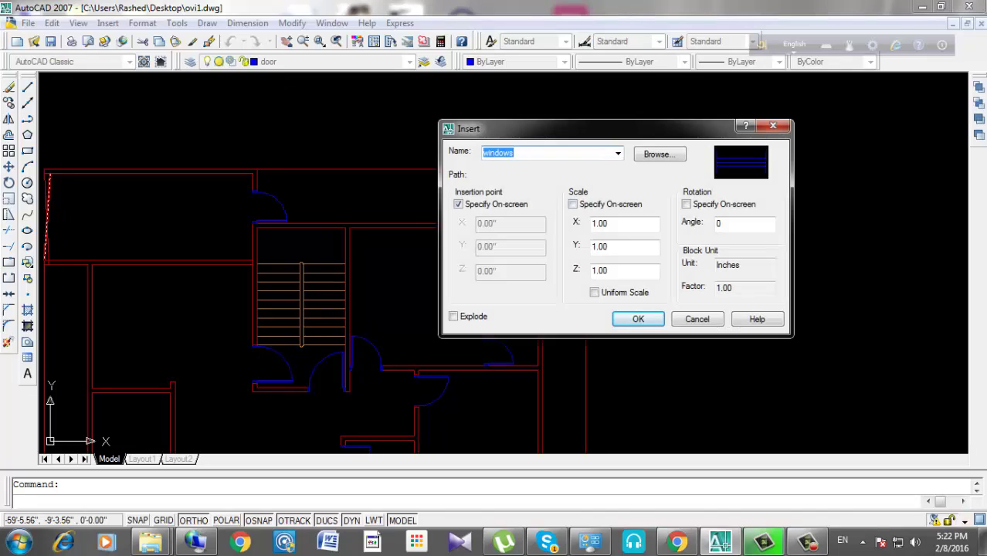
{"action": "left_click", "coordinate": [617, 152]}
{"action": "left_click", "coordinate": [525, 166]}
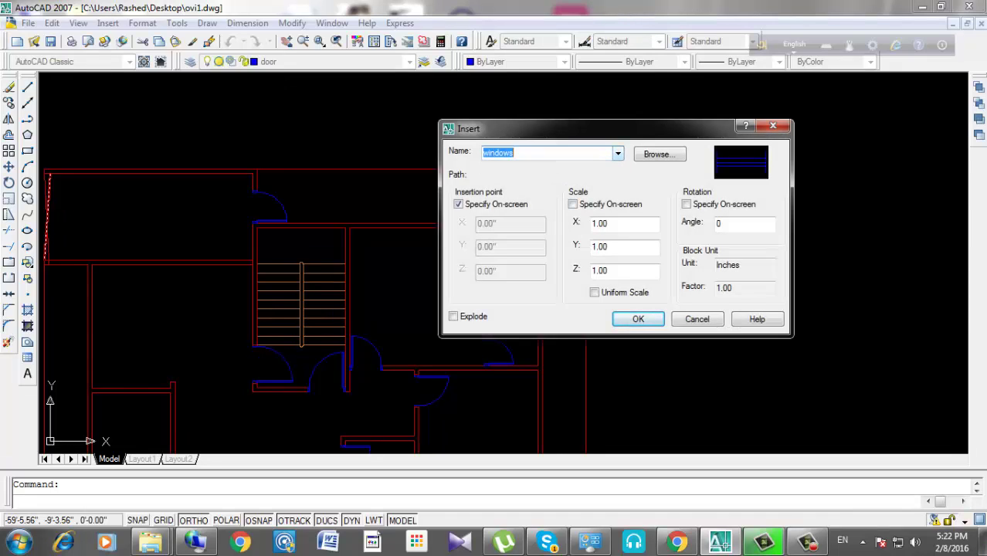
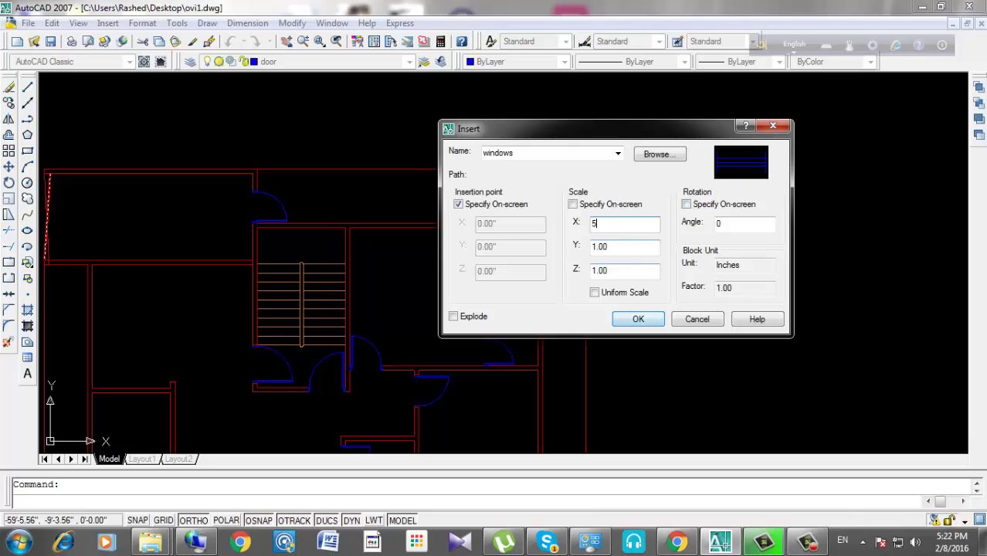
Place two test copies of the windows block above the plan at X scale 5 and 4.
{"action": "left_click", "coordinate": [638, 319]}
{"action": "scroll", "coordinate": [400, 203], "scroll_direction": "up", "scroll_amount": 3}
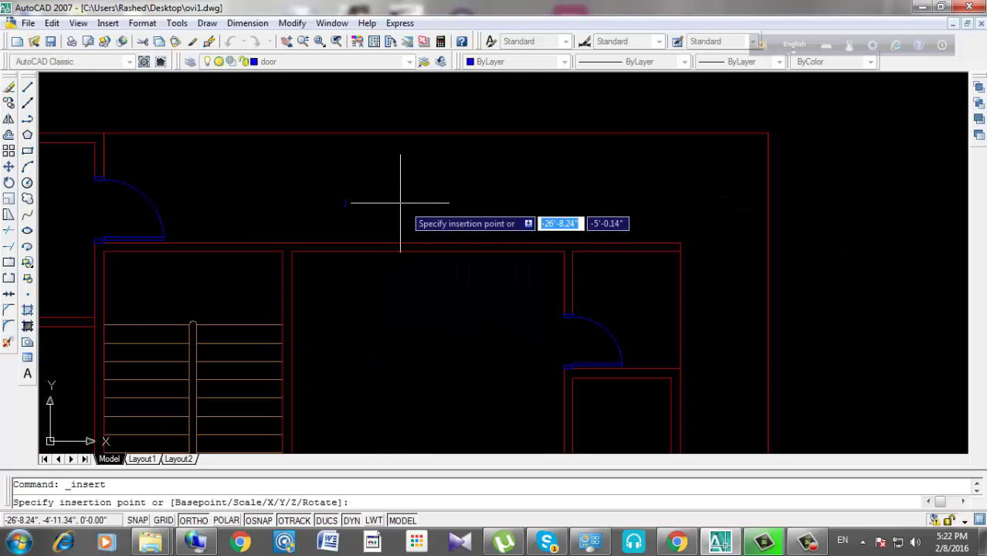
{"action": "scroll", "coordinate": [400, 203], "scroll_direction": "up", "scroll_amount": 2}
{"action": "left_click", "coordinate": [468, 154]}
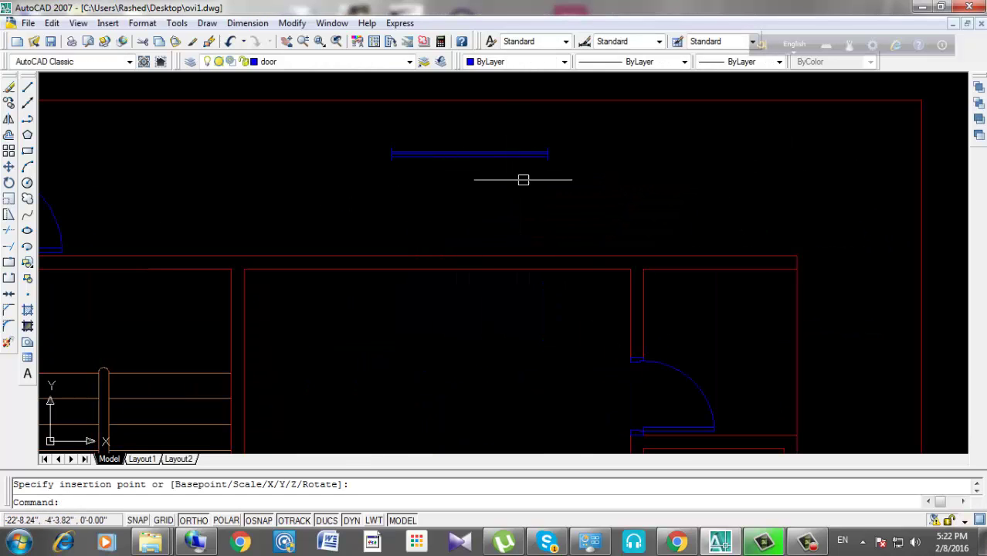
{"action": "key", "text": "Return"}
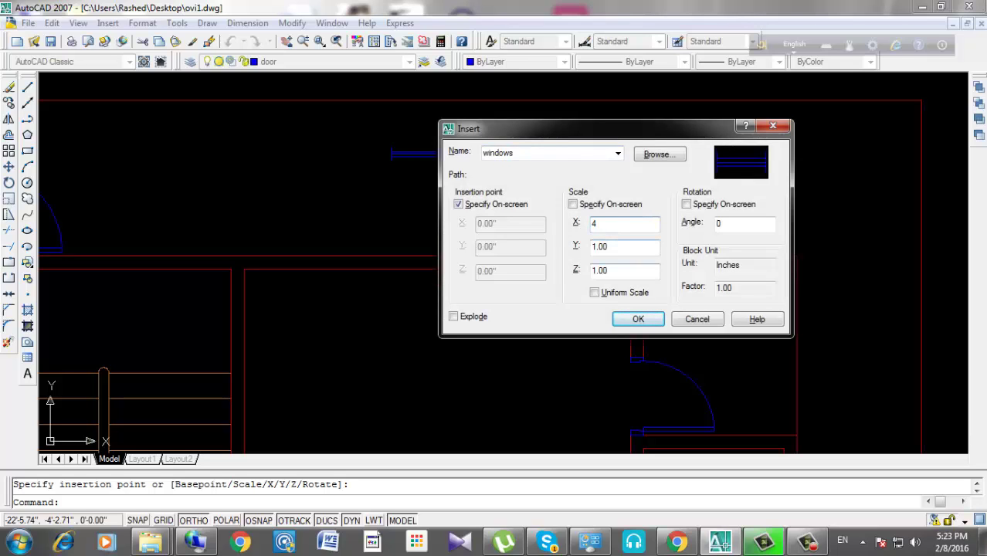
{"action": "left_click", "coordinate": [638, 319]}
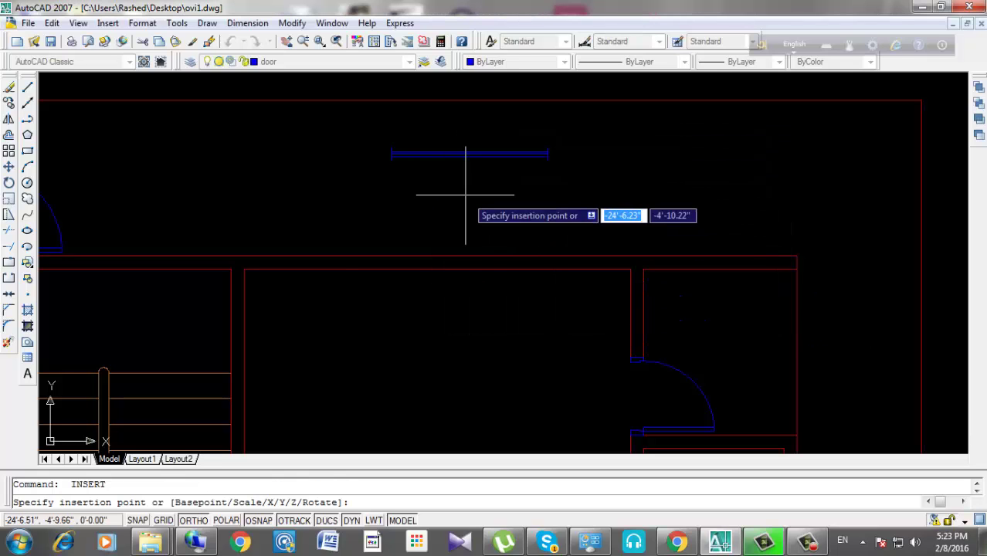
{"action": "left_click", "coordinate": [697, 161]}
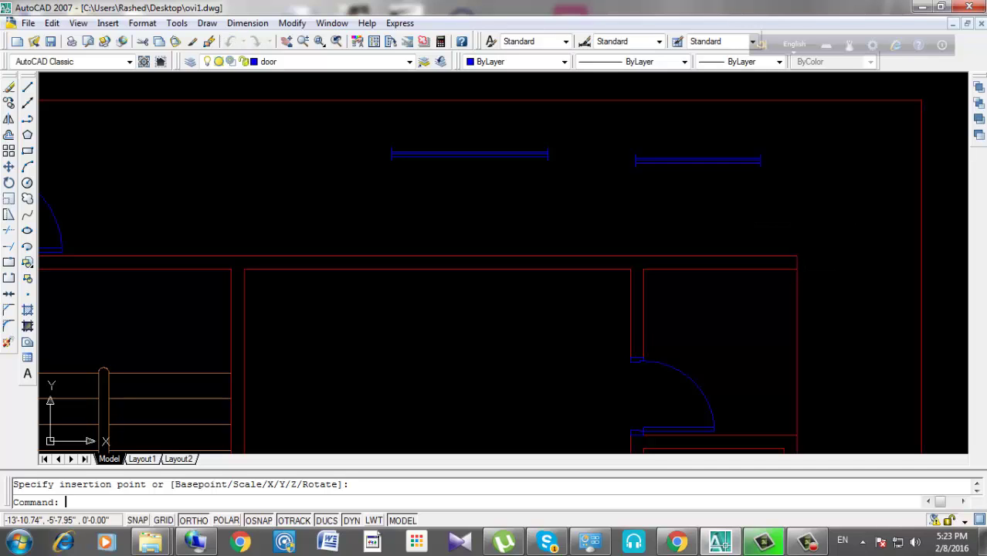
Insert a third windows copy at X scale 4.5 below the other two.
{"action": "key", "text": "Return"}
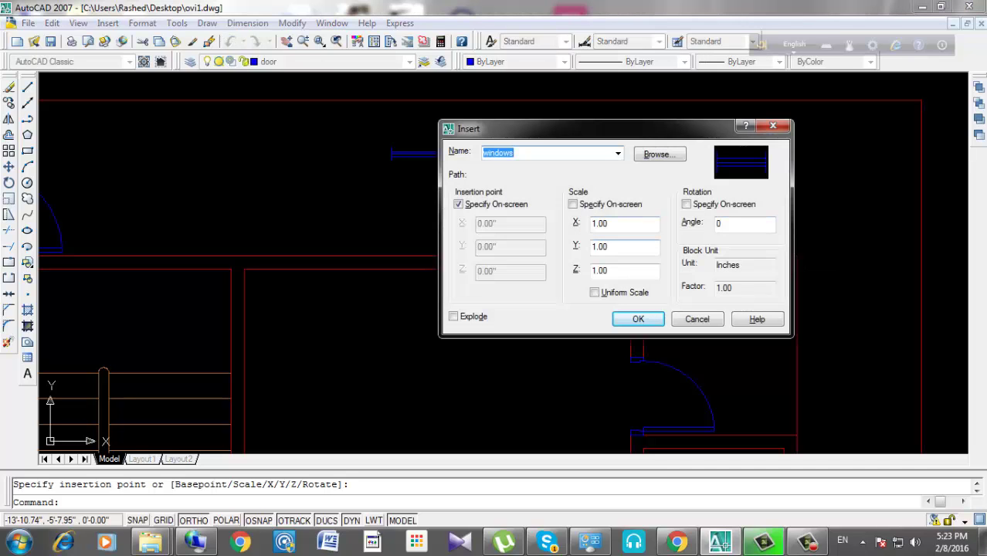
{"action": "left_click", "coordinate": [624, 223]}
{"action": "type", "text": "4.5"}
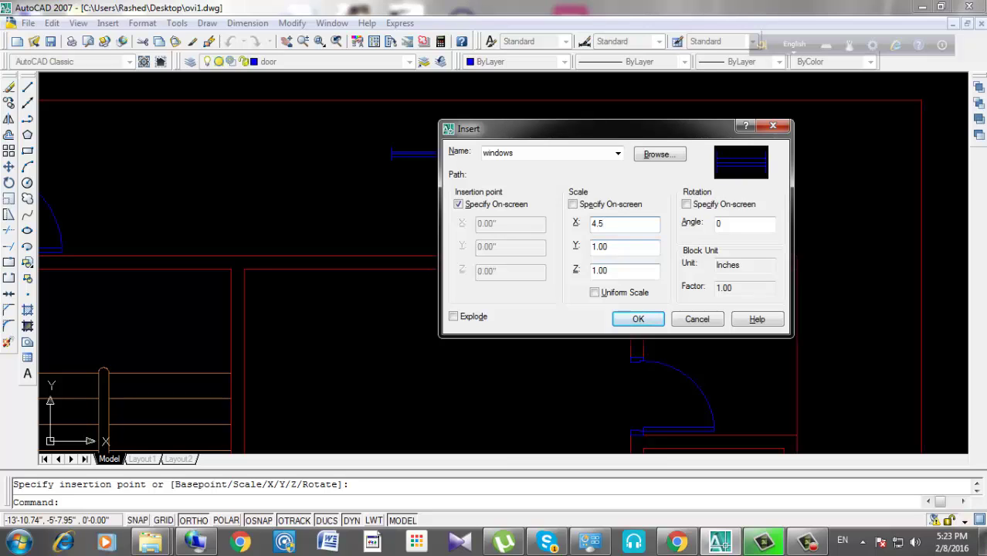
{"action": "key", "text": "Return"}
{"action": "scroll", "coordinate": [486, 193], "scroll_direction": "up", "scroll_amount": 2}
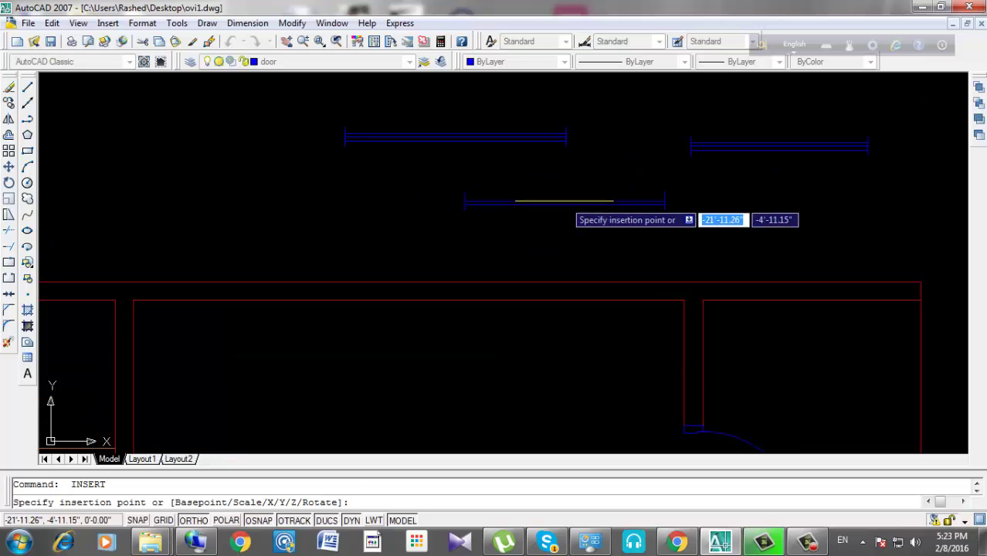
{"action": "left_click", "coordinate": [466, 202]}
{"action": "left_click", "coordinate": [247, 22]}
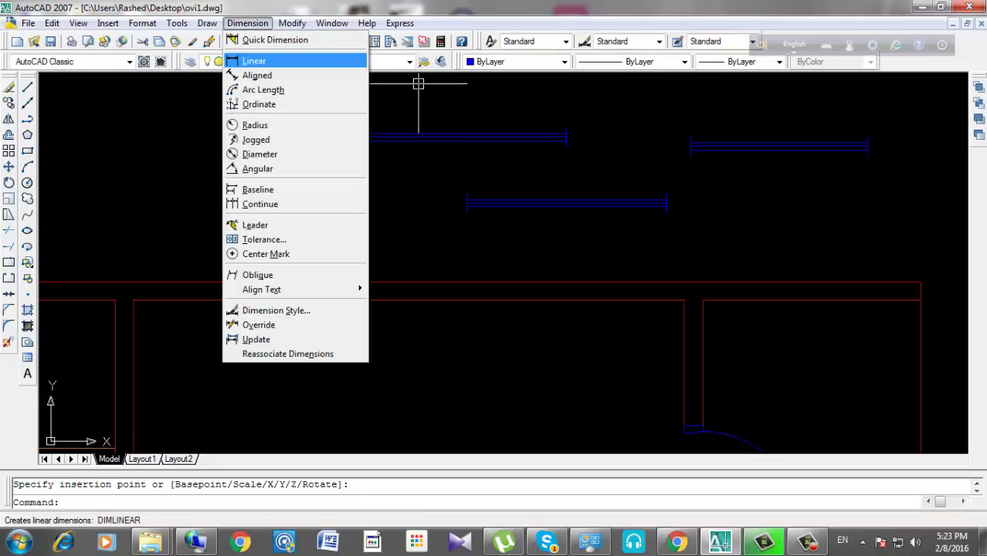
Dimension the 5x window's width, confirming it measures 5'.
{"action": "left_click", "coordinate": [264, 59]}
{"action": "scroll", "coordinate": [345, 126], "scroll_direction": "up", "scroll_amount": 2}
{"action": "left_click", "coordinate": [344, 126]}
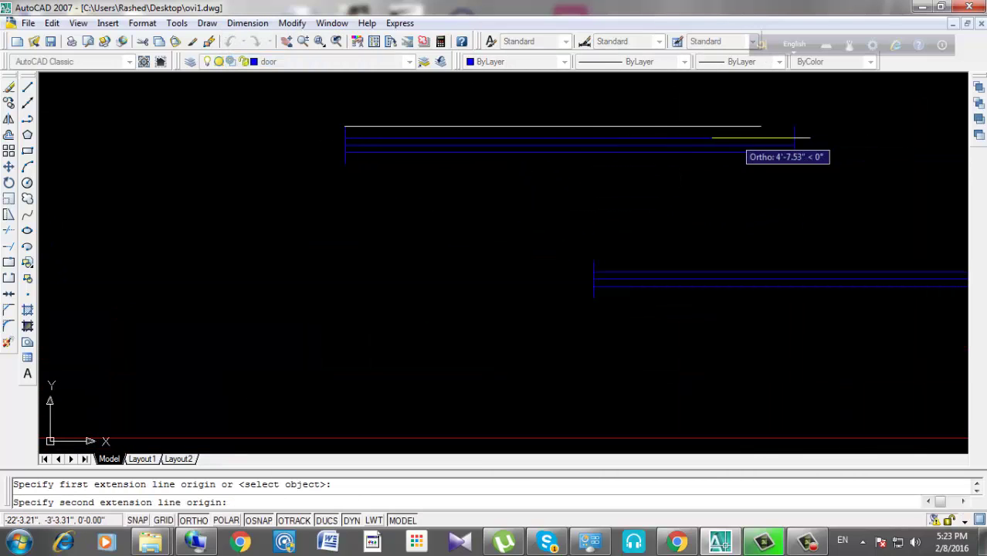
{"action": "left_click", "coordinate": [794, 126]}
{"action": "left_click", "coordinate": [756, 127]}
{"action": "scroll", "coordinate": [507, 144], "scroll_direction": "down", "scroll_amount": 2}
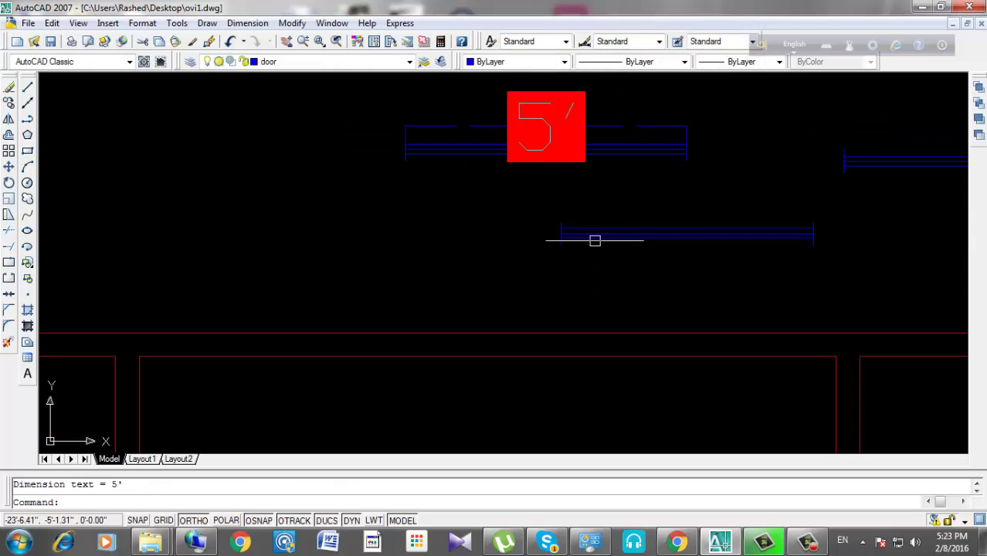
{"action": "middle_click_drag", "start_coordinate": [595, 238], "coordinate": [417, 244]}
Dimension the other two test windows, reading 4' and 4'-6".
{"action": "key", "text": "Return"}
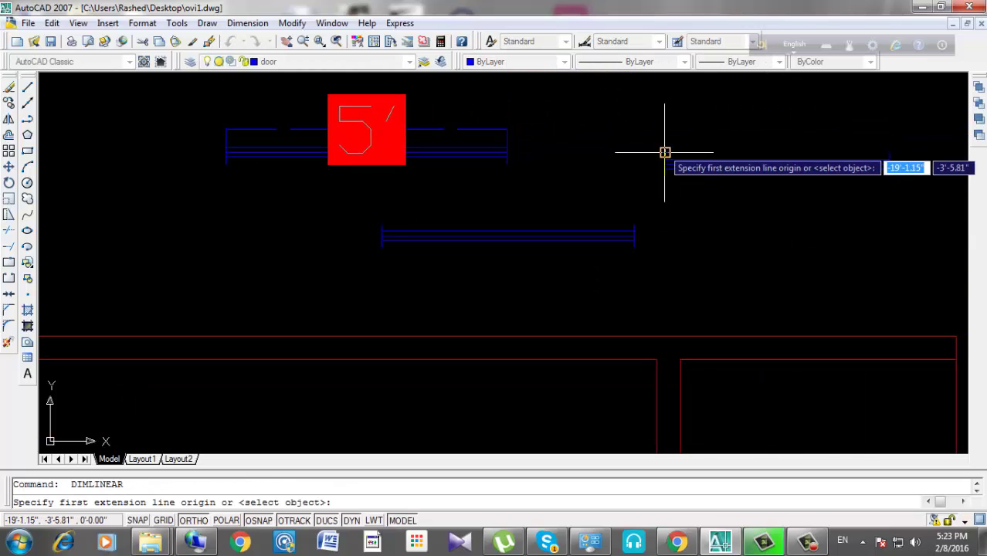
{"action": "left_click", "coordinate": [664, 152]}
{"action": "left_click", "coordinate": [888, 151]}
{"action": "left_click", "coordinate": [884, 116]}
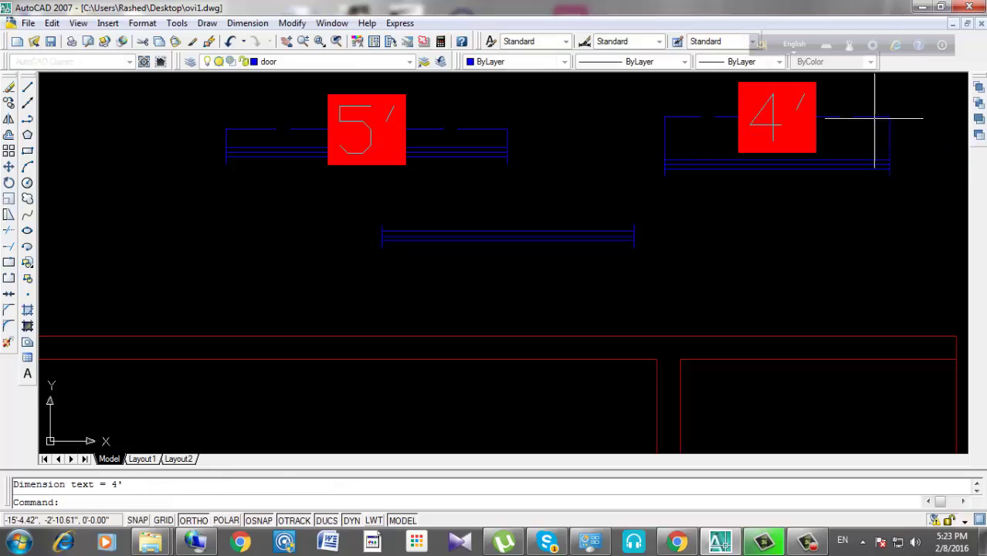
{"action": "key", "text": "Return"}
{"action": "left_click", "coordinate": [382, 247]}
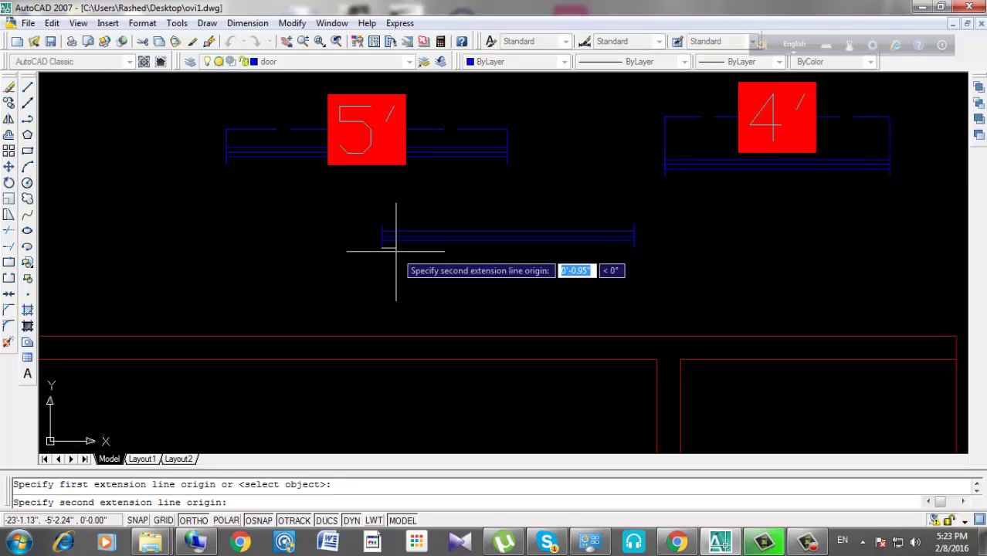
{"action": "left_click", "coordinate": [634, 247]}
{"action": "left_click", "coordinate": [585, 269]}
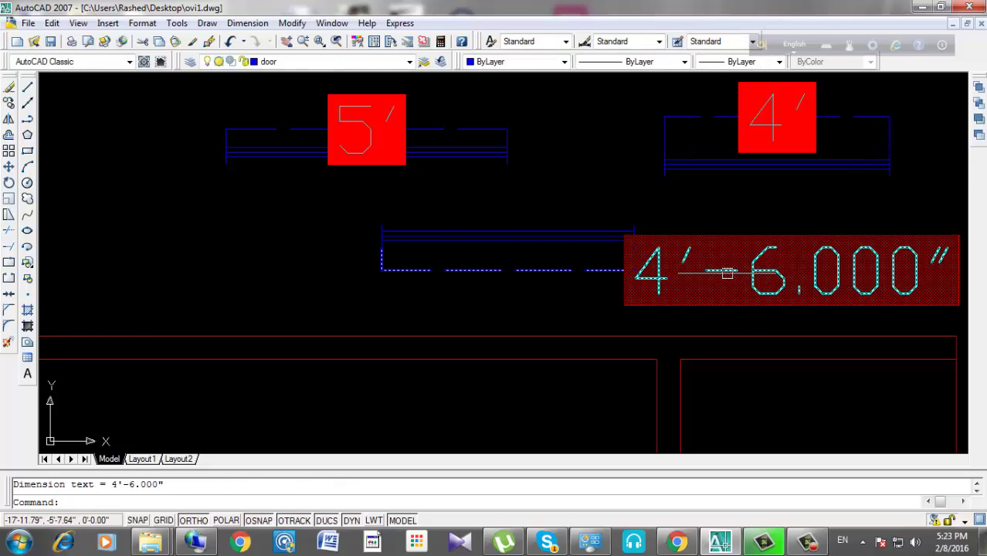
Erase the three test windows with their dimensions and pan back to the floor plan.
{"action": "scroll", "coordinate": [470, 230], "scroll_direction": "down", "scroll_amount": 3}
{"action": "left_click", "coordinate": [665, 185]}
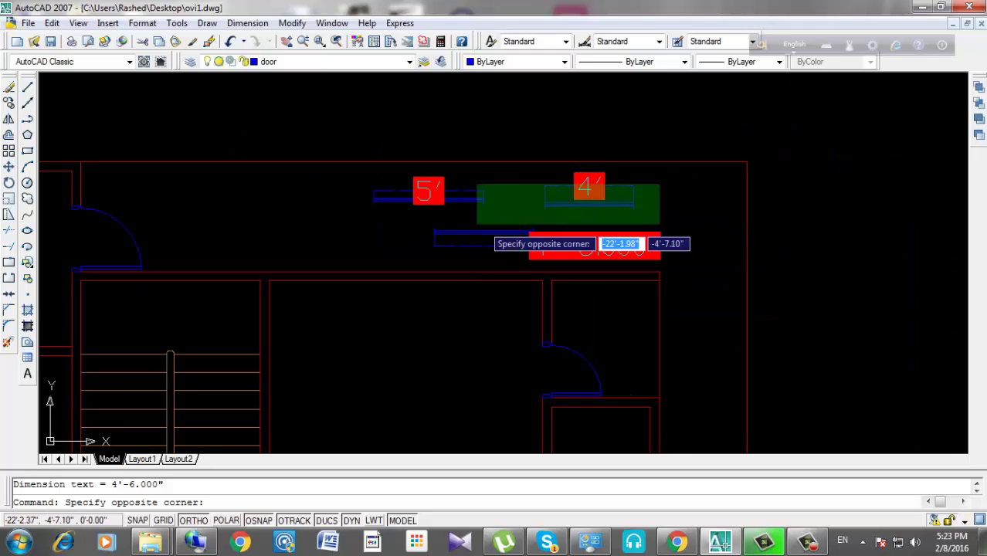
{"action": "left_click", "coordinate": [422, 230]}
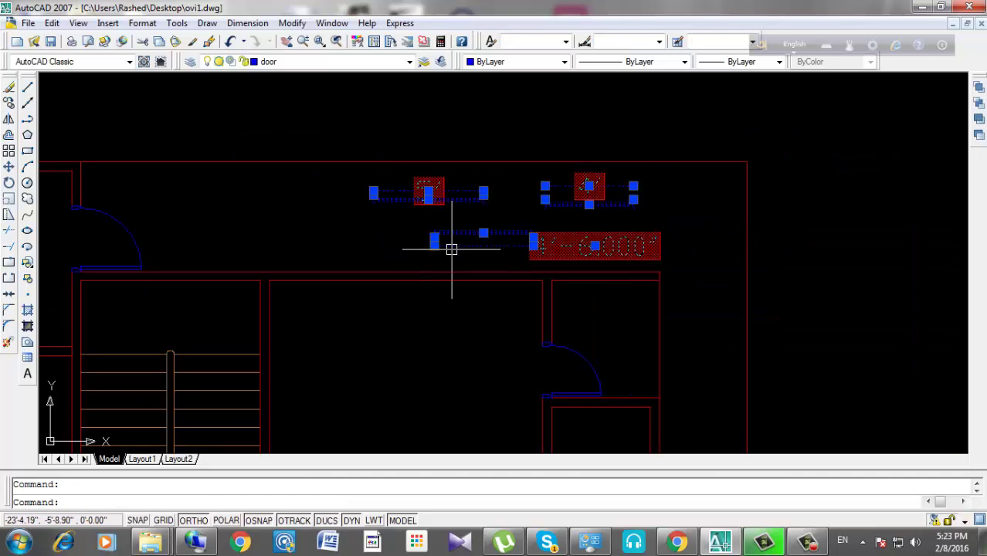
{"action": "key", "text": "Delete"}
{"action": "middle_click_drag", "start_coordinate": [534, 219], "coordinate": [657, 201]}
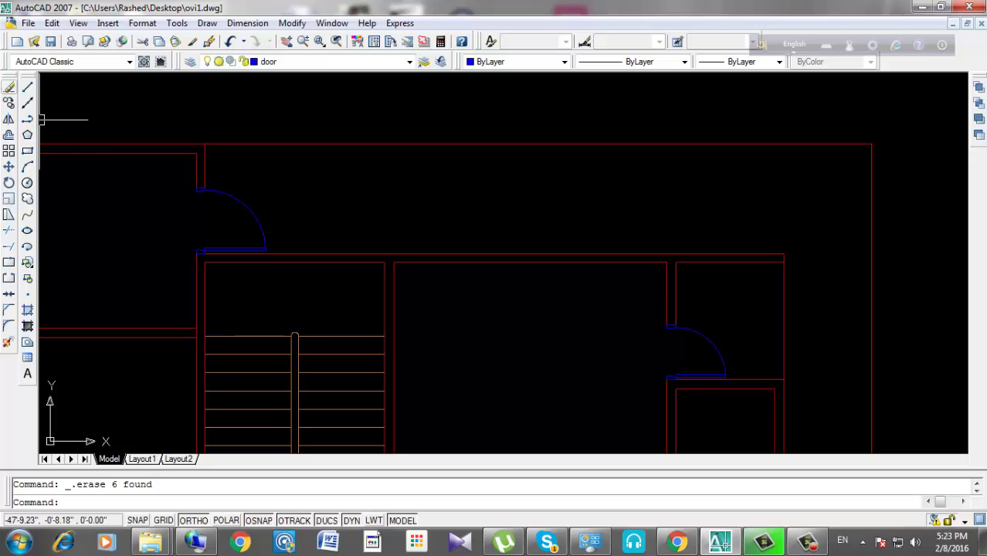
Start a line on the wall, then cancel it with Esc.
{"action": "left_click", "coordinate": [27, 87]}
{"action": "scroll", "coordinate": [548, 262], "scroll_direction": "up", "scroll_amount": 2}
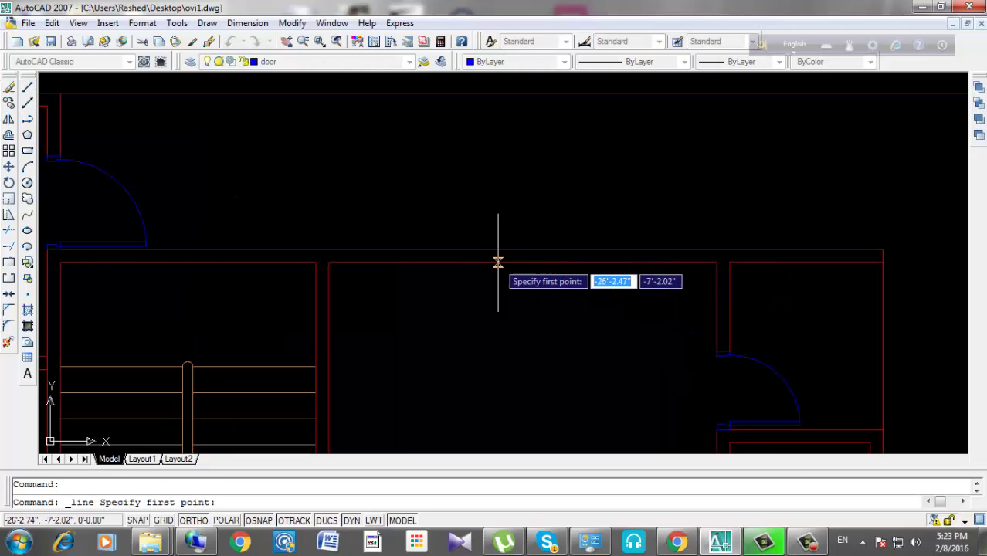
{"action": "left_click", "coordinate": [522, 260]}
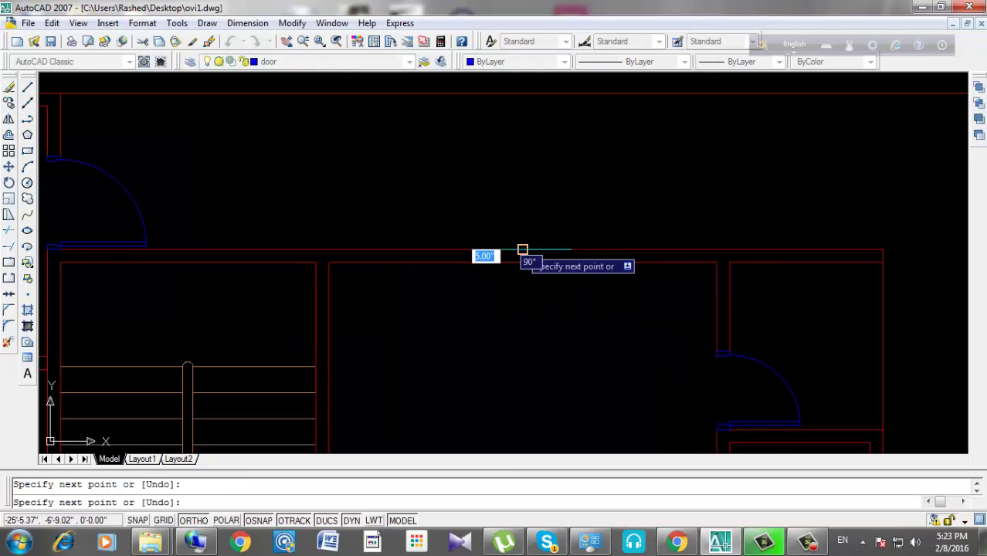
{"action": "scroll", "coordinate": [524, 177], "scroll_direction": "down", "scroll_amount": 5}
{"action": "key", "text": "Escape"}
{"action": "scroll", "coordinate": [595, 231], "scroll_direction": "up", "scroll_amount": 1}
{"action": "scroll", "coordinate": [592, 236], "scroll_direction": "up", "scroll_amount": 1}
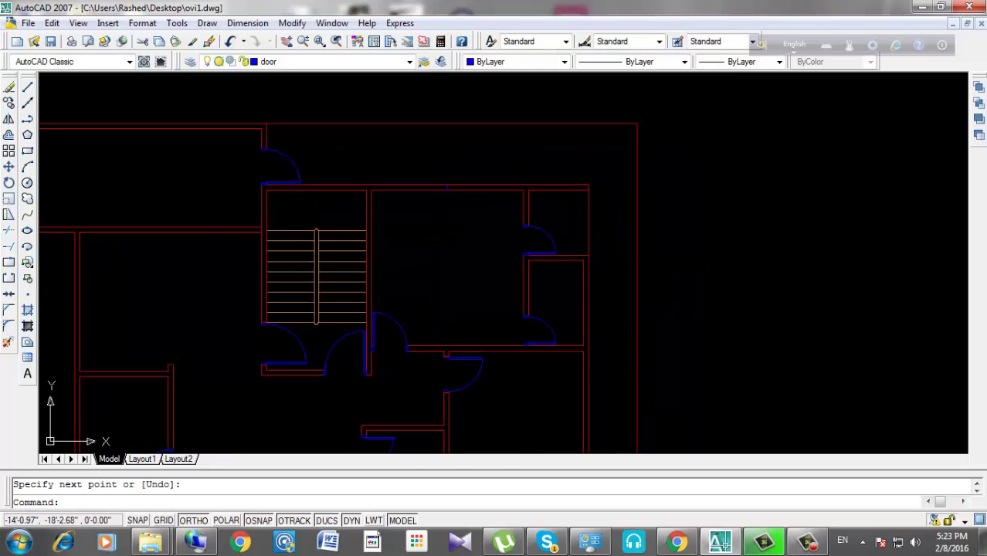
{"action": "scroll", "coordinate": [591, 239], "scroll_direction": "up", "scroll_amount": 2}
Draw a short line segment near the stairs.
{"action": "key", "text": "Return"}
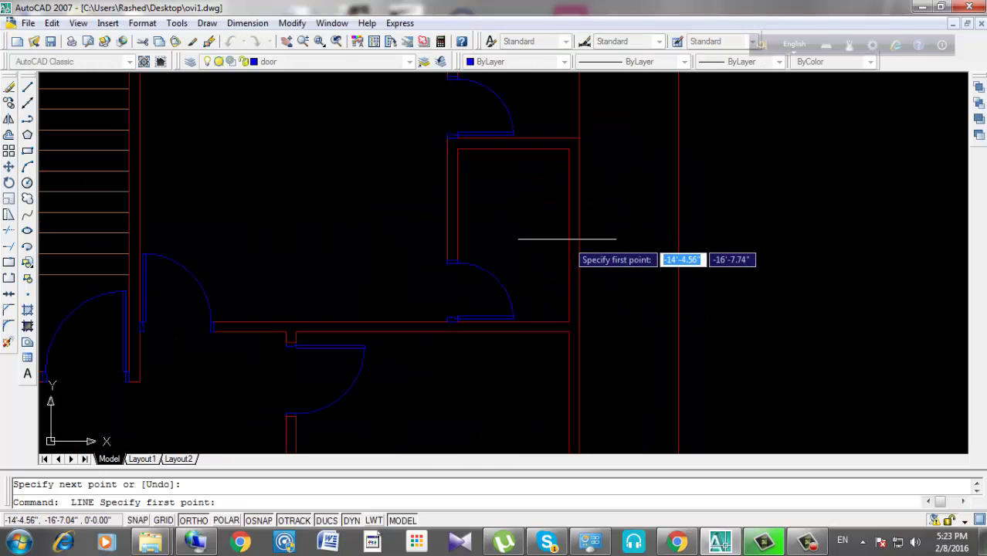
{"action": "left_click", "coordinate": [568, 234]}
{"action": "left_click", "coordinate": [579, 232]}
{"action": "key", "text": "Return"}
{"action": "scroll", "coordinate": [579, 232], "scroll_direction": "down", "scroll_amount": 5}
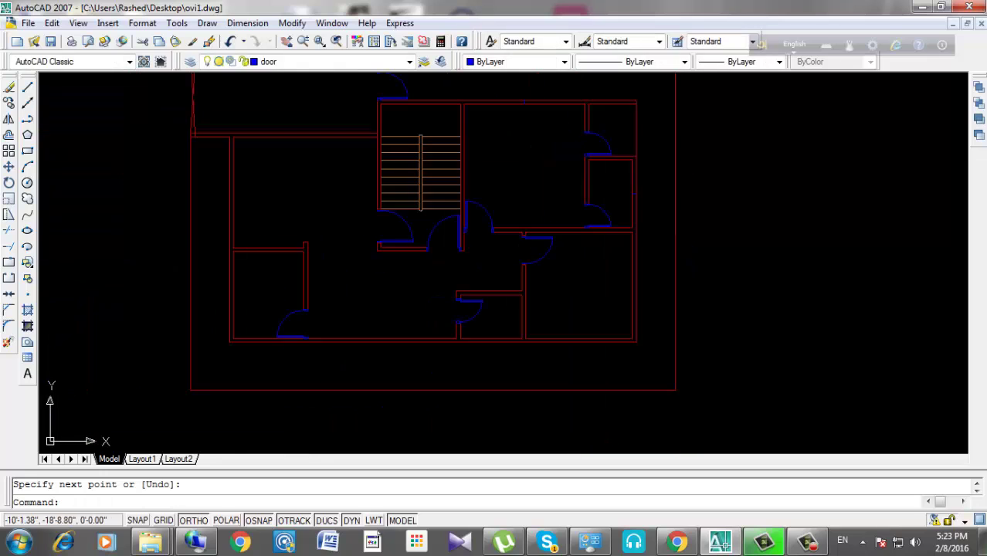
{"action": "middle_click_drag", "start_coordinate": [579, 231], "coordinate": [548, 224]}
{"action": "scroll", "coordinate": [587, 235], "scroll_direction": "up", "scroll_amount": 3}
Draw a short vertical segment on the lower wall.
{"action": "key", "text": "Return"}
{"action": "left_click", "coordinate": [592, 211]}
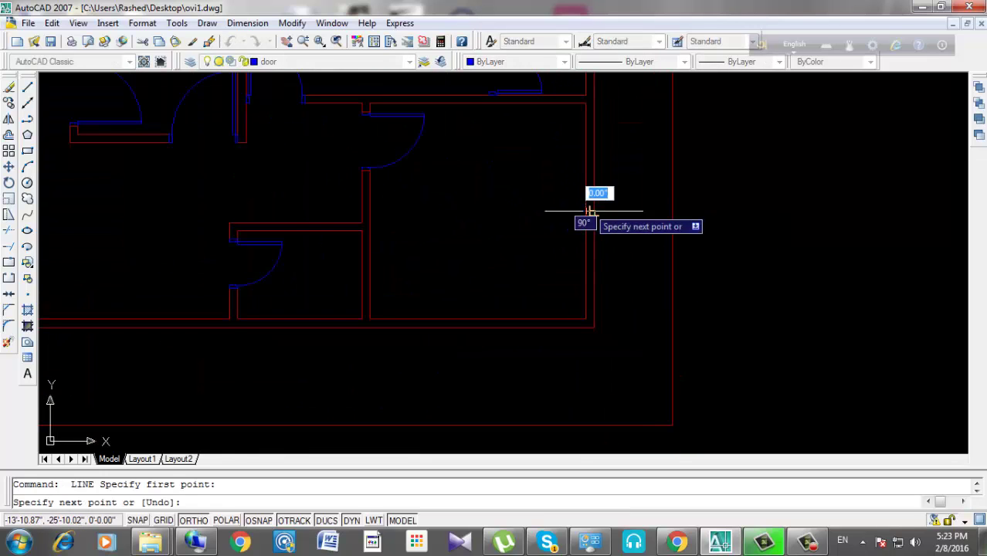
{"action": "key", "text": "Return"}
{"action": "key", "text": "Return"}
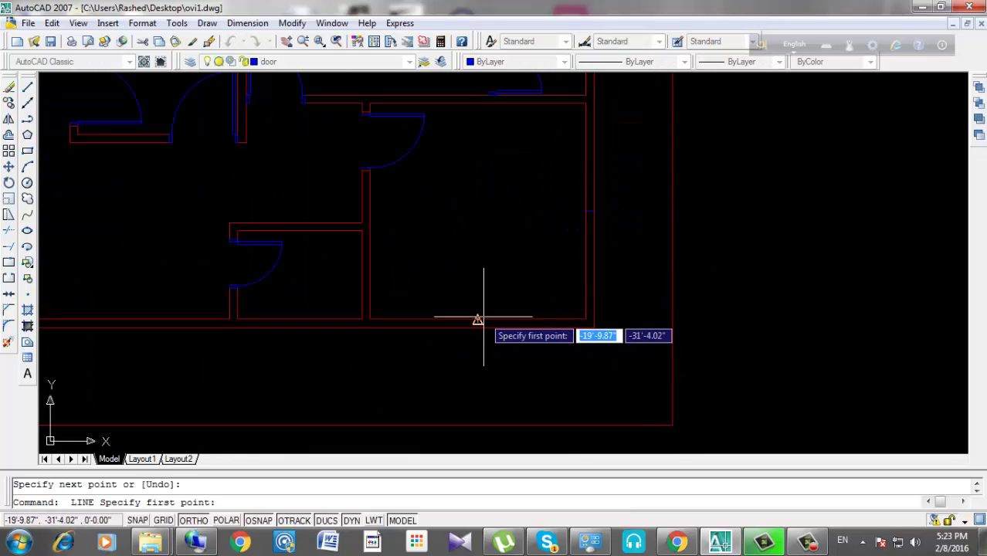
{"action": "left_click", "coordinate": [478, 319]}
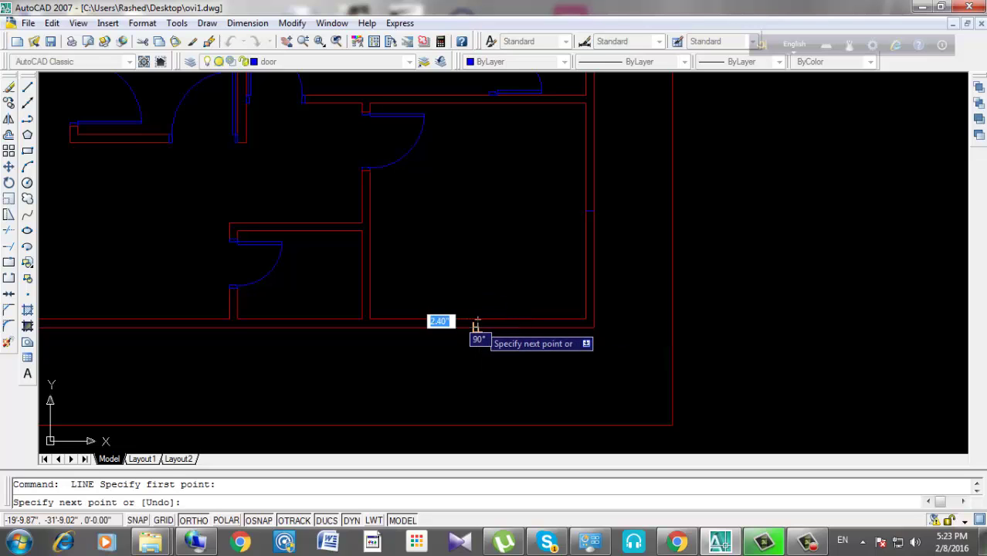
{"action": "left_click", "coordinate": [478, 324]}
{"action": "key", "text": "Return"}
{"action": "scroll", "coordinate": [481, 326], "scroll_direction": "up", "scroll_amount": 2}
{"action": "scroll", "coordinate": [509, 332], "scroll_direction": "up", "scroll_amount": 2}
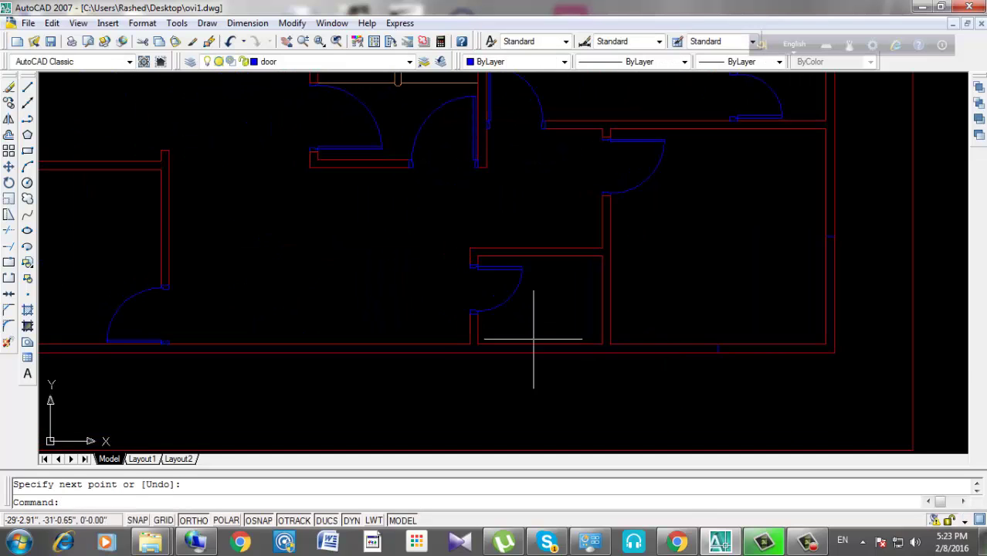
{"action": "scroll", "coordinate": [541, 356], "scroll_direction": "up", "scroll_amount": 2}
Draw another short vertical line segment lower in the plan.
{"action": "key", "text": "Return"}
{"action": "left_click", "coordinate": [579, 346]}
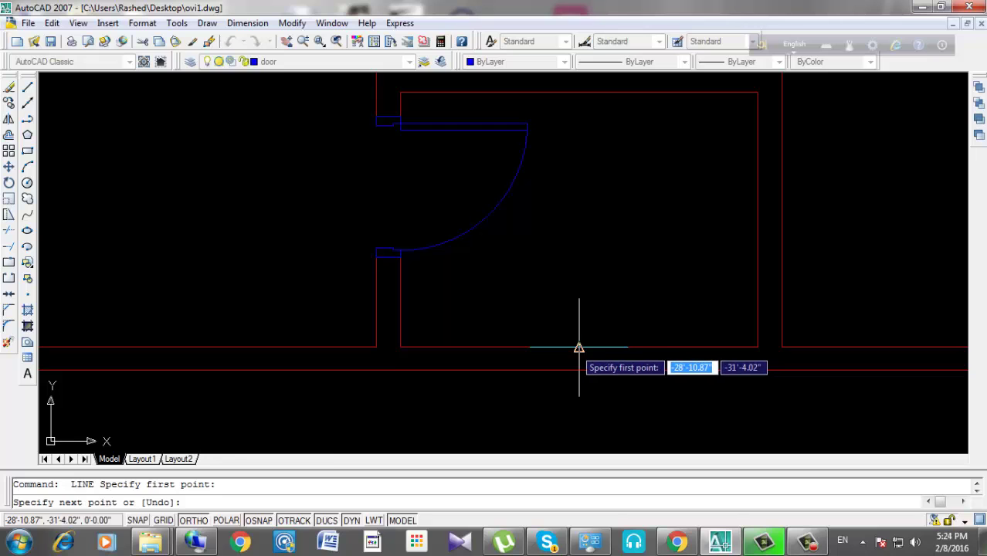
{"action": "left_click", "coordinate": [578, 372]}
{"action": "scroll", "coordinate": [579, 376], "scroll_direction": "down", "scroll_amount": 3}
{"action": "key", "text": "Return"}
{"action": "scroll", "coordinate": [591, 378], "scroll_direction": "up", "scroll_amount": 2}
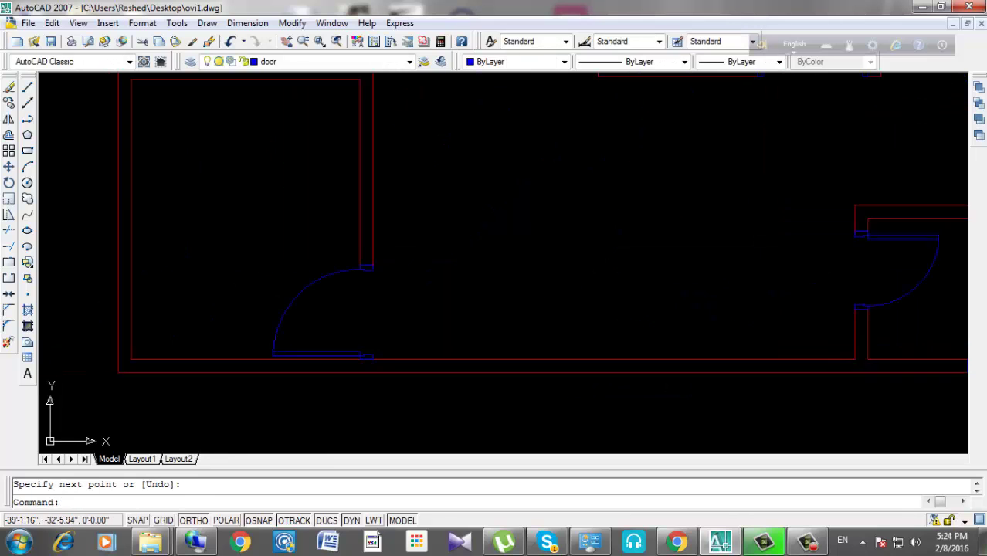
{"action": "scroll", "coordinate": [660, 399], "scroll_direction": "up", "scroll_amount": 1}
{"action": "scroll", "coordinate": [660, 400], "scroll_direction": "up", "scroll_amount": 2}
{"action": "scroll", "coordinate": [542, 266], "scroll_direction": "up", "scroll_amount": 1}
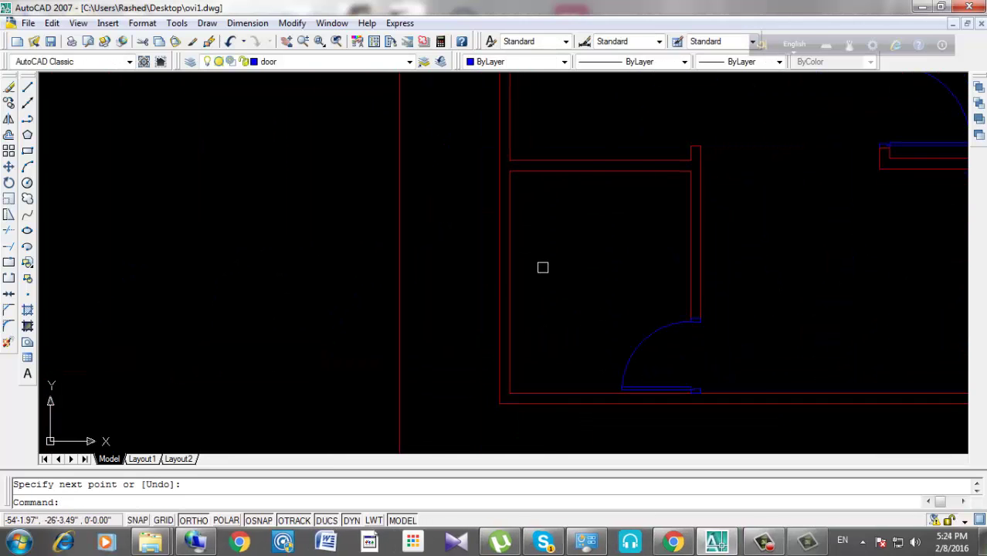
Draw a short horizontal line inside the room left of the stairs.
{"action": "key", "text": "Return"}
{"action": "left_click", "coordinate": [508, 282]}
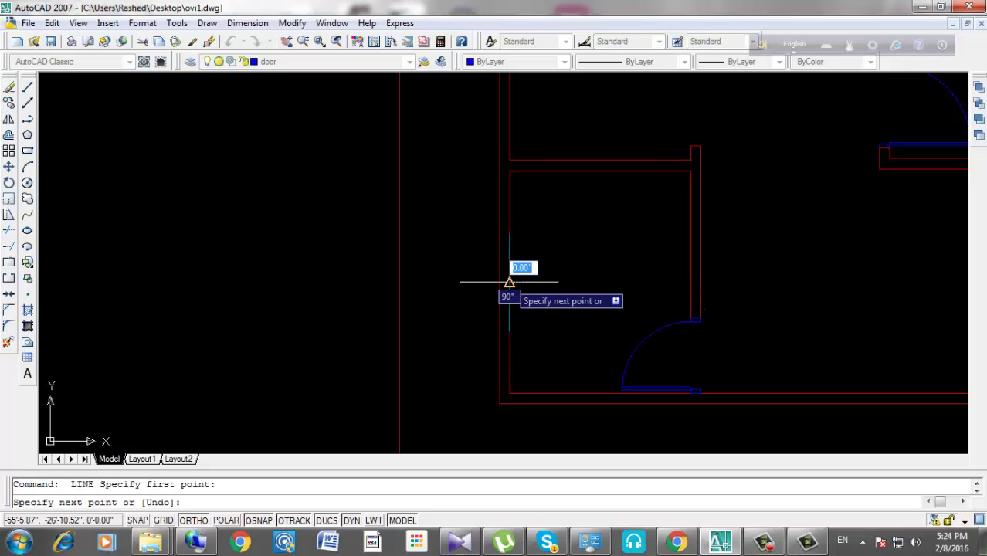
{"action": "left_click", "coordinate": [500, 282]}
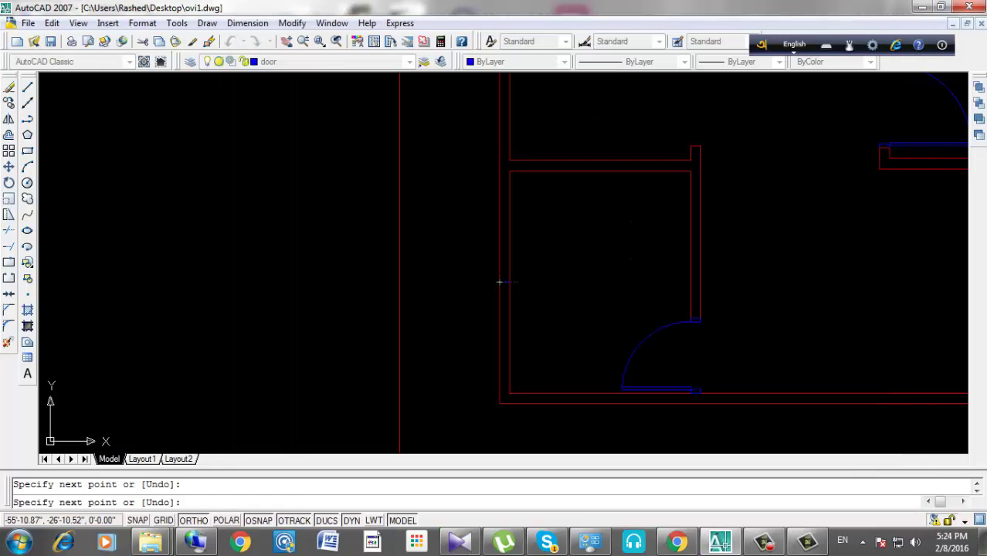
{"action": "key", "text": "Return"}
{"action": "scroll", "coordinate": [533, 350], "scroll_direction": "down", "scroll_amount": 2}
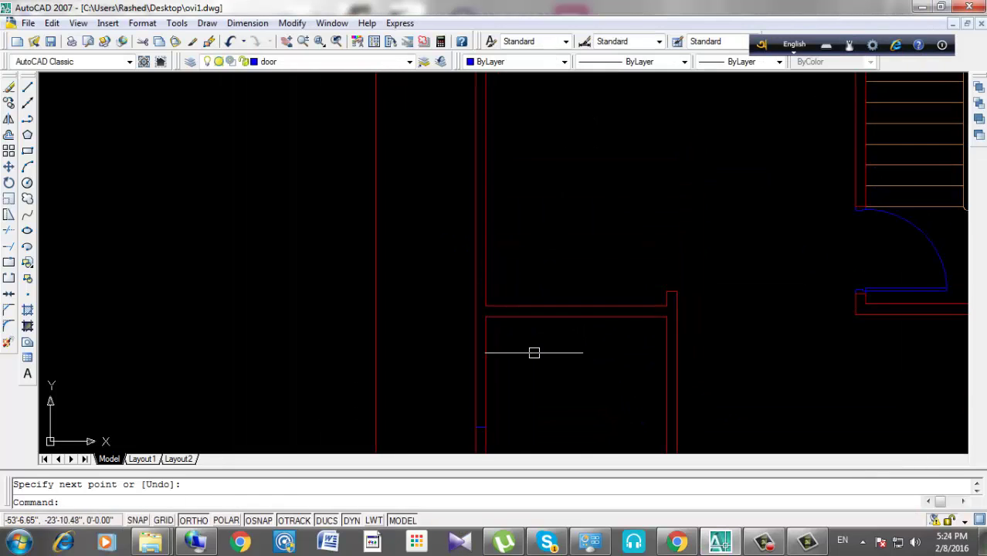
{"action": "scroll", "coordinate": [544, 258], "scroll_direction": "down", "scroll_amount": 3}
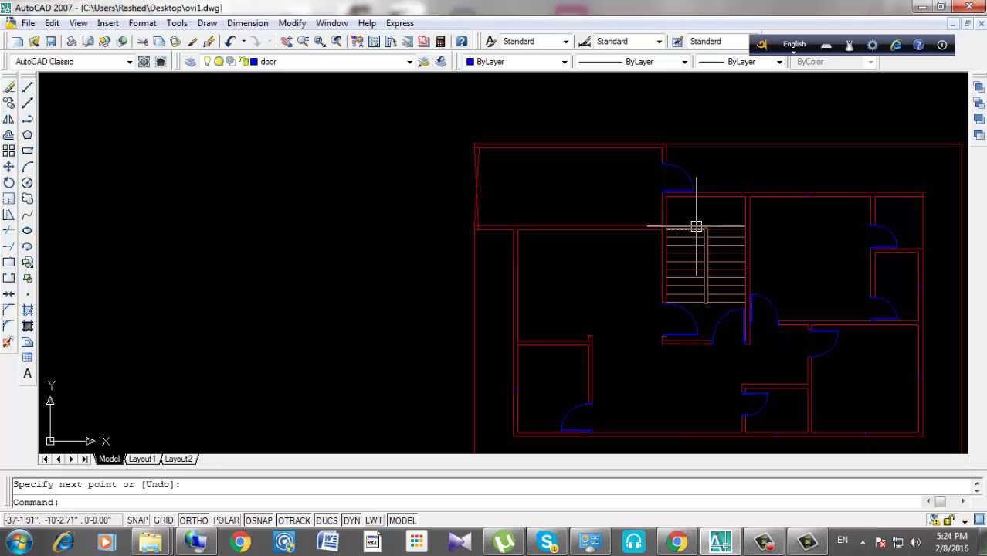
{"action": "middle_click_drag", "start_coordinate": [594, 274], "coordinate": [582, 262]}
{"action": "scroll", "coordinate": [511, 229], "scroll_direction": "up", "scroll_amount": 1}
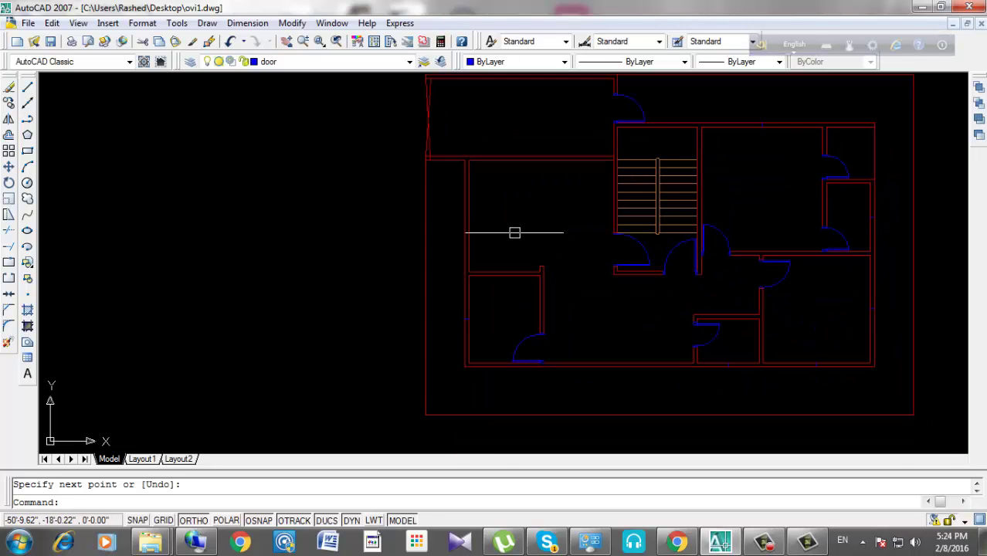
{"action": "scroll", "coordinate": [480, 214], "scroll_direction": "up", "scroll_amount": 1}
{"action": "scroll", "coordinate": [475, 216], "scroll_direction": "up", "scroll_amount": 1}
Cancel an unfinished line and zoom out to show the whole floor plan.
{"action": "key", "text": "Return"}
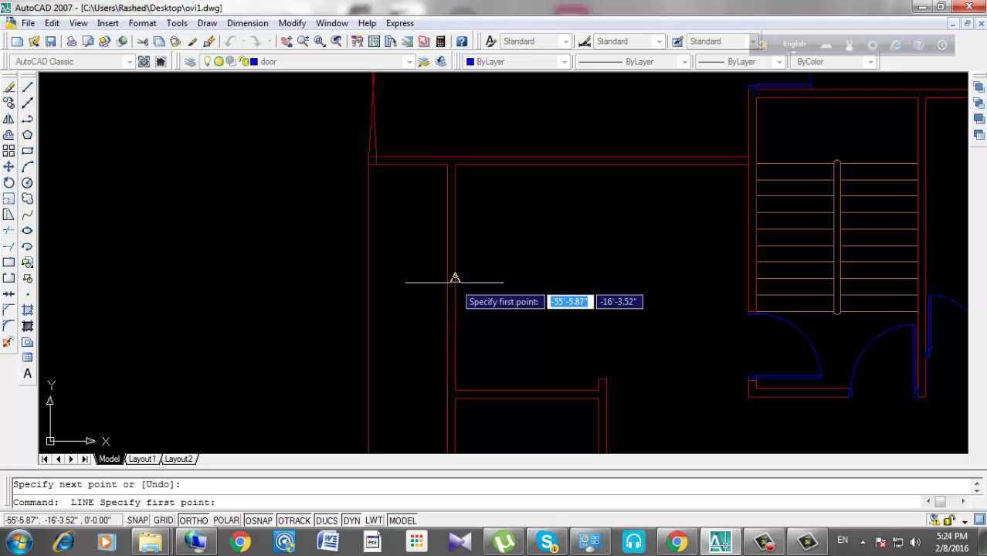
{"action": "left_click", "coordinate": [455, 277]}
{"action": "key", "text": "Return"}
{"action": "scroll", "coordinate": [445, 276], "scroll_direction": "down", "scroll_amount": 4}
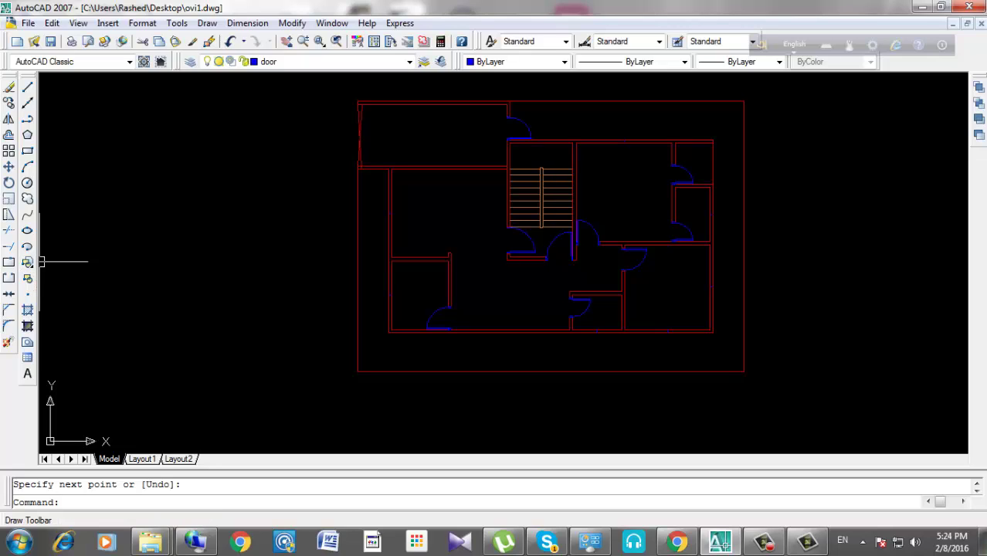
Insert the windows block into the top wall.
{"action": "left_click", "coordinate": [27, 262]}
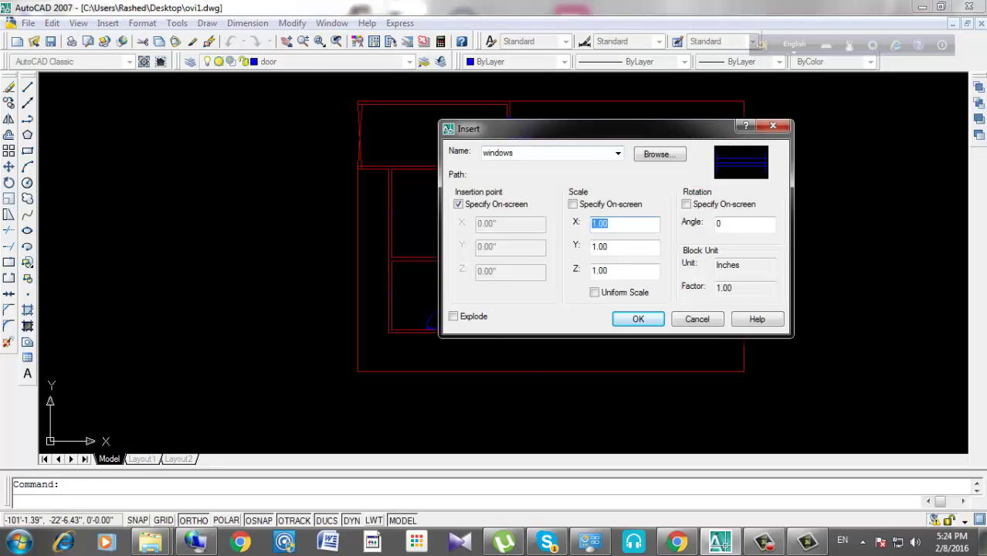
{"action": "key", "text": "Return"}
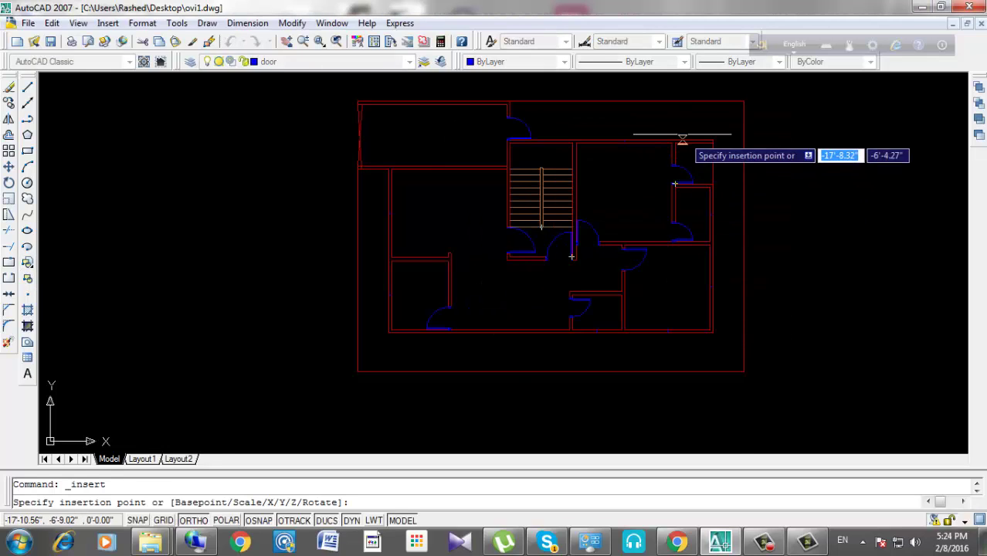
{"action": "scroll", "coordinate": [587, 155], "scroll_direction": "up", "scroll_amount": 3}
{"action": "scroll", "coordinate": [504, 164], "scroll_direction": "up", "scroll_amount": 2}
{"action": "left_click", "coordinate": [469, 155]}
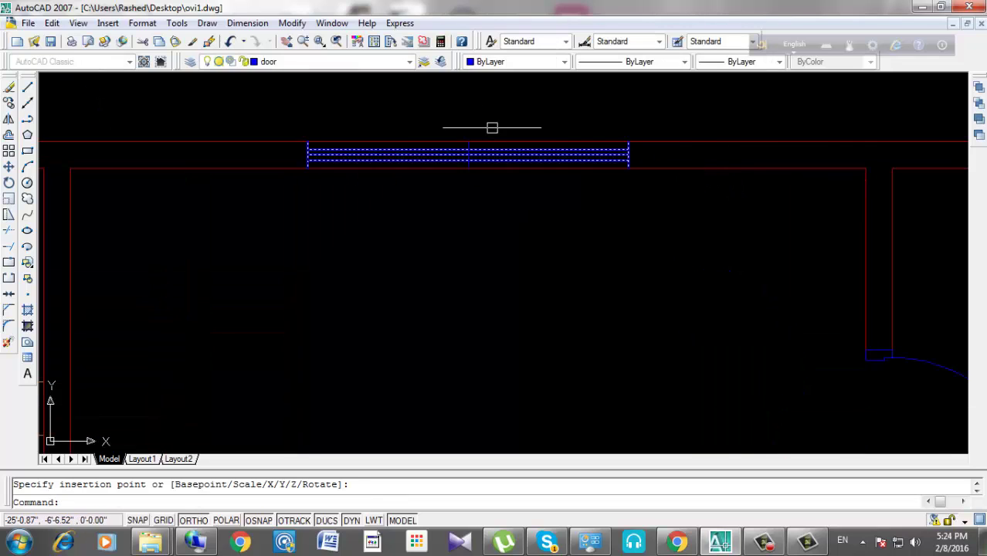
{"action": "scroll", "coordinate": [501, 126], "scroll_direction": "down", "scroll_amount": 5}
{"action": "scroll", "coordinate": [523, 177], "scroll_direction": "up", "scroll_amount": 2}
Insert a windows block at X scale 5 into the bottom wall.
{"action": "key", "text": "Return"}
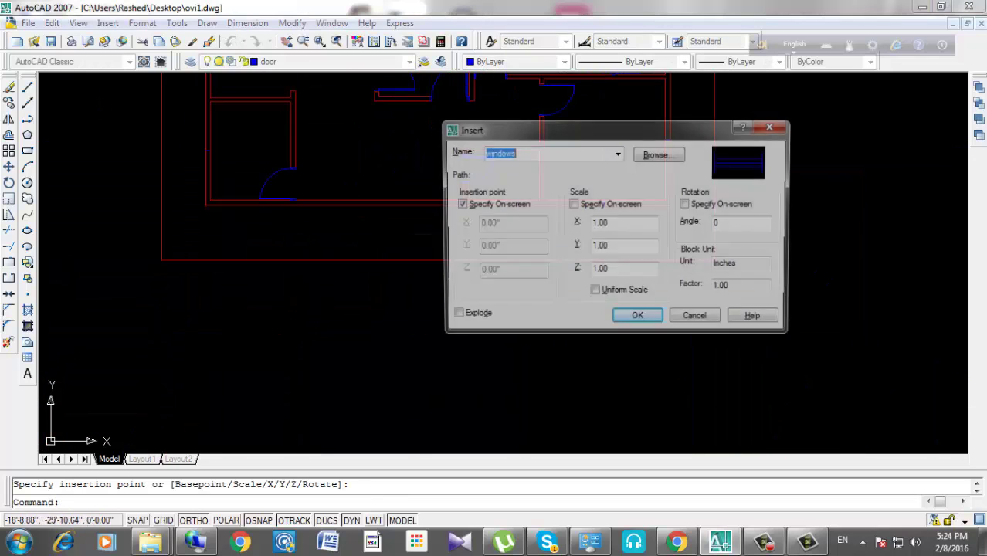
{"action": "left_click", "coordinate": [624, 223]}
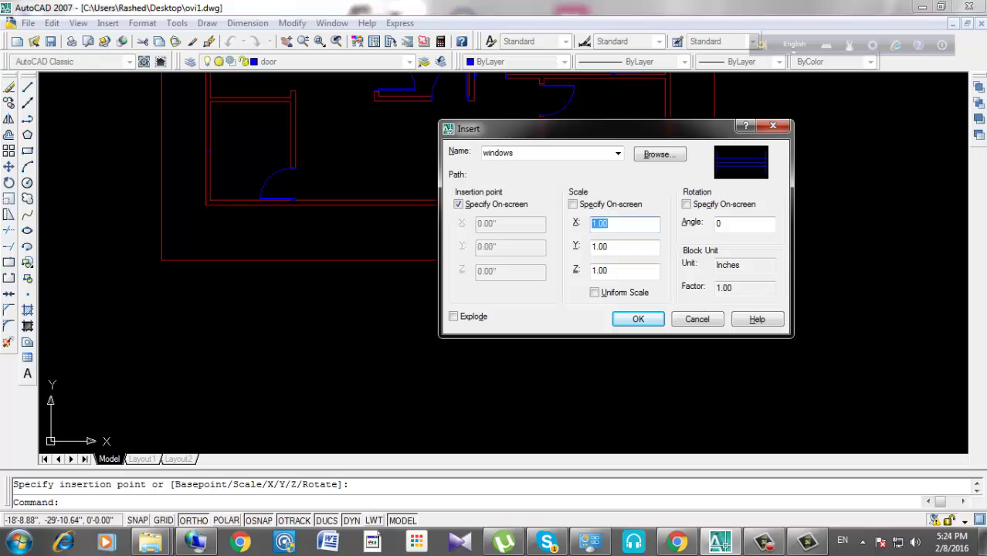
{"action": "type", "text": "5"}
{"action": "key", "text": "Return"}
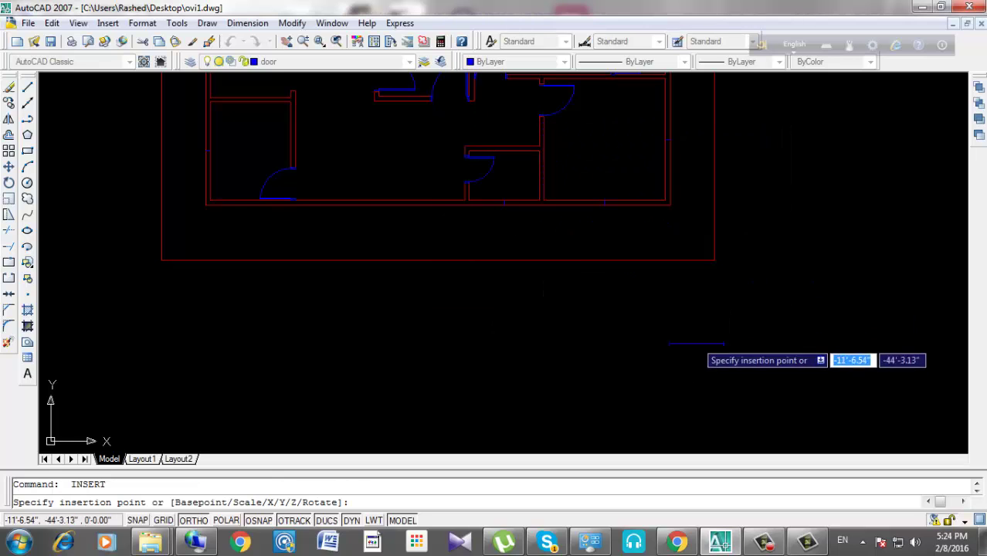
{"action": "scroll", "coordinate": [576, 262], "scroll_direction": "up", "scroll_amount": 2}
{"action": "left_click", "coordinate": [624, 137]}
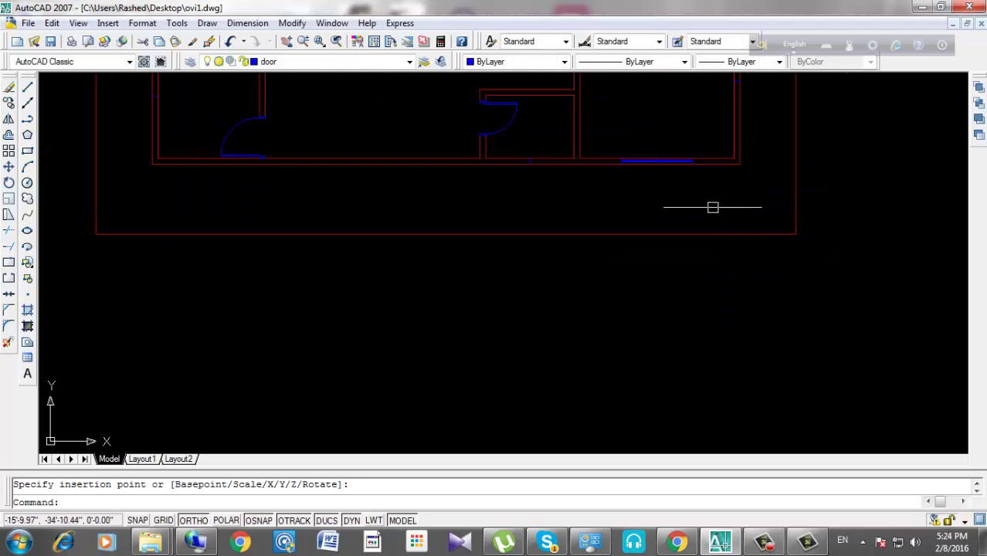
{"action": "scroll", "coordinate": [712, 205], "scroll_direction": "down", "scroll_amount": 3}
{"action": "scroll", "coordinate": [682, 240], "scroll_direction": "up", "scroll_amount": 2}
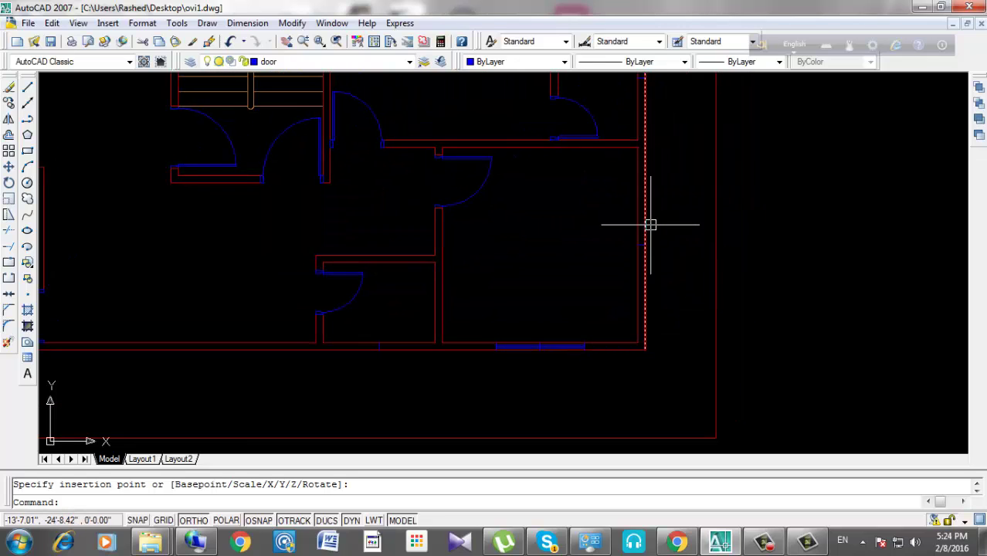
Insert a windows block at scale 5 rotated 90° into the right wall.
{"action": "key", "text": "Return"}
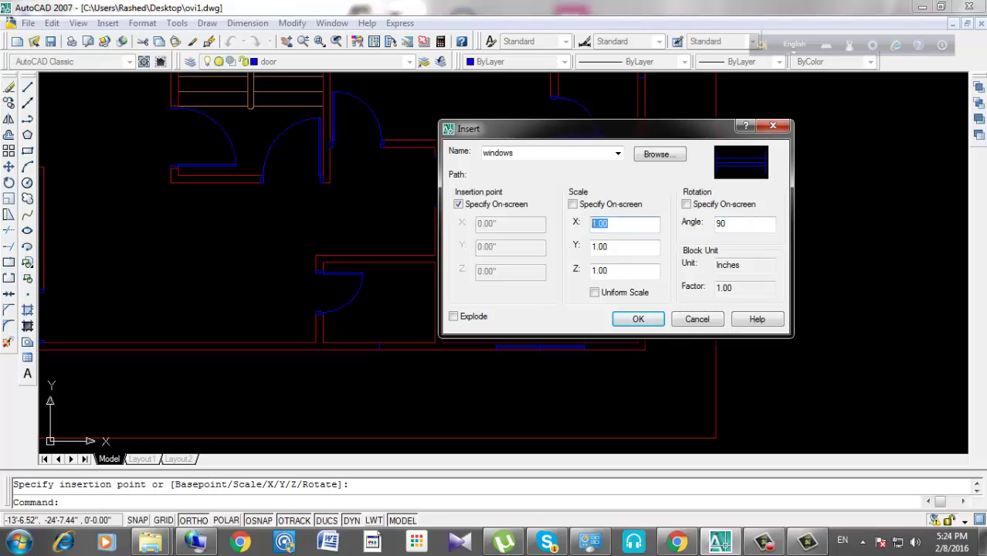
{"action": "type", "text": "5"}
{"action": "left_click", "coordinate": [638, 318]}
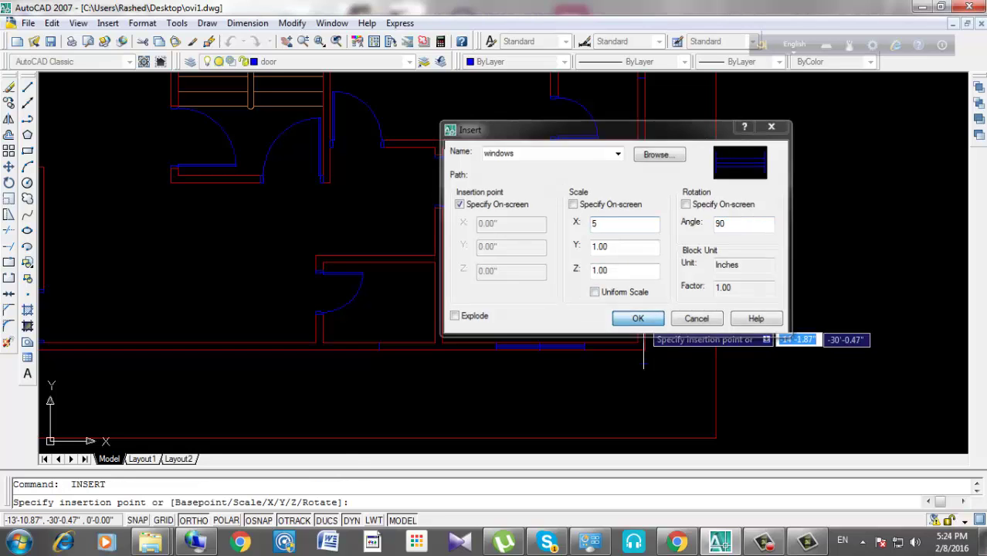
{"action": "scroll", "coordinate": [638, 264], "scroll_direction": "up", "scroll_amount": 2}
{"action": "scroll", "coordinate": [644, 245], "scroll_direction": "up", "scroll_amount": 2}
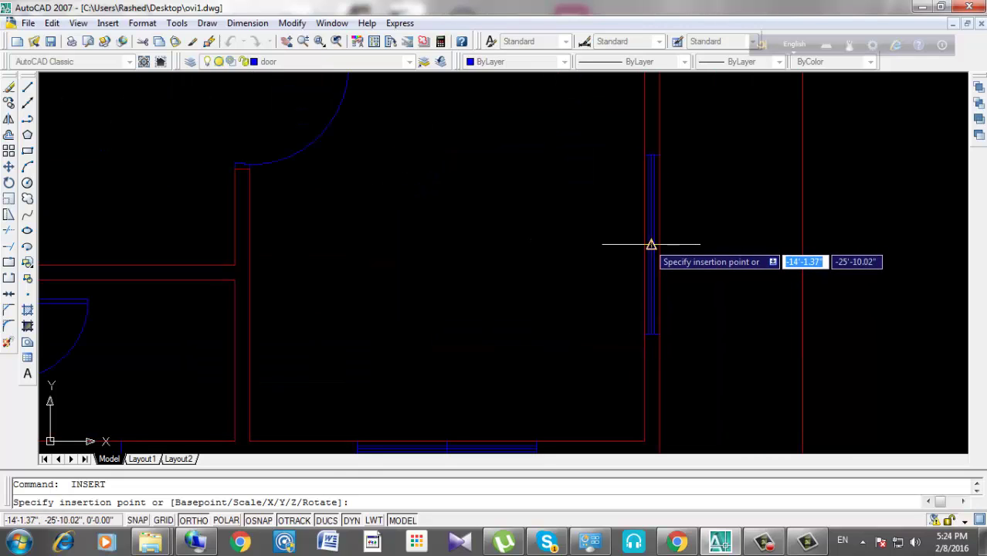
{"action": "left_click", "coordinate": [650, 247]}
{"action": "scroll", "coordinate": [727, 256], "scroll_direction": "down", "scroll_amount": 2}
{"action": "scroll", "coordinate": [661, 240], "scroll_direction": "down", "scroll_amount": 2}
{"action": "scroll", "coordinate": [642, 233], "scroll_direction": "down", "scroll_amount": 1}
{"action": "scroll", "coordinate": [642, 233], "scroll_direction": "up", "scroll_amount": 3}
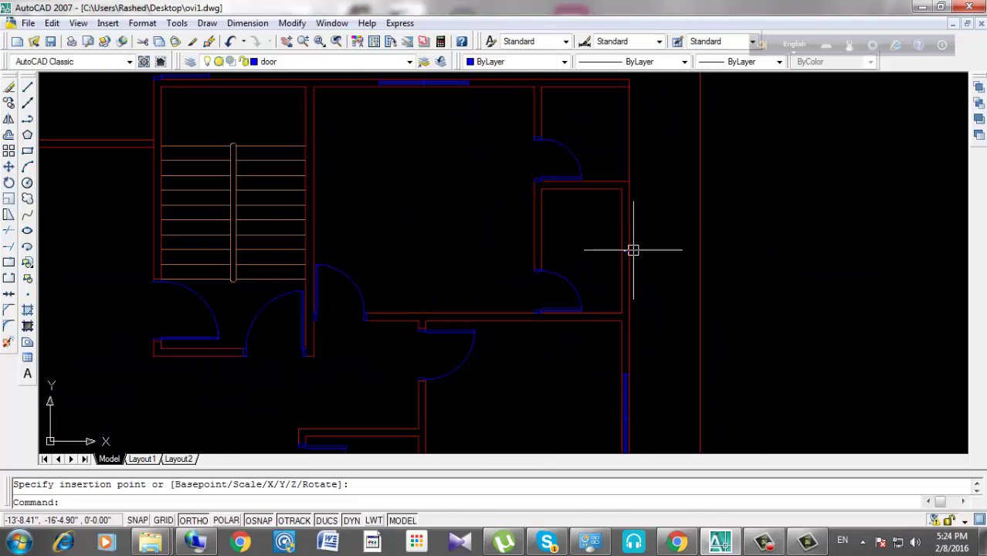
Insert another window into the small room's wall.
{"action": "key", "text": "Return"}
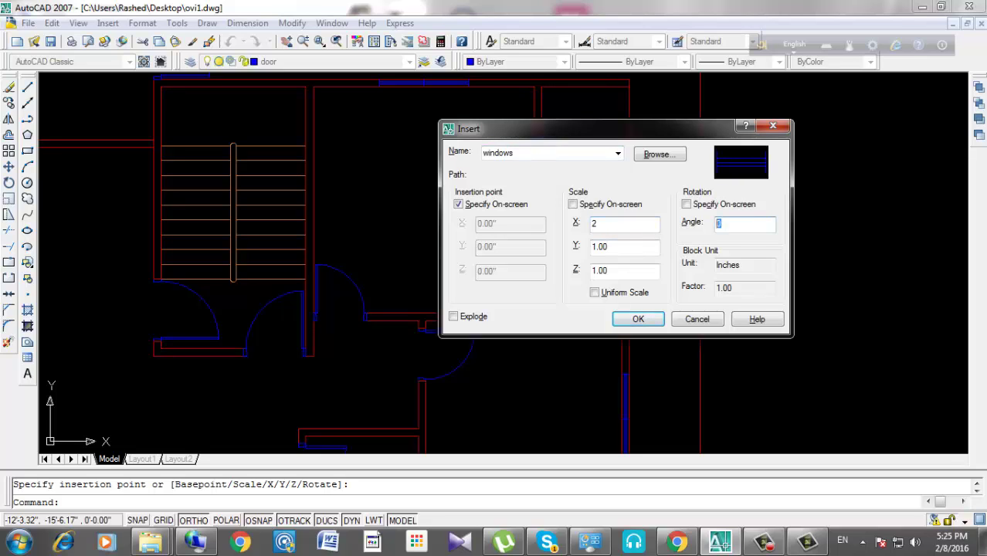
{"action": "type", "text": "90"}
{"action": "key", "text": "Return"}
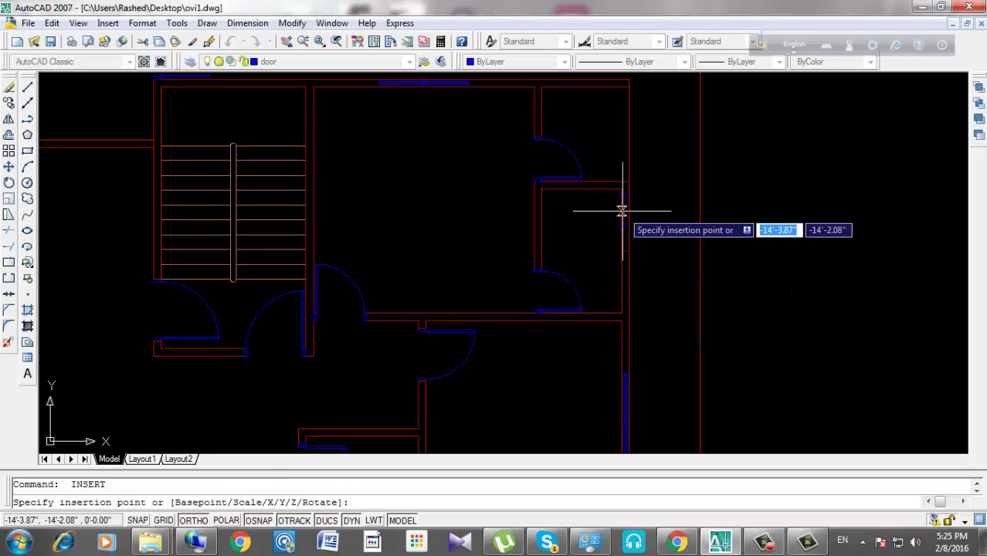
{"action": "scroll", "coordinate": [624, 247], "scroll_direction": "up", "scroll_amount": 2}
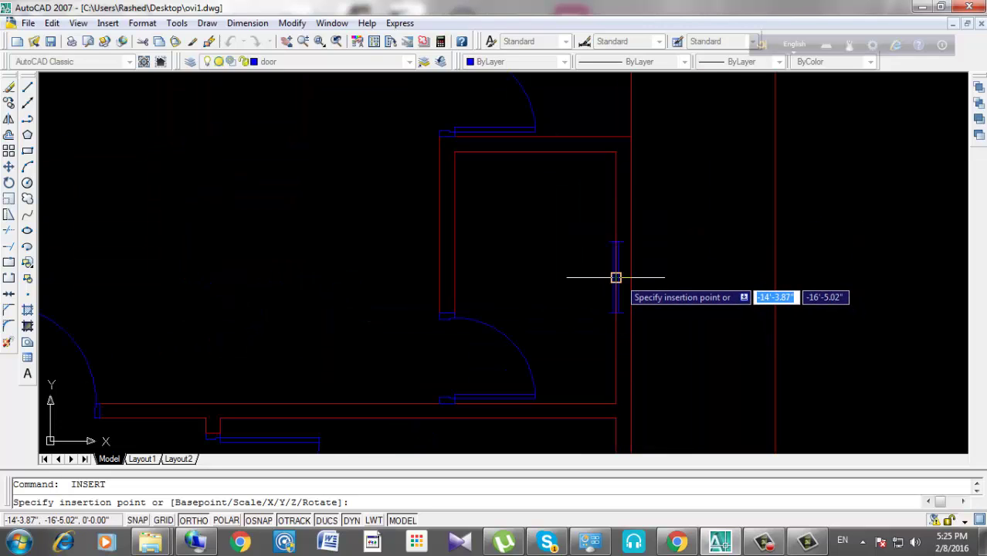
{"action": "left_click", "coordinate": [596, 280]}
{"action": "scroll", "coordinate": [636, 266], "scroll_direction": "down", "scroll_amount": 2}
{"action": "scroll", "coordinate": [631, 283], "scroll_direction": "down", "scroll_amount": 2}
{"action": "scroll", "coordinate": [679, 232], "scroll_direction": "up", "scroll_amount": 1}
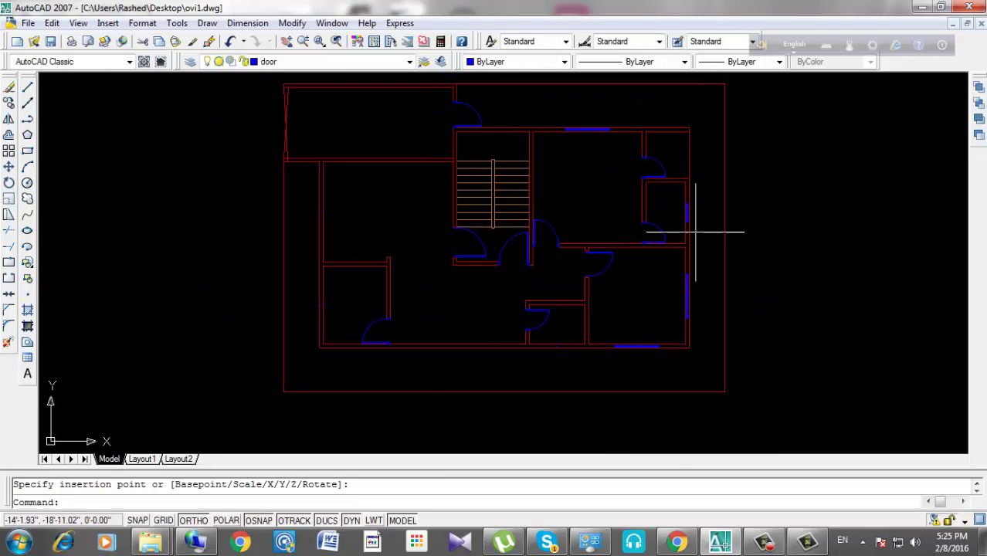
{"action": "scroll", "coordinate": [610, 289], "scroll_direction": "up", "scroll_amount": 2}
{"action": "scroll", "coordinate": [592, 319], "scroll_direction": "up", "scroll_amount": 1}
{"action": "scroll", "coordinate": [545, 345], "scroll_direction": "up", "scroll_amount": 2}
{"action": "scroll", "coordinate": [545, 345], "scroll_direction": "up", "scroll_amount": 2}
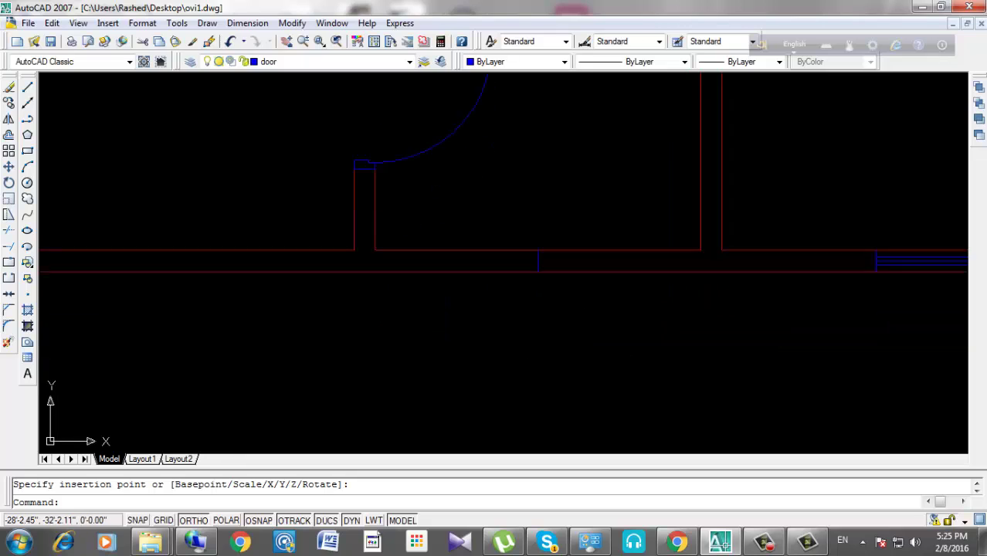
Insert a window into the bottom outer wall, then pan to the plan's left part.
{"action": "key", "text": "Return"}
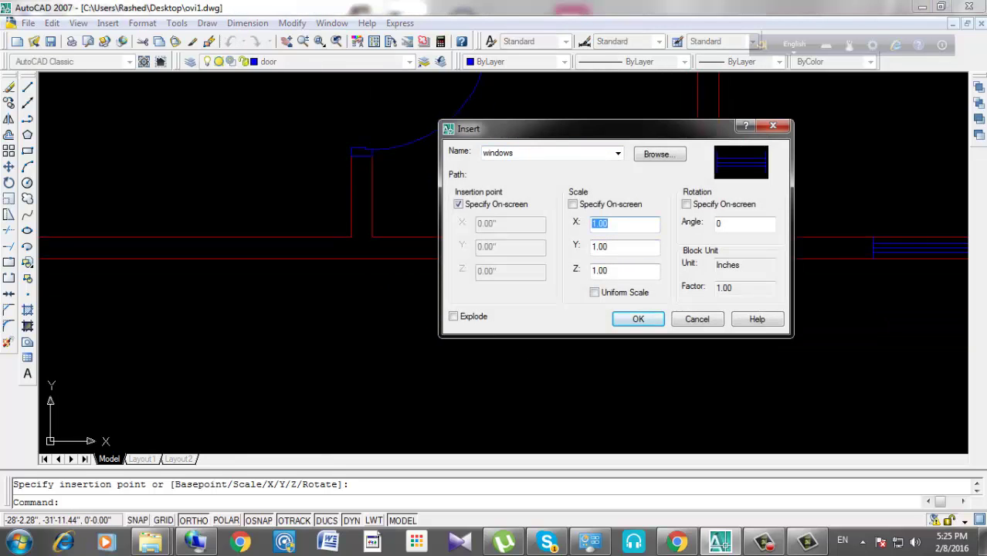
{"action": "key", "text": "Return"}
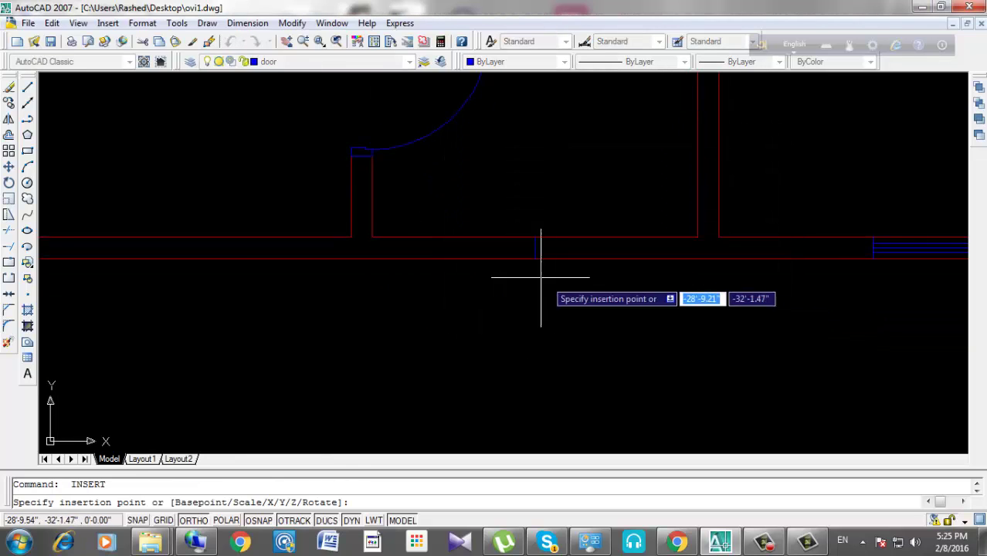
{"action": "scroll", "coordinate": [533, 255], "scroll_direction": "up", "scroll_amount": 2}
{"action": "left_click", "coordinate": [526, 244]}
{"action": "scroll", "coordinate": [786, 287], "scroll_direction": "down", "scroll_amount": 2}
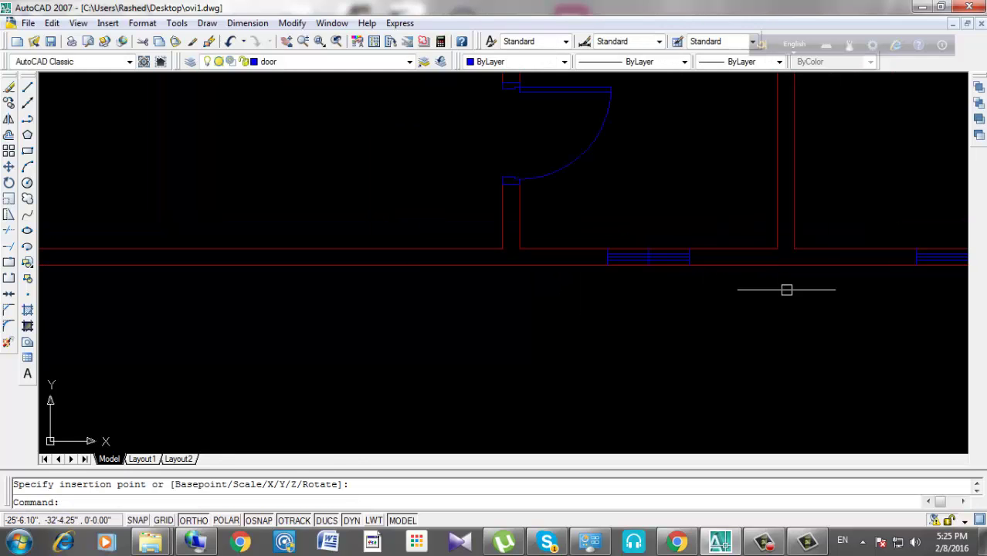
{"action": "scroll", "coordinate": [671, 332], "scroll_direction": "down", "scroll_amount": 2}
{"action": "middle_click_drag", "start_coordinate": [462, 269], "coordinate": [475, 398]}
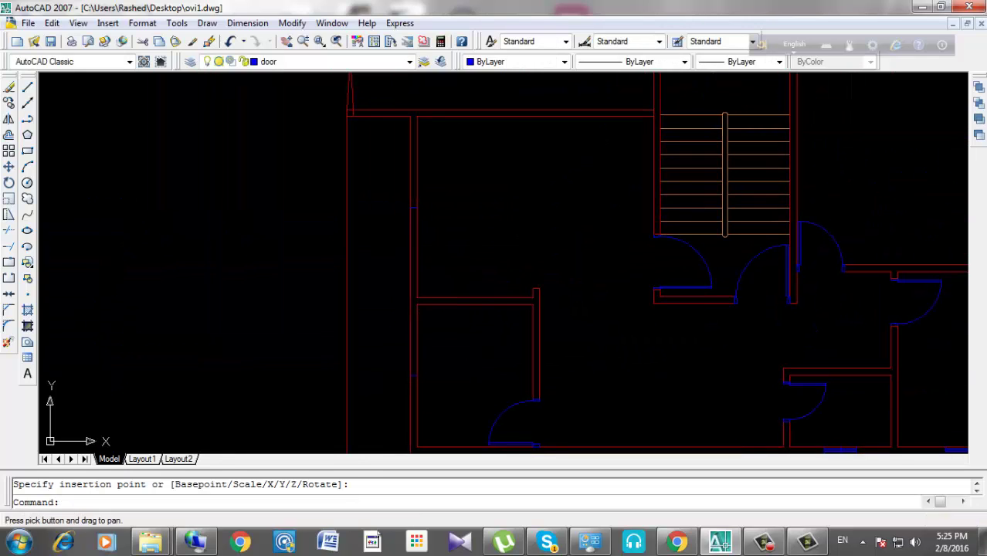
Start an unscaled windows block insertion and abandon it.
{"action": "key", "text": "Return"}
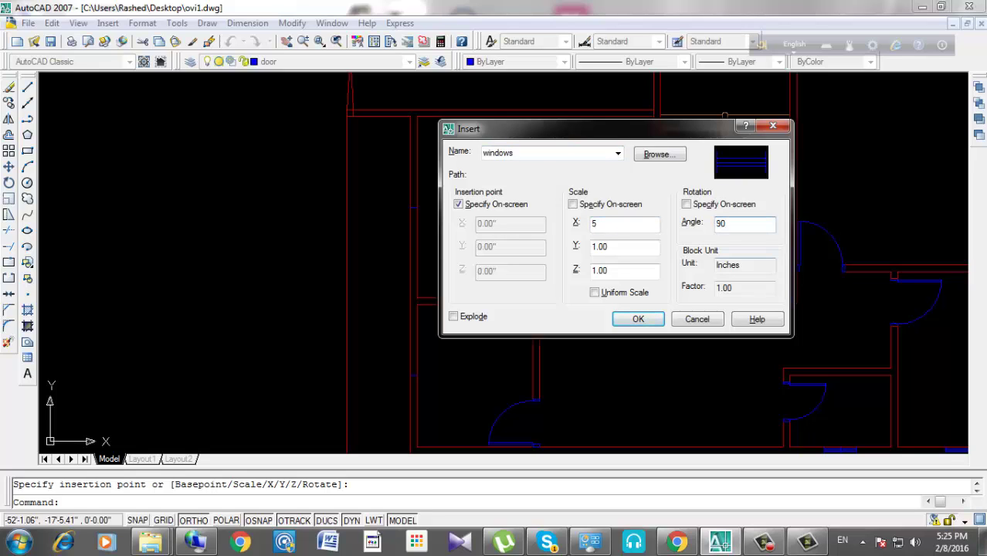
{"action": "left_click", "coordinate": [637, 319]}
{"action": "scroll", "coordinate": [341, 98], "scroll_direction": "up", "scroll_amount": 2}
{"action": "scroll", "coordinate": [418, 209], "scroll_direction": "up", "scroll_amount": 2}
{"action": "scroll", "coordinate": [400, 209], "scroll_direction": "up", "scroll_amount": 2}
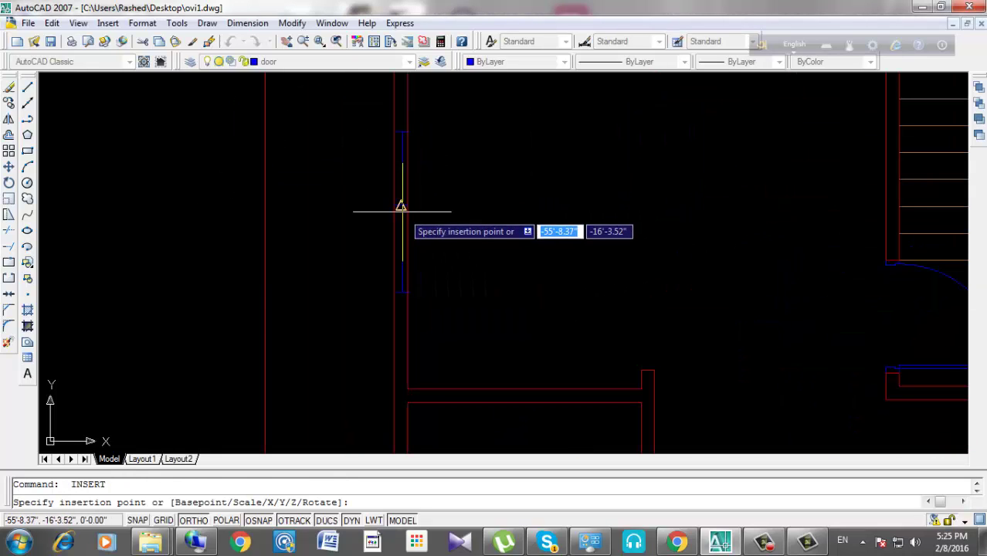
{"action": "scroll", "coordinate": [402, 203], "scroll_direction": "down", "scroll_amount": 3}
{"action": "left_click", "coordinate": [445, 217]}
Insert the windows block at X scale 4, rotated 90°, into the vertical wall.
{"action": "key", "text": "Return"}
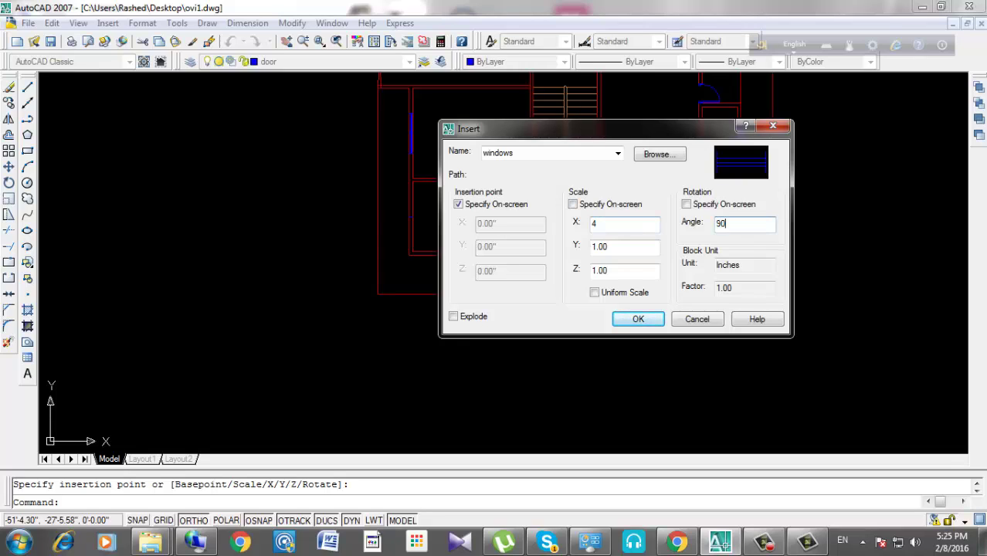
{"action": "left_click", "coordinate": [633, 319]}
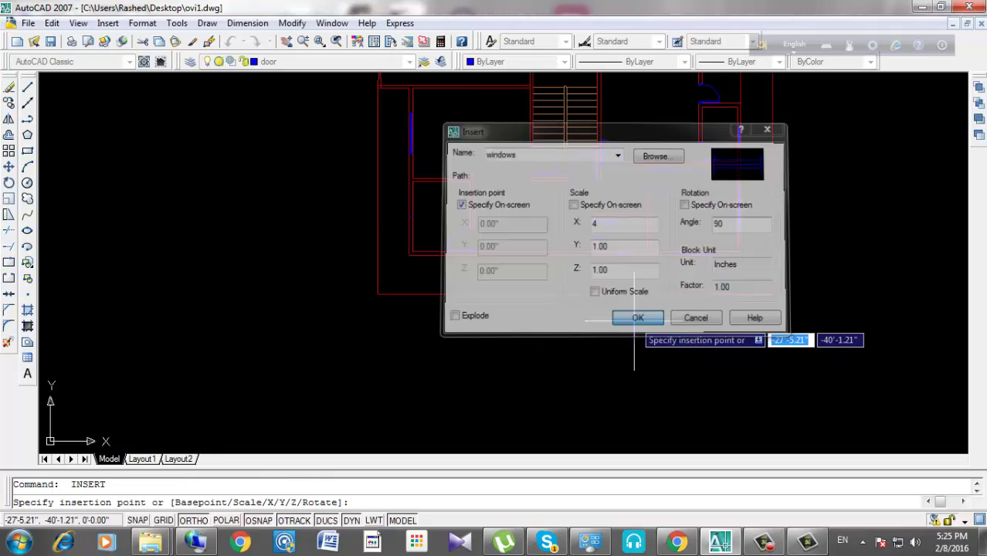
{"action": "scroll", "coordinate": [408, 221], "scroll_direction": "up", "scroll_amount": 2}
{"action": "scroll", "coordinate": [407, 216], "scroll_direction": "up", "scroll_amount": 2}
{"action": "left_click", "coordinate": [400, 199]}
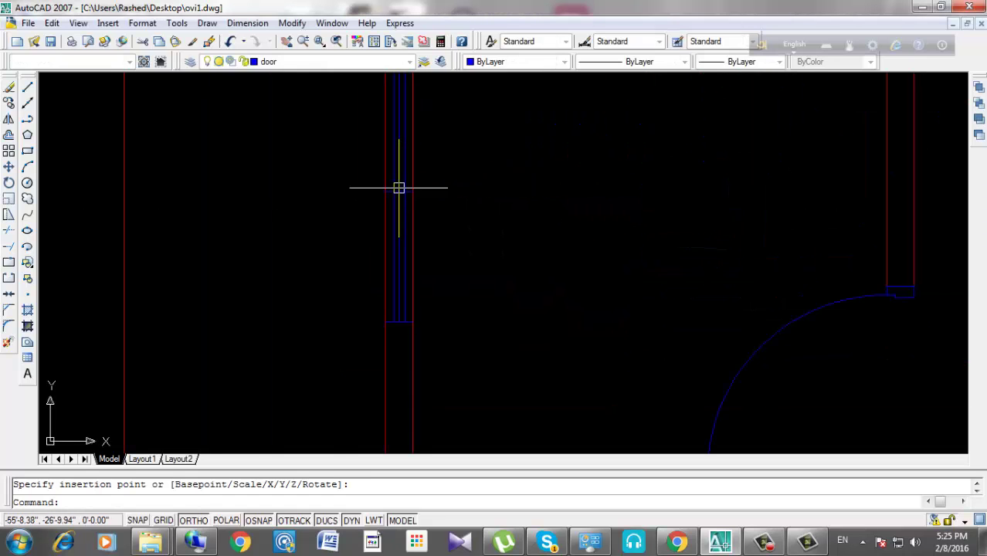
{"action": "scroll", "coordinate": [398, 187], "scroll_direction": "down", "scroll_amount": 2}
{"action": "scroll", "coordinate": [374, 276], "scroll_direction": "up", "scroll_amount": 2}
{"action": "scroll", "coordinate": [266, 205], "scroll_direction": "up", "scroll_amount": 1}
Erase the leftover short blue line from the window opening.
{"action": "left_click", "coordinate": [315, 231]}
{"action": "left_click", "coordinate": [362, 269]}
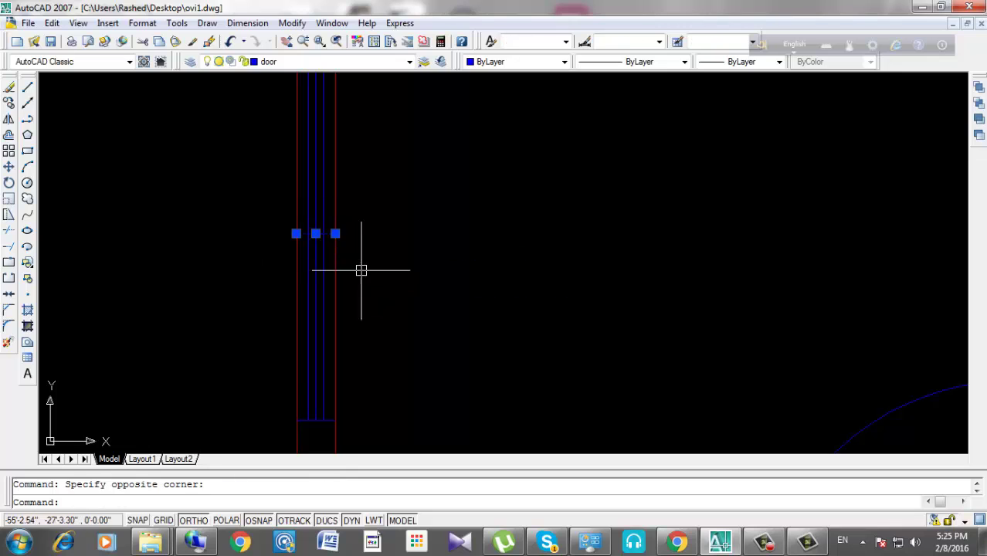
{"action": "key", "text": "Delete"}
{"action": "scroll", "coordinate": [370, 181], "scroll_direction": "down", "scroll_amount": 2}
{"action": "scroll", "coordinate": [616, 286], "scroll_direction": "up", "scroll_amount": 1}
{"action": "scroll", "coordinate": [616, 287], "scroll_direction": "up", "scroll_amount": 1}
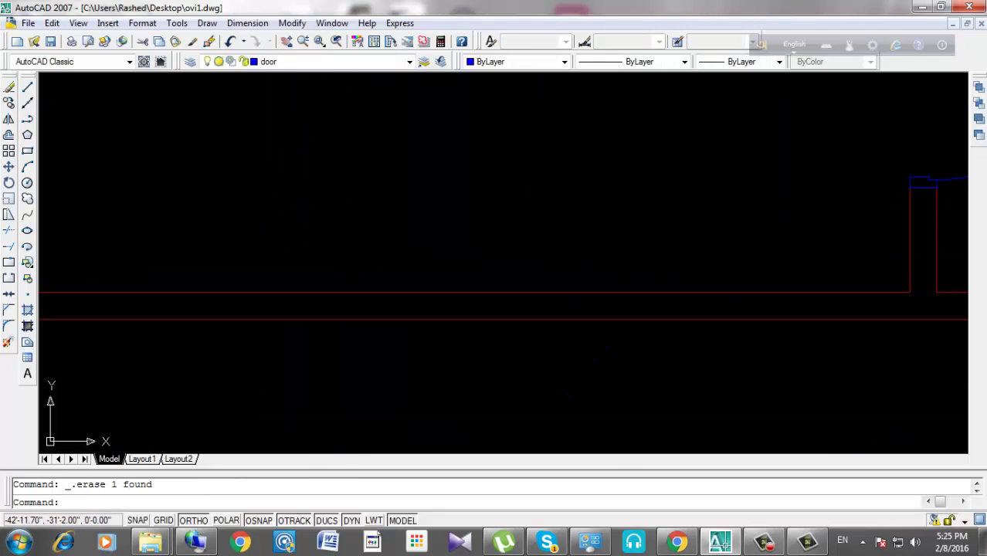
{"action": "scroll", "coordinate": [488, 268], "scroll_direction": "down", "scroll_amount": 3}
{"action": "scroll", "coordinate": [439, 269], "scroll_direction": "up", "scroll_amount": 2}
{"action": "scroll", "coordinate": [613, 191], "scroll_direction": "up", "scroll_amount": 1}
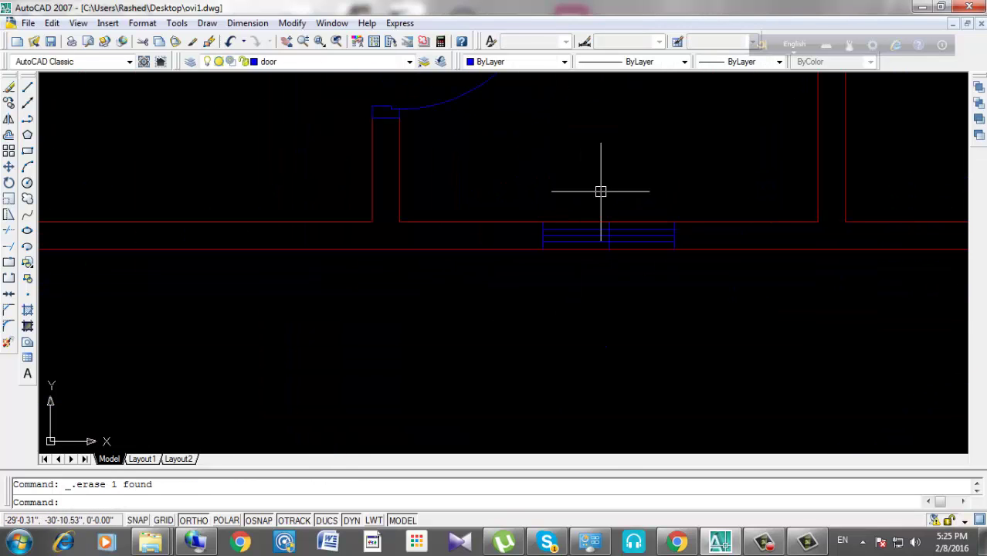
Erase the short stray wall line beside the window block.
{"action": "left_click", "coordinate": [610, 234]}
{"action": "middle_click_drag", "start_coordinate": [632, 273], "coordinate": [607, 283]}
{"action": "key", "text": "Escape"}
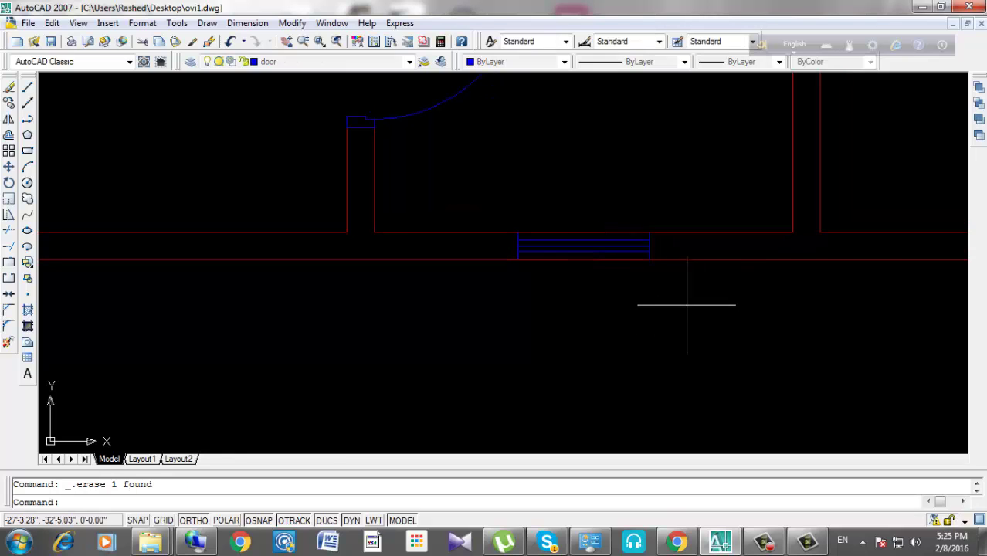
{"action": "middle_click_drag", "start_coordinate": [687, 304], "coordinate": [307, 313]}
{"action": "left_click_drag", "start_coordinate": [787, 231], "coordinate": [874, 301]}
{"action": "key", "text": "Delete"}
{"action": "middle_click_drag", "start_coordinate": [874, 301], "coordinate": [776, 368]}
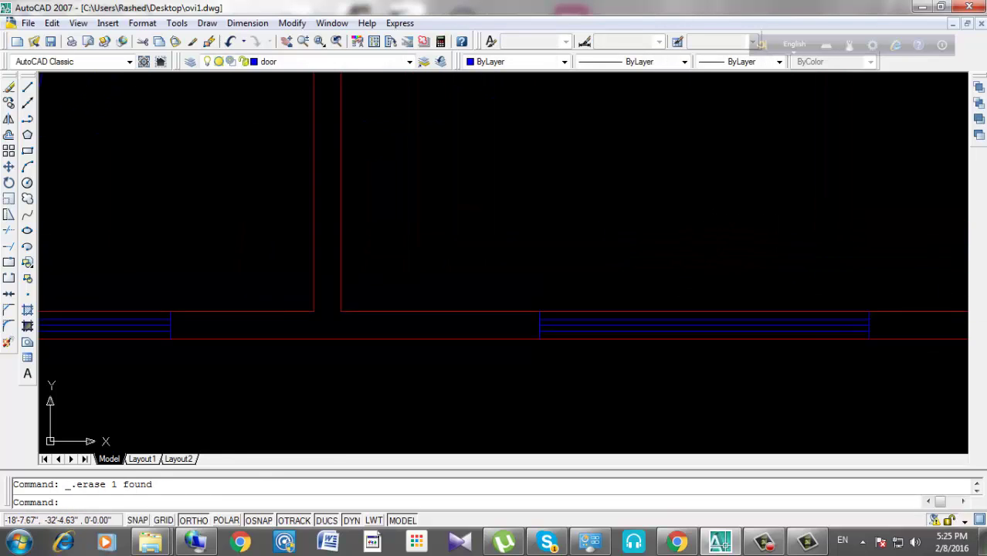
{"action": "scroll", "coordinate": [699, 378], "scroll_direction": "down", "scroll_amount": 4}
Erase the next leftover line in the window openings.
{"action": "left_click", "coordinate": [806, 224]}
{"action": "left_click", "coordinate": [874, 279]}
{"action": "key", "text": "Delete"}
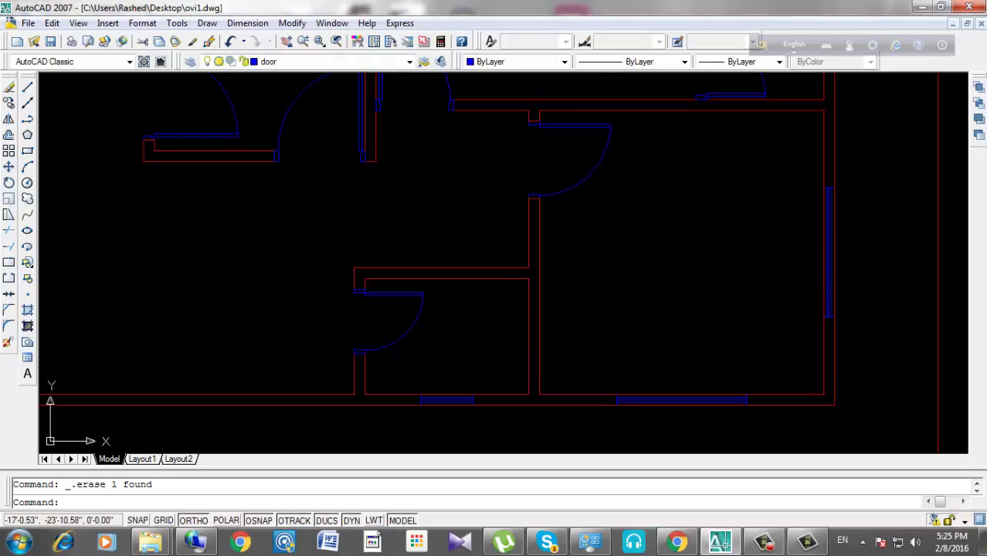
{"action": "scroll", "coordinate": [728, 242], "scroll_direction": "up", "scroll_amount": 2}
{"action": "scroll", "coordinate": [744, 207], "scroll_direction": "up", "scroll_amount": 2}
Erase another stray object left near the windows.
{"action": "left_click", "coordinate": [744, 207]}
{"action": "left_click", "coordinate": [835, 256]}
{"action": "key", "text": "Delete"}
{"action": "middle_click_drag", "start_coordinate": [834, 255], "coordinate": [790, 155]}
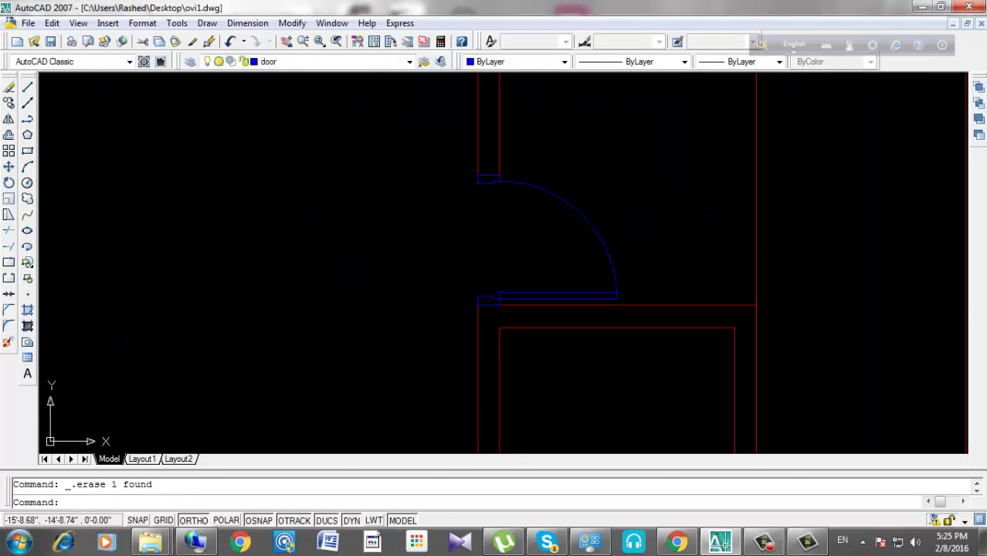
{"action": "scroll", "coordinate": [533, 292], "scroll_direction": "down", "scroll_amount": 5}
{"action": "scroll", "coordinate": [532, 291], "scroll_direction": "up", "scroll_amount": 2}
{"action": "scroll", "coordinate": [533, 292], "scroll_direction": "up", "scroll_amount": 2}
{"action": "scroll", "coordinate": [431, 247], "scroll_direction": "up", "scroll_amount": 1}
Erase the window's extra middle mullion.
{"action": "left_click", "coordinate": [382, 220]}
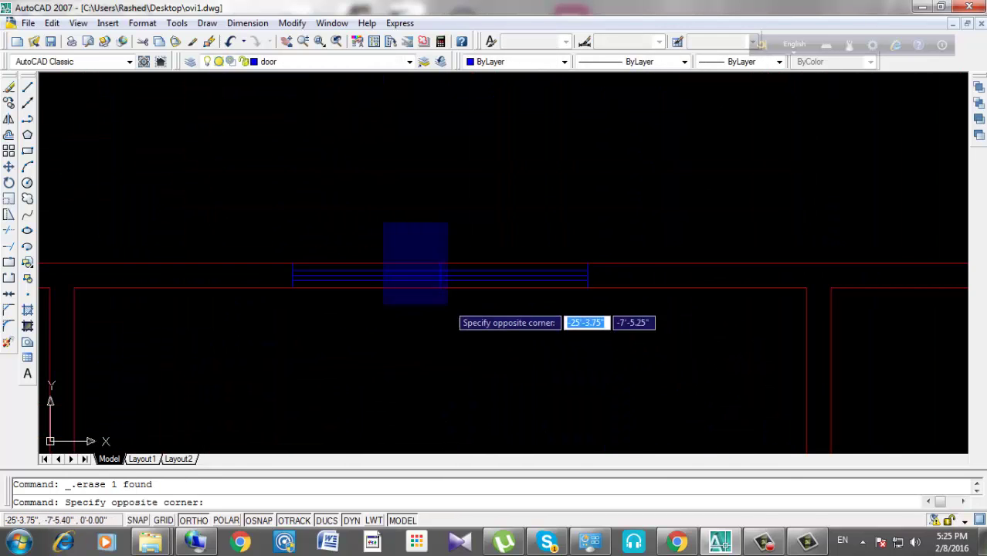
{"action": "left_click", "coordinate": [471, 308]}
{"action": "key", "text": "Delete"}
{"action": "scroll", "coordinate": [469, 256], "scroll_direction": "down", "scroll_amount": 4}
{"action": "scroll", "coordinate": [388, 298], "scroll_direction": "up", "scroll_amount": 4}
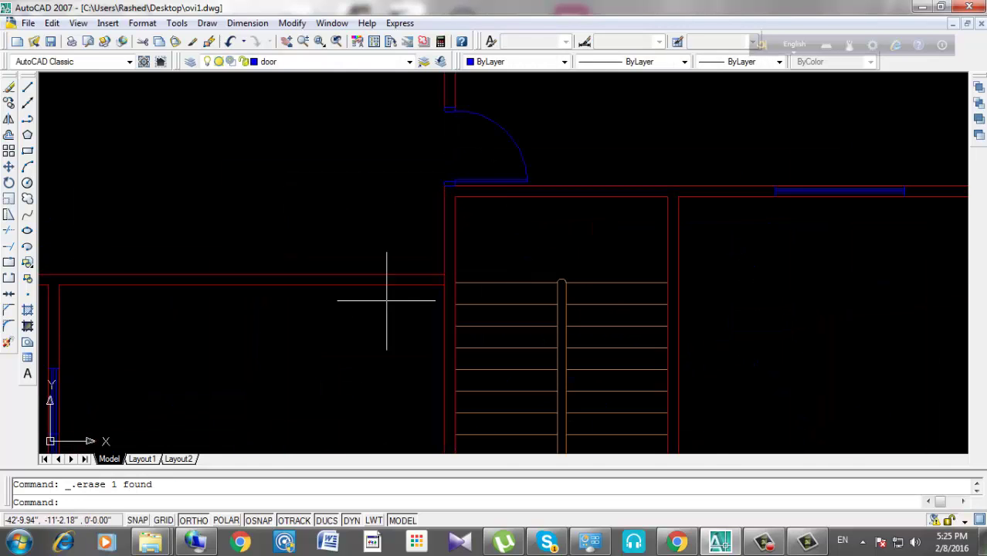
Erase the small blue element near the stair and door area.
{"action": "middle_click_drag", "start_coordinate": [388, 297], "coordinate": [573, 166]}
{"action": "left_click", "coordinate": [245, 274]}
{"action": "left_click", "coordinate": [347, 325]}
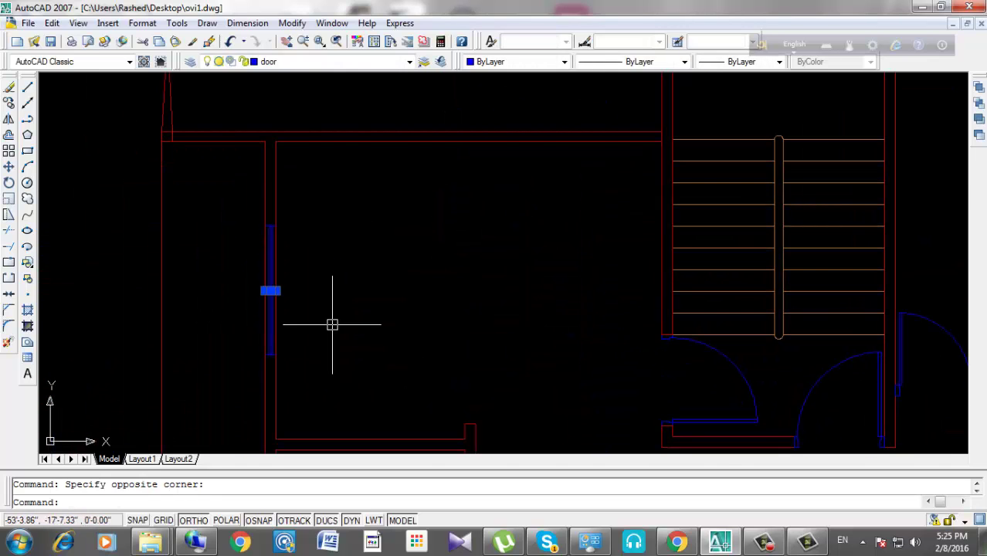
{"action": "key", "text": "Delete"}
{"action": "scroll", "coordinate": [317, 295], "scroll_direction": "down", "scroll_amount": 4}
{"action": "scroll", "coordinate": [403, 276], "scroll_direction": "up", "scroll_amount": 4}
{"action": "middle_click_drag", "start_coordinate": [403, 276], "coordinate": [587, 225]}
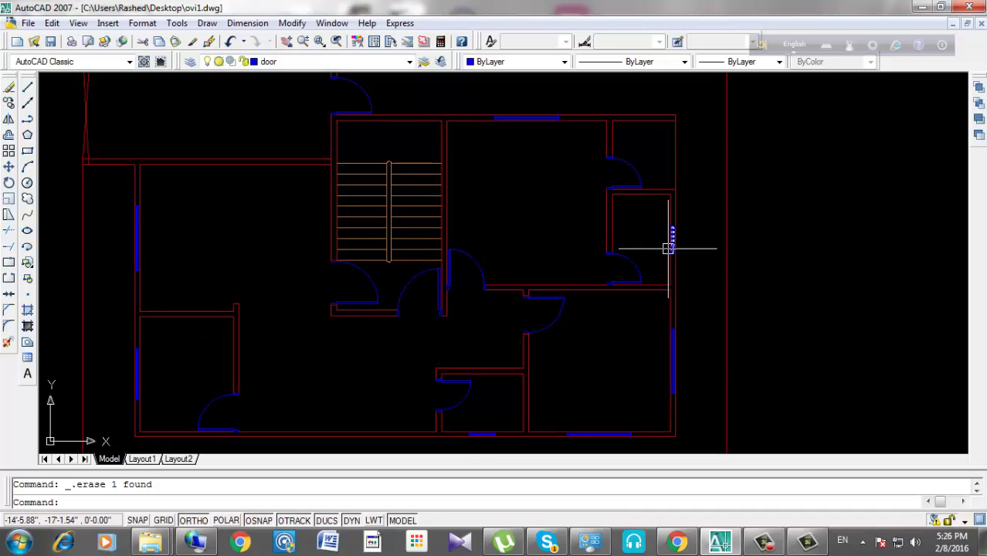
{"action": "scroll", "coordinate": [513, 295], "scroll_direction": "down", "scroll_amount": 2}
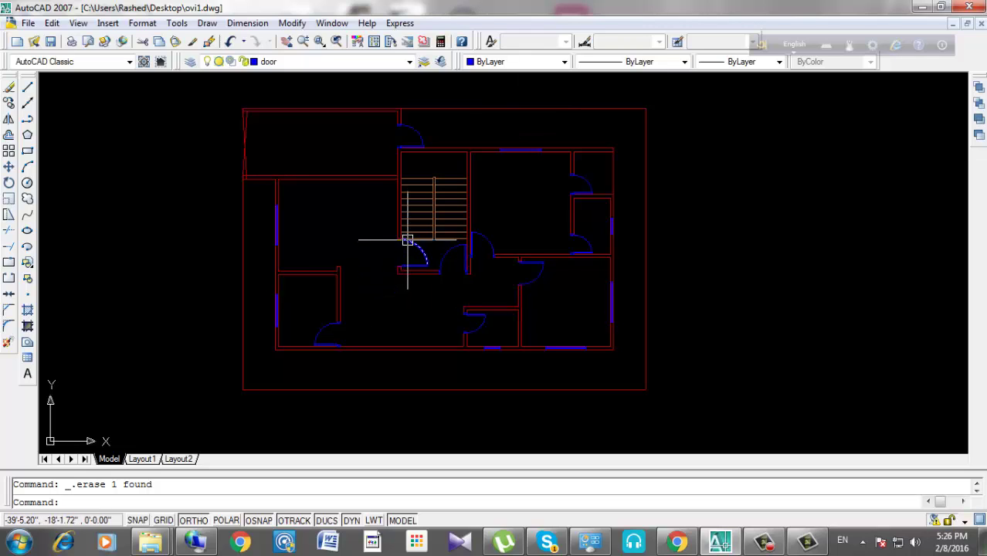
{"action": "middle_click_drag", "start_coordinate": [168, 256], "coordinate": [379, 249]}
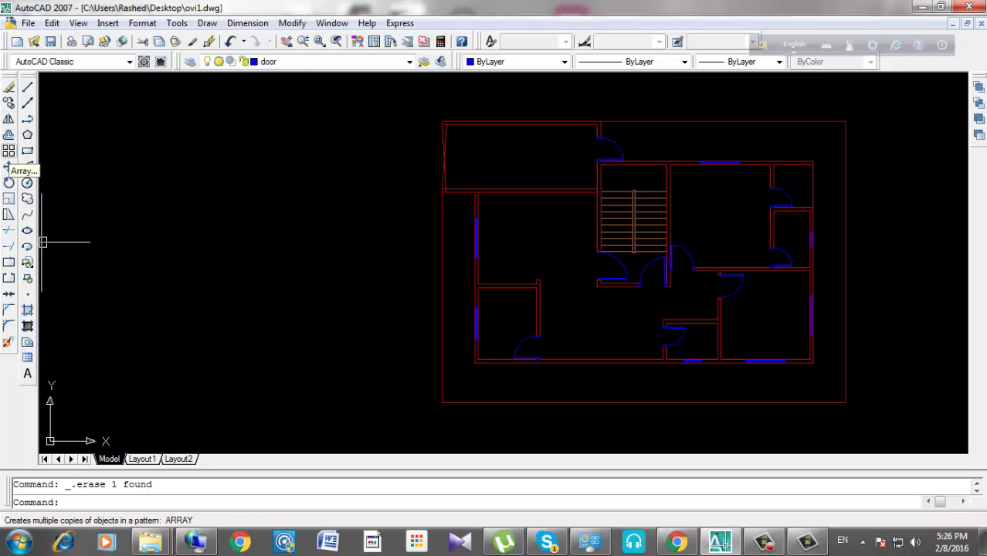
{"action": "left_click", "coordinate": [8, 151]}
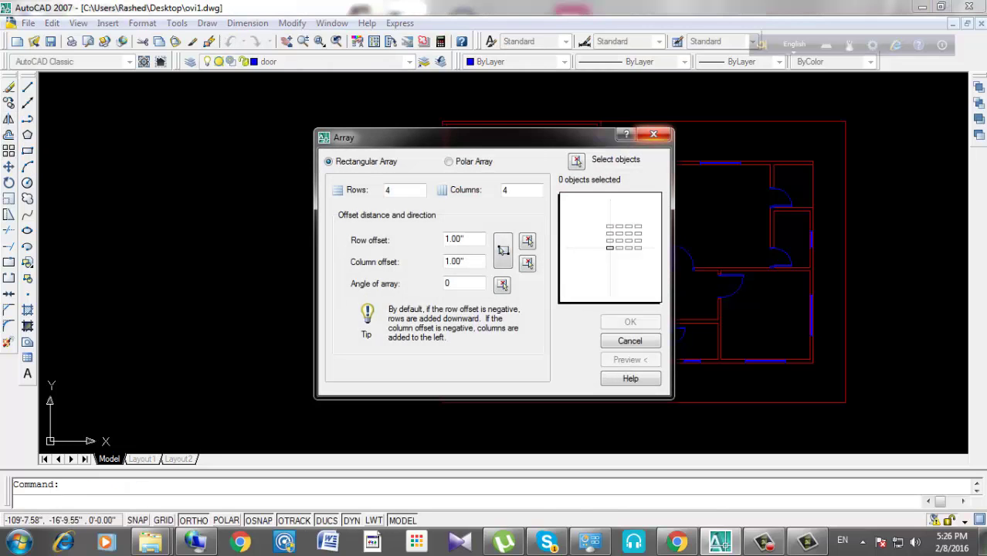
{"action": "left_click", "coordinate": [653, 135]}
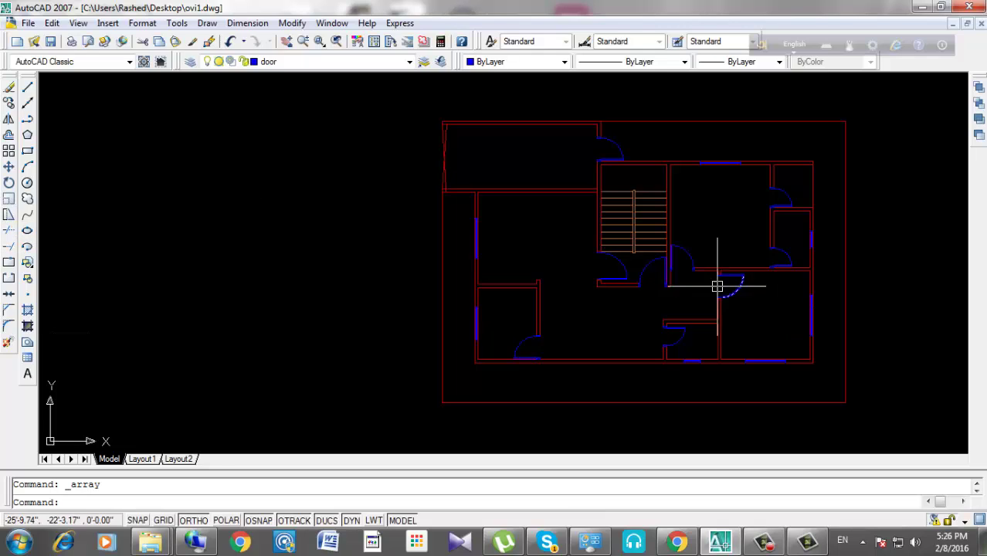
{"action": "scroll", "coordinate": [716, 286], "scroll_direction": "up", "scroll_amount": 4}
{"action": "scroll", "coordinate": [346, 242], "scroll_direction": "down", "scroll_amount": 1}
{"action": "scroll", "coordinate": [586, 225], "scroll_direction": "down", "scroll_amount": 1}
{"action": "scroll", "coordinate": [586, 225], "scroll_direction": "up", "scroll_amount": 2}
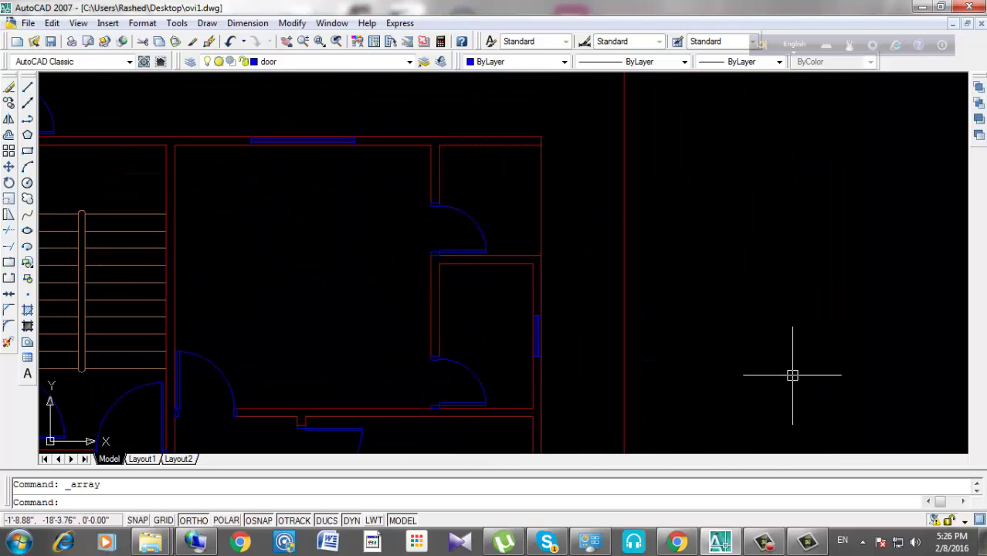
{"action": "scroll", "coordinate": [421, 265], "scroll_direction": "down", "scroll_amount": 2}
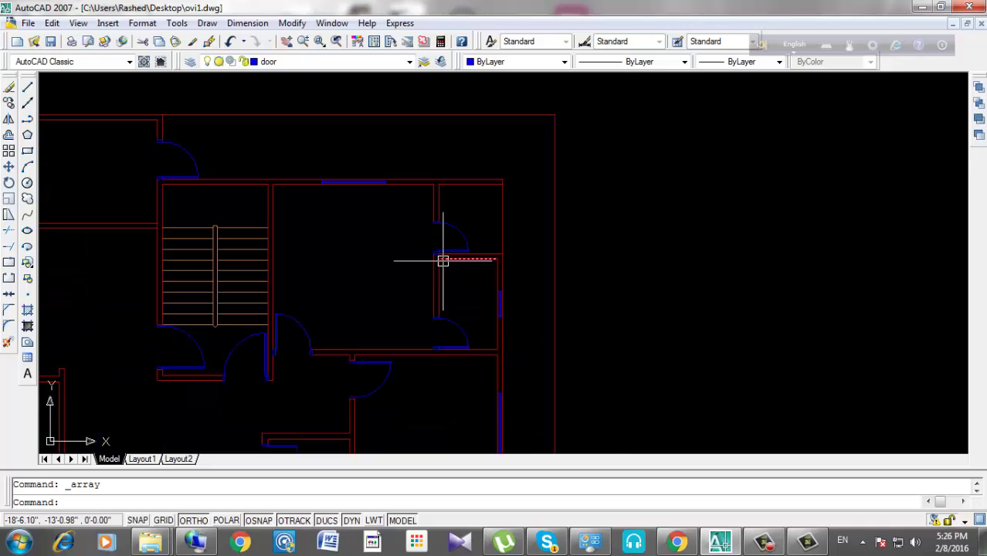
{"action": "scroll", "coordinate": [376, 247], "scroll_direction": "up", "scroll_amount": 1}
Draw a tall narrow rectangle in the room right of the stairs and shift it right.
{"action": "left_click", "coordinate": [27, 151]}
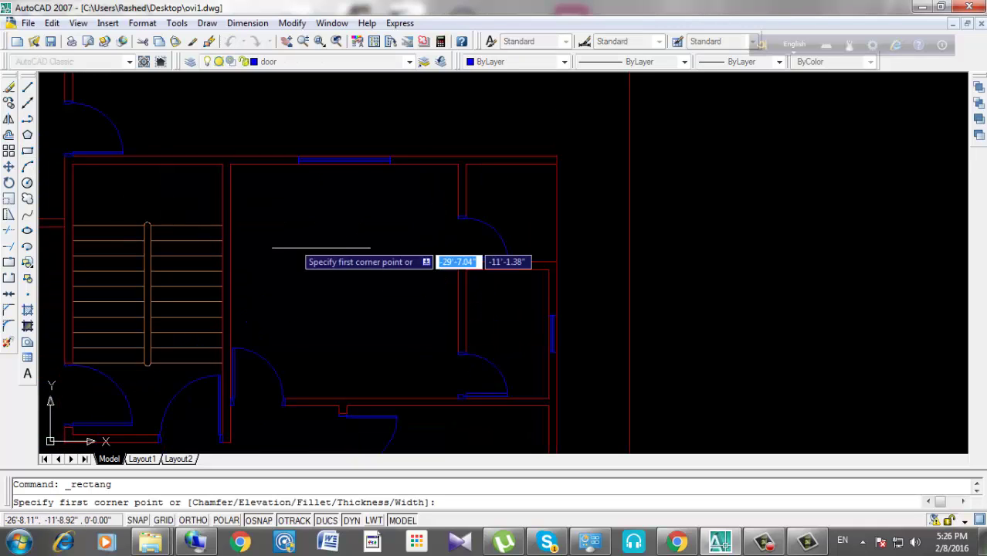
{"action": "left_click", "coordinate": [358, 205]}
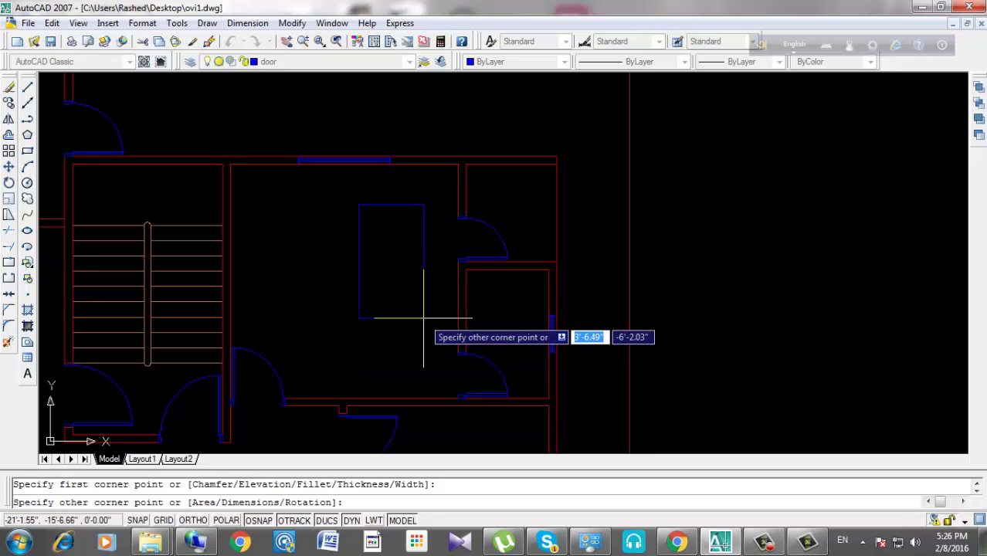
{"action": "left_click", "coordinate": [379, 333]}
{"action": "left_click", "coordinate": [396, 276]}
{"action": "left_click", "coordinate": [363, 287]}
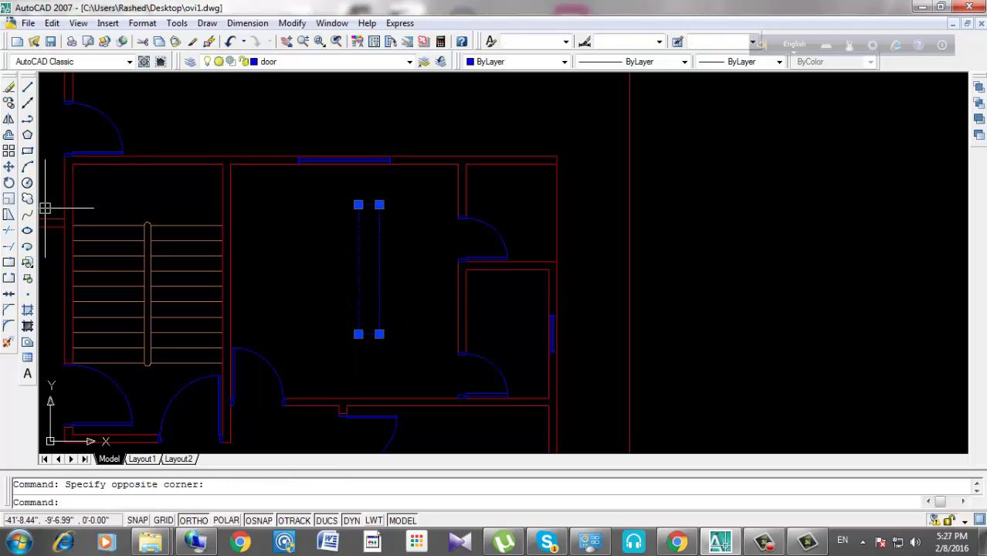
{"action": "left_click", "coordinate": [8, 166]}
{"action": "left_click", "coordinate": [381, 285]}
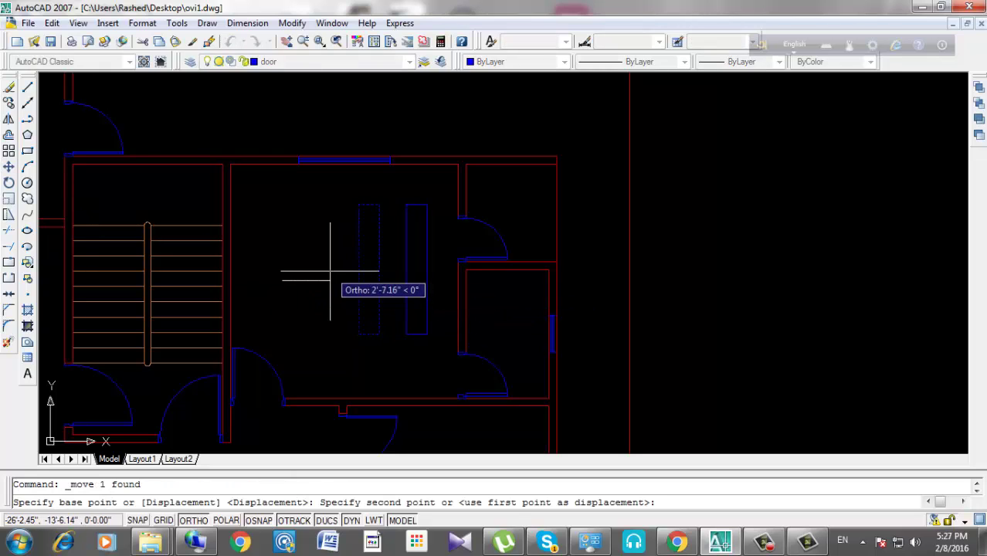
{"action": "left_click", "coordinate": [430, 285]}
Reselect the narrow rectangle for another move, then cancel the mistaken move.
{"action": "left_click", "coordinate": [440, 274]}
{"action": "left_click", "coordinate": [390, 280]}
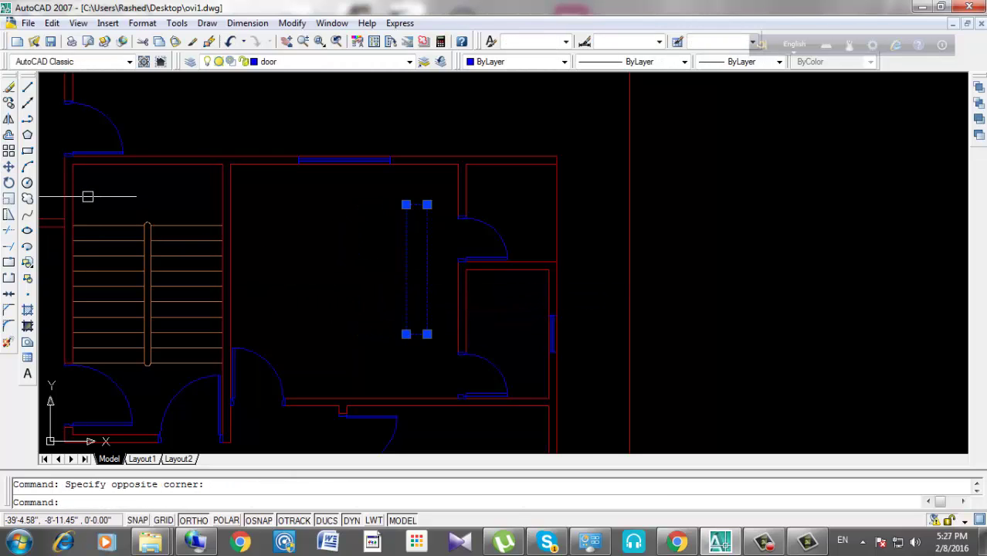
{"action": "left_click", "coordinate": [27, 166]}
{"action": "left_click", "coordinate": [9, 166]}
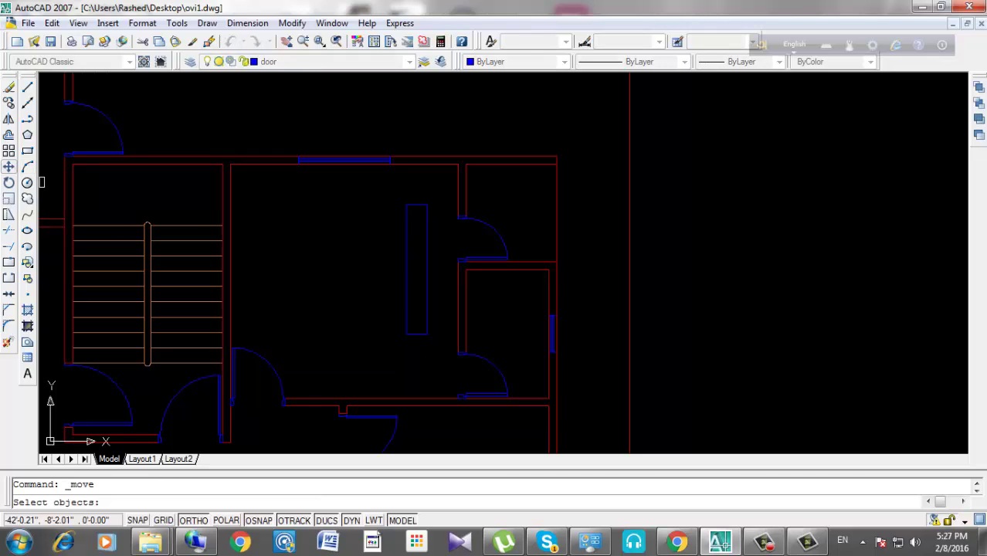
{"action": "left_click", "coordinate": [454, 230]}
{"action": "left_click", "coordinate": [385, 255]}
{"action": "key", "text": "Return"}
{"action": "type", "text": "v"}
{"action": "key", "text": "Escape"}
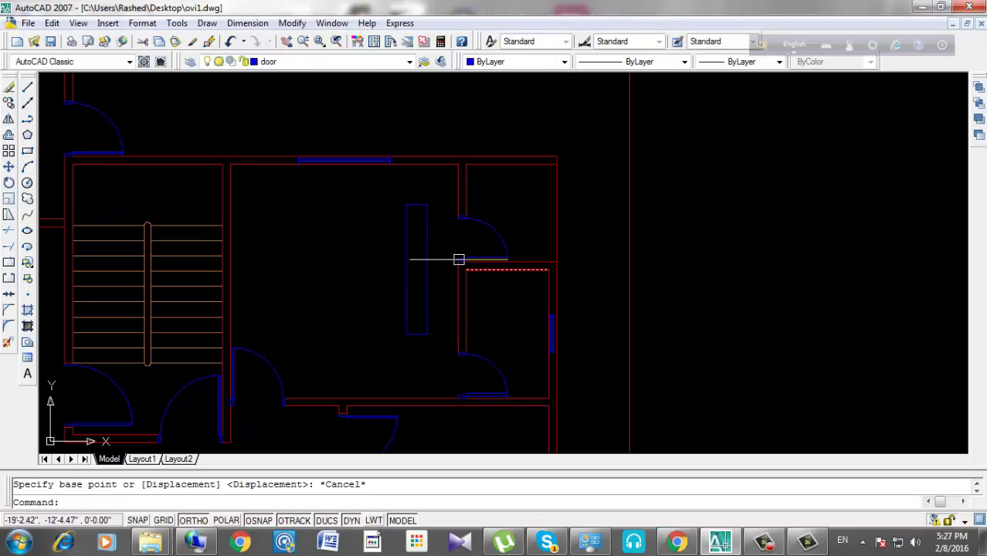
Raise the narrow rectangle slightly toward the room's top wall.
{"action": "left_click", "coordinate": [457, 260]}
{"action": "left_click", "coordinate": [398, 262]}
{"action": "left_click", "coordinate": [8, 166]}
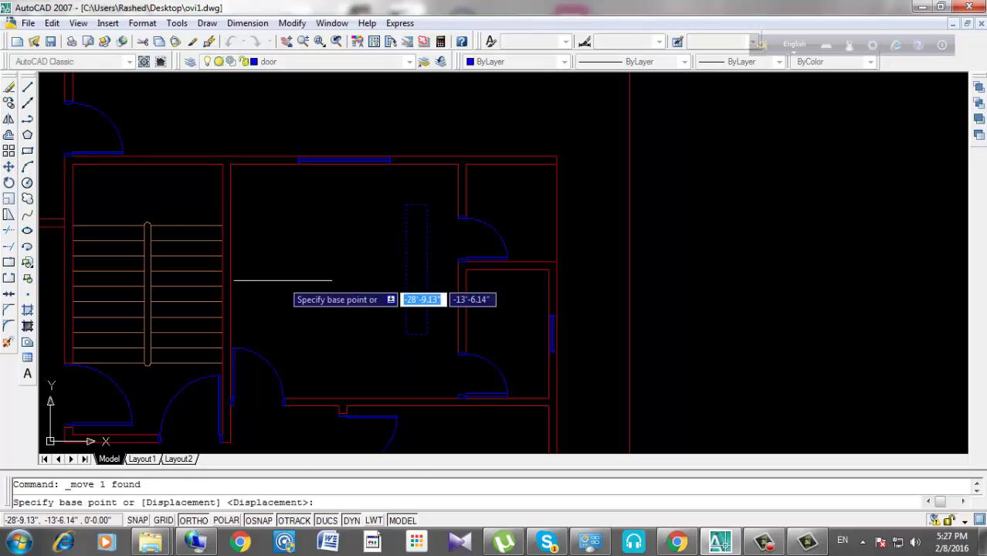
{"action": "left_click", "coordinate": [267, 284]}
{"action": "left_click", "coordinate": [316, 295]}
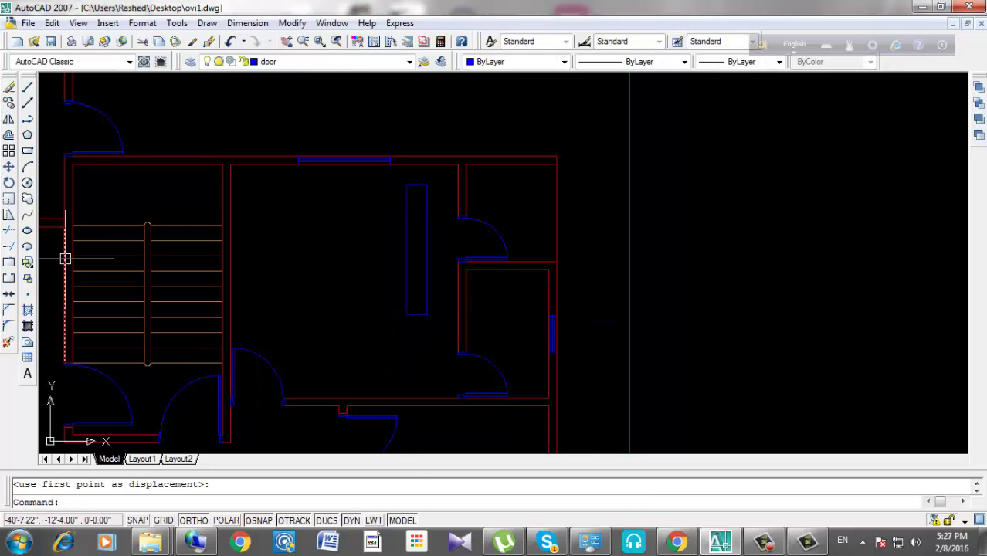
{"action": "left_click", "coordinate": [27, 150]}
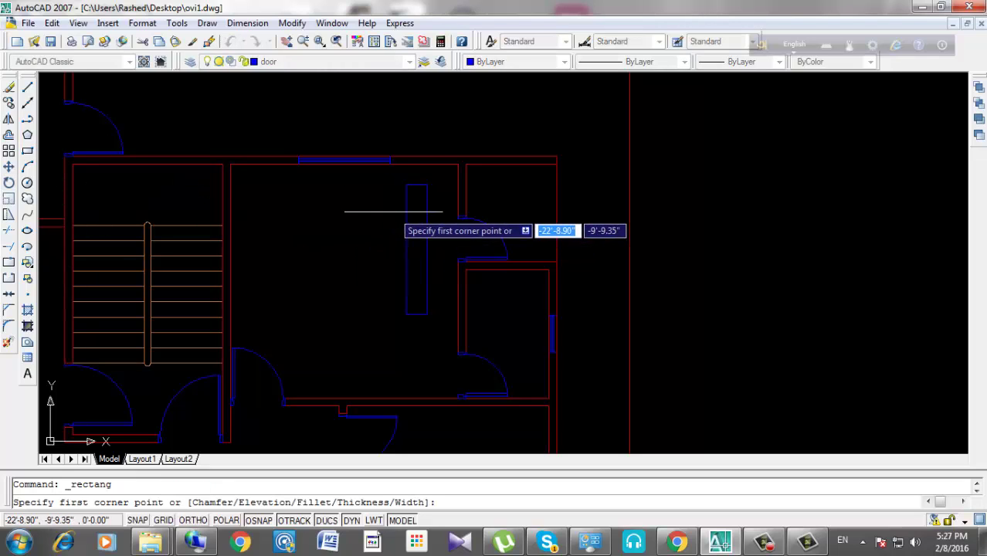
Draw a wide horizontal rectangle in the bedroom overlapping the narrow upright one.
{"action": "scroll", "coordinate": [416, 208], "scroll_direction": "up", "scroll_amount": 1}
{"action": "left_click", "coordinate": [416, 208]}
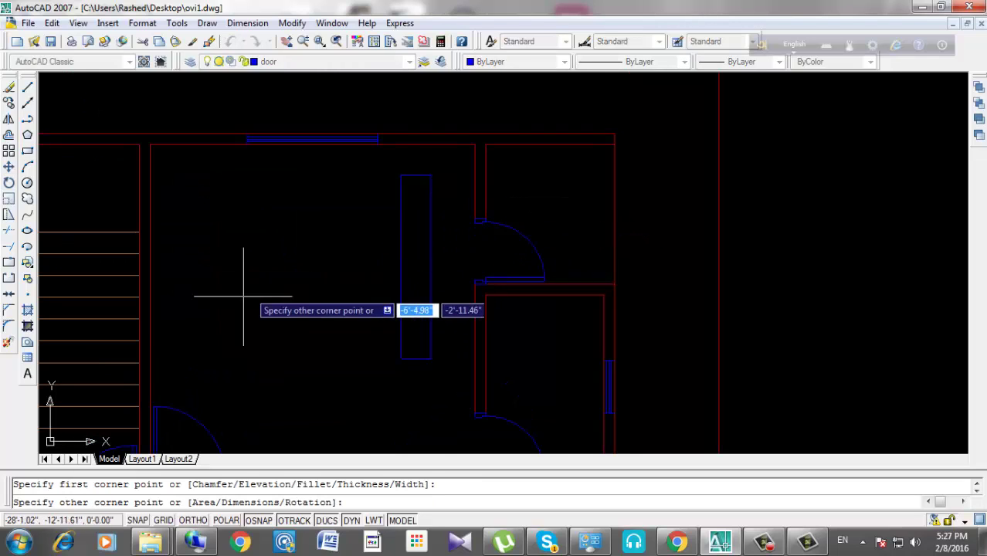
{"action": "left_click", "coordinate": [207, 315]}
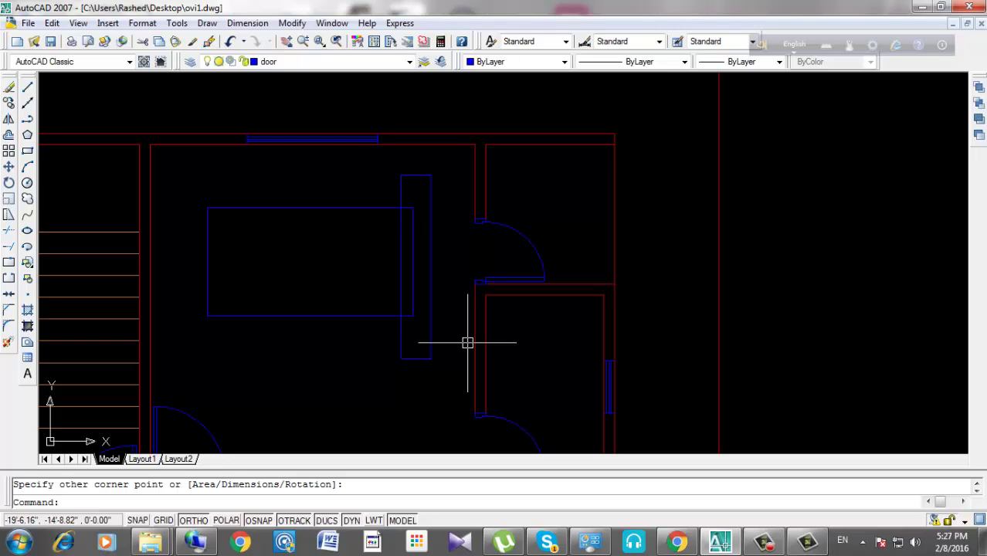
Open the Dimension menu and close it without choosing a dimension type.
{"action": "scroll", "coordinate": [549, 304], "scroll_direction": "down", "scroll_amount": 2}
{"action": "scroll", "coordinate": [695, 317], "scroll_direction": "down", "scroll_amount": 1}
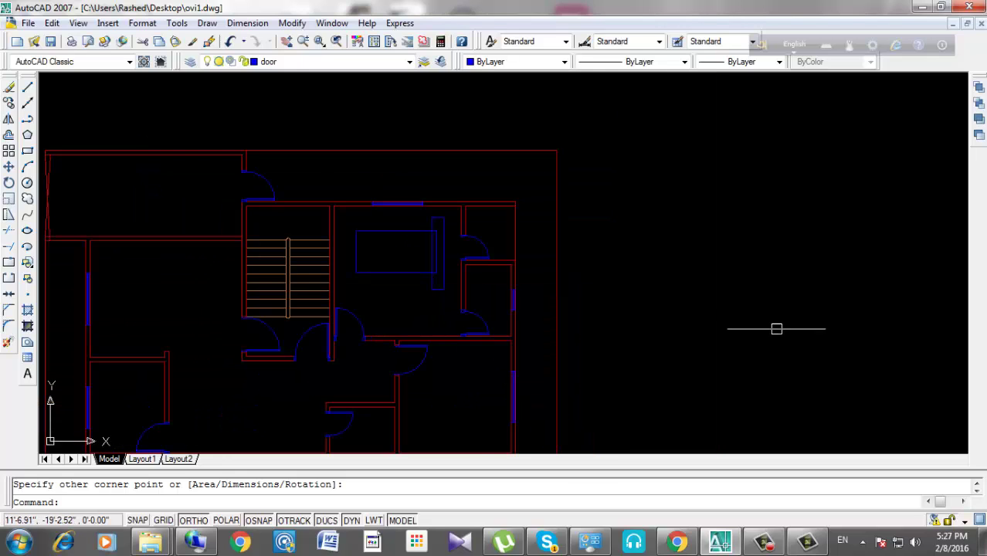
{"action": "scroll", "coordinate": [776, 326], "scroll_direction": "up", "scroll_amount": 1}
{"action": "scroll", "coordinate": [513, 275], "scroll_direction": "up", "scroll_amount": 1}
{"action": "scroll", "coordinate": [513, 275], "scroll_direction": "up", "scroll_amount": 1}
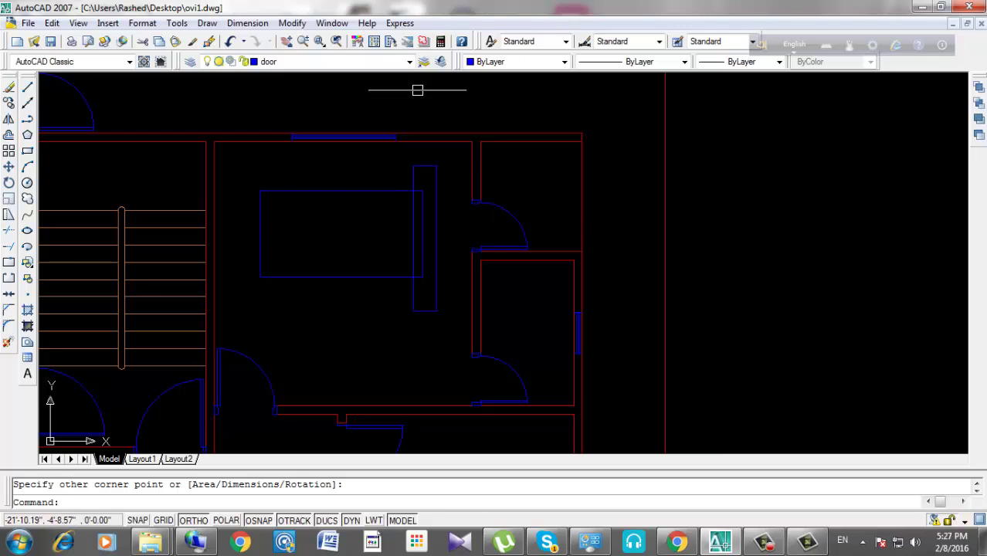
{"action": "left_click", "coordinate": [247, 23]}
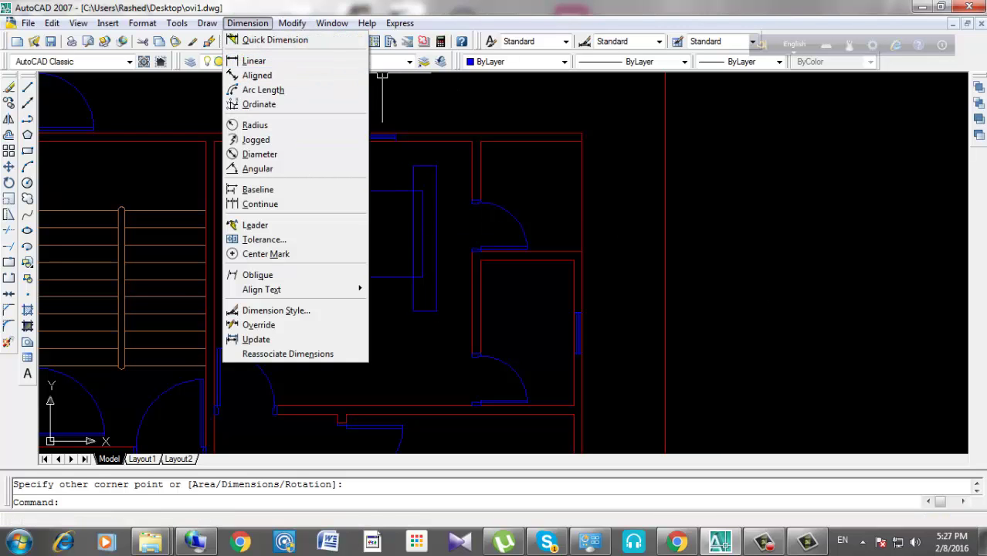
{"action": "left_click", "coordinate": [380, 212]}
{"action": "scroll", "coordinate": [356, 243], "scroll_direction": "down", "scroll_amount": 2}
{"action": "scroll", "coordinate": [378, 259], "scroll_direction": "up", "scroll_amount": 1}
{"action": "scroll", "coordinate": [403, 274], "scroll_direction": "up", "scroll_amount": 1}
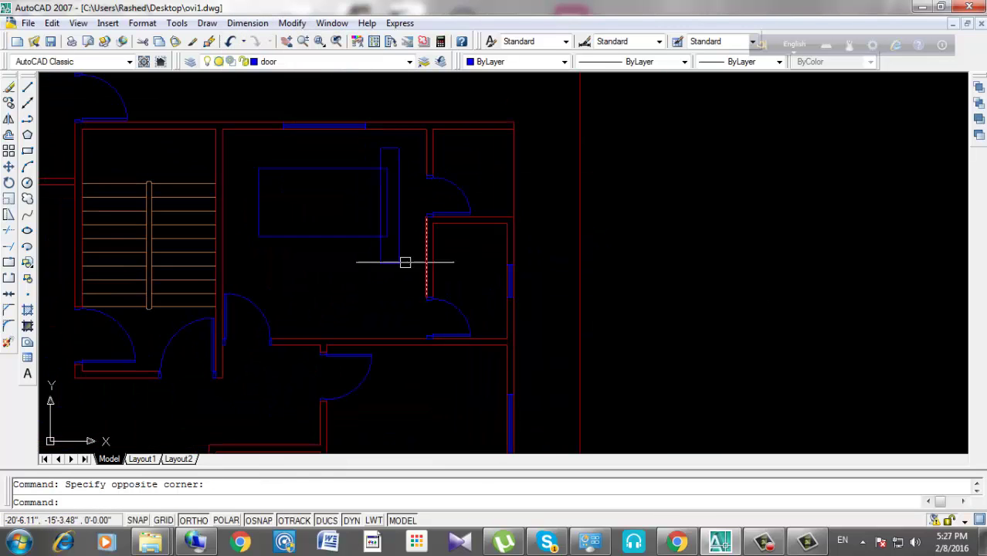
Draw a small thin rectangle inside the bed rectangle.
{"action": "left_click", "coordinate": [27, 151]}
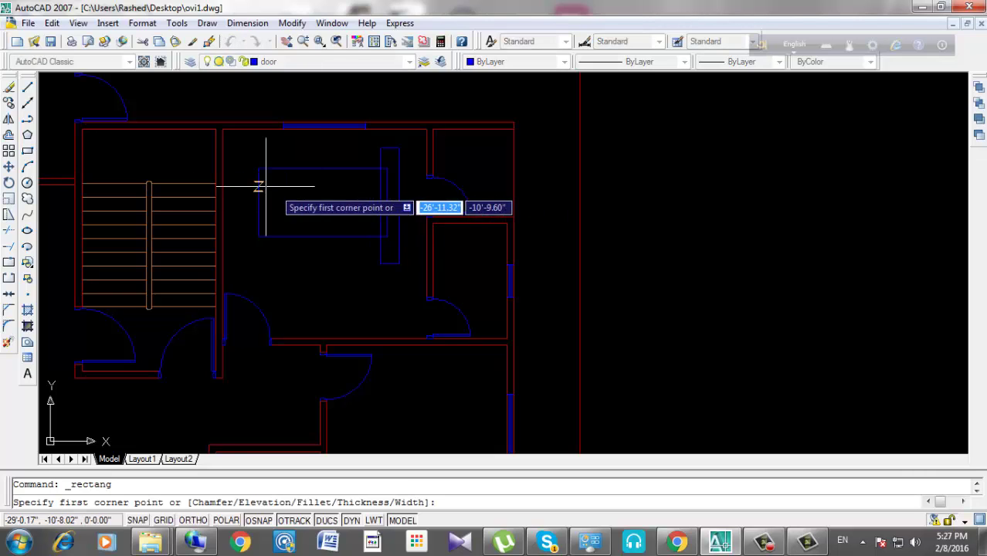
{"action": "scroll", "coordinate": [330, 176], "scroll_direction": "up", "scroll_amount": 2}
{"action": "left_click", "coordinate": [266, 198]}
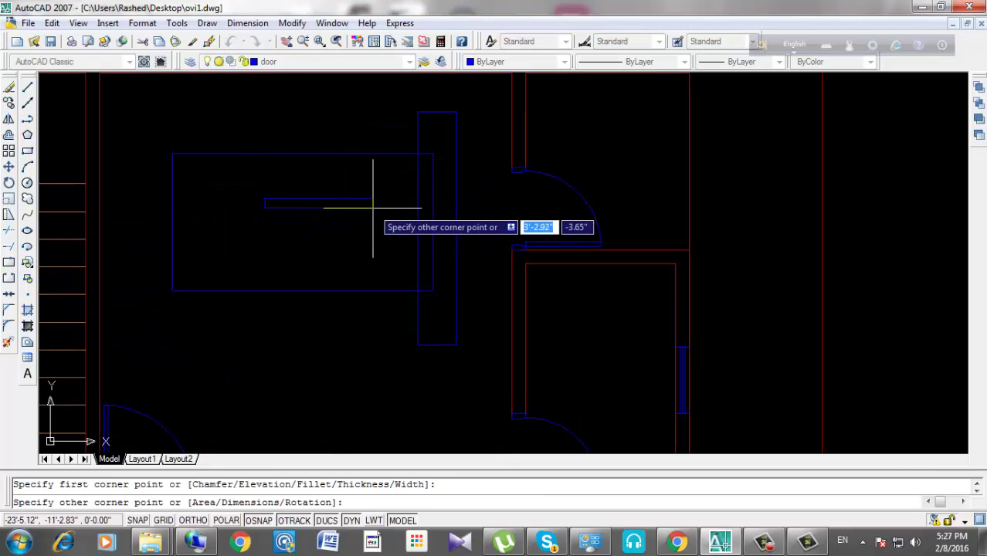
{"action": "left_click", "coordinate": [382, 211]}
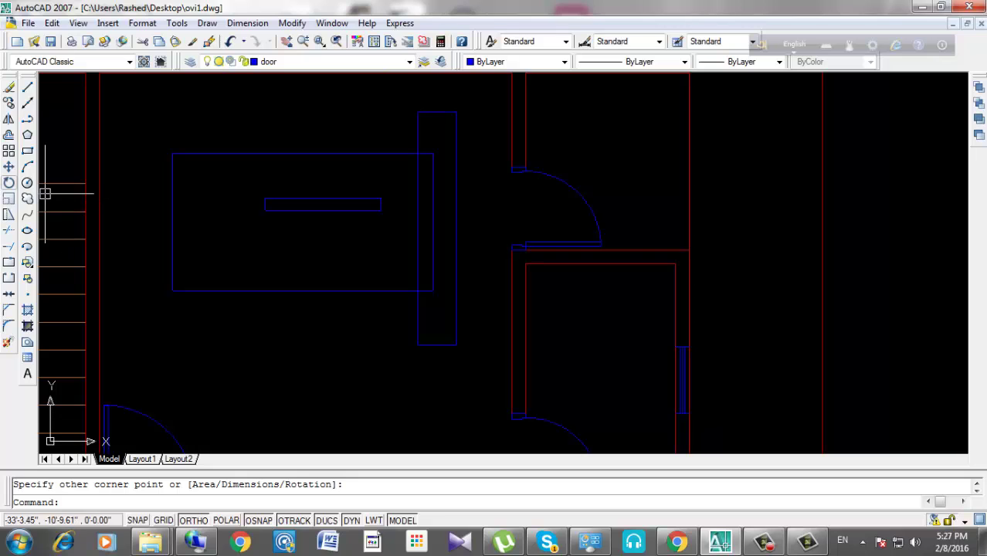
Add 2.22" radius circles at the right and left ends of the thin rectangle.
{"action": "left_click", "coordinate": [27, 182]}
{"action": "scroll", "coordinate": [342, 202], "scroll_direction": "up", "scroll_amount": 2}
{"action": "scroll", "coordinate": [402, 197], "scroll_direction": "up", "scroll_amount": 3}
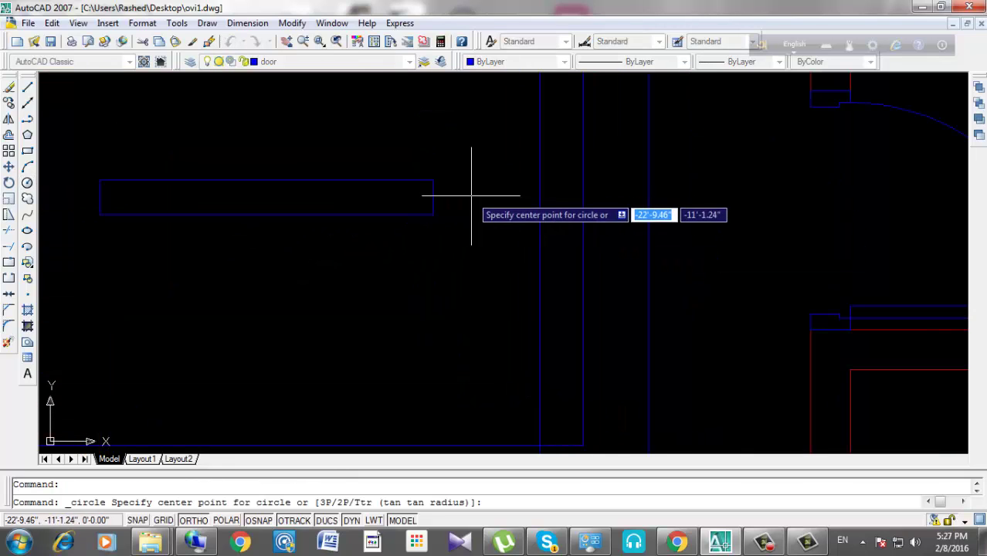
{"action": "left_click", "coordinate": [429, 198]}
{"action": "left_click", "coordinate": [432, 179]}
{"action": "key", "text": "Return"}
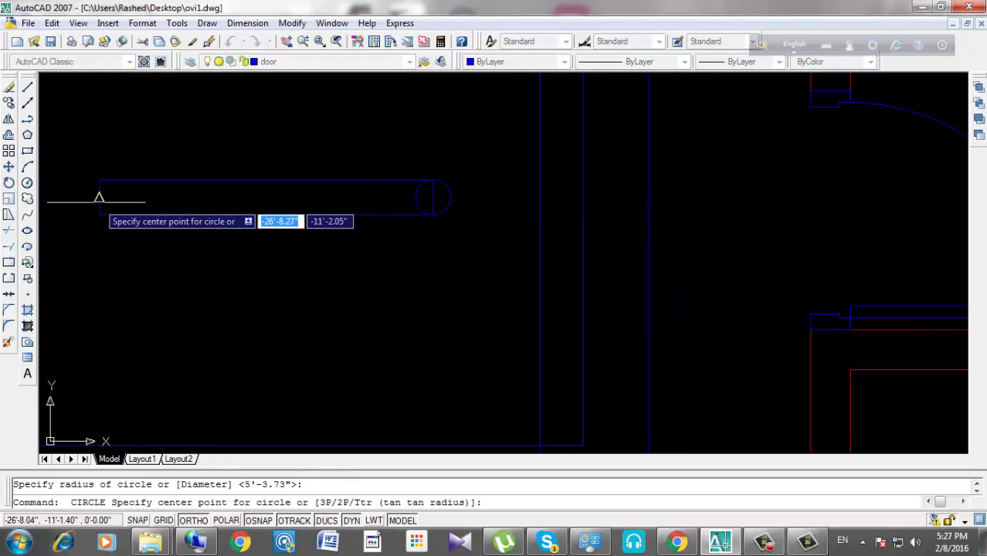
{"action": "left_click", "coordinate": [99, 198]}
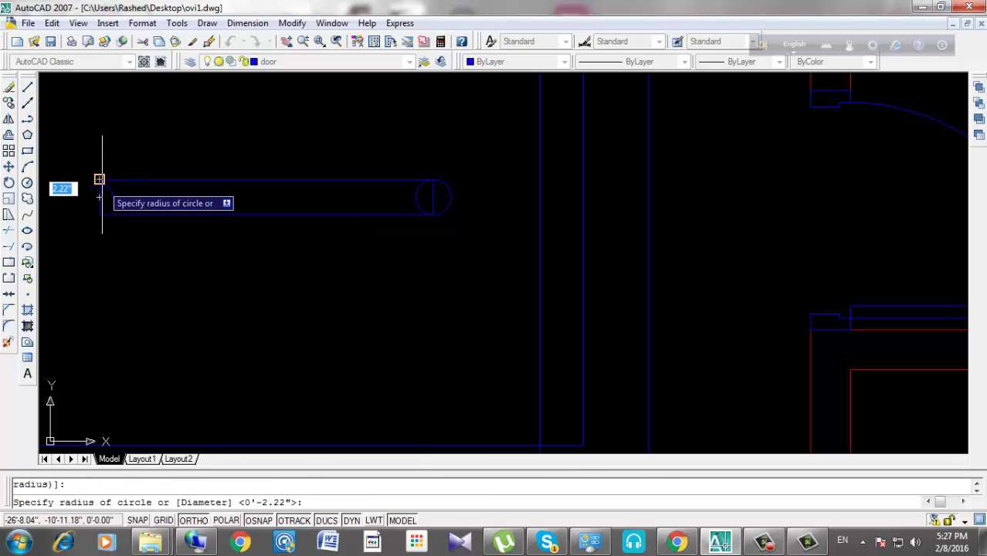
{"action": "key", "text": "Return"}
Trim the overlapping circle and rectangle lines to leave a slot with rounded ends.
{"action": "left_click", "coordinate": [8, 215]}
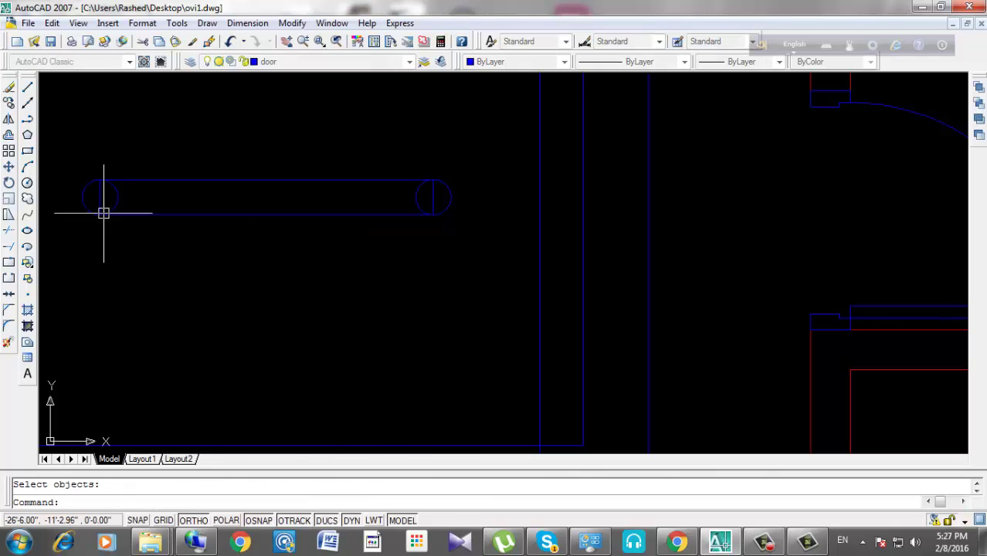
{"action": "key", "text": "Return"}
{"action": "scroll", "coordinate": [185, 212], "scroll_direction": "up", "scroll_amount": 3}
{"action": "left_click", "coordinate": [139, 185]}
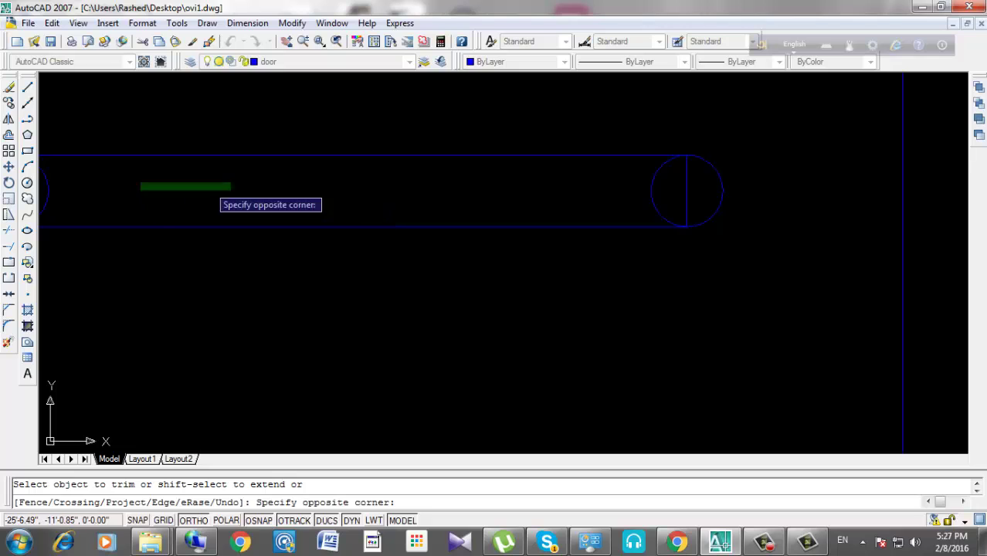
{"action": "scroll", "coordinate": [232, 189], "scroll_direction": "down", "scroll_amount": 2}
{"action": "scroll", "coordinate": [290, 193], "scroll_direction": "up", "scroll_amount": 3}
{"action": "left_click", "coordinate": [186, 191]}
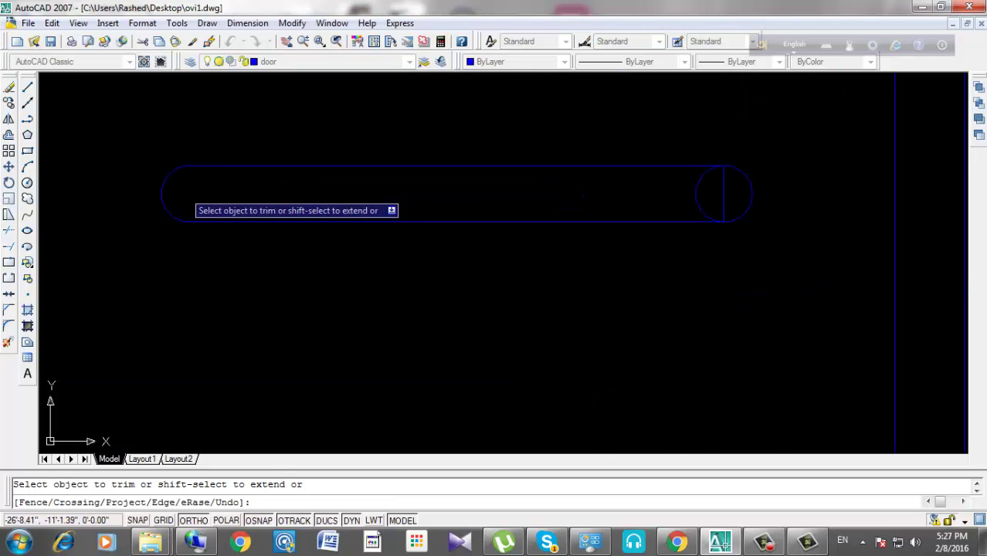
{"action": "scroll", "coordinate": [728, 188], "scroll_direction": "up", "scroll_amount": 2}
{"action": "scroll", "coordinate": [727, 189], "scroll_direction": "up", "scroll_amount": 1}
{"action": "scroll", "coordinate": [612, 185], "scroll_direction": "down", "scroll_amount": 4}
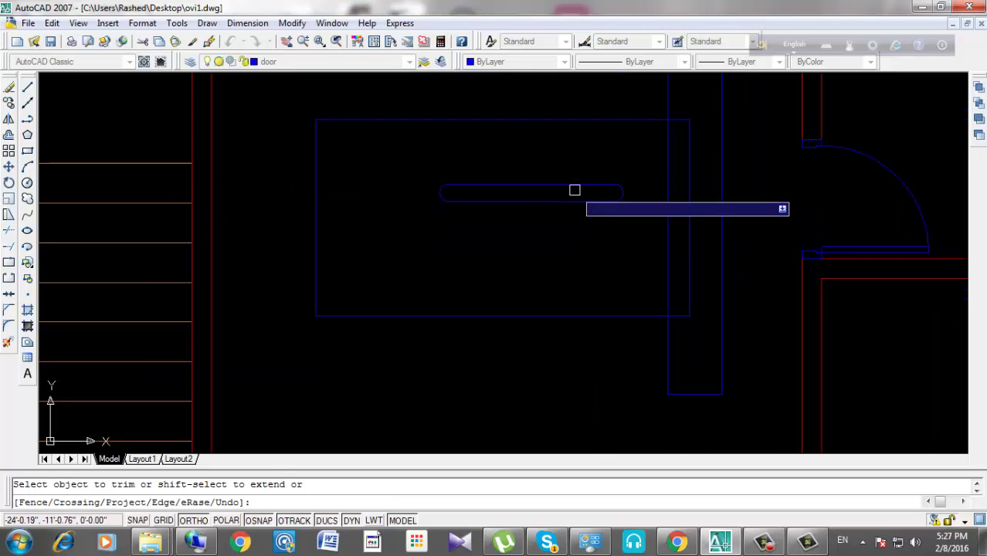
{"action": "scroll", "coordinate": [776, 328], "scroll_direction": "up", "scroll_amount": 1}
{"action": "key", "text": "Escape"}
{"action": "scroll", "coordinate": [509, 284], "scroll_direction": "down", "scroll_amount": 1}
{"action": "scroll", "coordinate": [491, 259], "scroll_direction": "down", "scroll_amount": 1}
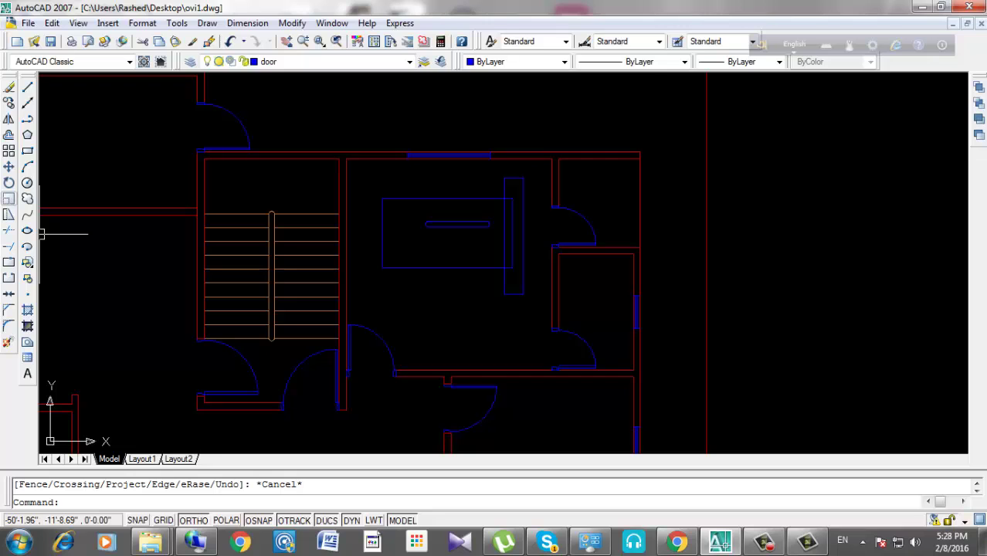
Dimension the bed's top edge, reading 7'-10.228", then delete that dimension.
{"action": "middle_click_drag", "start_coordinate": [498, 288], "coordinate": [395, 294]}
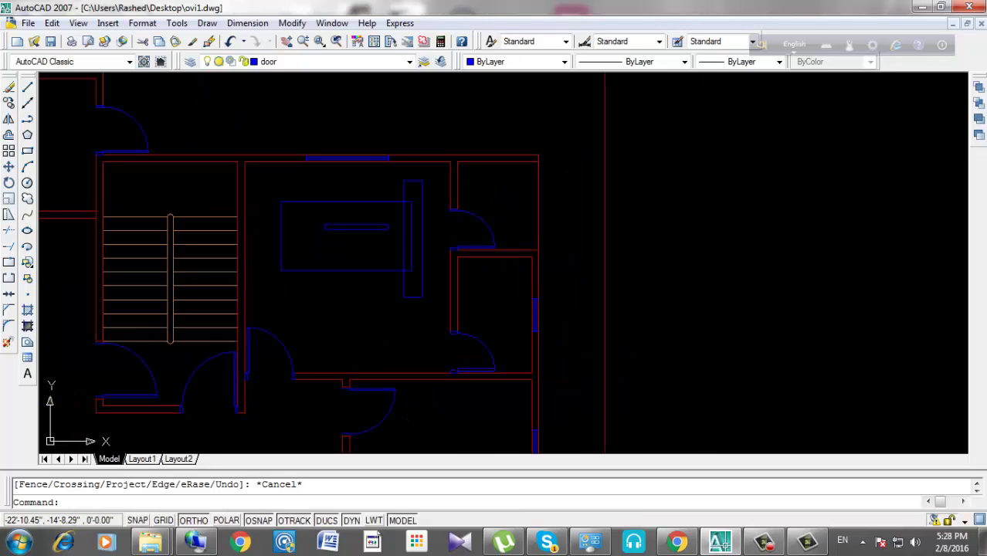
{"action": "left_click", "coordinate": [248, 23]}
{"action": "left_click", "coordinate": [253, 59]}
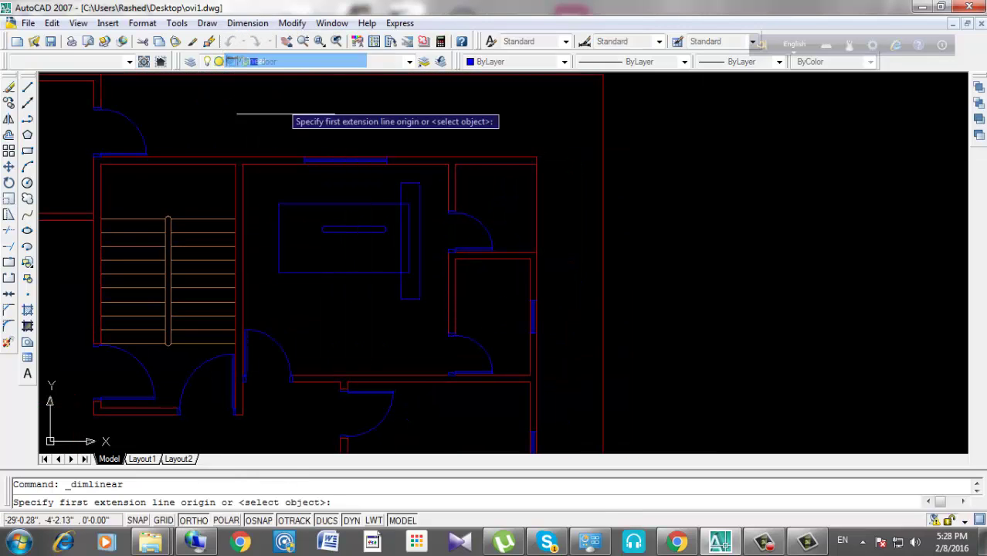
{"action": "scroll", "coordinate": [337, 230], "scroll_direction": "up", "scroll_amount": 3}
{"action": "key", "text": "Return"}
{"action": "left_click", "coordinate": [332, 205]}
{"action": "left_click", "coordinate": [337, 195]}
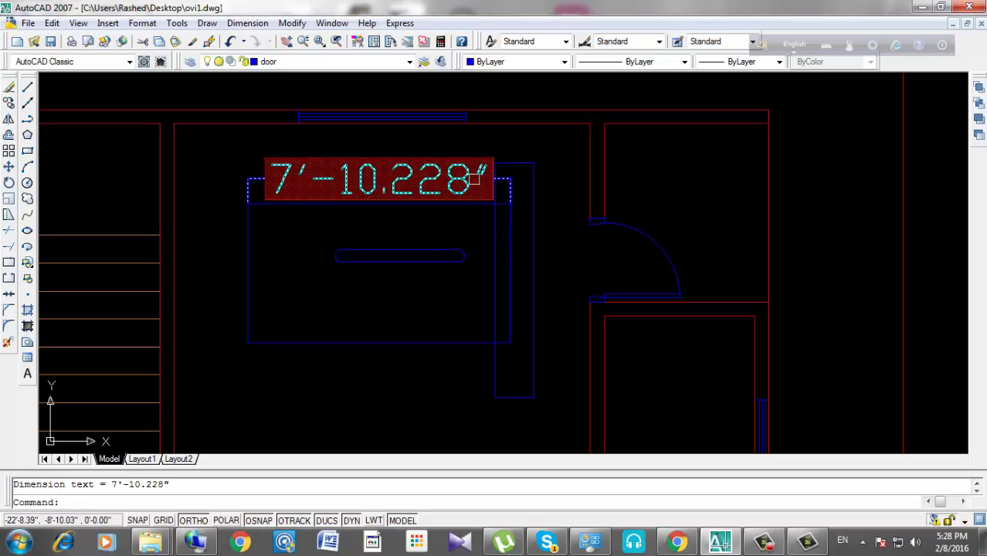
{"action": "left_click", "coordinate": [439, 165]}
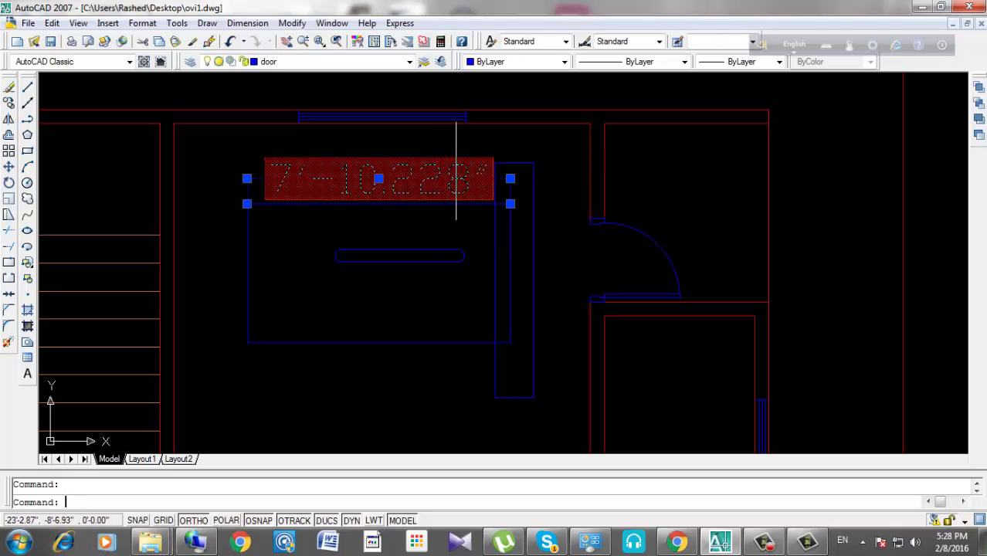
{"action": "key", "text": "Escape"}
{"action": "left_click", "coordinate": [433, 179]}
{"action": "key", "text": "Delete"}
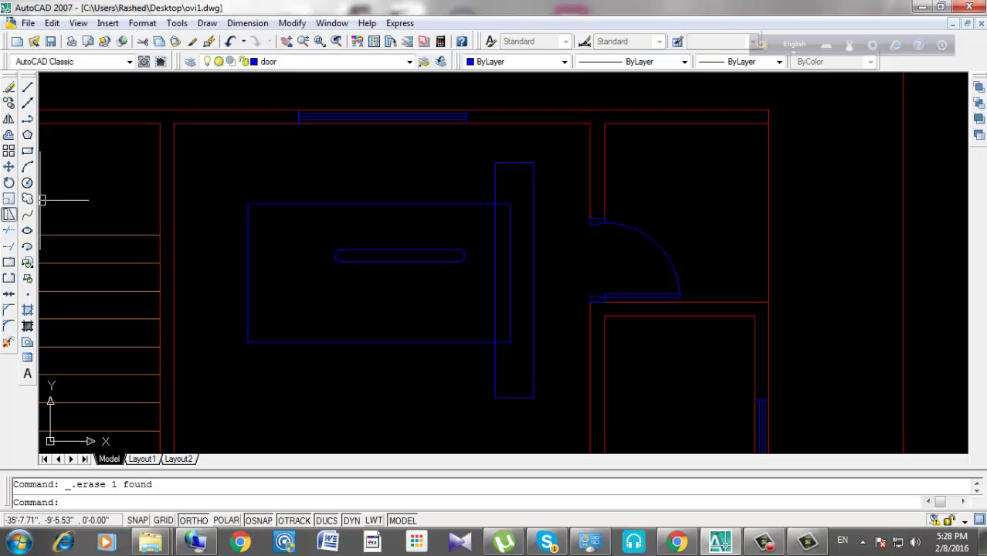
Stretch the bed's left edge 10.223 units inward.
{"action": "left_click", "coordinate": [8, 215]}
{"action": "left_click", "coordinate": [305, 168]}
{"action": "left_click", "coordinate": [210, 390]}
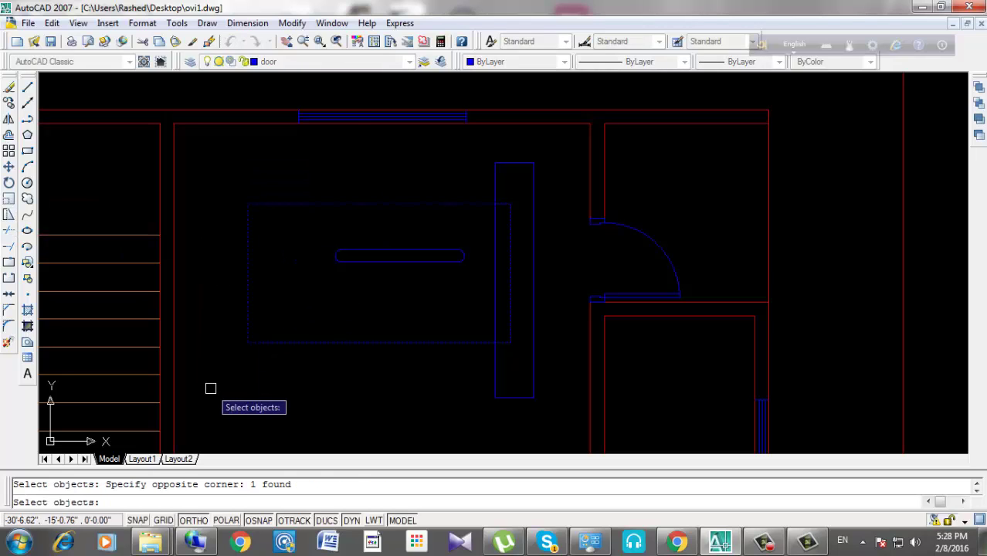
{"action": "key", "text": "Return"}
{"action": "left_click", "coordinate": [261, 402]}
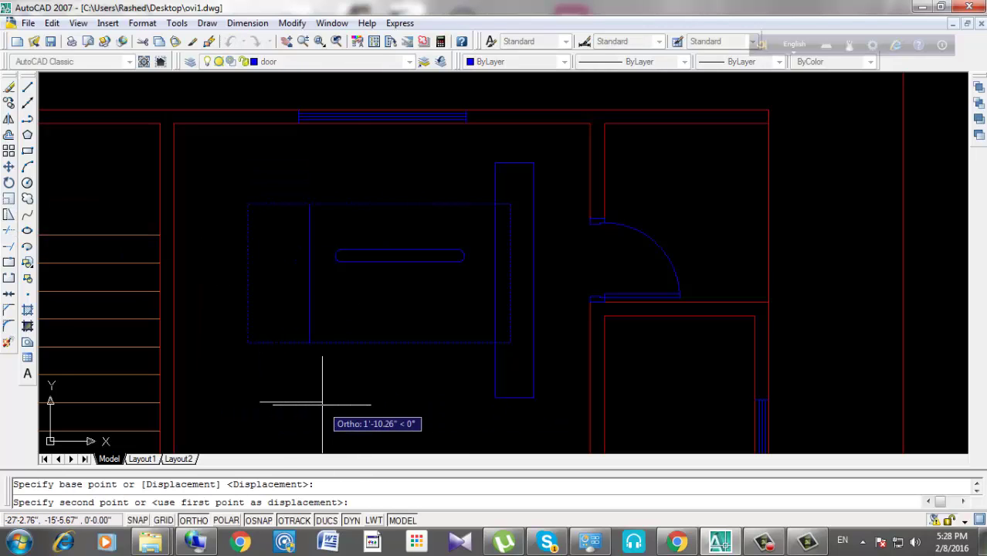
{"action": "type", "text": "10.223"}
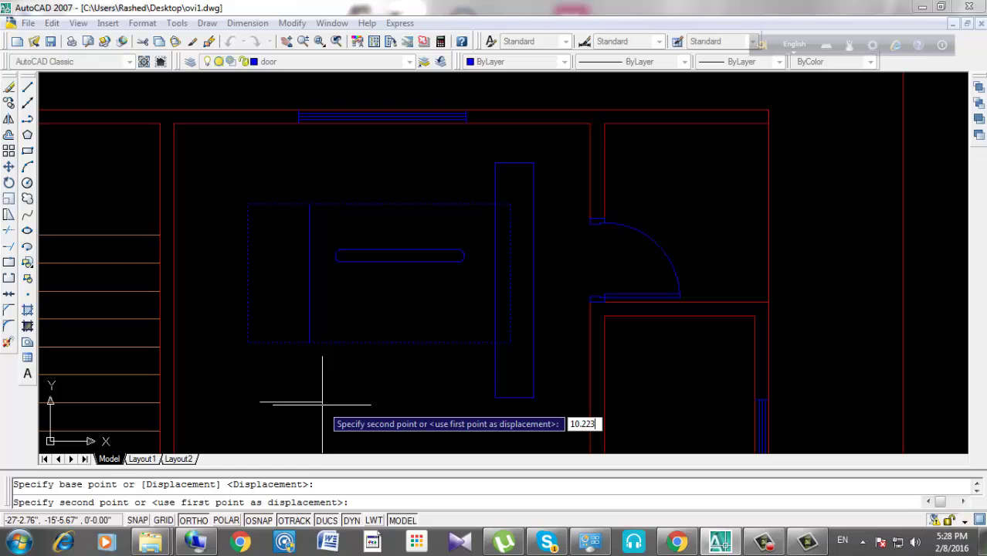
{"action": "key", "text": "Return"}
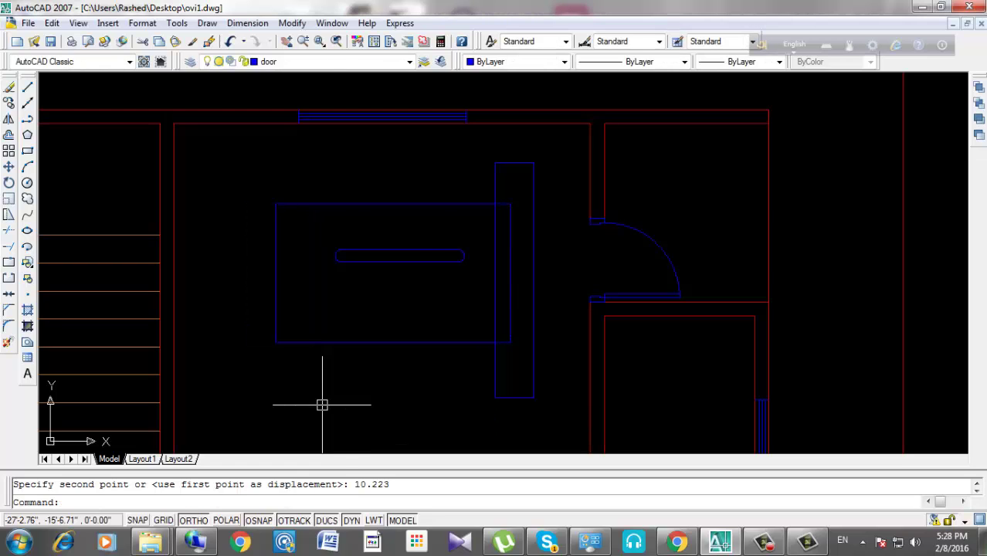
Re-dimension the bed's top edge, now measuring 7'-0.005".
{"action": "left_click", "coordinate": [247, 23]}
{"action": "left_click", "coordinate": [264, 59]}
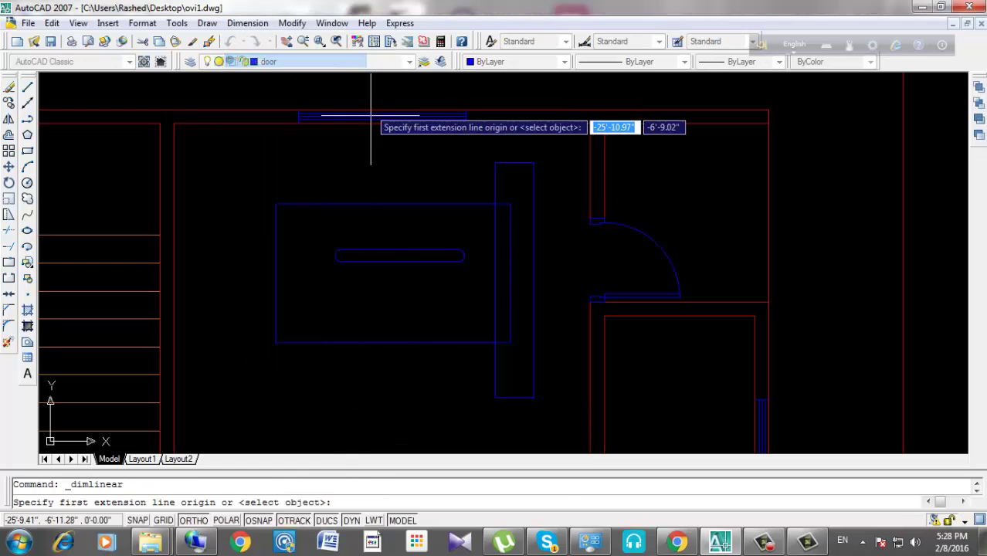
{"action": "scroll", "coordinate": [372, 137], "scroll_direction": "up", "scroll_amount": 2}
{"action": "key", "text": "Return"}
{"action": "left_click", "coordinate": [371, 229]}
{"action": "left_click", "coordinate": [386, 186]}
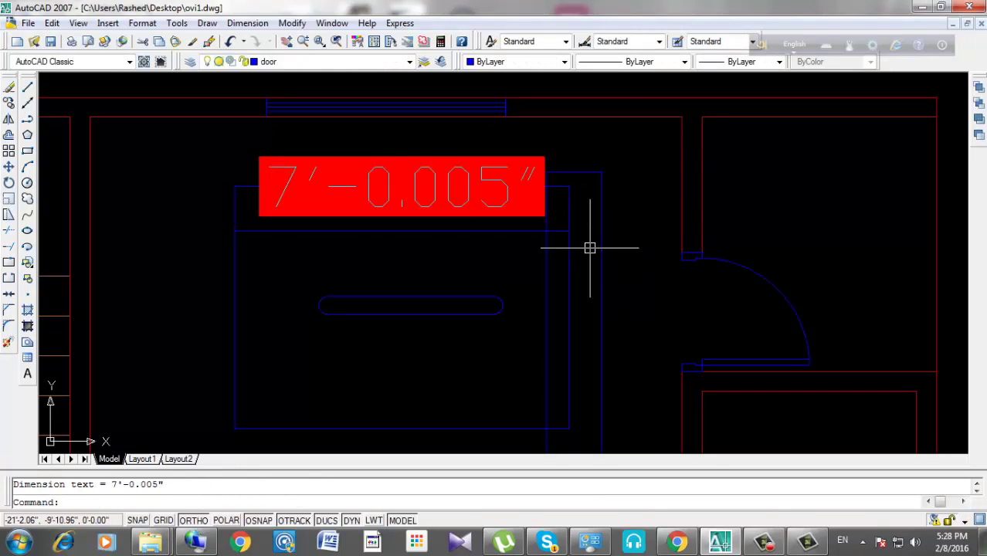
Erase the 7'-0.005" dimension and open the Dimension Style Manager with D.
{"action": "key", "text": "Escape"}
{"action": "left_click", "coordinate": [478, 220]}
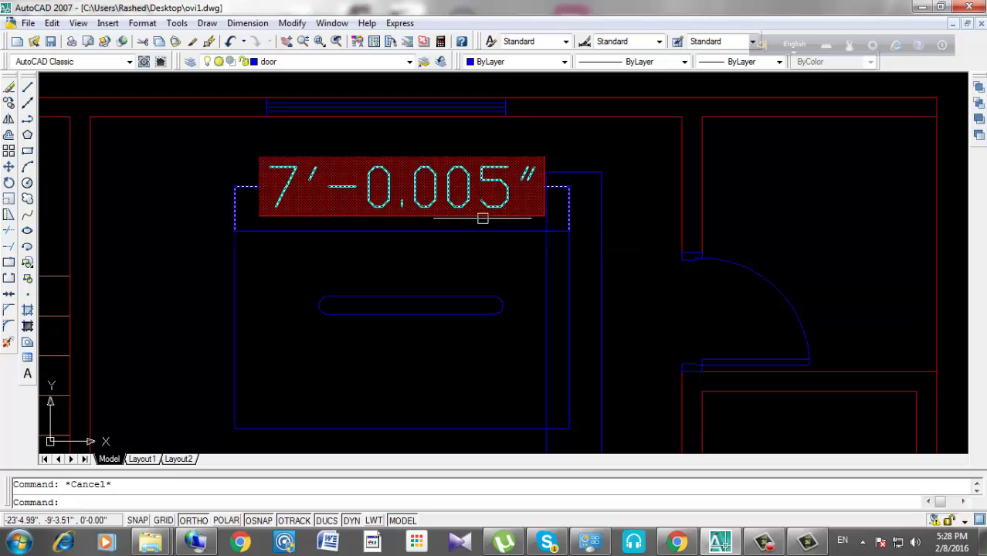
{"action": "key", "text": "Delete"}
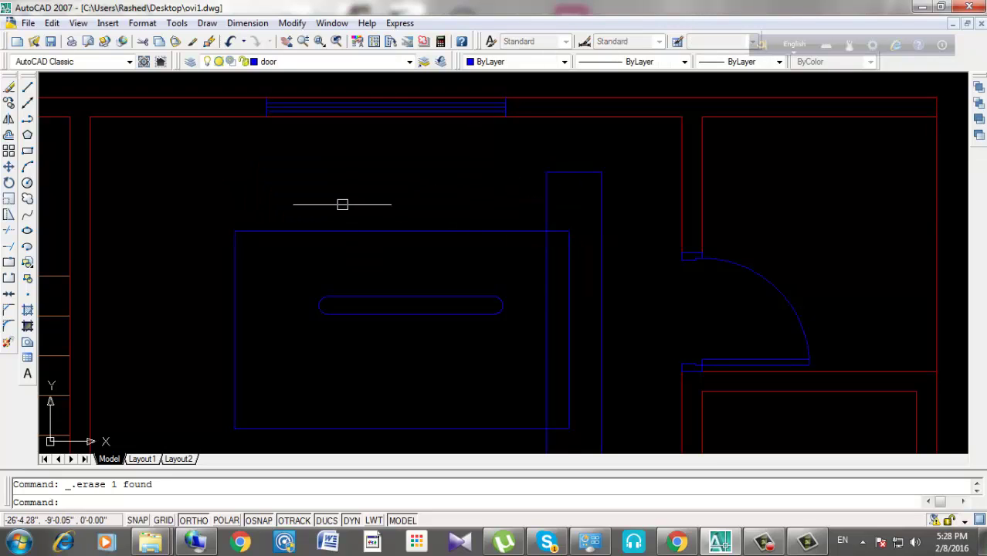
{"action": "type", "text": "d"}
{"action": "key", "text": "Return"}
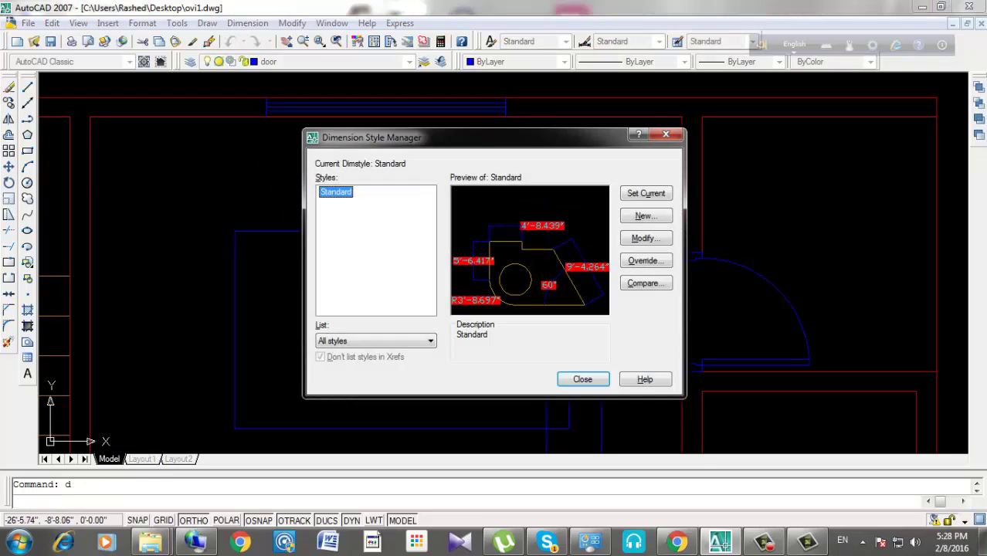
Set the Standard dimension style's linear precision to 0'-0.00".
{"action": "left_click", "coordinate": [646, 238]}
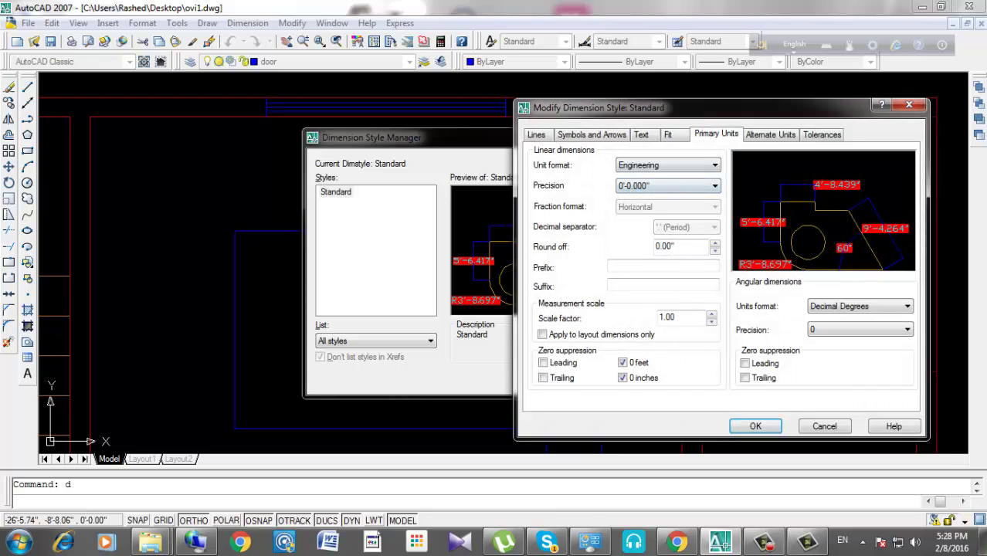
{"action": "left_click", "coordinate": [667, 185]}
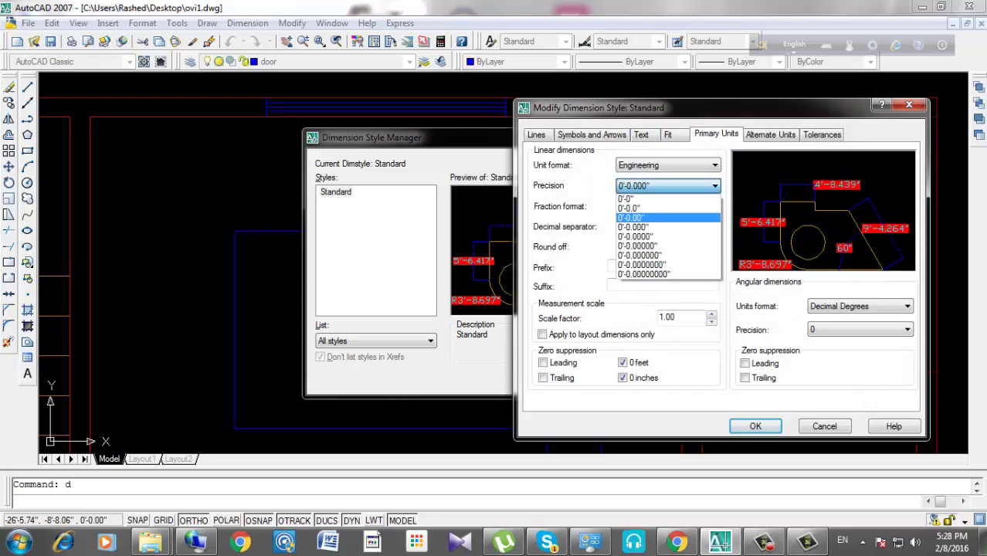
{"action": "left_click", "coordinate": [630, 217]}
{"action": "key", "text": "Return"}
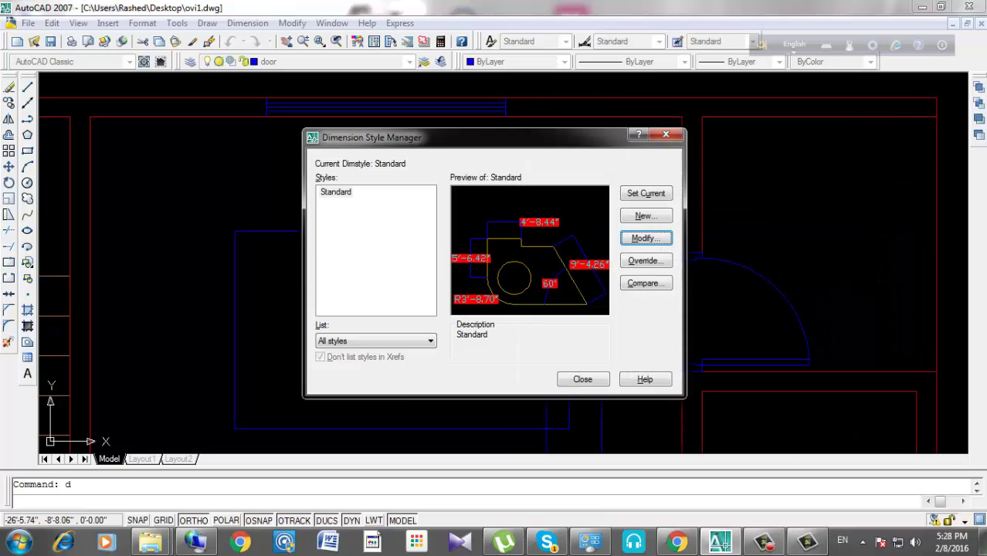
{"action": "key", "text": "Escape"}
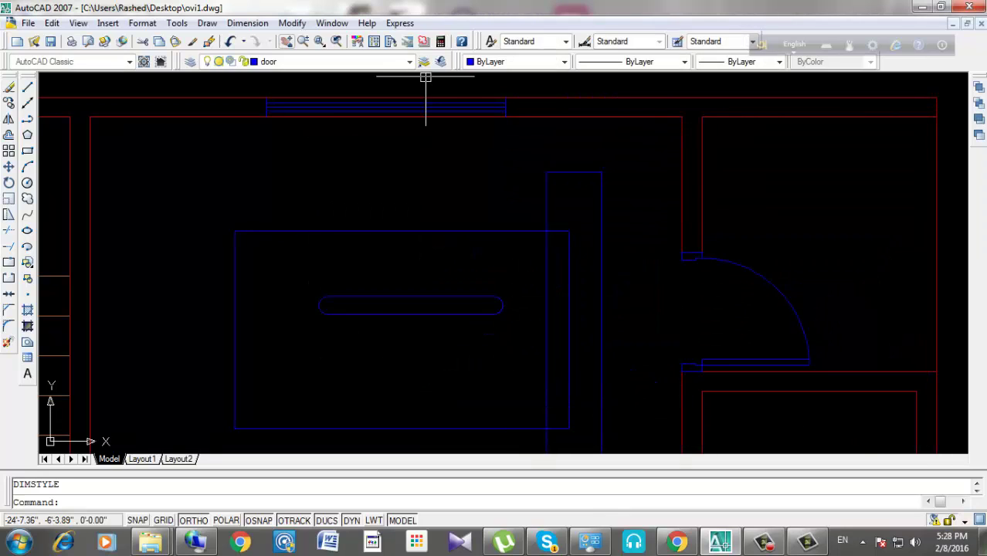
Dimension the bed's top edge (7'-0.01") and then delete that dimension.
{"action": "left_click", "coordinate": [247, 23]}
{"action": "left_click", "coordinate": [255, 62]}
{"action": "key", "text": "Return"}
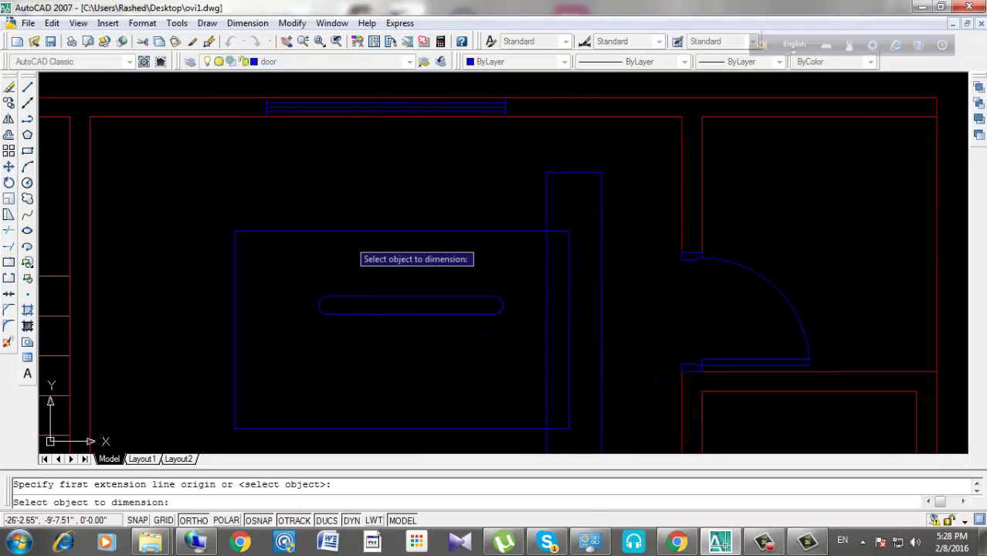
{"action": "left_click", "coordinate": [349, 231]}
{"action": "left_click", "coordinate": [349, 198]}
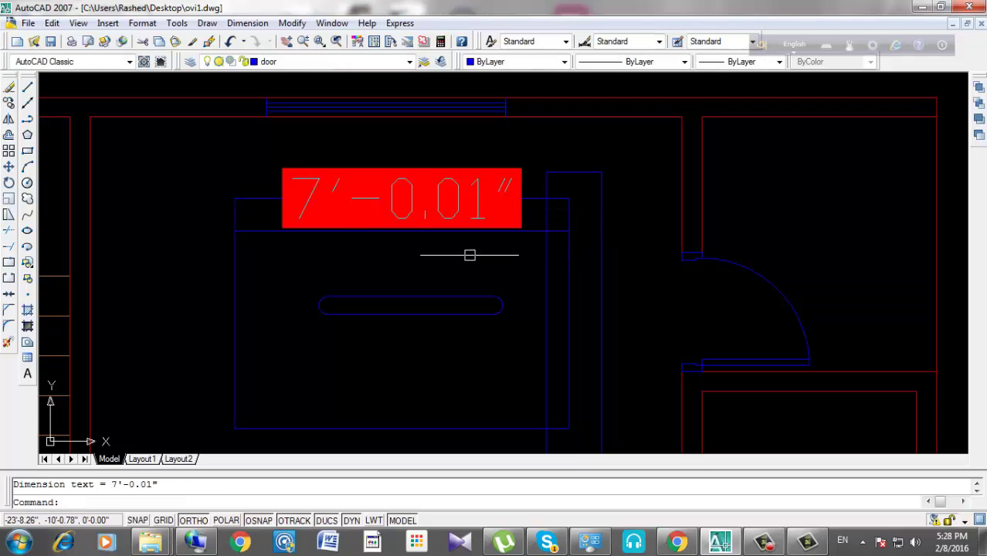
{"action": "left_click", "coordinate": [450, 174]}
{"action": "key", "text": "Delete"}
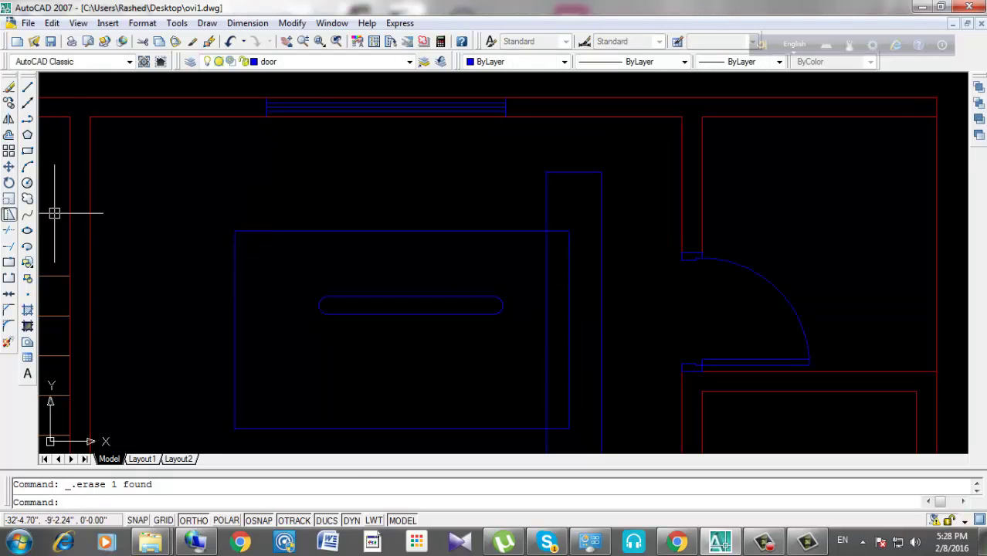
Stretch the bed's left side by 0.01.
{"action": "left_click", "coordinate": [287, 202]}
{"action": "left_click", "coordinate": [208, 440]}
{"action": "key", "text": "Return"}
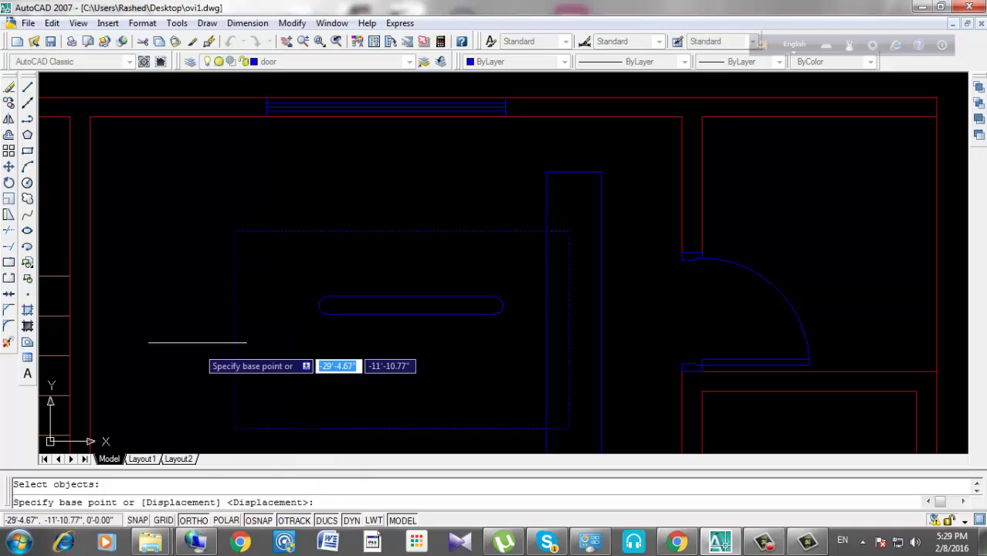
{"action": "left_click", "coordinate": [183, 319]}
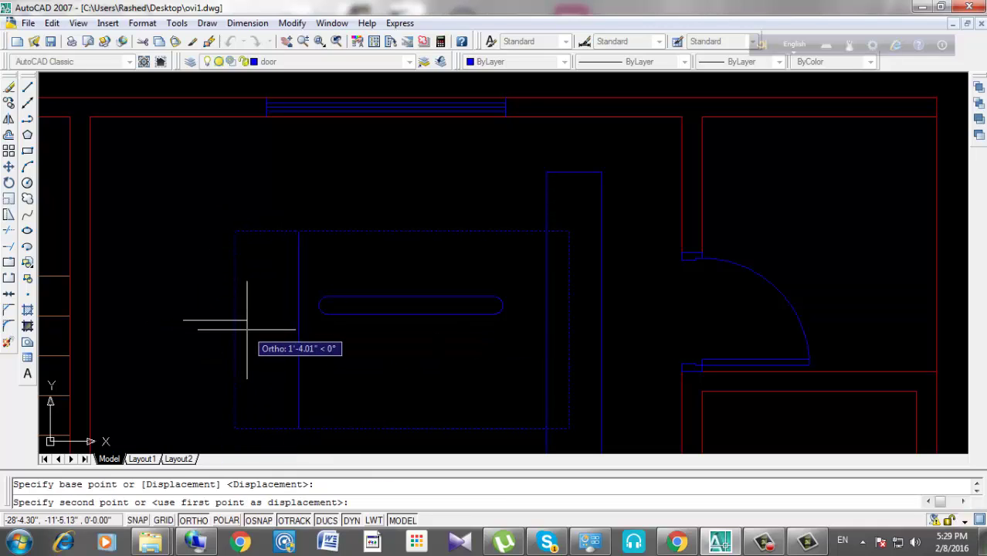
{"action": "type", "text": "0.01"}
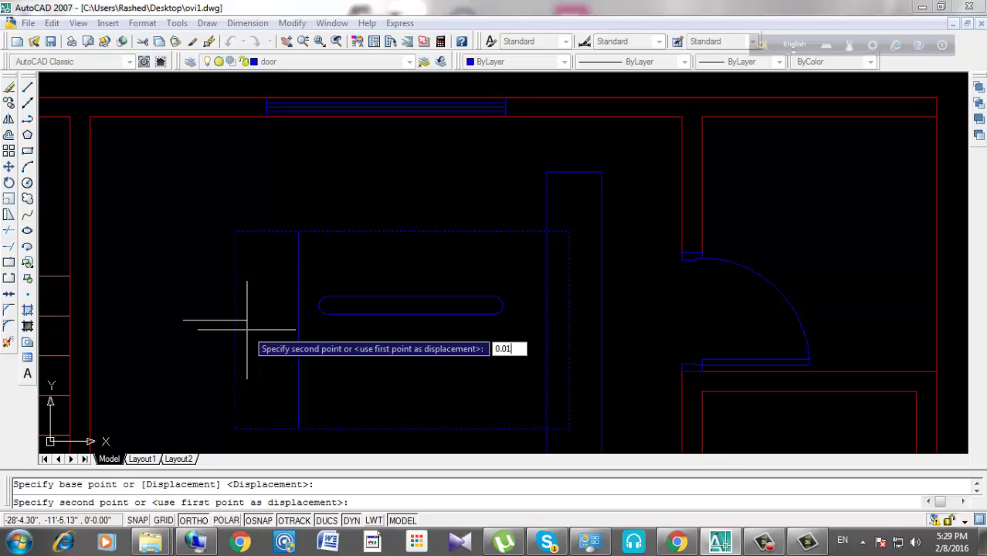
{"action": "key", "text": "Return"}
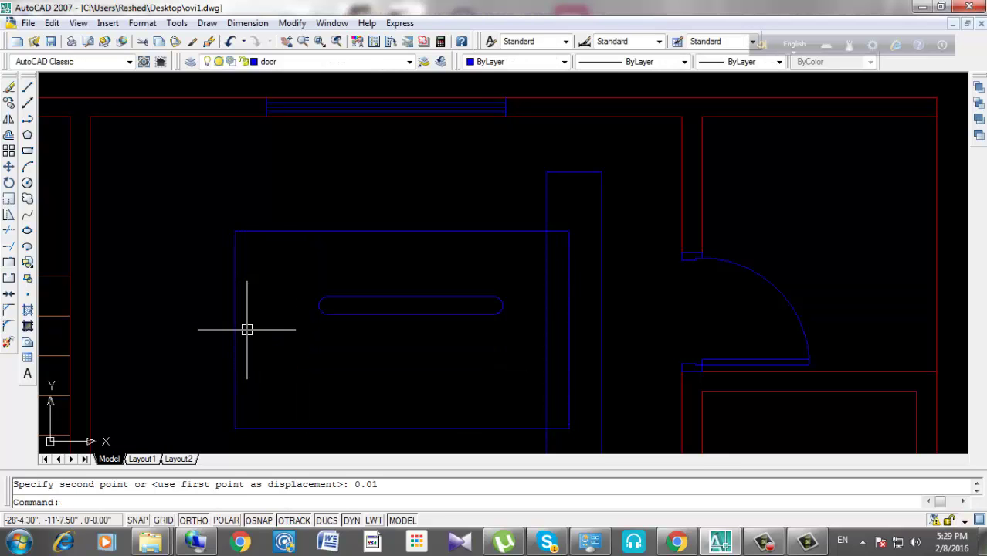
Re-dimension the bed's top edge to confirm exactly 7', then delete the dimension.
{"action": "left_click", "coordinate": [247, 23]}
{"action": "left_click", "coordinate": [259, 60]}
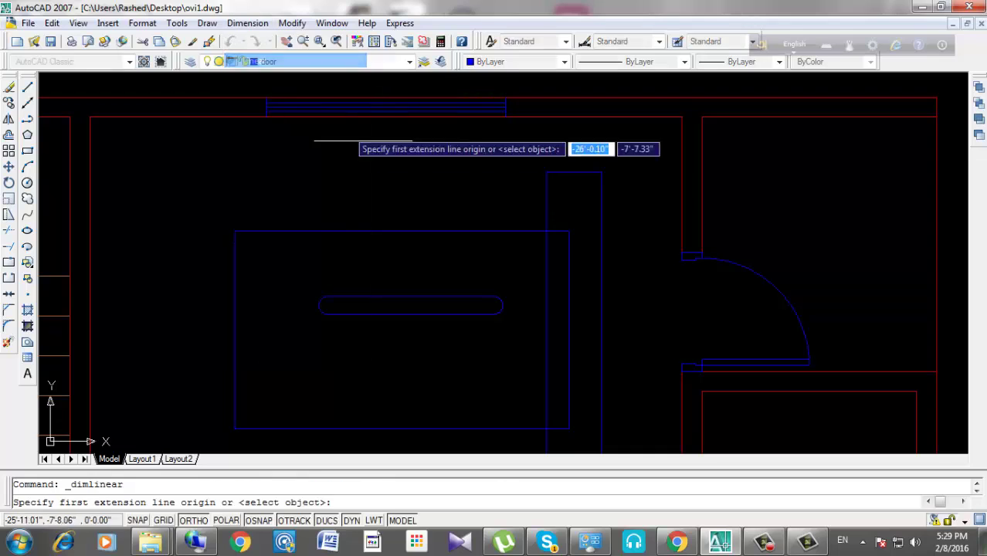
{"action": "key", "text": "Return"}
{"action": "left_click", "coordinate": [370, 231]}
{"action": "left_click", "coordinate": [355, 196]}
{"action": "scroll", "coordinate": [432, 185], "scroll_direction": "down", "scroll_amount": 2}
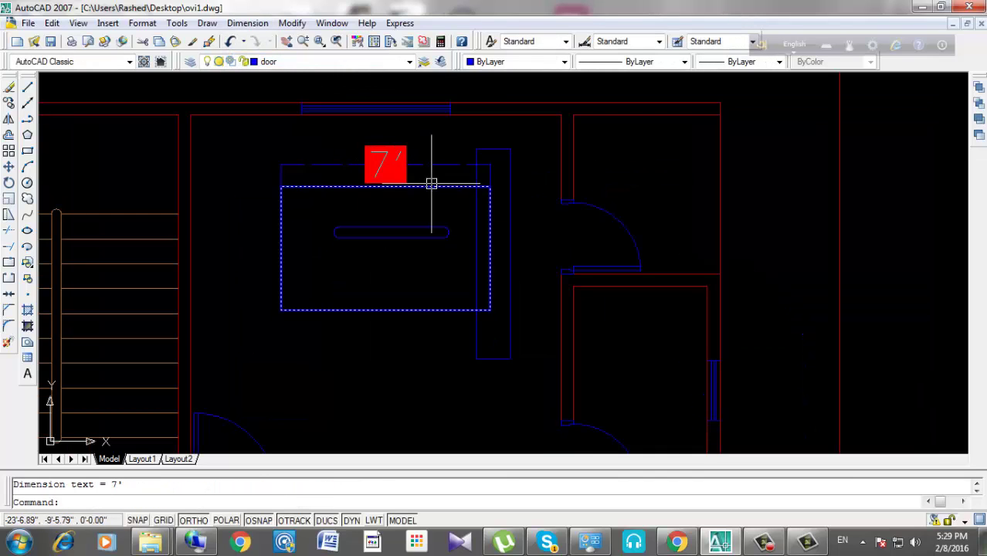
{"action": "left_click", "coordinate": [394, 183]}
{"action": "key", "text": "Delete"}
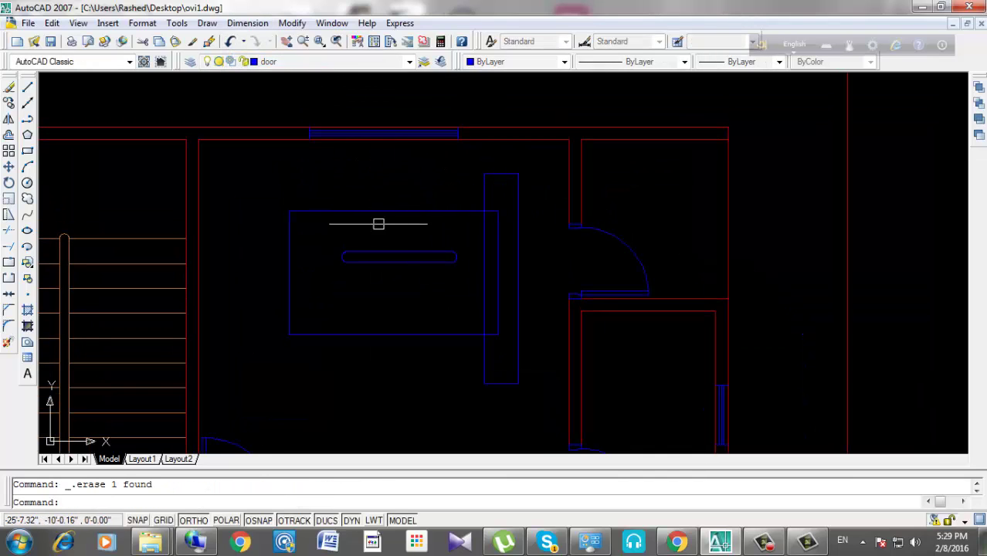
Dimension the bed's left edge (4'-1.71") and then delete that dimension.
{"action": "left_click", "coordinate": [247, 22]}
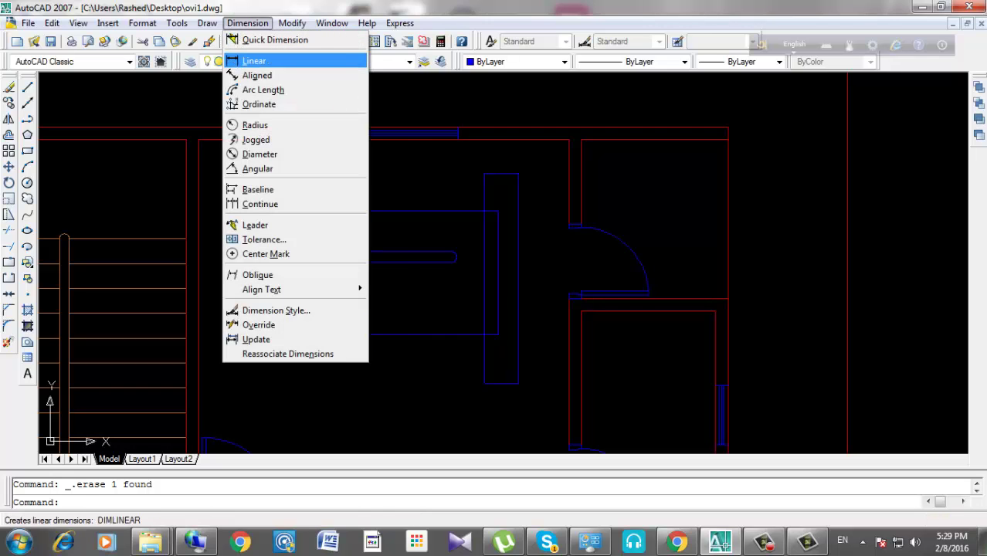
{"action": "left_click", "coordinate": [259, 59]}
{"action": "key", "text": "Return"}
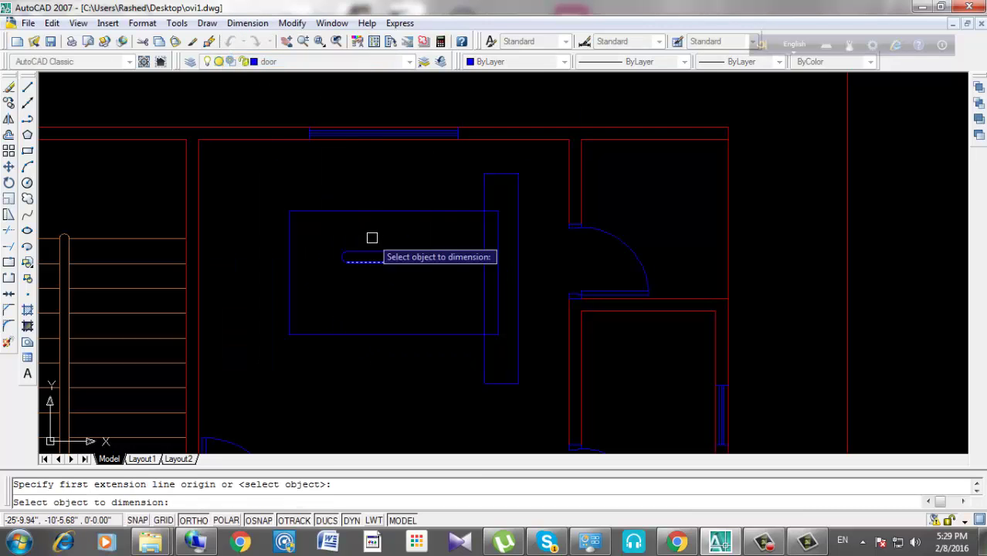
{"action": "left_click", "coordinate": [287, 258]}
{"action": "left_click", "coordinate": [250, 257]}
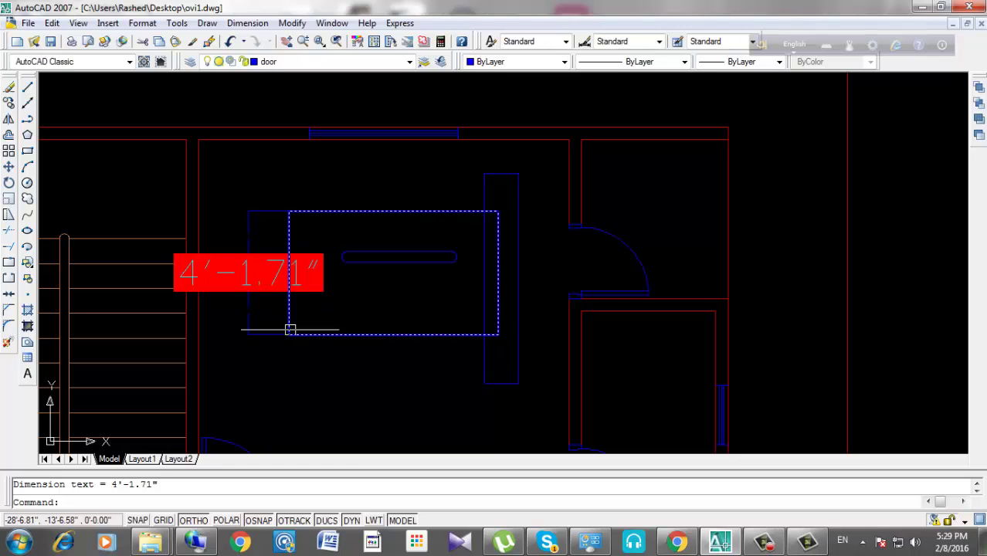
{"action": "middle_click_drag", "start_coordinate": [306, 353], "coordinate": [369, 326]}
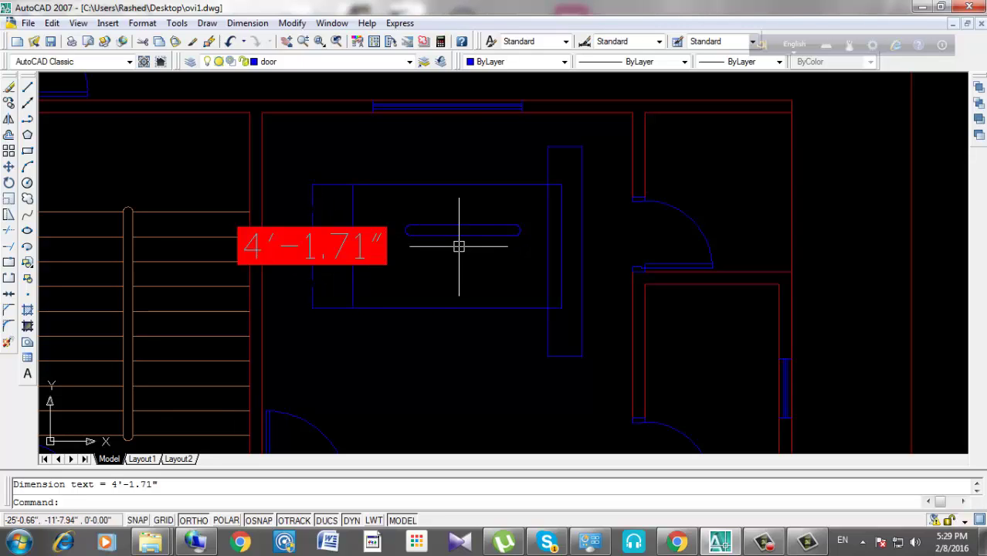
{"action": "left_click", "coordinate": [370, 232]}
{"action": "key", "text": "Escape"}
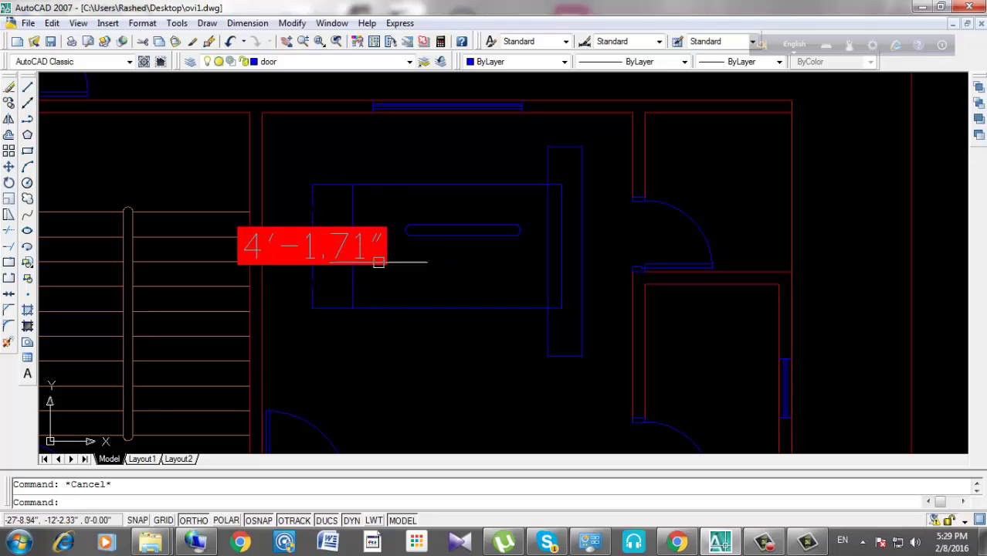
{"action": "left_click", "coordinate": [380, 230]}
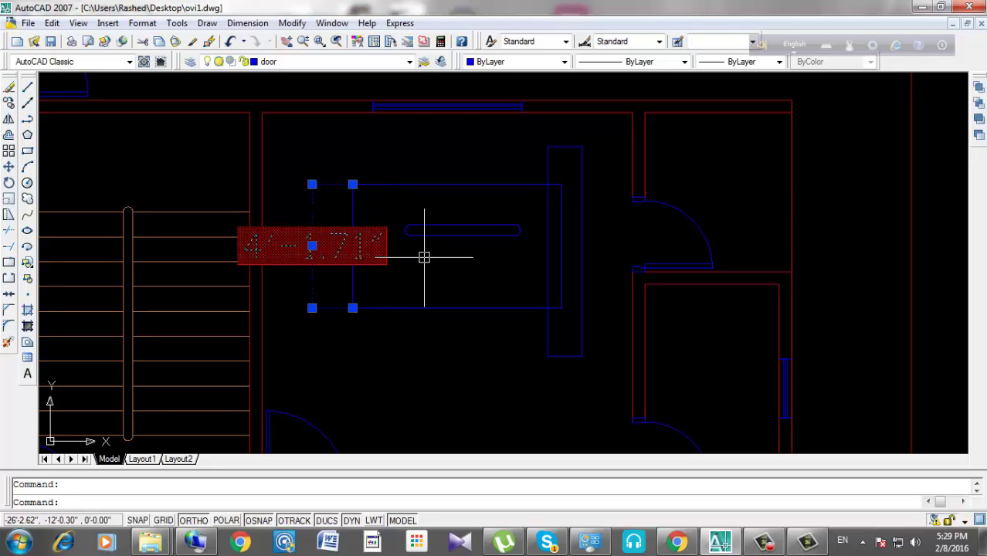
{"action": "key", "text": "Delete"}
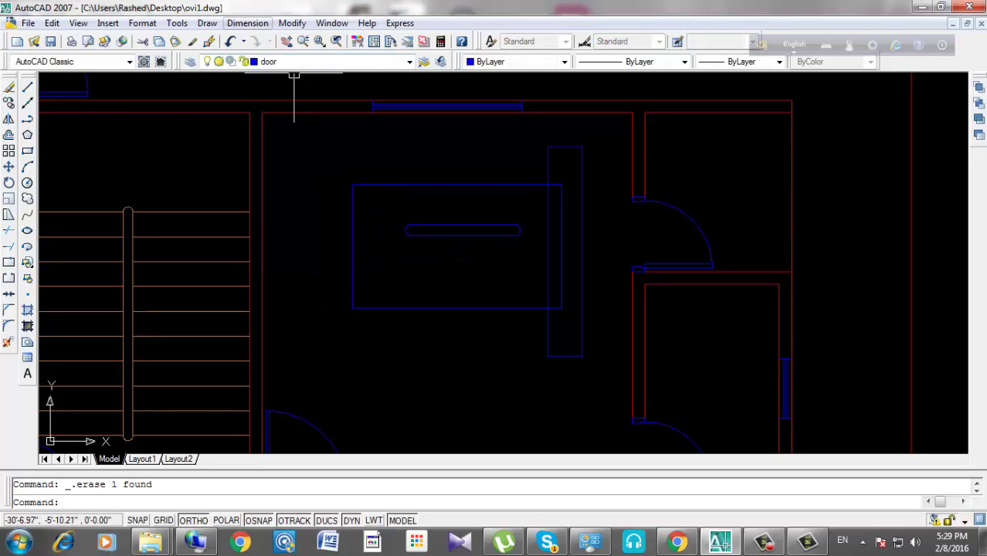
{"action": "left_click", "coordinate": [247, 23]}
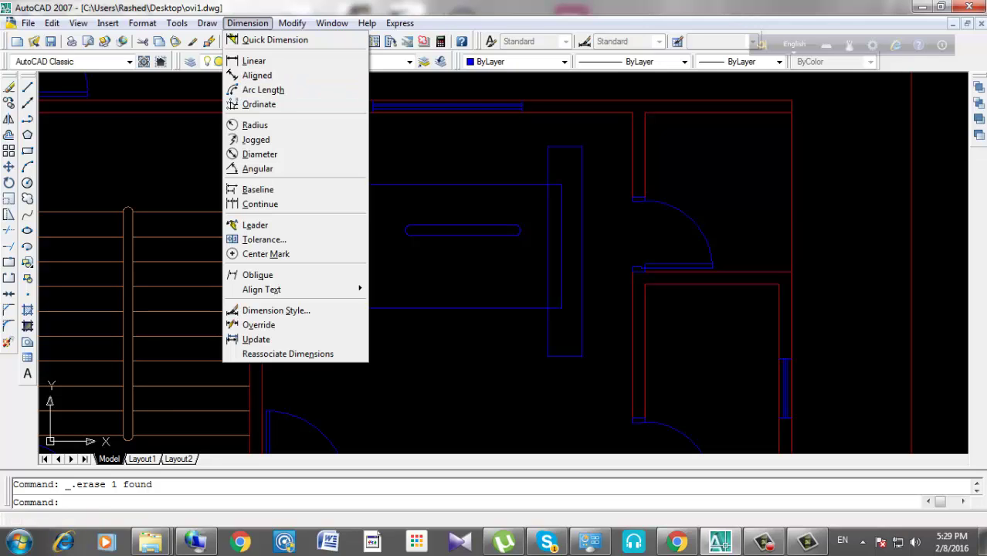
Stretch the bed's top side by 1.75 using a crossing window.
{"action": "left_click", "coordinate": [8, 214]}
{"action": "scroll", "coordinate": [546, 162], "scroll_direction": "up", "scroll_amount": 2}
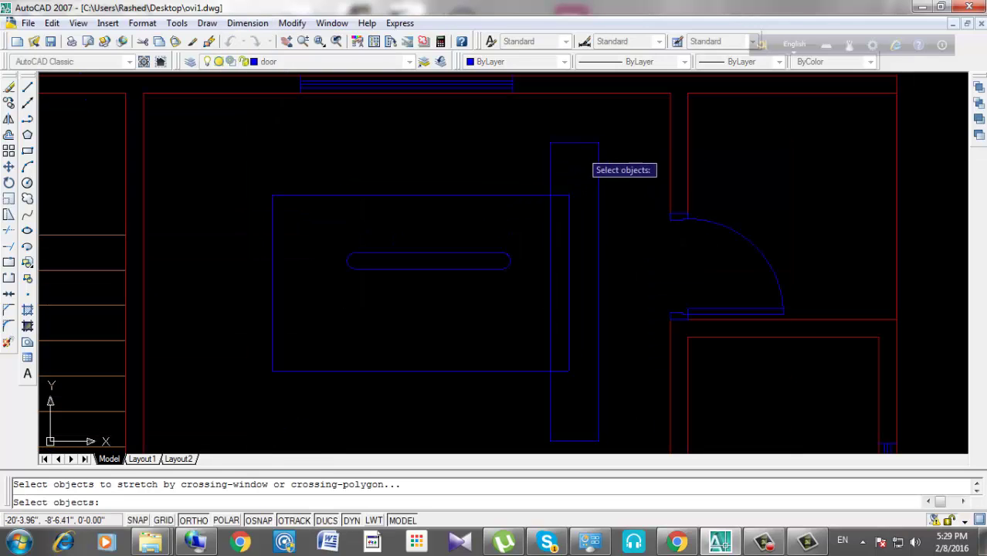
{"action": "left_click", "coordinate": [638, 126]}
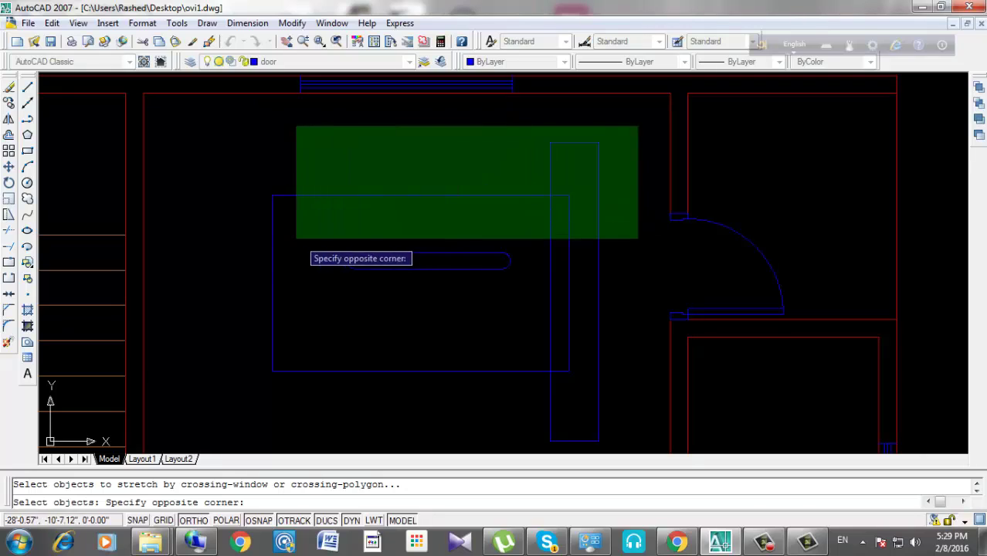
{"action": "left_click", "coordinate": [230, 239]}
{"action": "scroll", "coordinate": [227, 238], "scroll_direction": "down", "scroll_amount": 2}
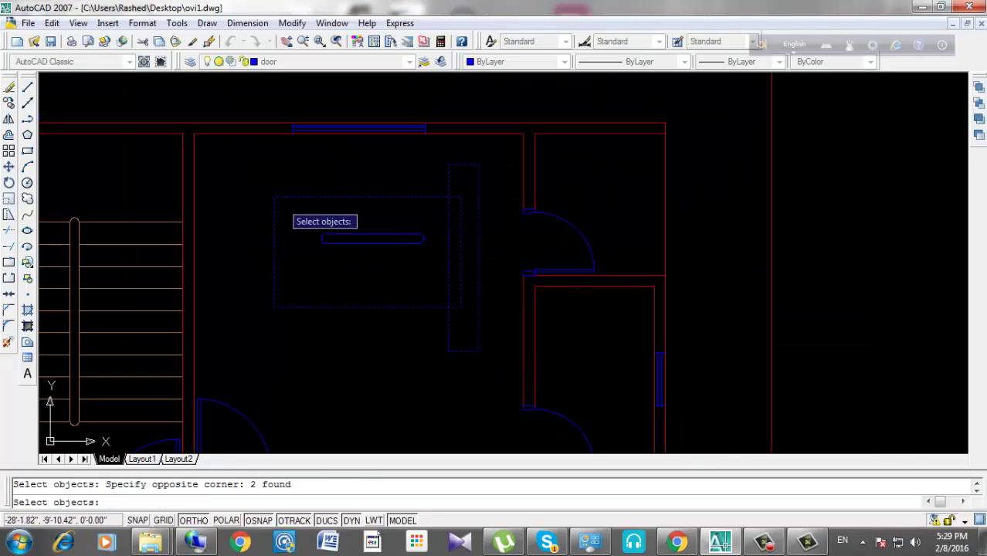
{"action": "key", "text": "Return"}
{"action": "left_click", "coordinate": [236, 186]}
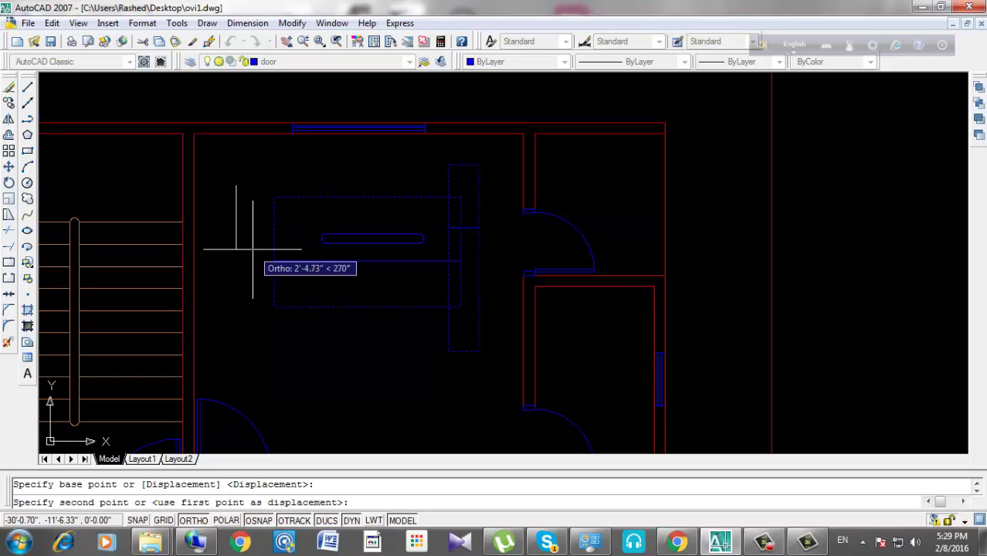
{"action": "type", "text": "1.75"}
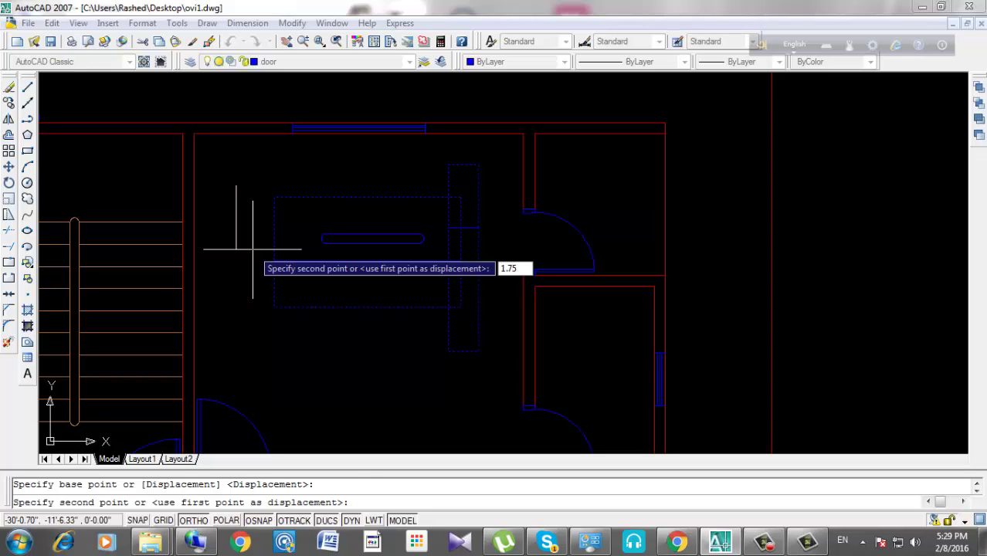
{"action": "key", "text": "Return"}
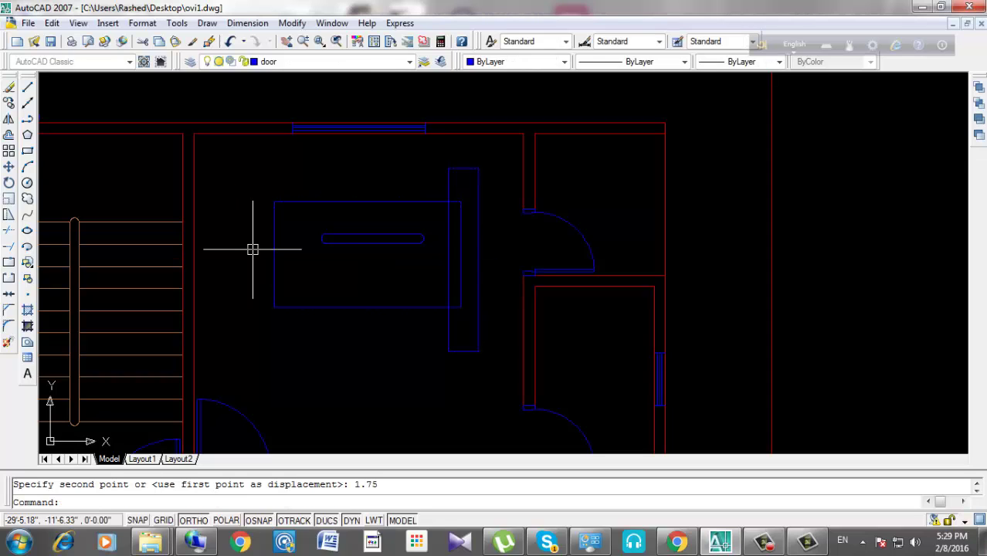
Dimension the bed's left edge at 3'-11.96", then undo the stretch.
{"action": "left_click", "coordinate": [247, 23]}
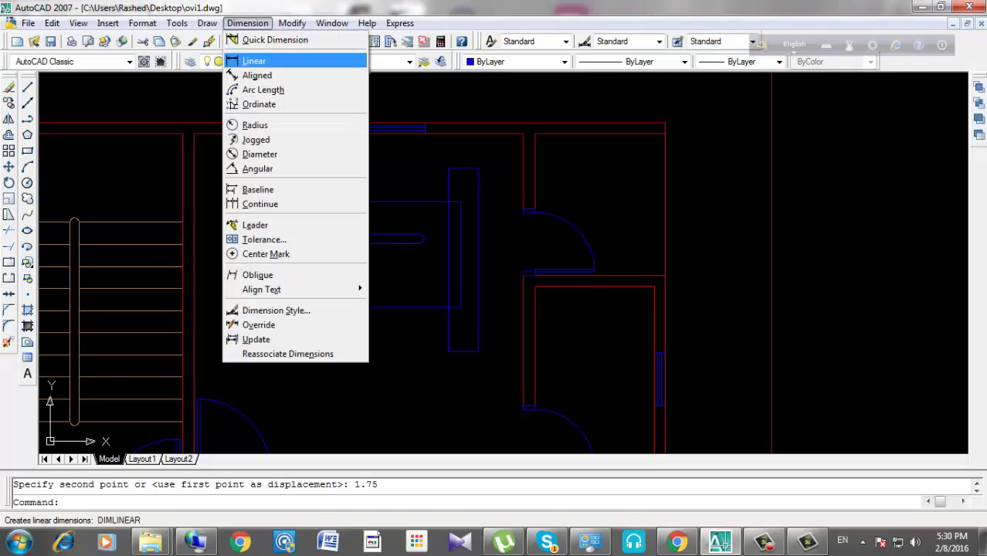
{"action": "left_click", "coordinate": [270, 59]}
{"action": "scroll", "coordinate": [323, 200], "scroll_direction": "up", "scroll_amount": 2}
{"action": "key", "text": "Return"}
{"action": "left_click", "coordinate": [253, 278]}
{"action": "left_click", "coordinate": [232, 274]}
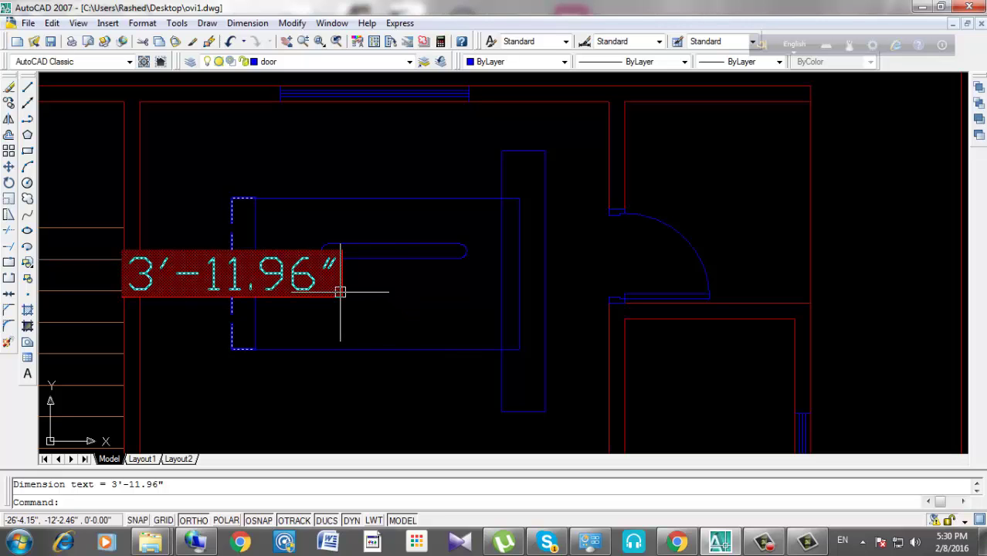
{"action": "key", "text": "ctrl+z"}
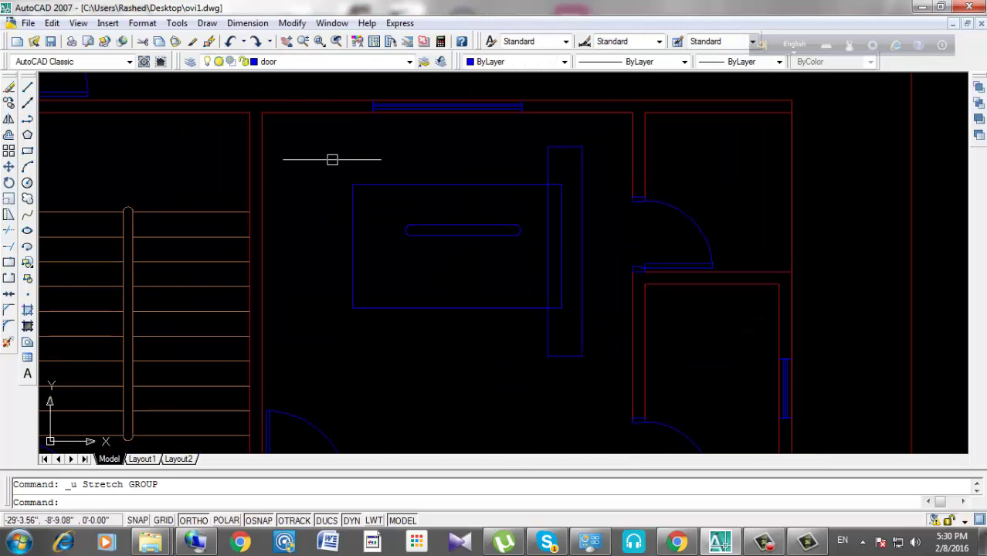
Dimension the bed's left edge (4'-1.71") and then delete that dimension.
{"action": "left_click", "coordinate": [247, 23]}
{"action": "left_click", "coordinate": [242, 59]}
{"action": "key", "text": "Return"}
{"action": "left_click", "coordinate": [353, 258]}
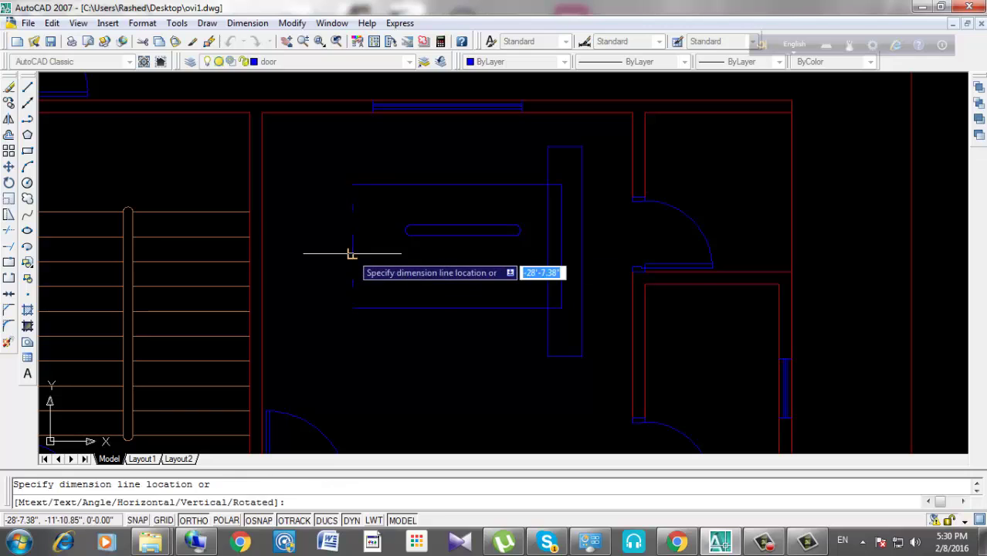
{"action": "left_click", "coordinate": [322, 255]}
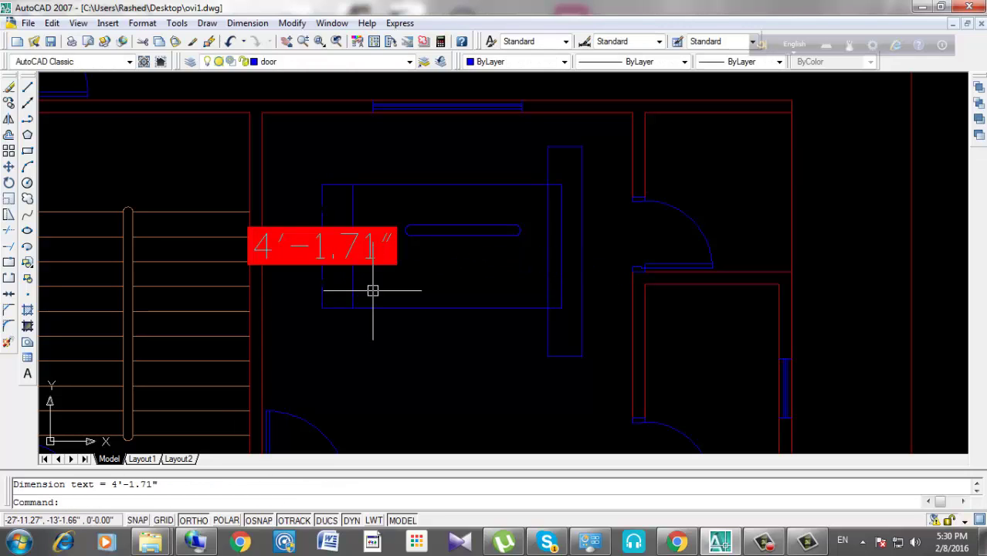
{"action": "left_click", "coordinate": [379, 230]}
{"action": "key", "text": "Escape"}
{"action": "left_click", "coordinate": [394, 230]}
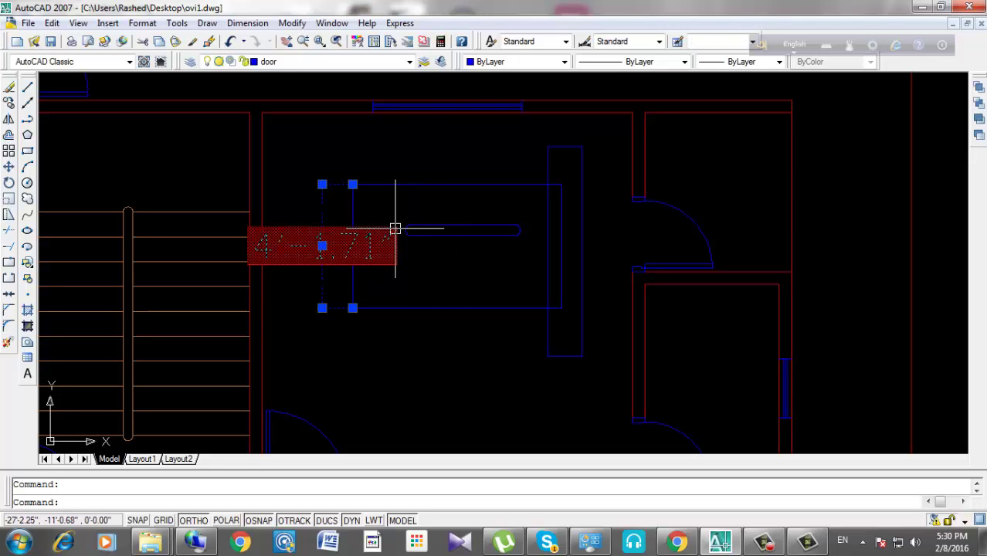
{"action": "key", "text": "Delete"}
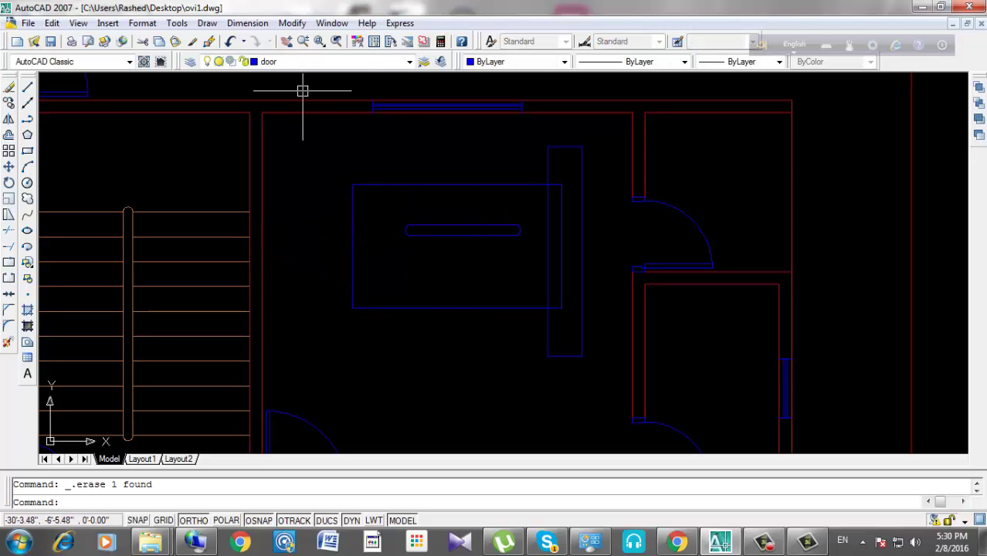
Stretch the bed's top side by 1.71 using a crossing window.
{"action": "left_click", "coordinate": [247, 22]}
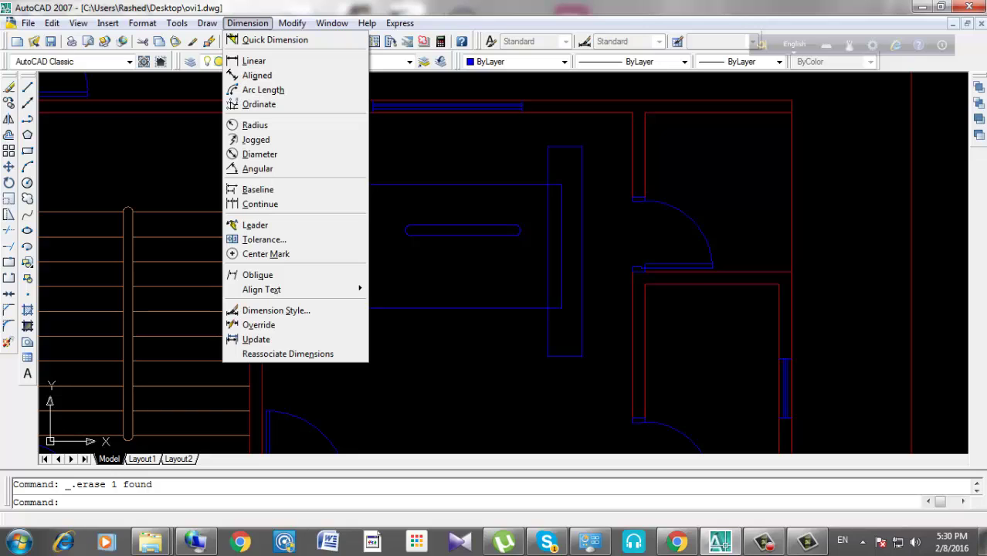
{"action": "left_click", "coordinate": [9, 215]}
{"action": "left_click", "coordinate": [595, 140]}
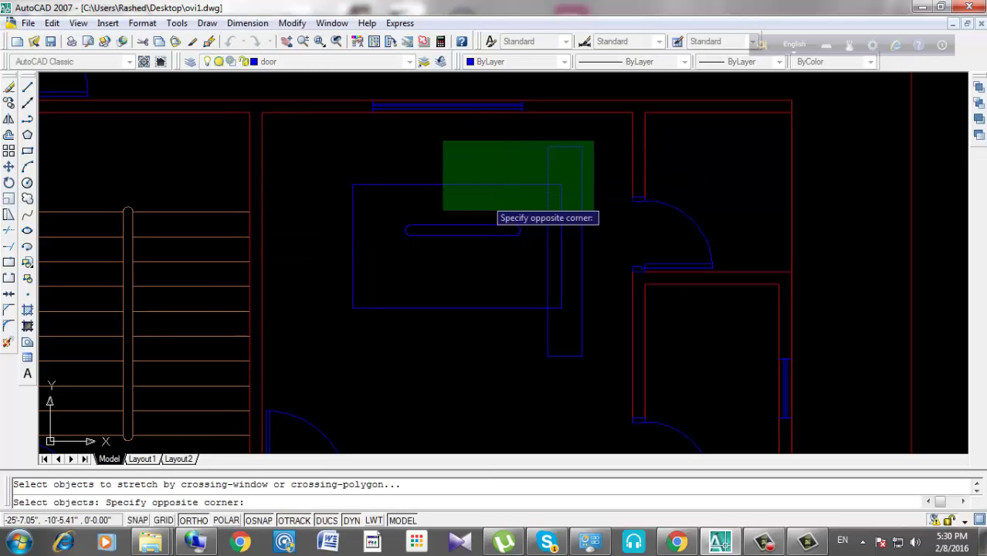
{"action": "left_click", "coordinate": [302, 219]}
{"action": "key", "text": "Return"}
{"action": "left_click", "coordinate": [313, 176]}
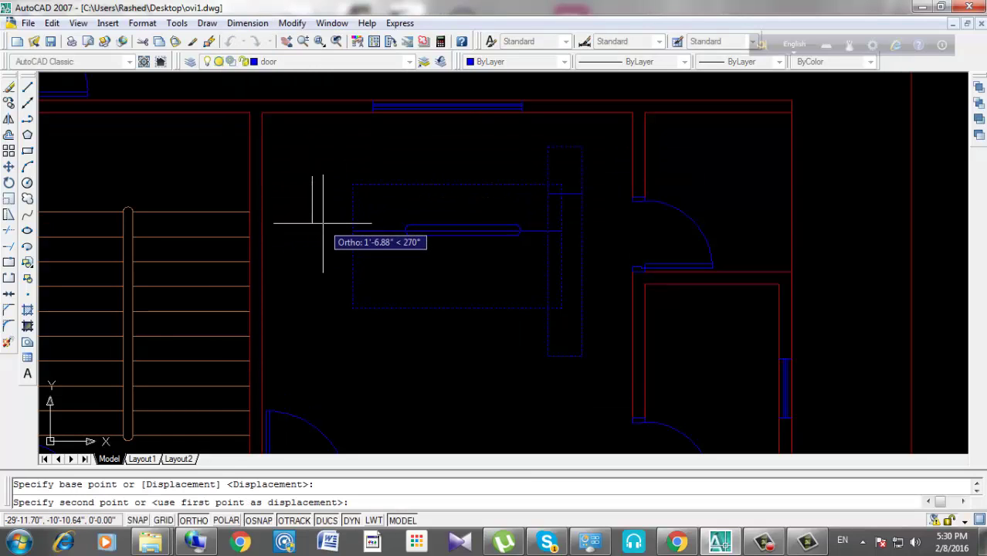
{"action": "type", "text": "1.71"}
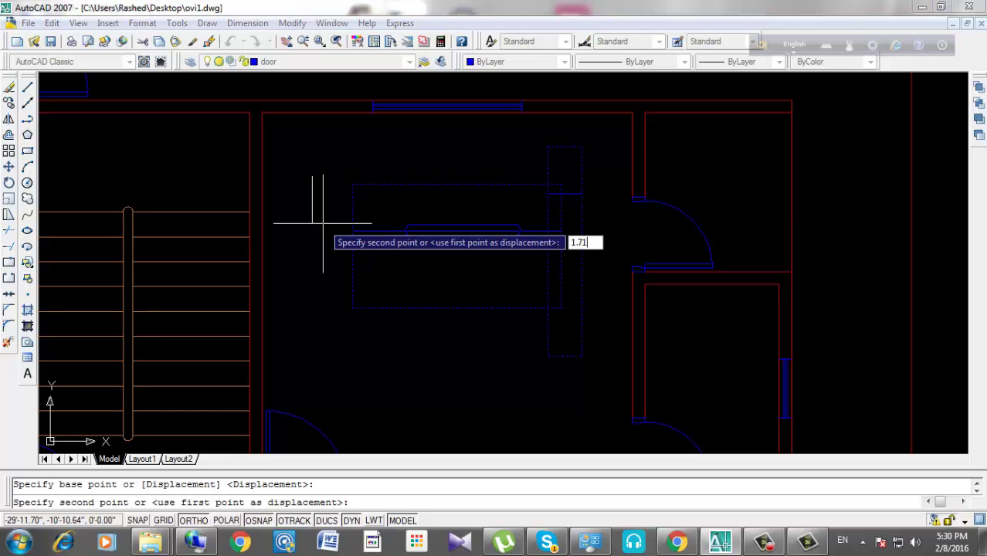
{"action": "key", "text": "Return"}
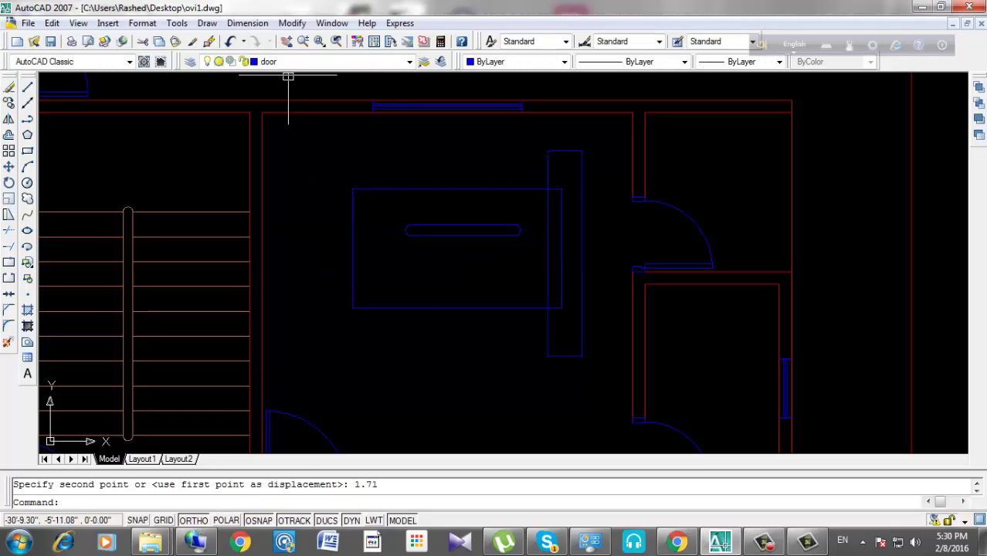
Re-dimension the bed's side to confirm exactly 4', then delete the dimension.
{"action": "left_click", "coordinate": [247, 22]}
{"action": "left_click", "coordinate": [267, 56]}
{"action": "key", "text": "Return"}
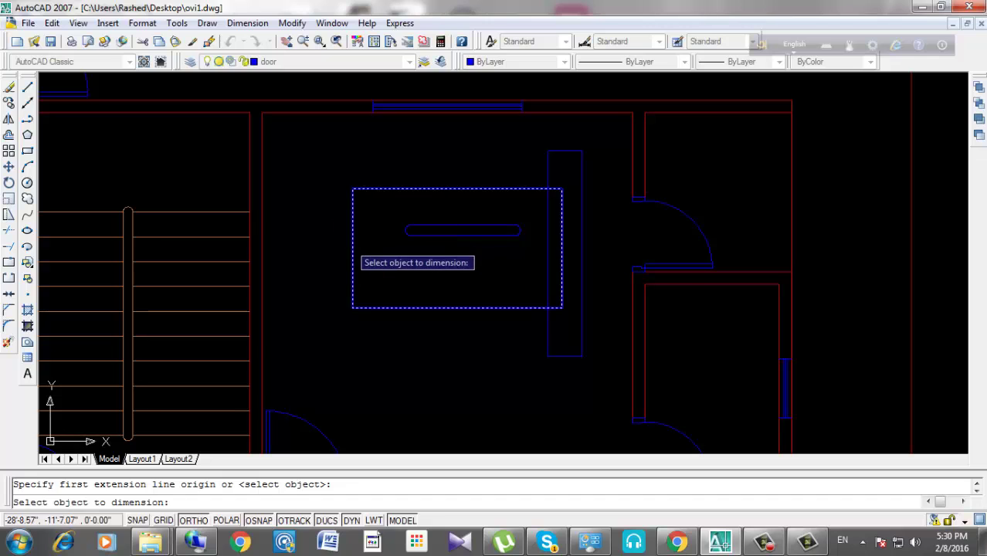
{"action": "left_click", "coordinate": [353, 252]}
{"action": "left_click", "coordinate": [313, 247]}
{"action": "middle_click_drag", "start_coordinate": [363, 302], "coordinate": [280, 315]}
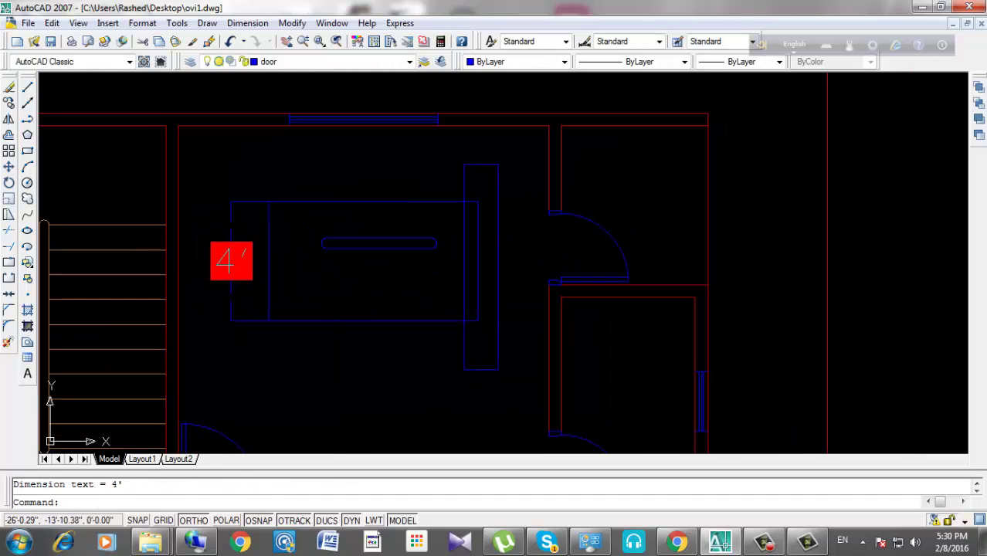
{"action": "middle_click_drag", "start_coordinate": [231, 260], "coordinate": [227, 258]}
{"action": "left_click", "coordinate": [227, 258]}
{"action": "key", "text": "Delete"}
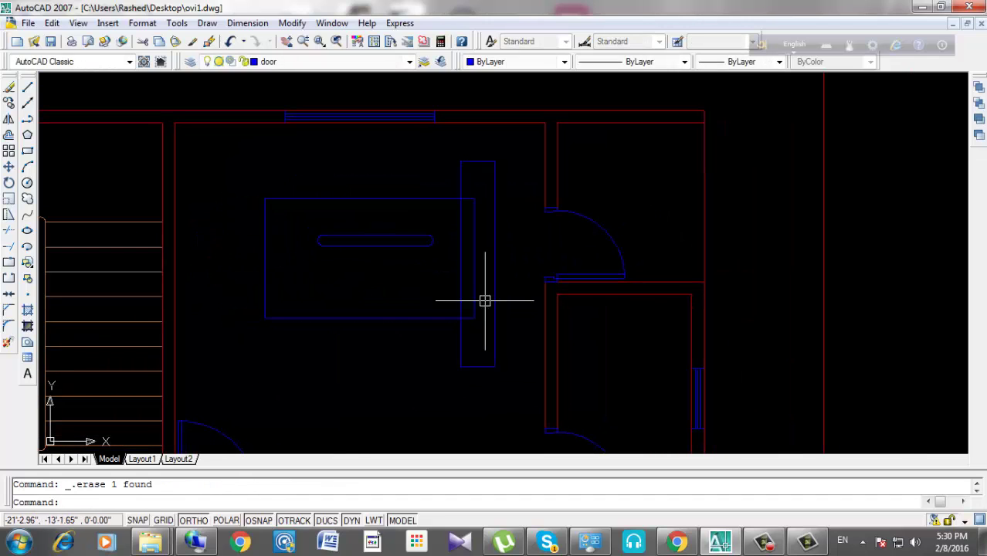
{"action": "middle_click_drag", "start_coordinate": [472, 269], "coordinate": [393, 274]}
{"action": "scroll", "coordinate": [618, 163], "scroll_direction": "down", "scroll_amount": 4}
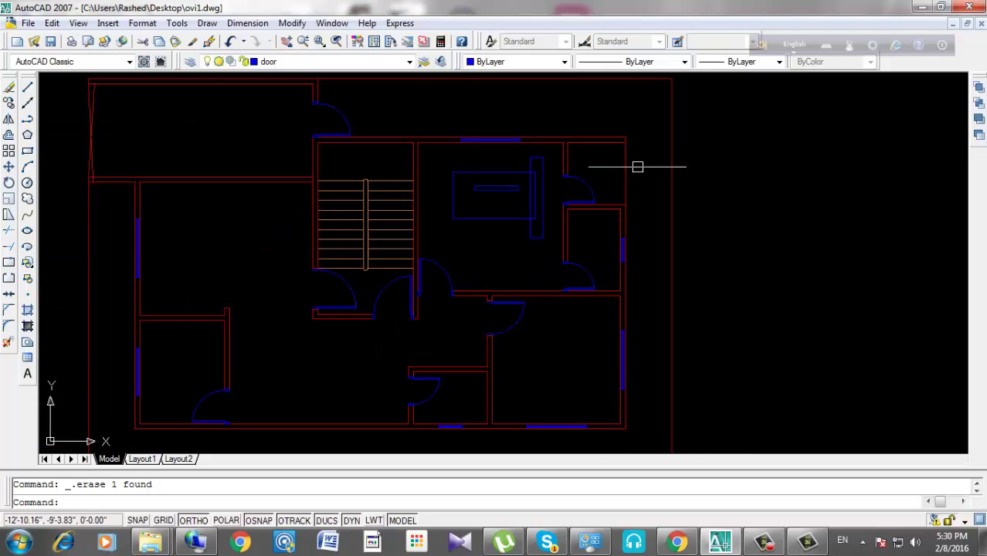
{"action": "scroll", "coordinate": [560, 180], "scroll_direction": "up", "scroll_amount": 2}
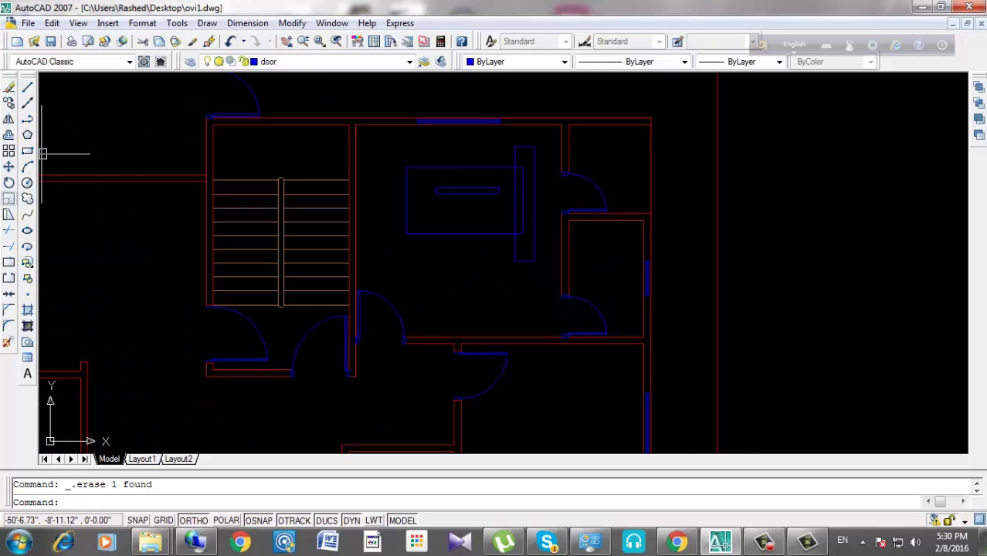
{"action": "left_click", "coordinate": [8, 198]}
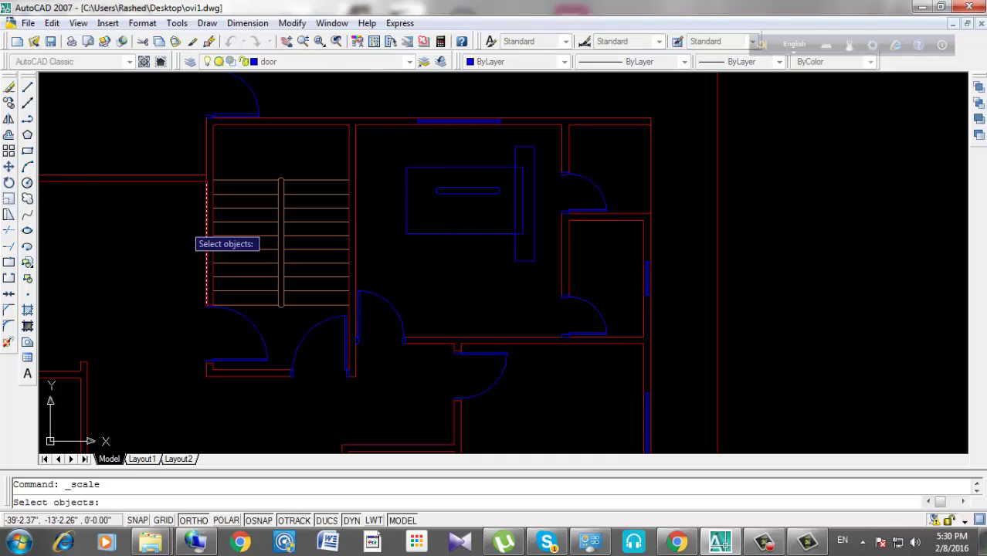
{"action": "left_click", "coordinate": [542, 146]}
{"action": "left_click", "coordinate": [404, 254]}
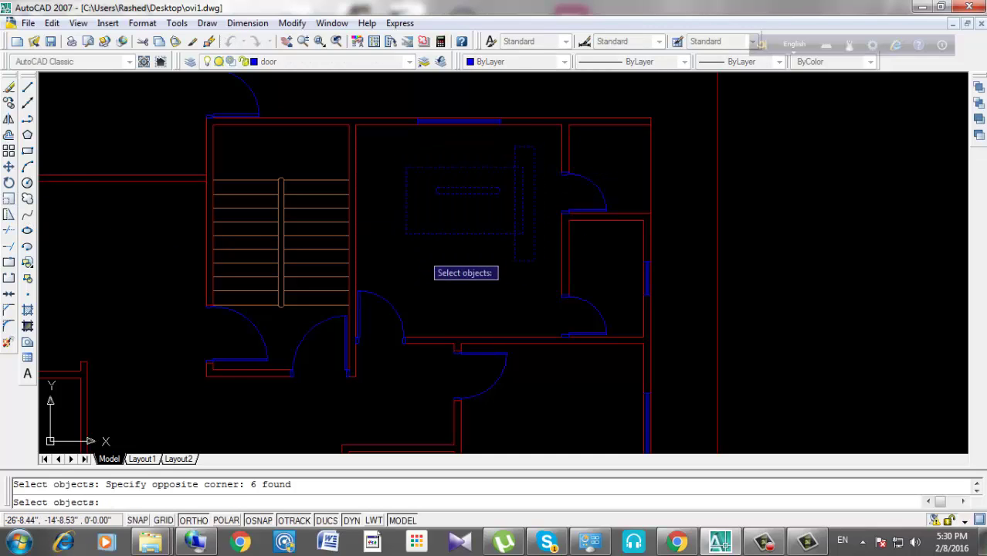
{"action": "key", "text": "Return"}
{"action": "left_click", "coordinate": [467, 187]}
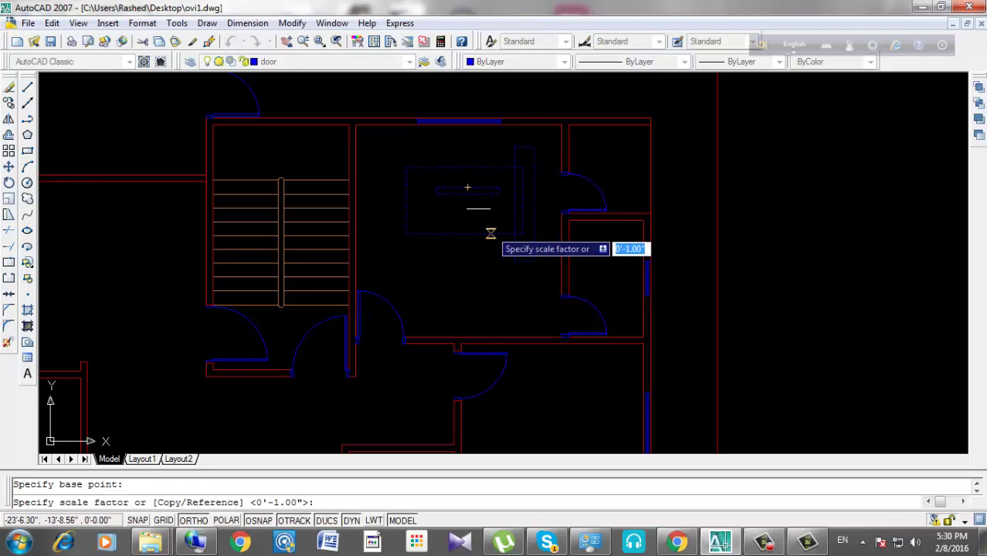
{"action": "type", "text": "2"}
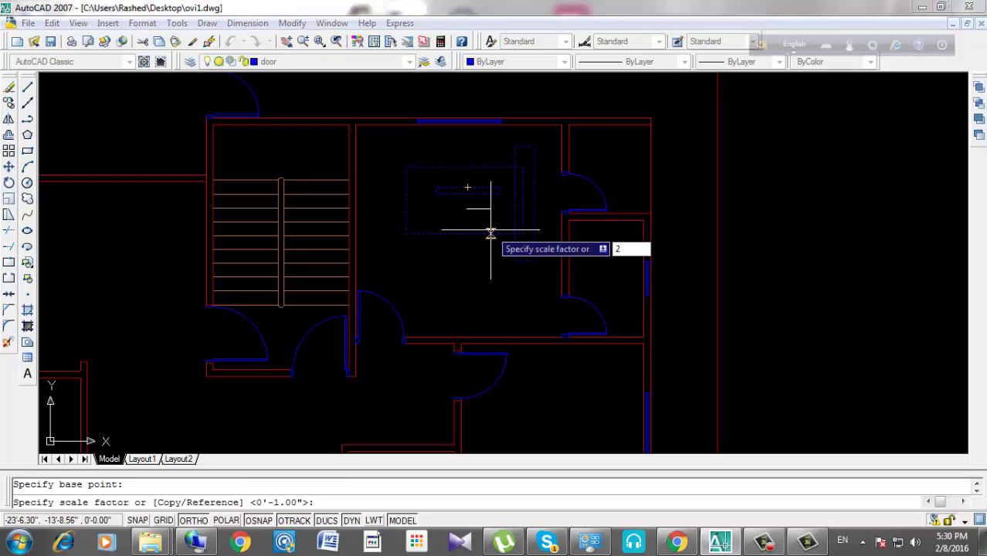
{"action": "key", "text": "Return"}
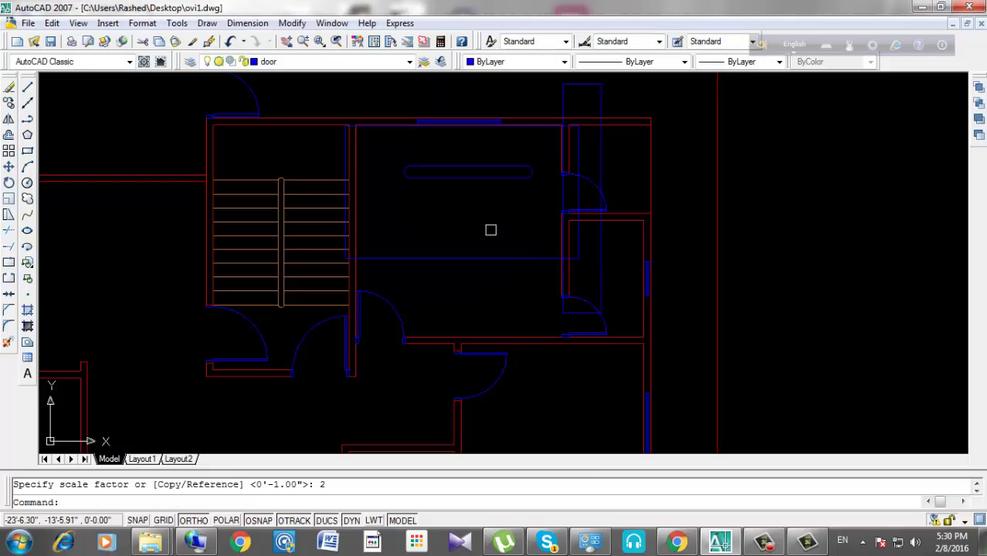
{"action": "key", "text": "ctrl+z"}
{"action": "scroll", "coordinate": [488, 226], "scroll_direction": "down", "scroll_amount": 3}
{"action": "scroll", "coordinate": [467, 210], "scroll_direction": "up", "scroll_amount": 3}
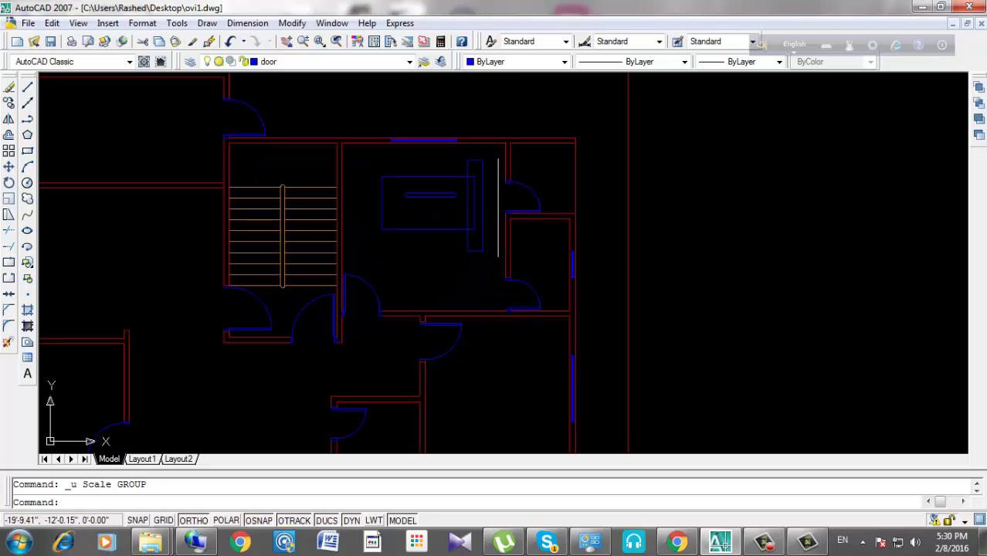
{"action": "scroll", "coordinate": [445, 236], "scroll_direction": "down", "scroll_amount": 1}
{"action": "scroll", "coordinate": [739, 227], "scroll_direction": "down", "scroll_amount": 3}
{"action": "middle_click_drag", "start_coordinate": [740, 227], "coordinate": [606, 263]}
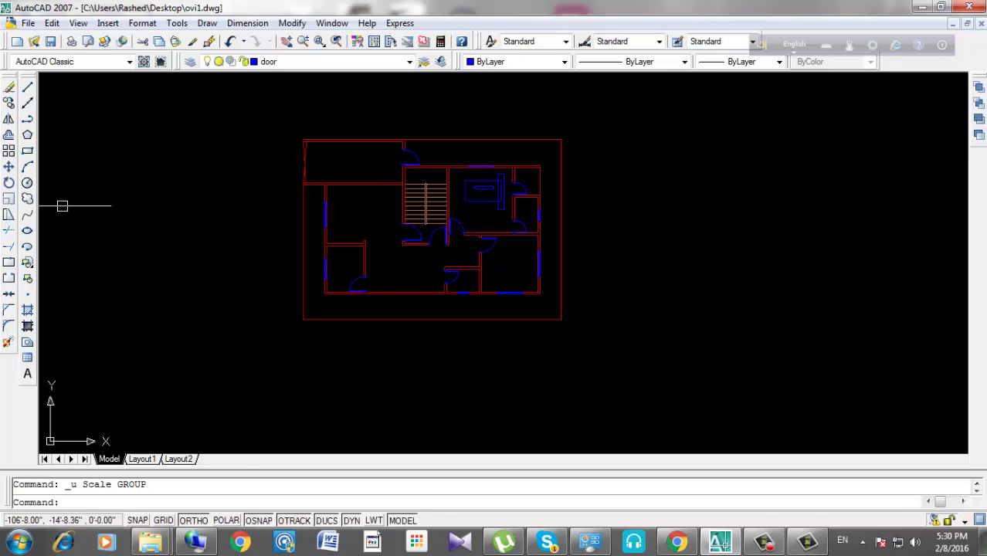
{"action": "middle_click_drag", "start_coordinate": [14, 166], "coordinate": [50, 185]}
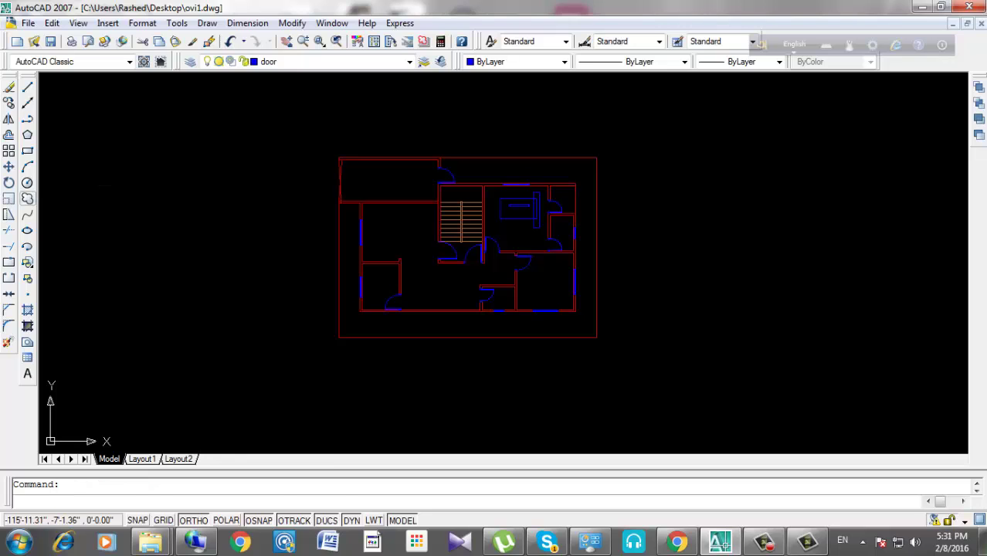
Draw a revision cloud left of the floor plan, keeping its direction, and select it.
{"action": "left_click", "coordinate": [27, 198]}
{"action": "left_click", "coordinate": [89, 227]}
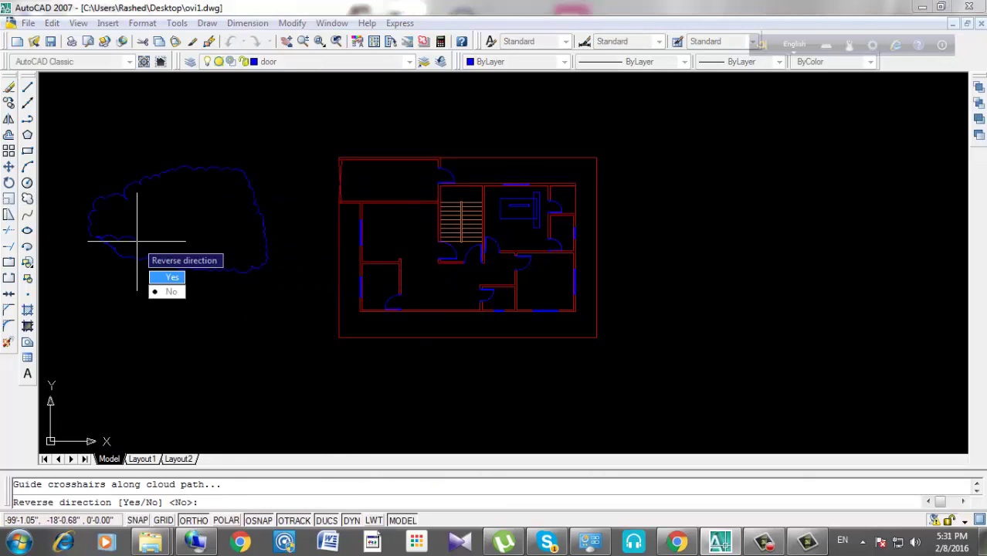
{"action": "key", "text": "Return"}
{"action": "scroll", "coordinate": [108, 235], "scroll_direction": "up", "scroll_amount": 3}
{"action": "scroll", "coordinate": [154, 309], "scroll_direction": "up", "scroll_amount": 3}
{"action": "scroll", "coordinate": [244, 313], "scroll_direction": "up", "scroll_amount": 2}
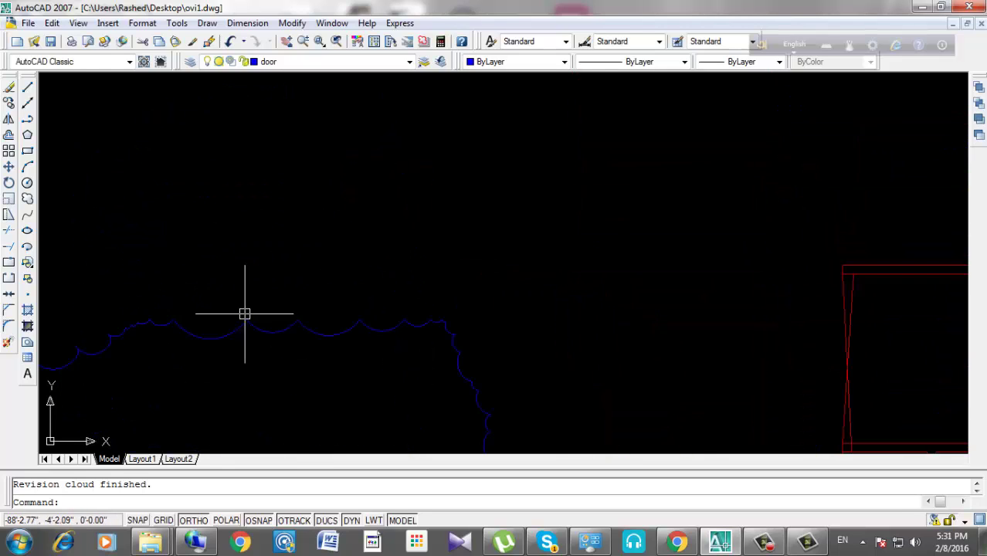
{"action": "left_click", "coordinate": [267, 289]}
{"action": "scroll", "coordinate": [566, 239], "scroll_direction": "down", "scroll_amount": 5}
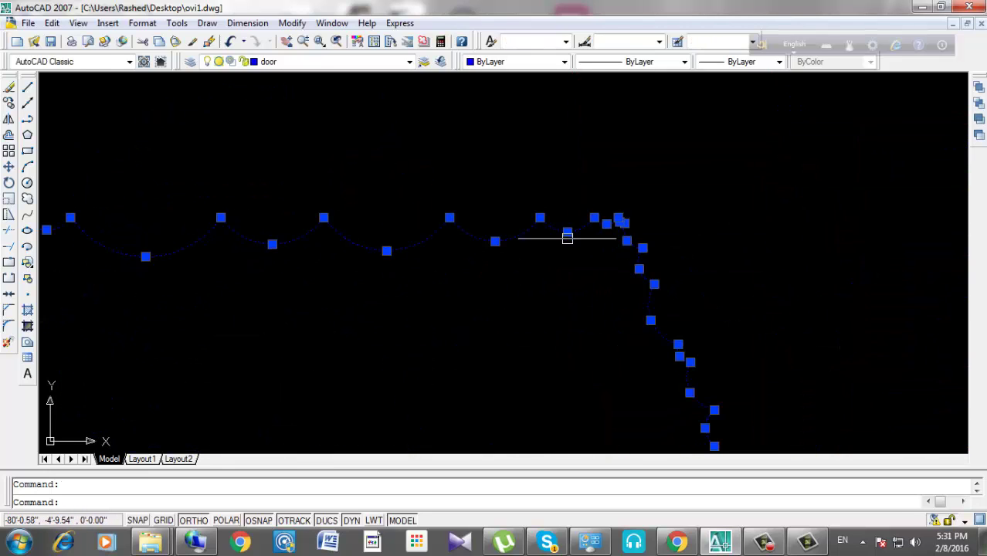